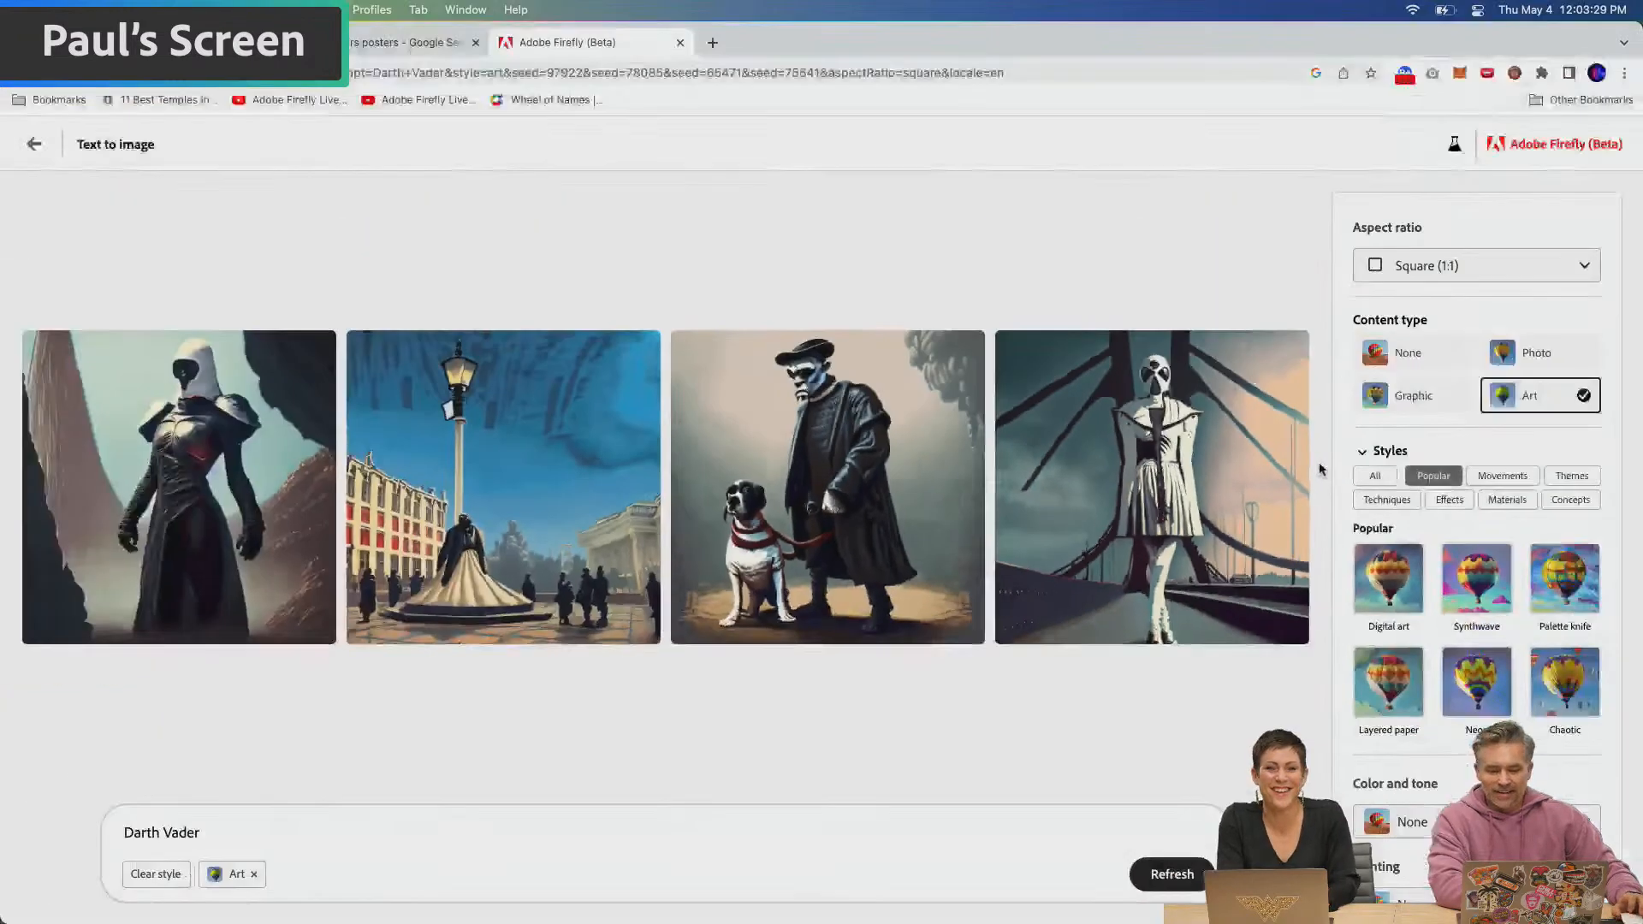
Replace the prompt with "chewbacca", generate new images in the Art style and view the second result
left_click_drag(213, 840, 93, 811)
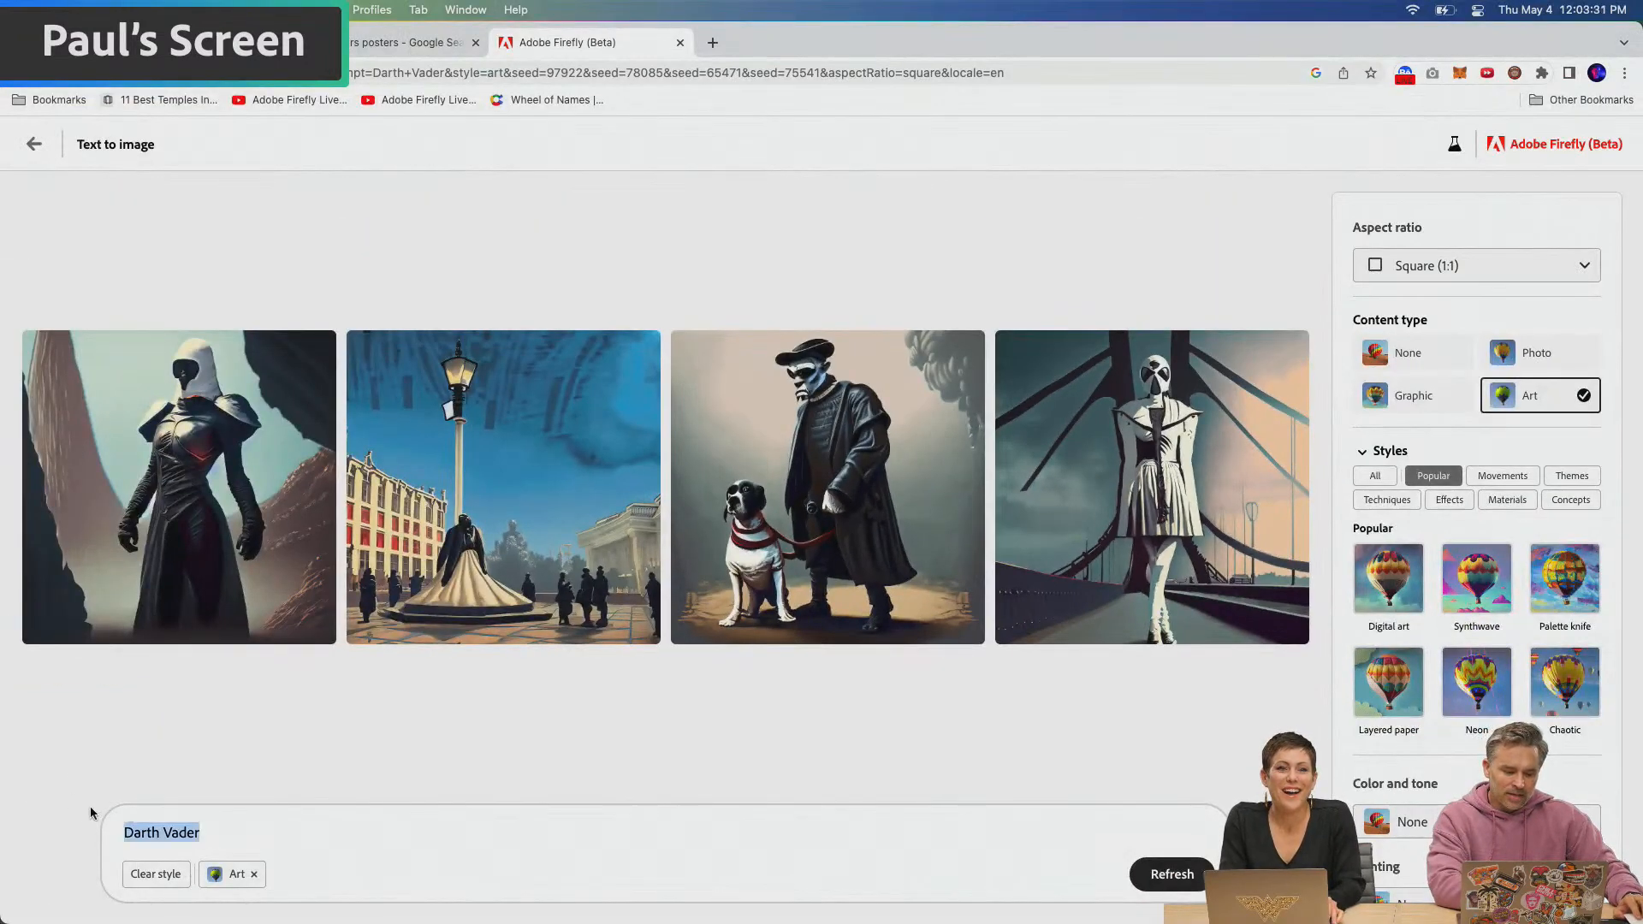
type("chewwbacca")
key("Return")
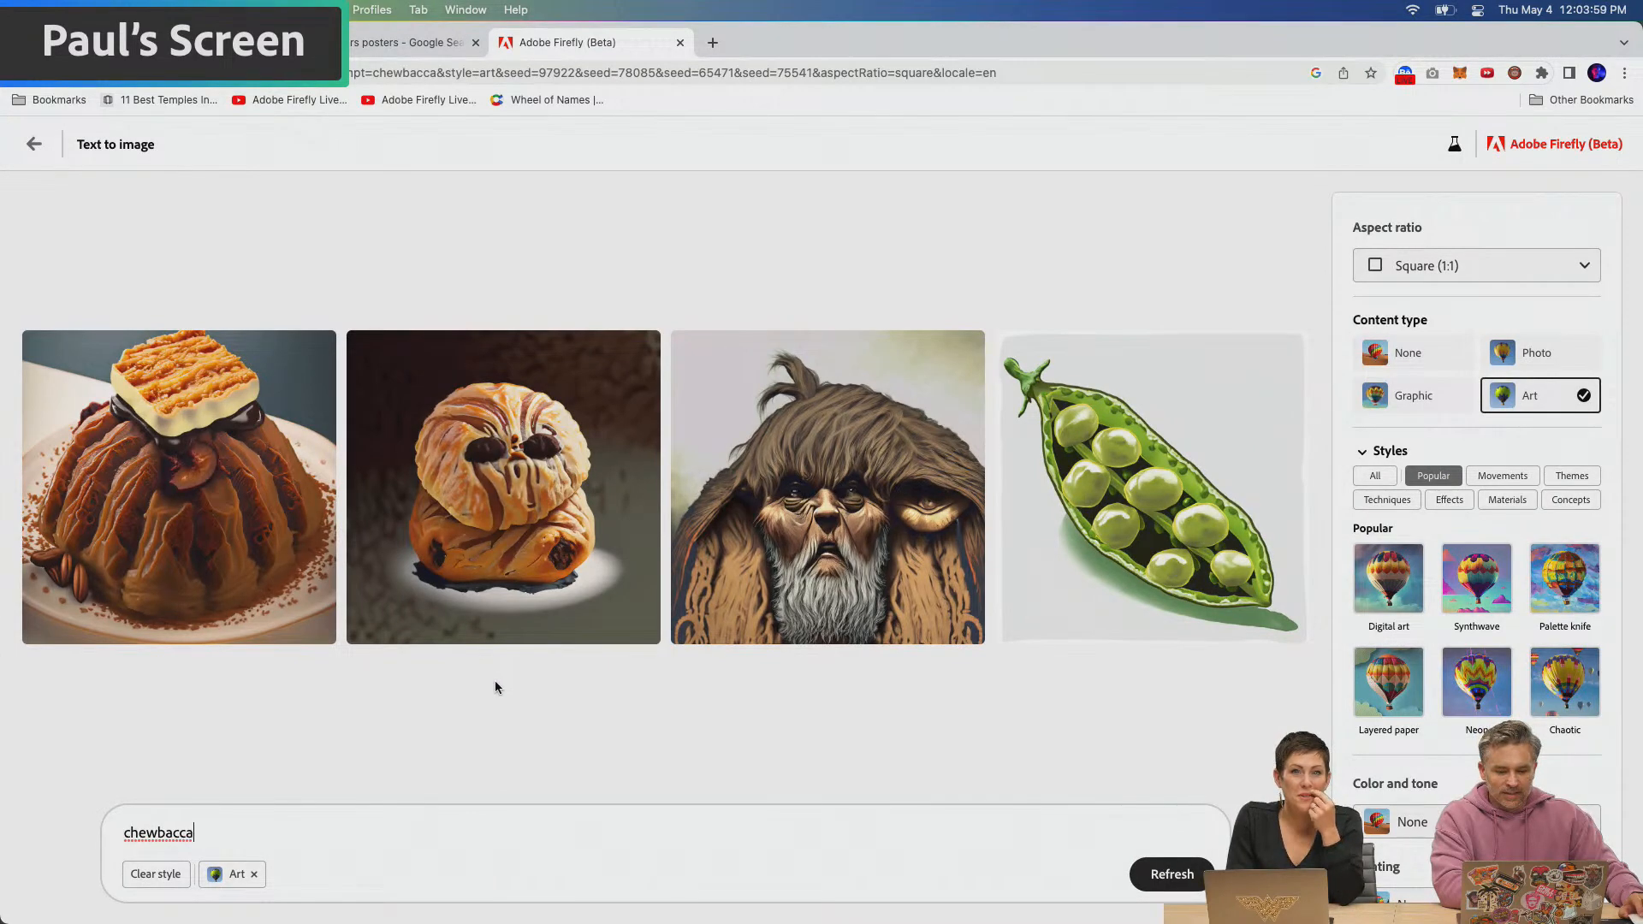
mouse_move(429, 512)
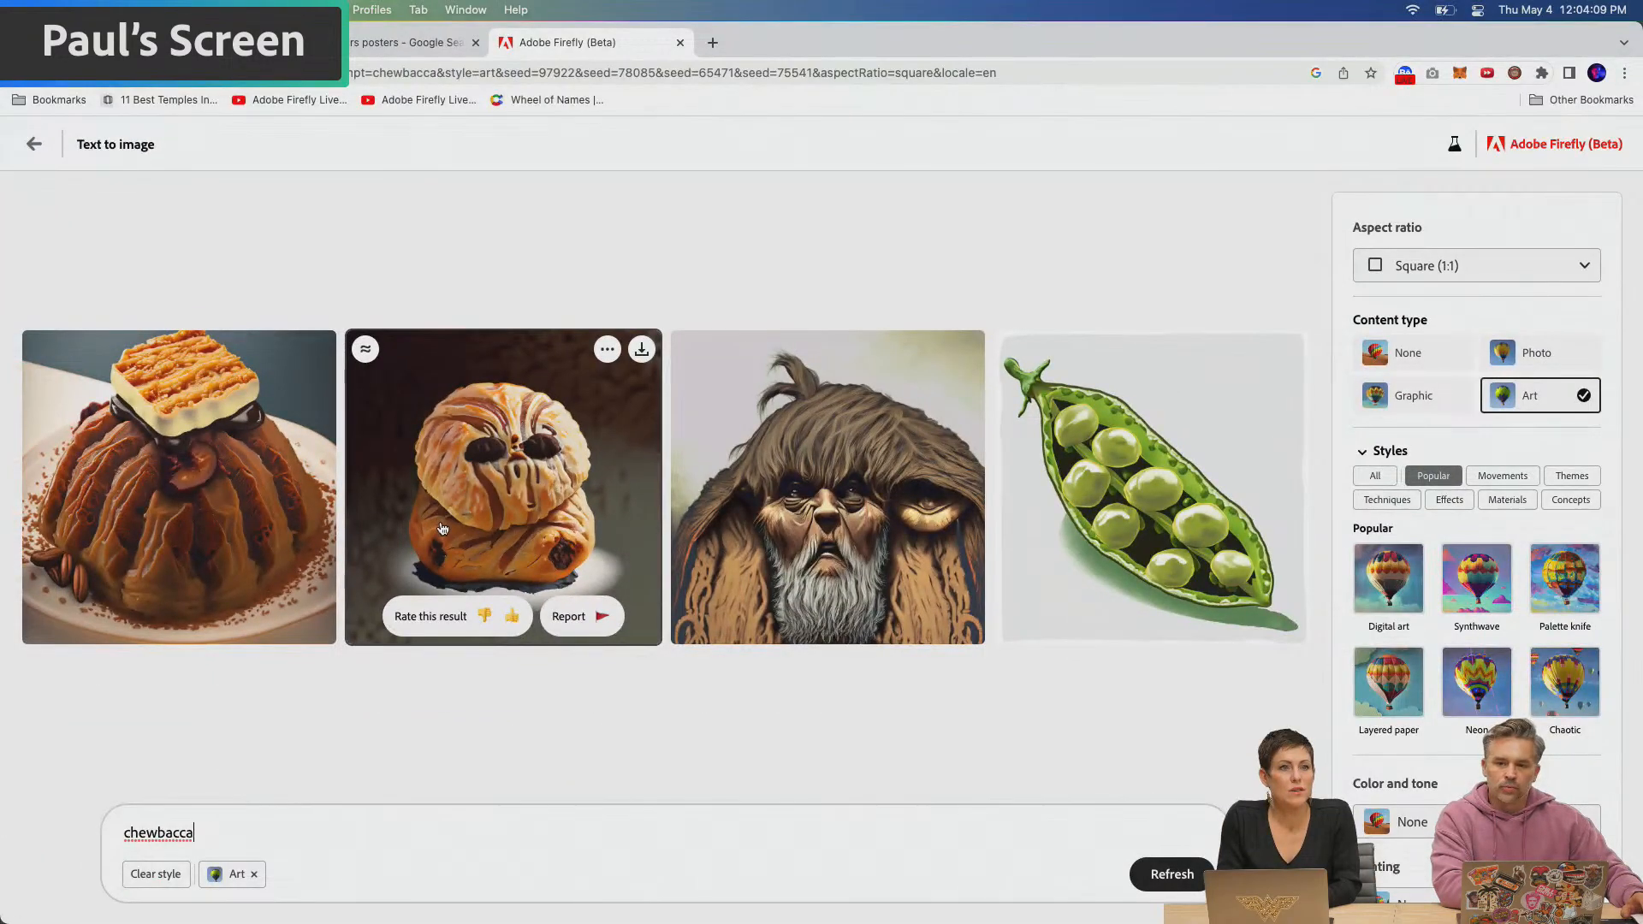
Switch to Photoshop and bring up the document with the collage of sci-fi book covers
mouse_move(359, 920)
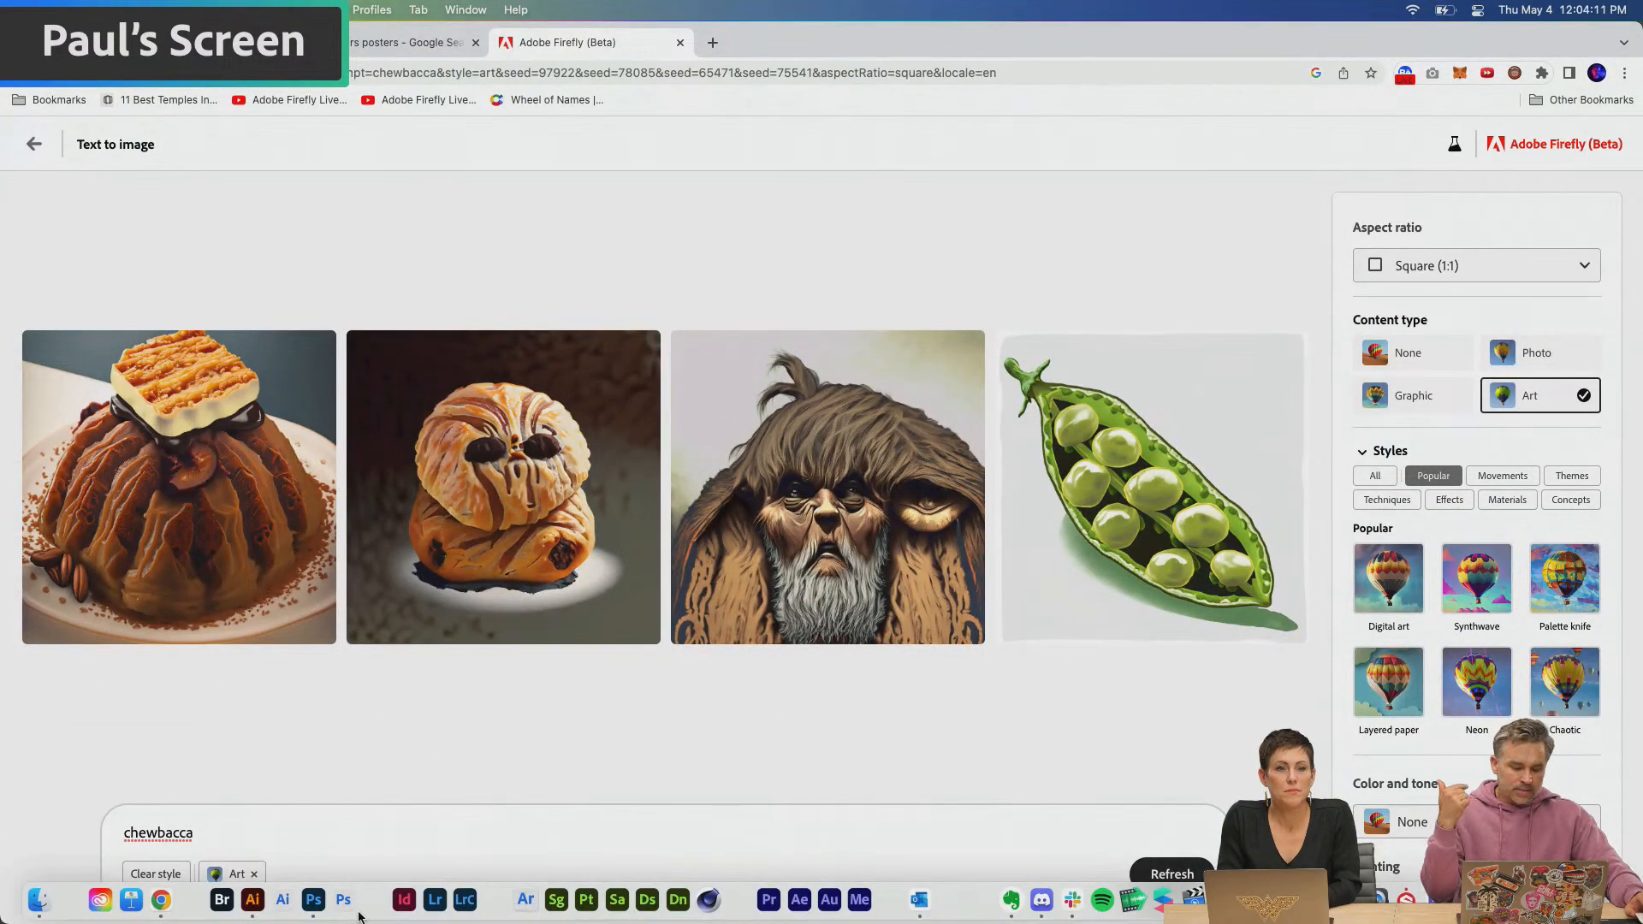
left_click(313, 899)
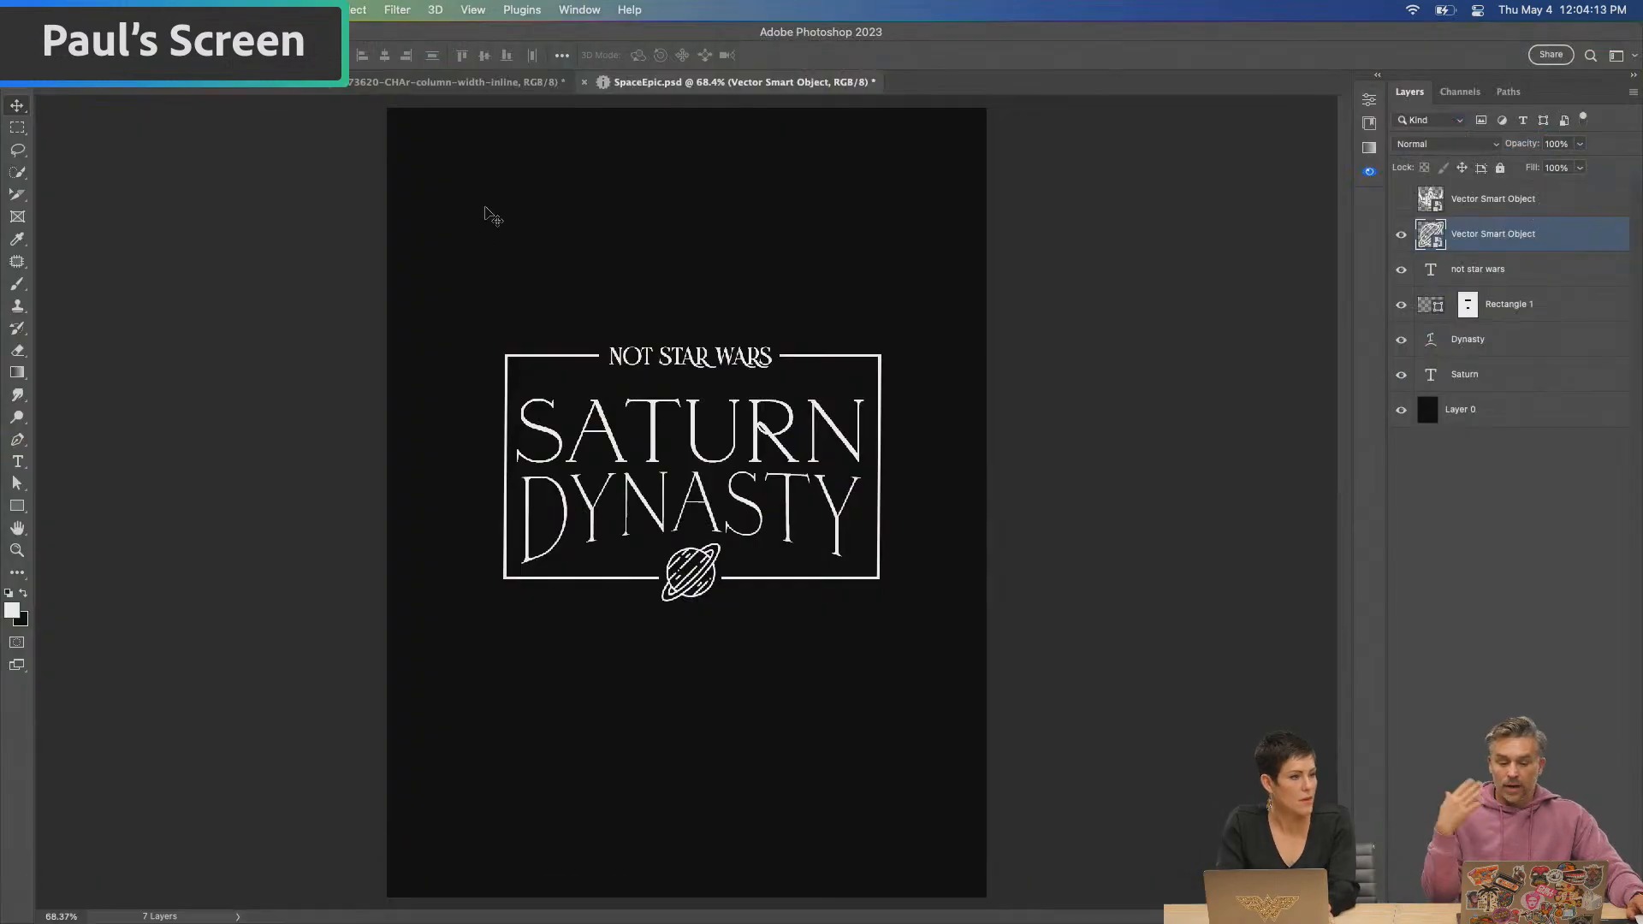
left_click(292, 90)
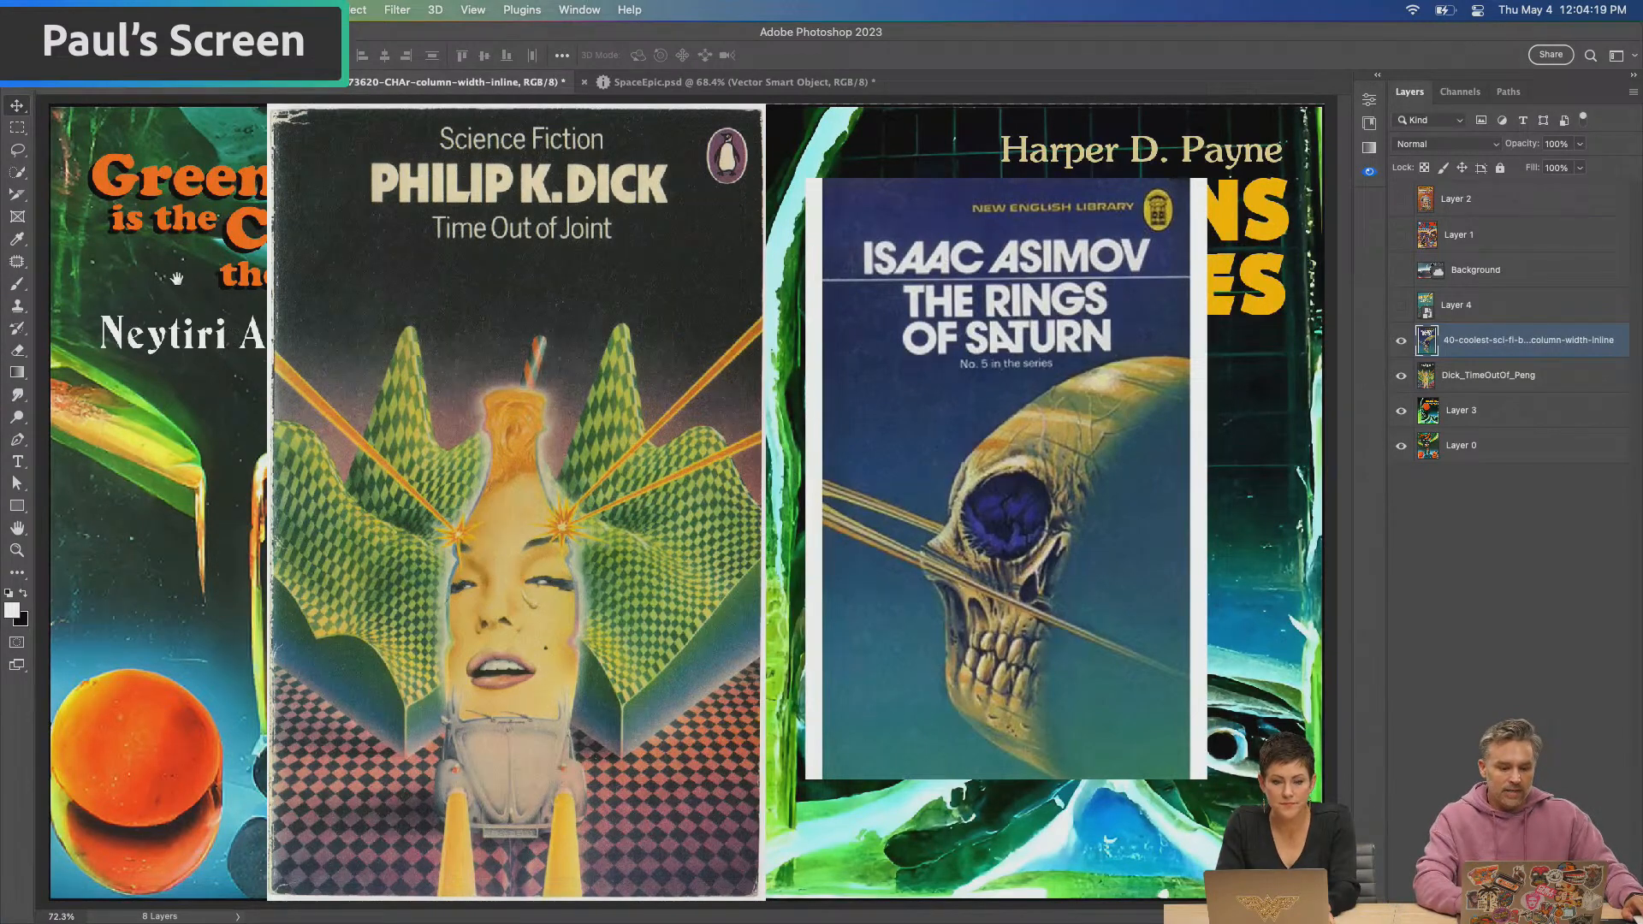
Hide the Rings of Saturn and Time Out of Joint cover layers to view the covers underneath, and show both again
left_click(1400, 340)
left_click(1401, 376)
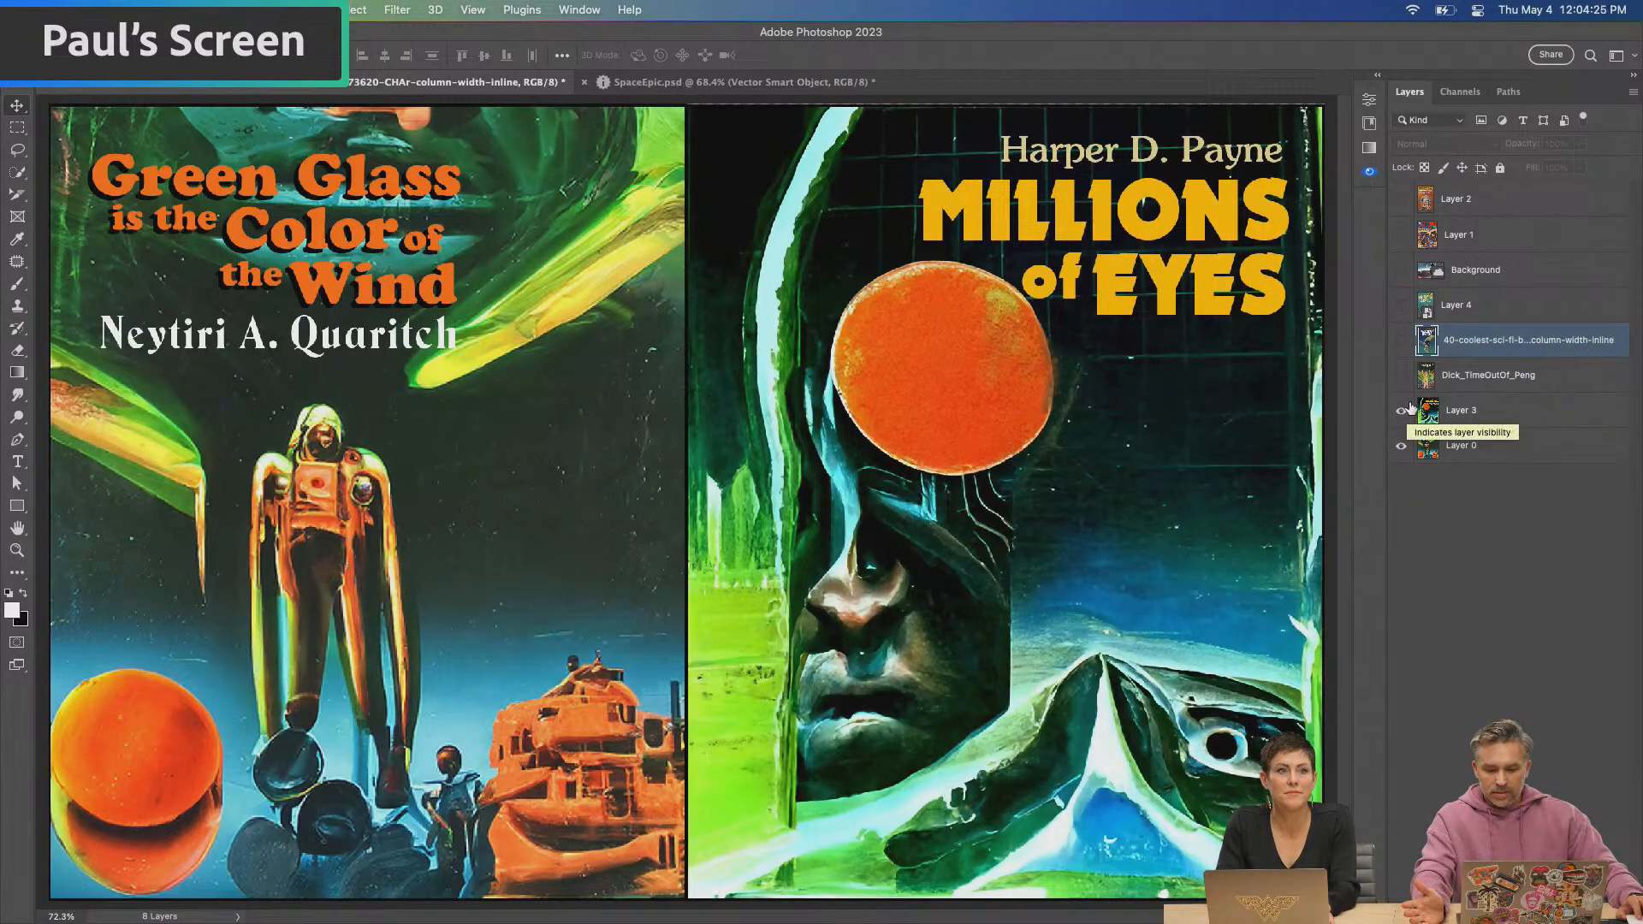
left_click(1401, 376)
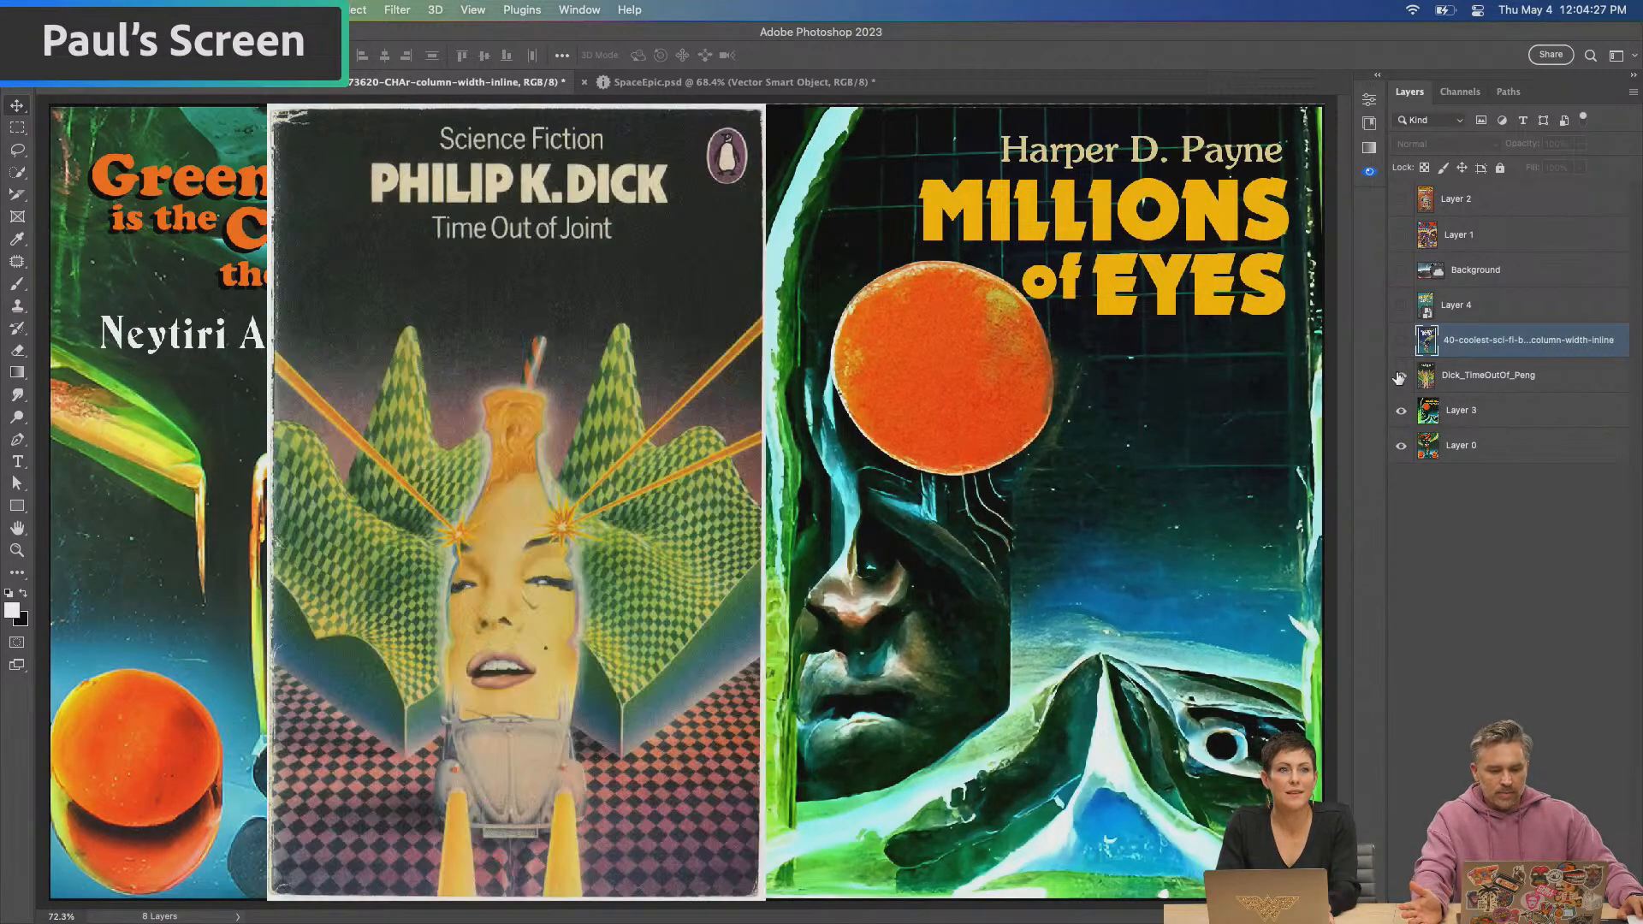
left_click(1400, 341)
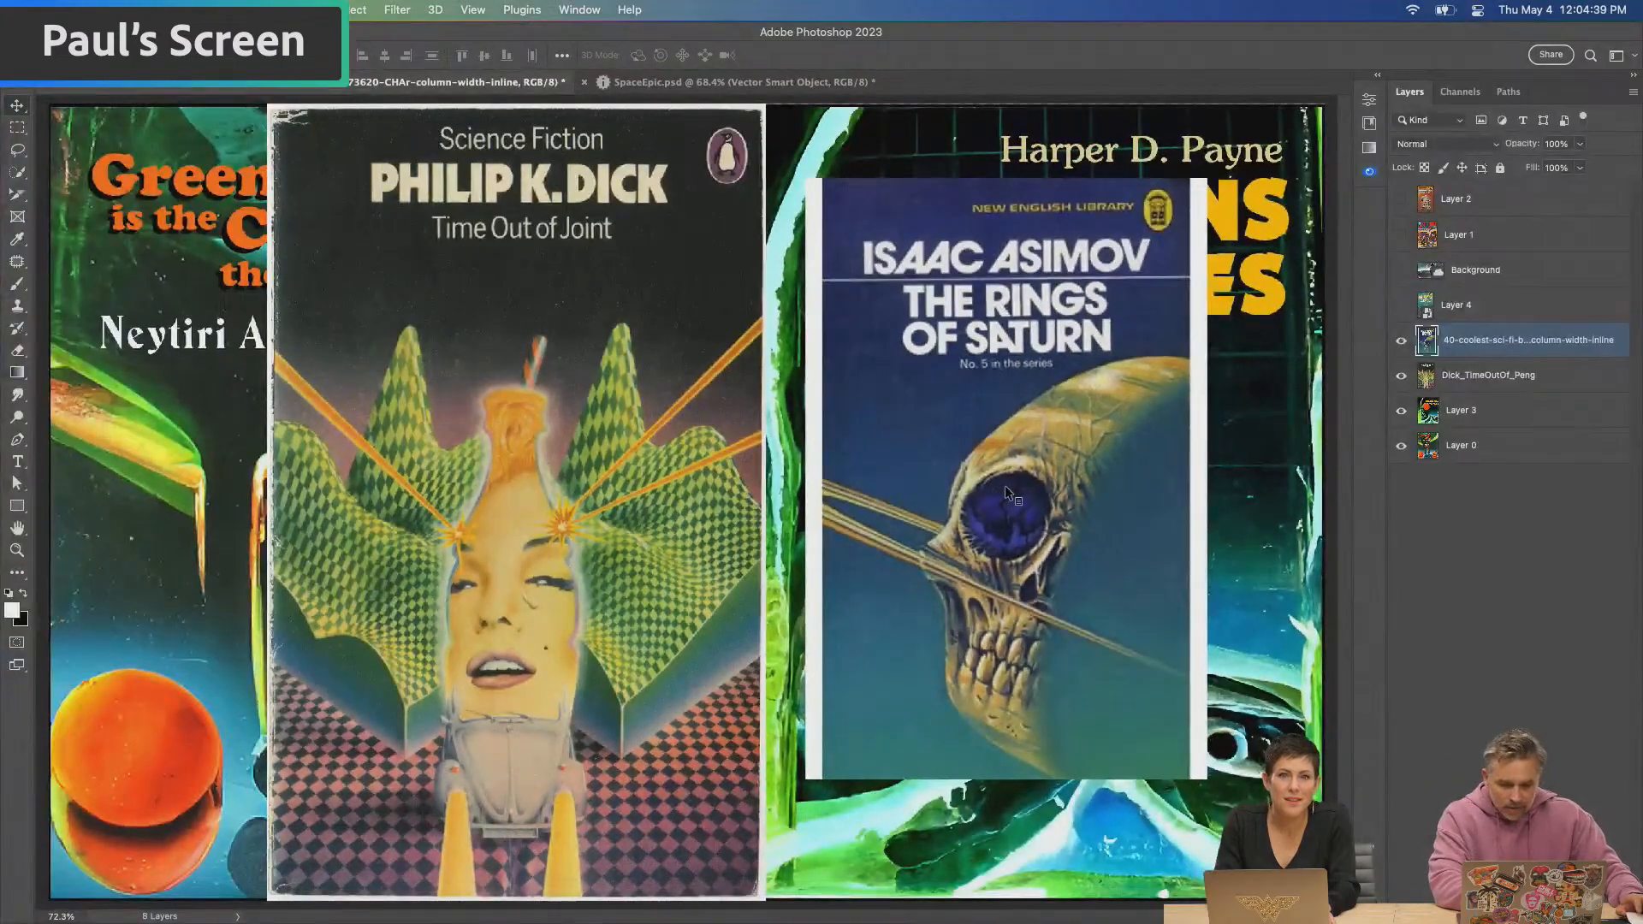
Show Layer 4 and move its Interstellar Empire cover upward, over the Time Out of Joint cover
left_click(1401, 305)
left_click(1518, 315)
left_click_drag(253, 744, 301, 374)
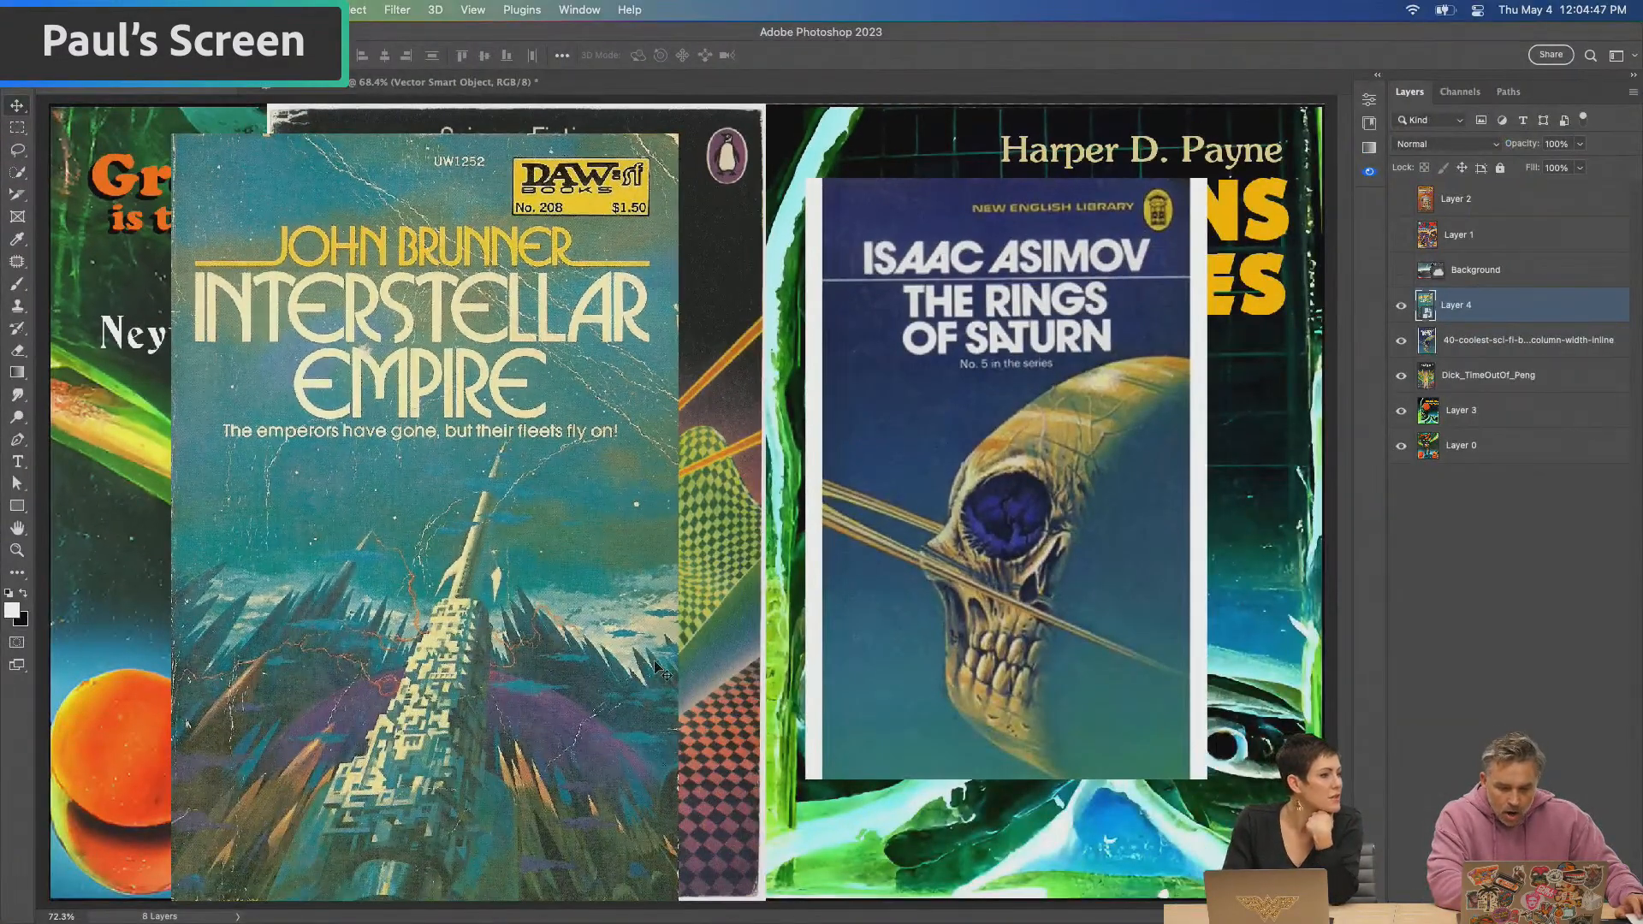
Hide the Interstellar Empire cover and examine the Time Out of Joint artwork up close
left_click(1400, 307)
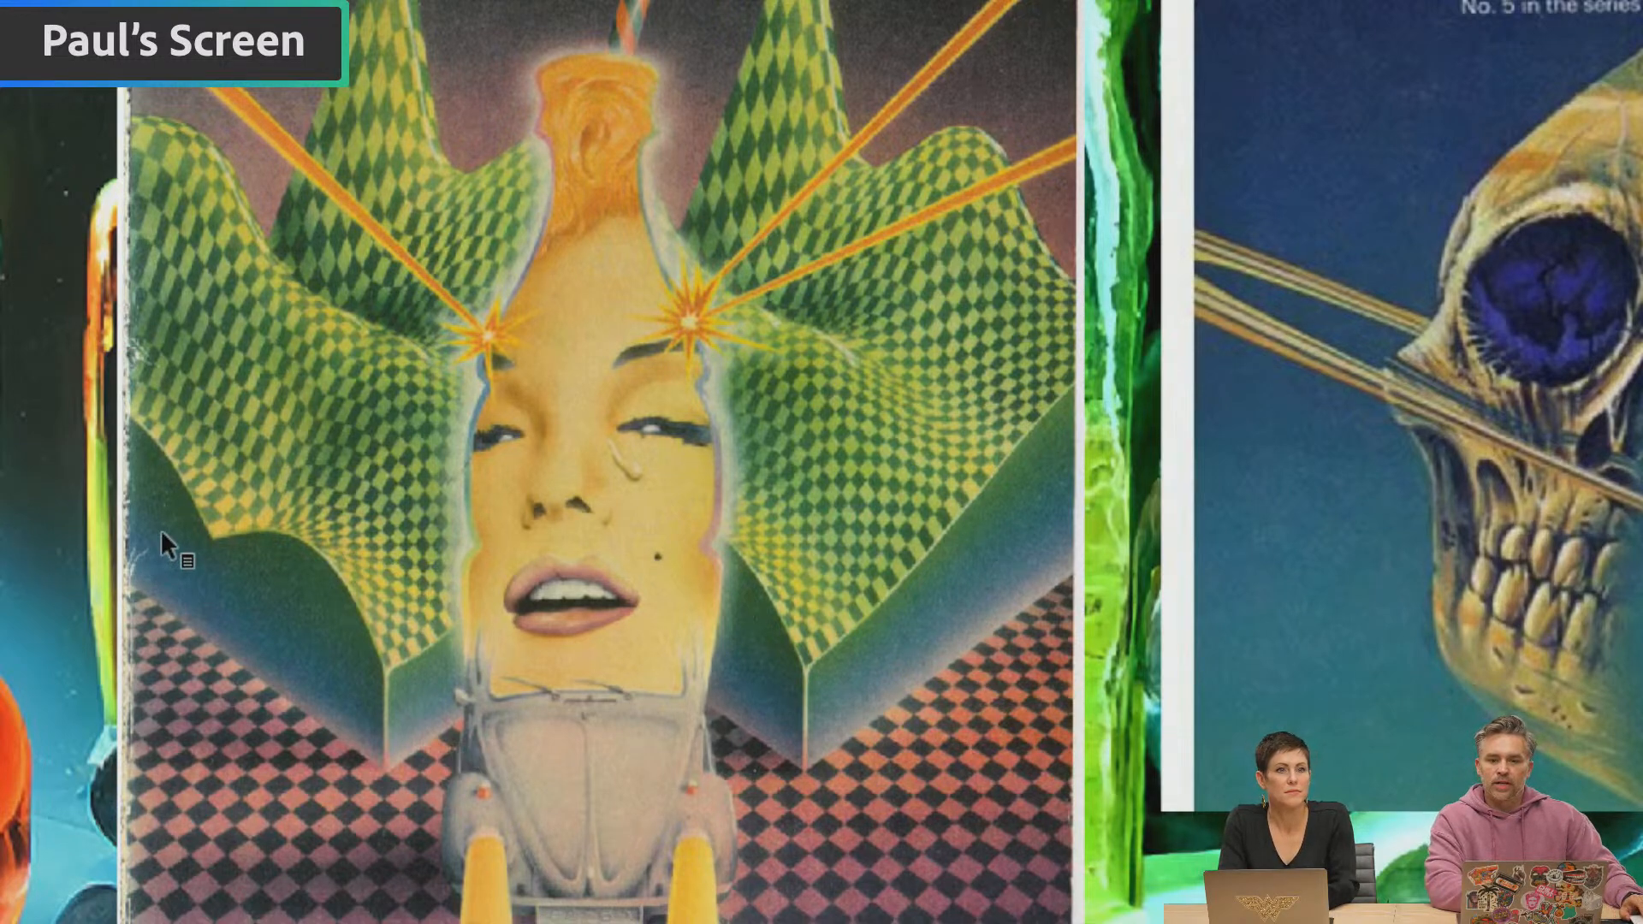
scroll(161, 529, "up", 3)
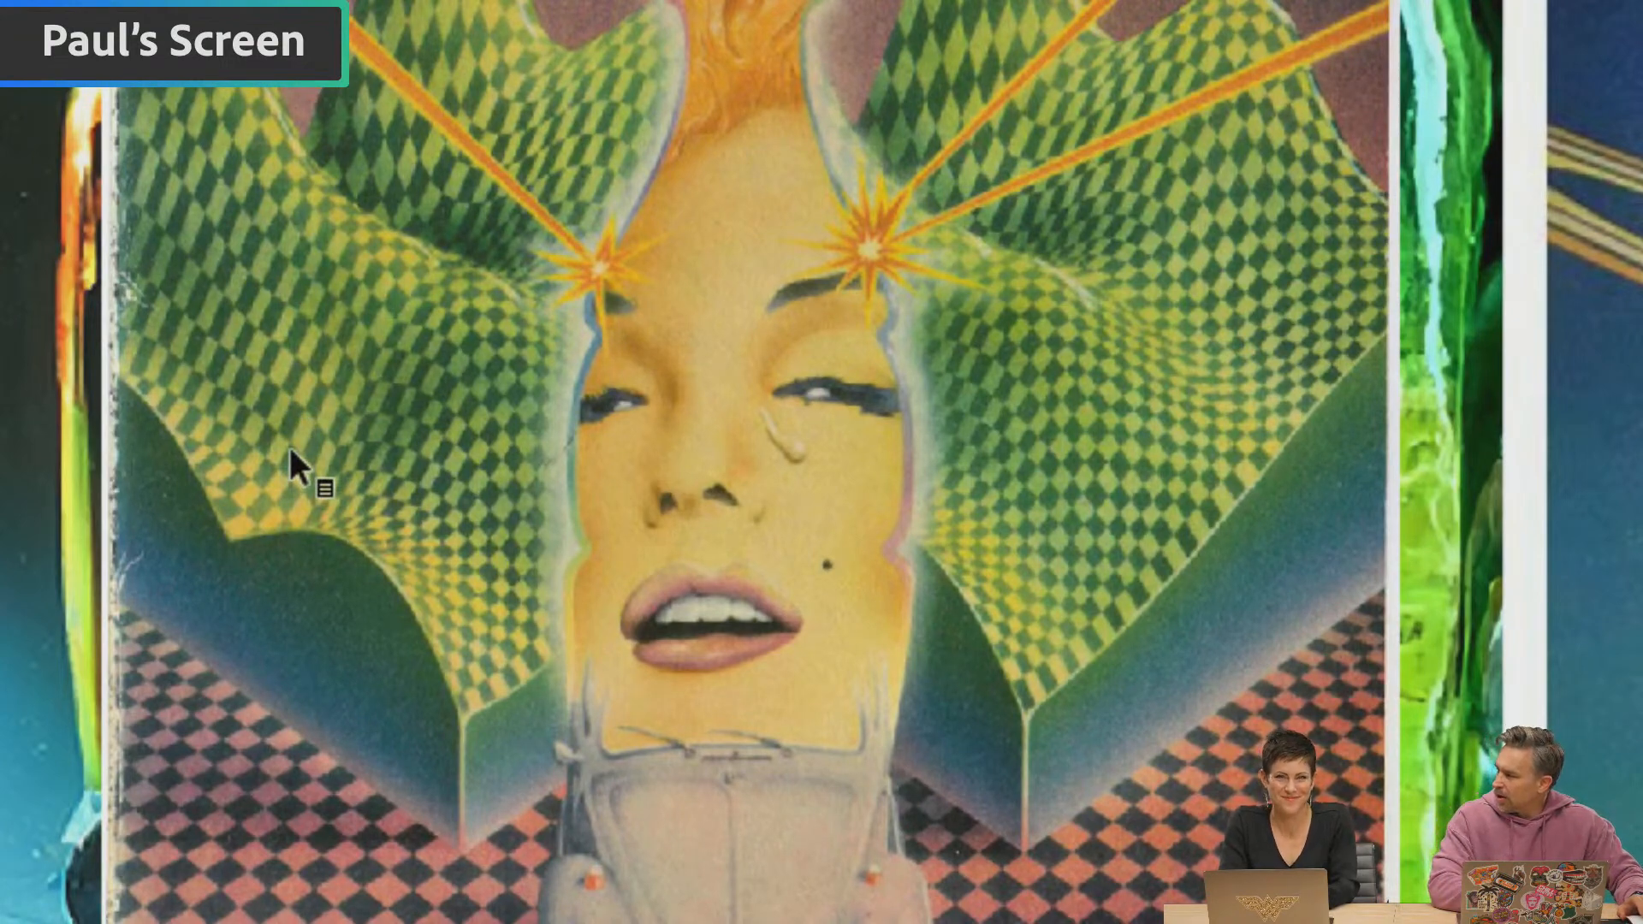
scroll(289, 446, "down", 10)
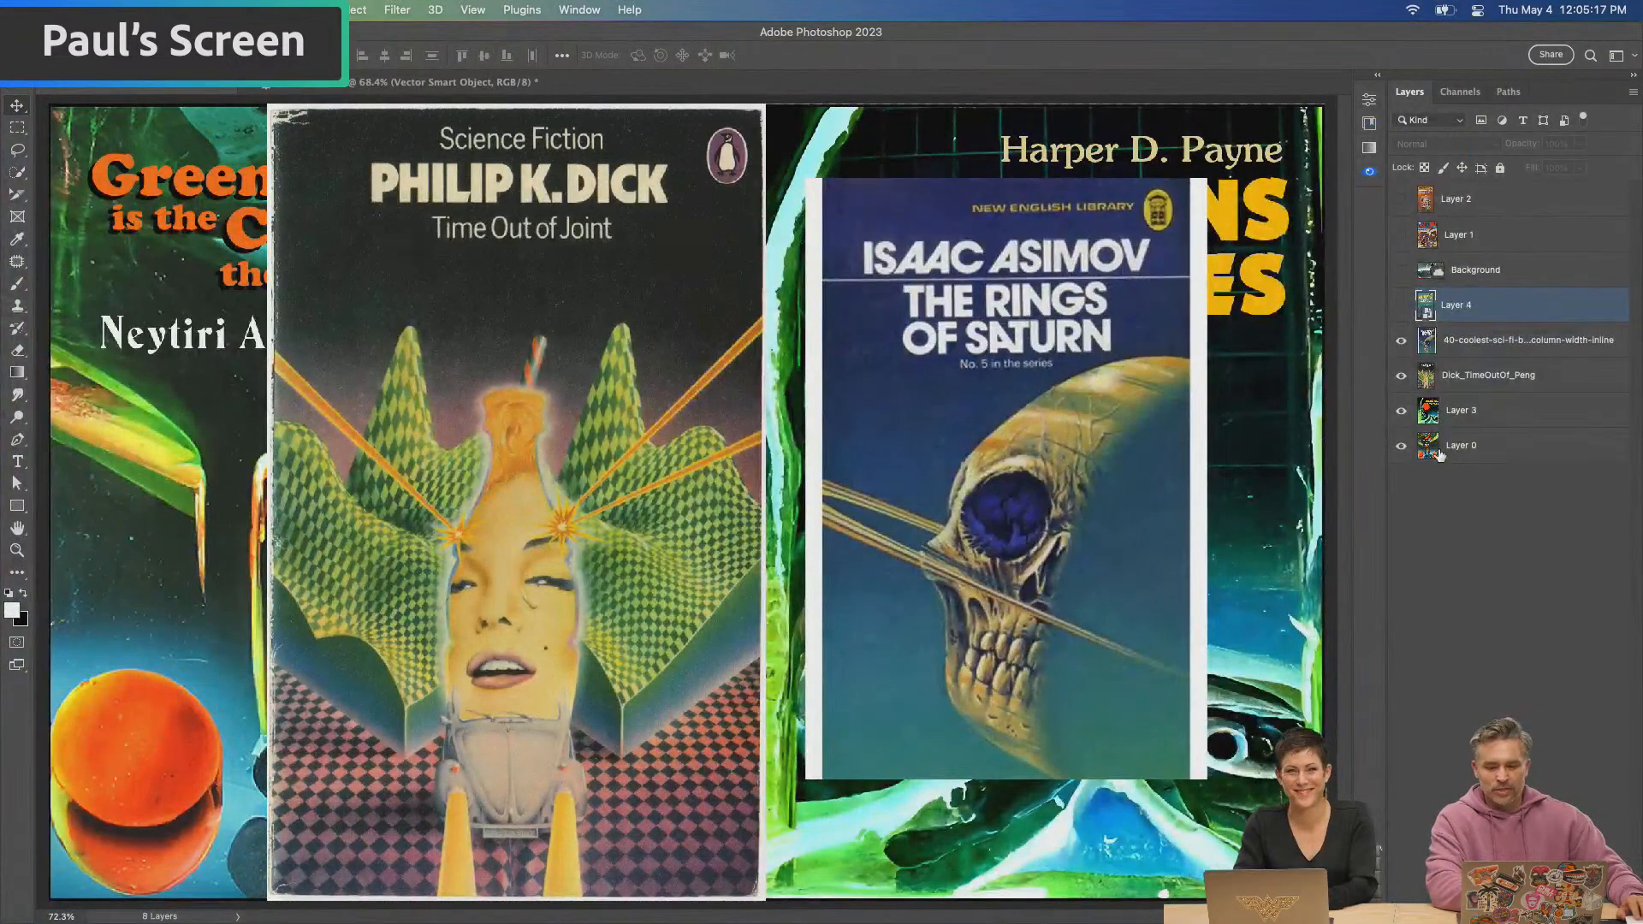
Make Layer 4 and Layer 1 visible, previewing the Background layer and hiding it again
left_click(1400, 305)
left_click(1401, 271)
left_click(1411, 269)
left_click(1400, 270)
left_click(1402, 246)
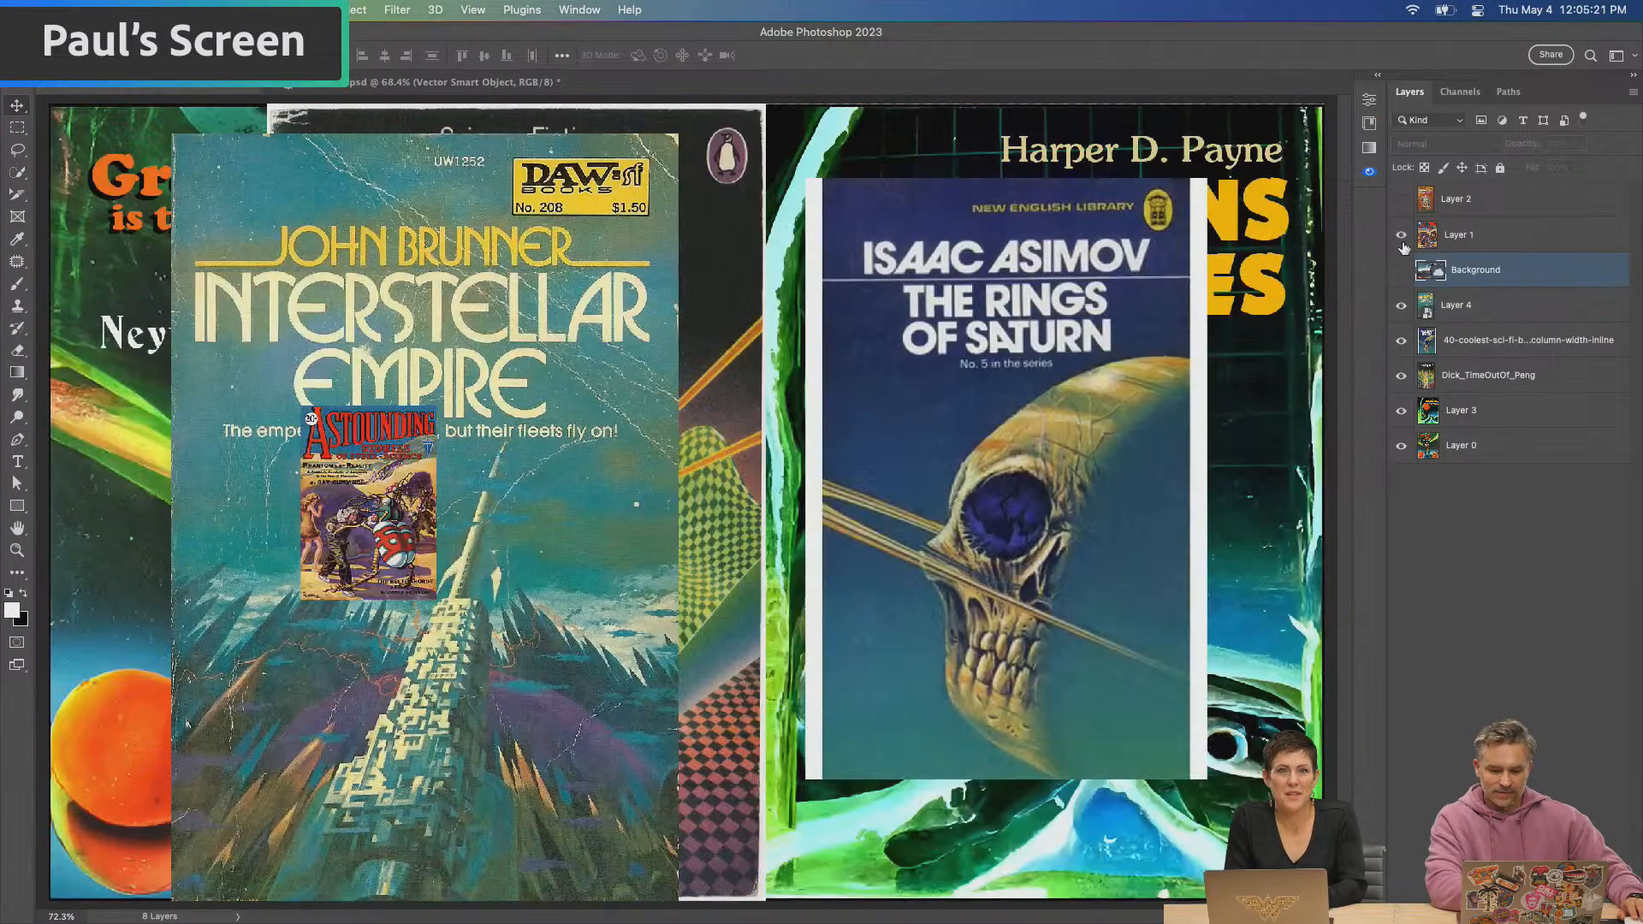
Show Layer 2 and move its Norstrilia cover across onto the Rings of Saturn cover
left_click(1400, 199)
left_click(1485, 212)
left_click_drag(458, 503, 913, 491)
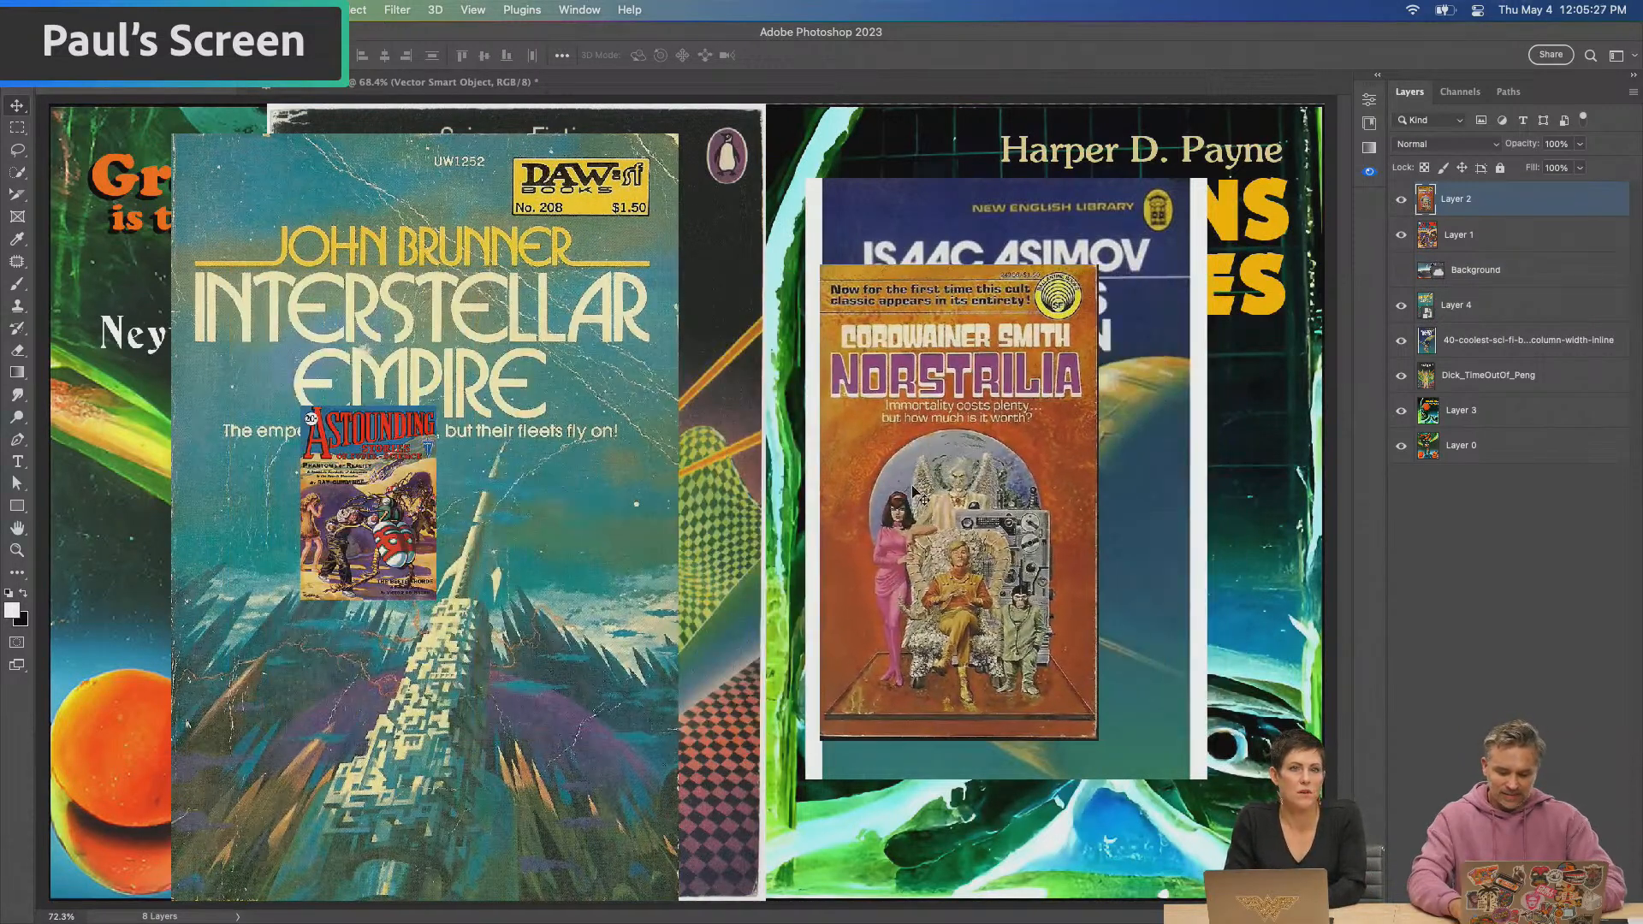
Examine the arranged book covers and their artwork details up close
key("super+plus")
key("super+plus")
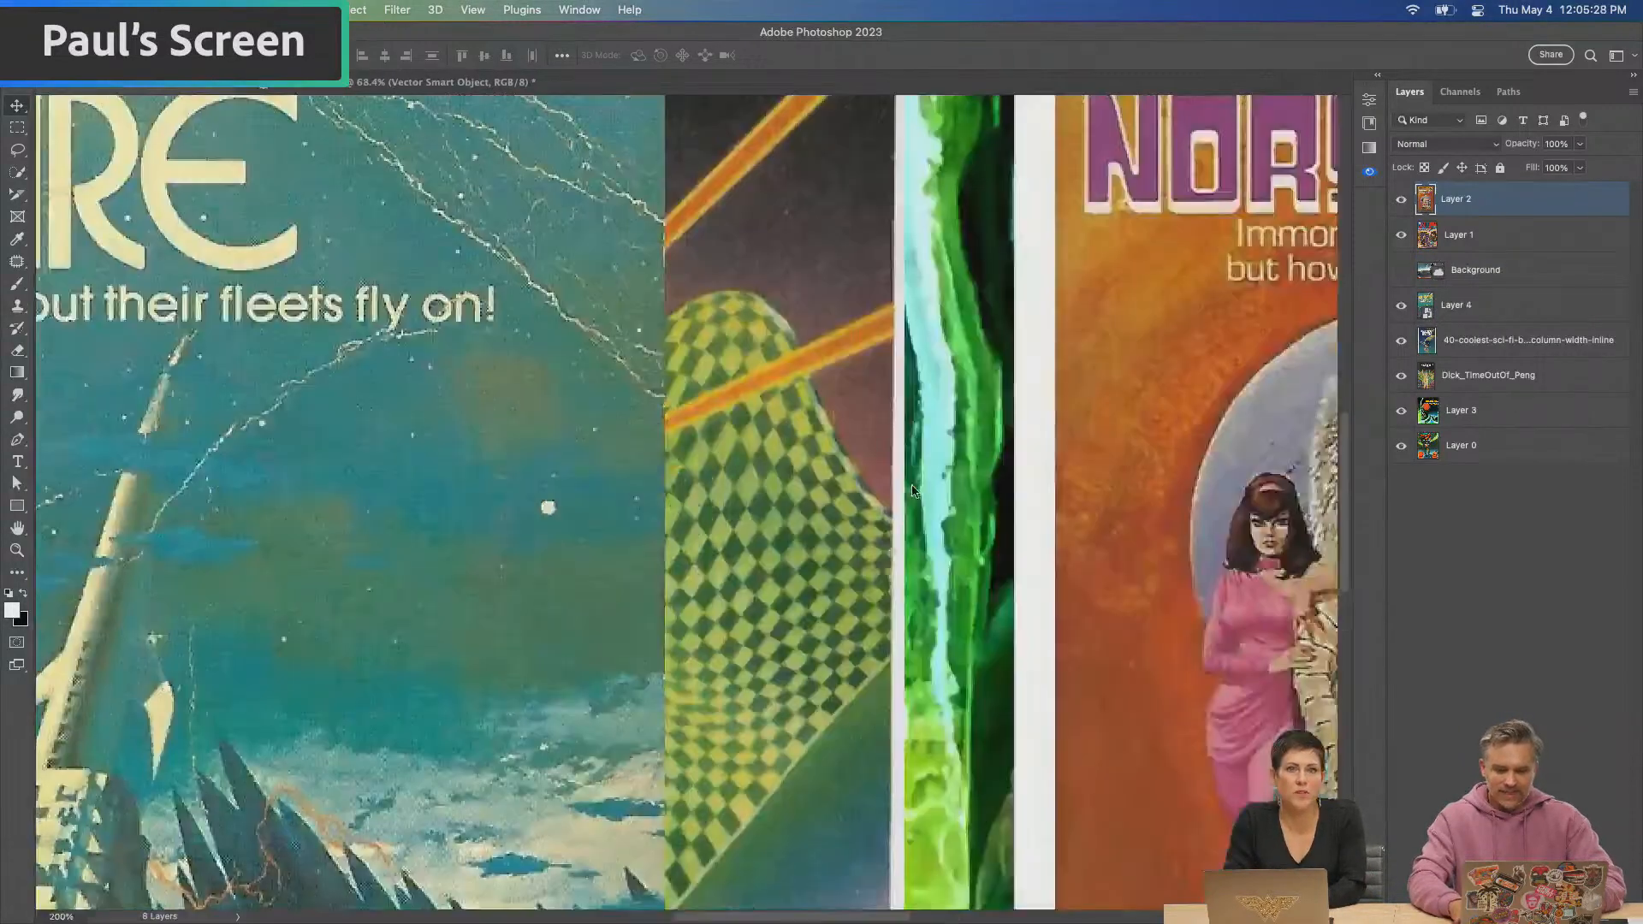
left_click(314, 84)
key("super+plus")
key("super+plus")
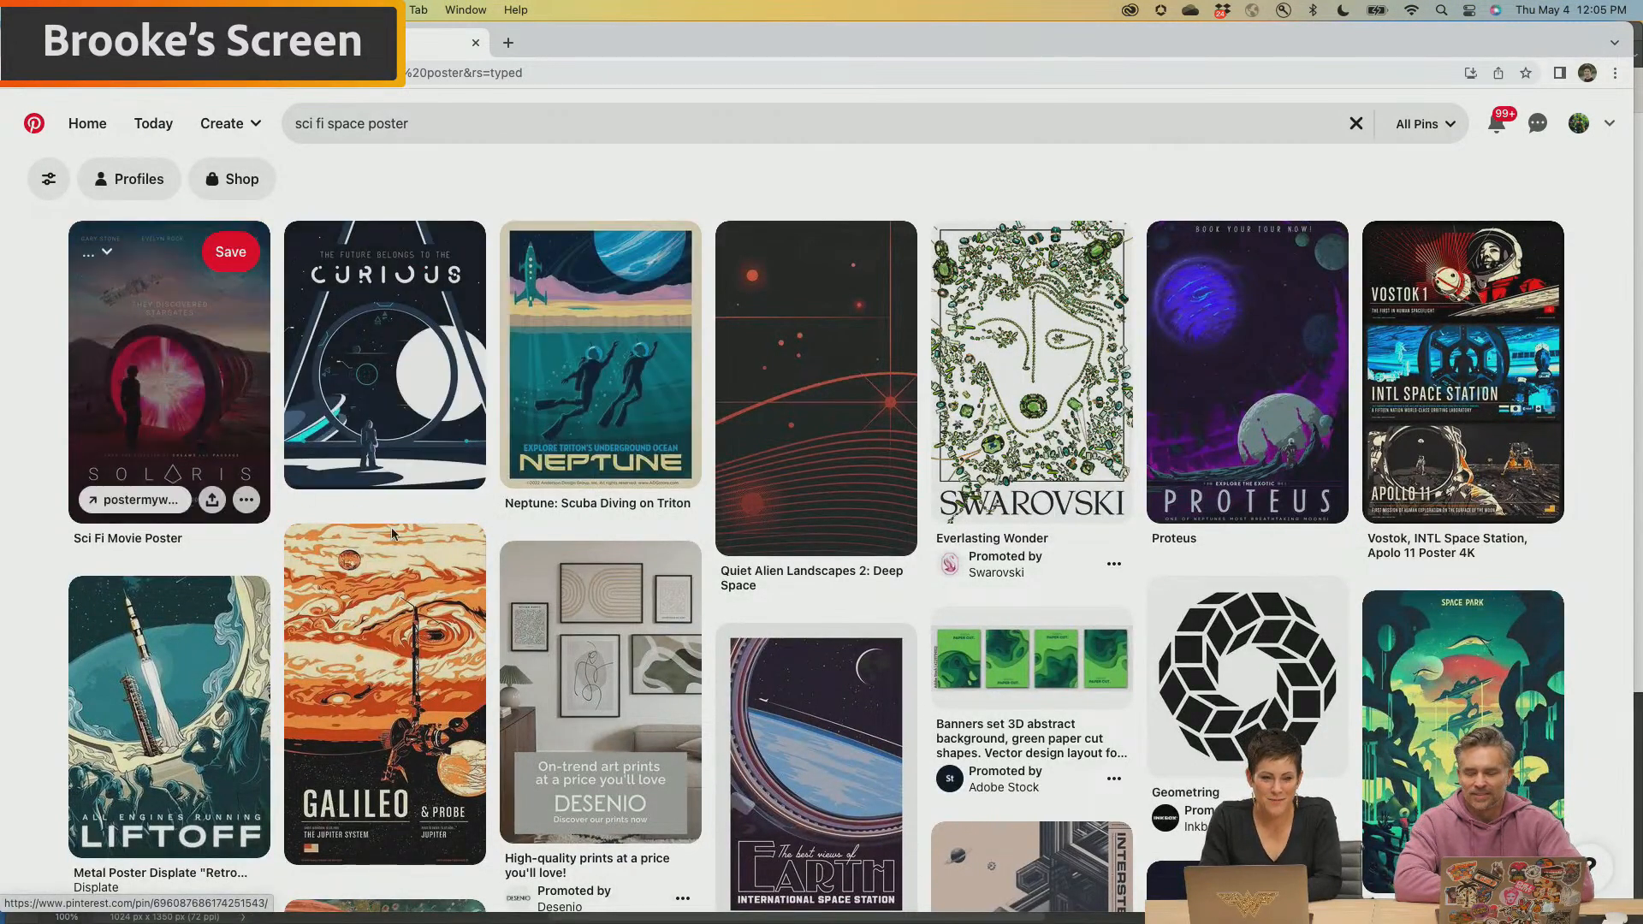
Browse the Pinterest "sci fi space poster" results, view the "Kasai" pin of towers before a red planet, and leave it
scroll(423, 557, "down", 2)
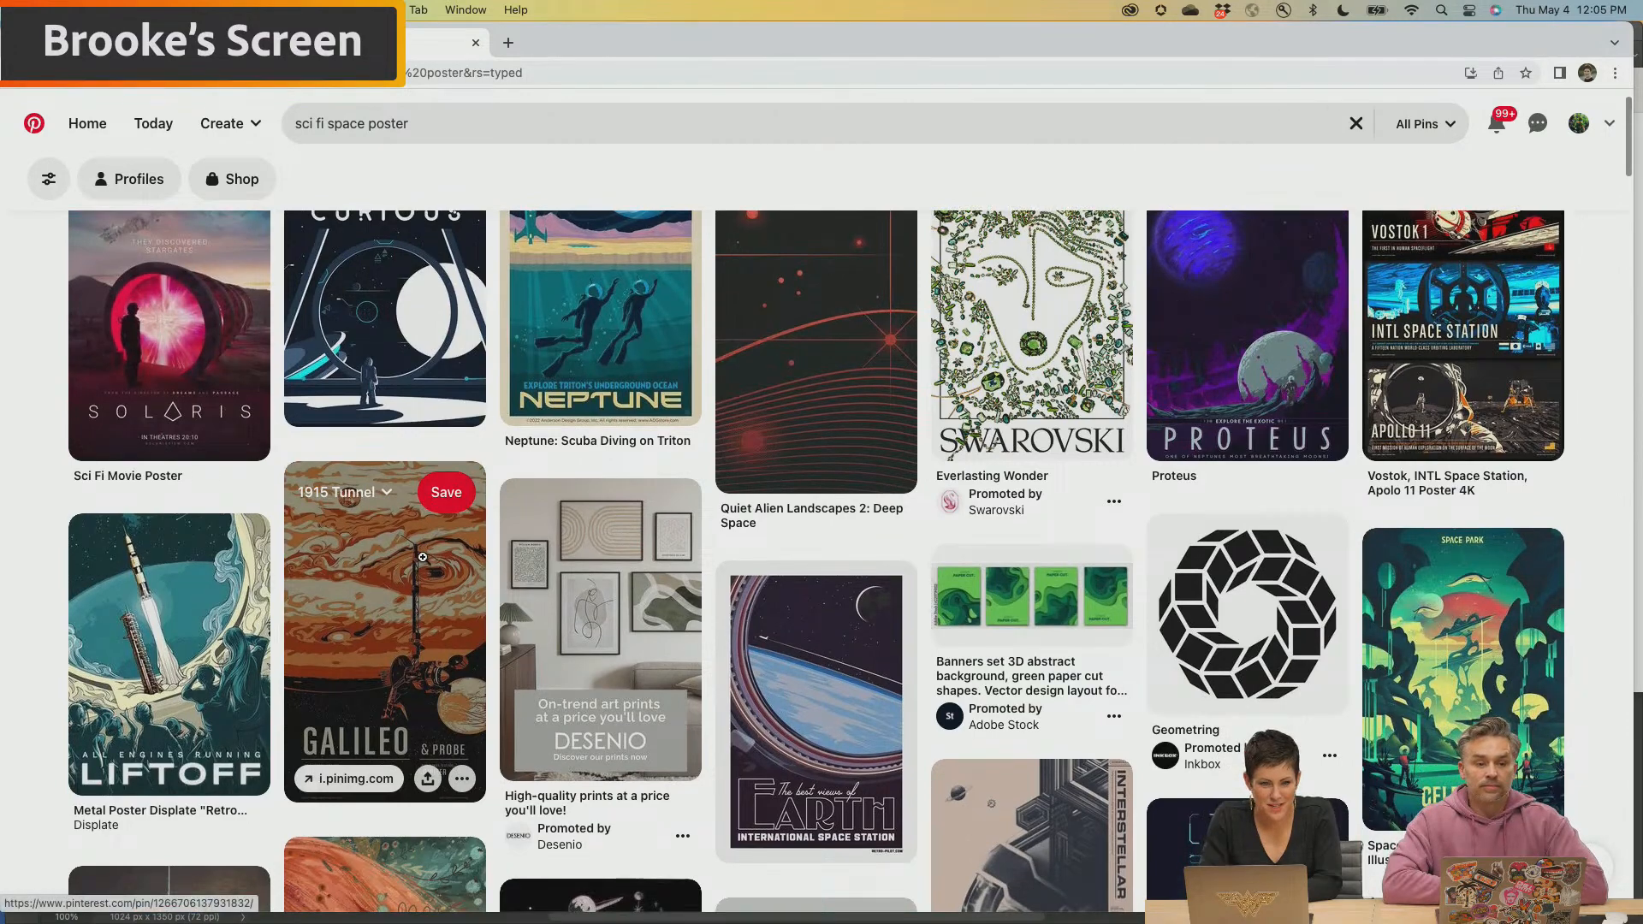
scroll(423, 557, "up", 2)
scroll(422, 561, "down", 8)
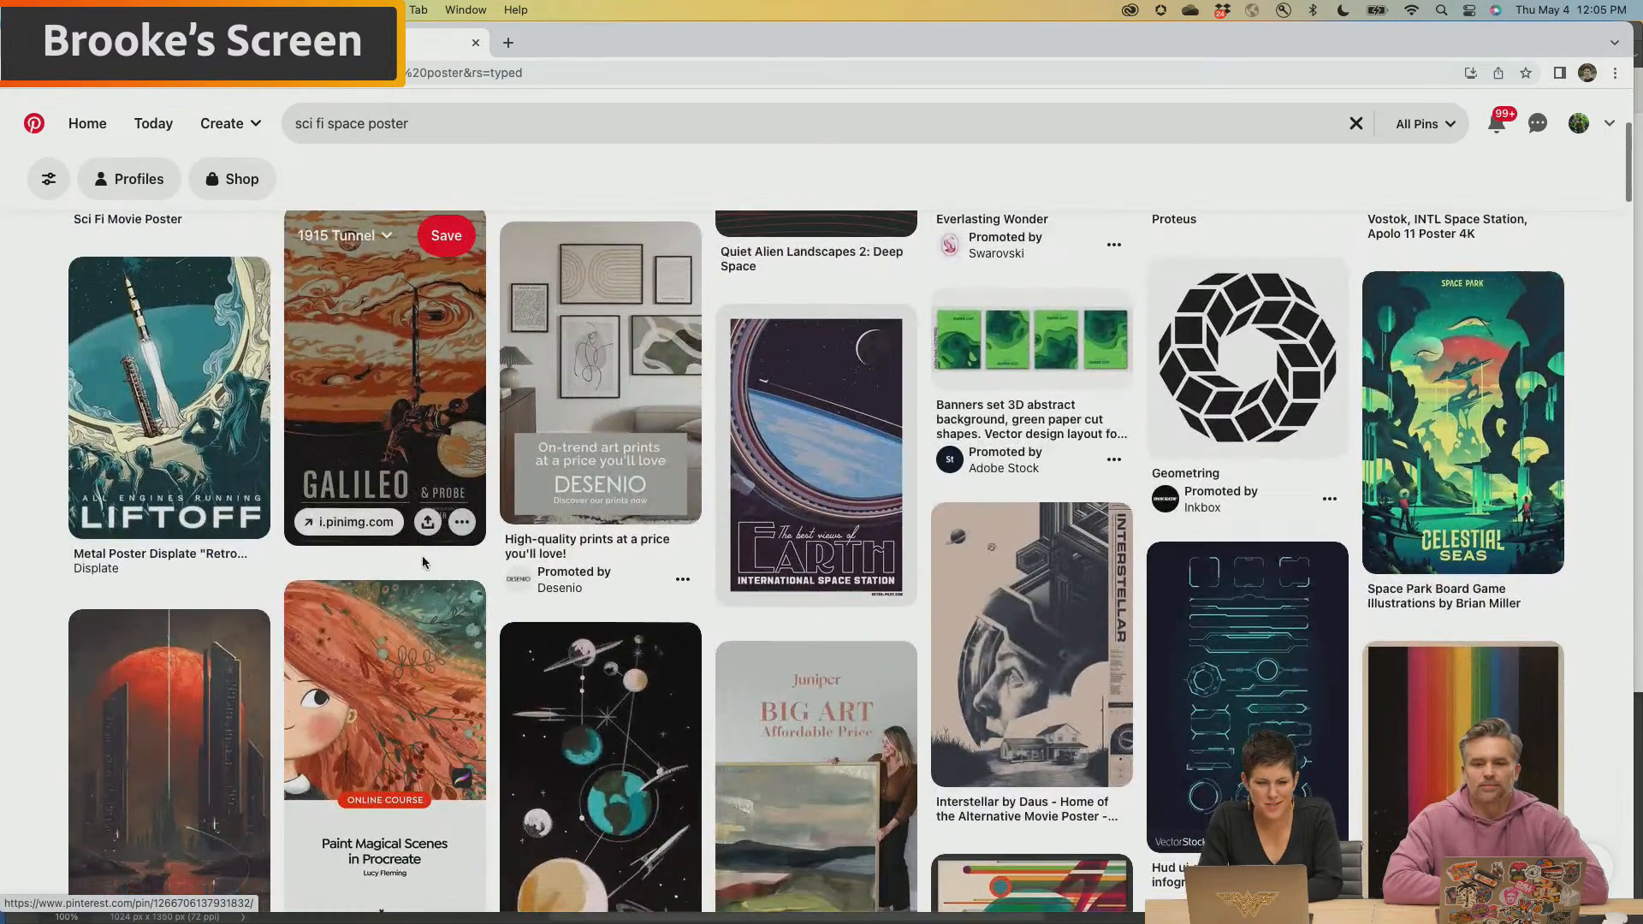
scroll(423, 557, "down", 7)
scroll(423, 563, "down", 12)
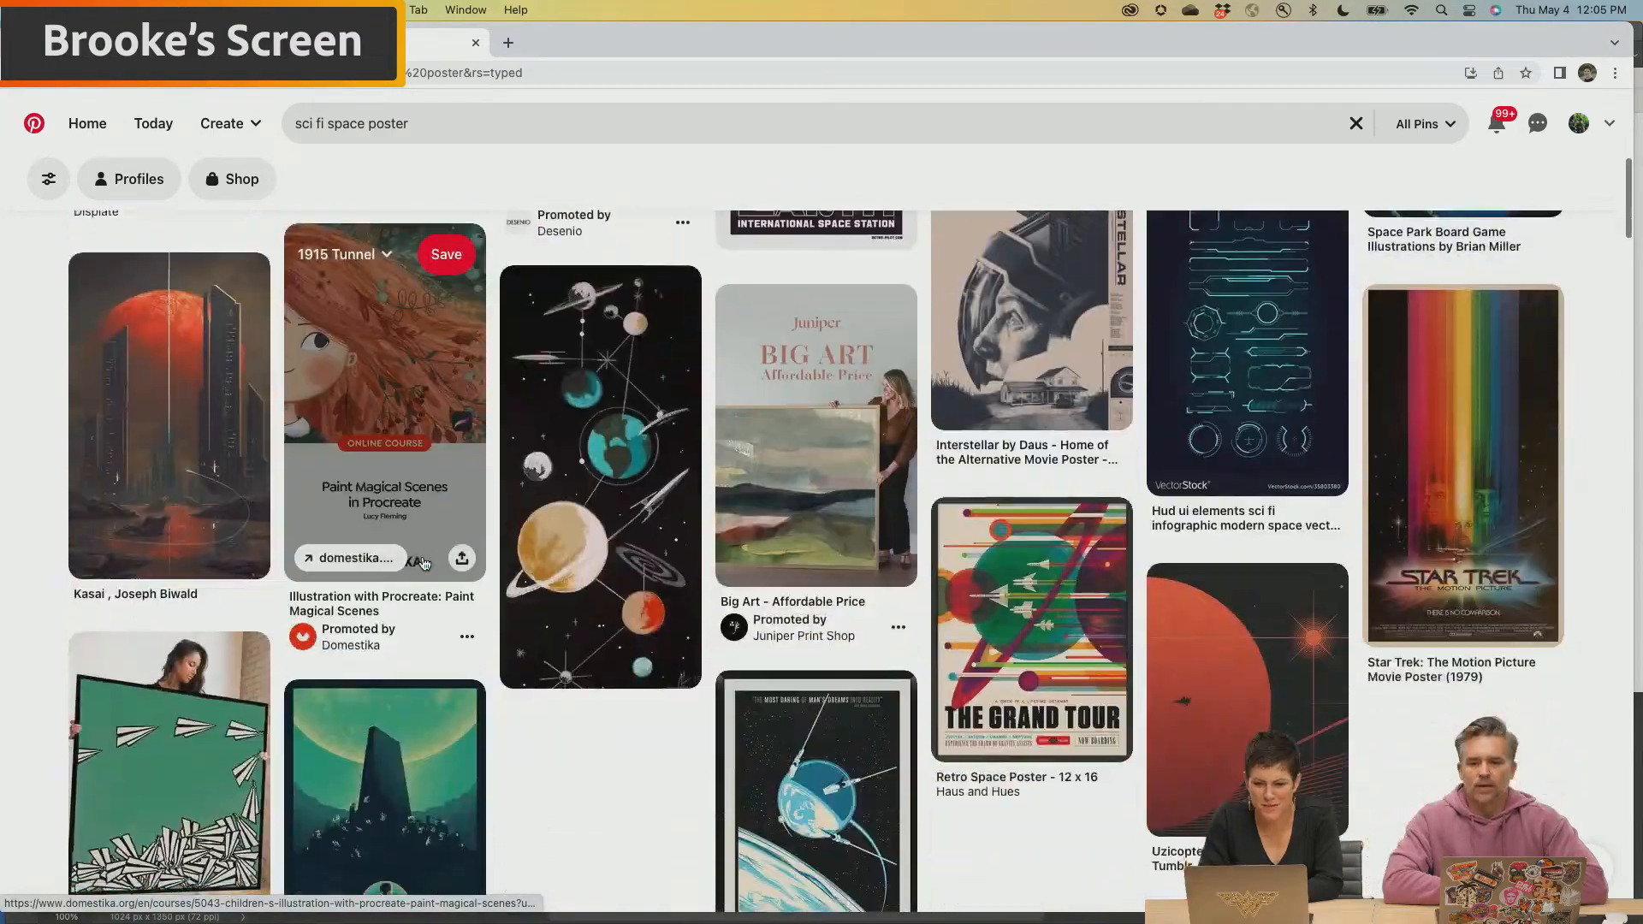
scroll(422, 562, "down", 5)
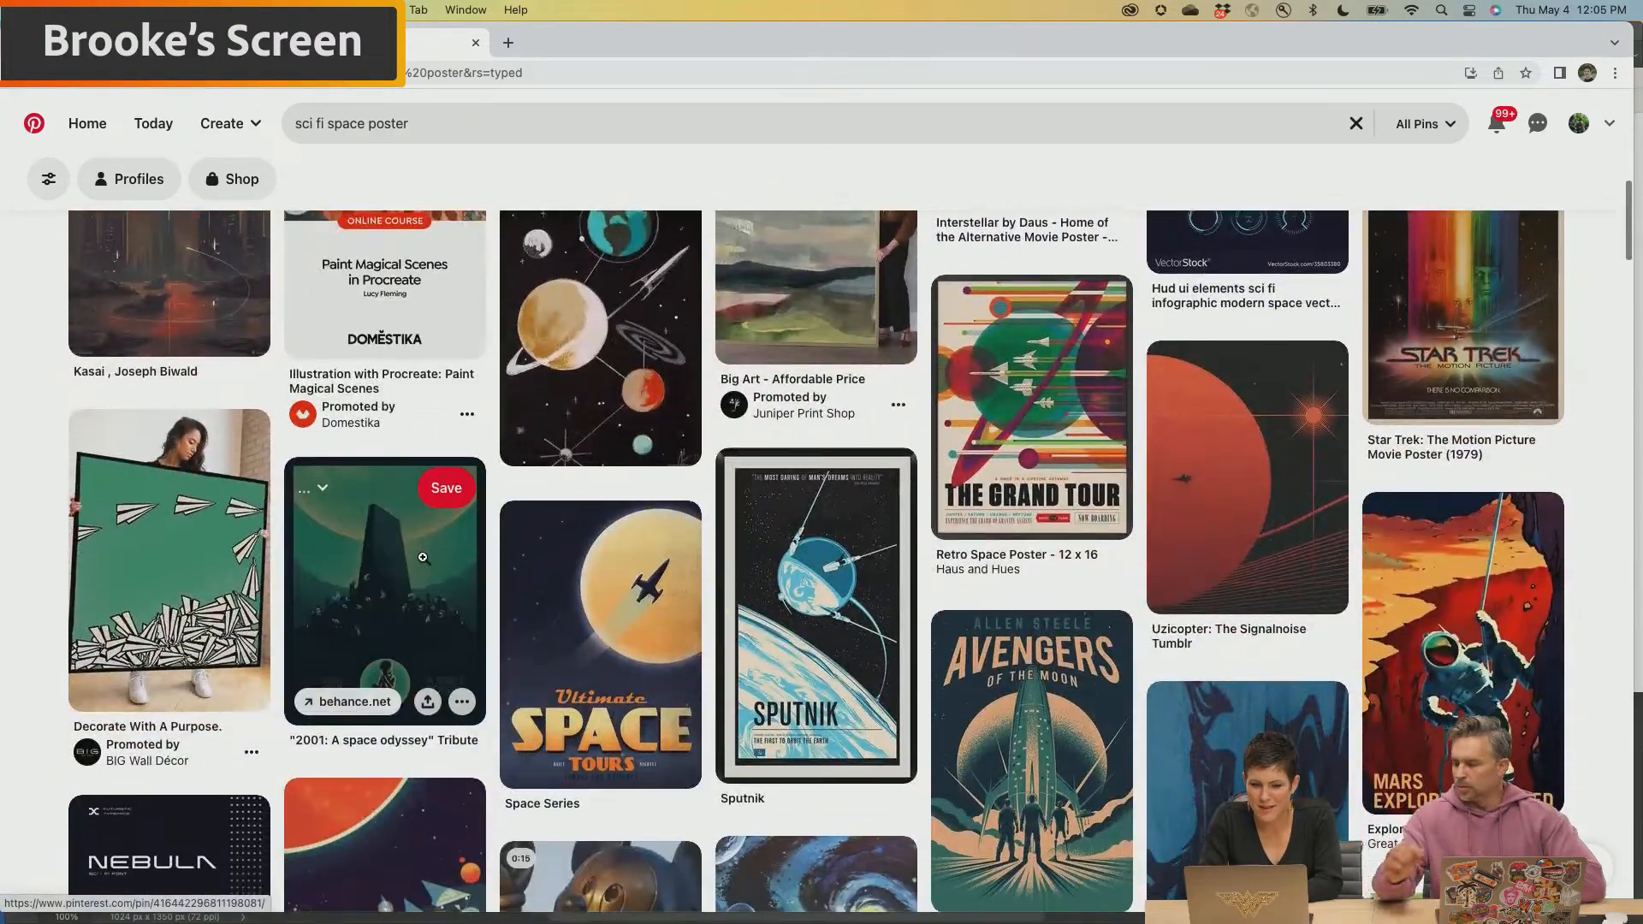
scroll(423, 562, "up", 10)
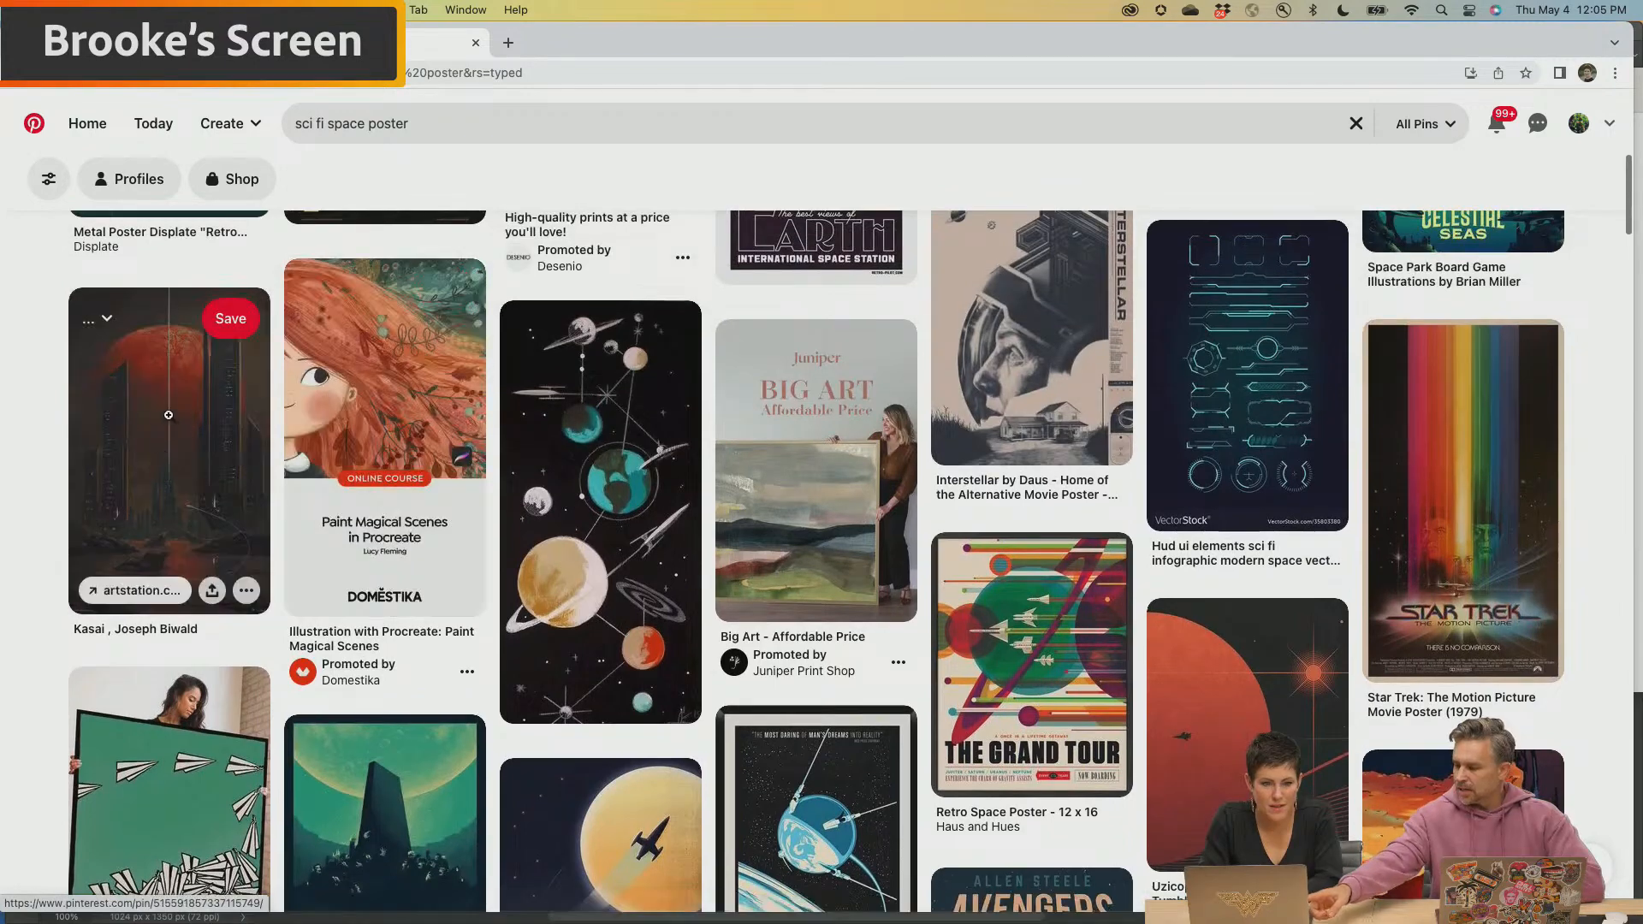
left_click(172, 421)
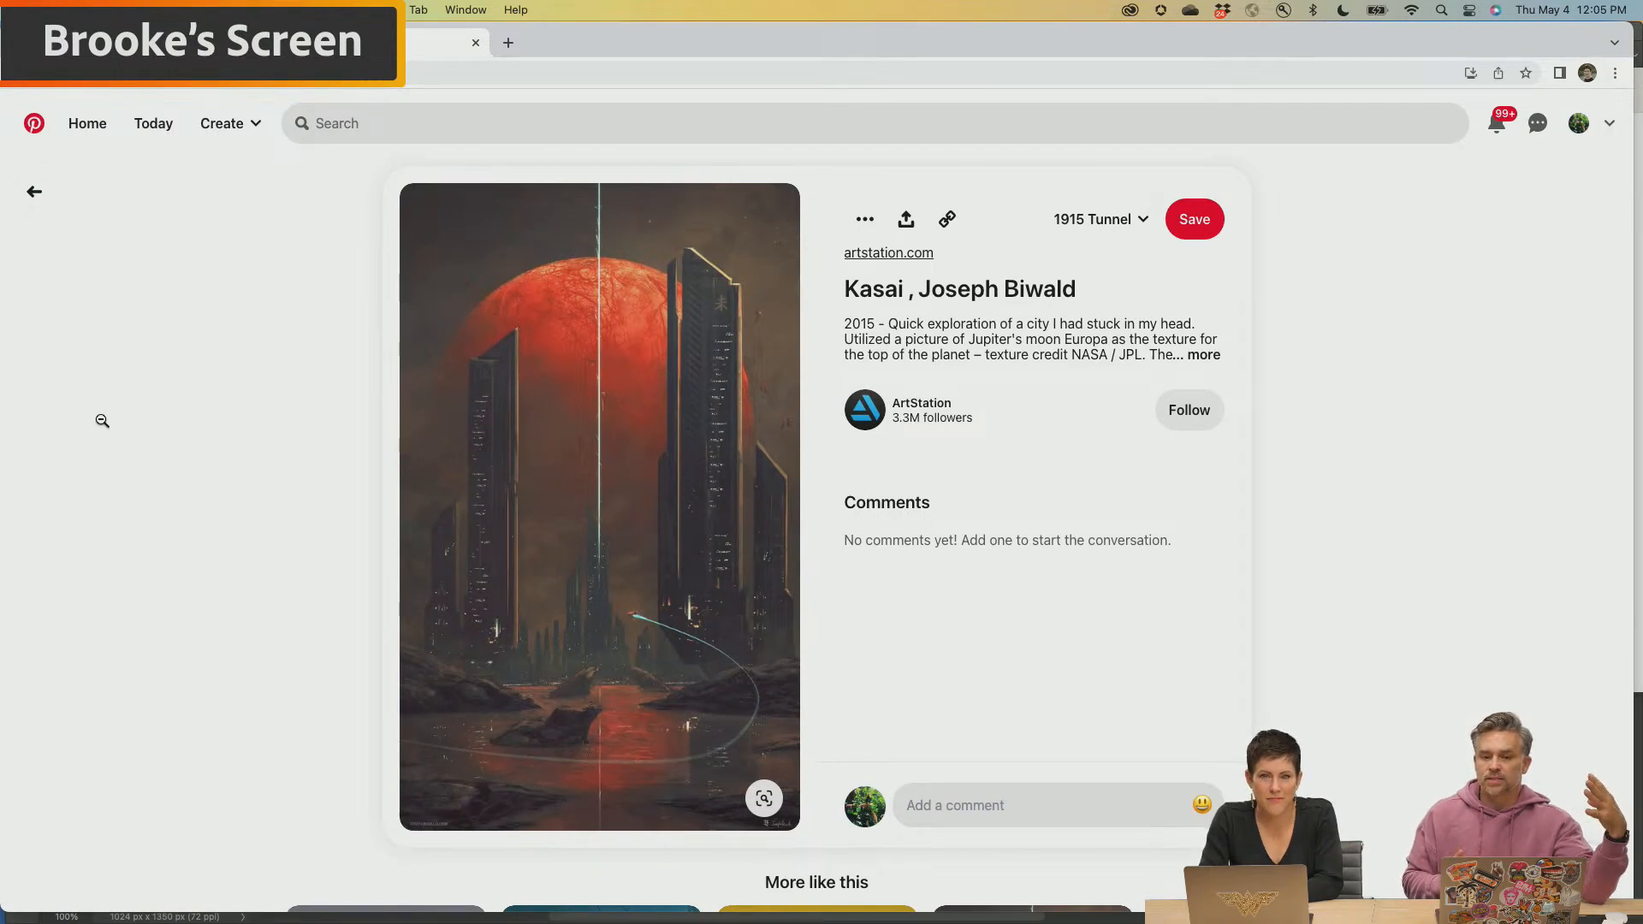
left_click(33, 196)
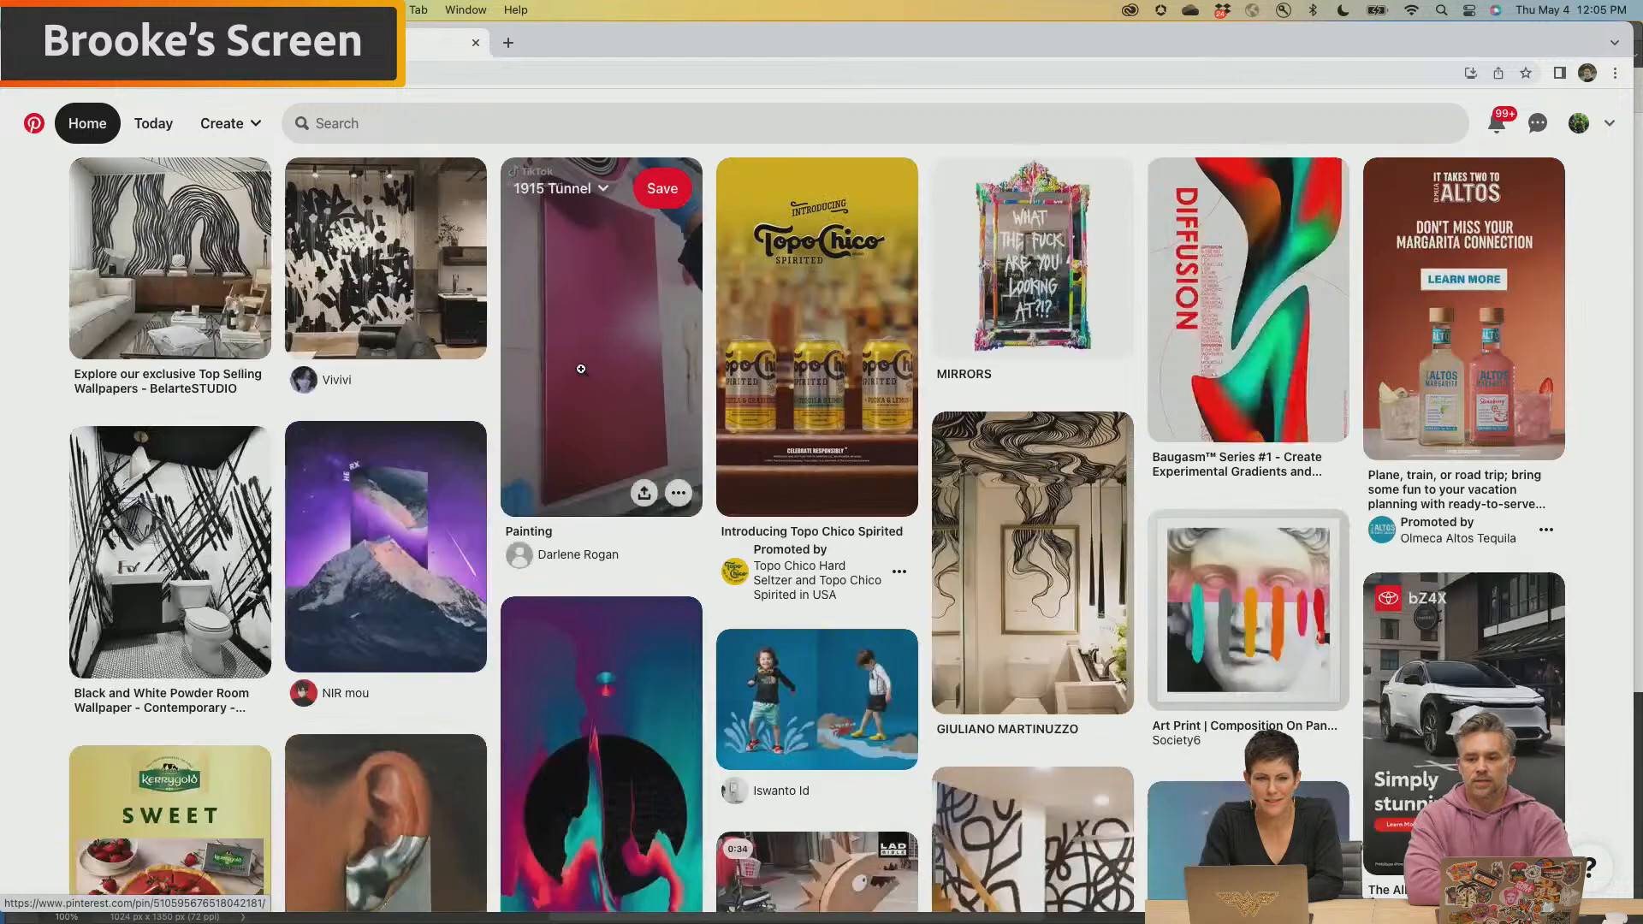
Search Pinterest for "sci fi" using the suggested query "sci fi character design"
left_click(414, 126)
type("sci")
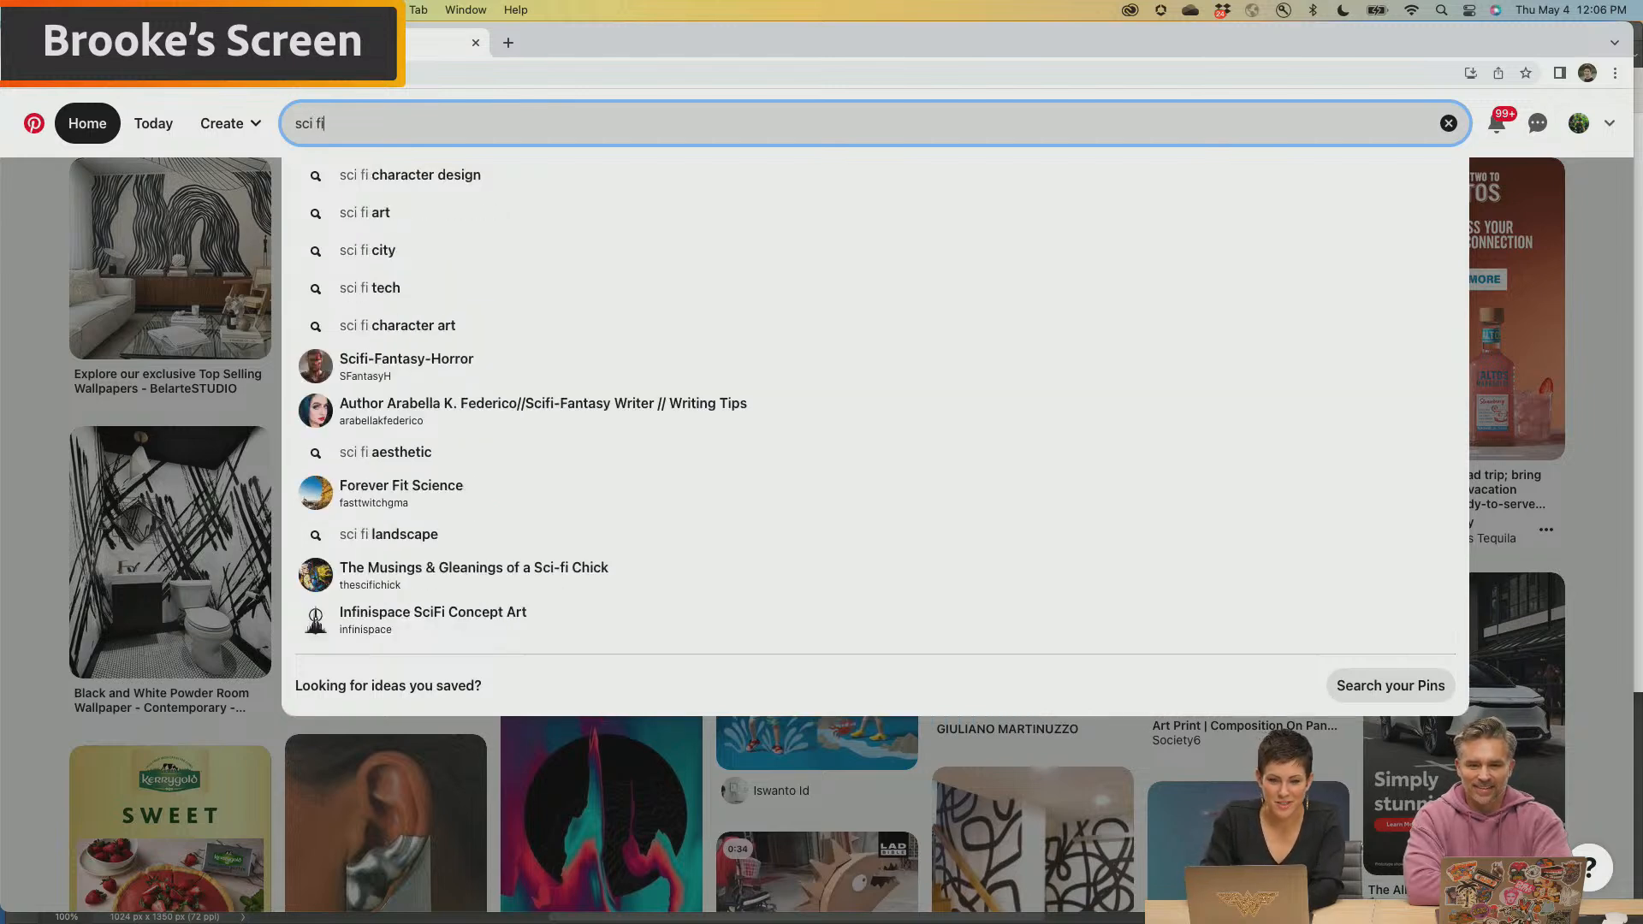
type(" fi")
key("Down")
key("Return")
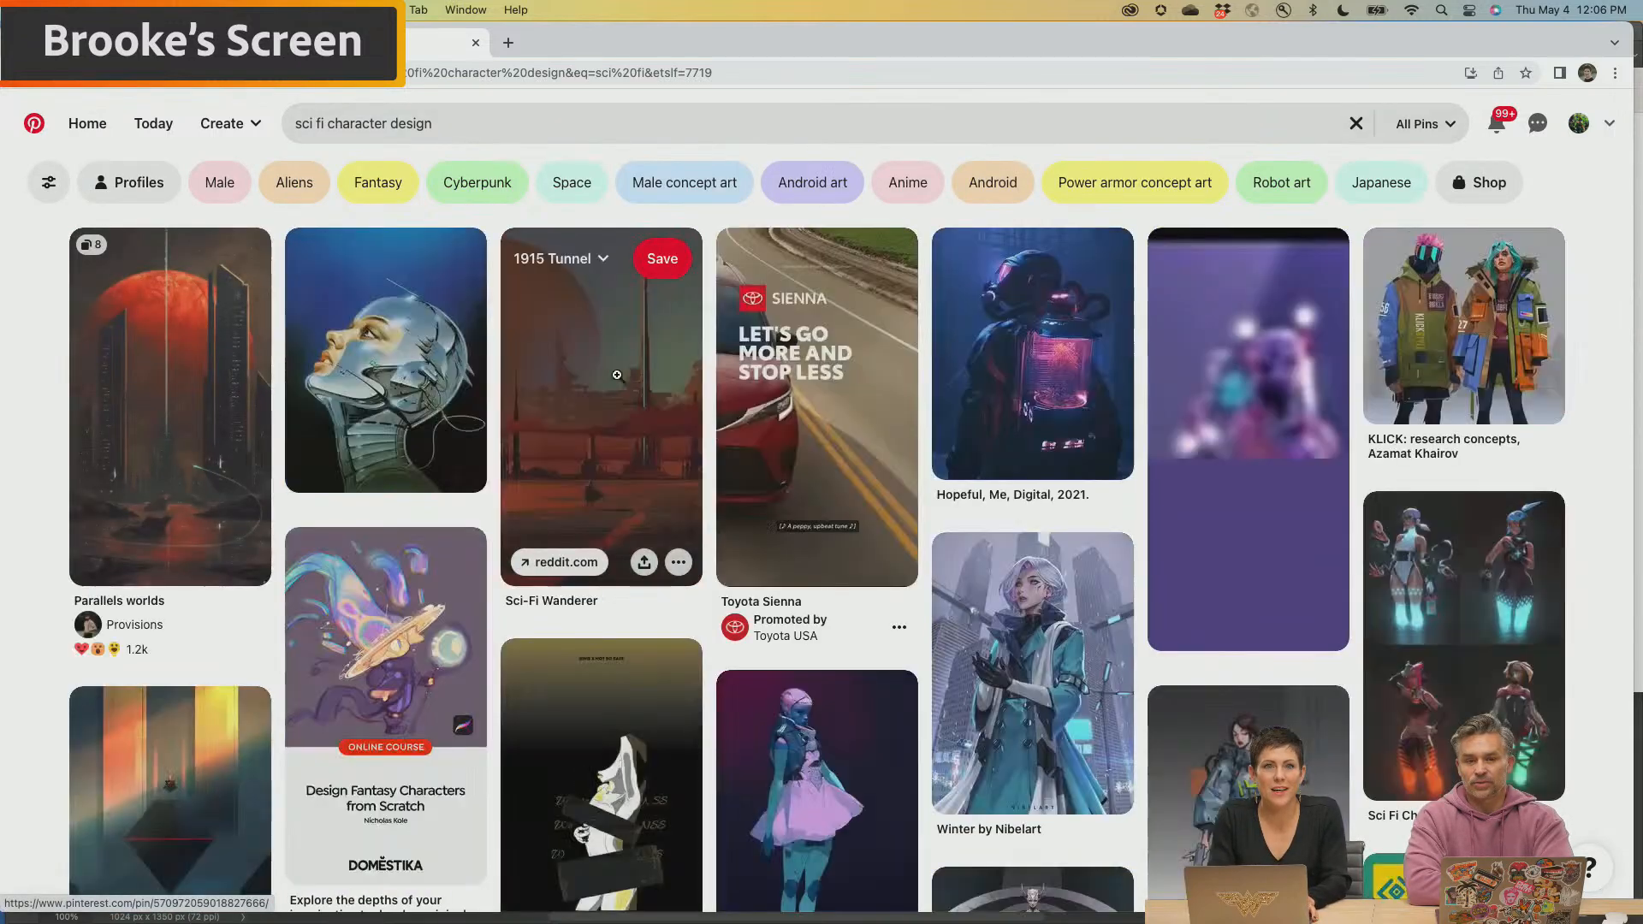
Skim the character design results, view the chrome robot head pin in detail, and return to the results
scroll(710, 530, "down", 5)
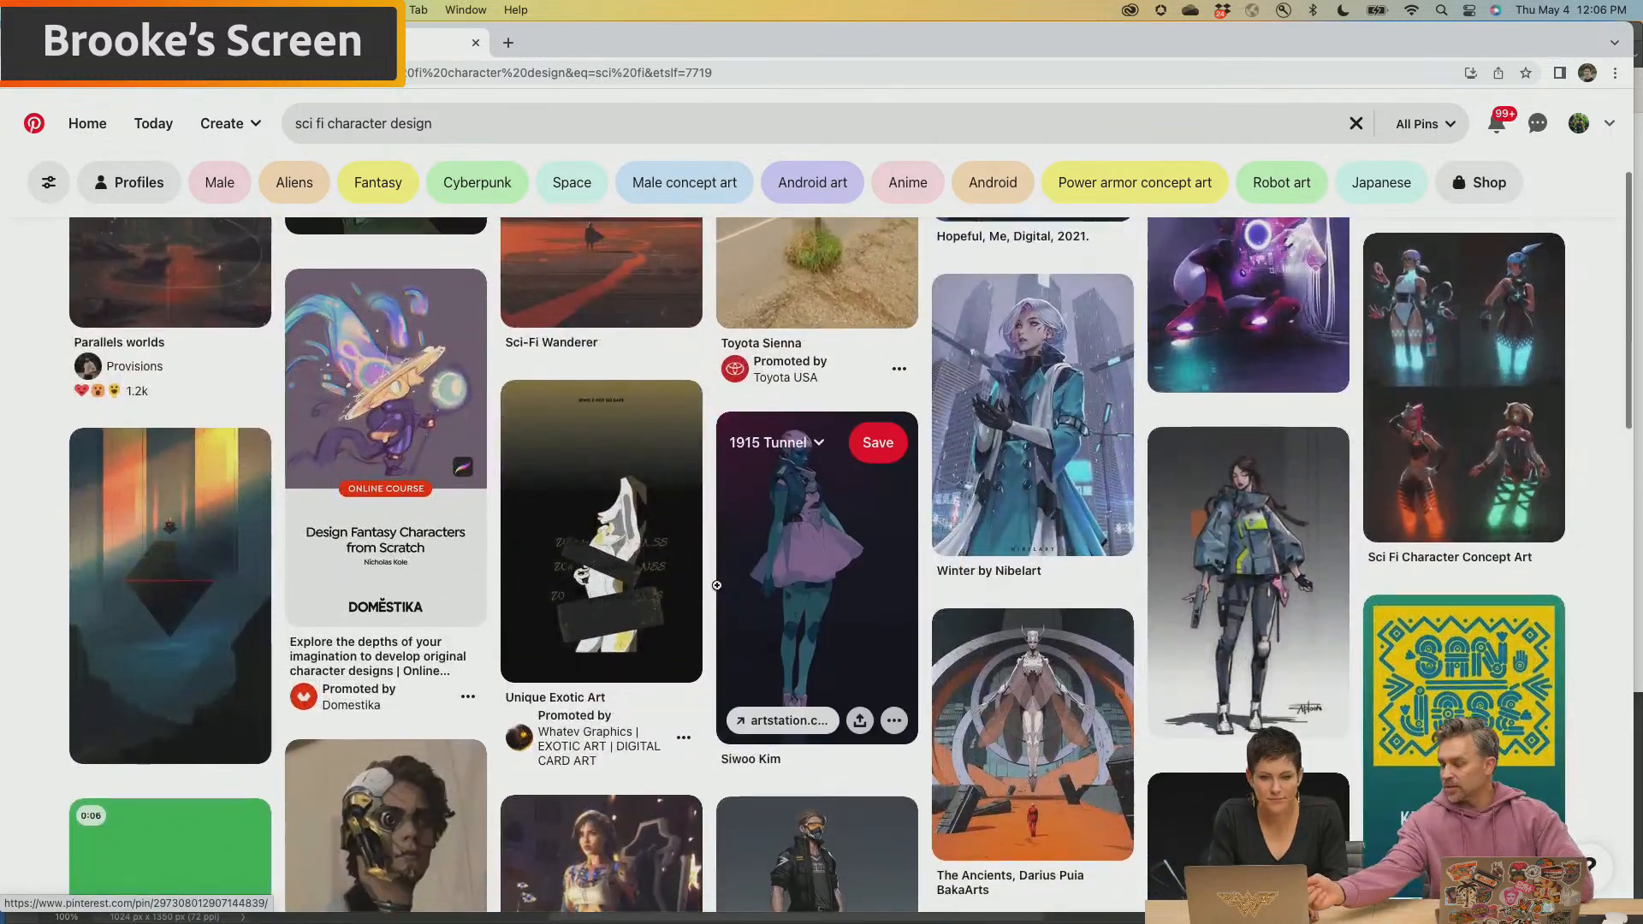
scroll(716, 585, "up", 5)
left_click(394, 397)
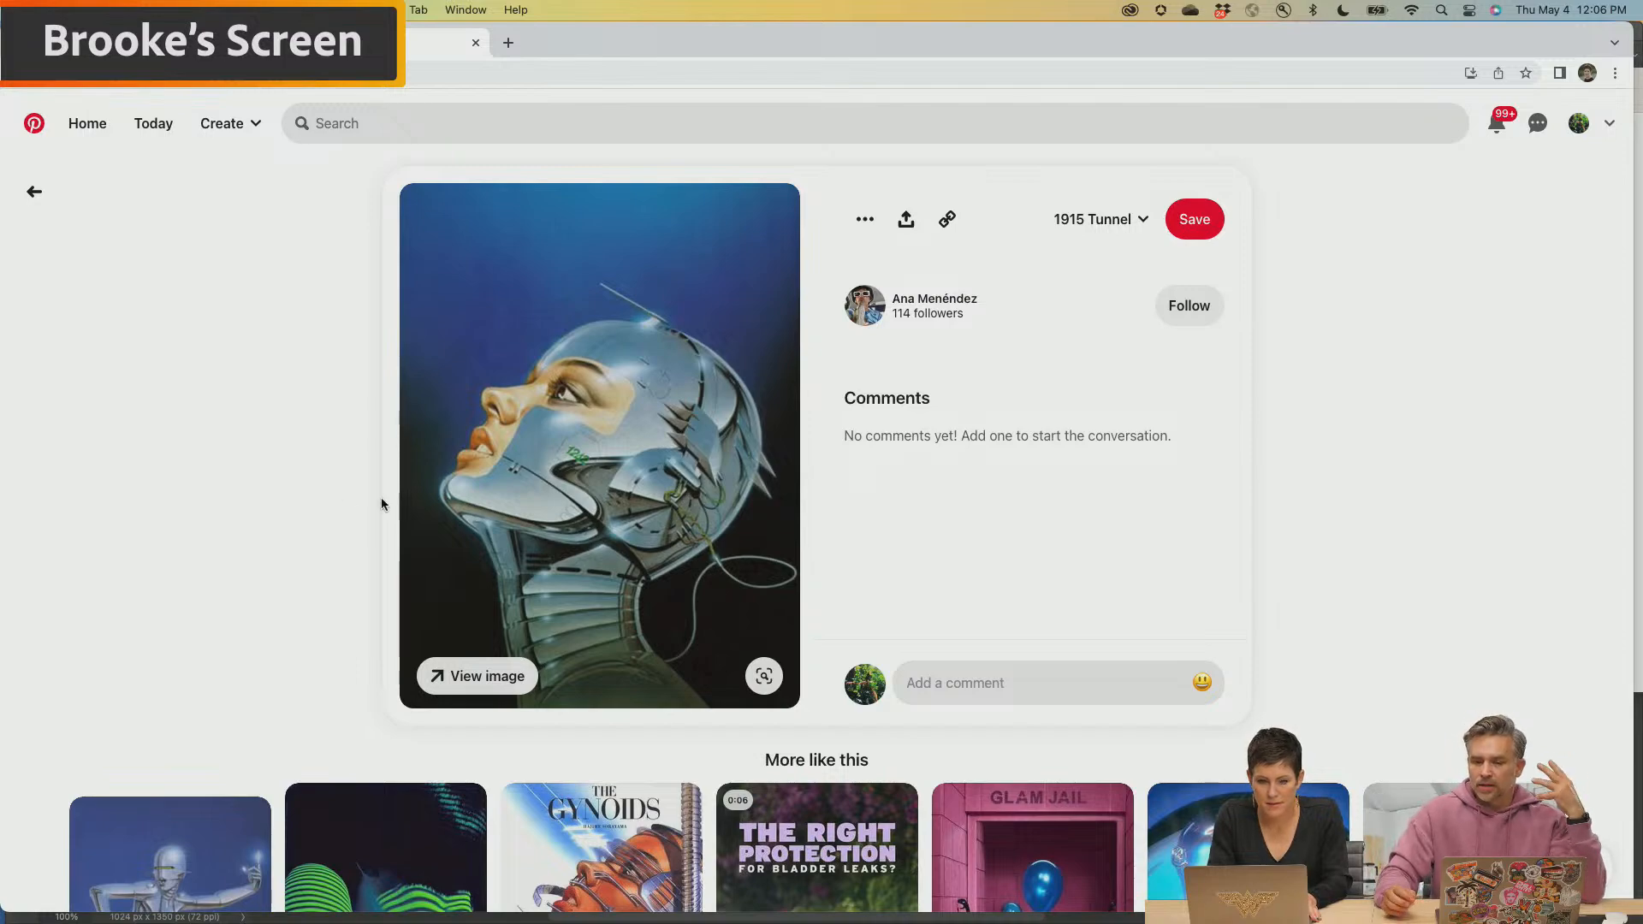
left_click(274, 487)
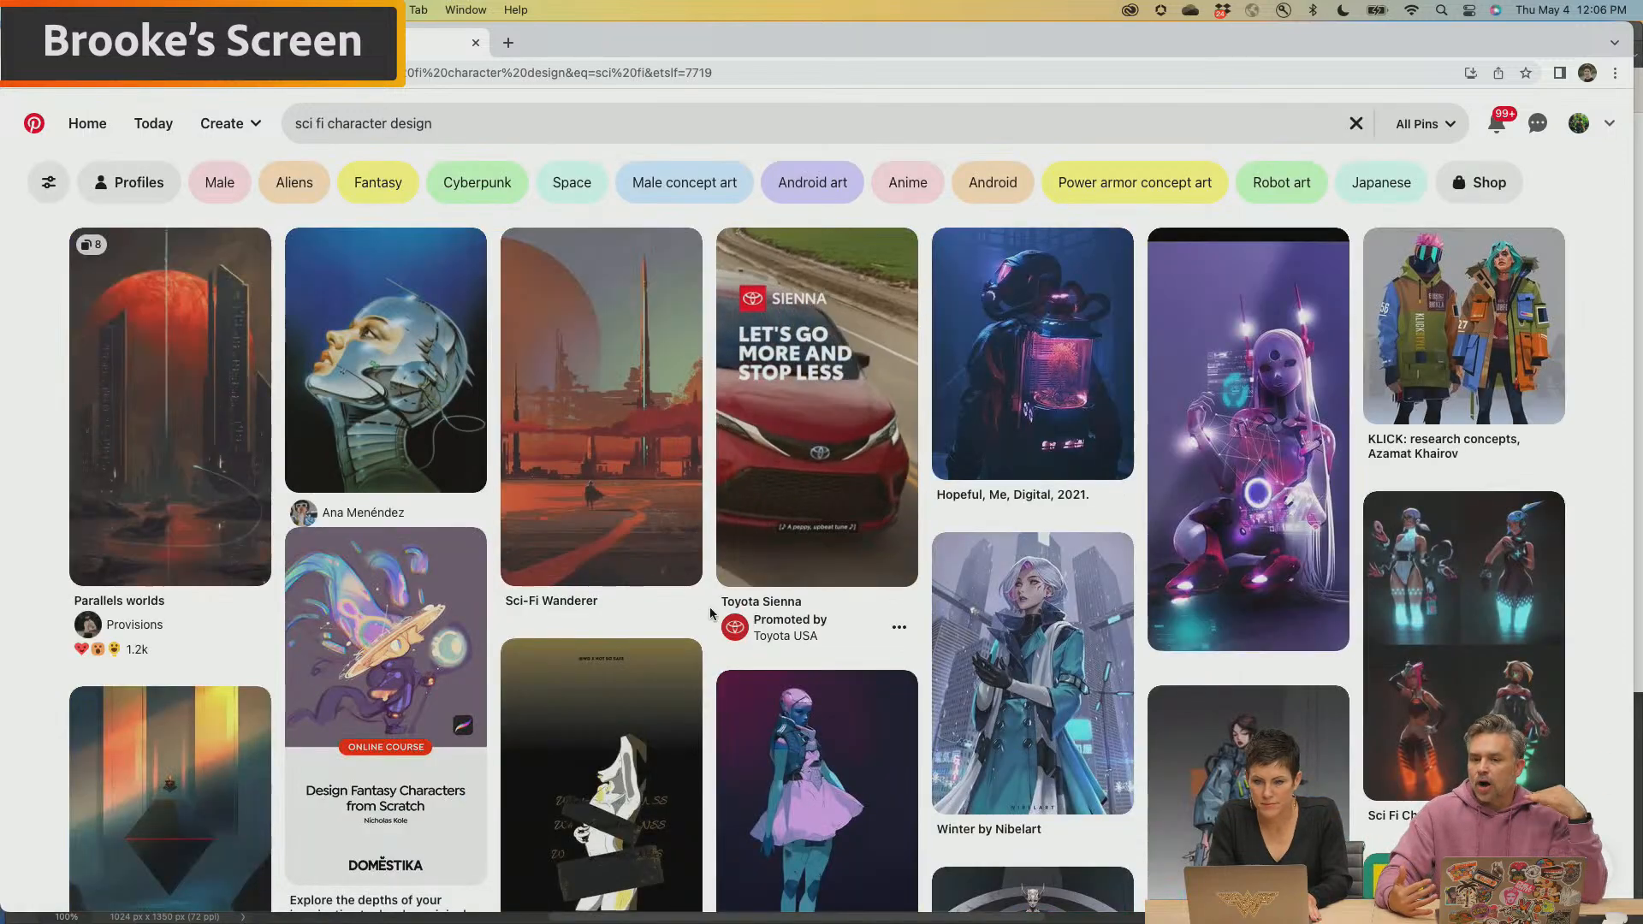
Browse further down the character design results and open the "Command deck" planet pin
scroll(710, 608, "down", 6)
scroll(710, 612, "down", 3)
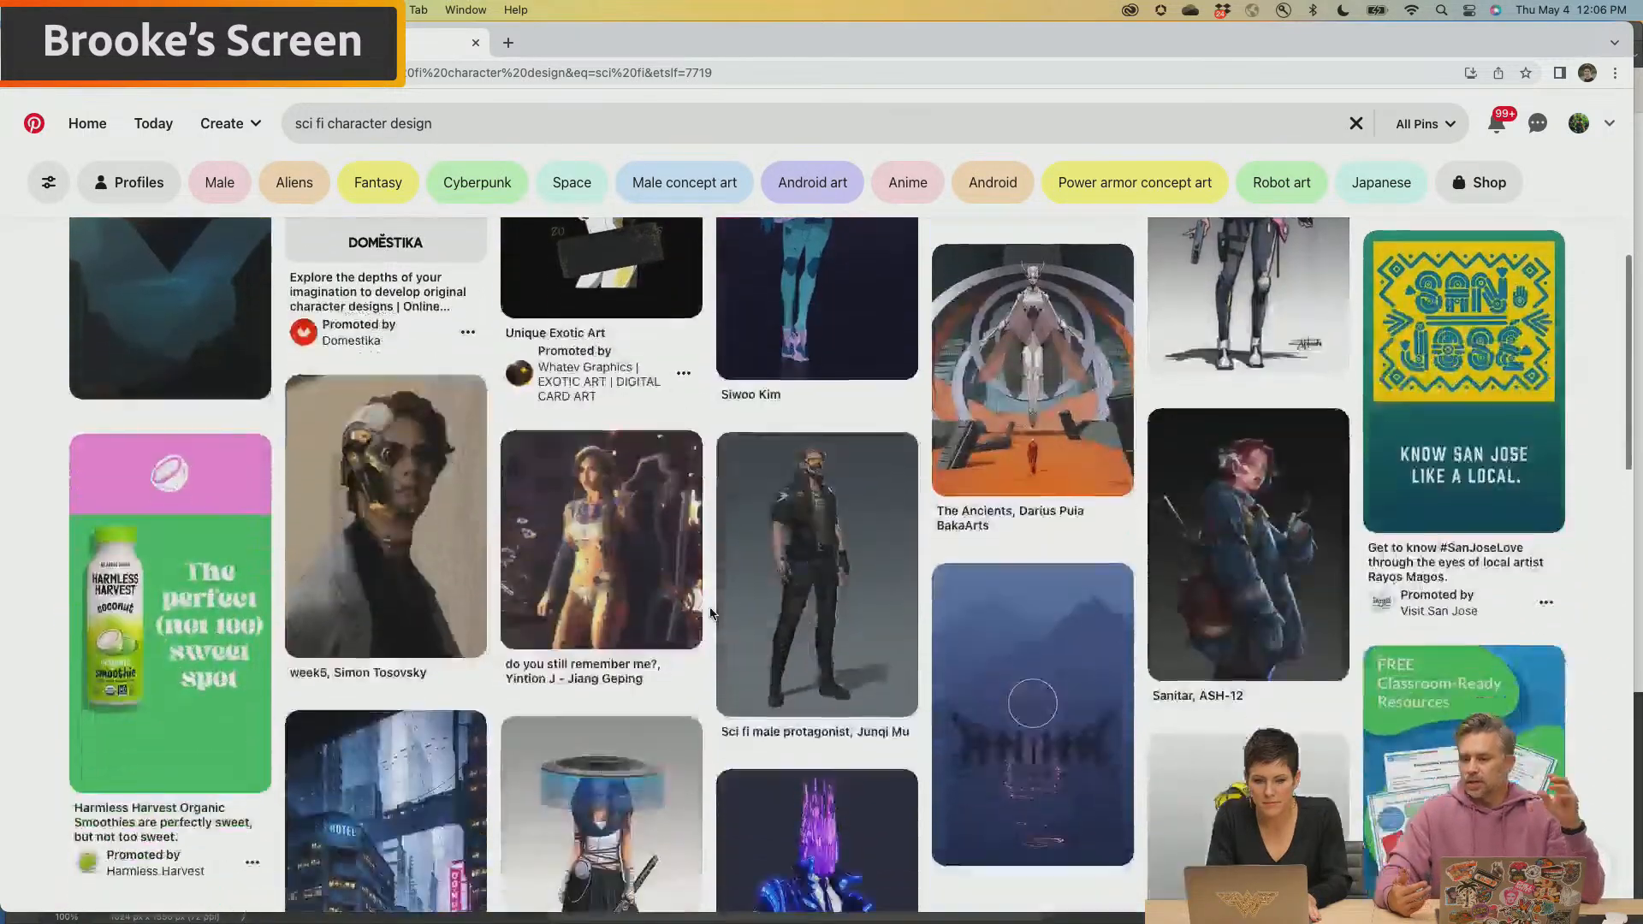
scroll(710, 612, "down", 3)
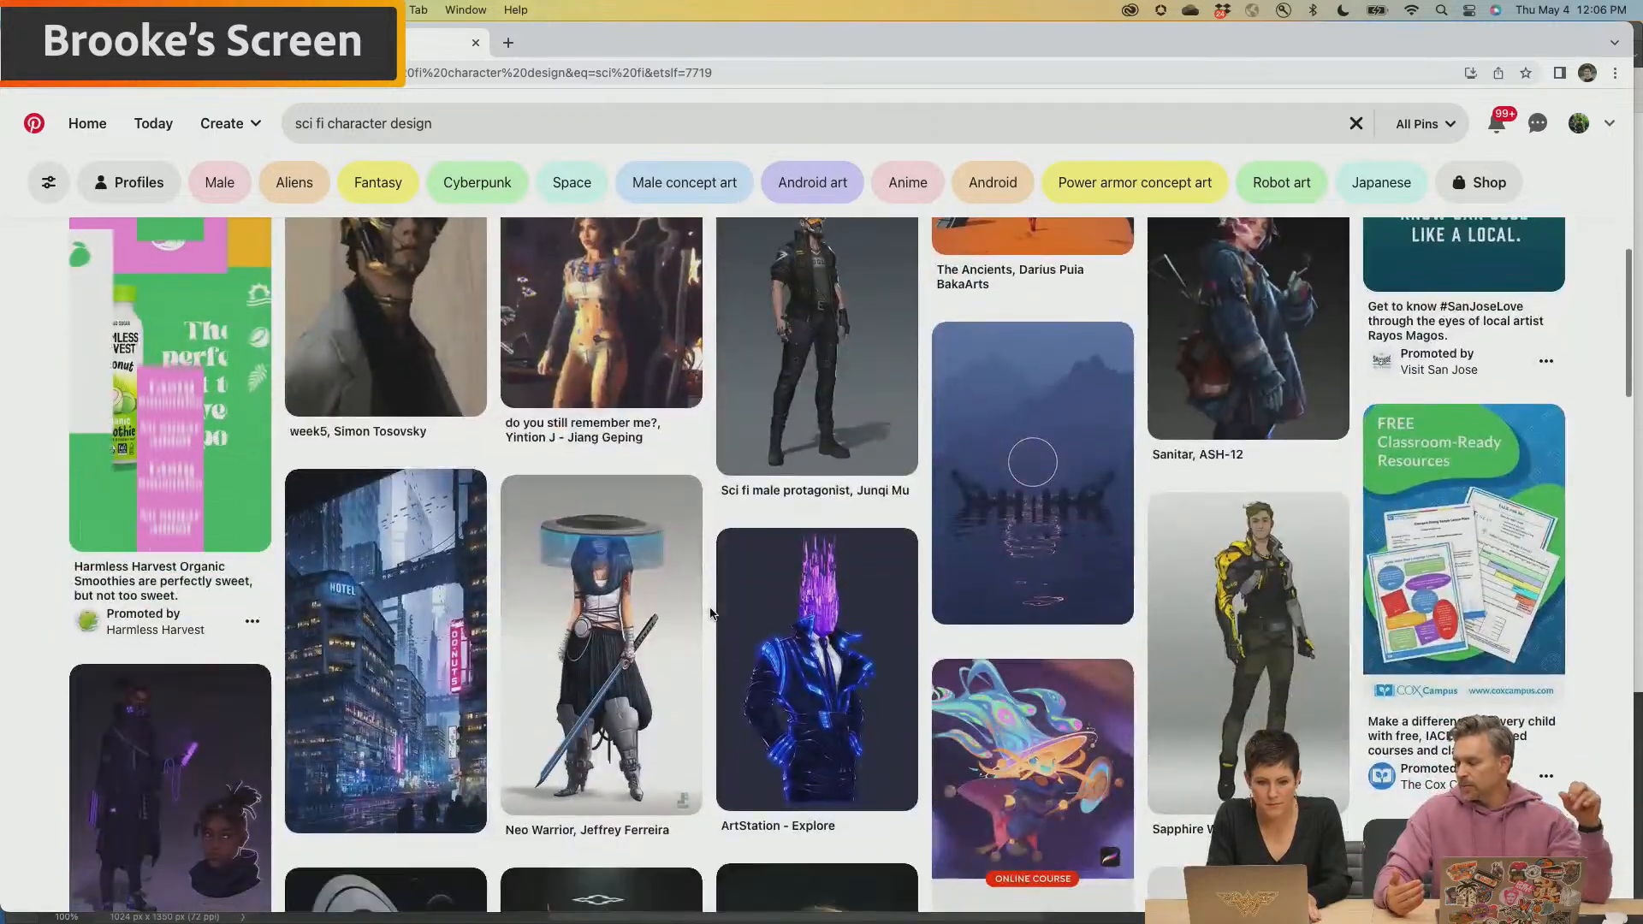
scroll(710, 612, "down", 2)
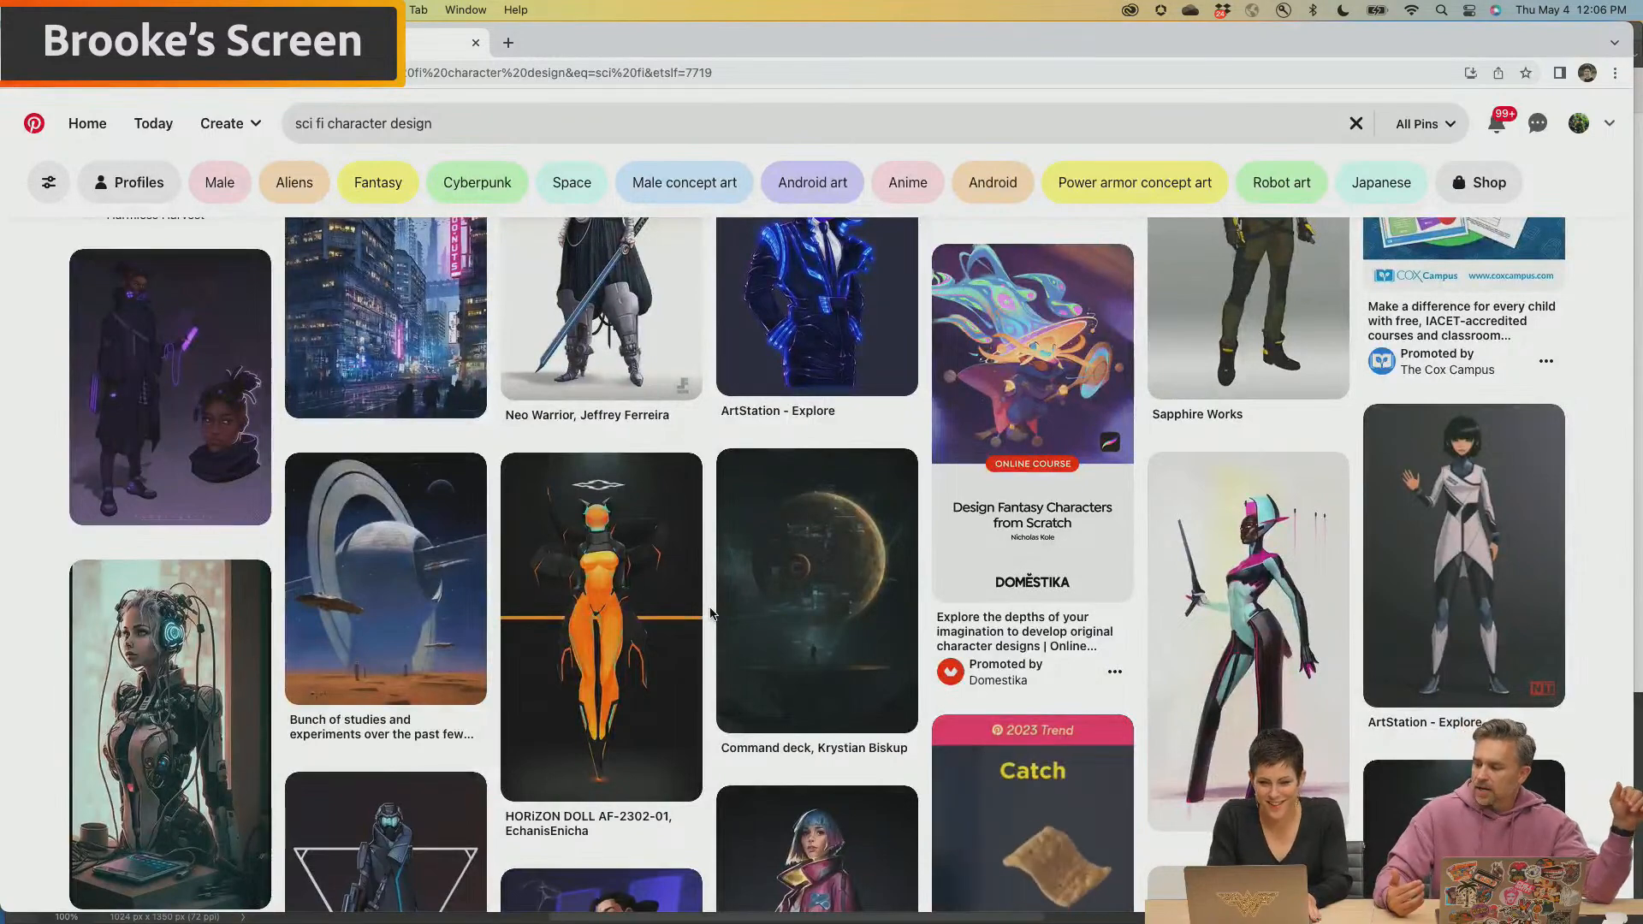
mouse_move(829, 552)
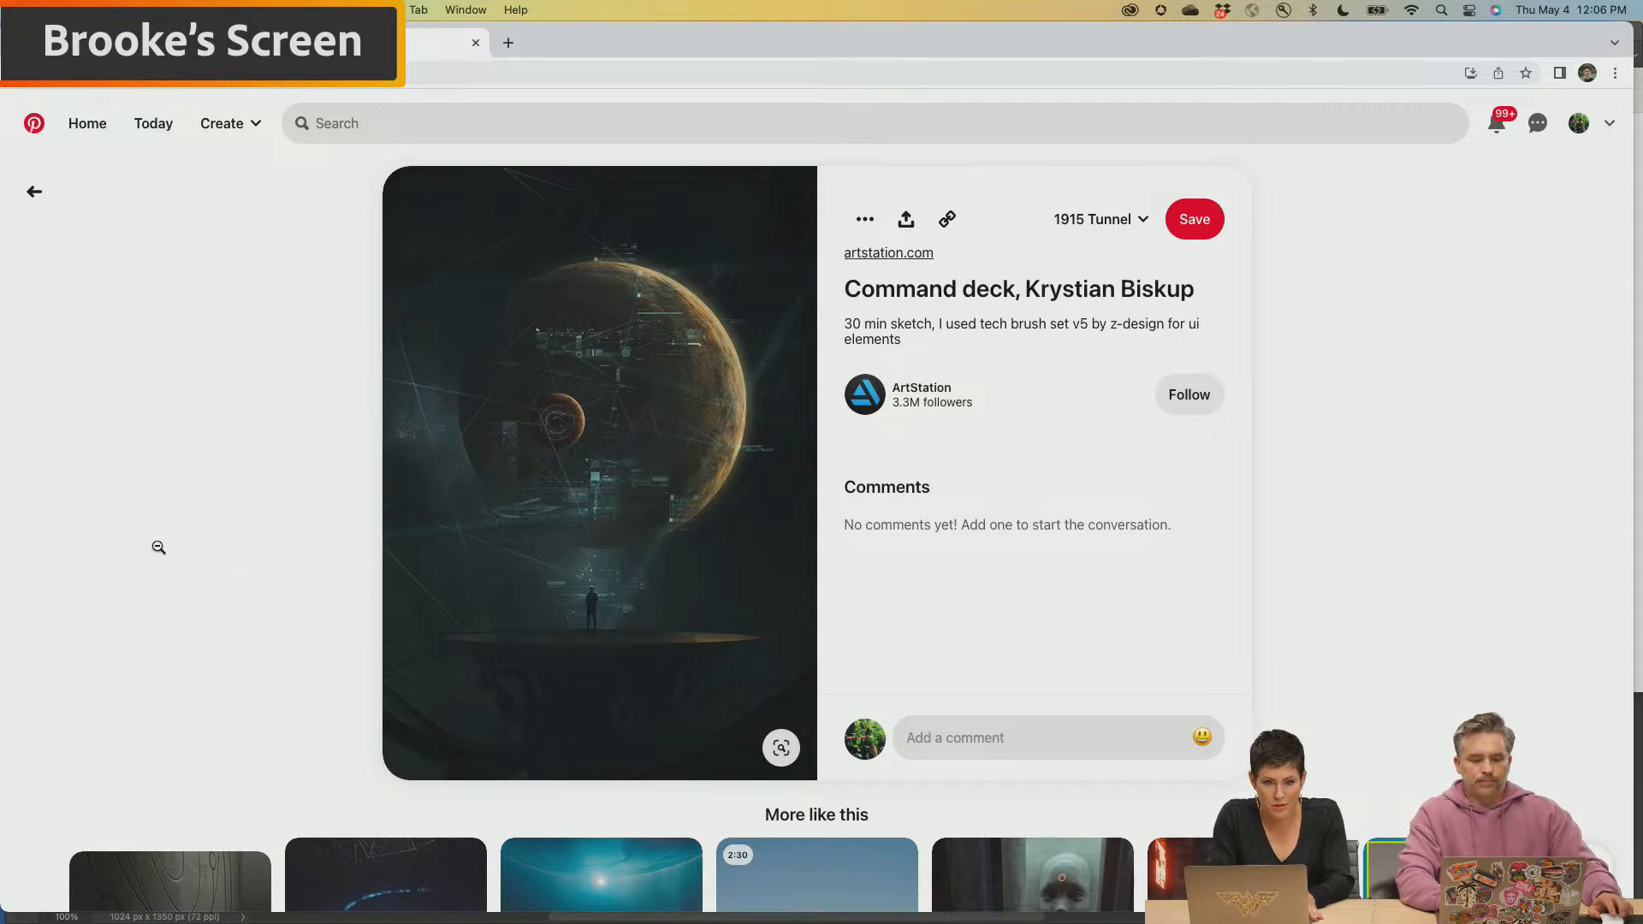
Switch to Firefly's Text to image gallery and view the sample prompt of the alpine tiny house picture
left_click(137, 42)
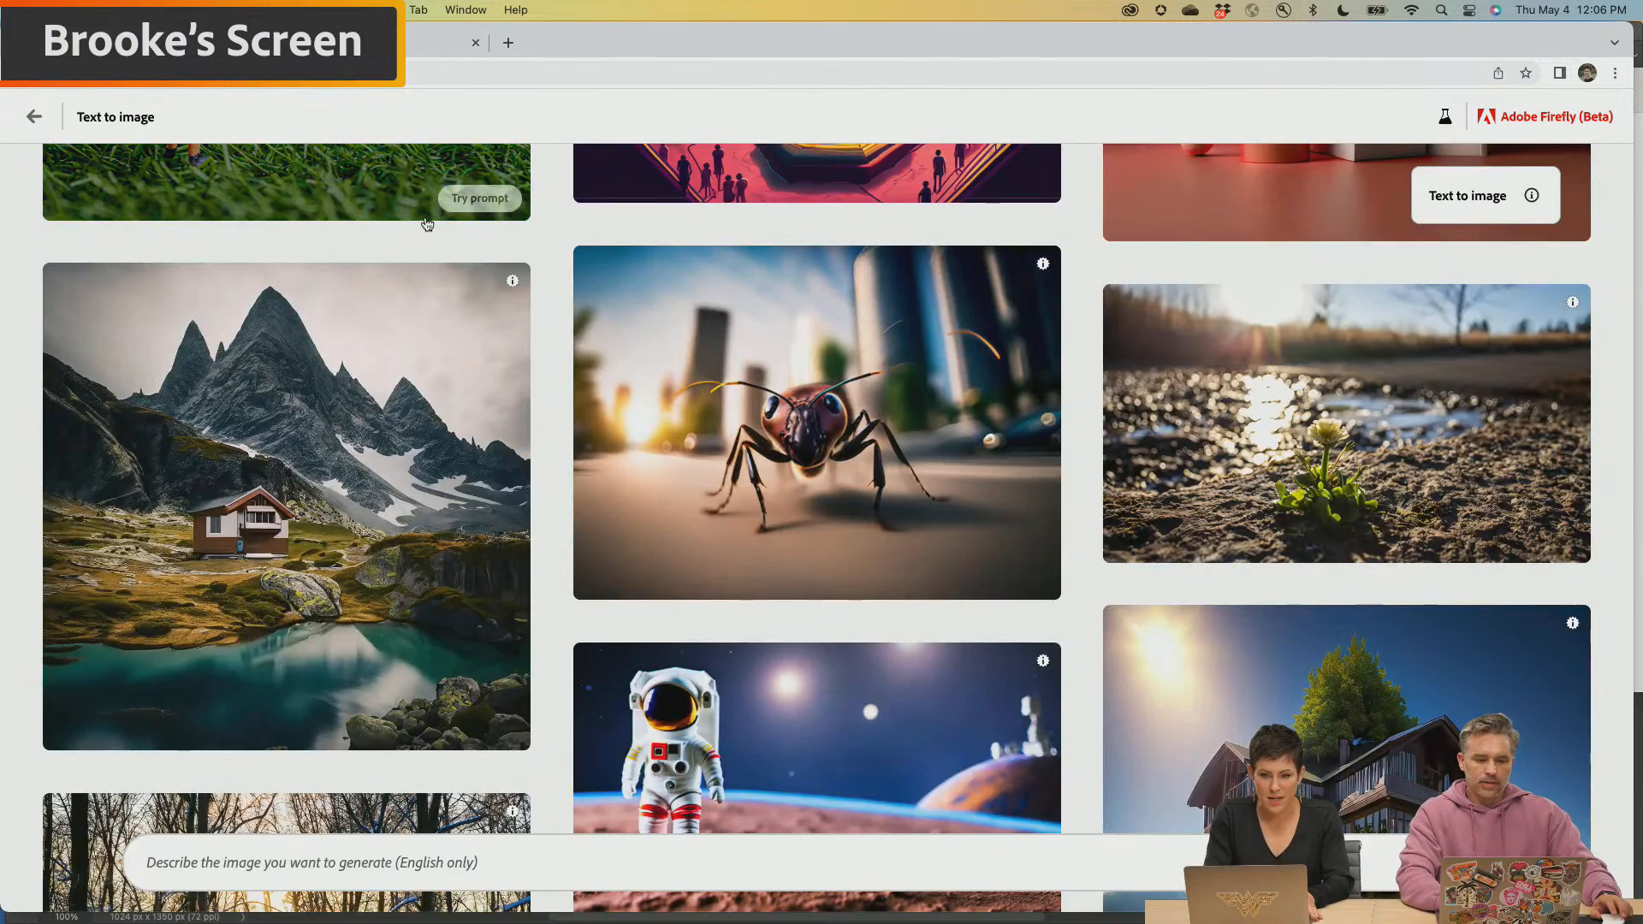
mouse_move(460, 488)
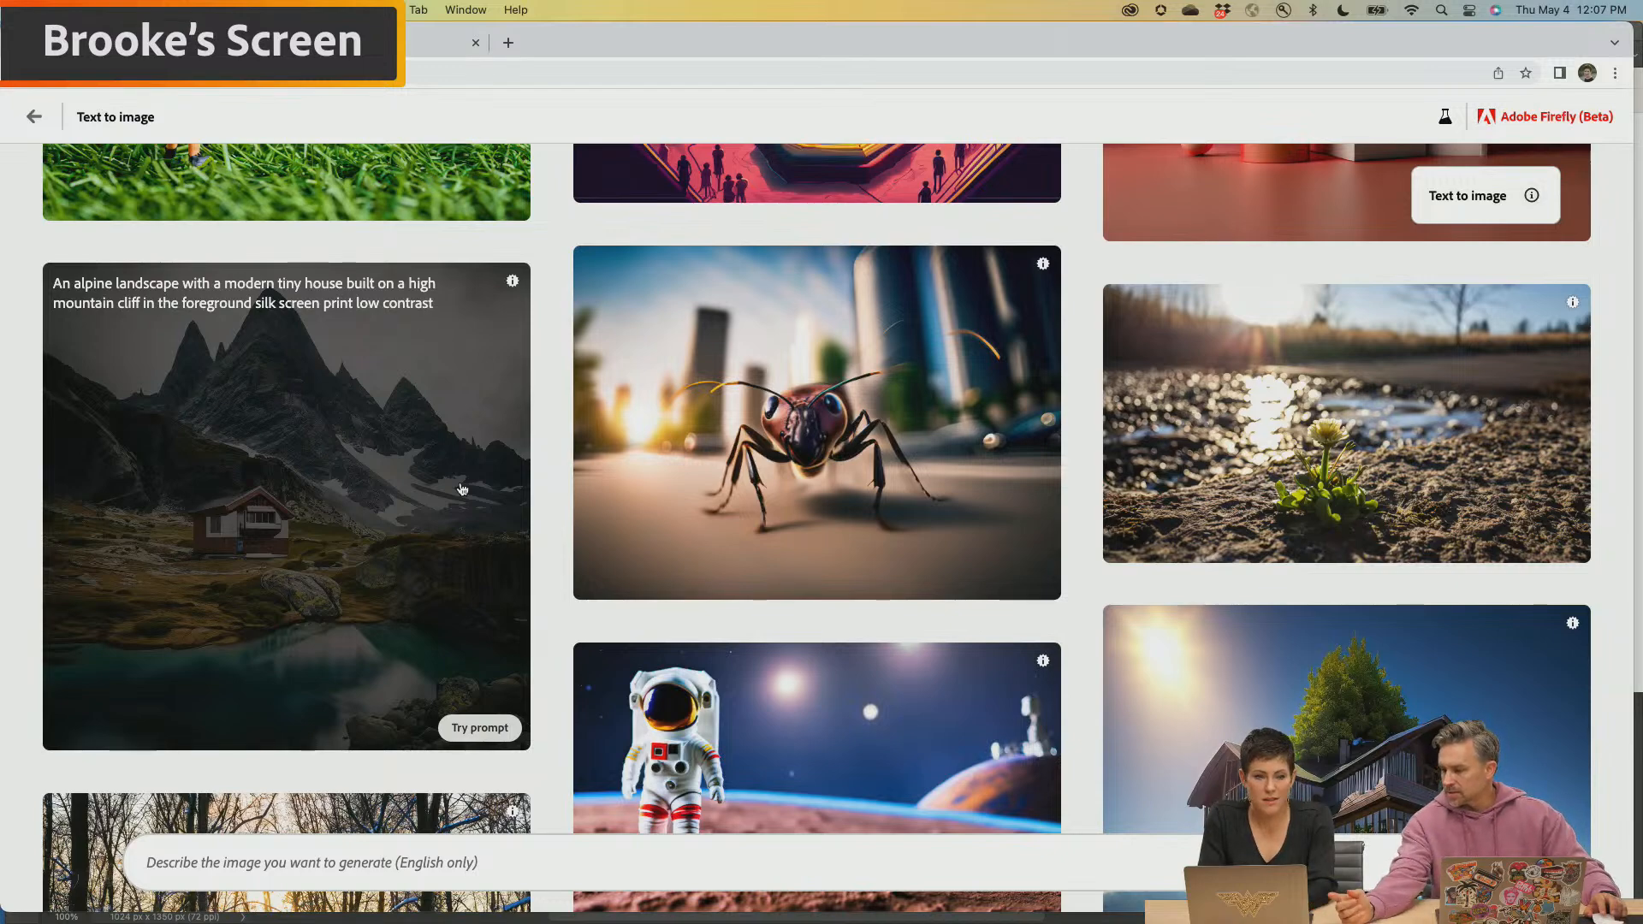
Revisit the Pinterest character design results and return to Firefly's Text to image gallery
left_click(405, 47)
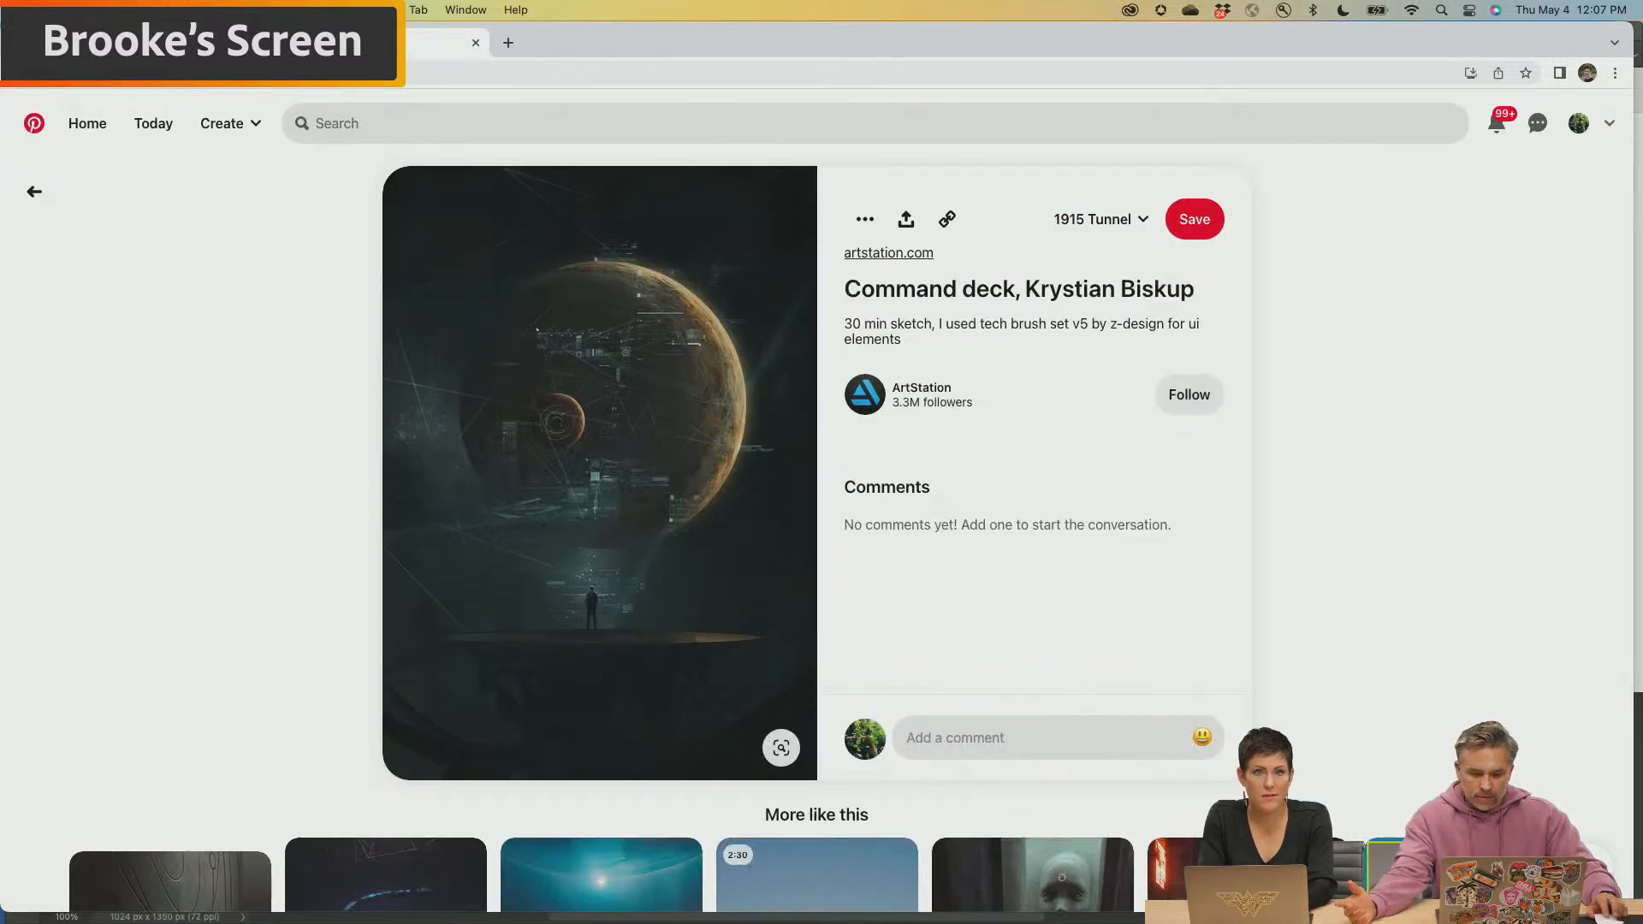
left_click(290, 374)
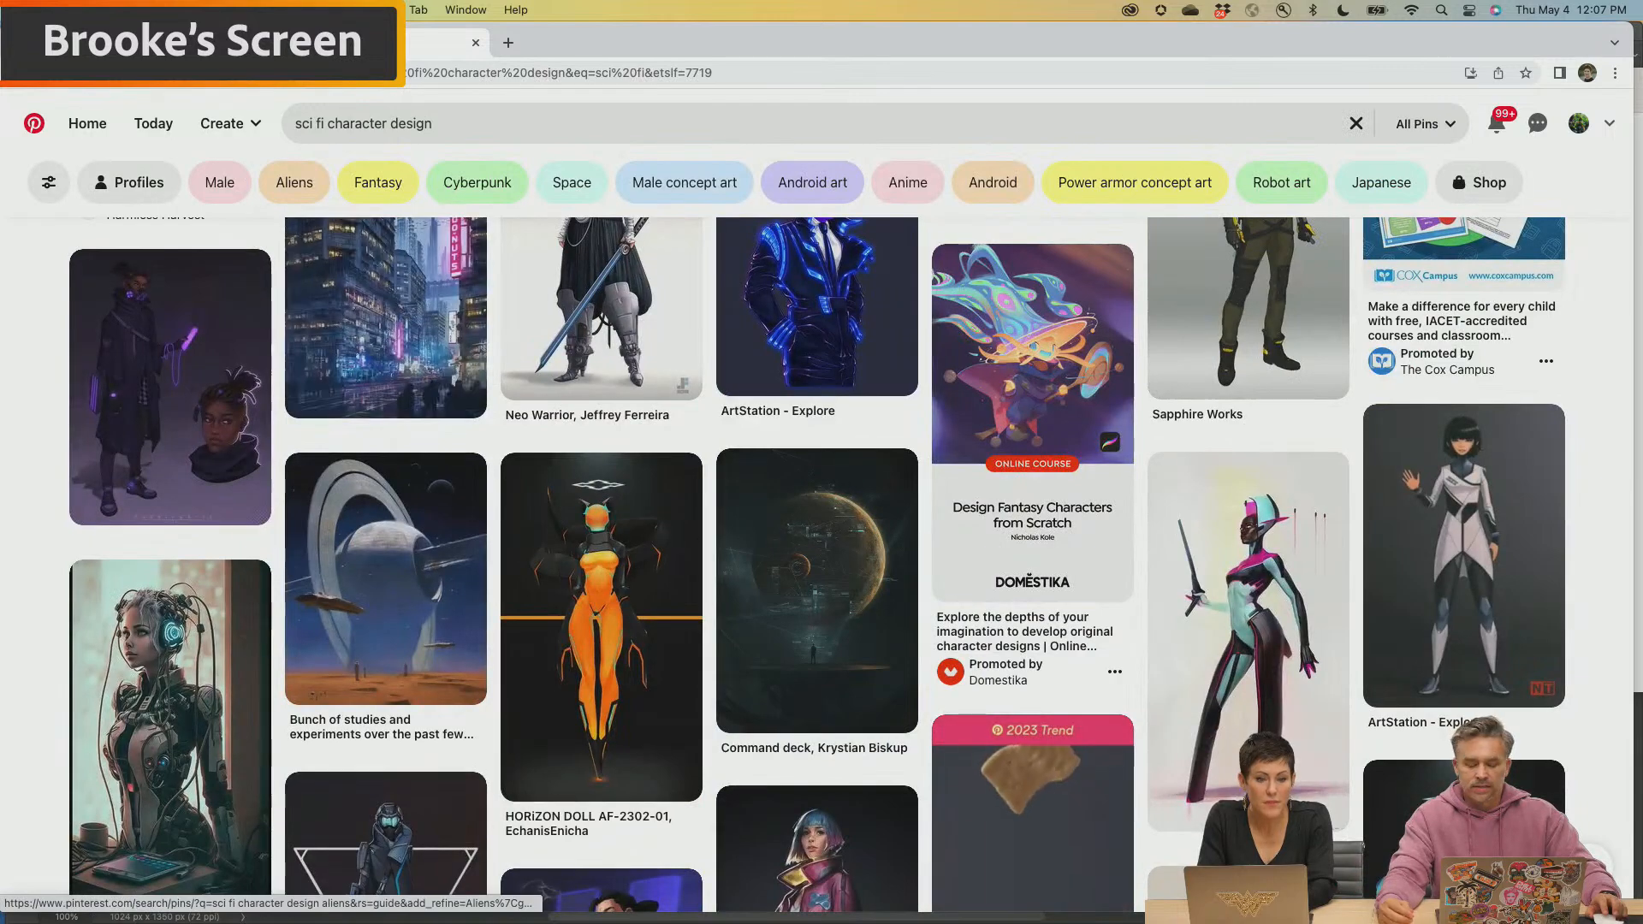
left_click(206, 43)
mouse_move(585, 490)
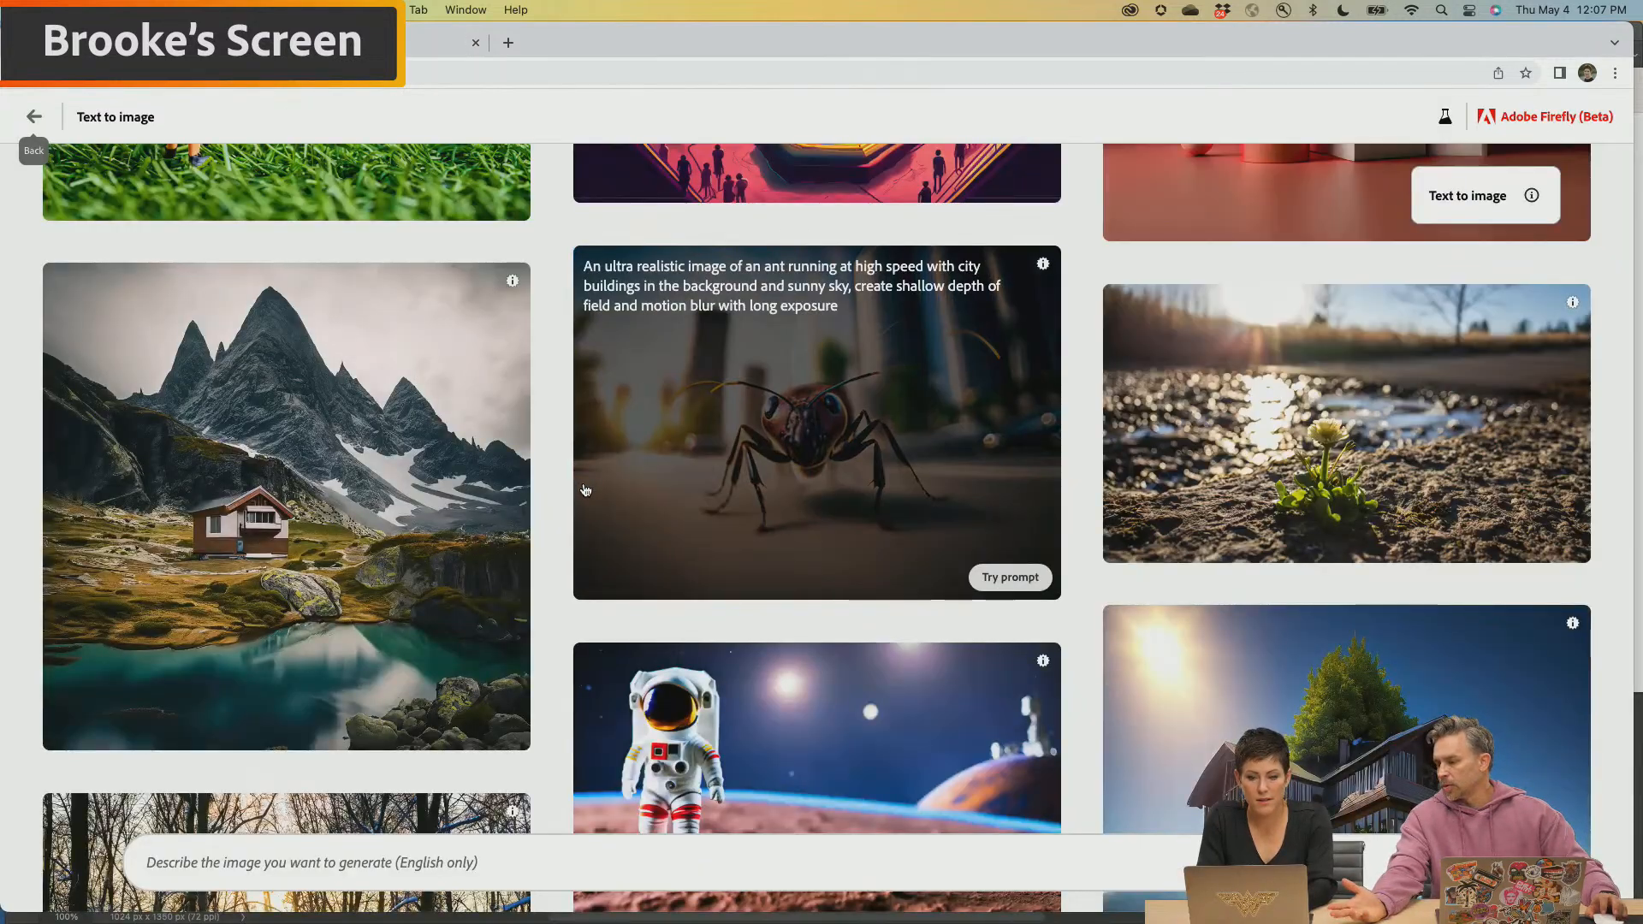
Try the sample prompt "Giant octopus invades new york city" from the gallery
scroll(585, 490, "up", 8)
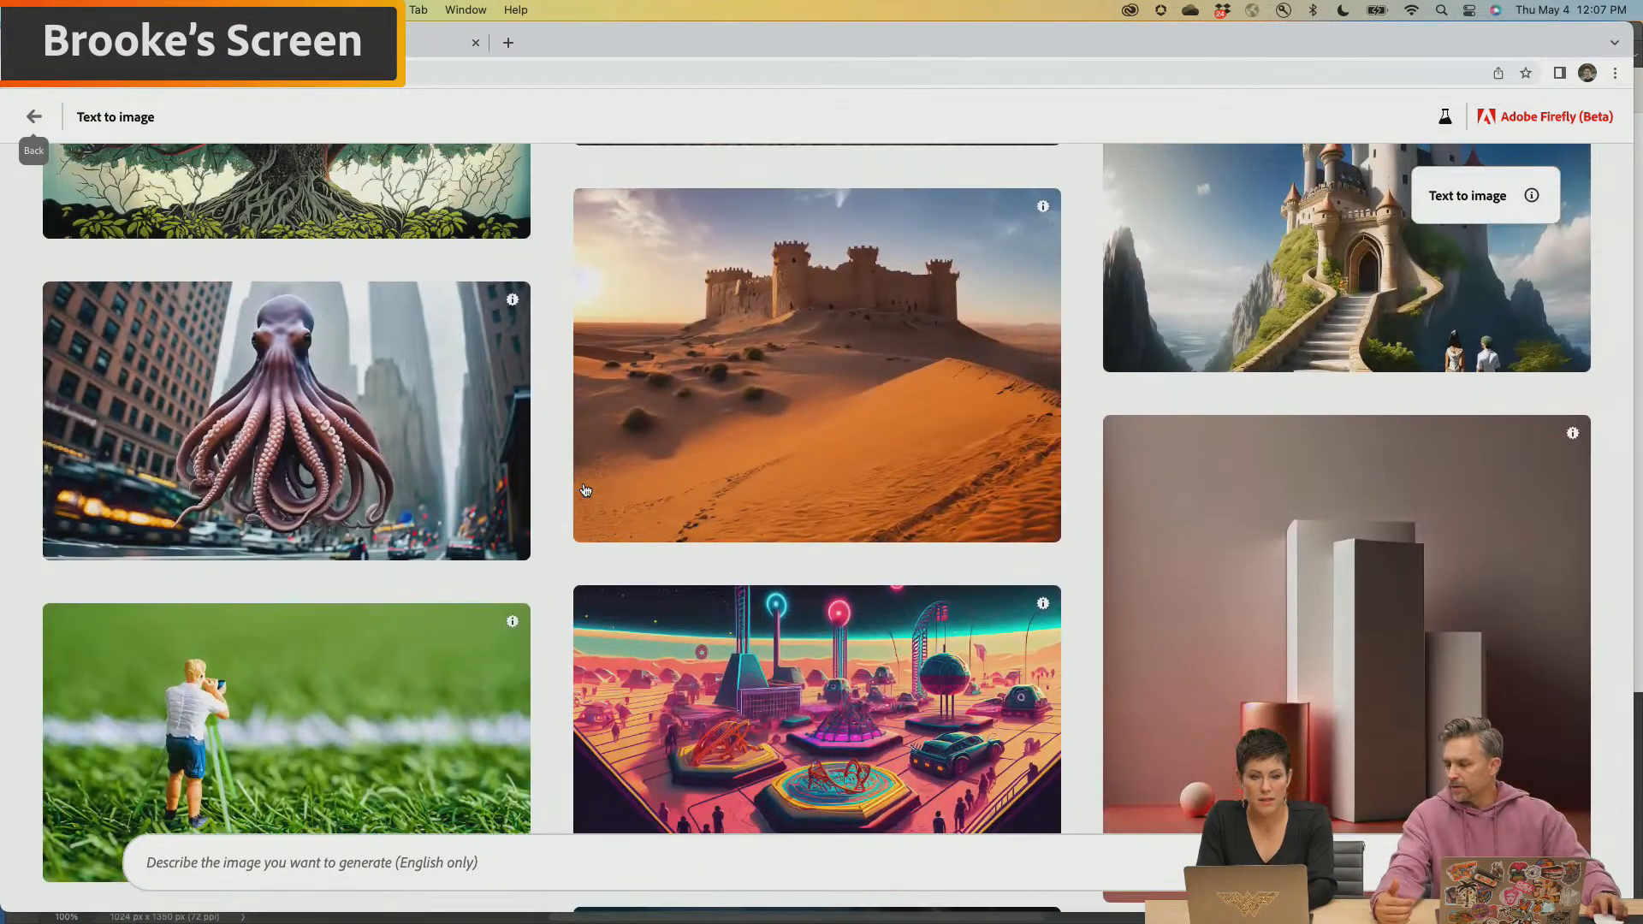
mouse_move(334, 426)
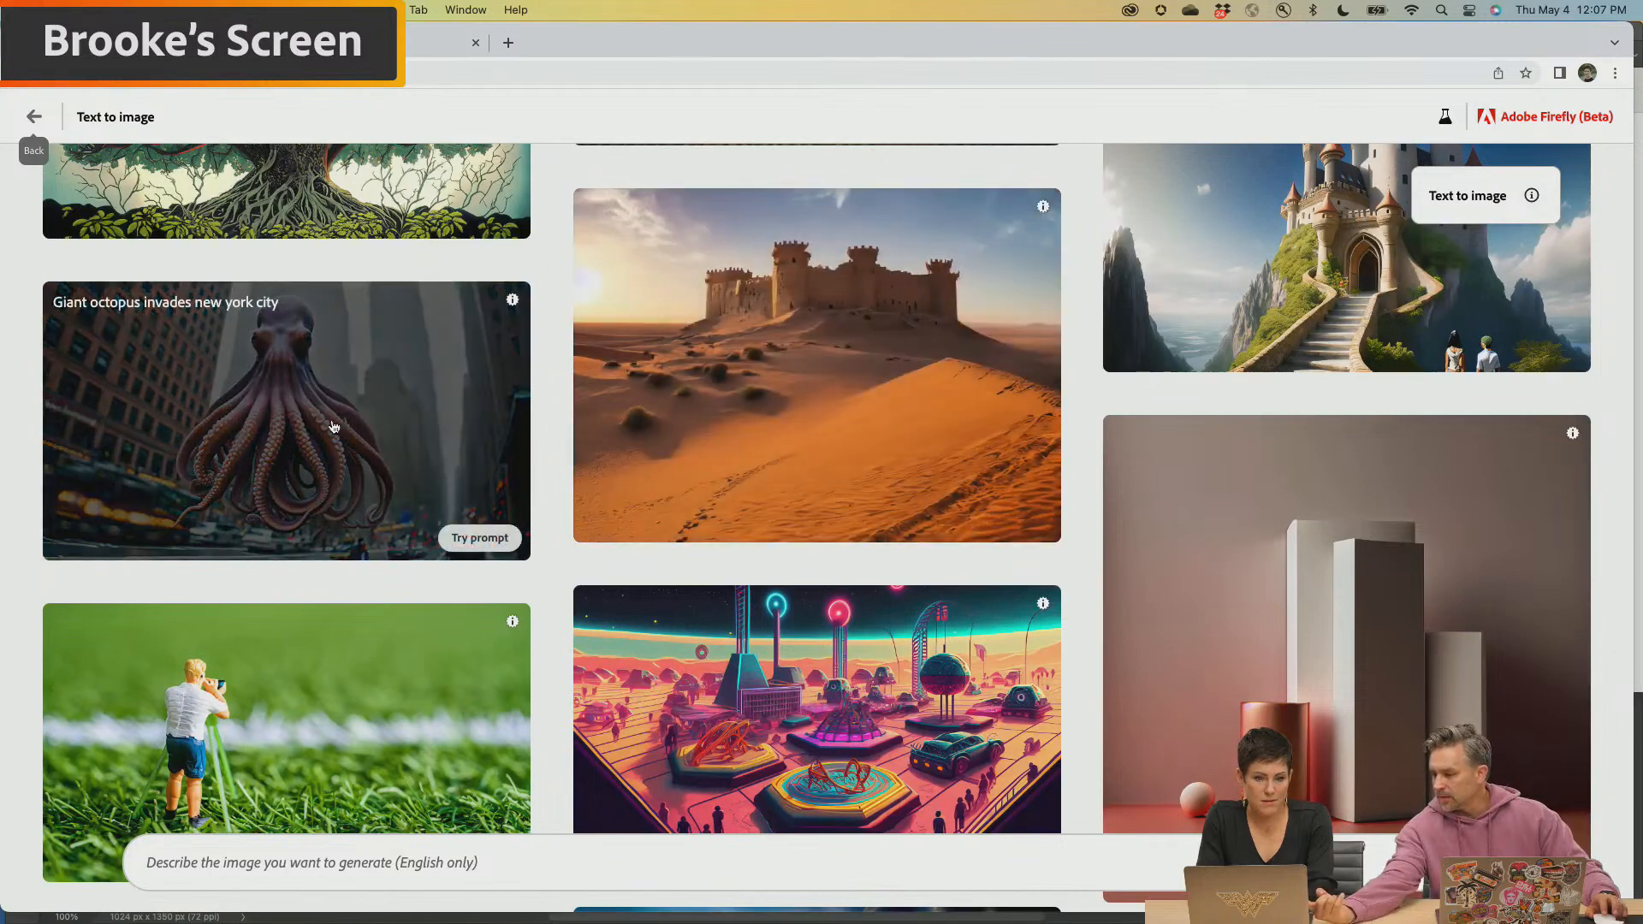
left_click(333, 426)
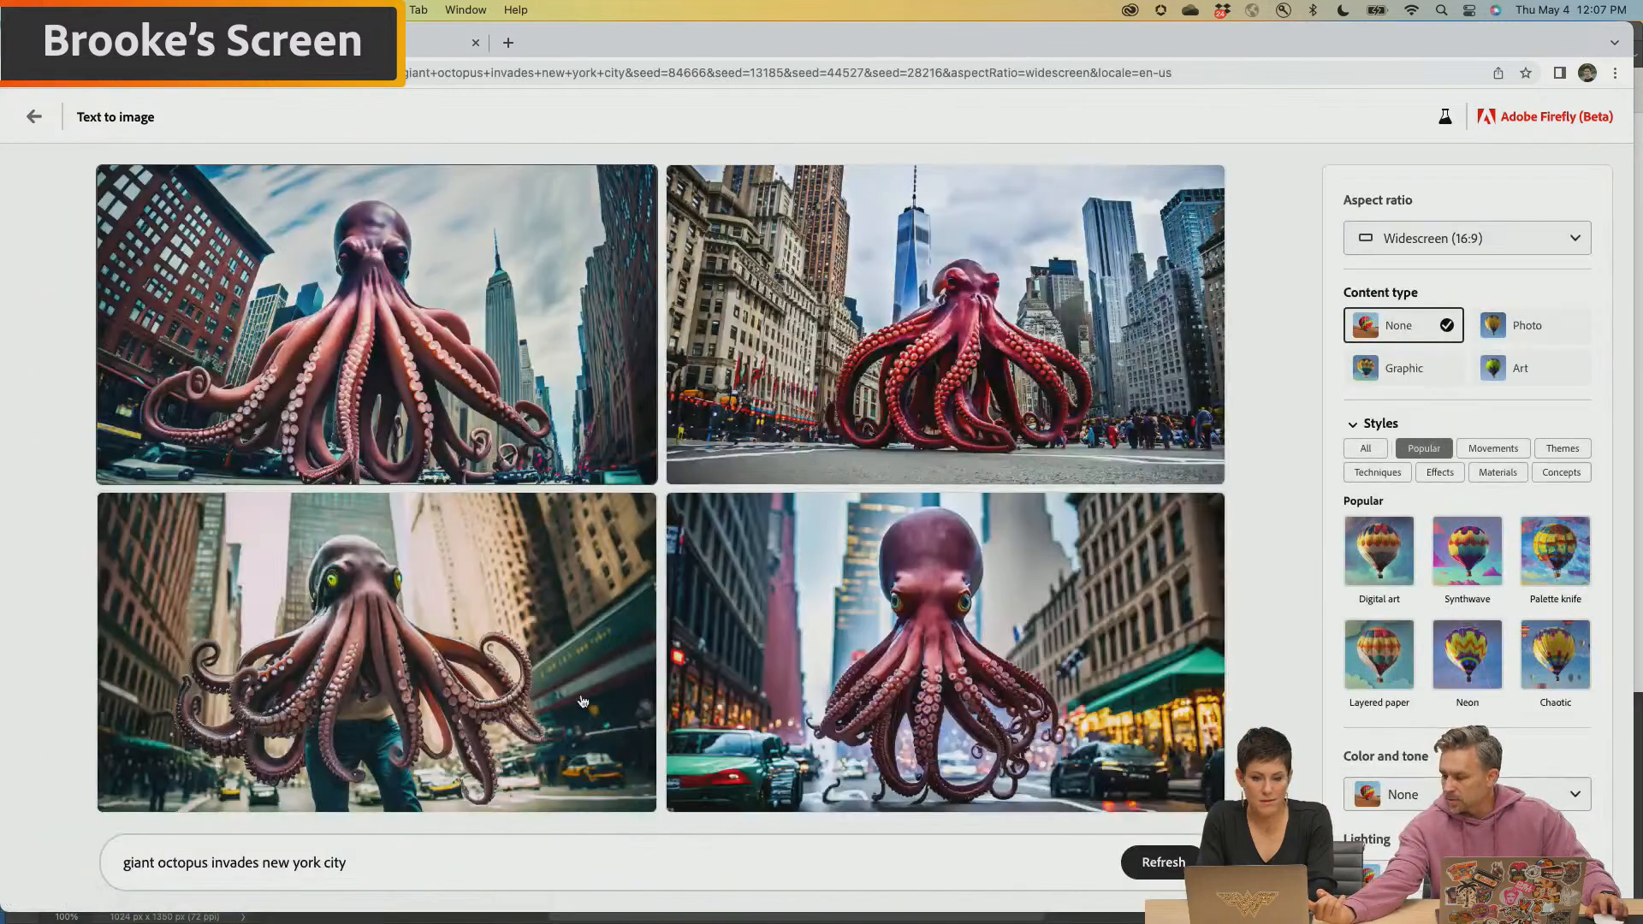
Change the prompt to "giant octopus human invades dark space galaxy" and generate the images
left_click(209, 862)
type("human")
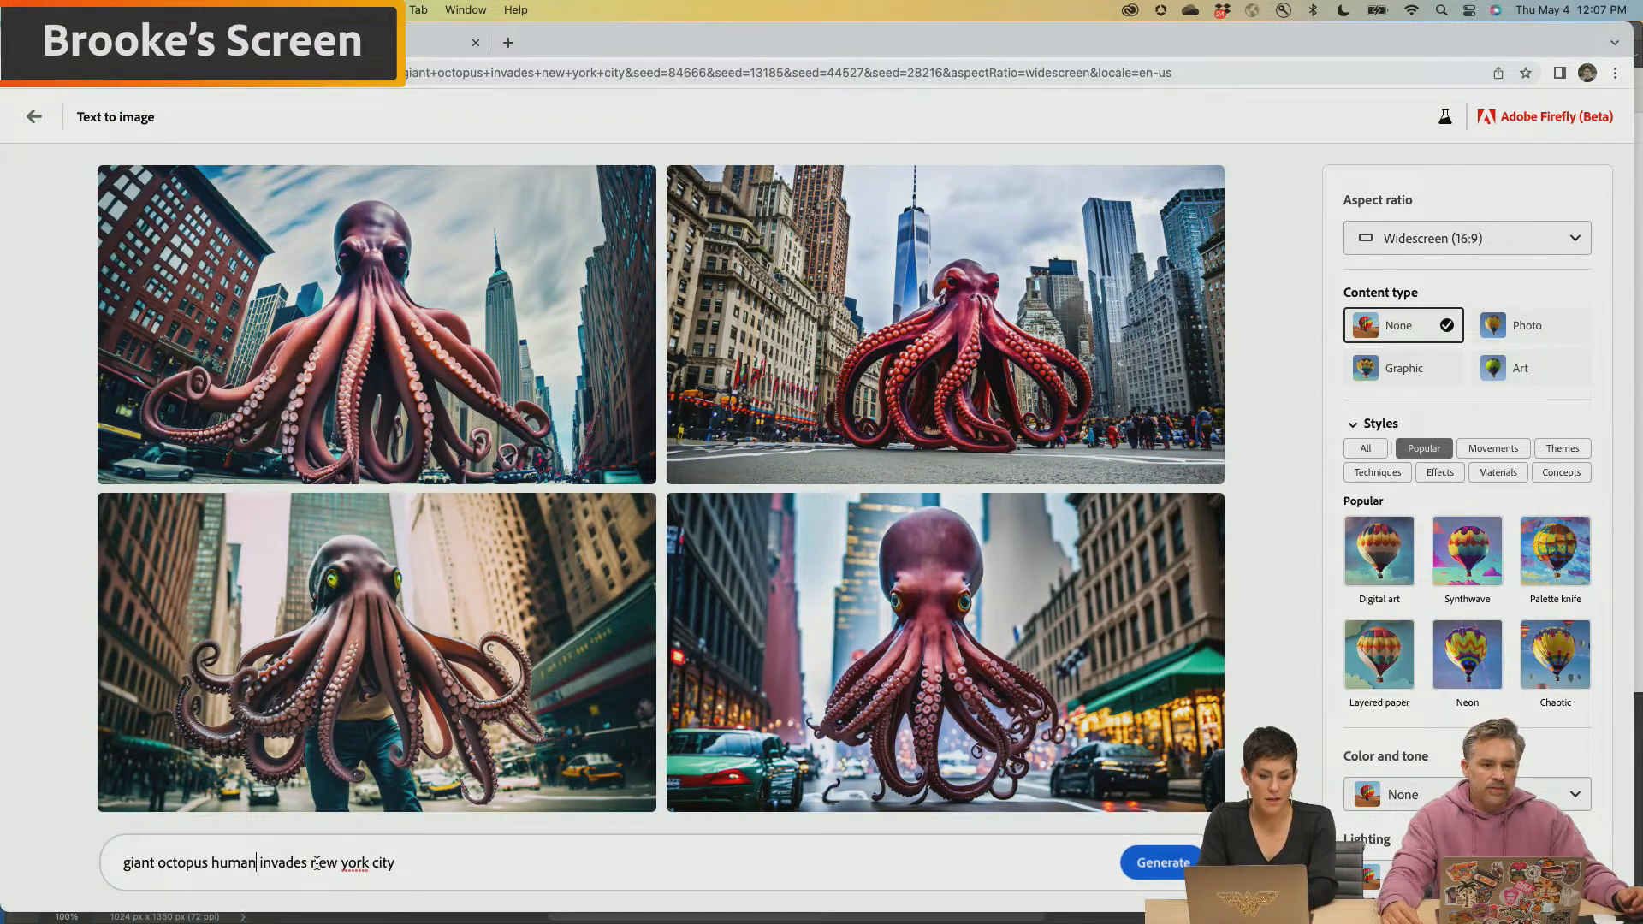
left_click_drag(314, 862, 454, 867)
type("dark s")
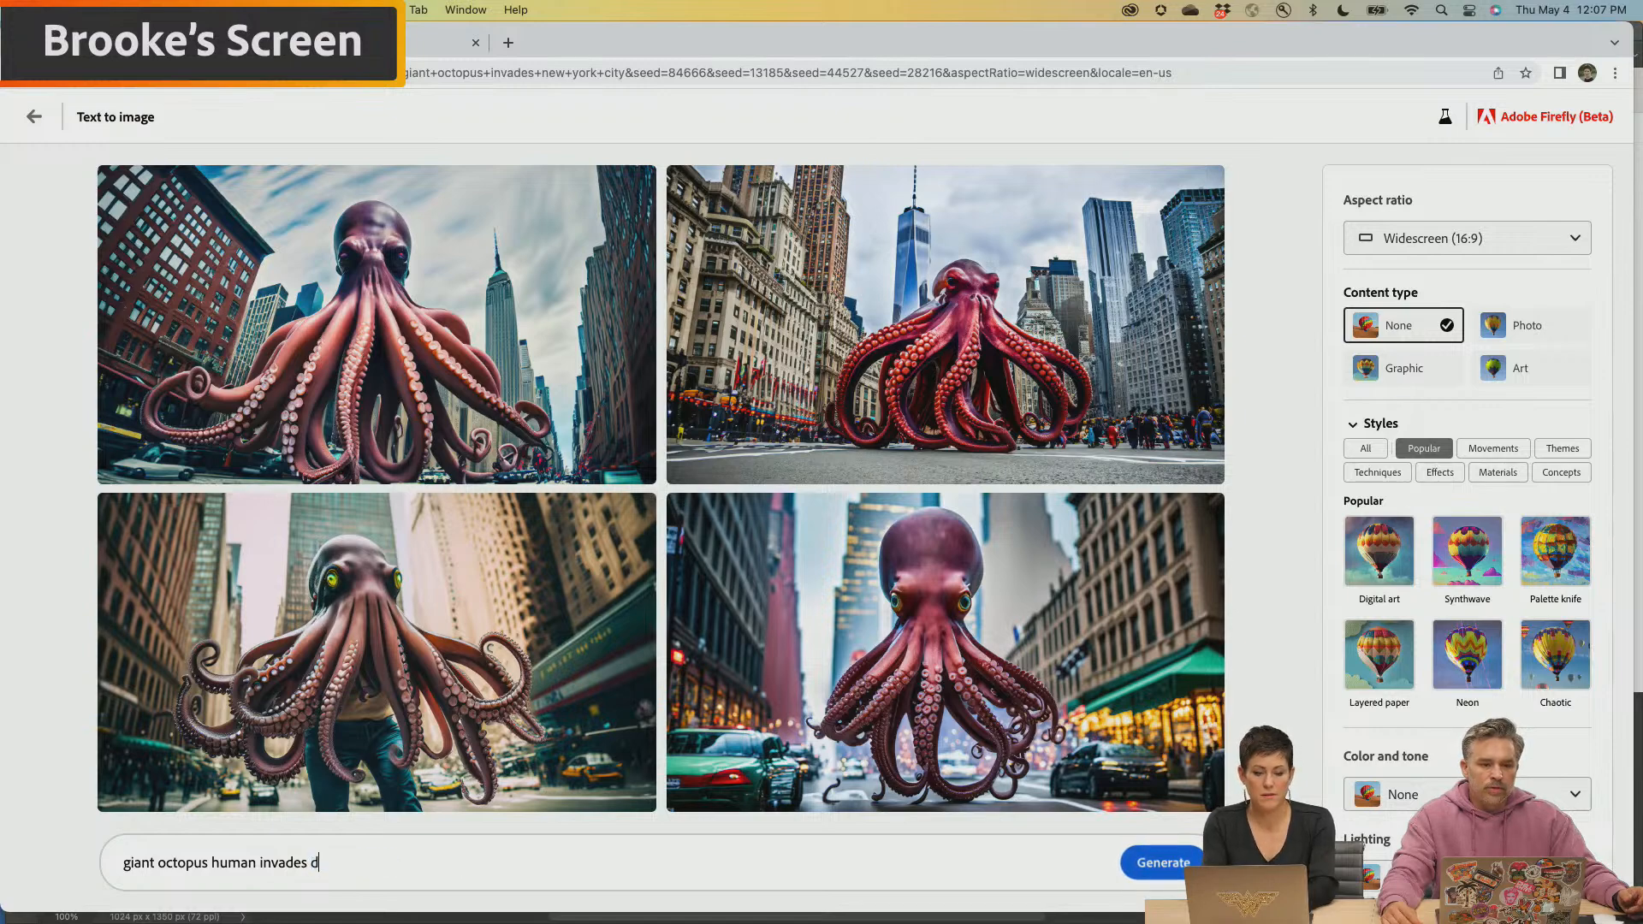
type("pace galaxy")
key("Return")
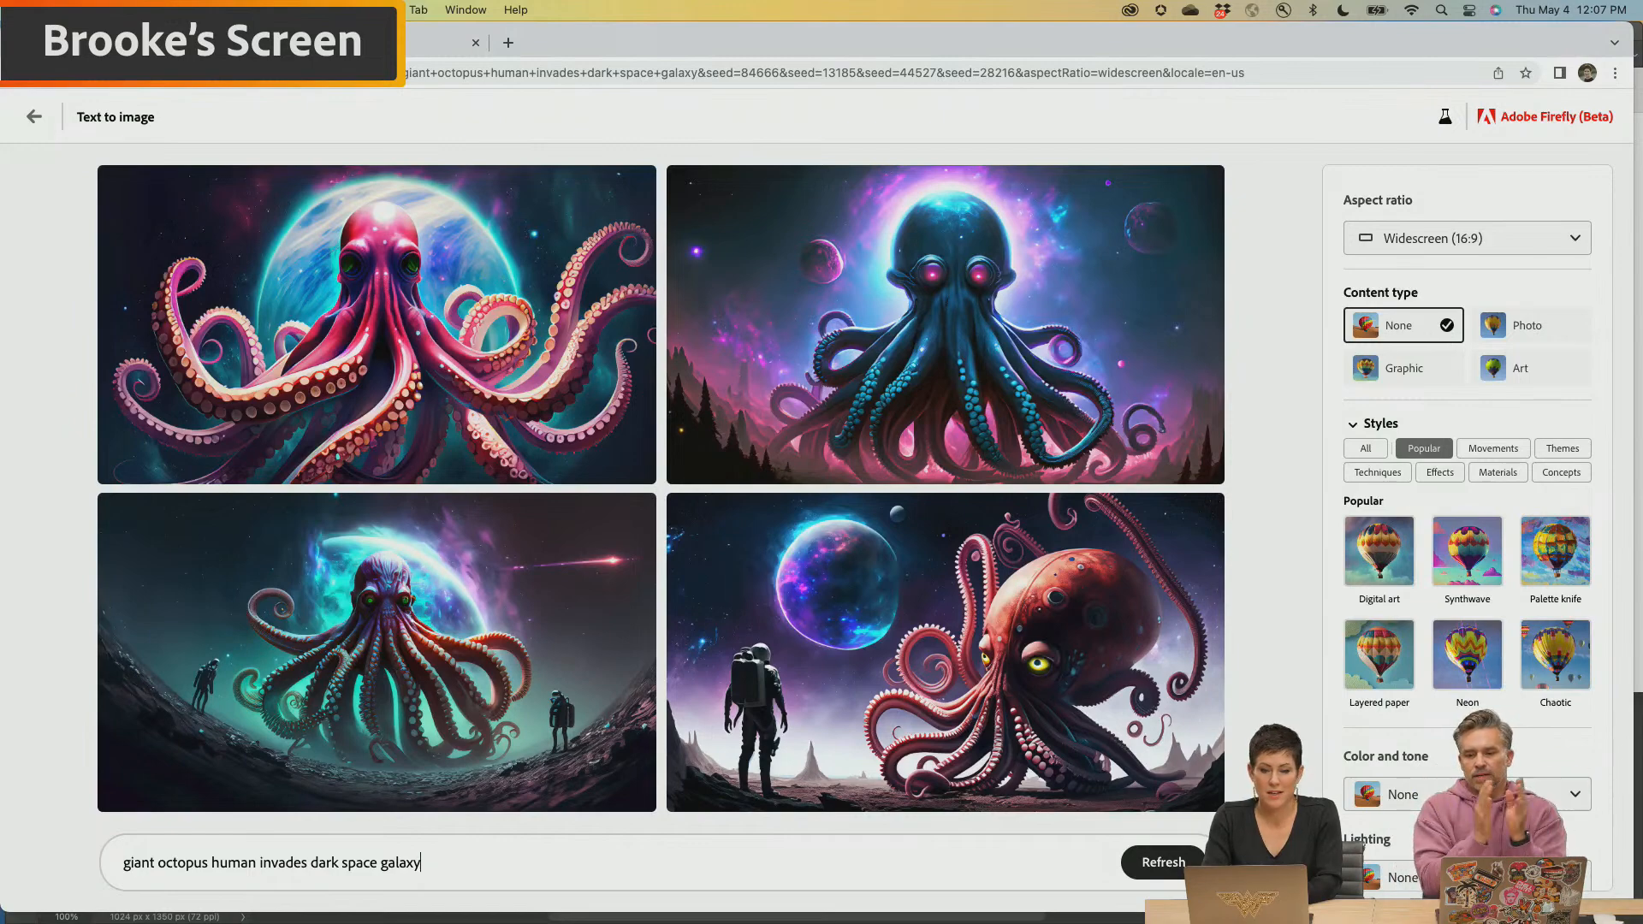
Download the pink octopus, green octopus with two astronauts and blue octopus images, accepting Content Credentials for each
mouse_move(444, 314)
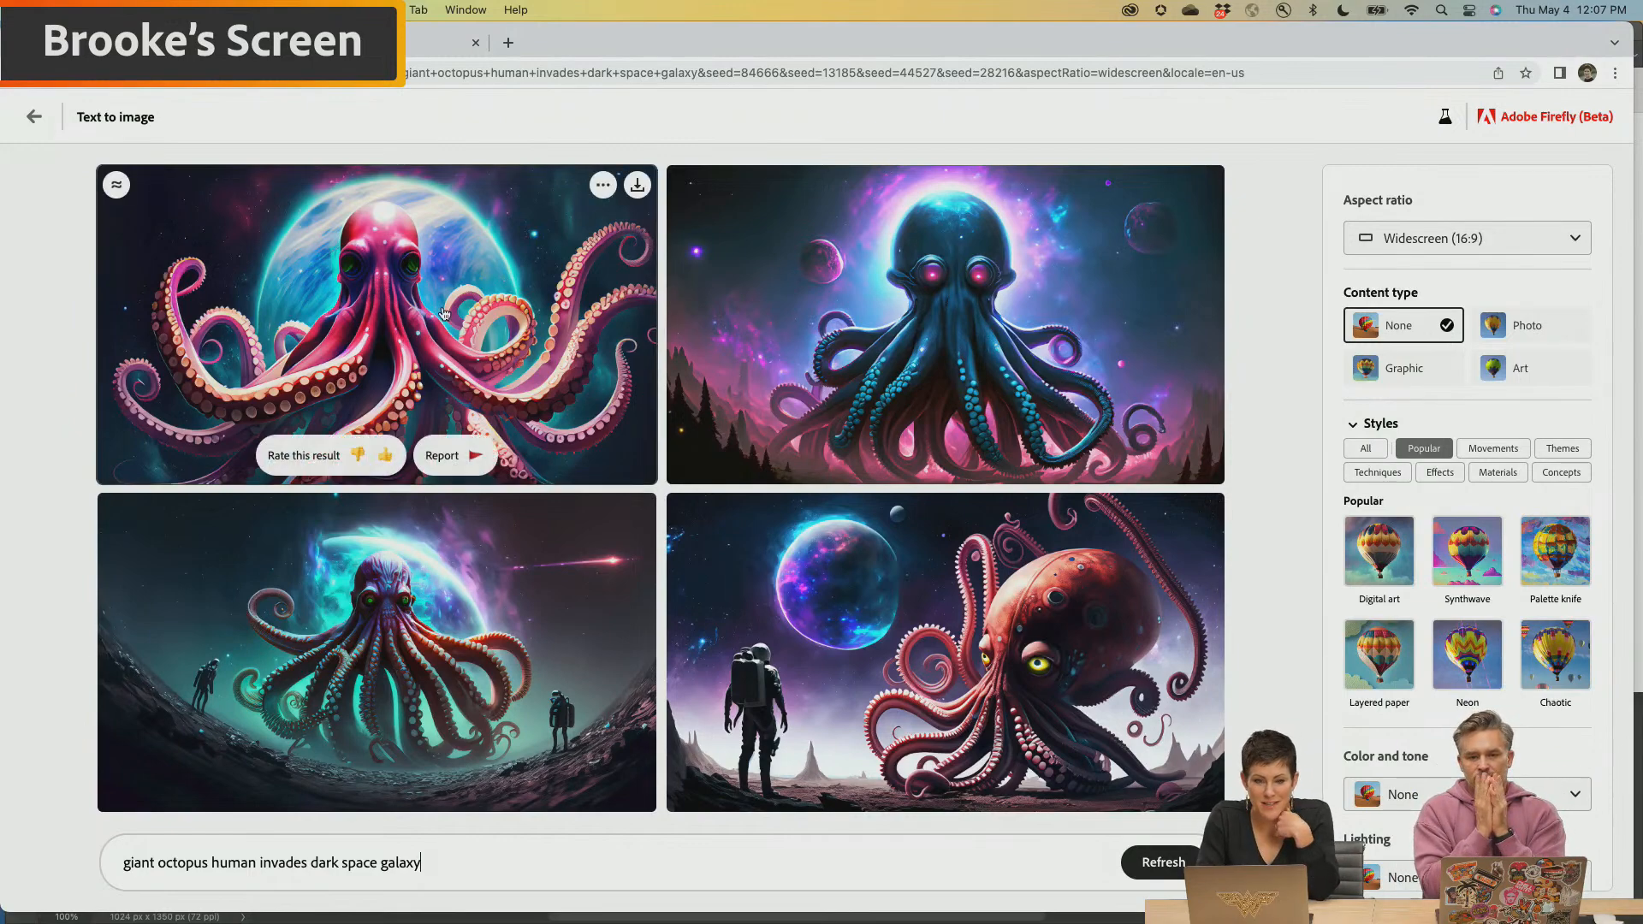
left_click(636, 187)
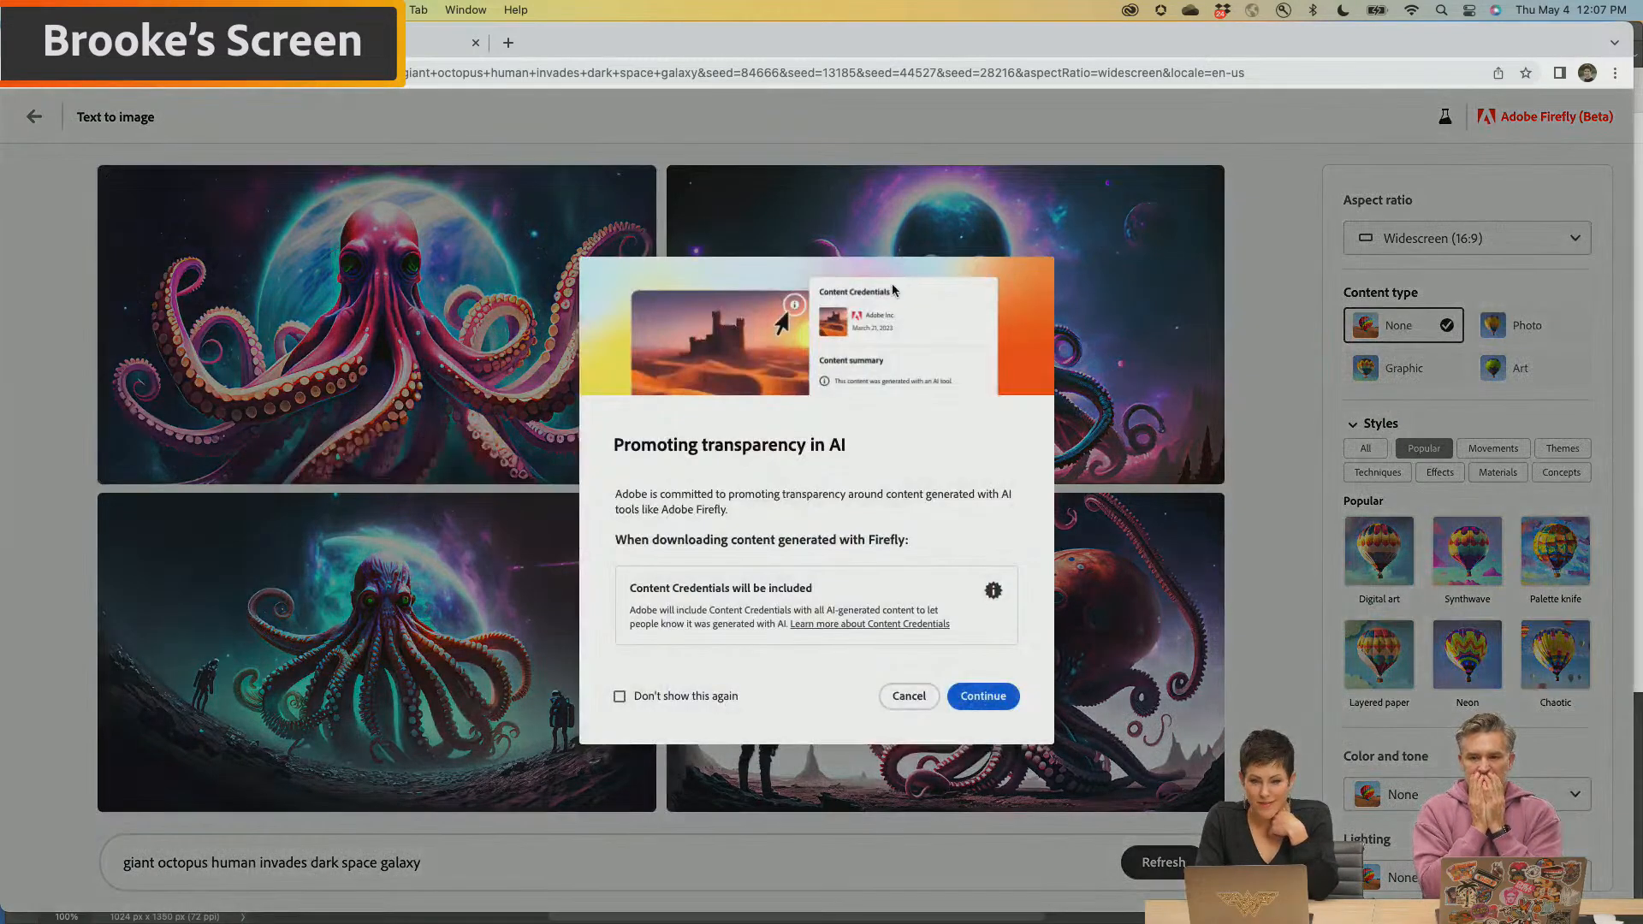
left_click(979, 698)
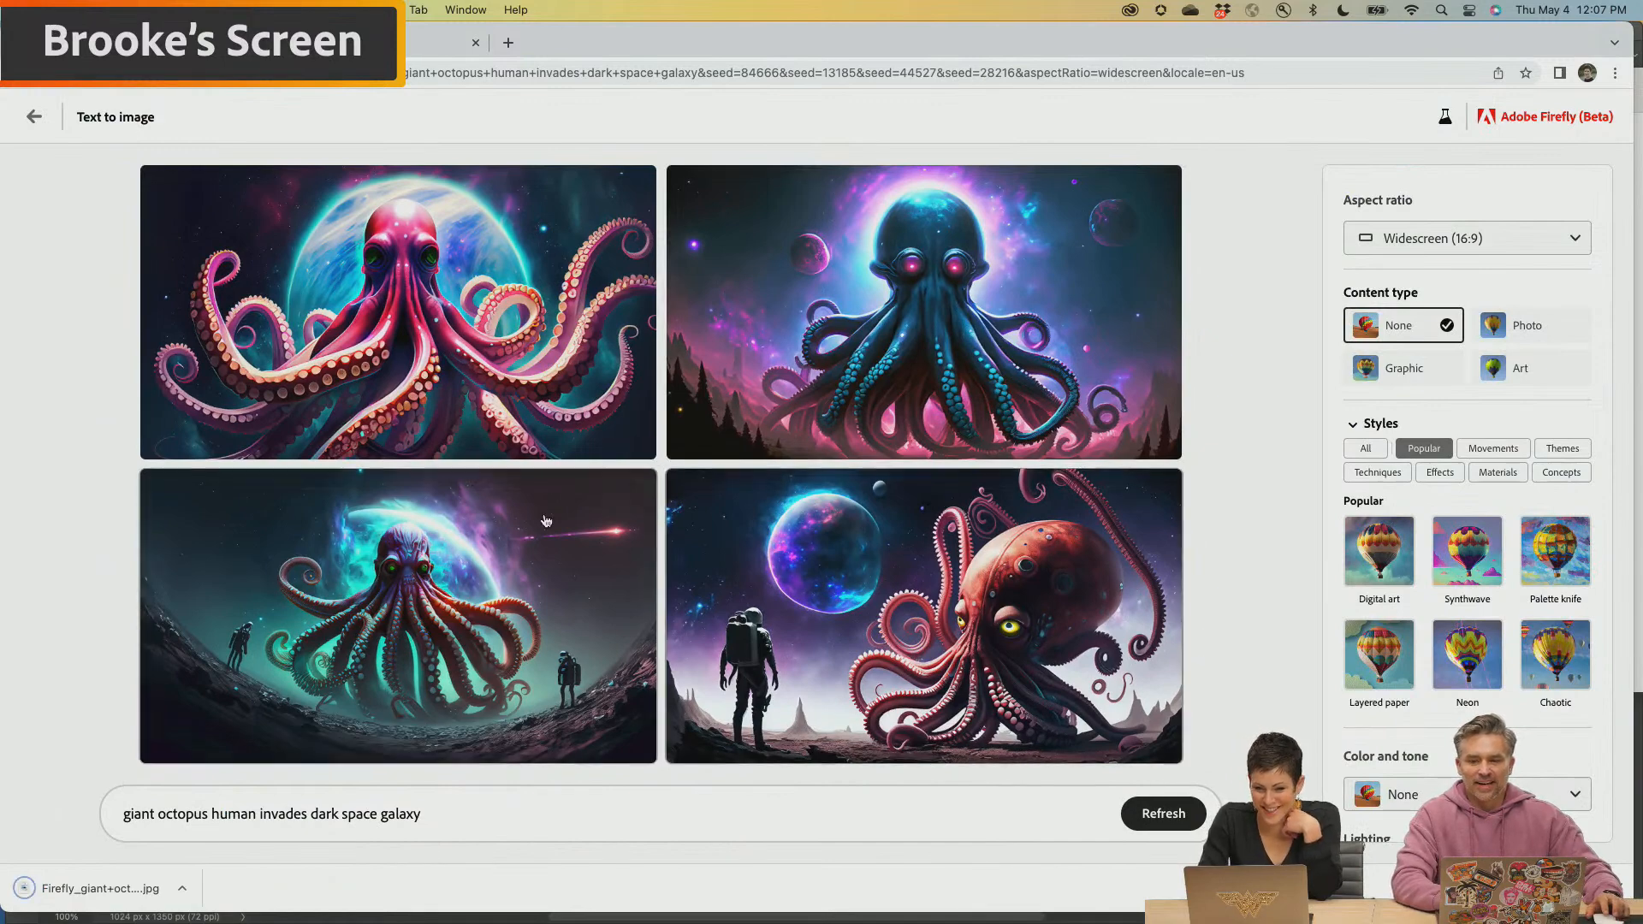
left_click(637, 488)
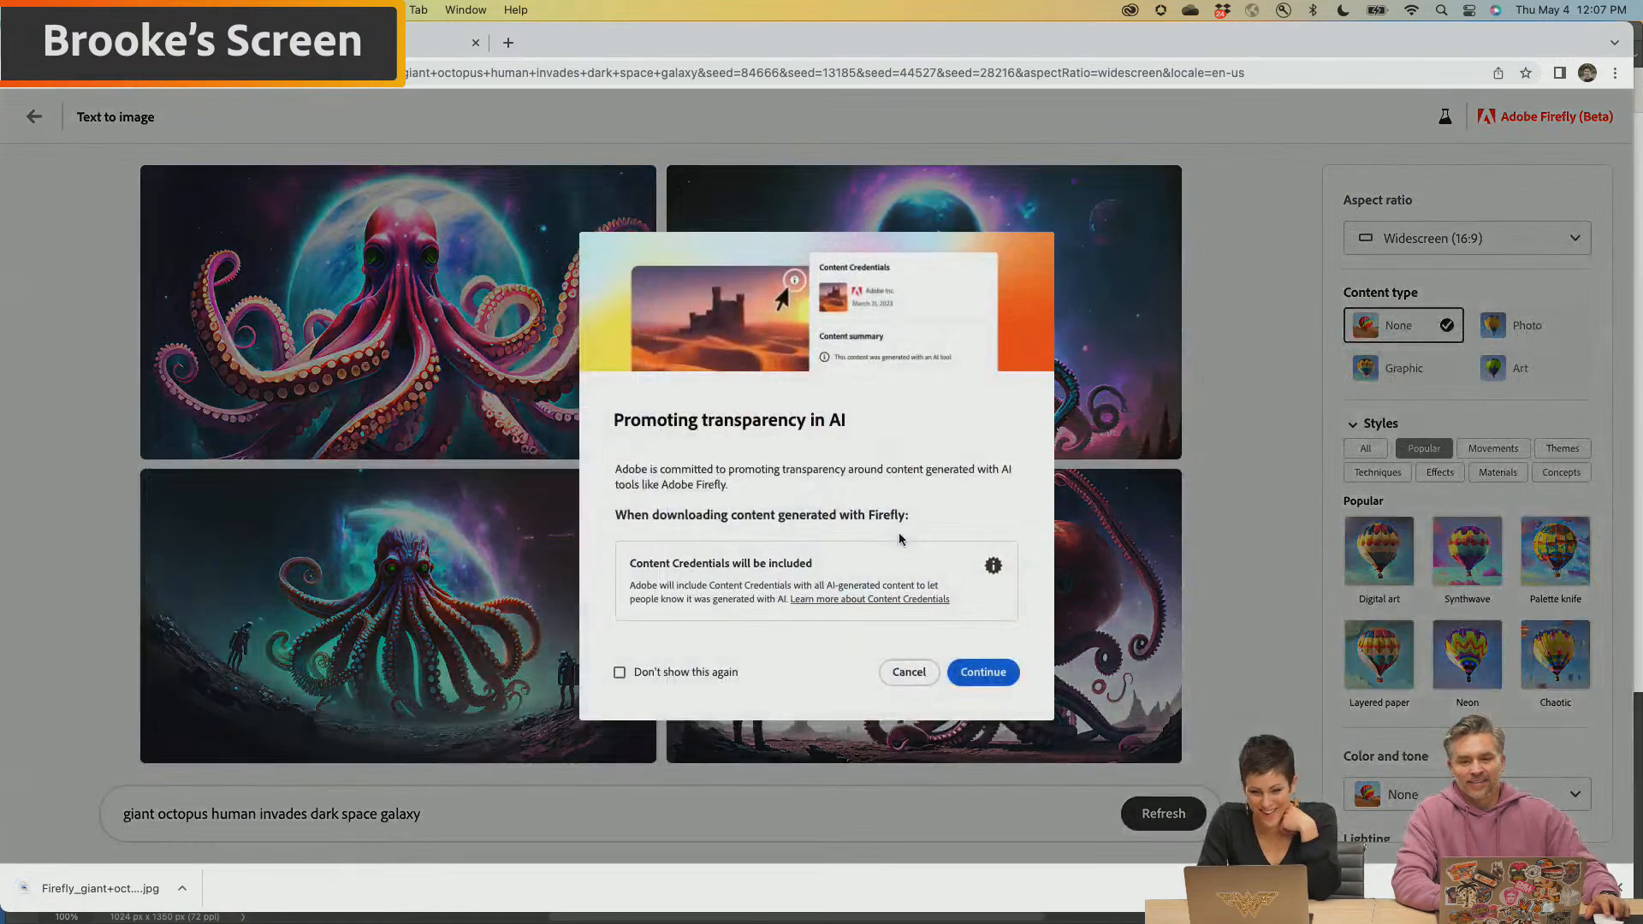
left_click(982, 672)
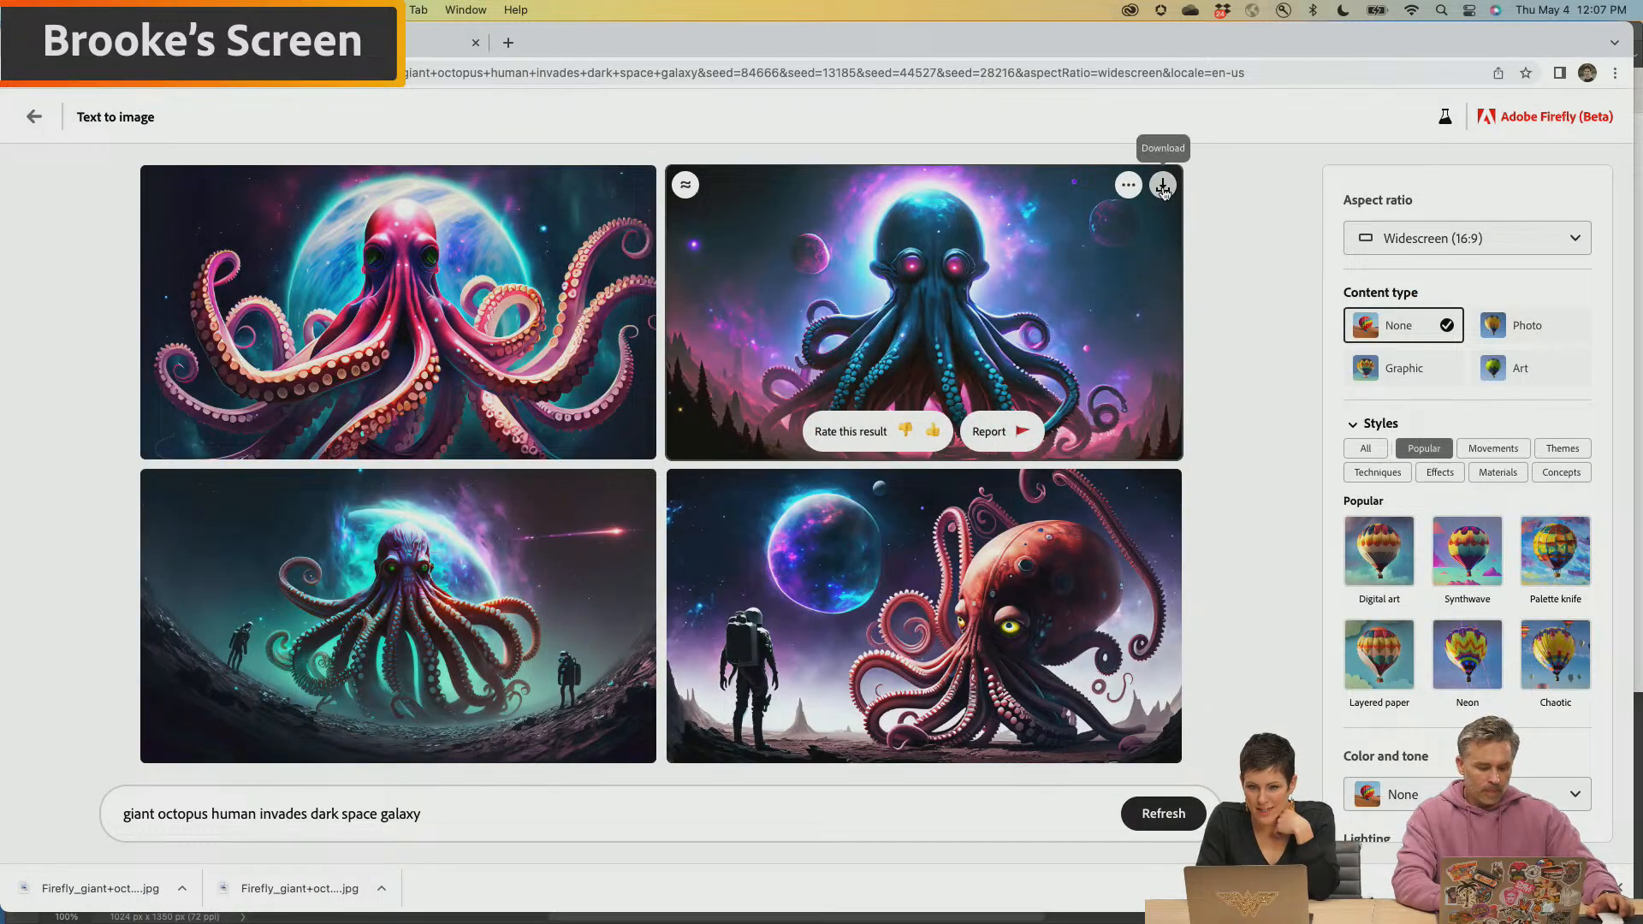
left_click(1162, 185)
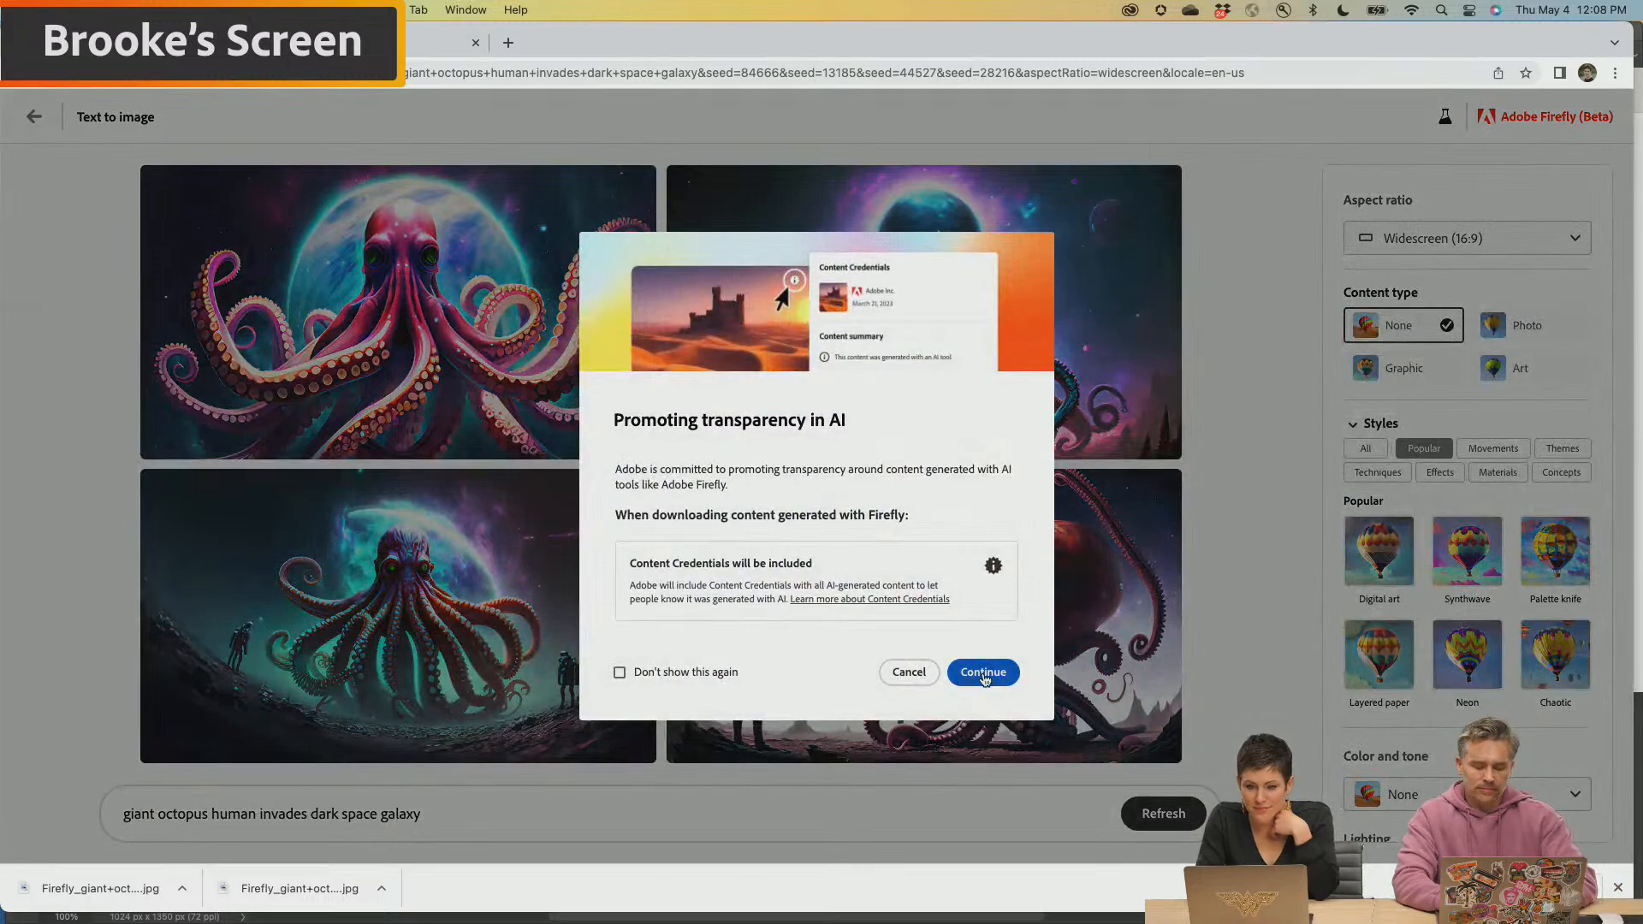
left_click(982, 675)
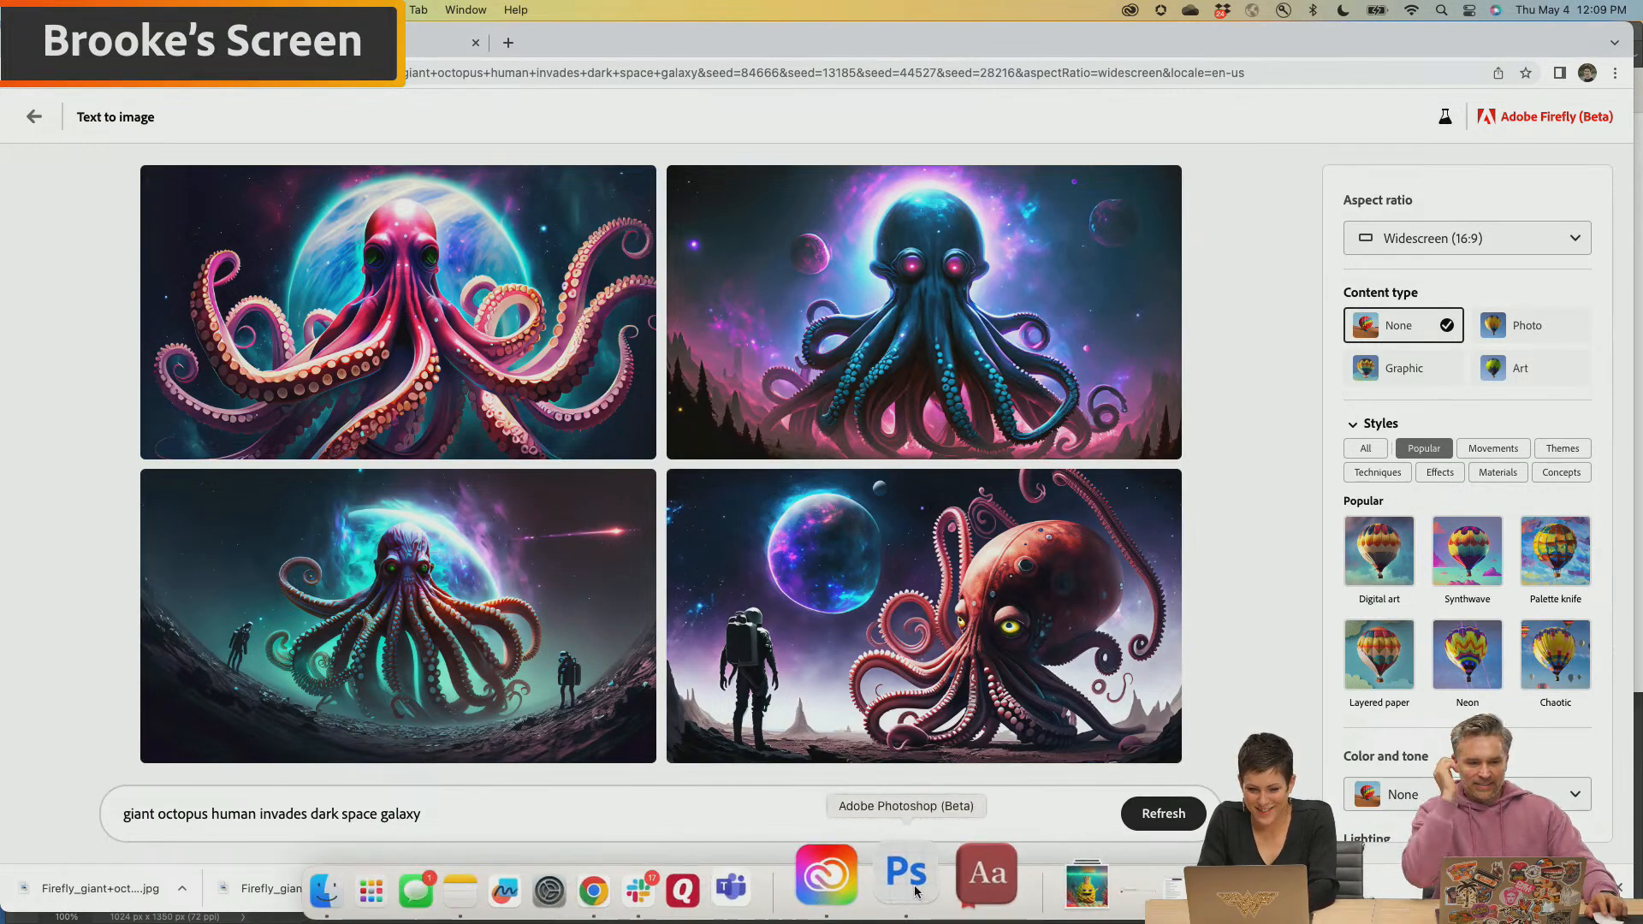
Switch to Photoshop and place a downloaded Firefly planet image onto the blank poster canvas
left_click(914, 889)
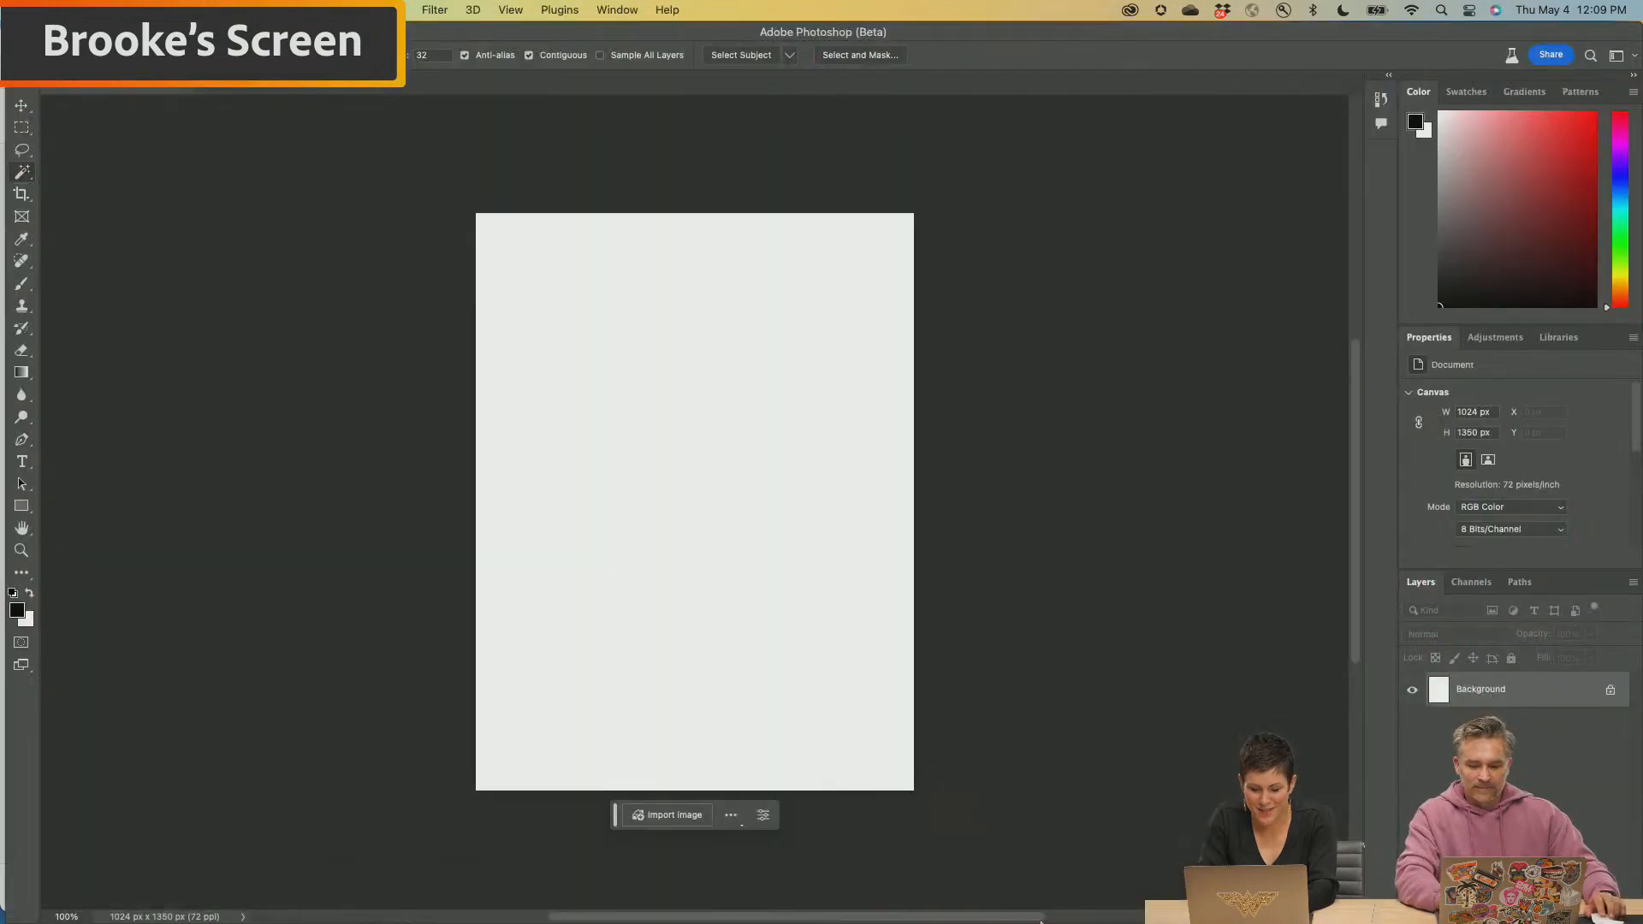
left_click(1001, 881)
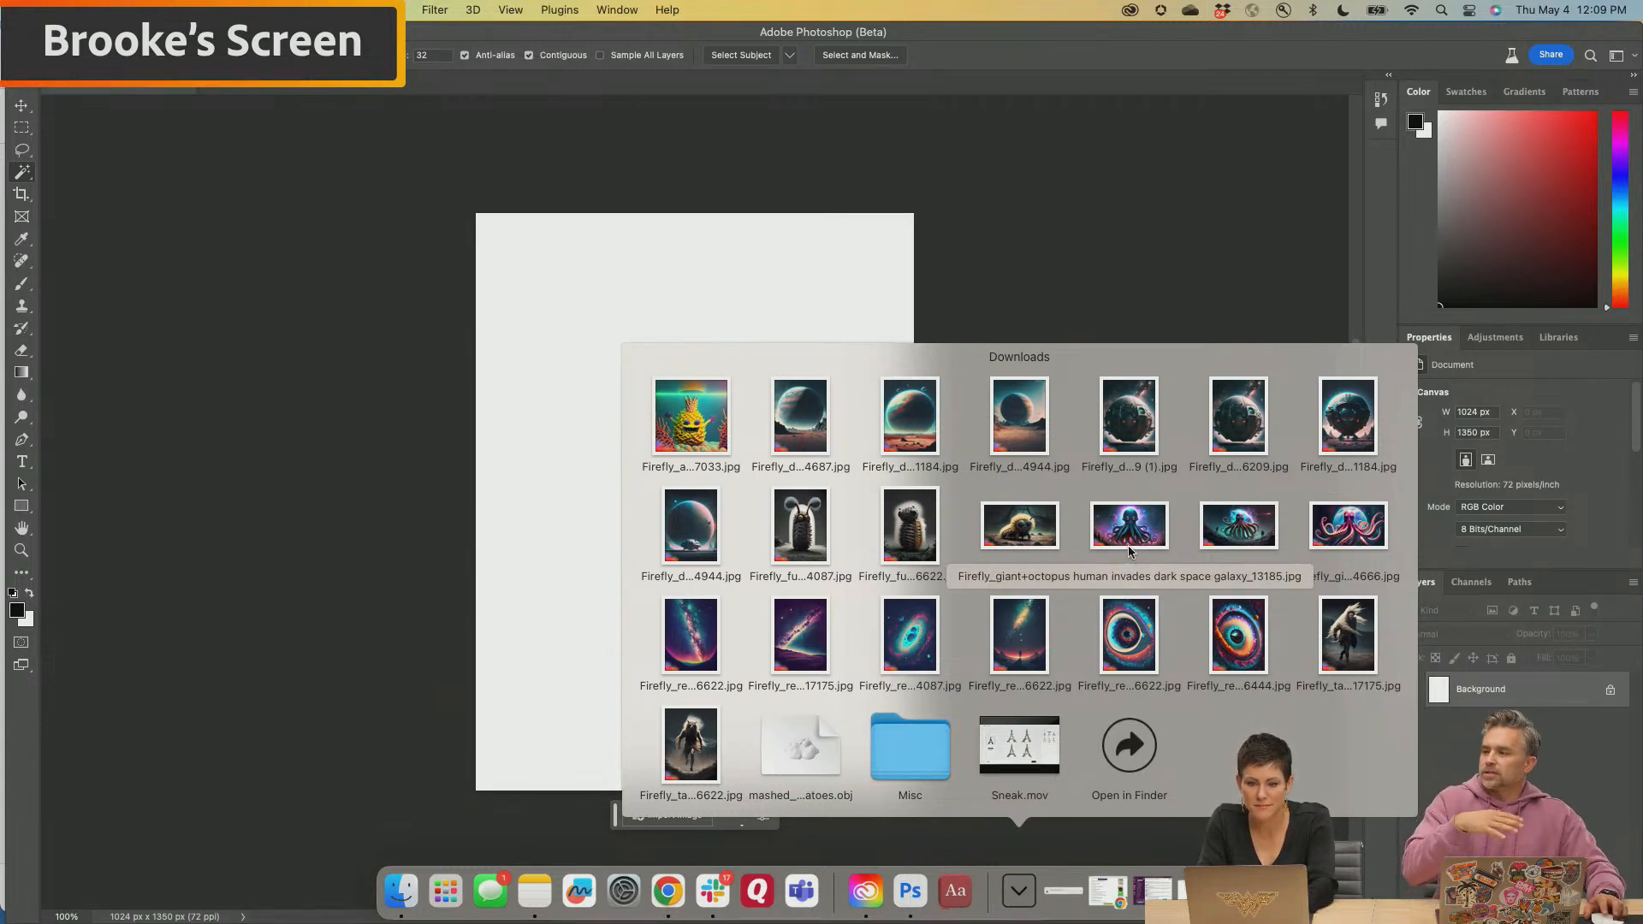
left_click_drag(796, 420, 676, 363)
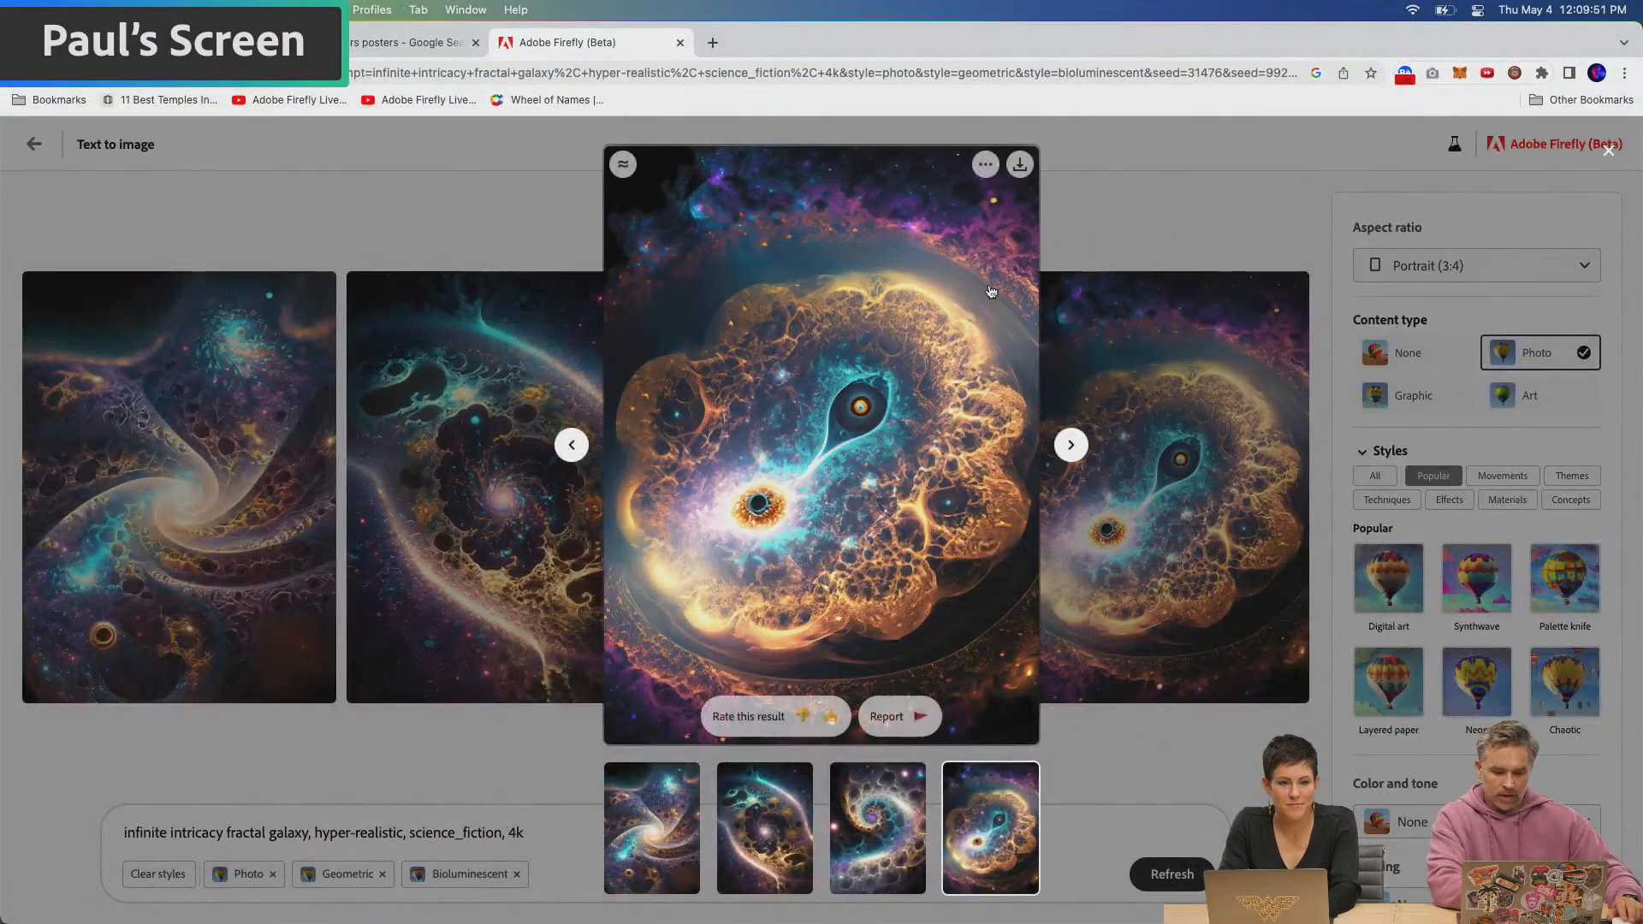
Download the enlarged golden fractal galaxy image with Content Credentials and close its preview
left_click(1019, 165)
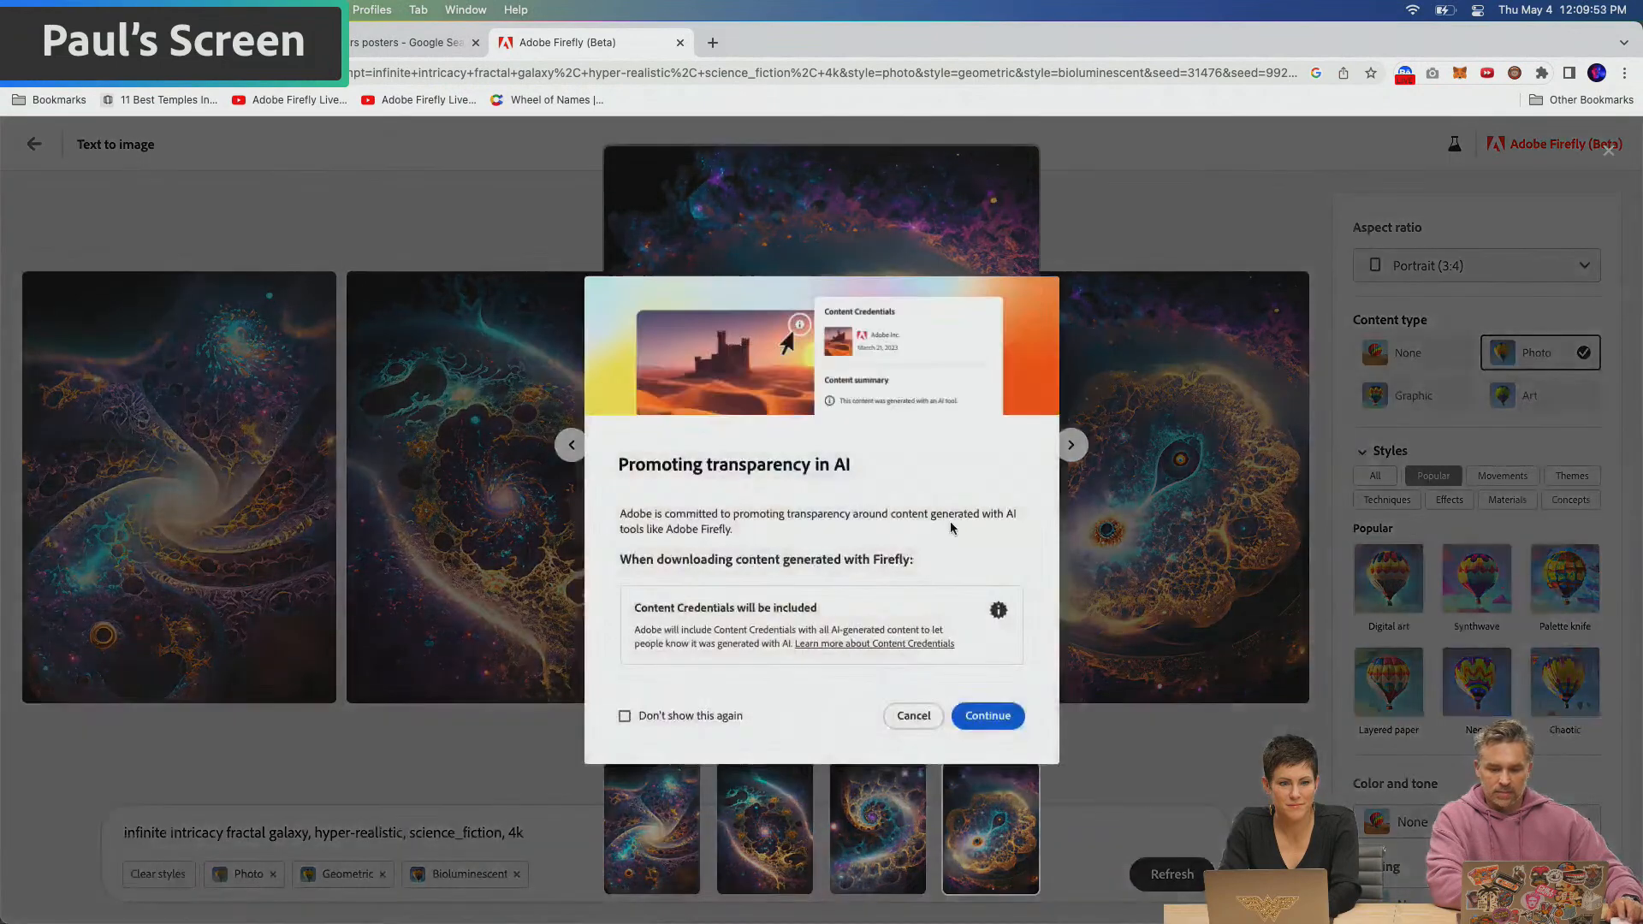
left_click(988, 716)
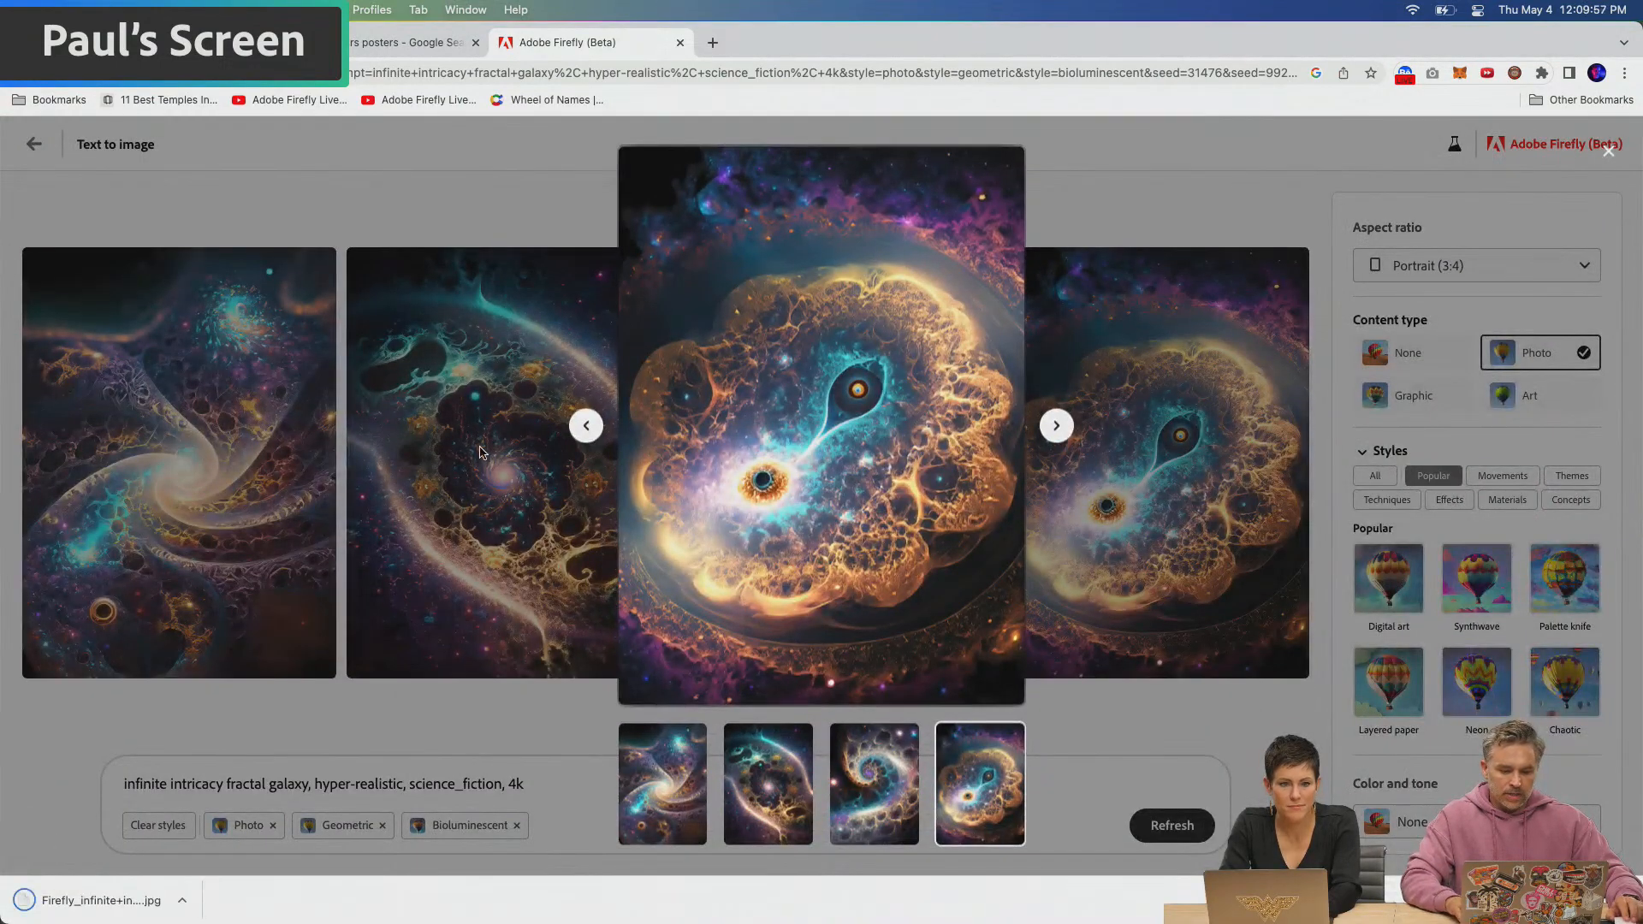
left_click(479, 453)
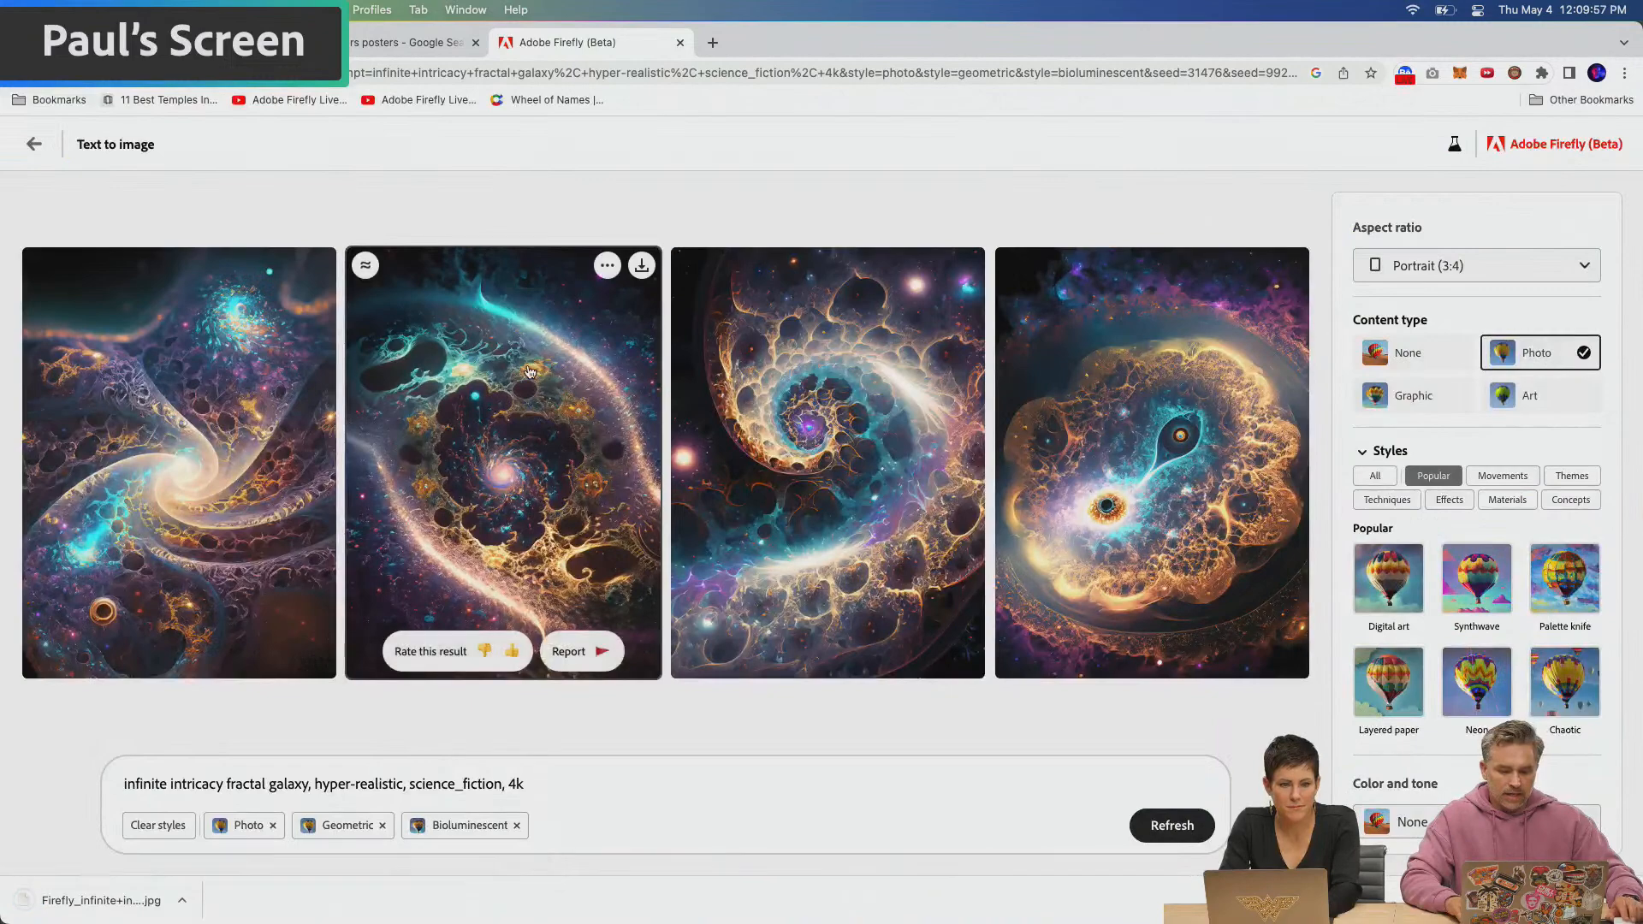
Enlarge the second fractal galaxy result and copy the image to the clipboard
left_click(481, 457)
left_click(970, 166)
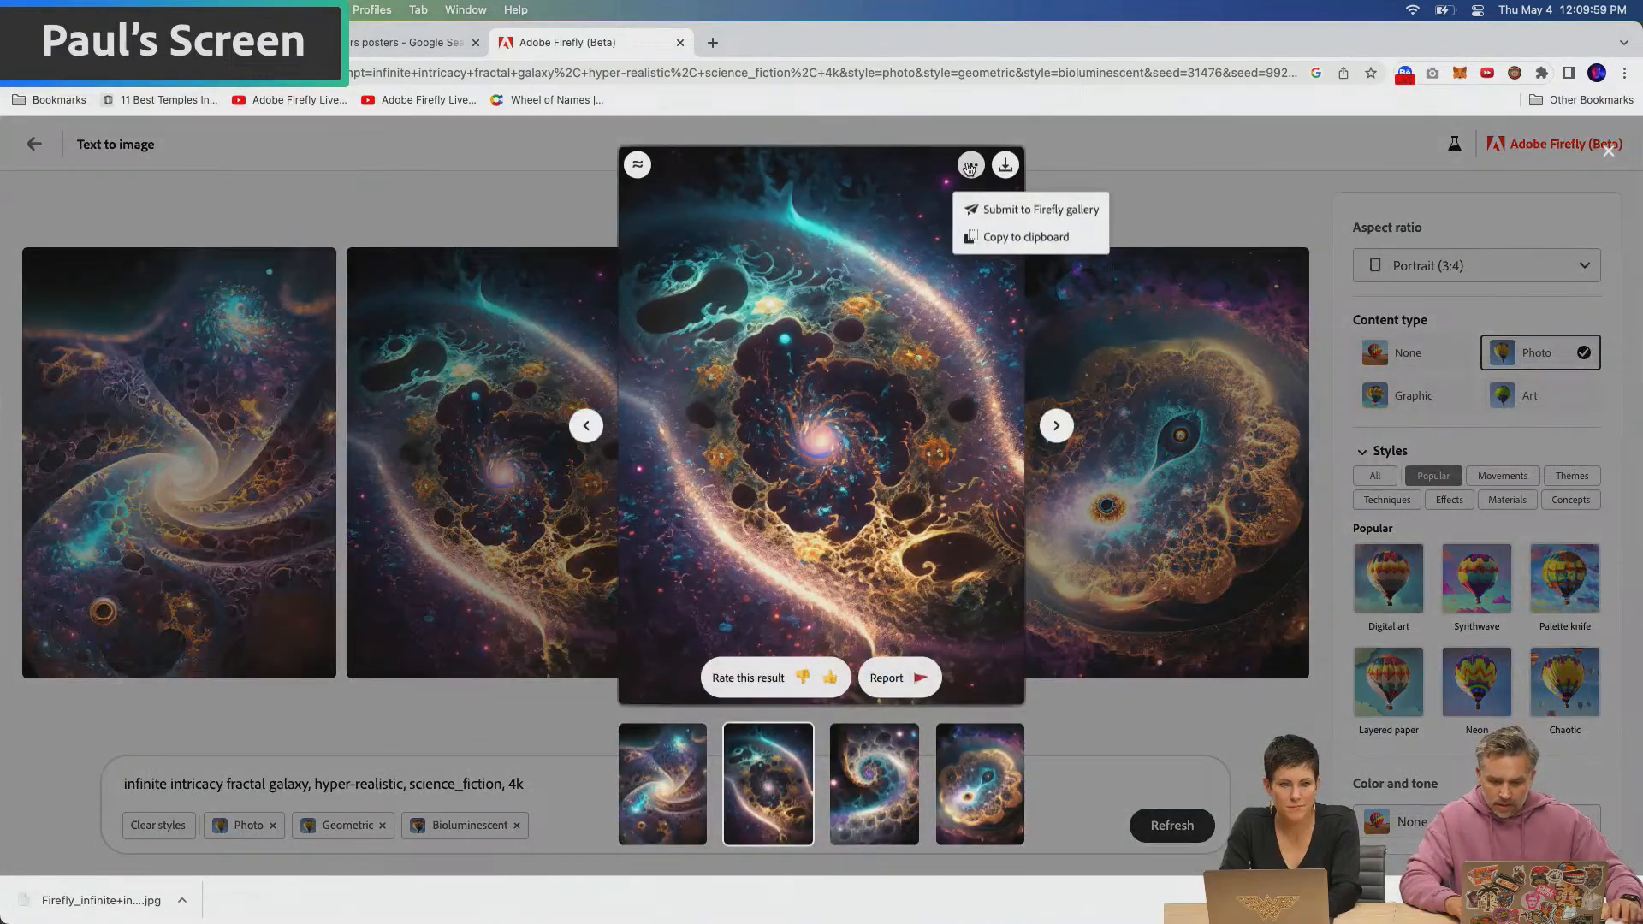
left_click(993, 238)
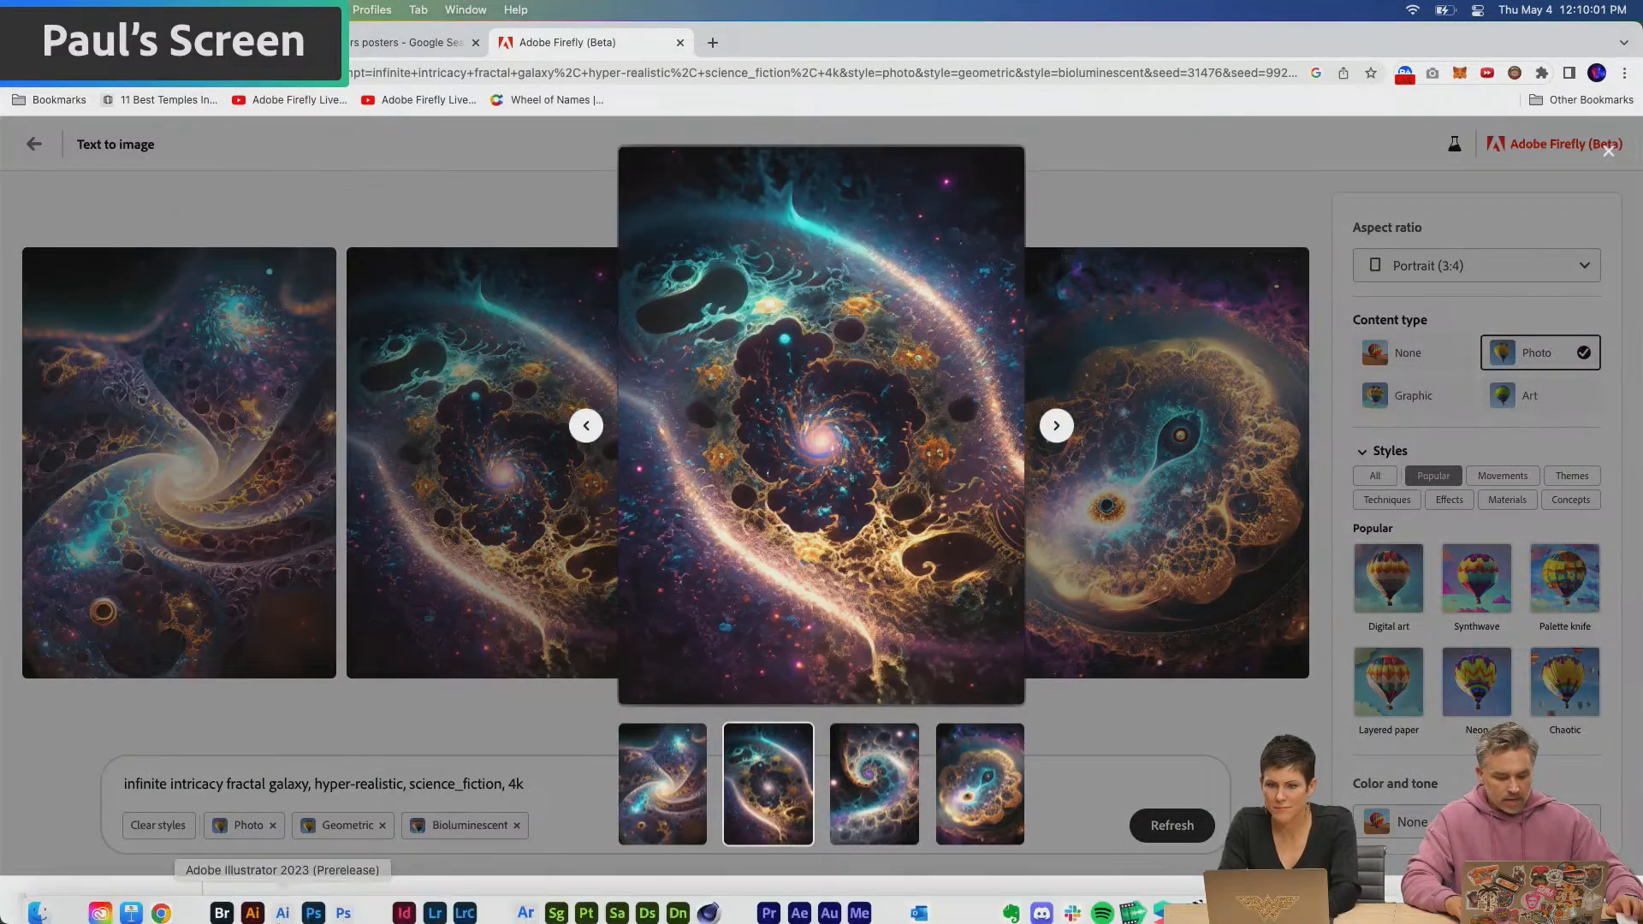
Switch to Photoshop and paste the copied galaxy image directly above Layer 0 in the Saturn Dynasty poster
left_click(313, 900)
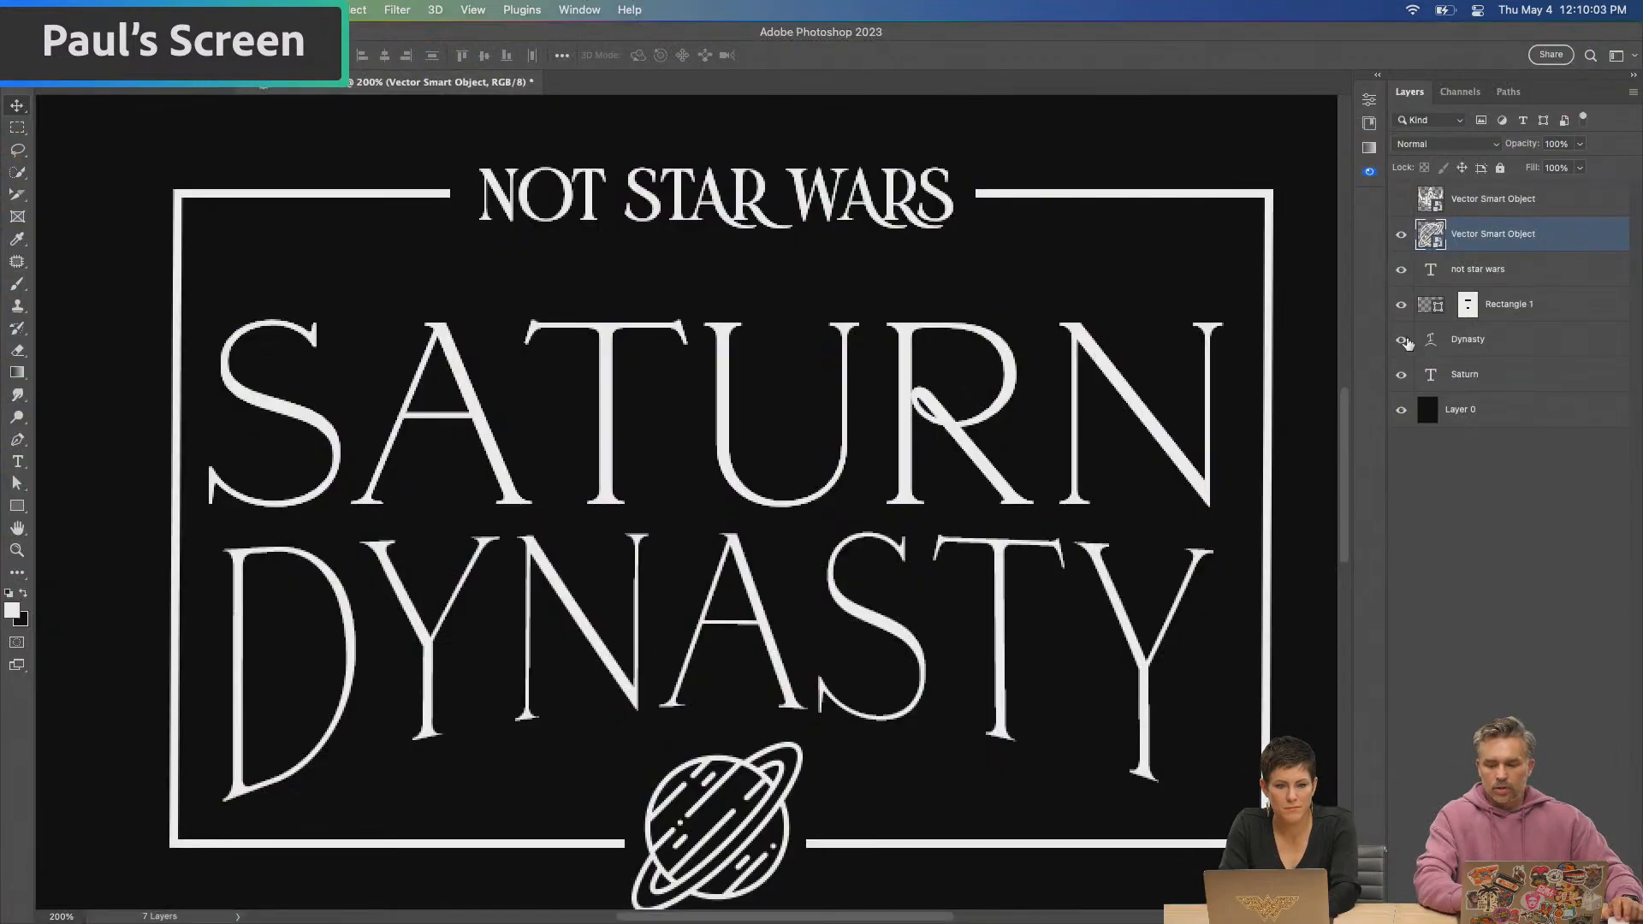
left_click(1469, 411)
key("super+v")
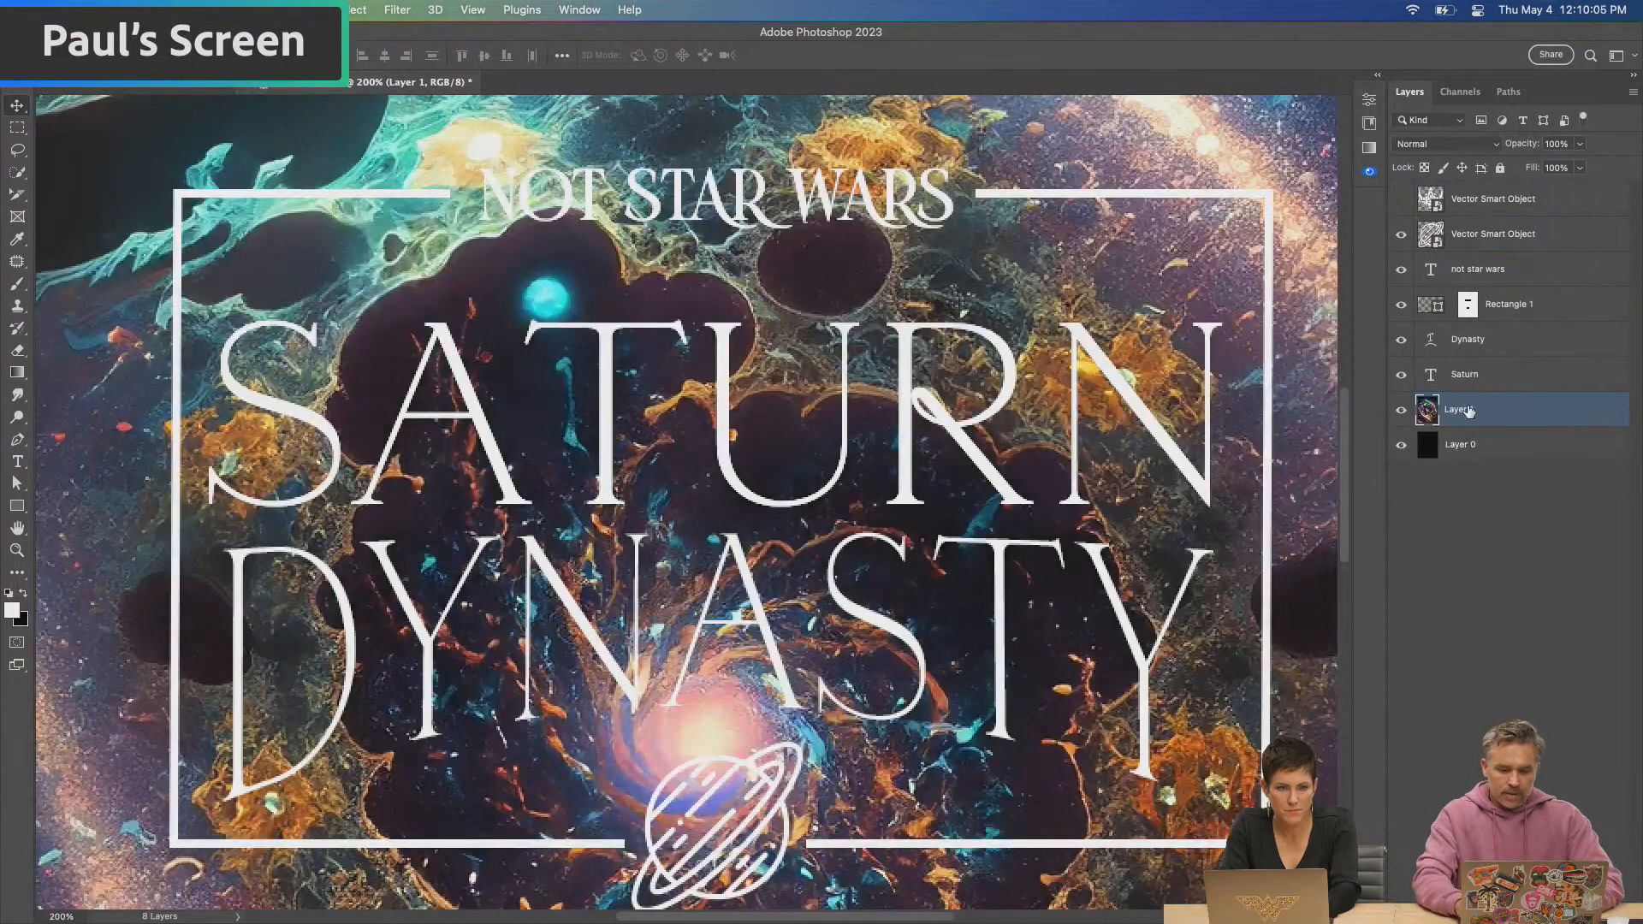
Lower the pasted galaxy layer's opacity to 33%
key("super+minus")
key("super+minus")
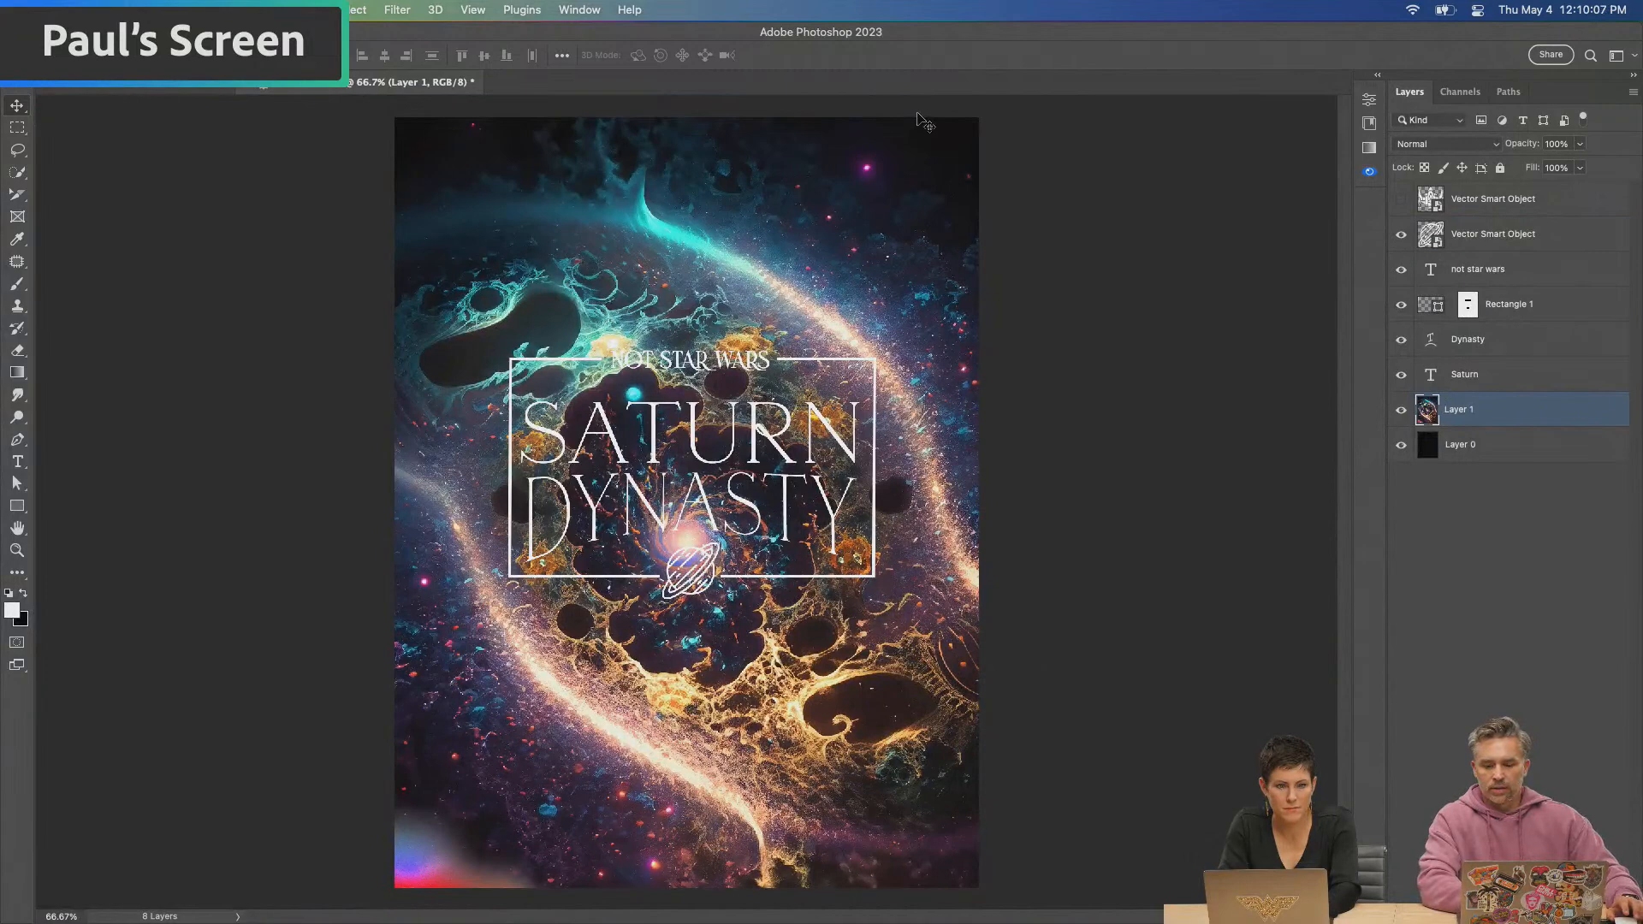
key("super+equal")
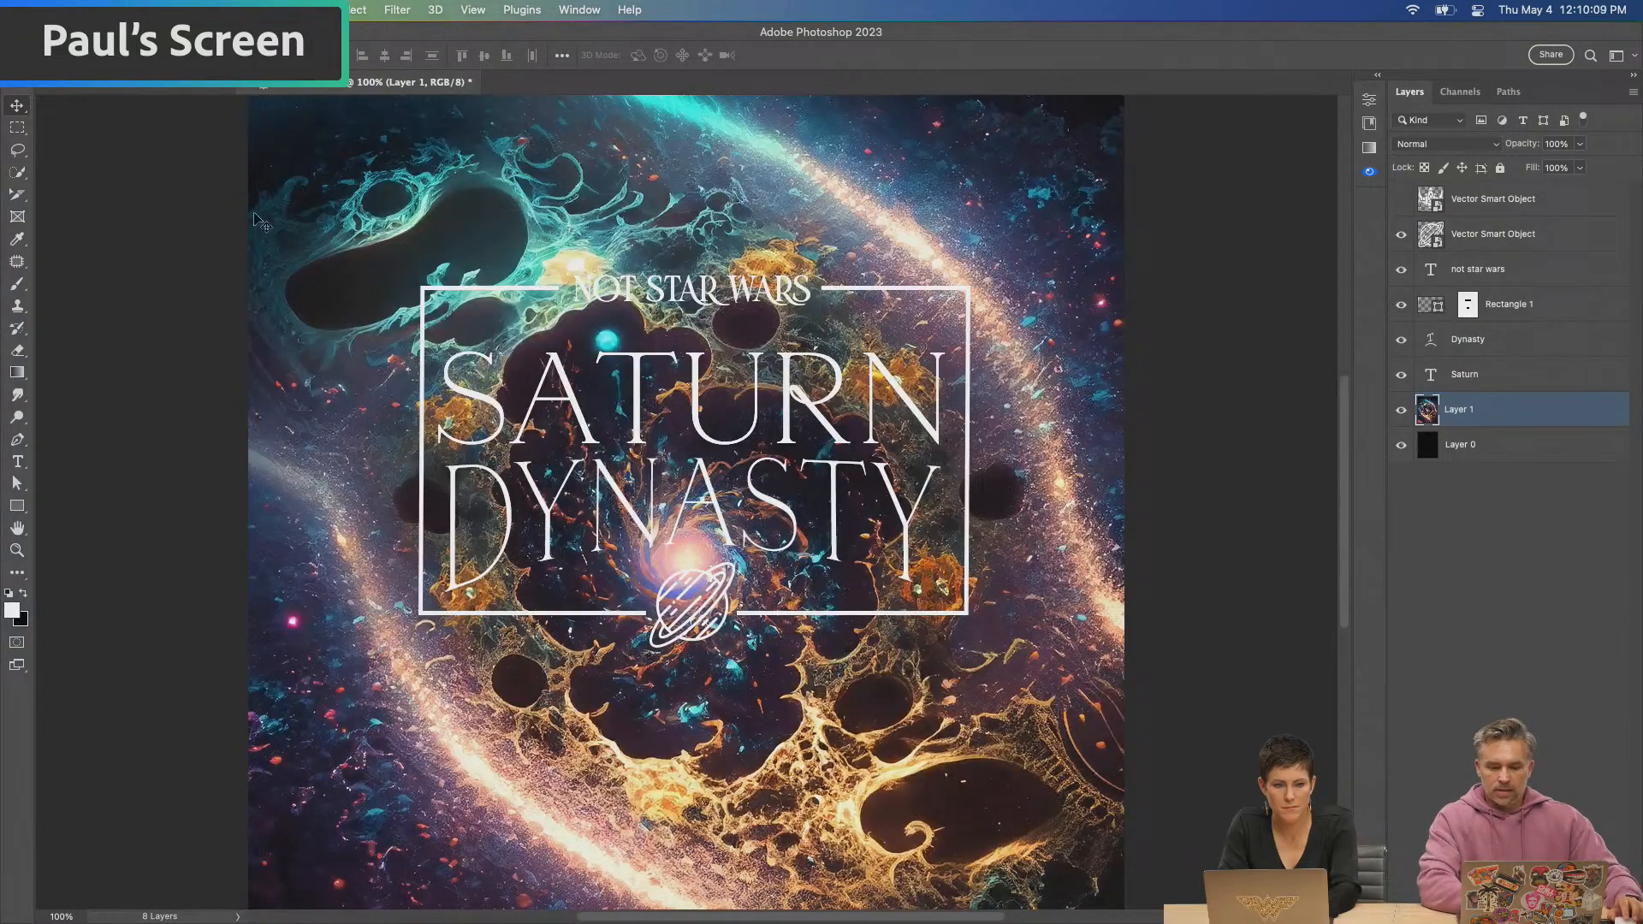
left_click_drag(1521, 146, 1487, 146)
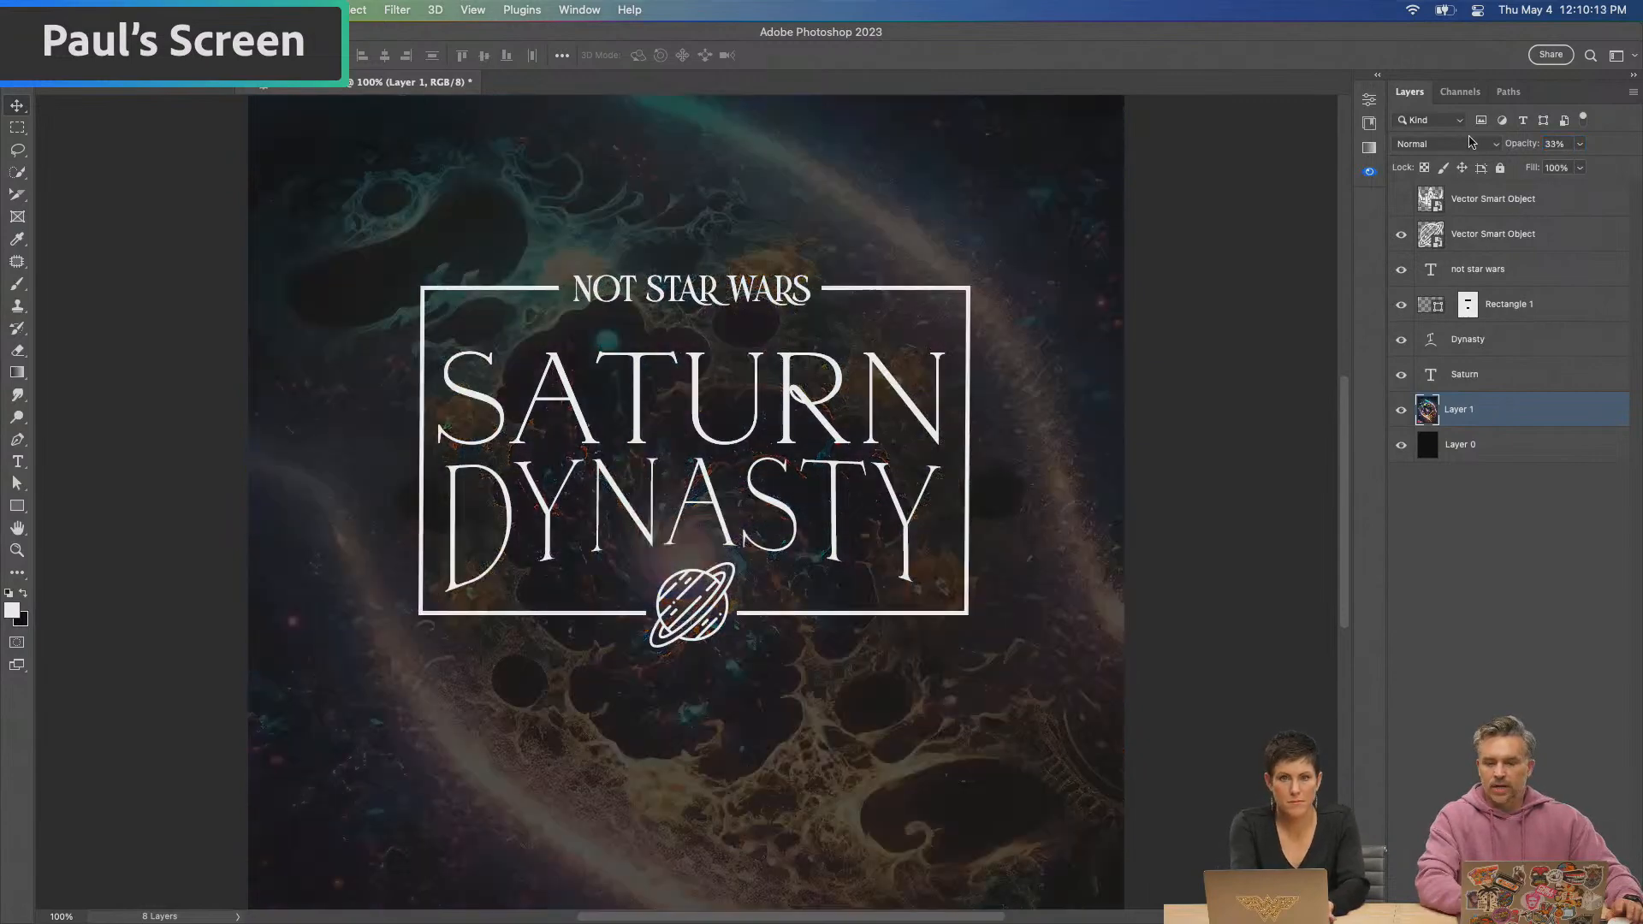
Replace the "NOT STAR WARS" heading text with "SUN BATTLES"
key("super+equal")
left_click_drag(436, 285, 429, 421)
key("t")
left_click(494, 214)
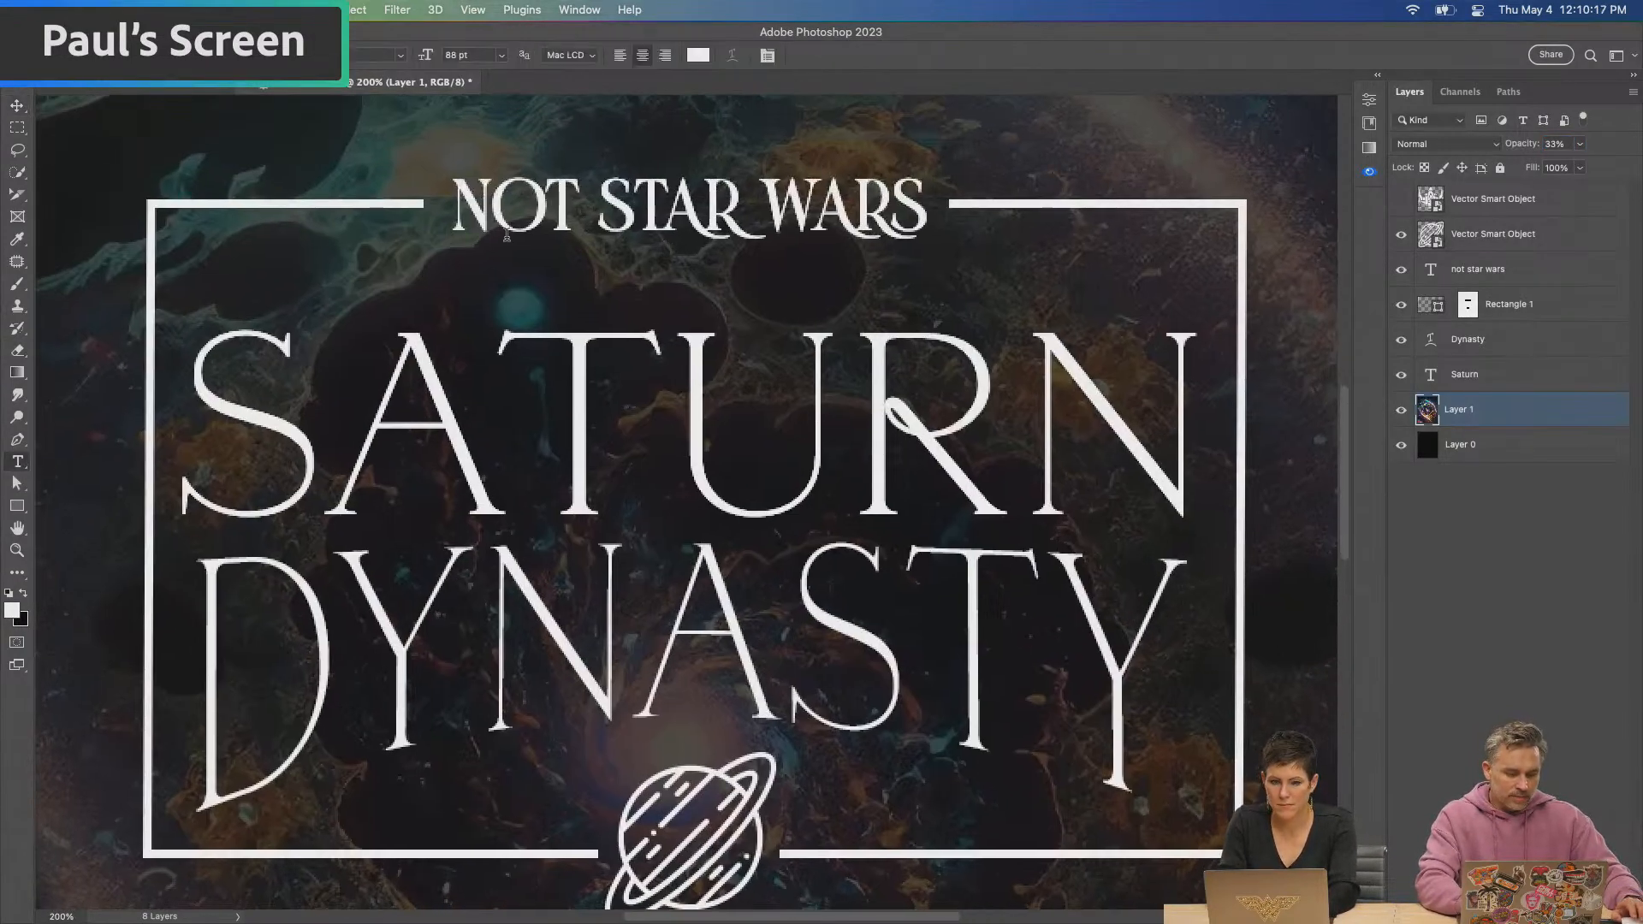
key("super+a")
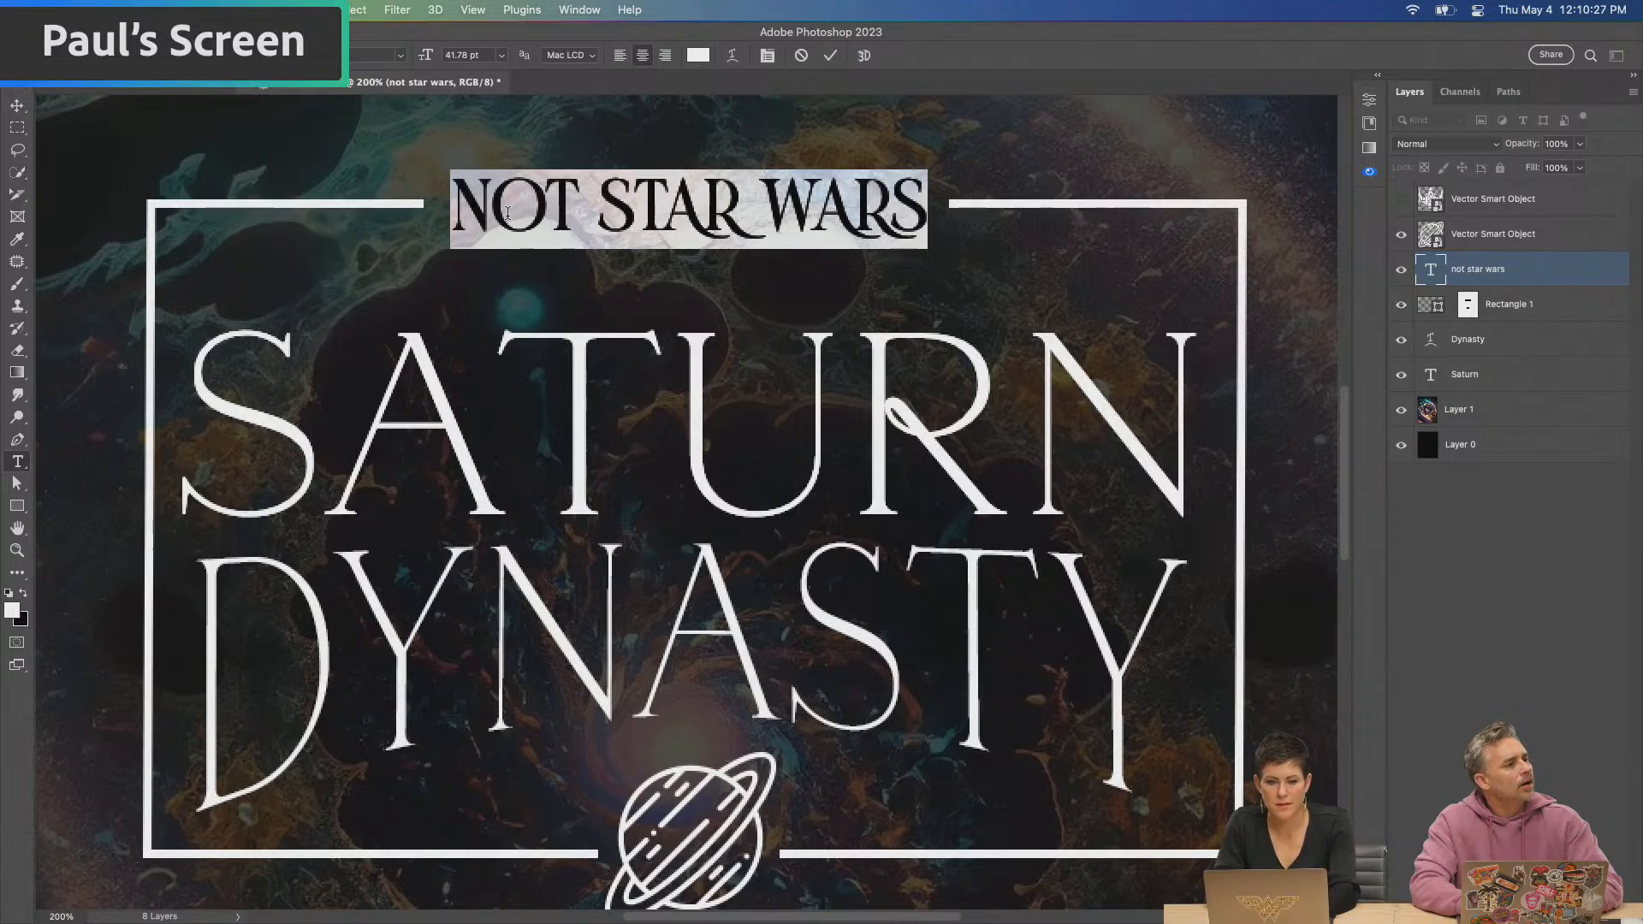
type("SUN B")
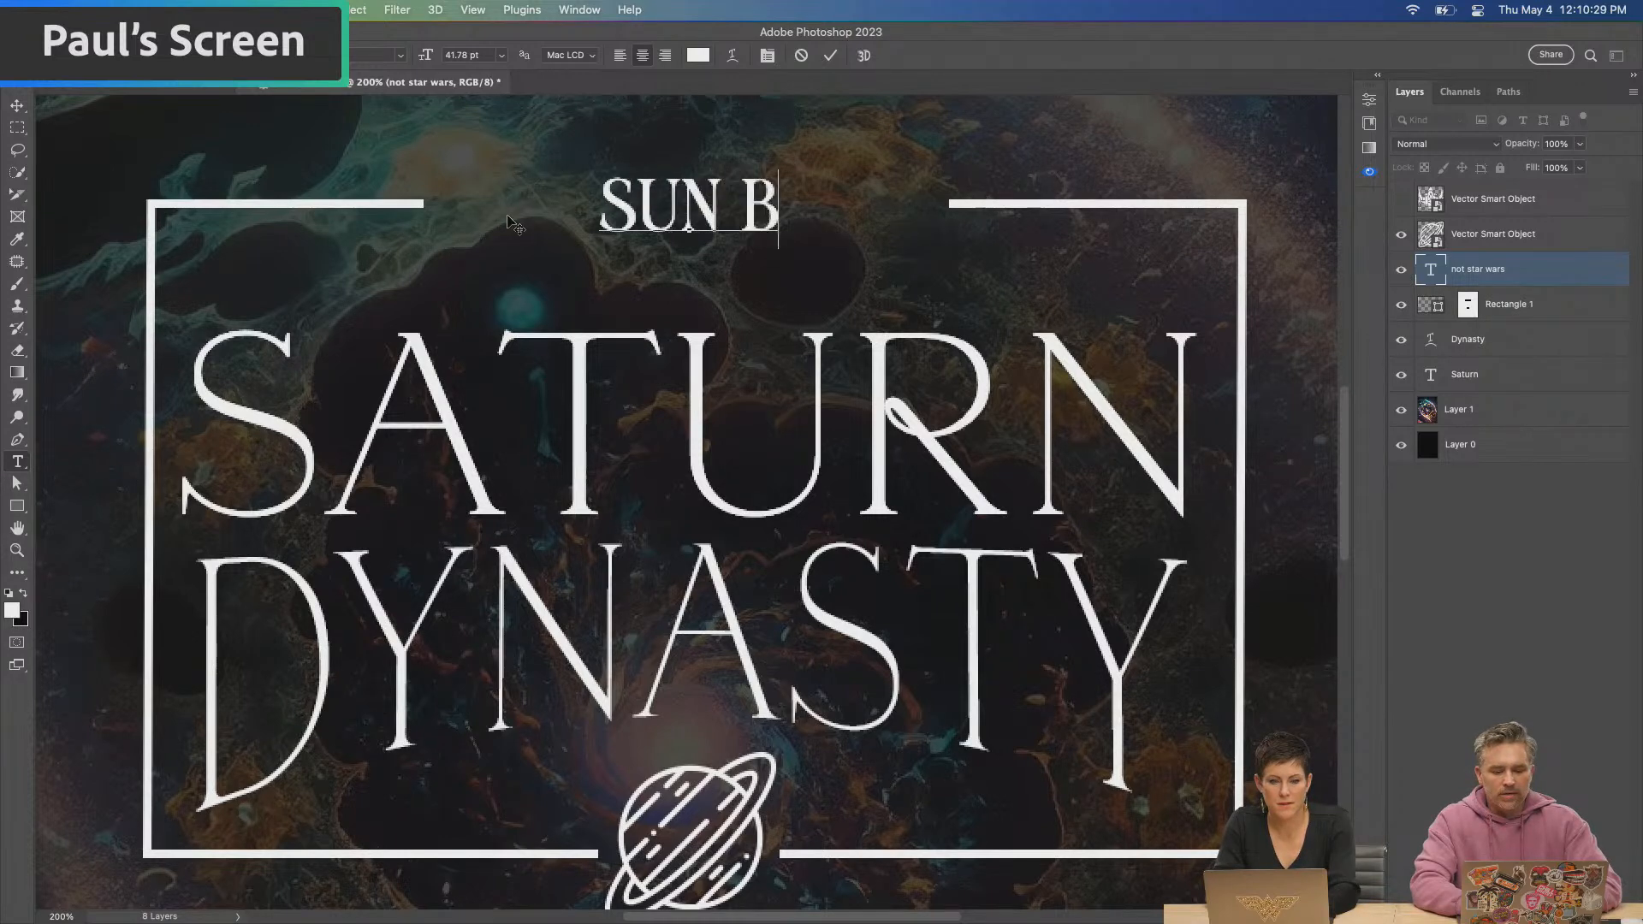
type("ATTIES")
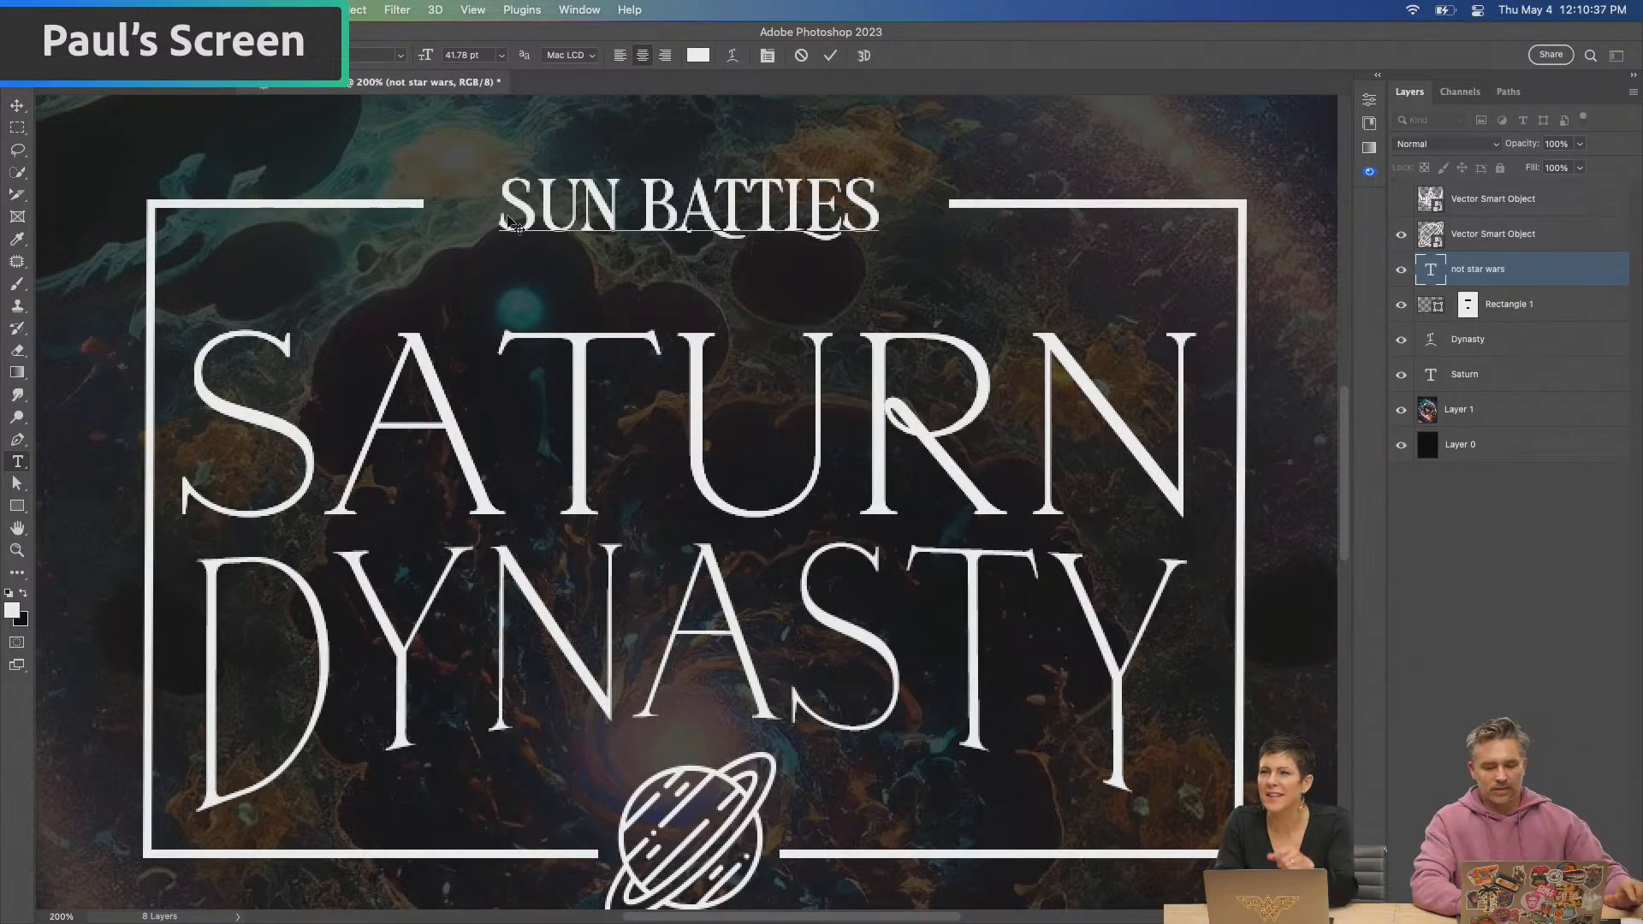
Examine the joined letters in the word "BATTLES" of the heading, then commit the "SUN BATTLES" text edit
left_click_drag(783, 195, 831, 193)
left_click(805, 210)
double_click(806, 210)
left_click(807, 214)
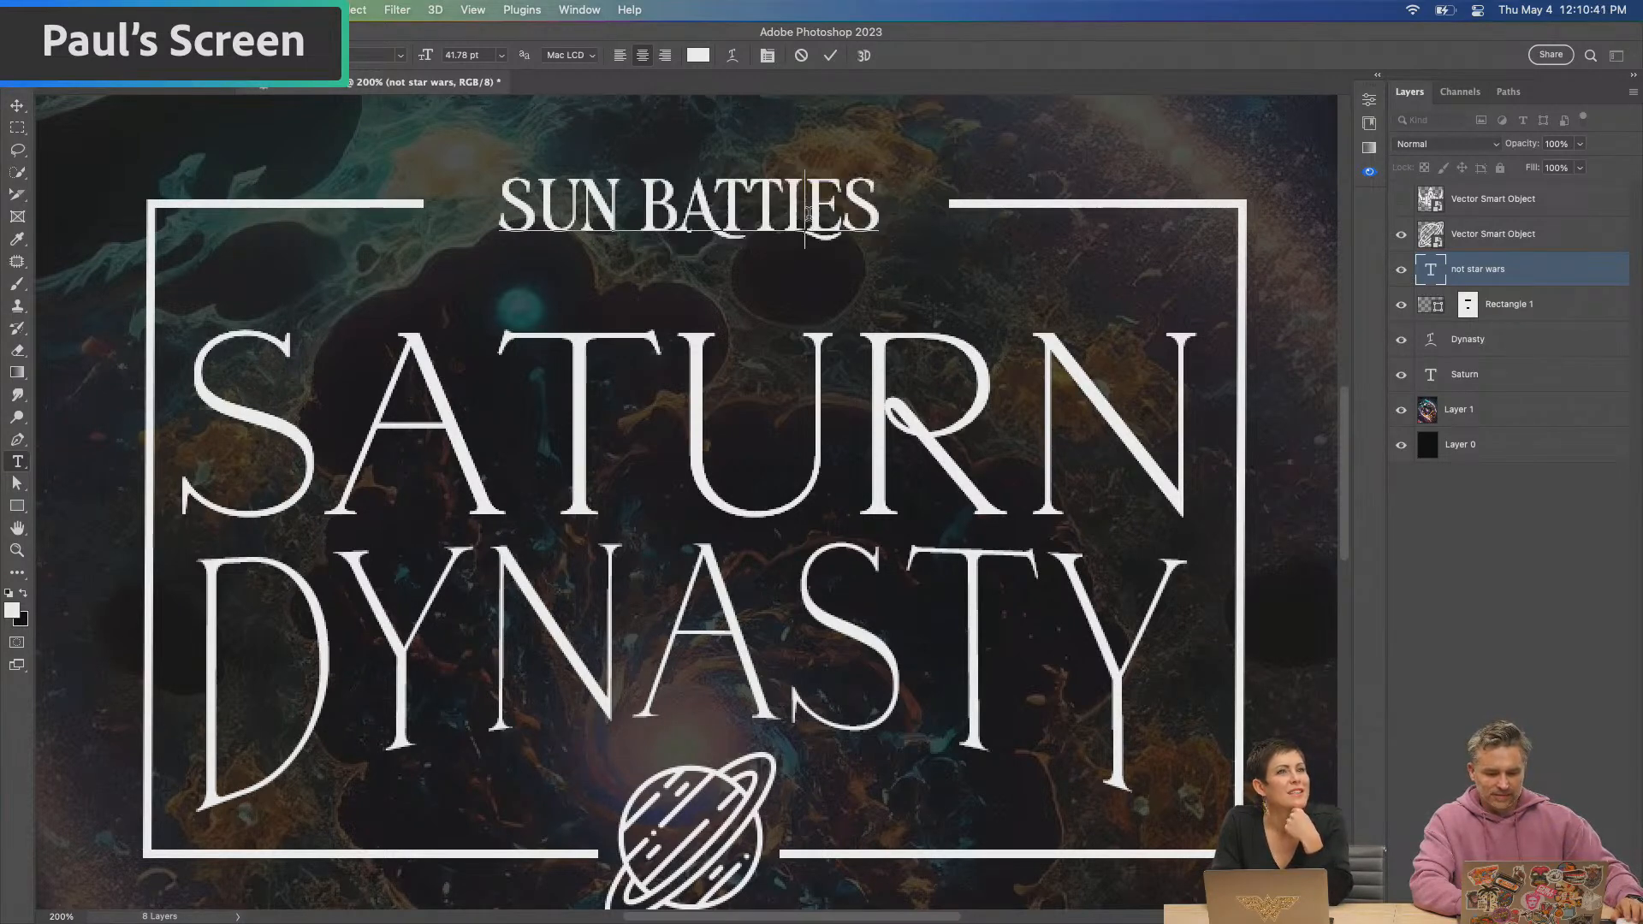
left_click(787, 207, "shift")
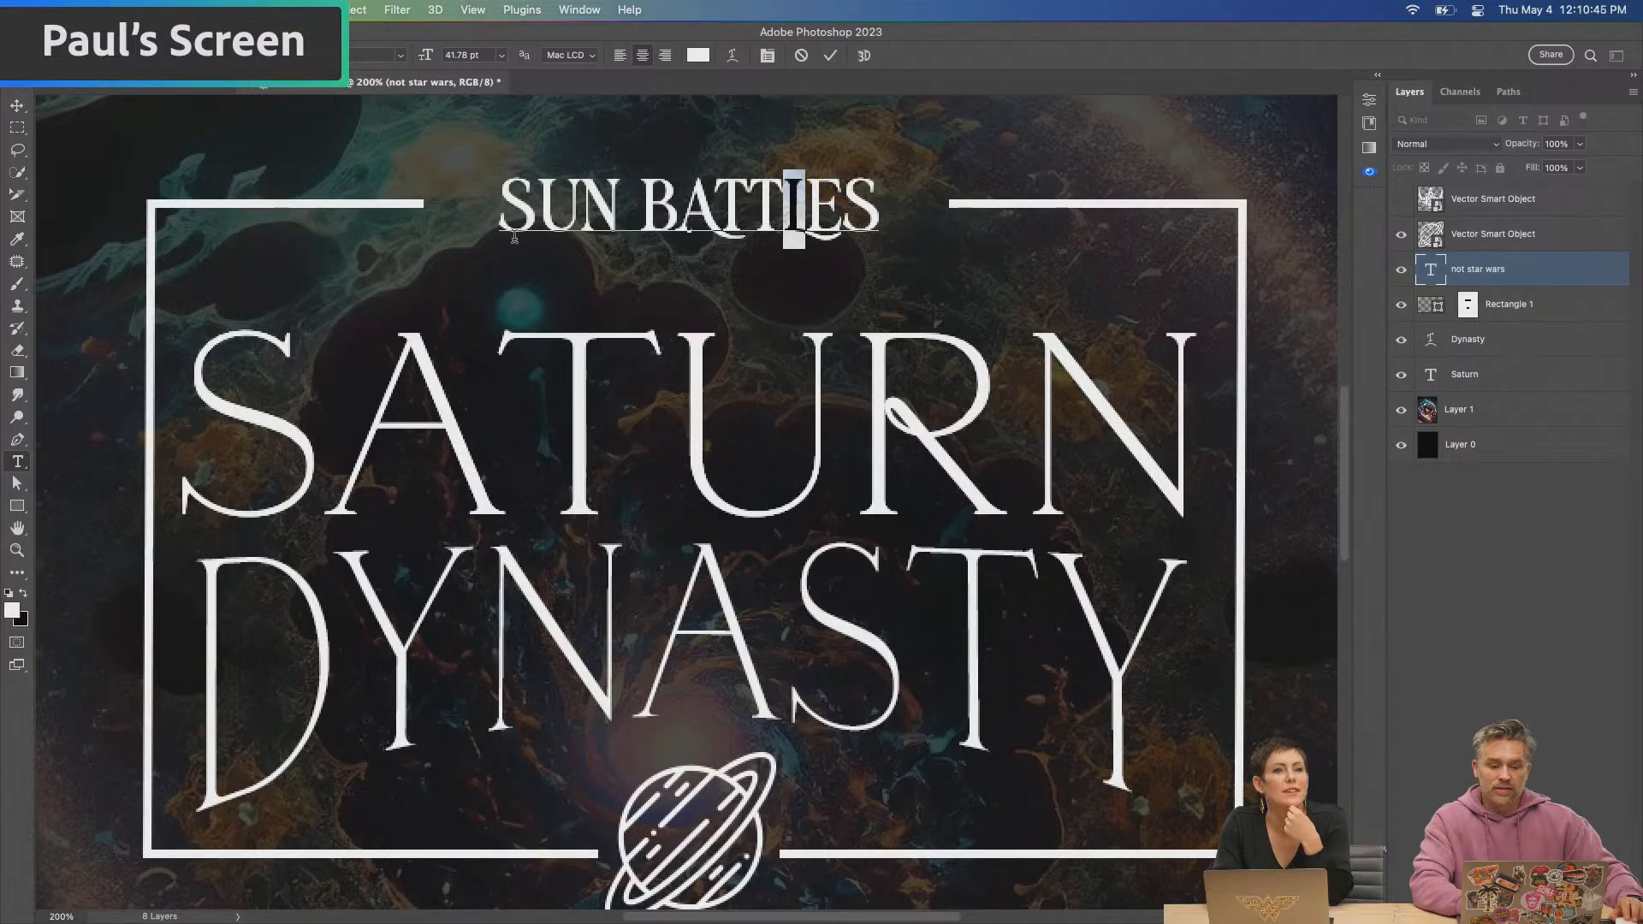
left_click(662, 197)
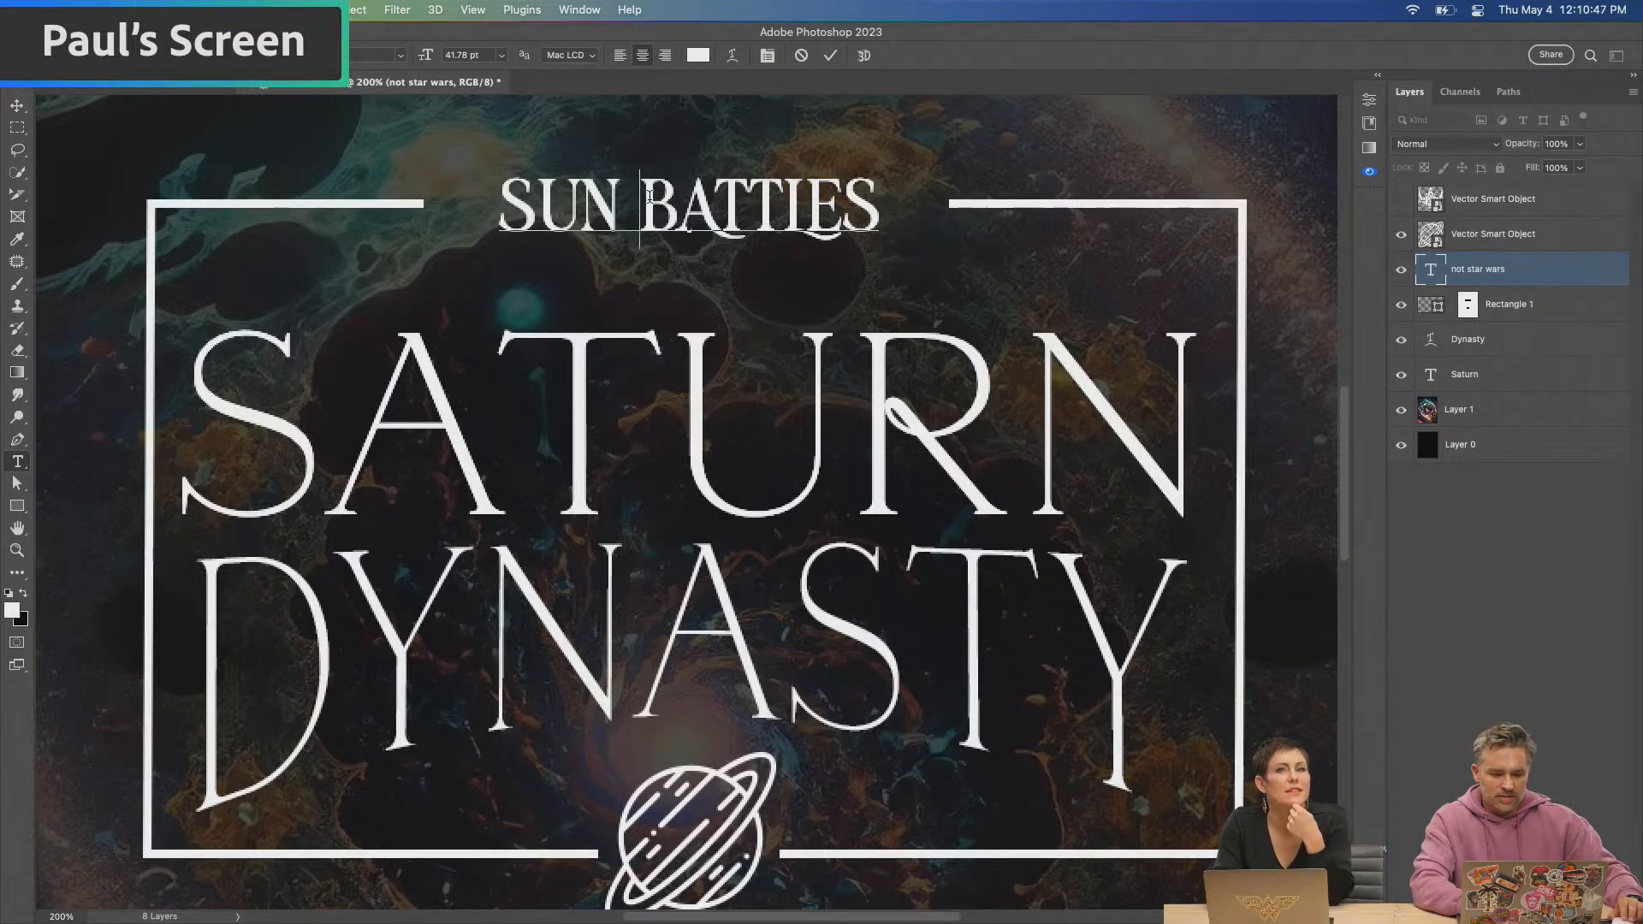
left_click_drag(647, 197, 968, 217)
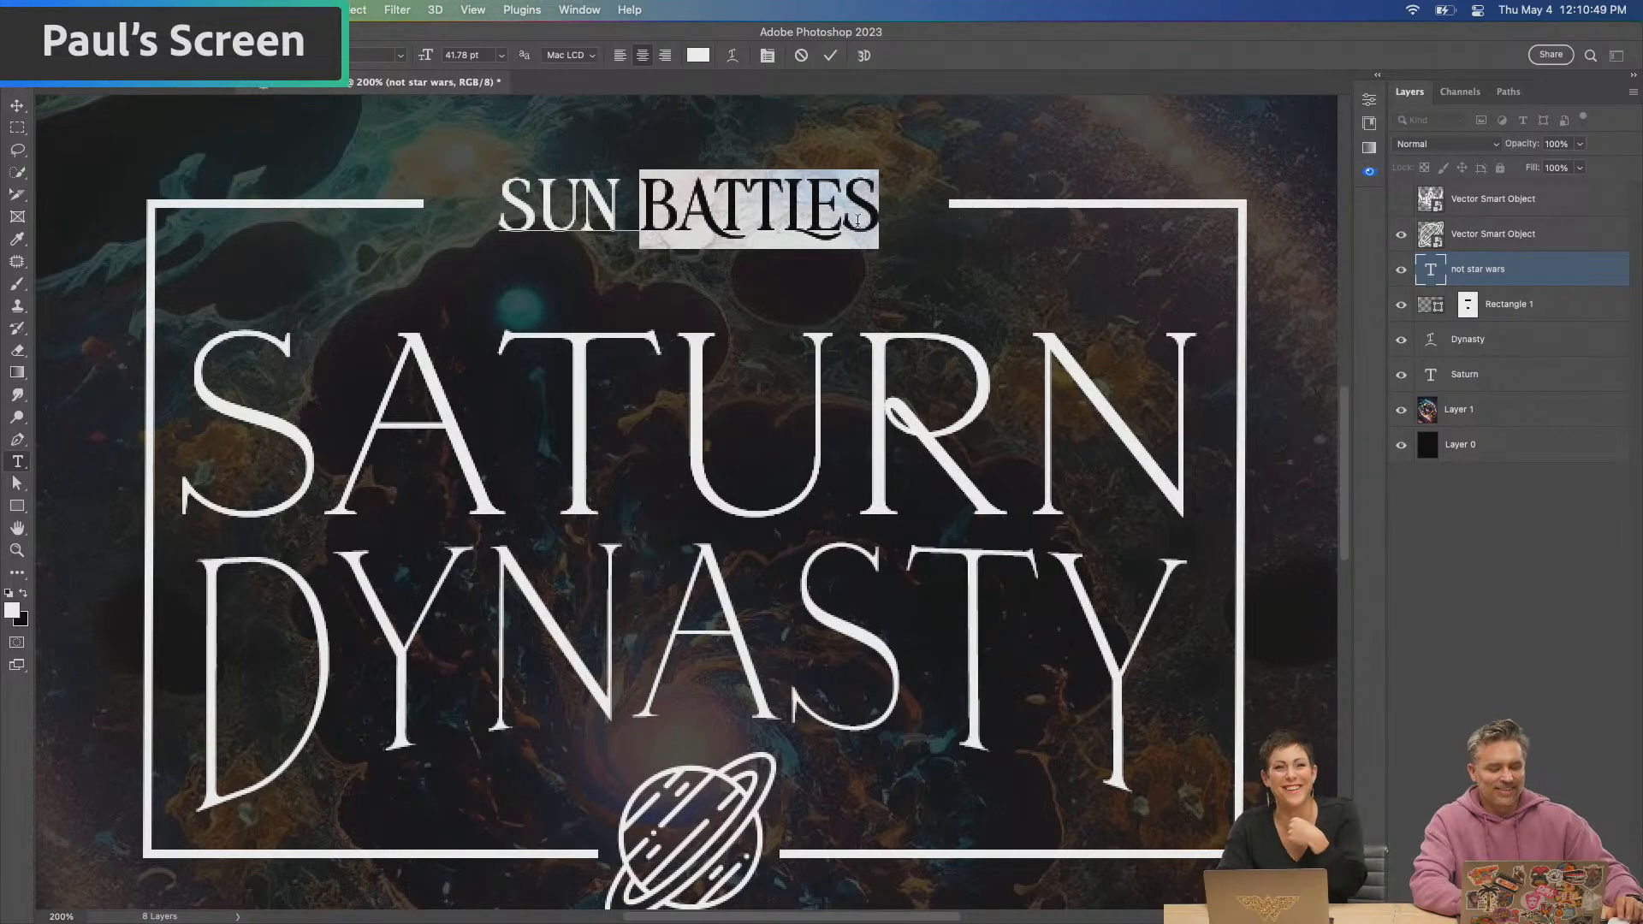
left_click(17, 127)
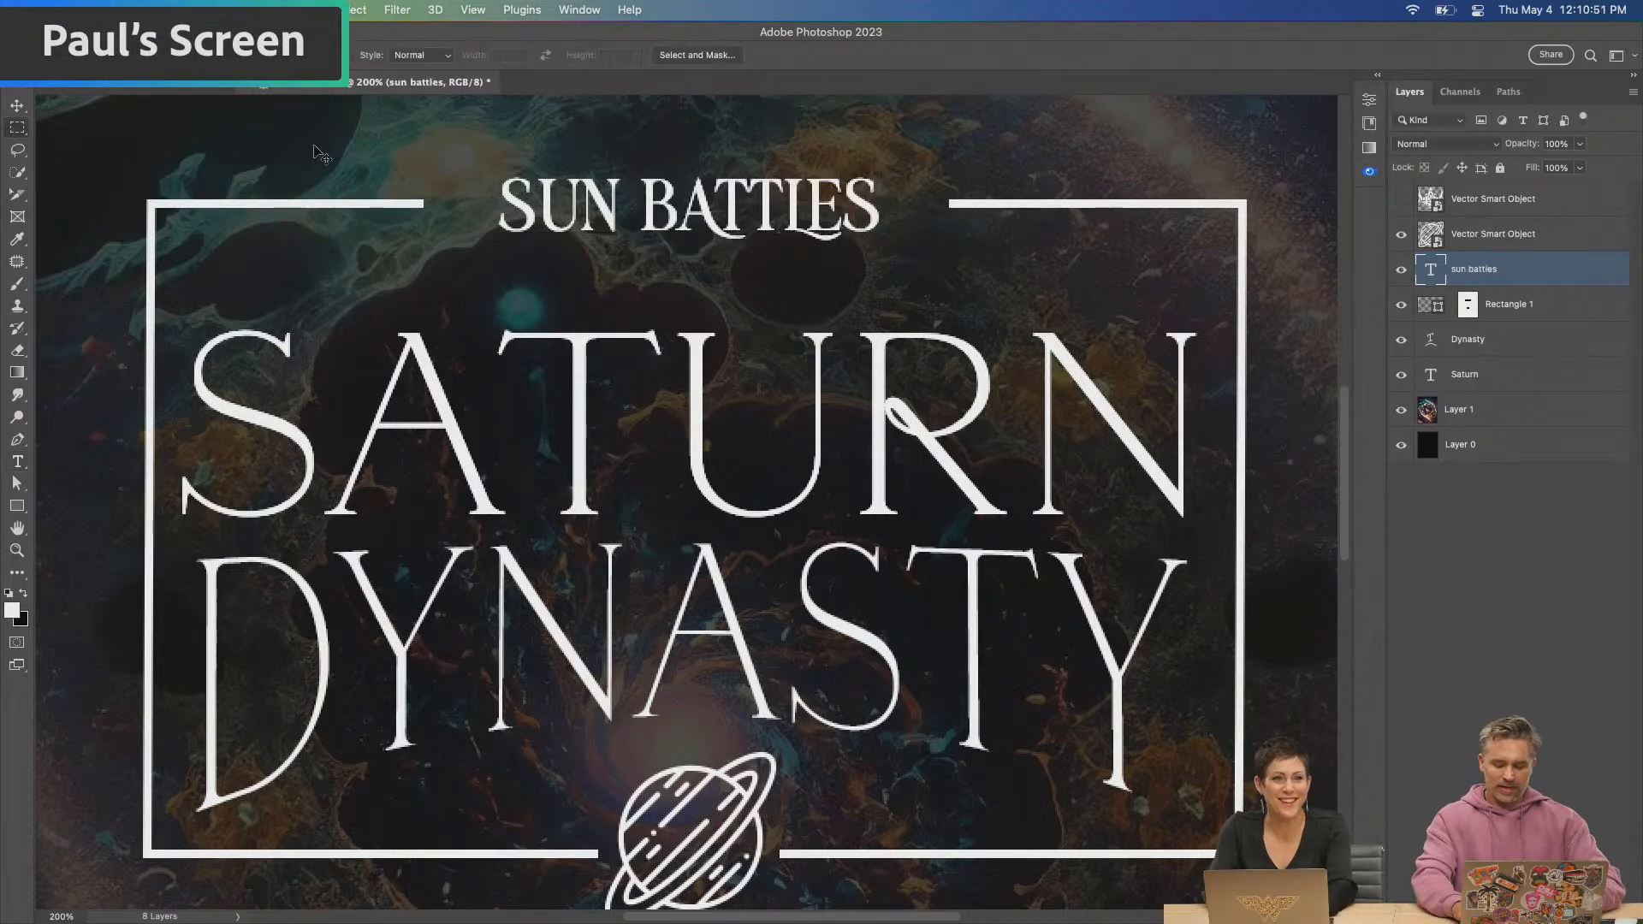
key("super+1")
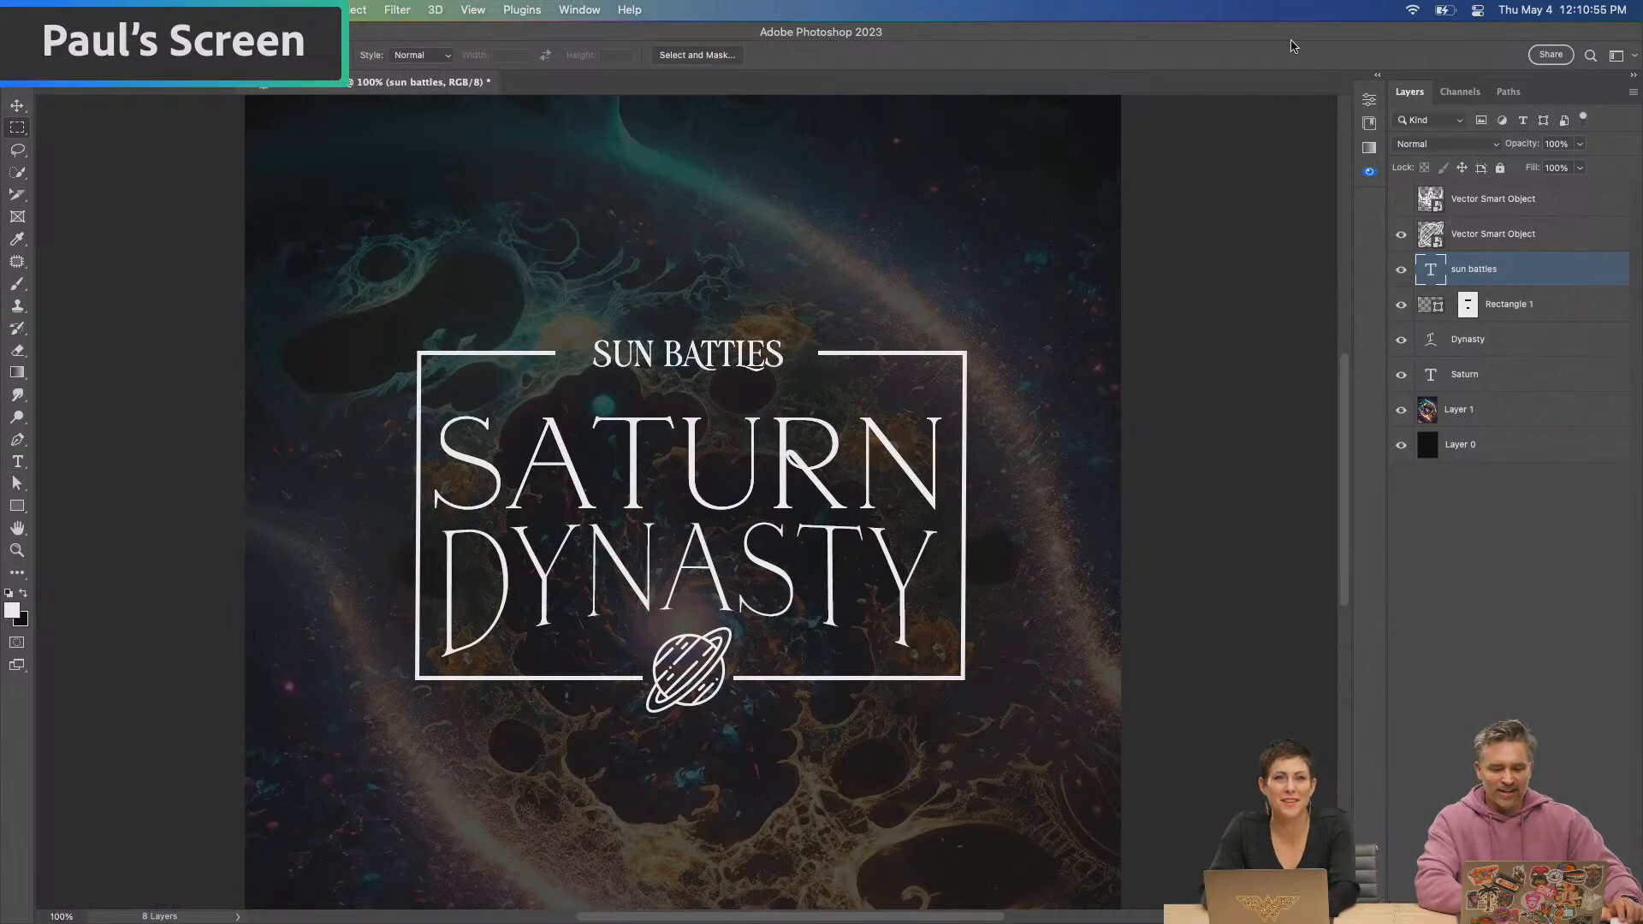
Select the L of "BATTLES" in the heading and bring up the font's glyphs in an enlarged view
left_click(1377, 76)
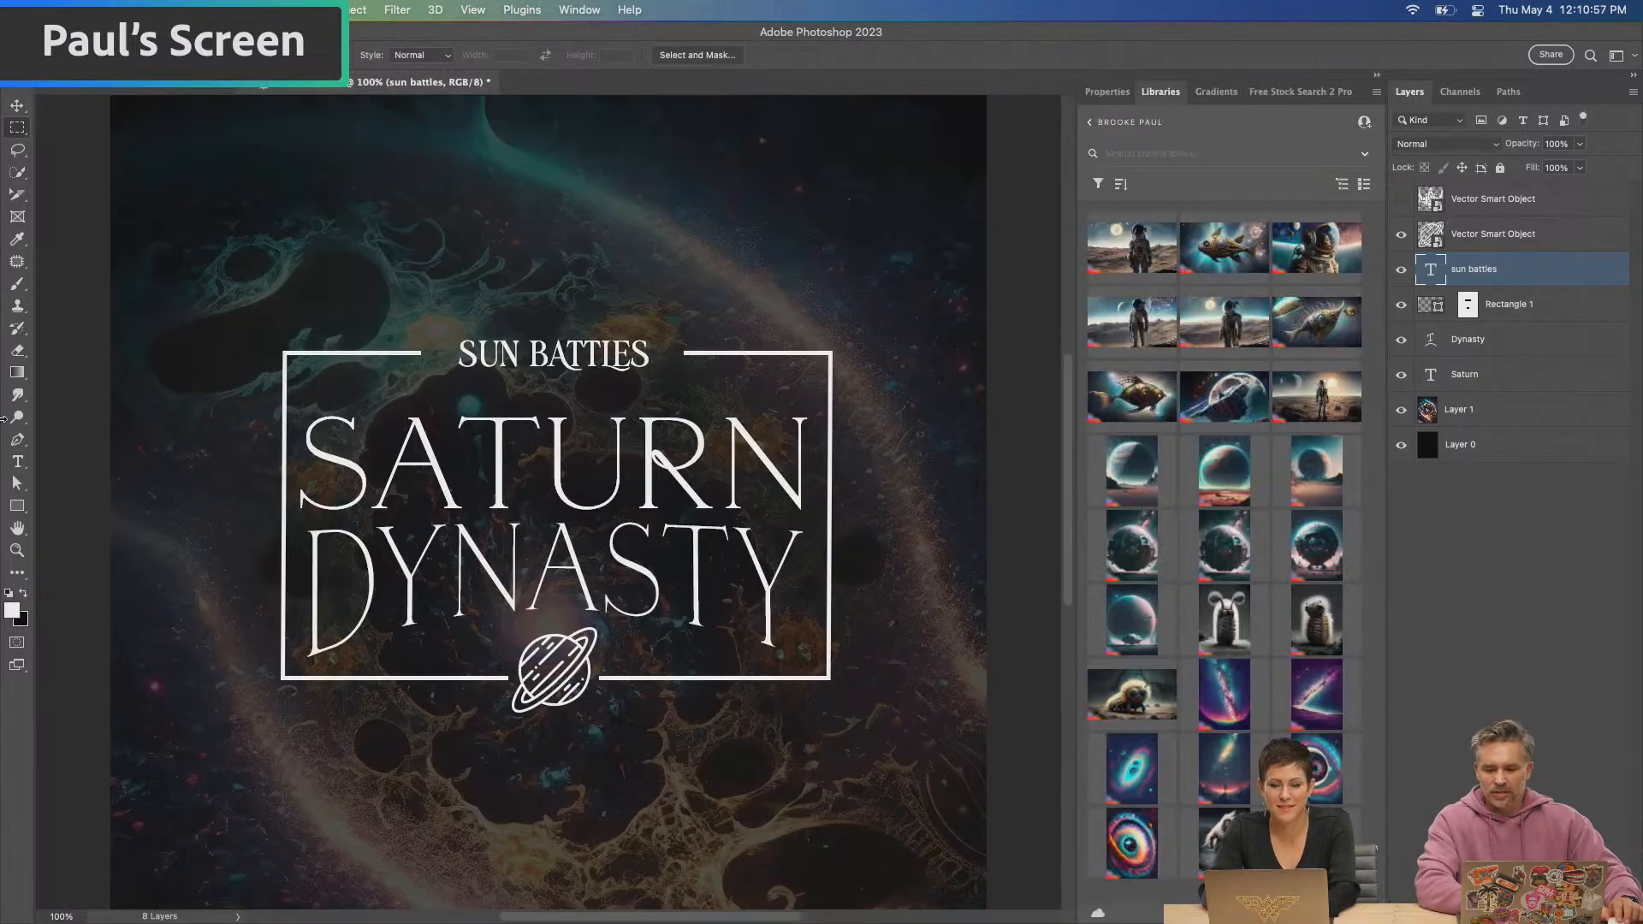
left_click(17, 461)
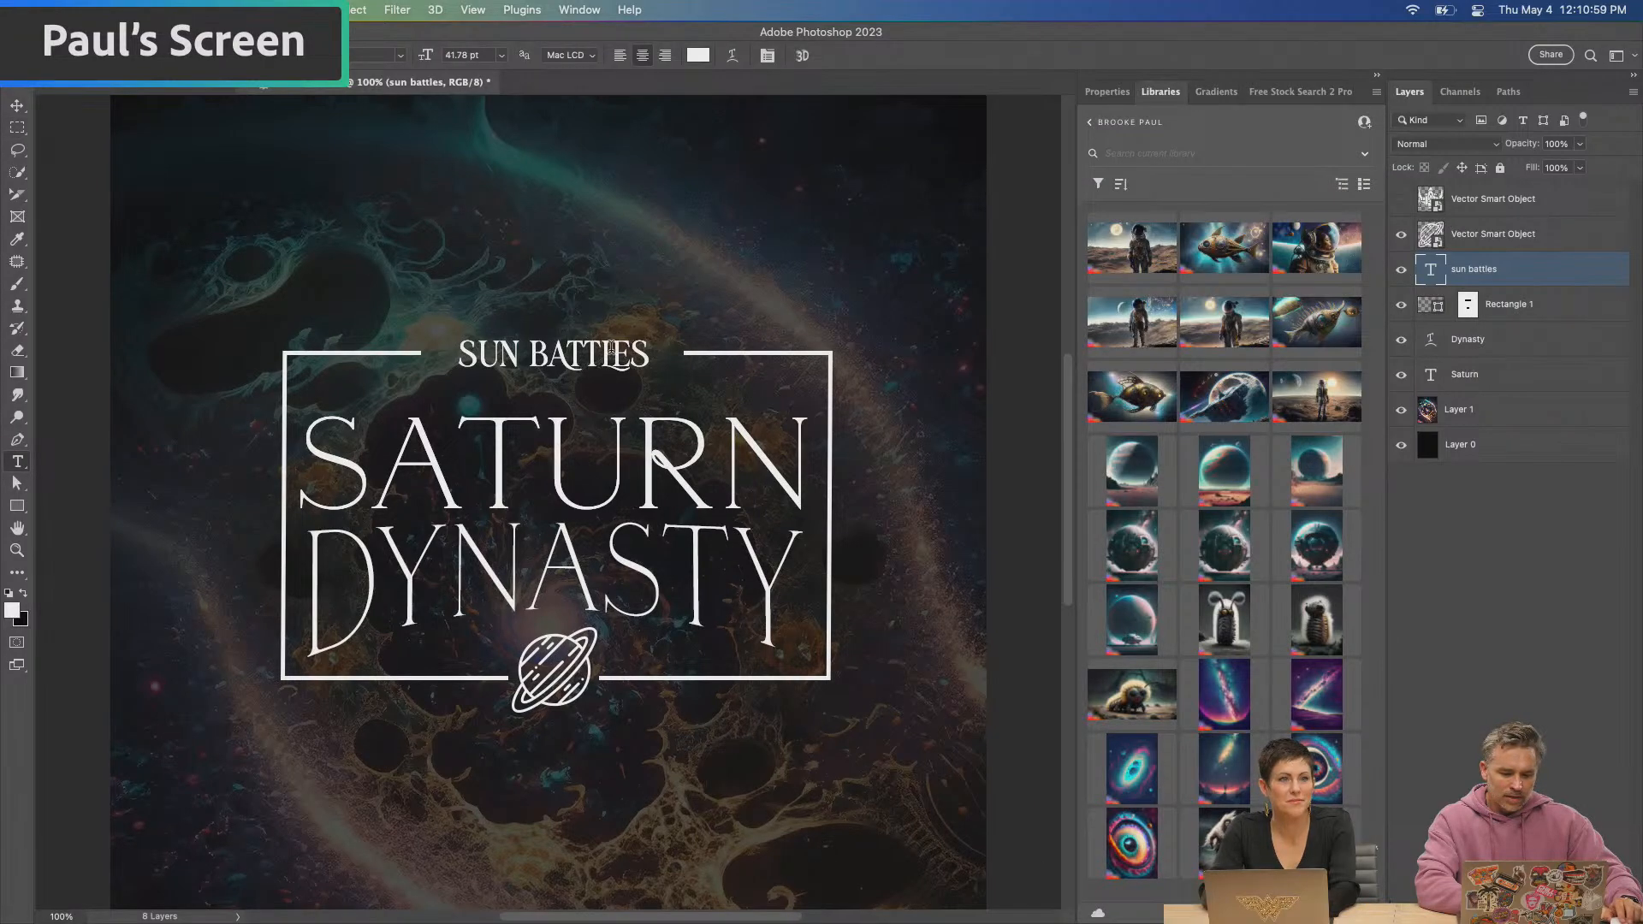
left_click(607, 350)
left_click(580, 7)
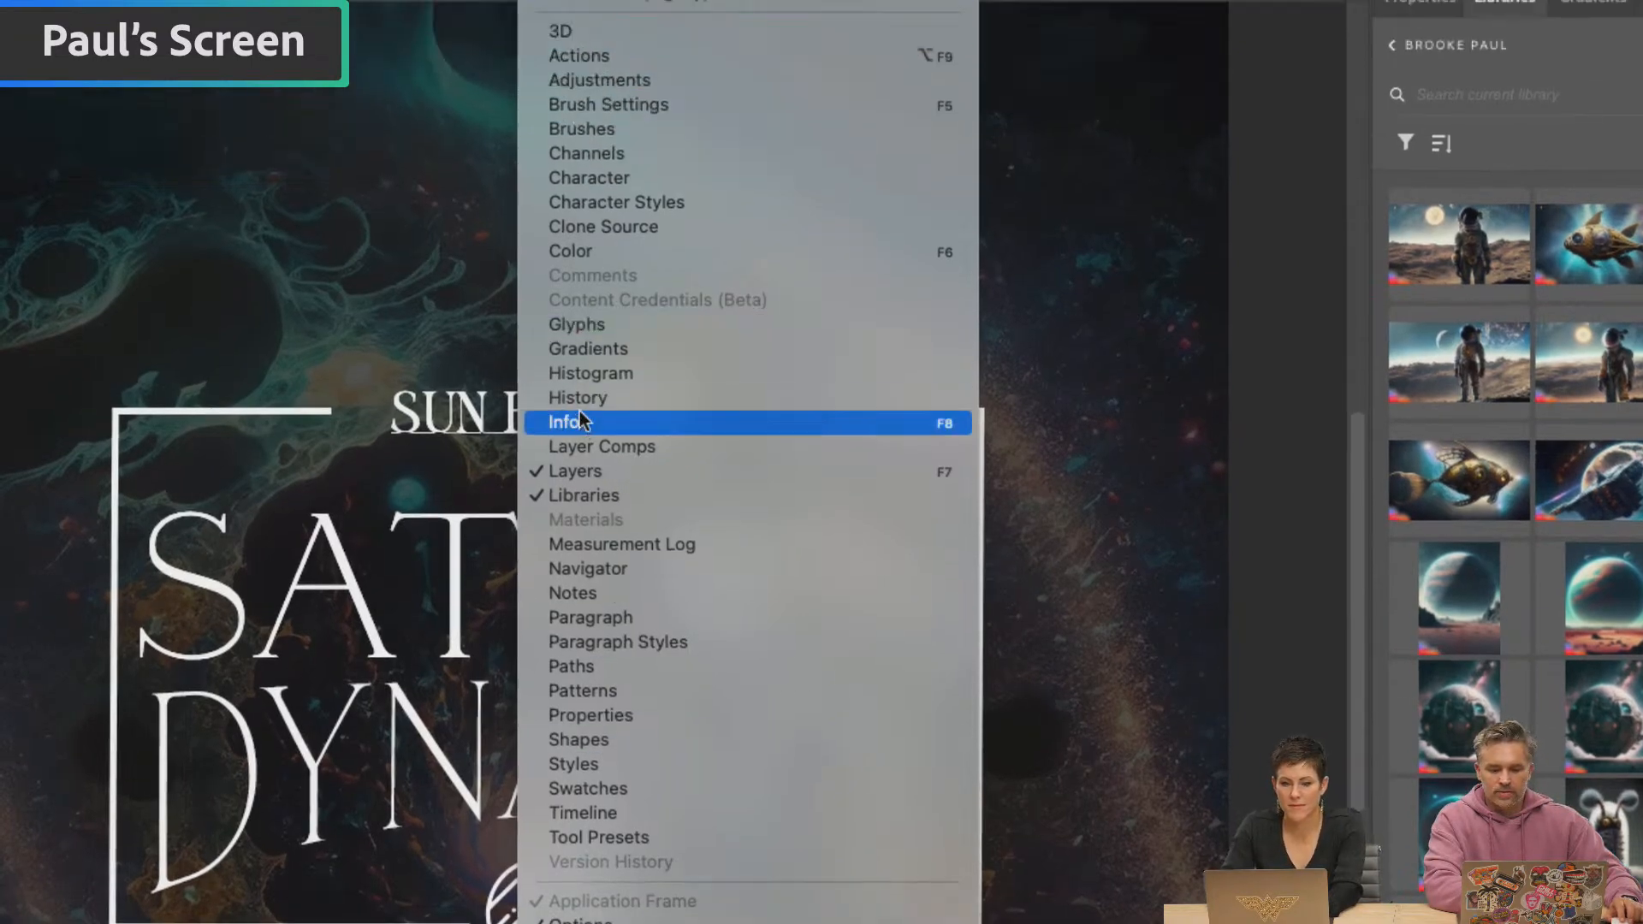
left_click(582, 324)
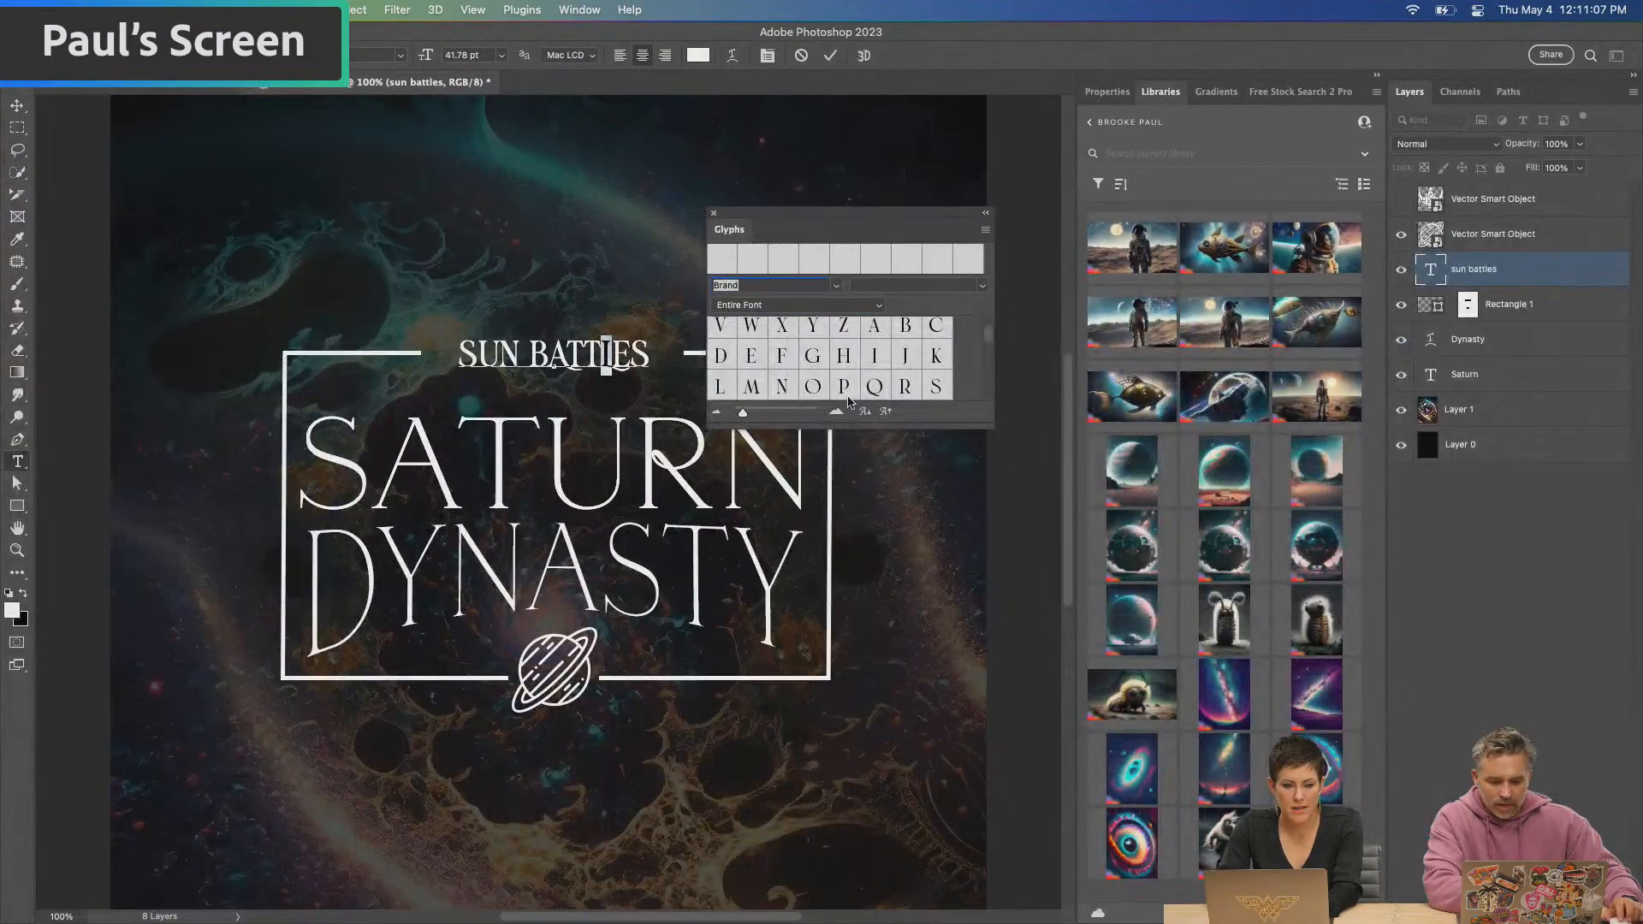
left_click_drag(849, 426, 808, 725)
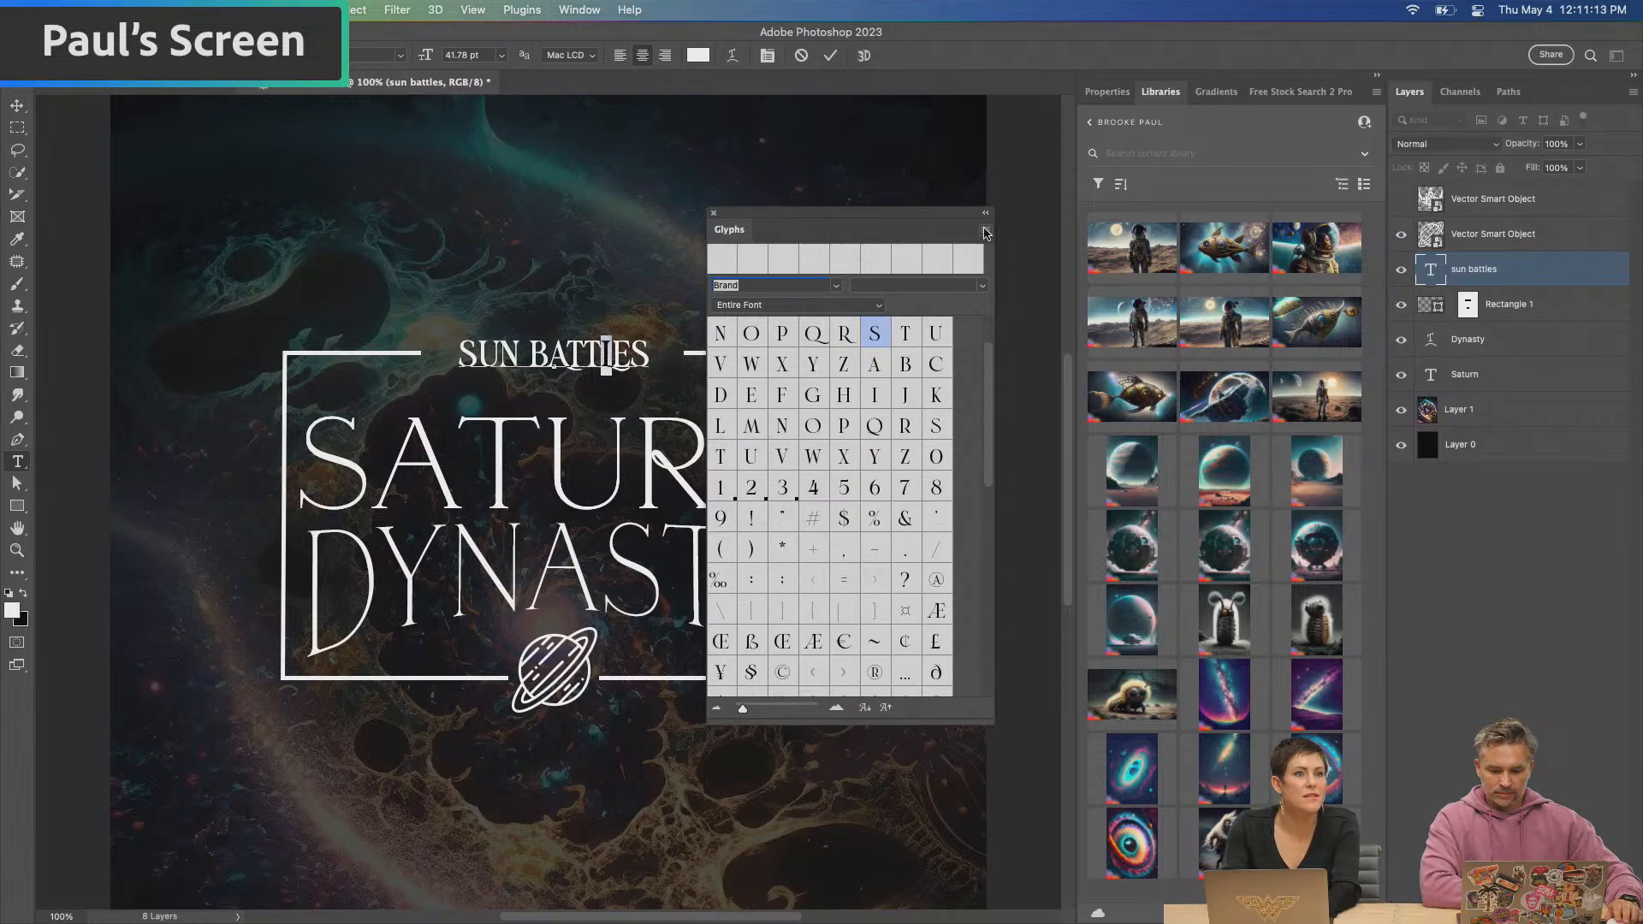
Limit the displayed glyphs to Alternates For Selection and move the glyph window clear of the heading
left_click(984, 232)
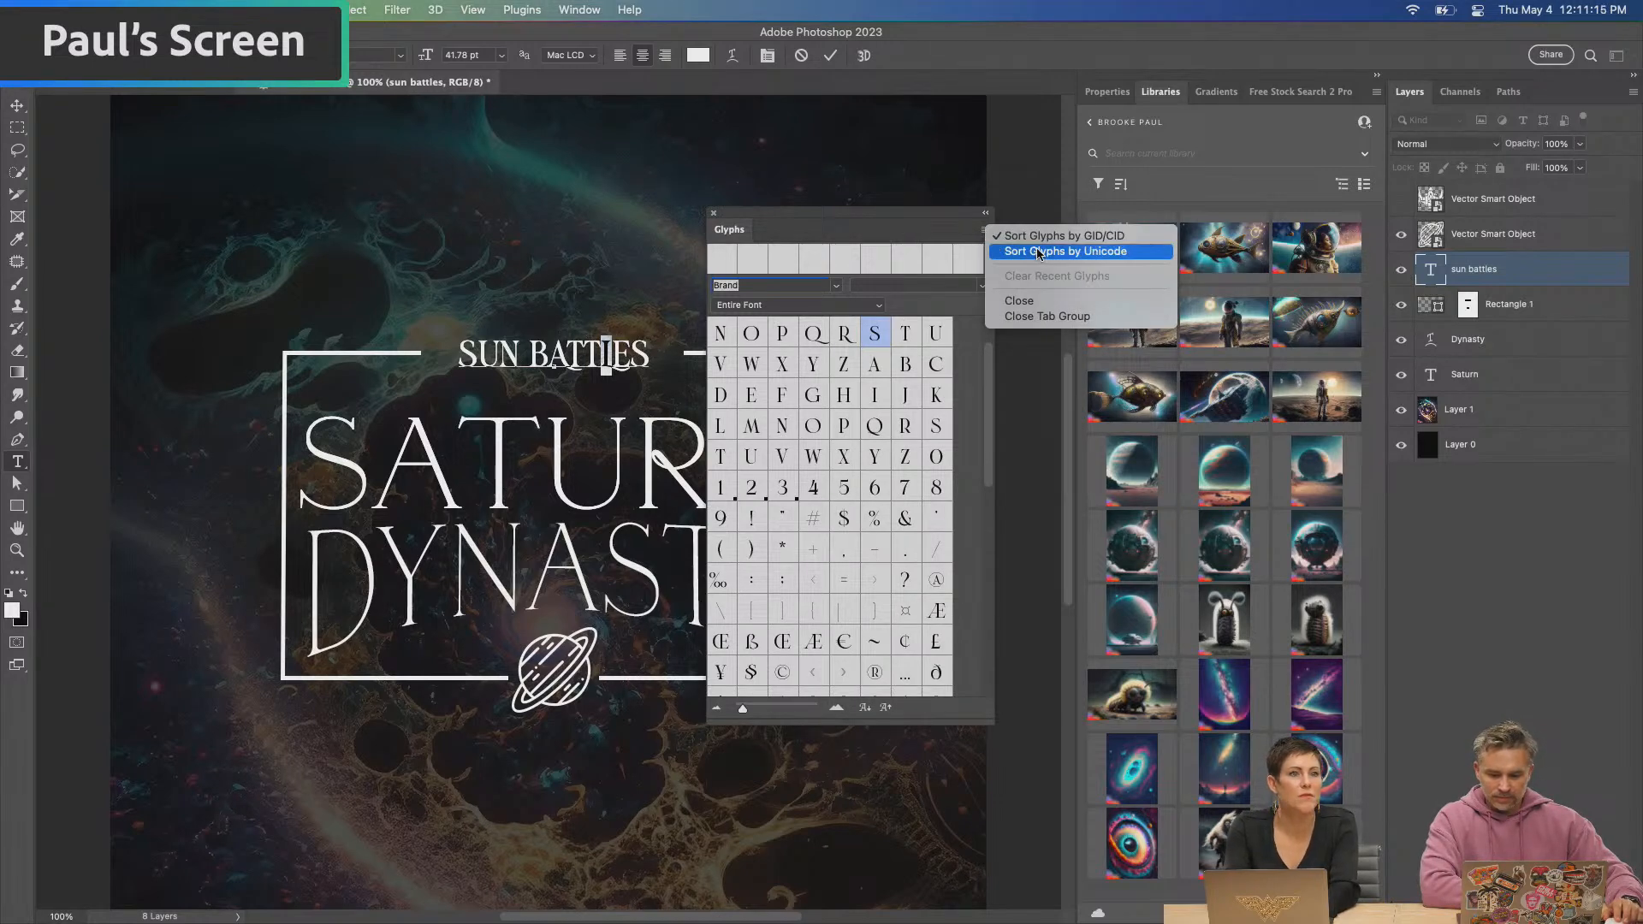
left_click(782, 307)
left_click(778, 304)
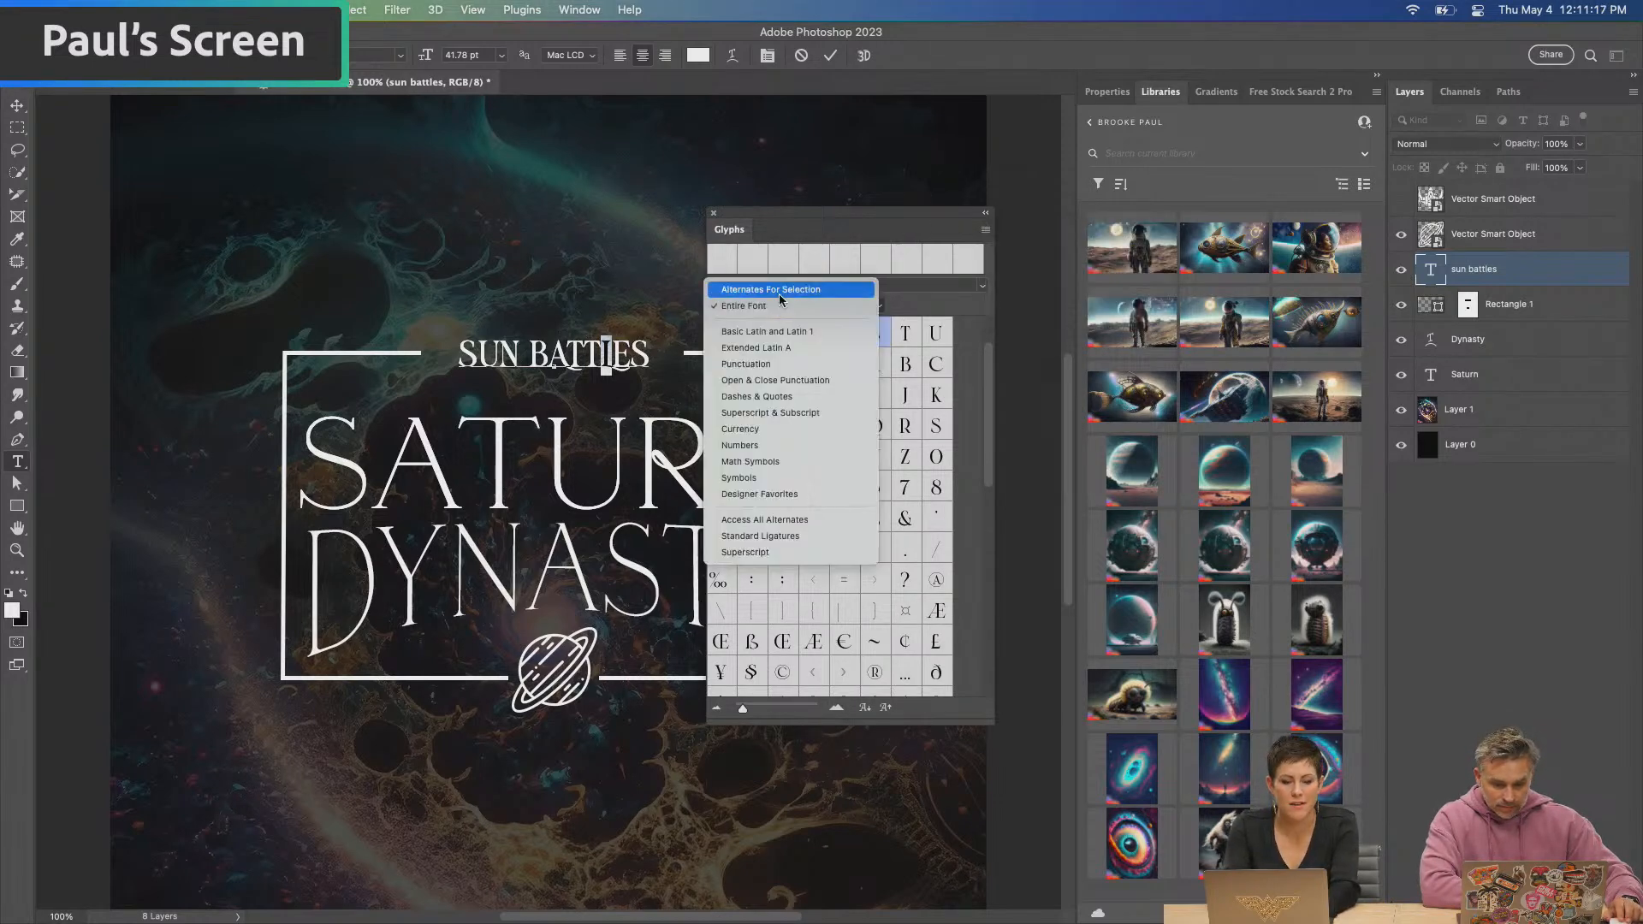
left_click(778, 290)
left_click_drag(763, 213, 860, 210)
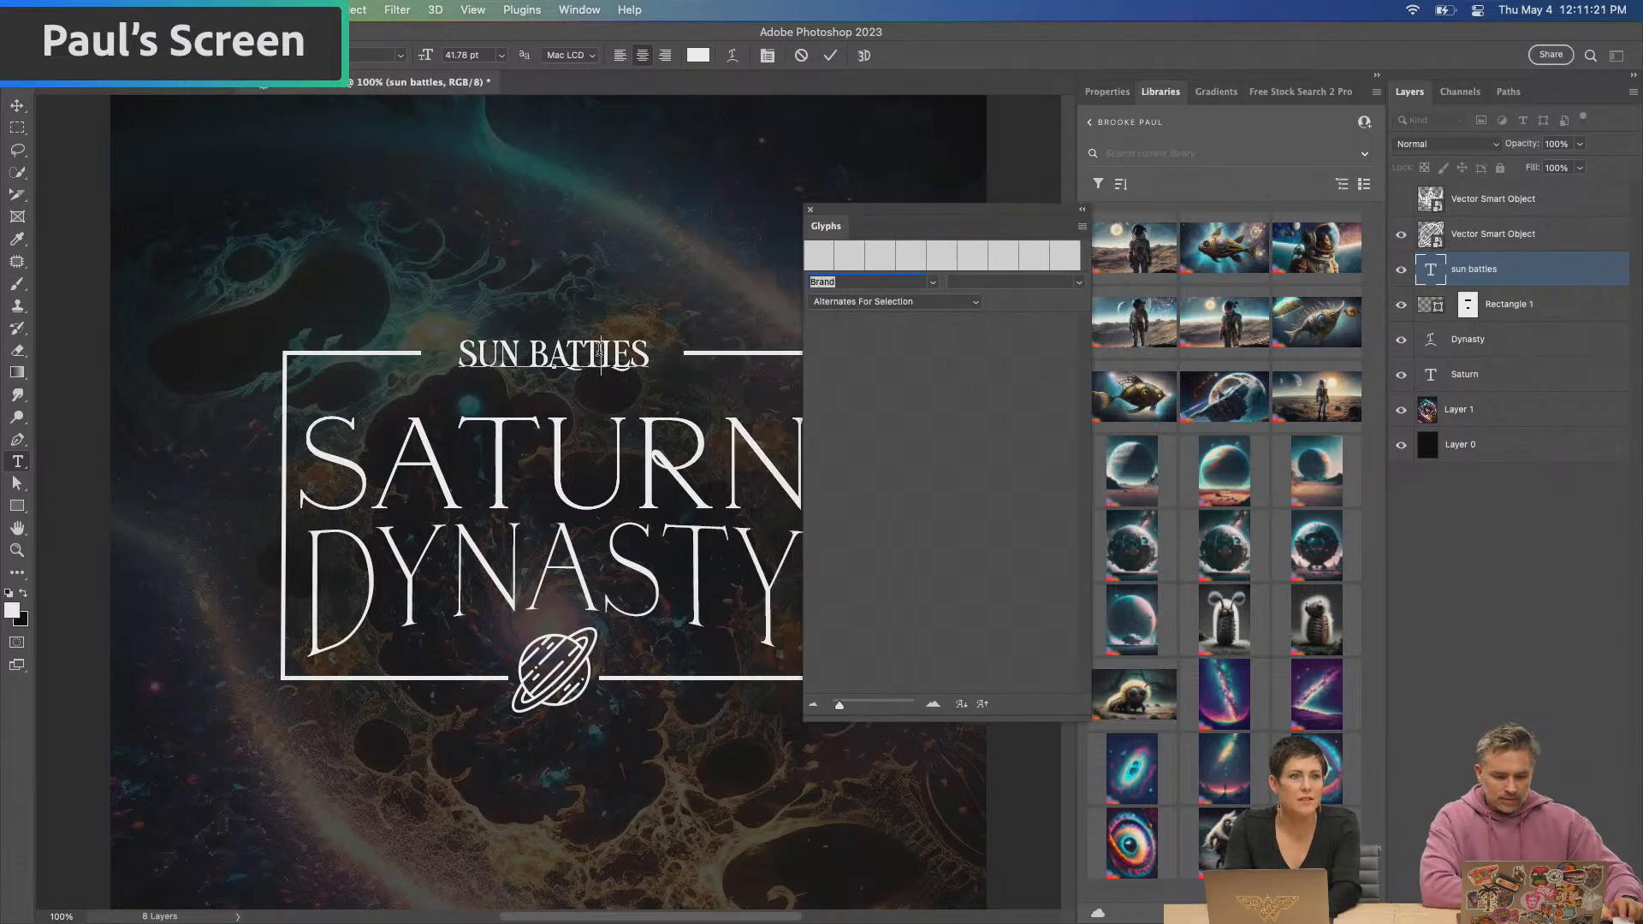
triple_click(604, 354)
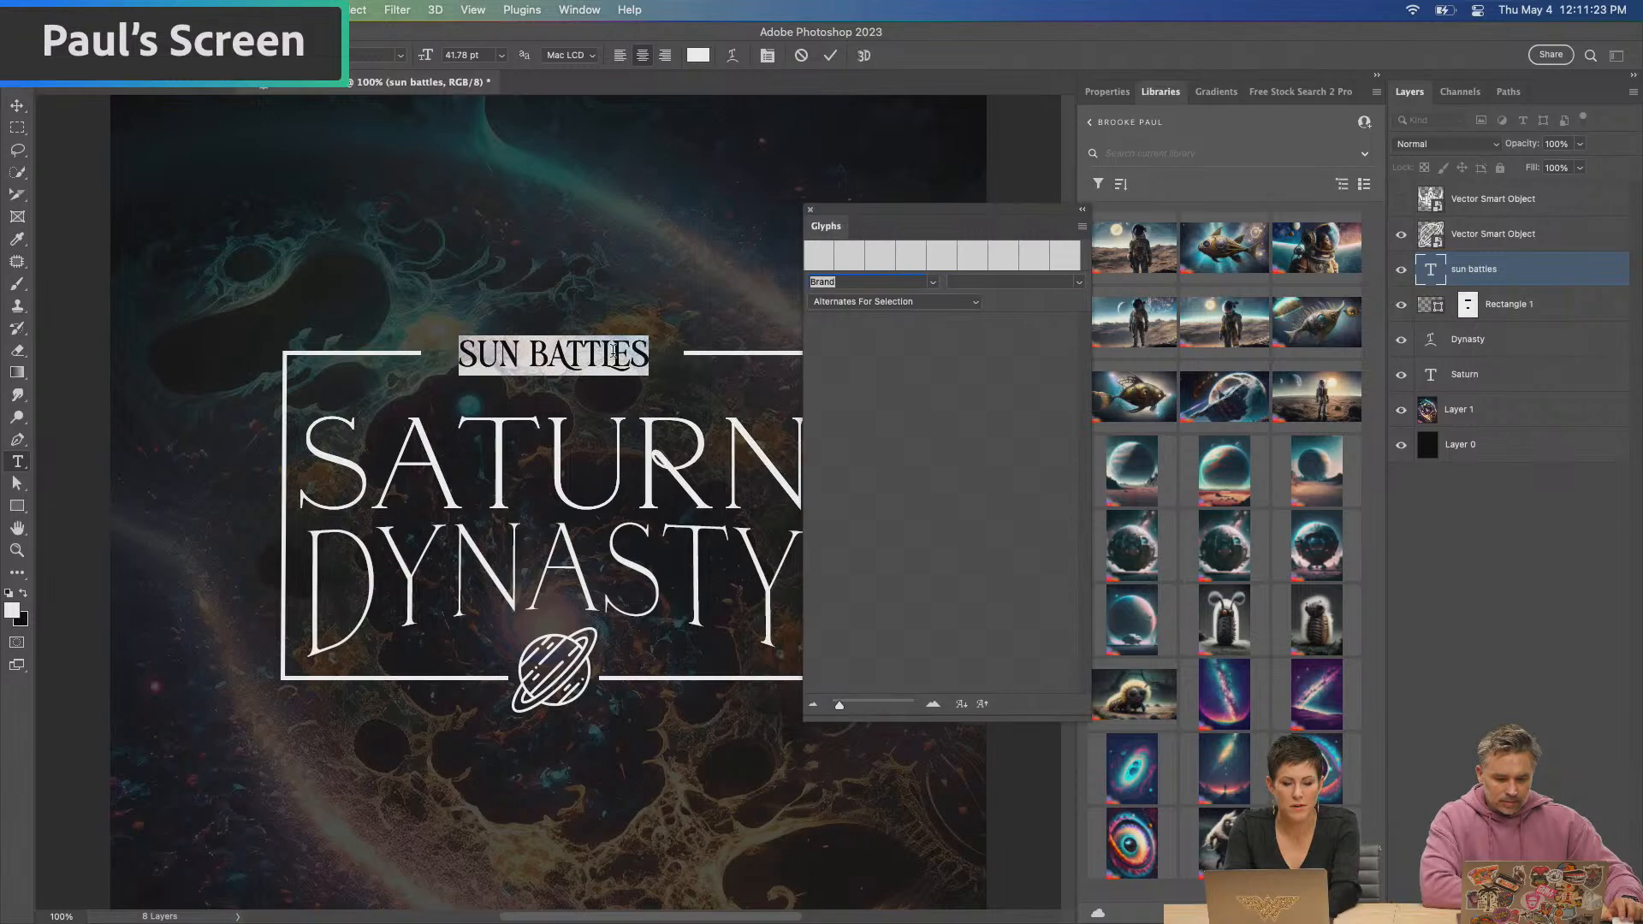
left_click(613, 351)
double_click(613, 351)
key("super+plus")
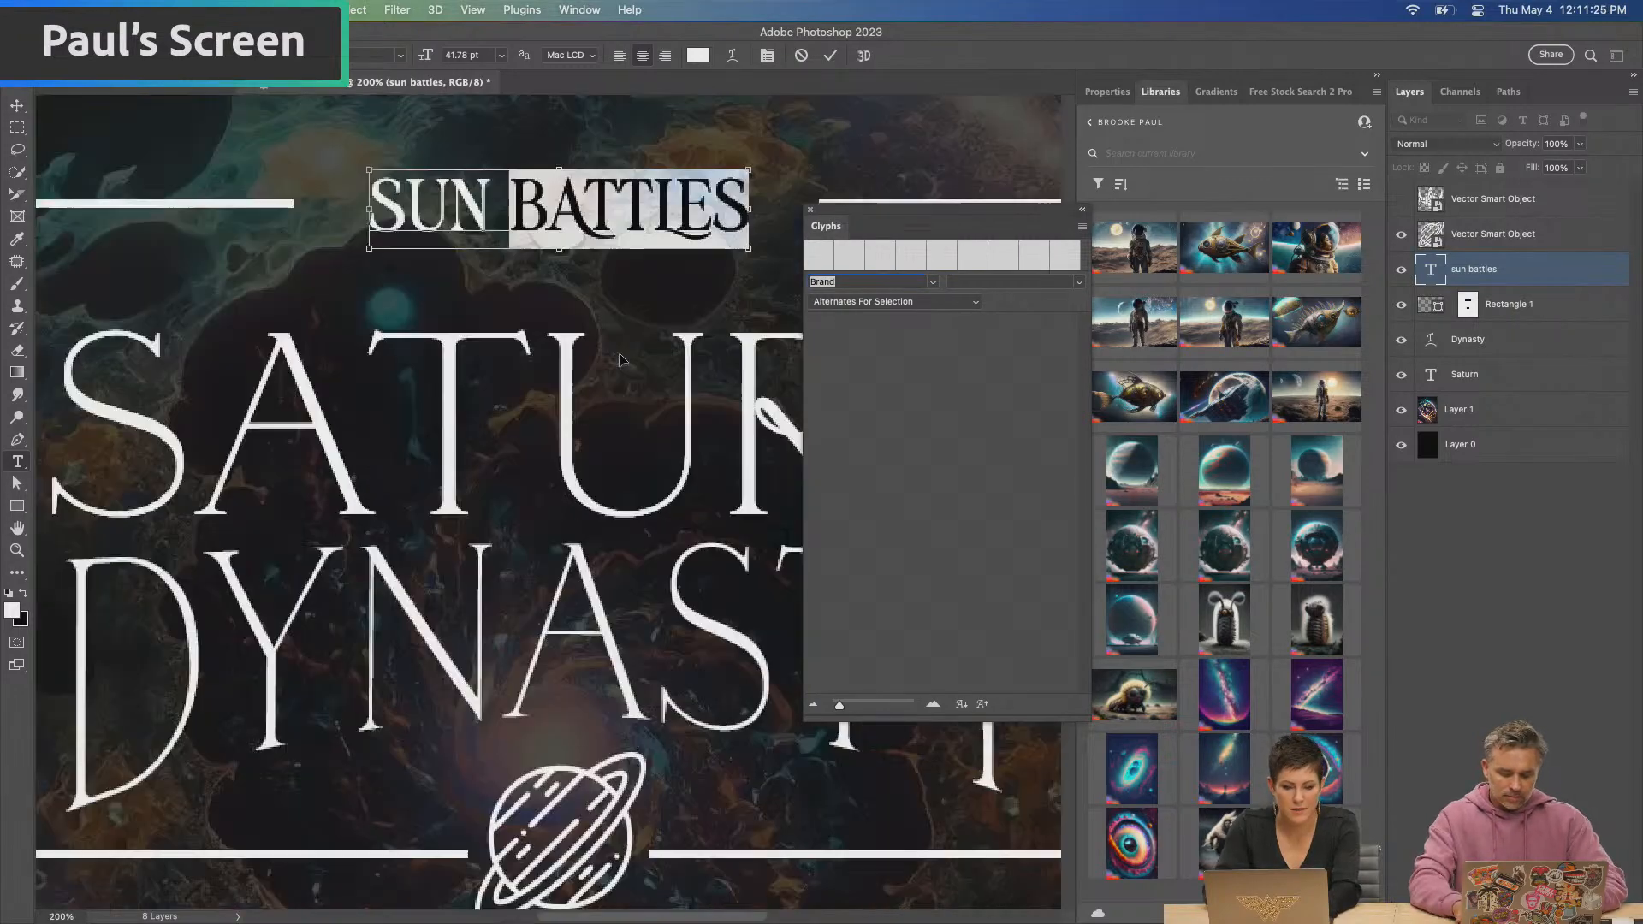
key("super+plus")
key("BackSpace")
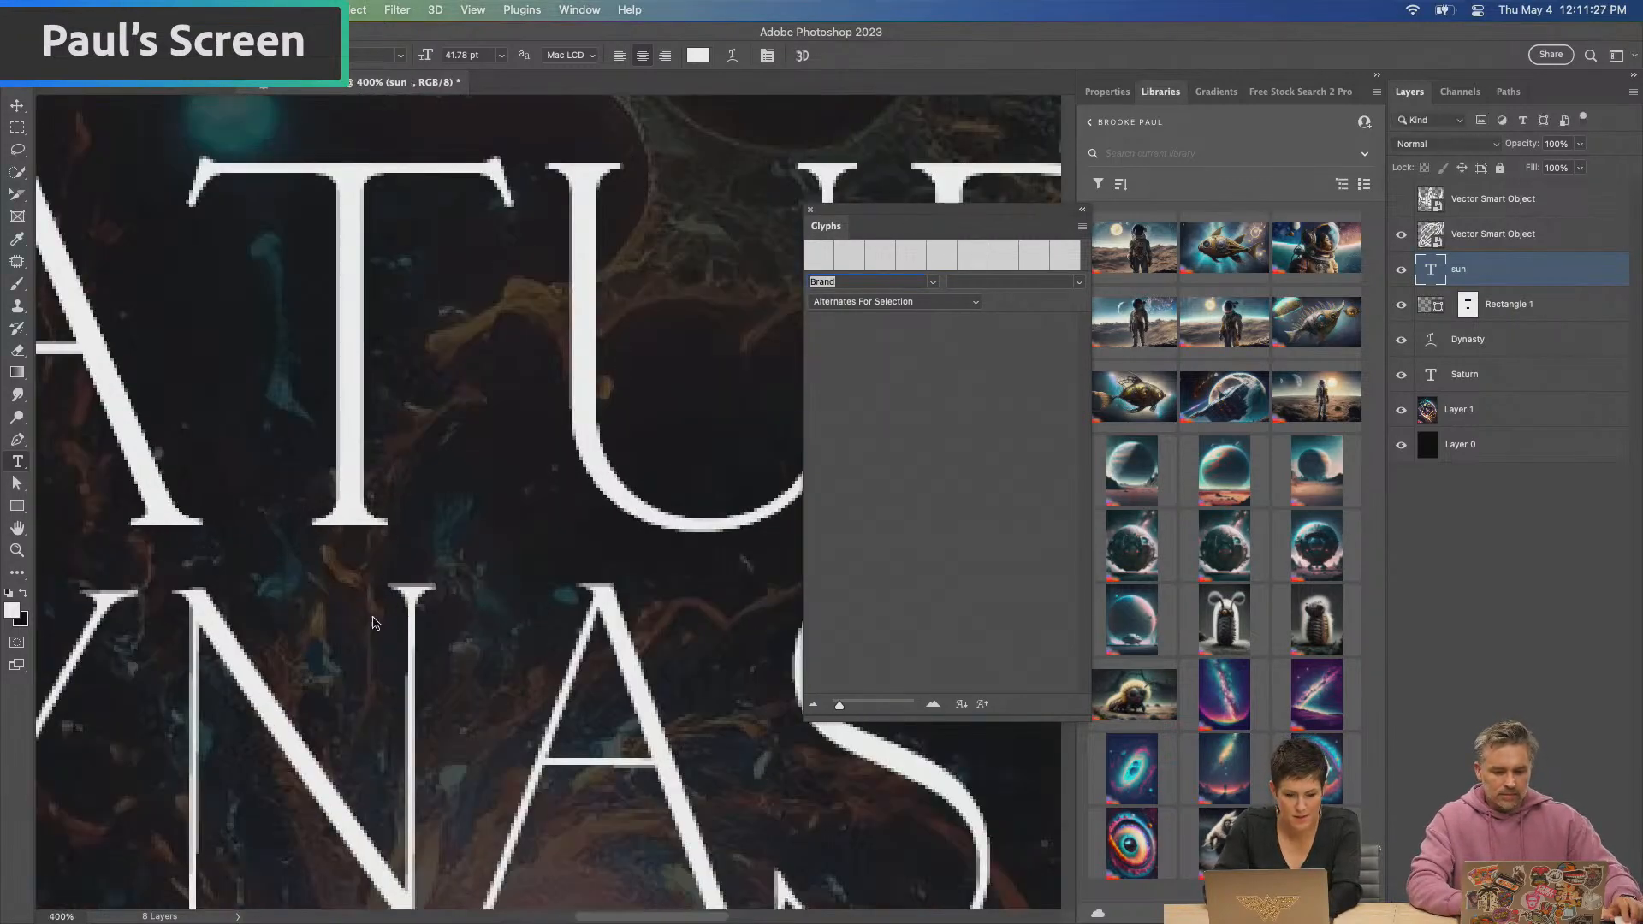
left_click(17, 105)
scroll(419, 563, "up", 5)
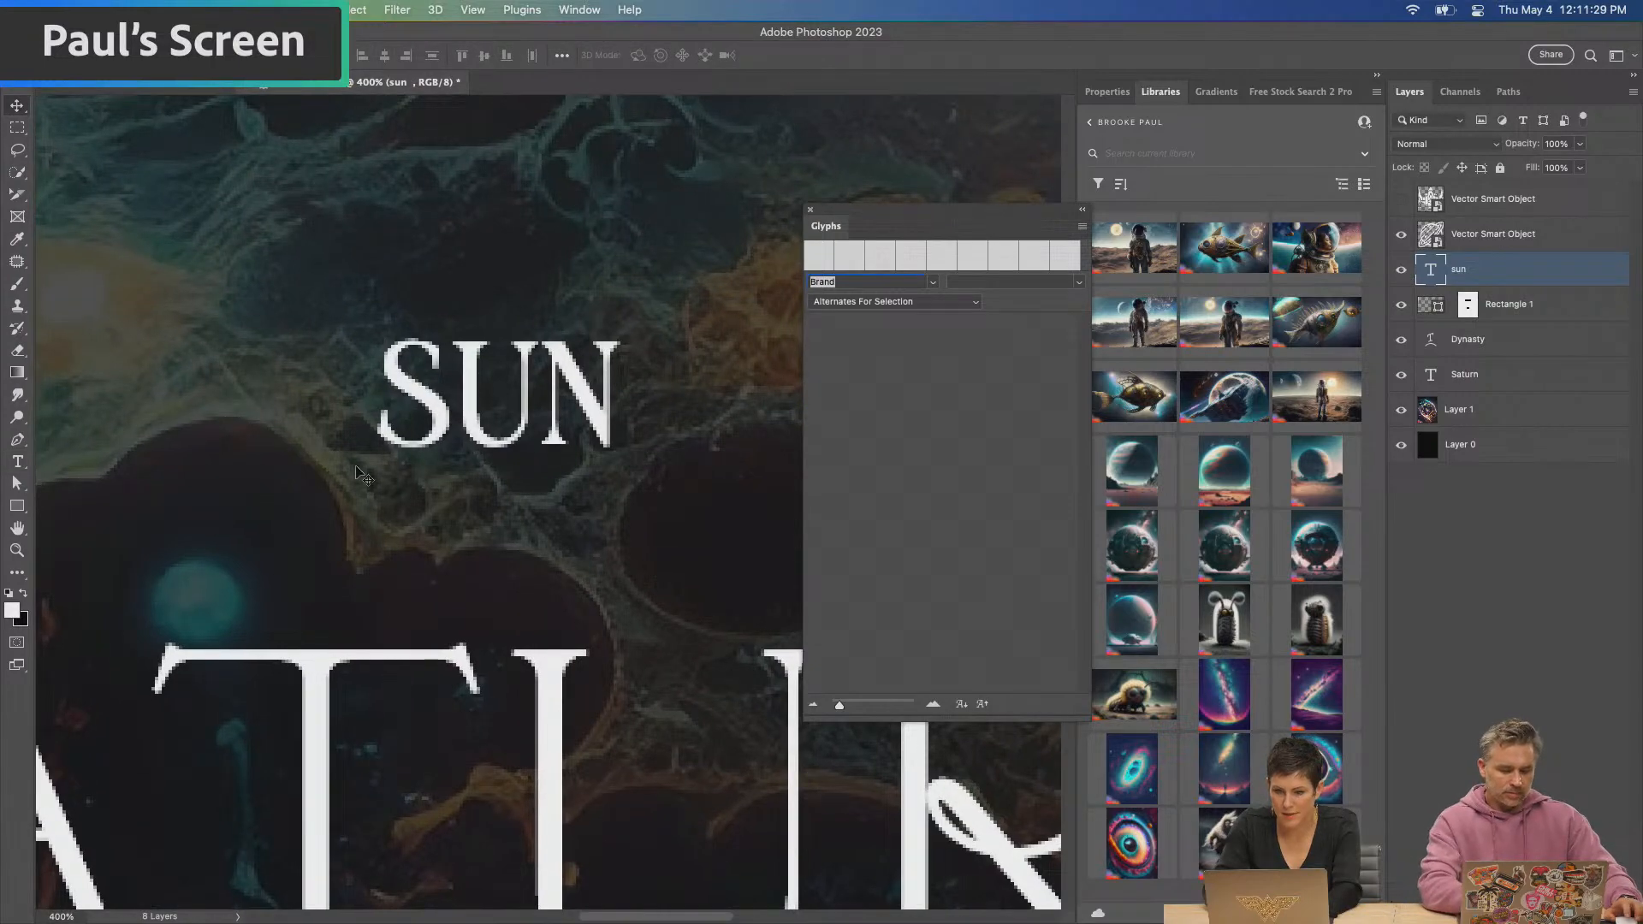
key("super+z")
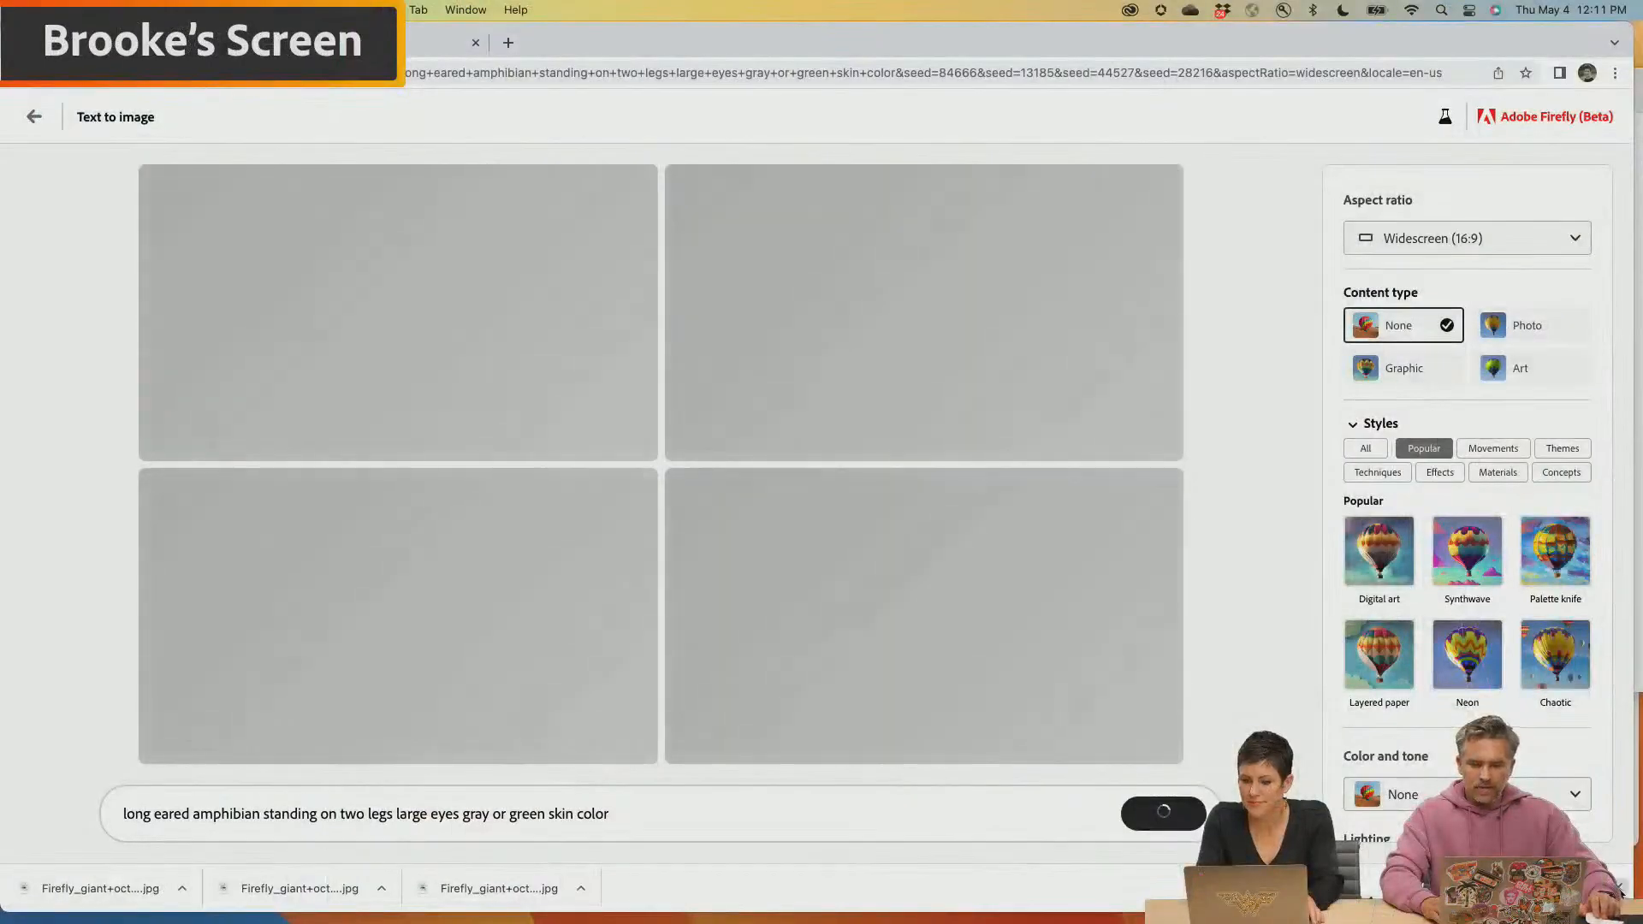
Reword the image prompt as "long eared amphibian with two legs large eyes pointy ears green skin color" and generate new images
left_click(1619, 888)
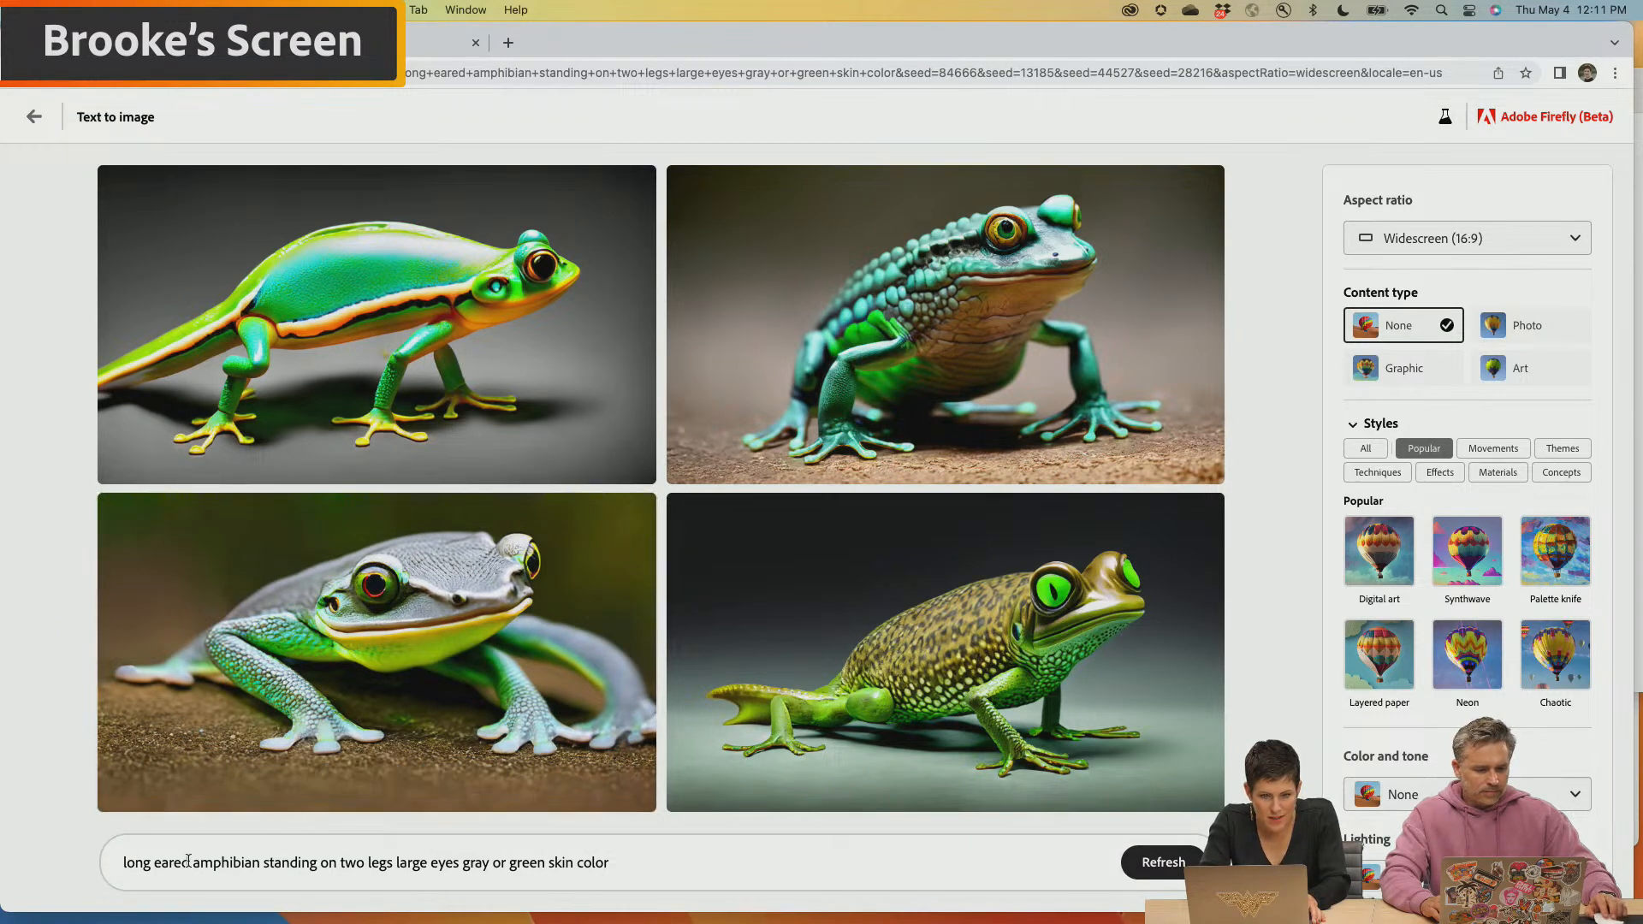
left_click_drag(264, 861, 337, 864)
type("with")
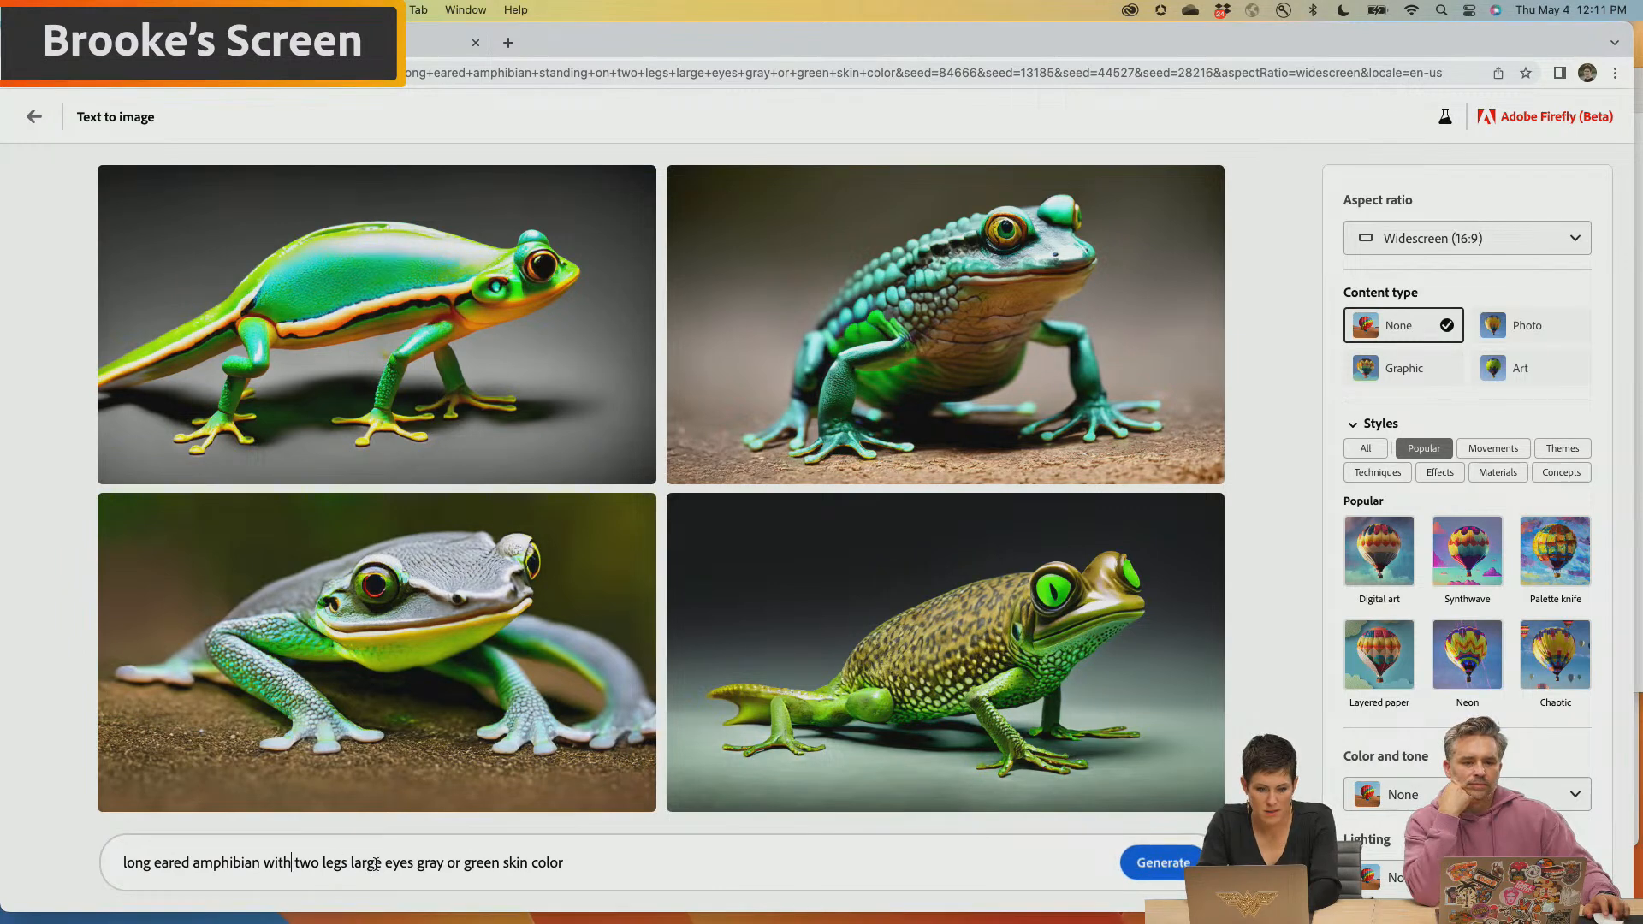
left_click(413, 862)
type("pointy ea")
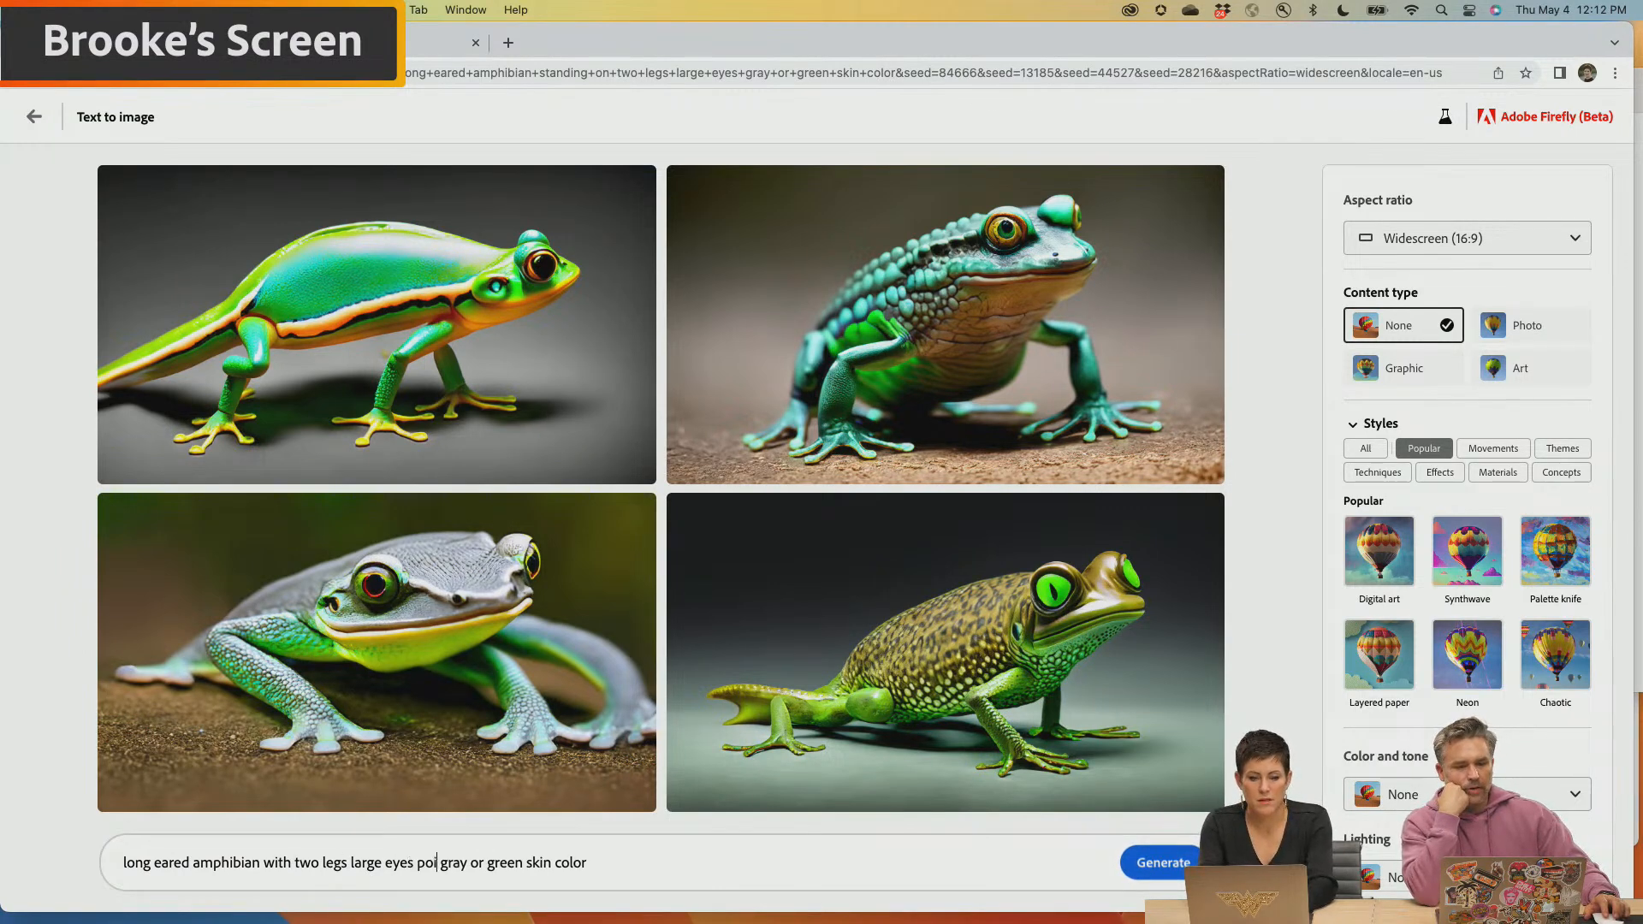
type("rs")
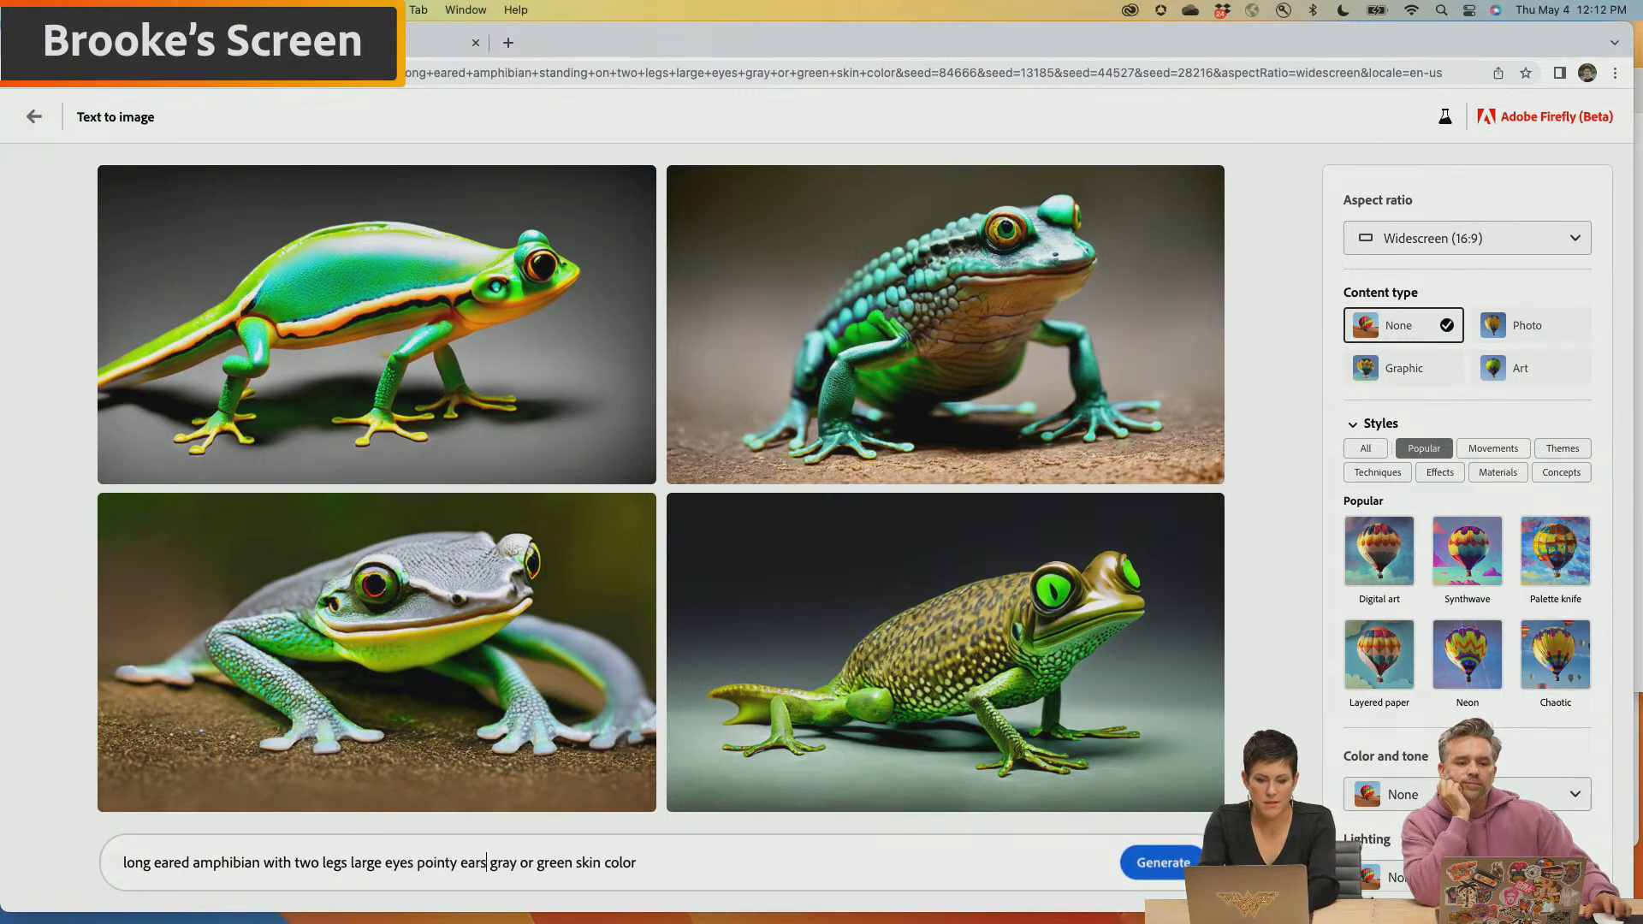
left_click_drag(488, 862, 530, 863)
key("BackSpace")
key("Return")
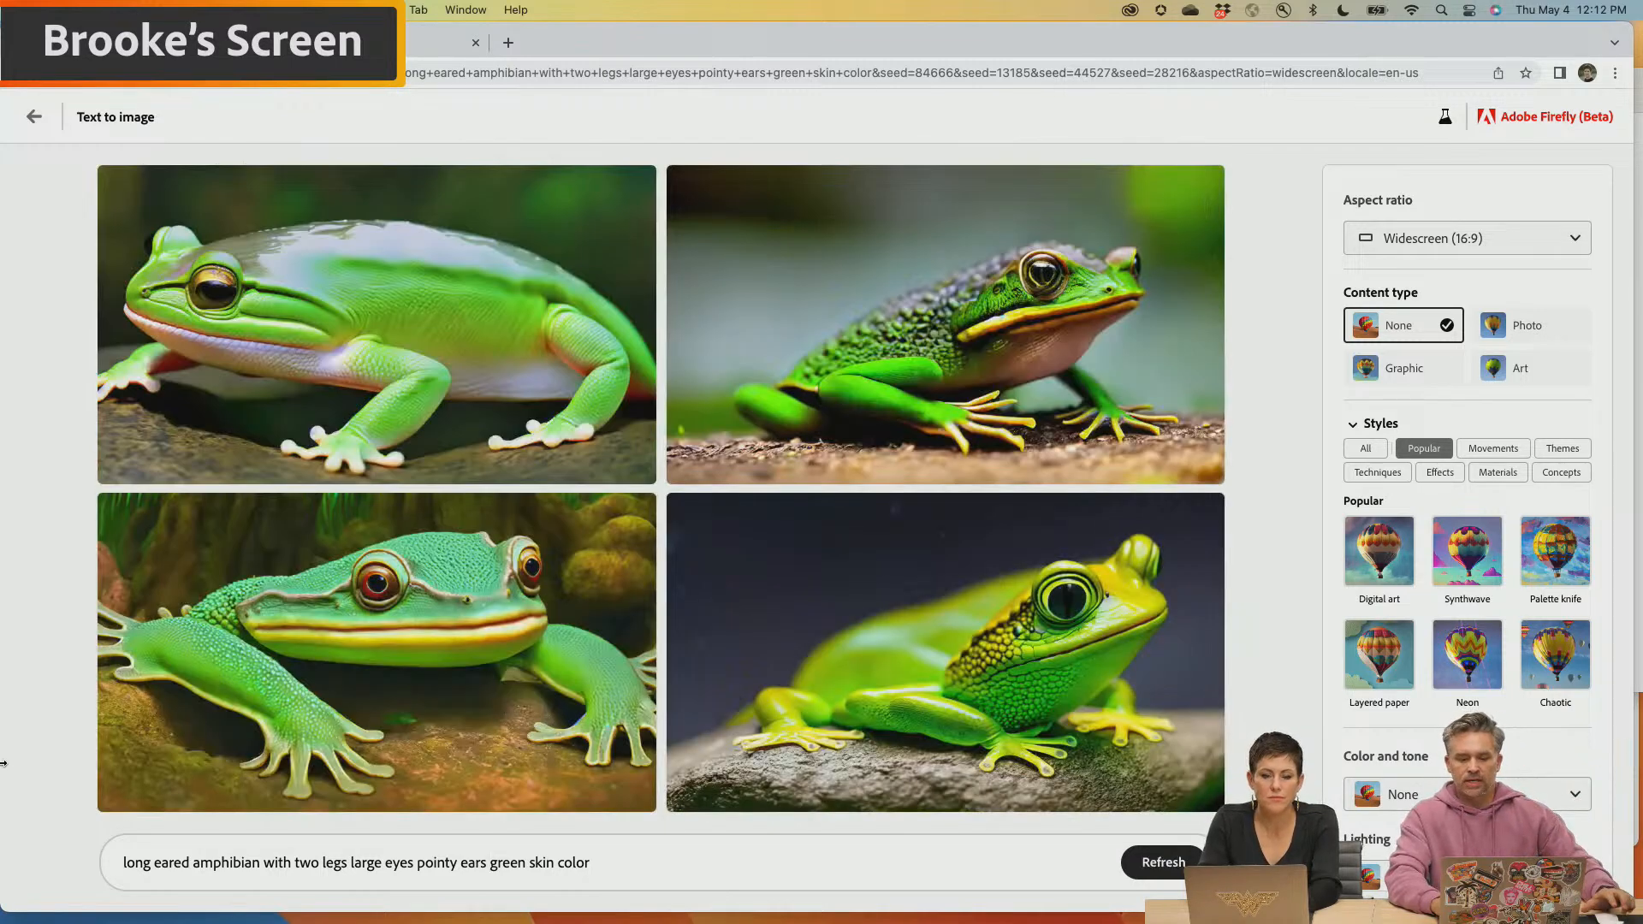
Replace "amphibian" in the prompt with "frog-like character" and generate new images
mouse_move(252, 670)
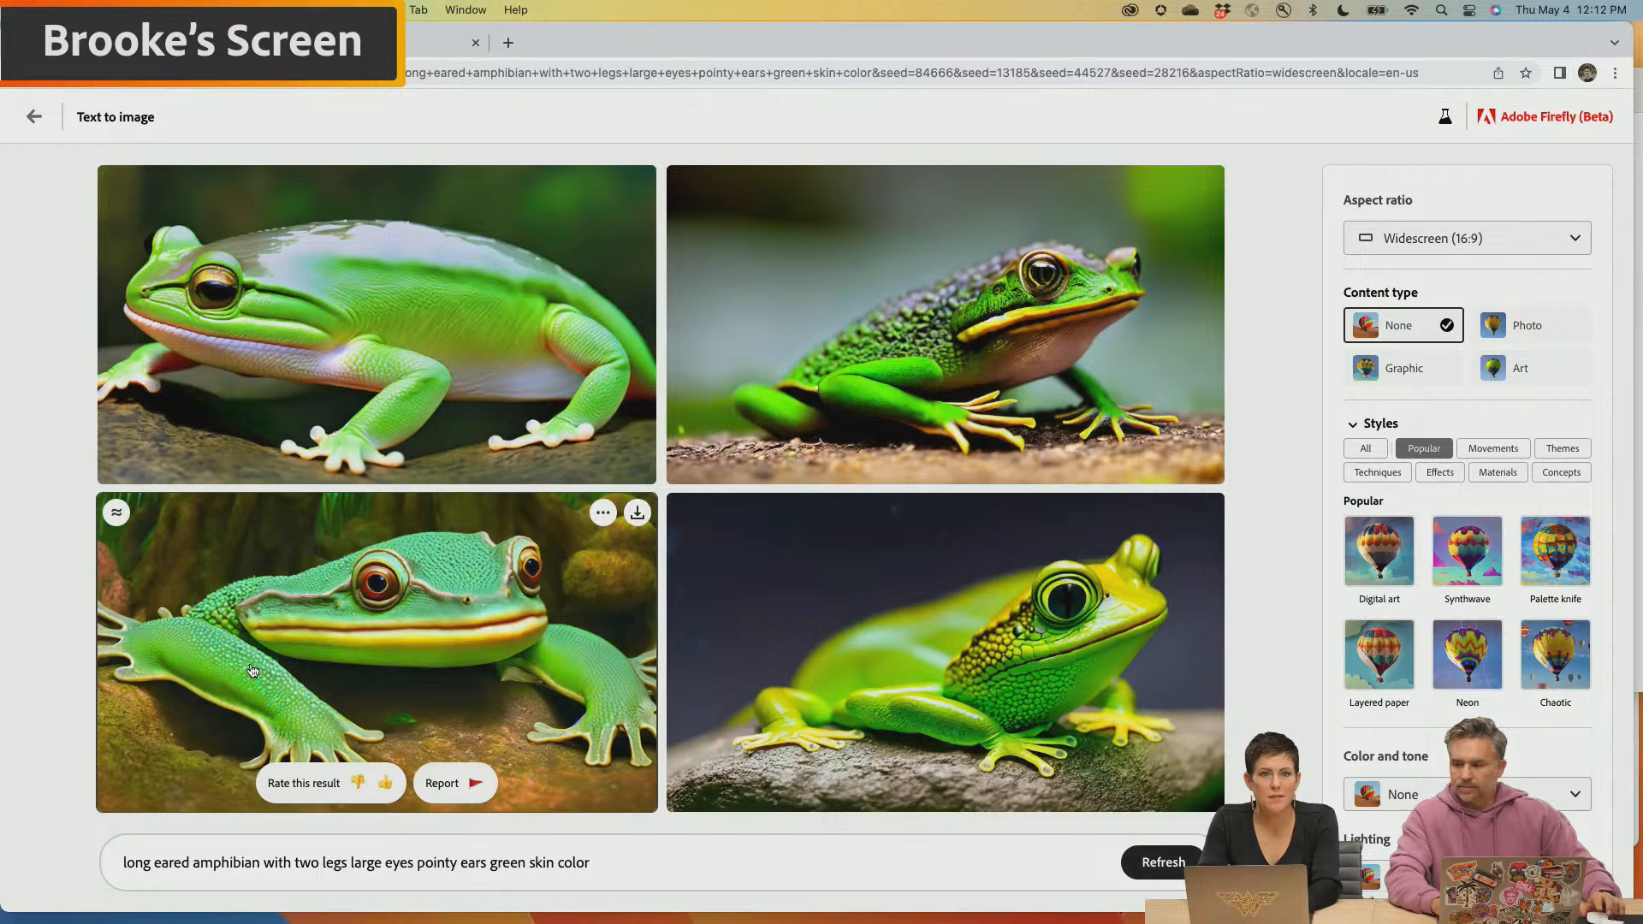
mouse_move(1067, 425)
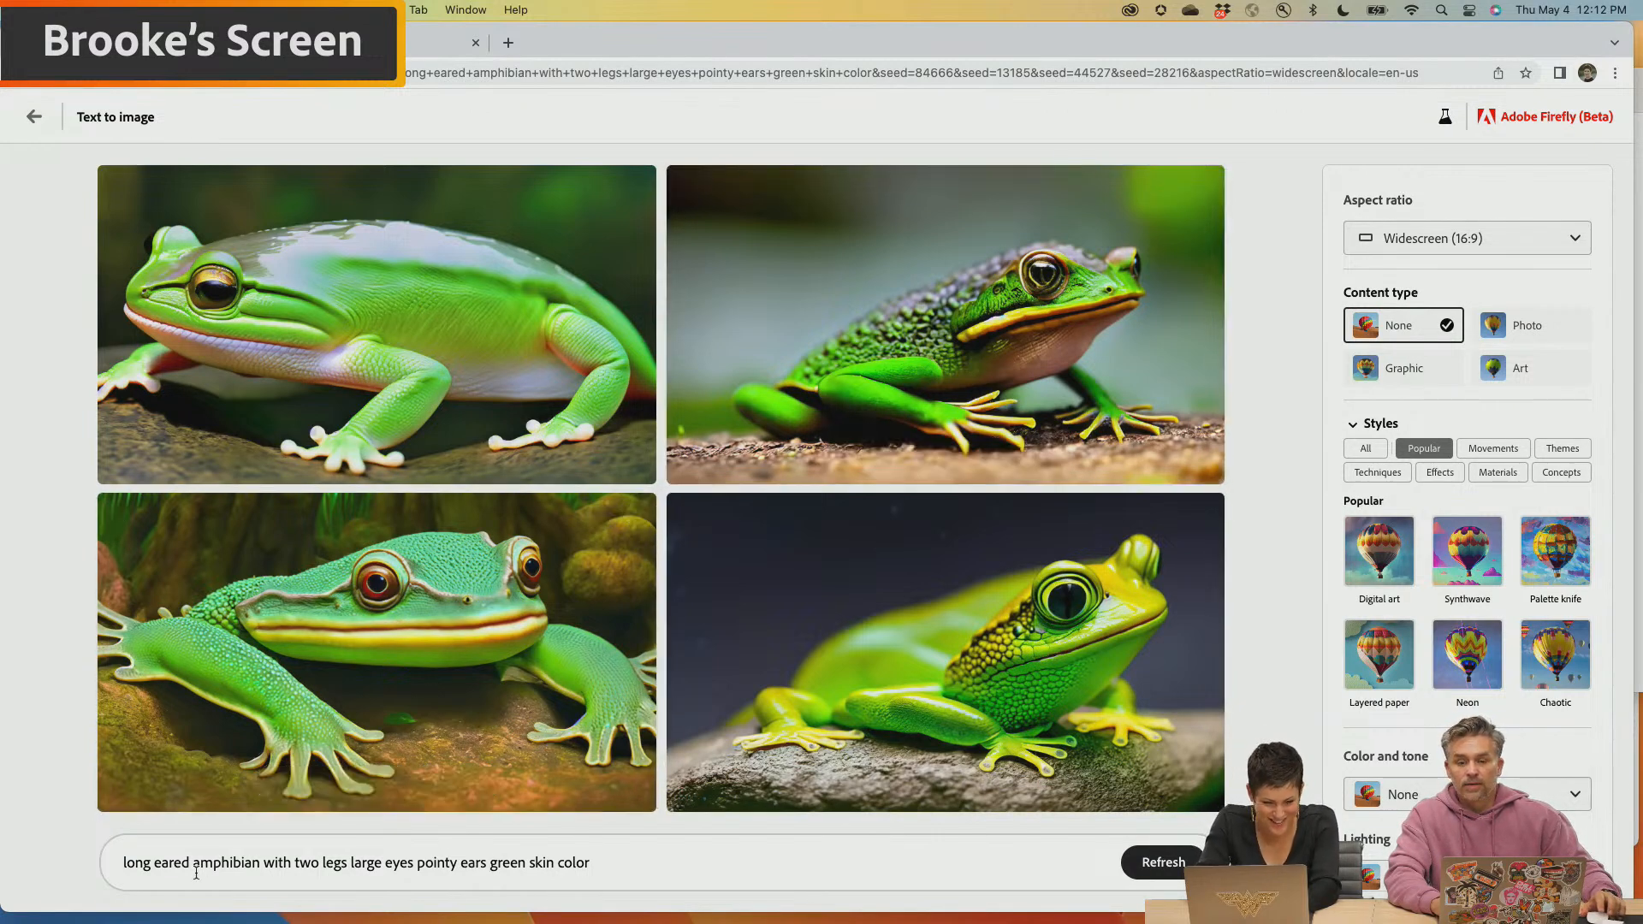
left_click_drag(258, 865, 188, 865)
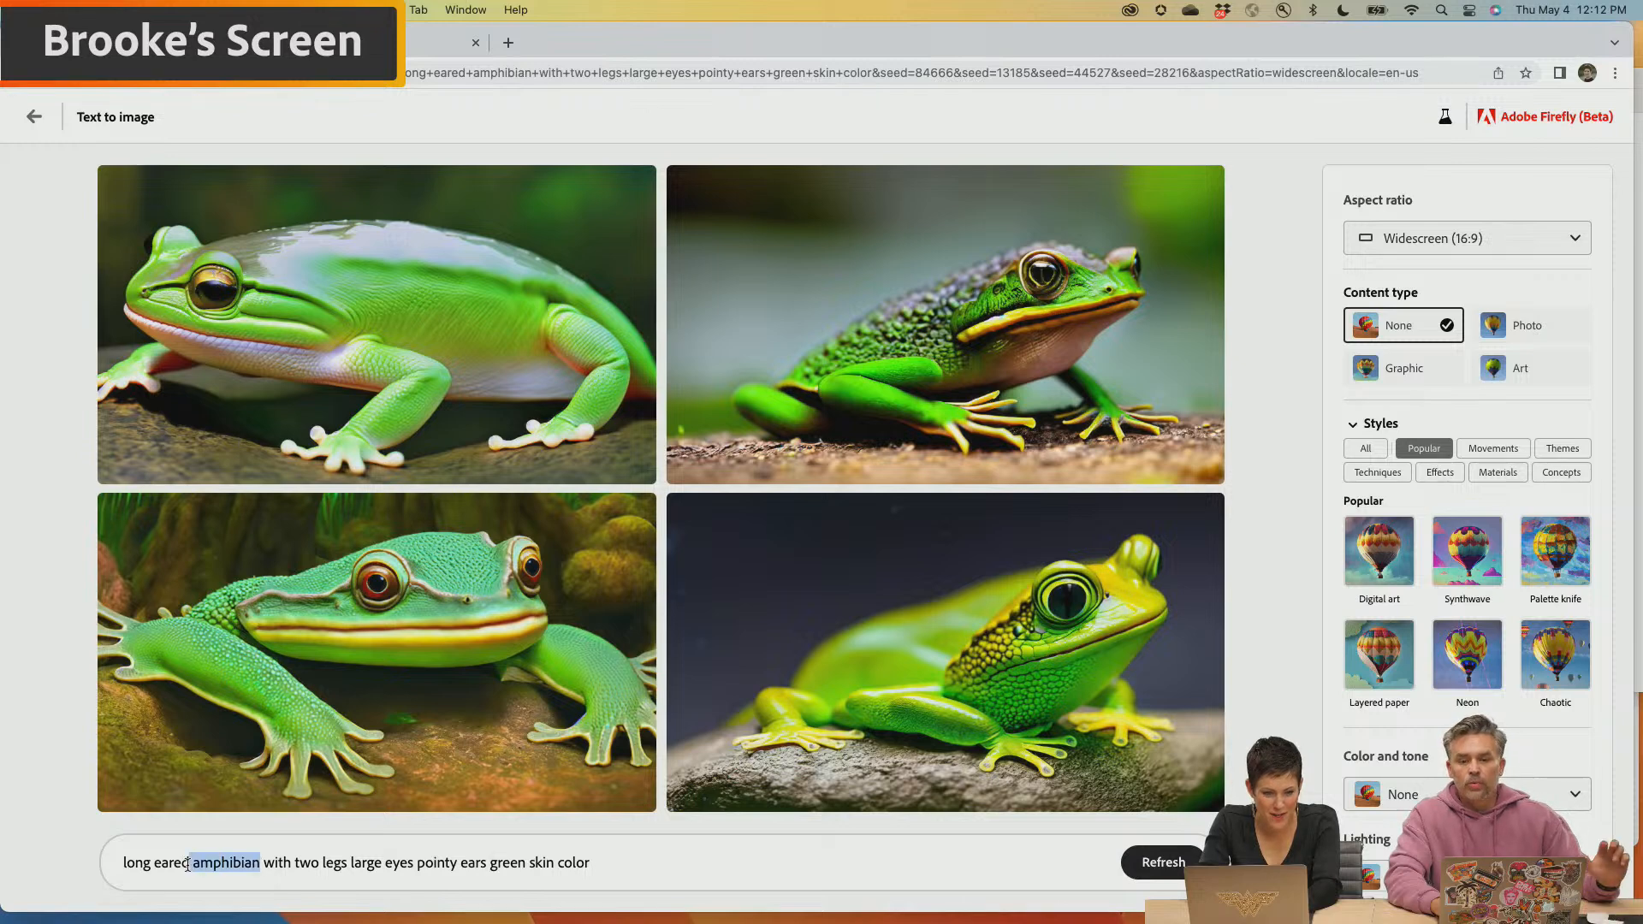
type("character")
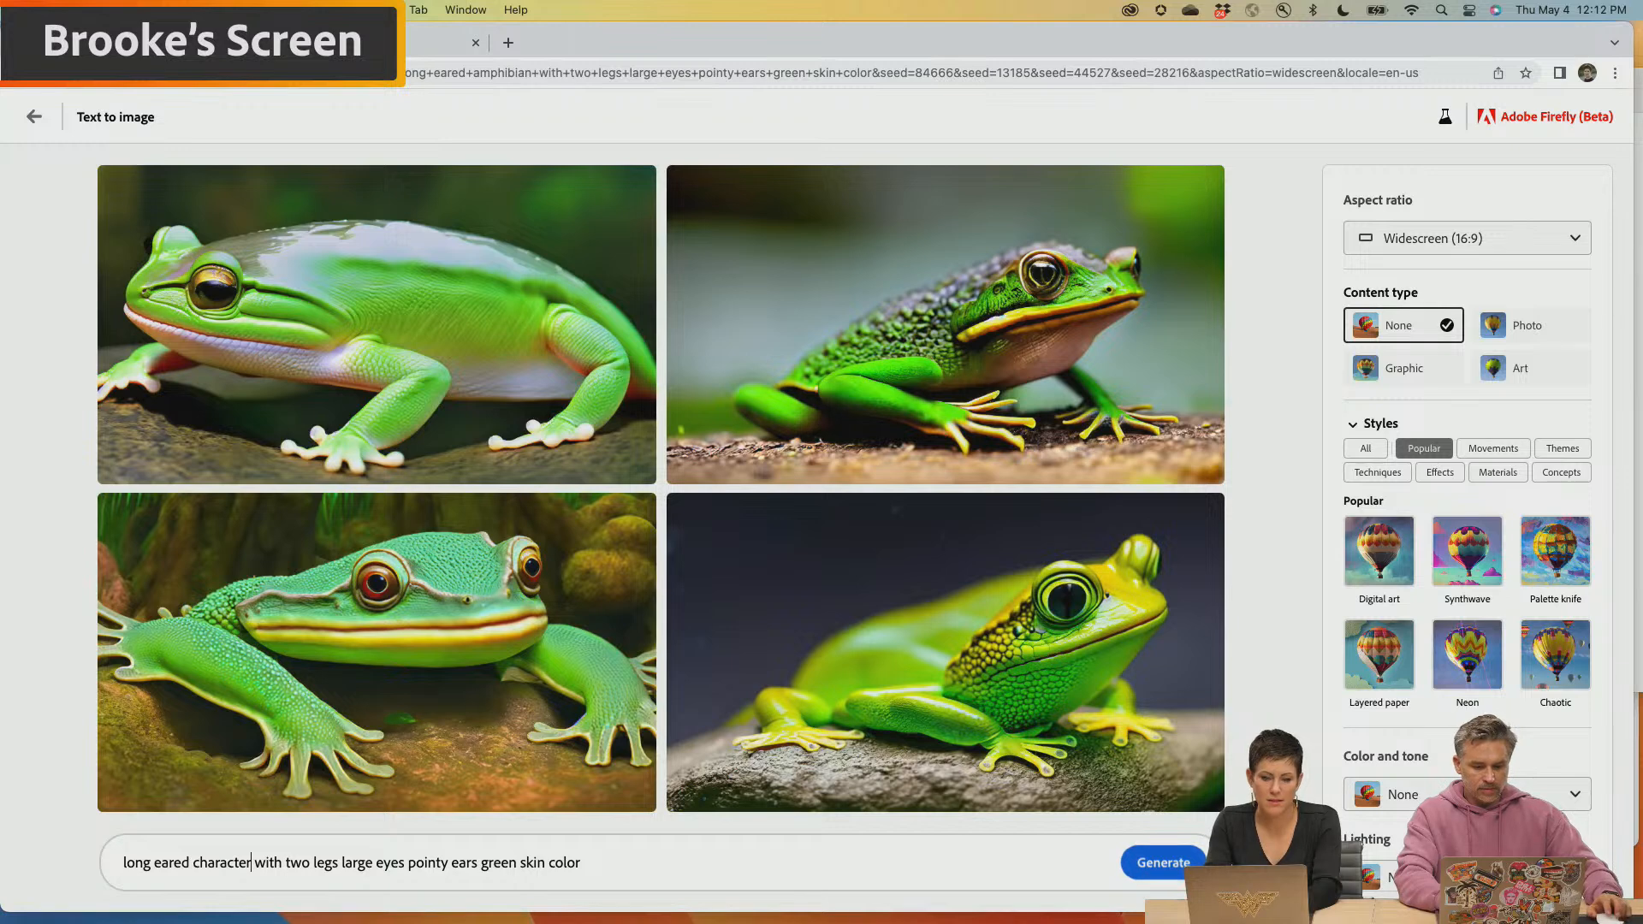
left_click(188, 862)
type("frog-l")
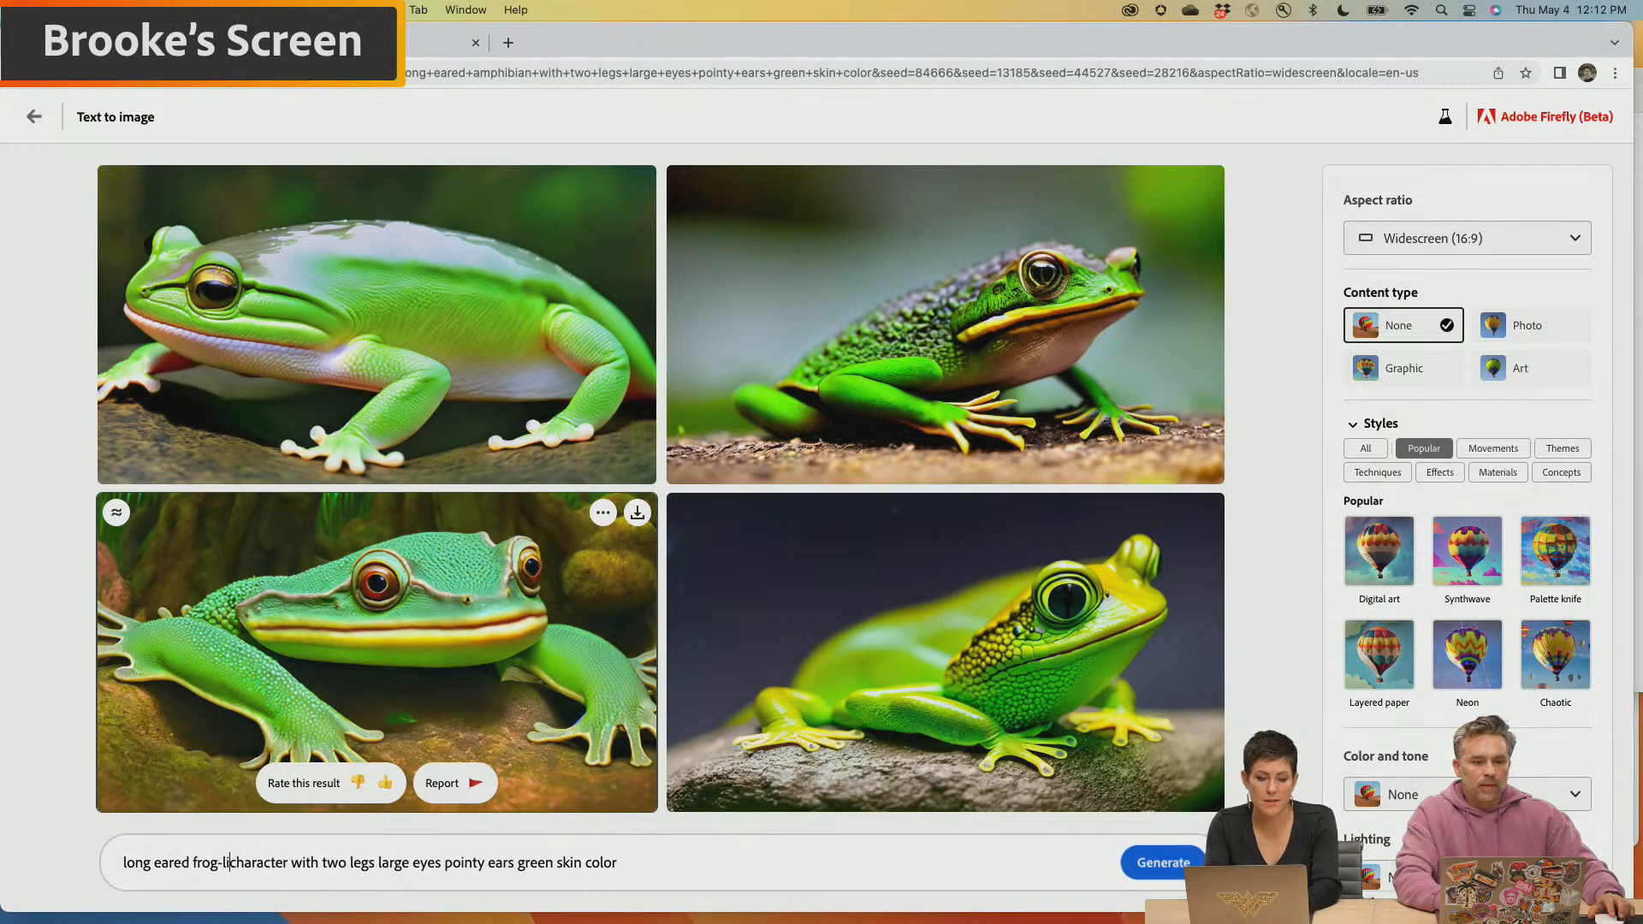
type("ike")
key("Return")
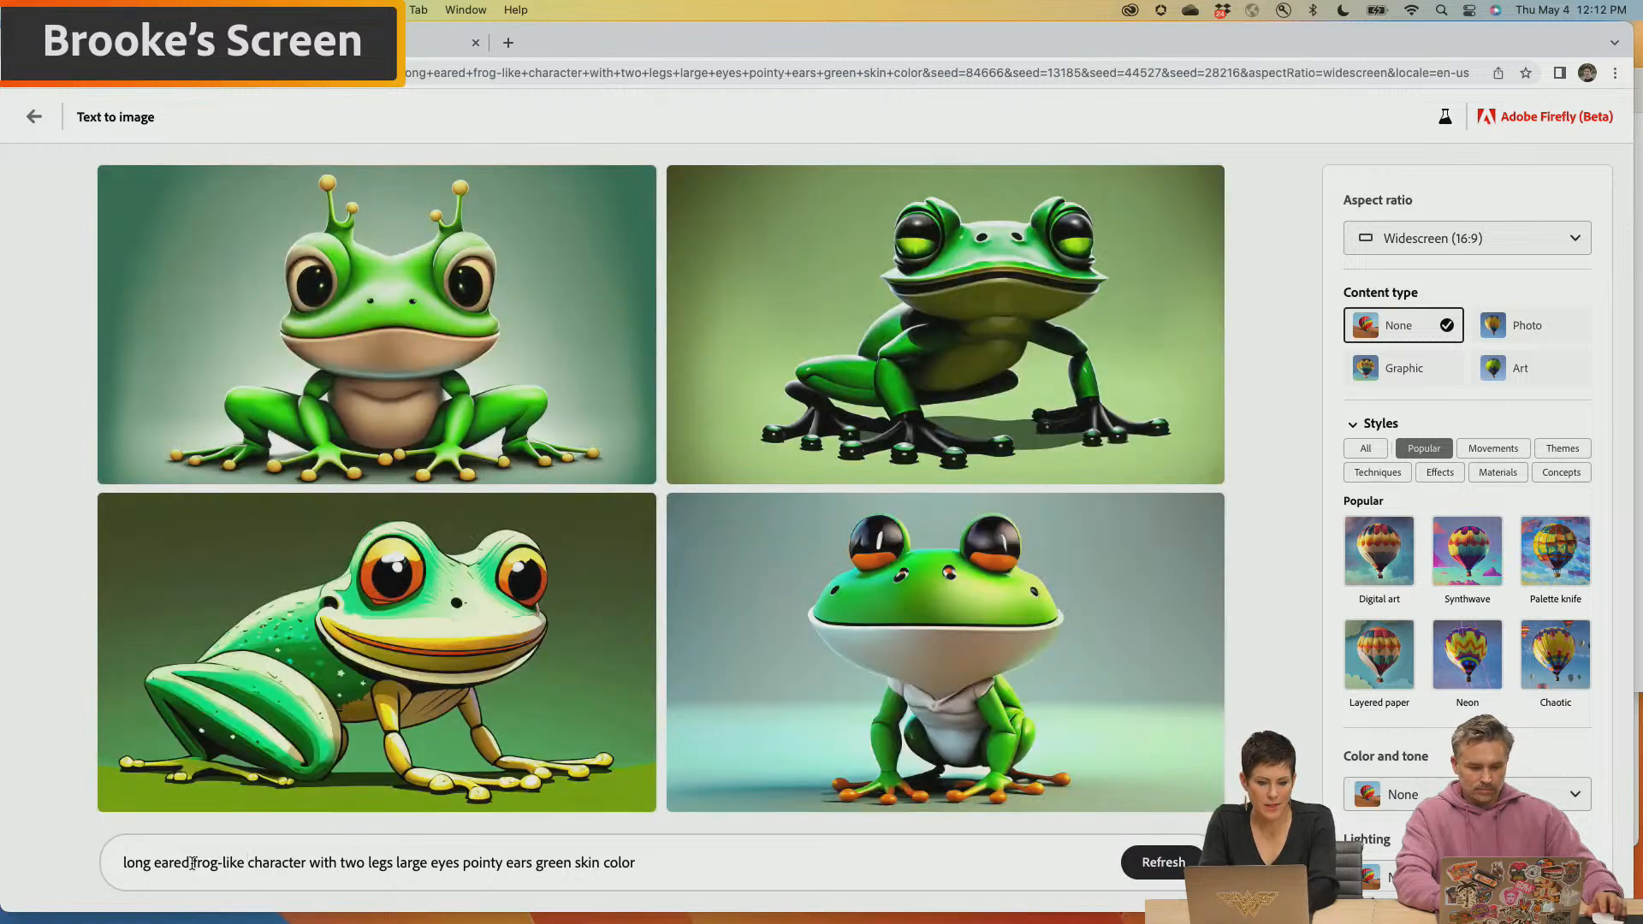
Replace "frog-like" in the prompt with "bipedal" and generate the character images again
left_click_drag(207, 863, 241, 864)
key("BackSpace")
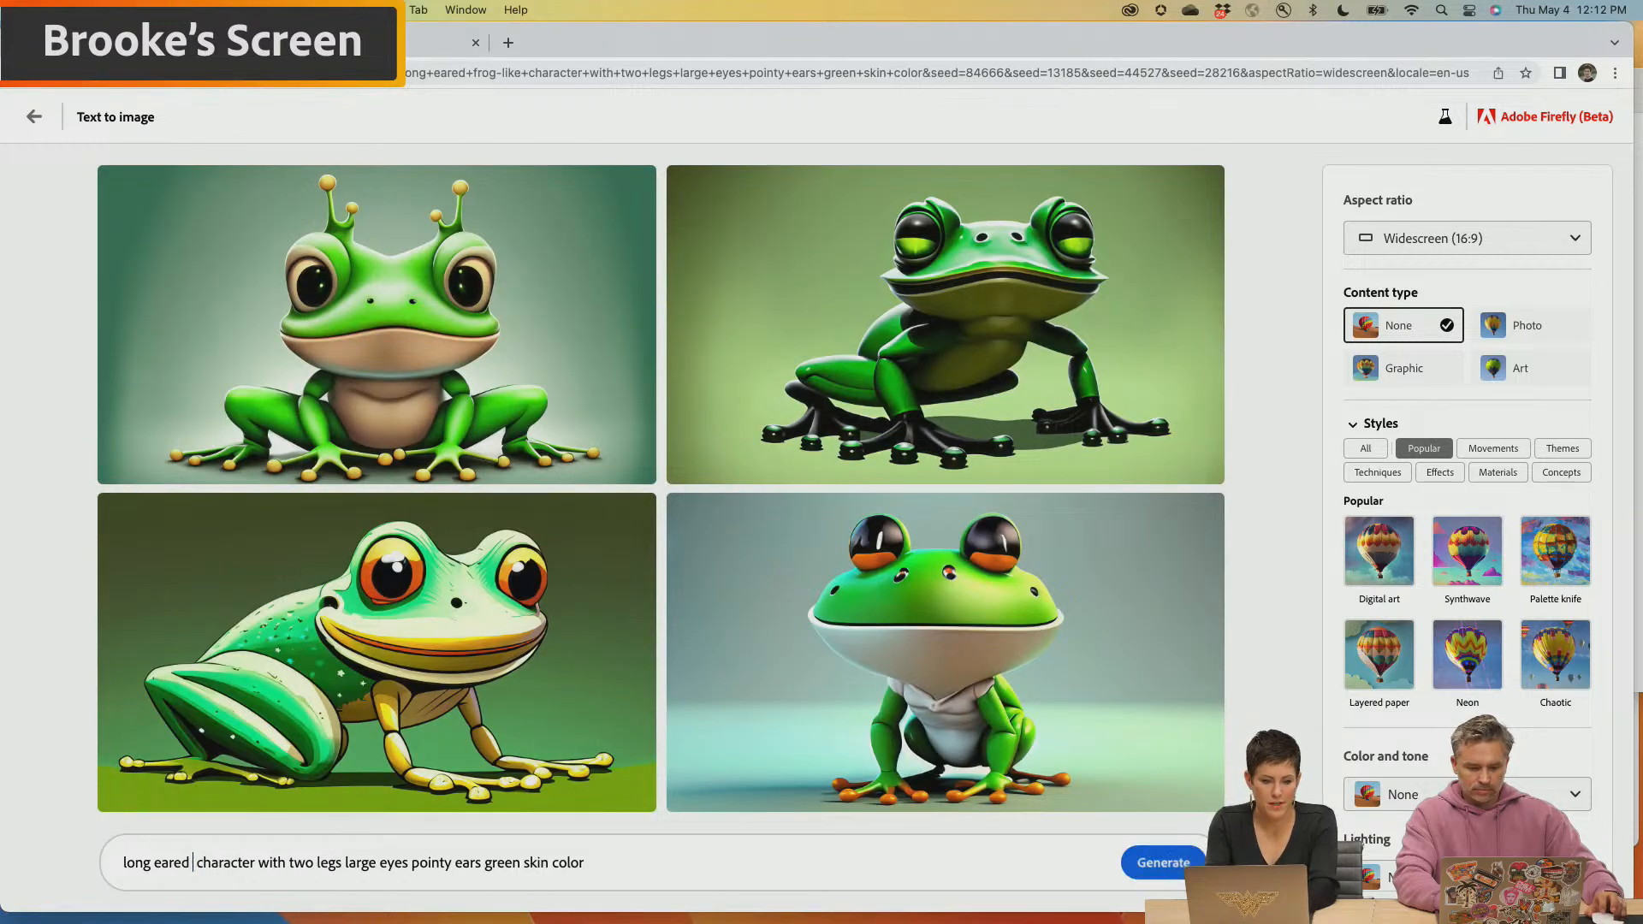
type("b")
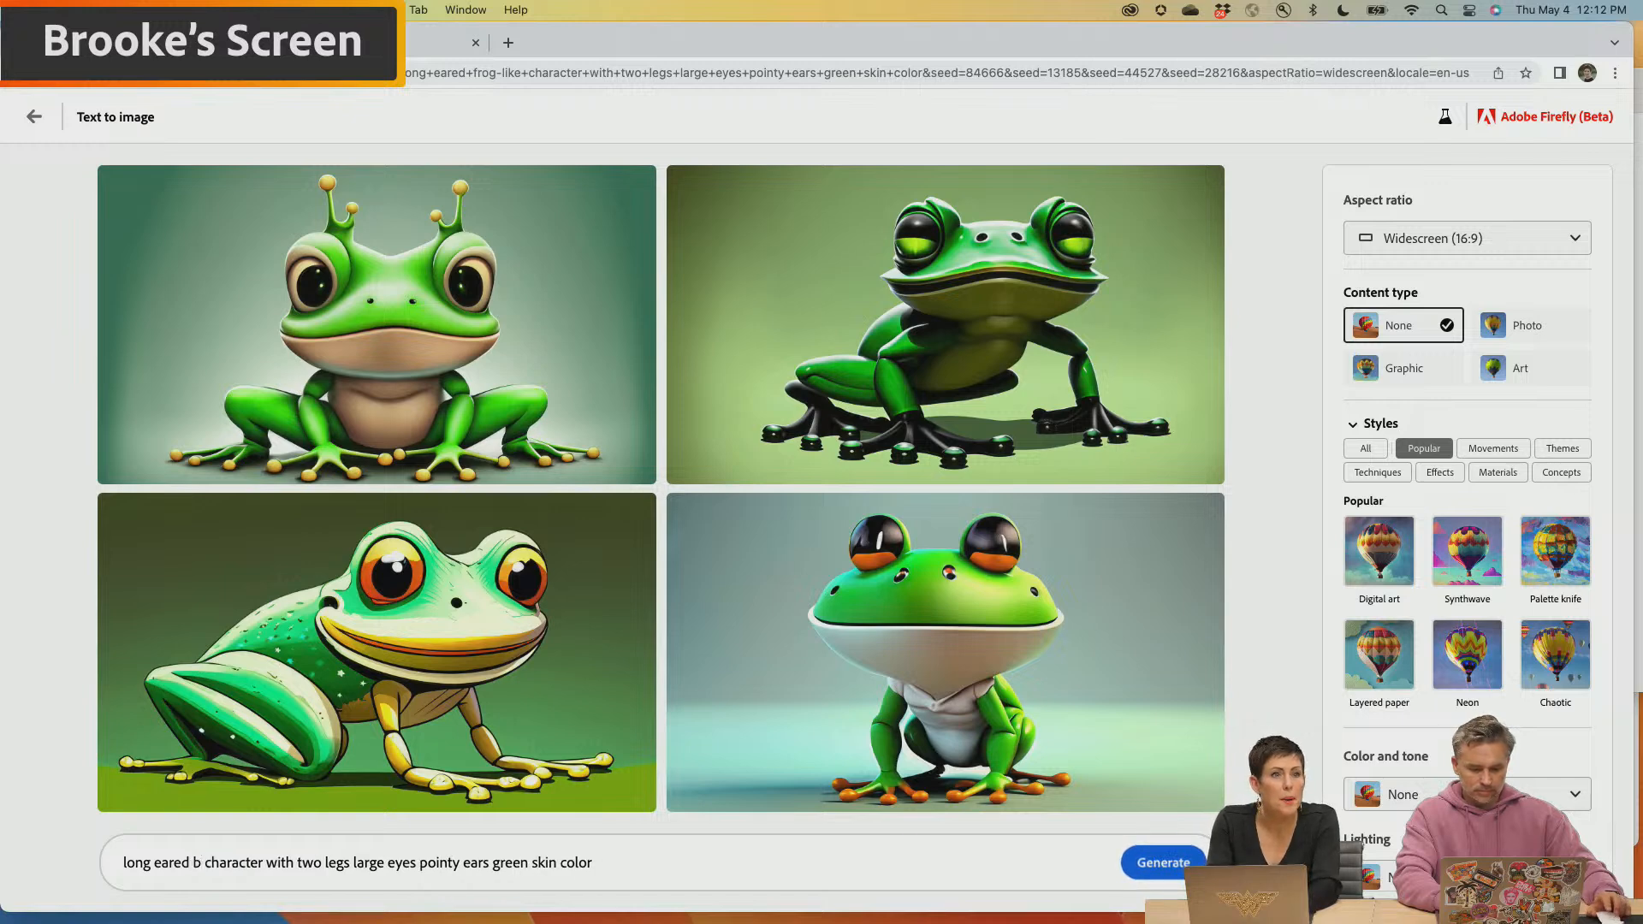
type("ipedal")
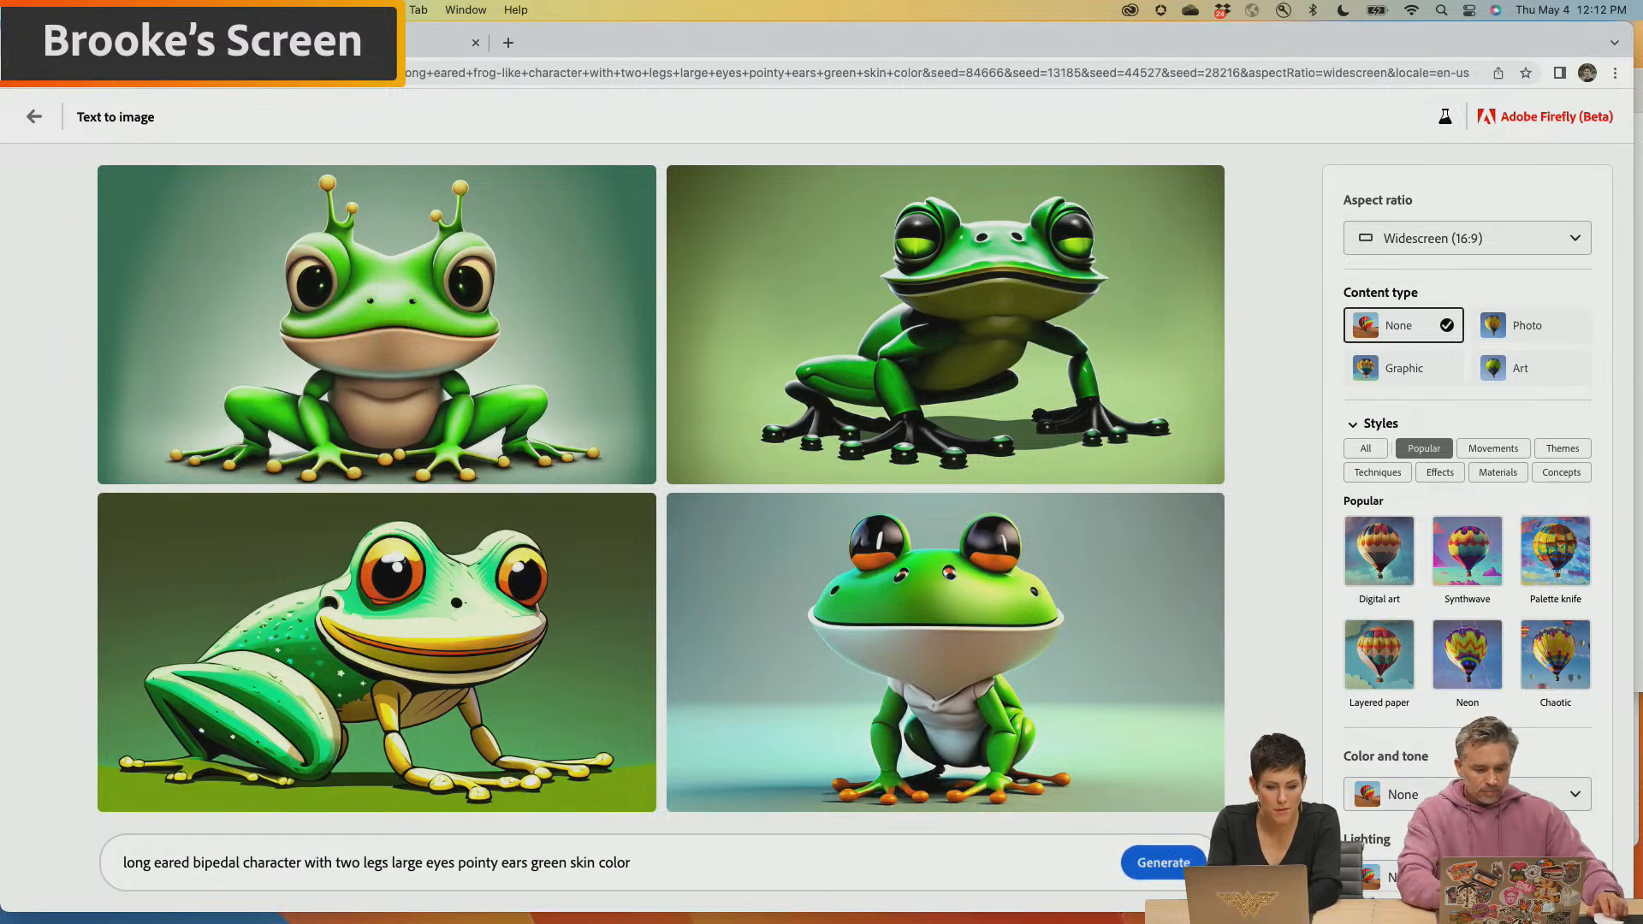
key("Return")
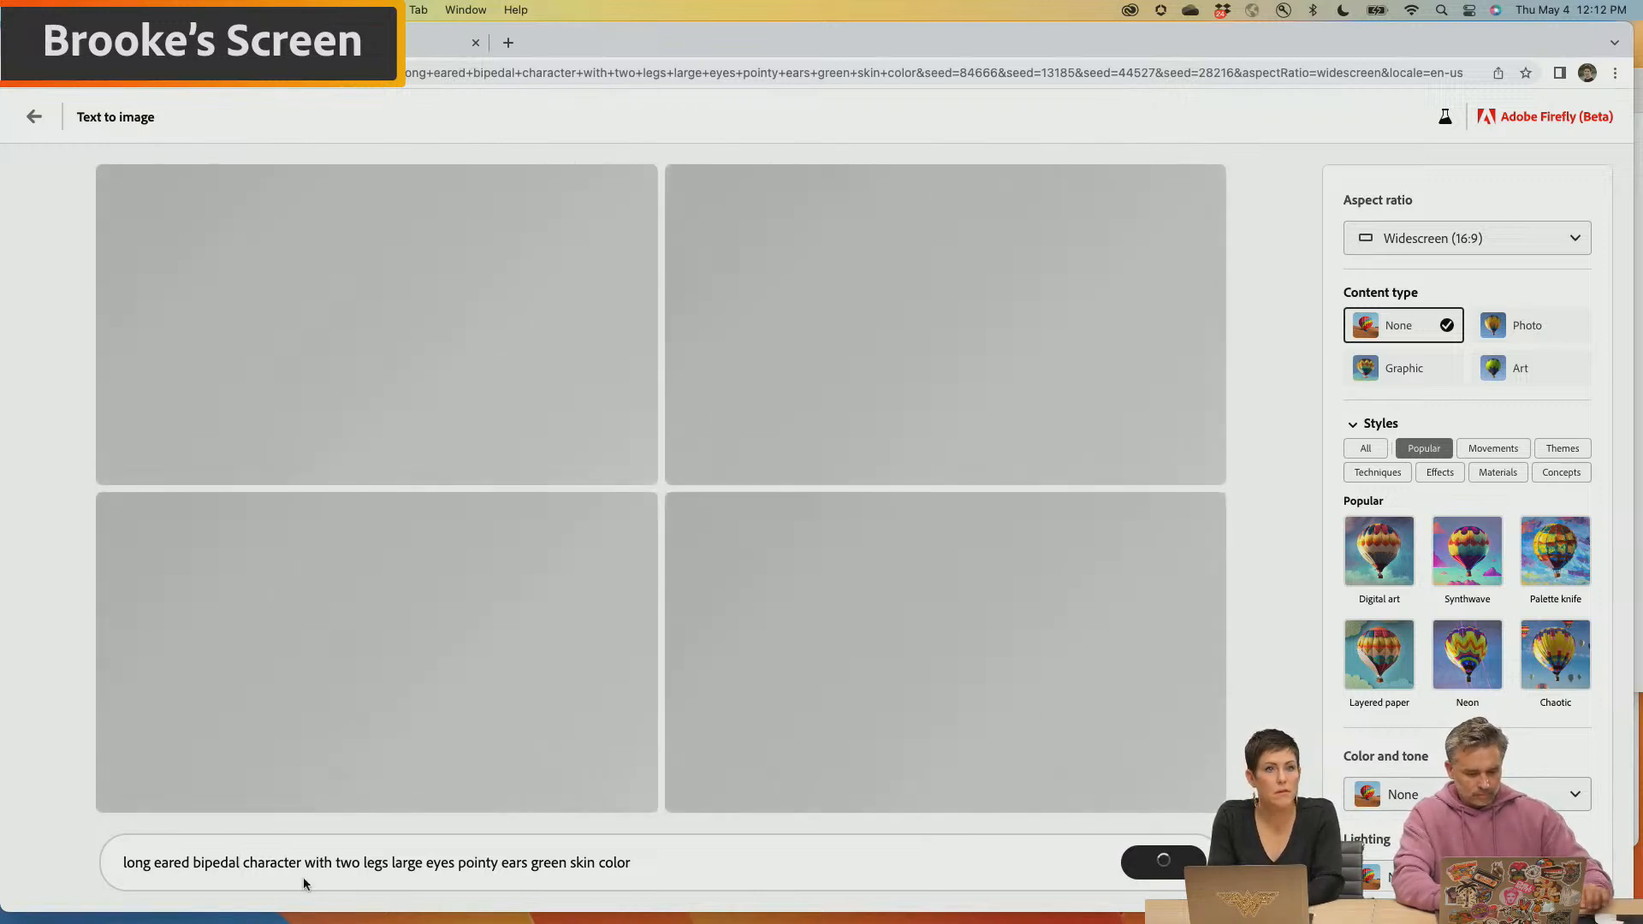
mouse_move(420, 919)
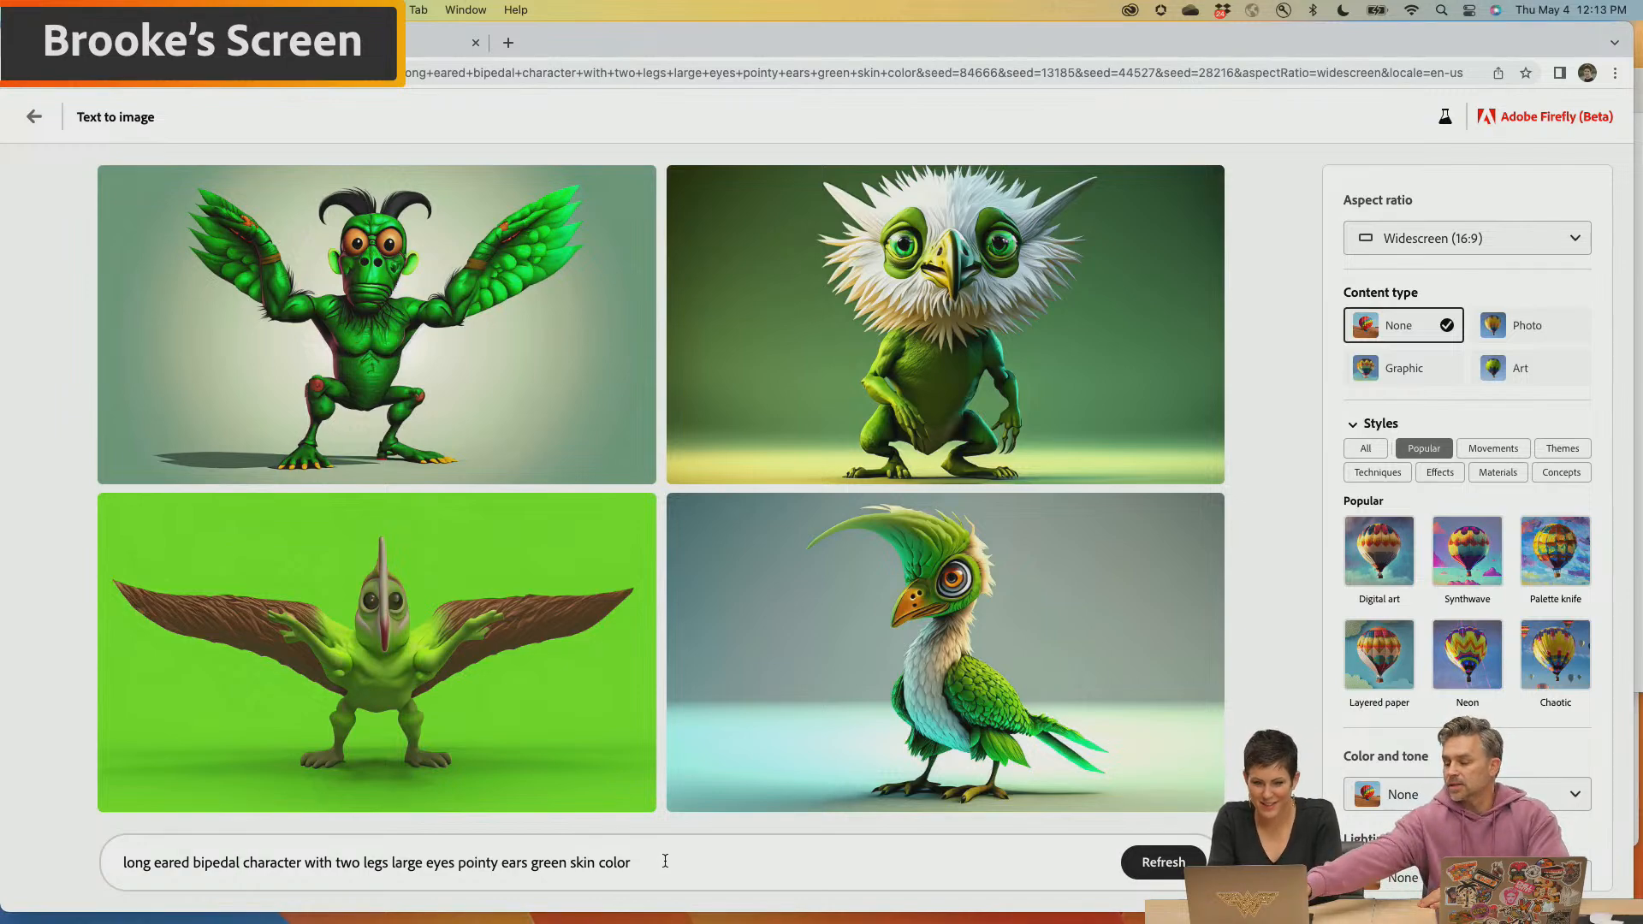
Download the green crested bird image and generate images similar to the white-feathered, beaked green character
left_click(1205, 512)
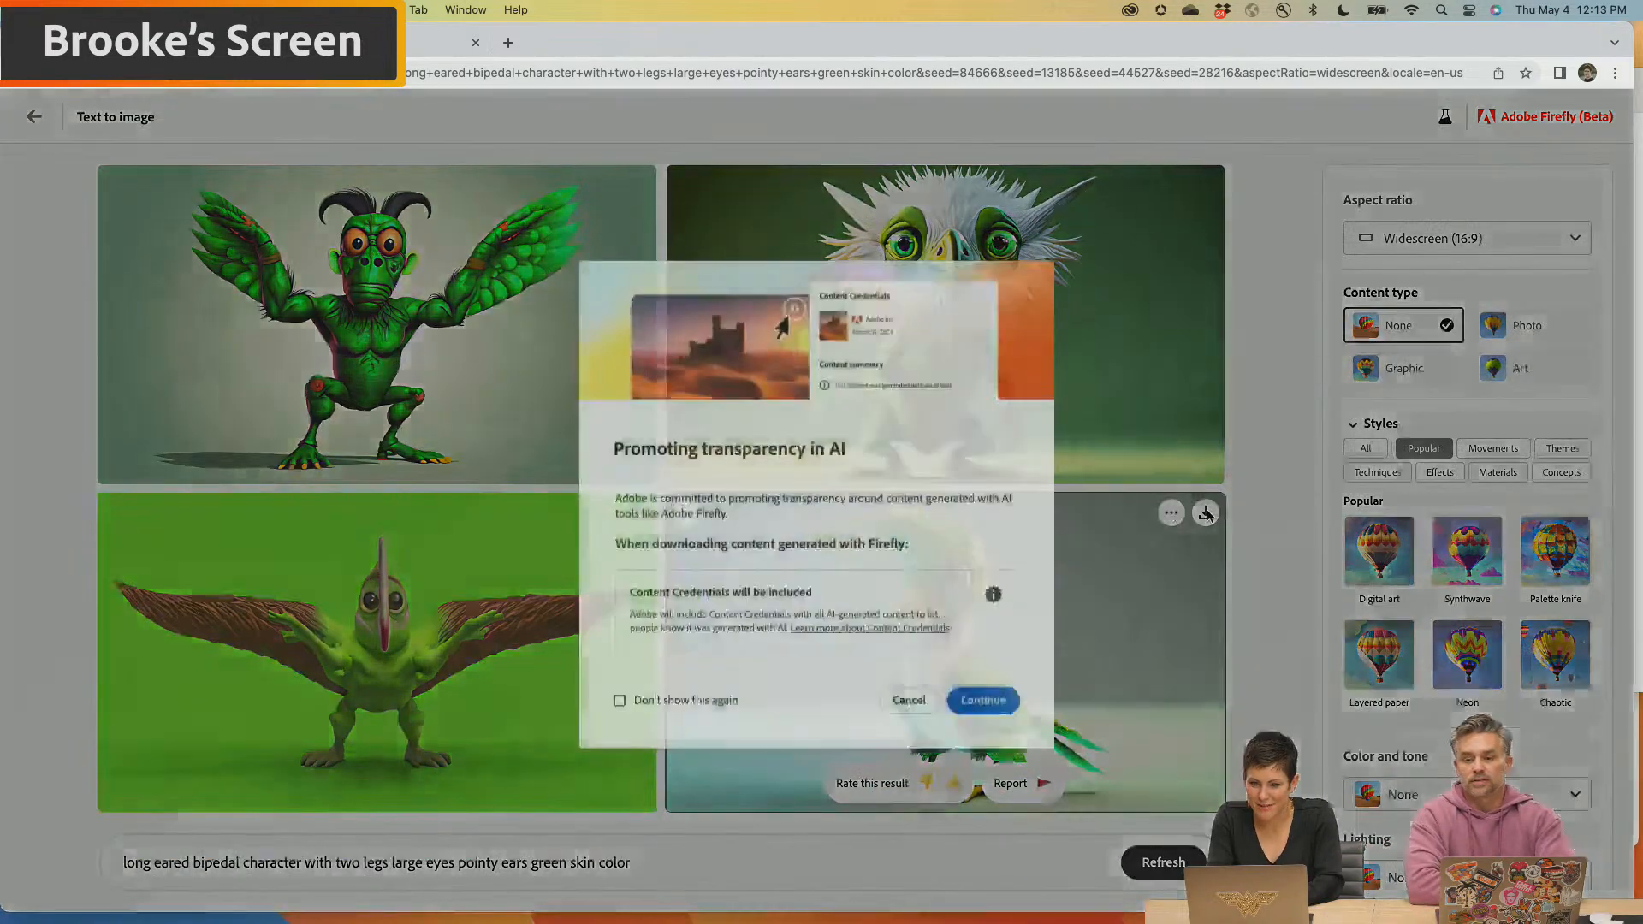
left_click(983, 702)
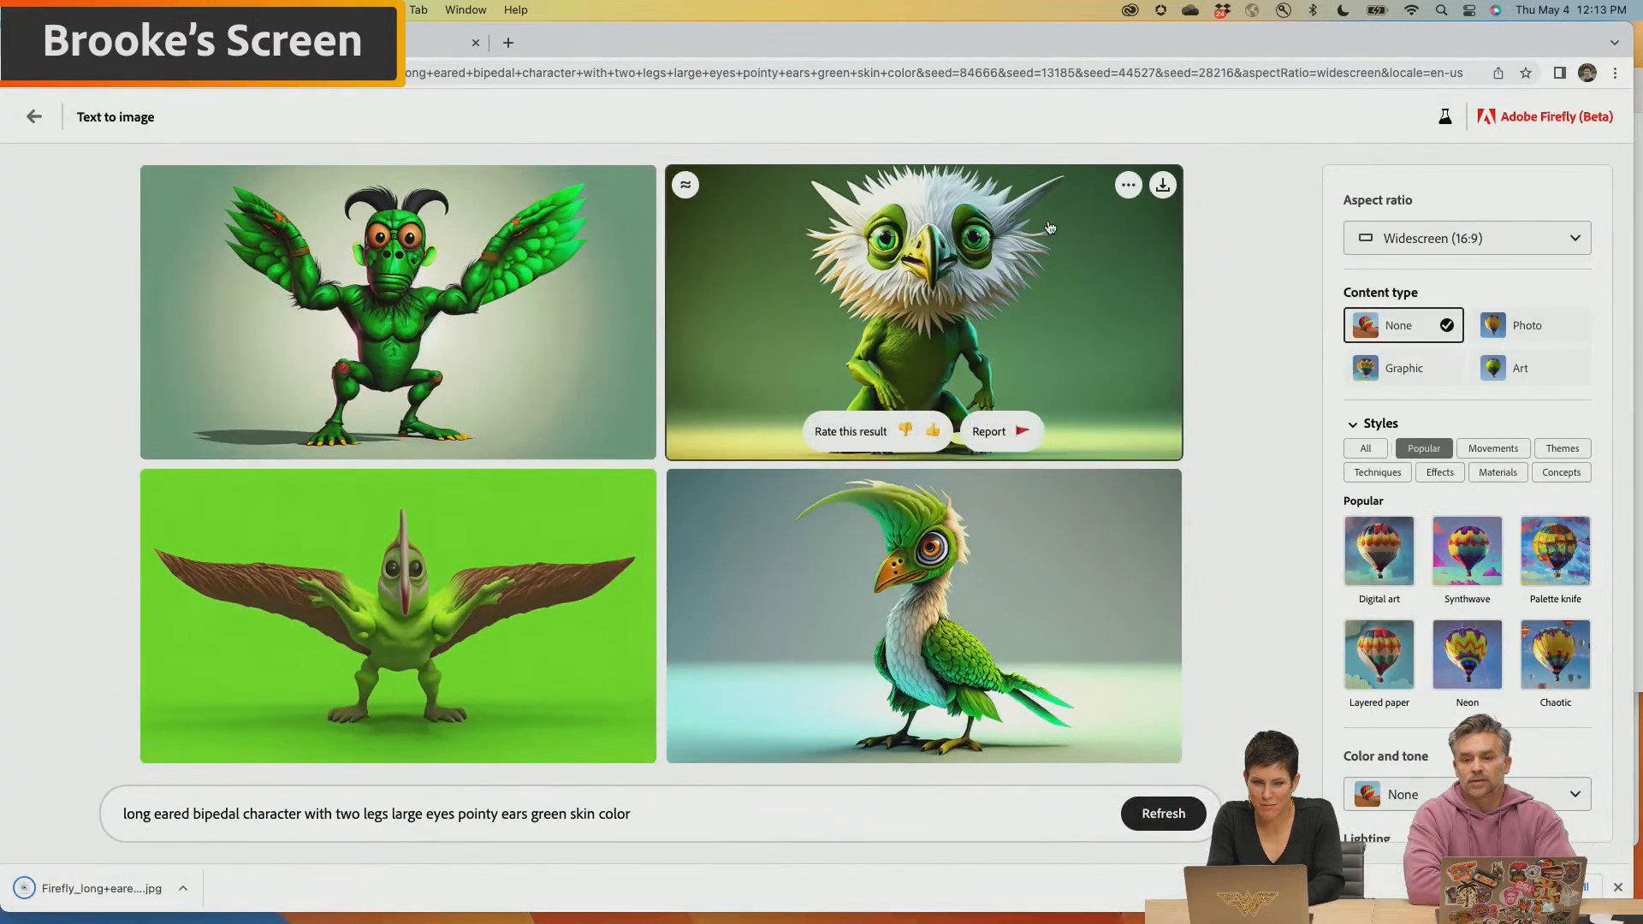
left_click(684, 186)
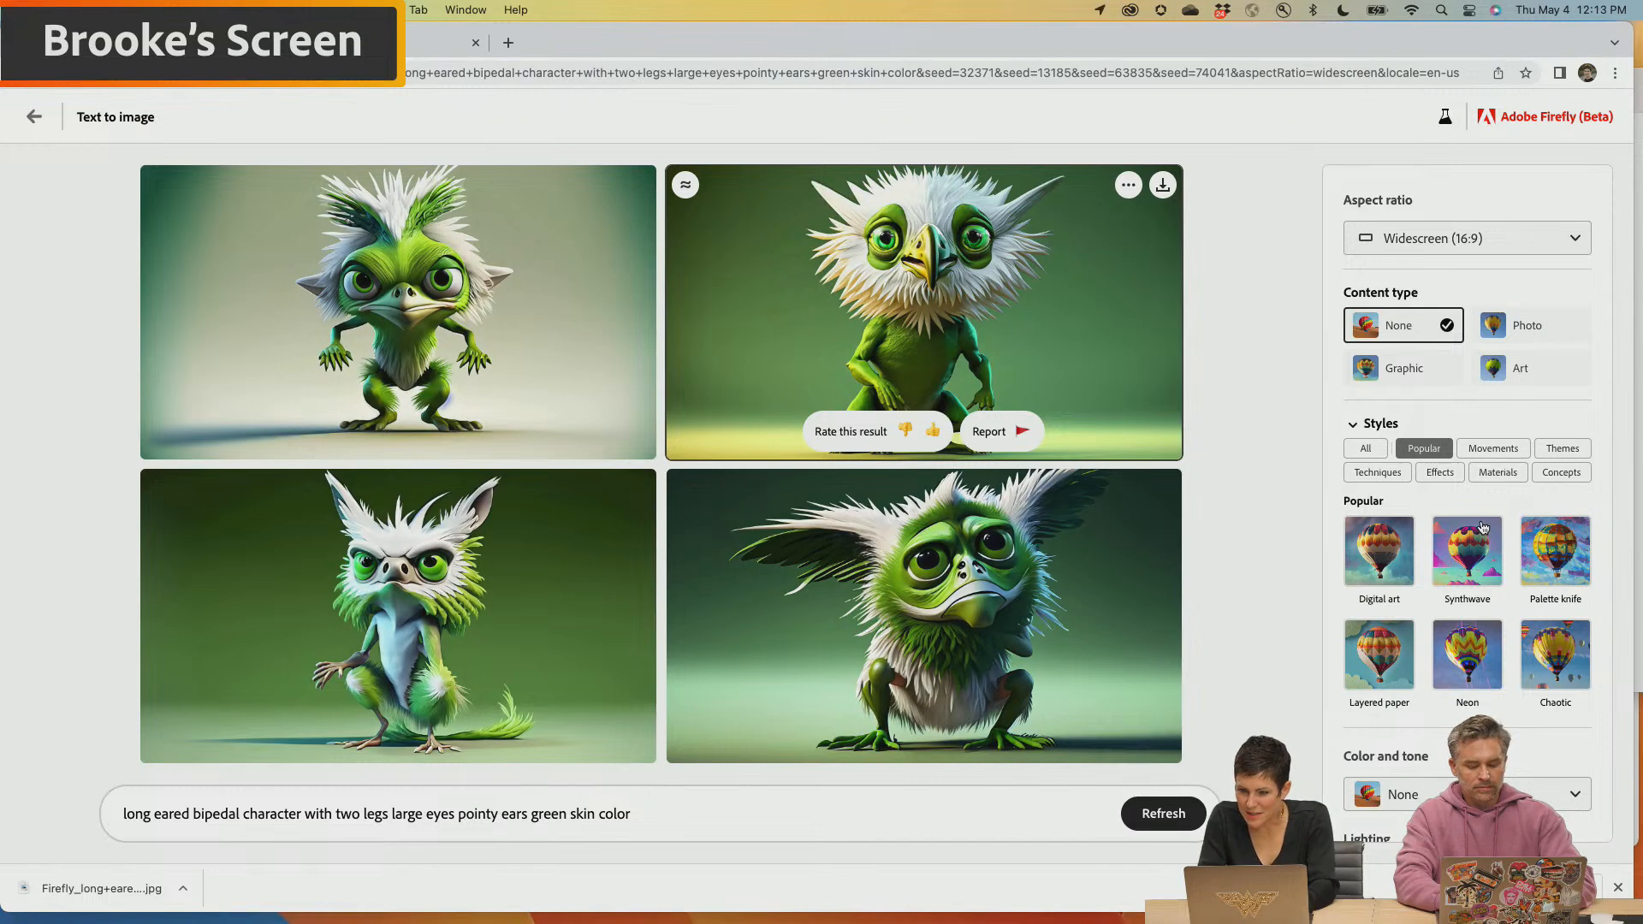
Examine the available styles in the Popular, Techniques, Effects, Materials and Concepts categories
scroll(1483, 527, "down", 2)
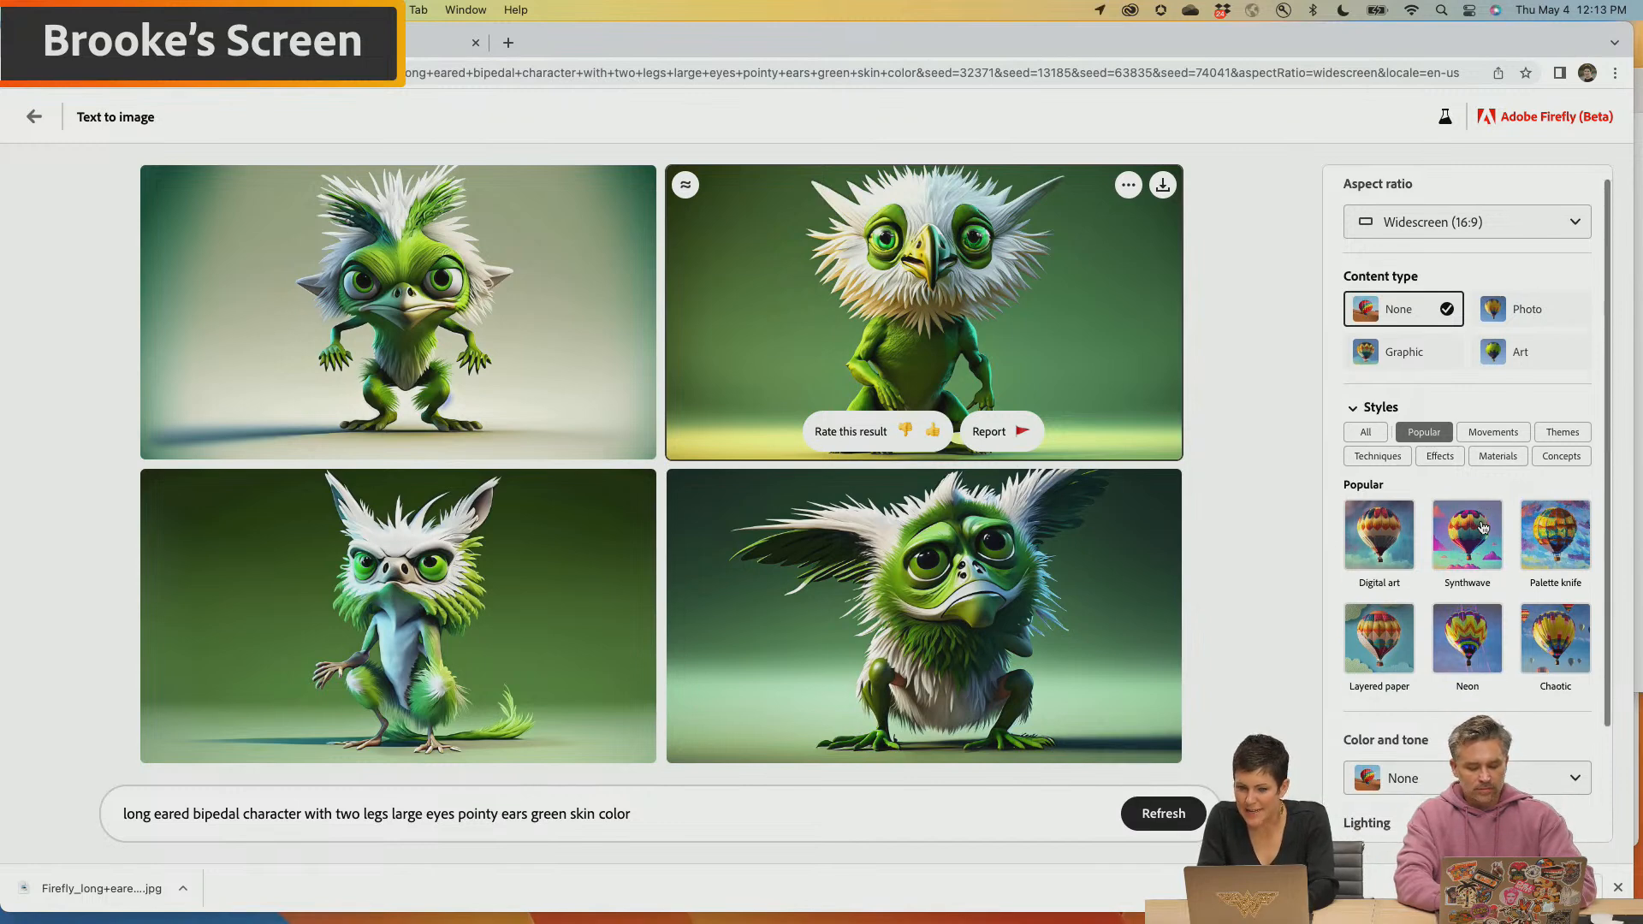
scroll(1482, 527, "down", 1)
scroll(1482, 527, "down", 1)
scroll(1483, 527, "up", 1)
scroll(1482, 527, "up", 1)
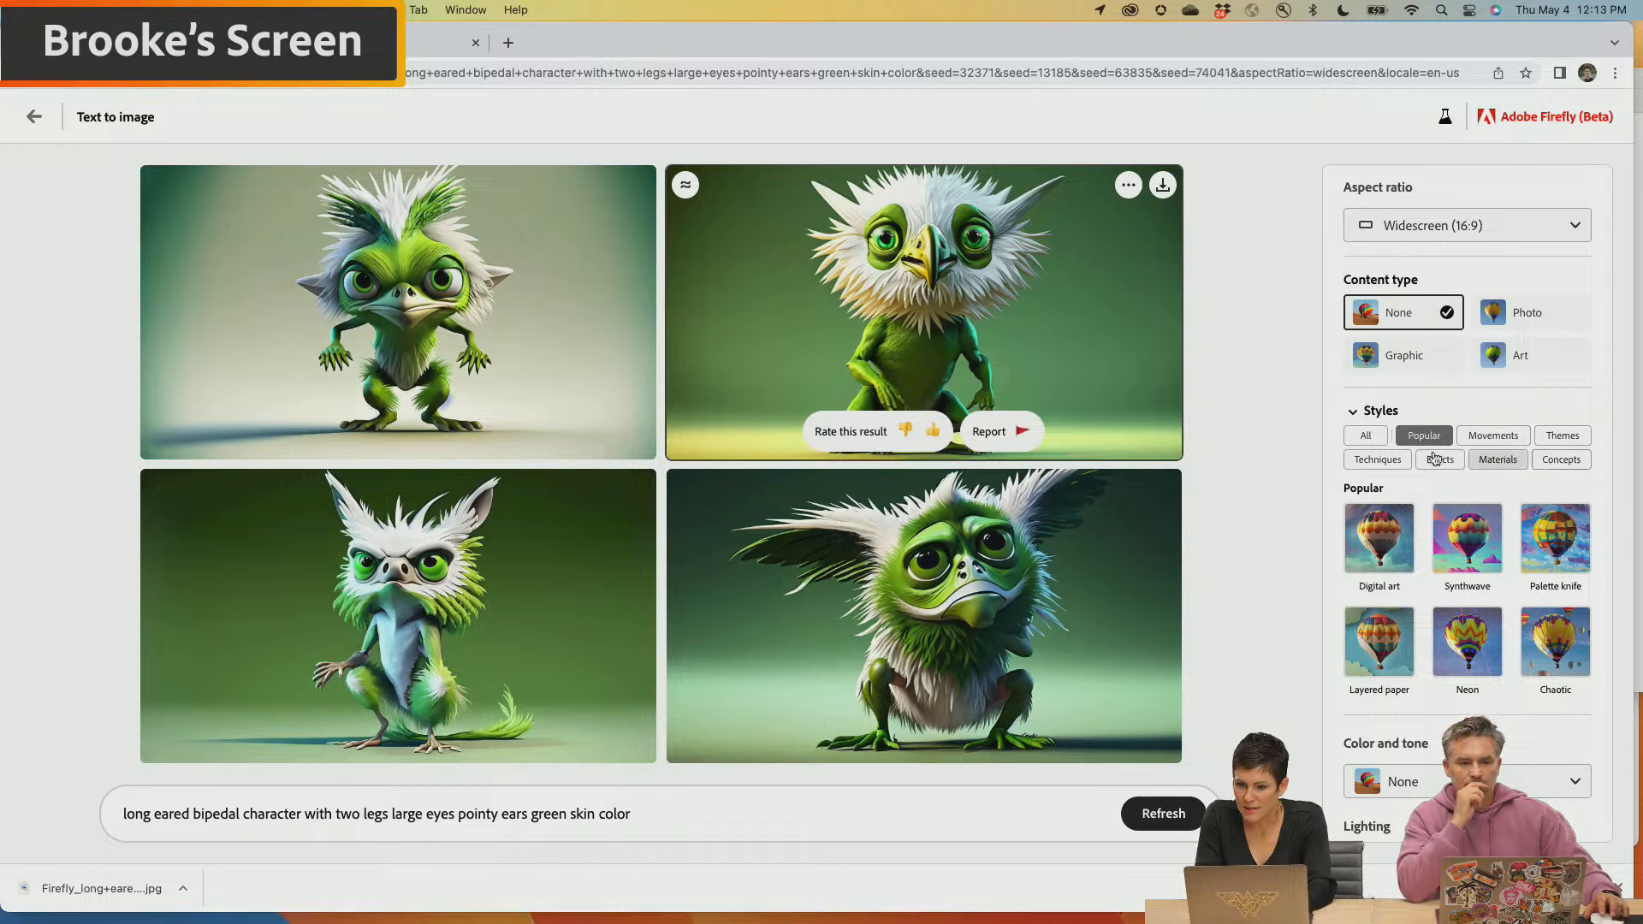
left_click(1370, 461)
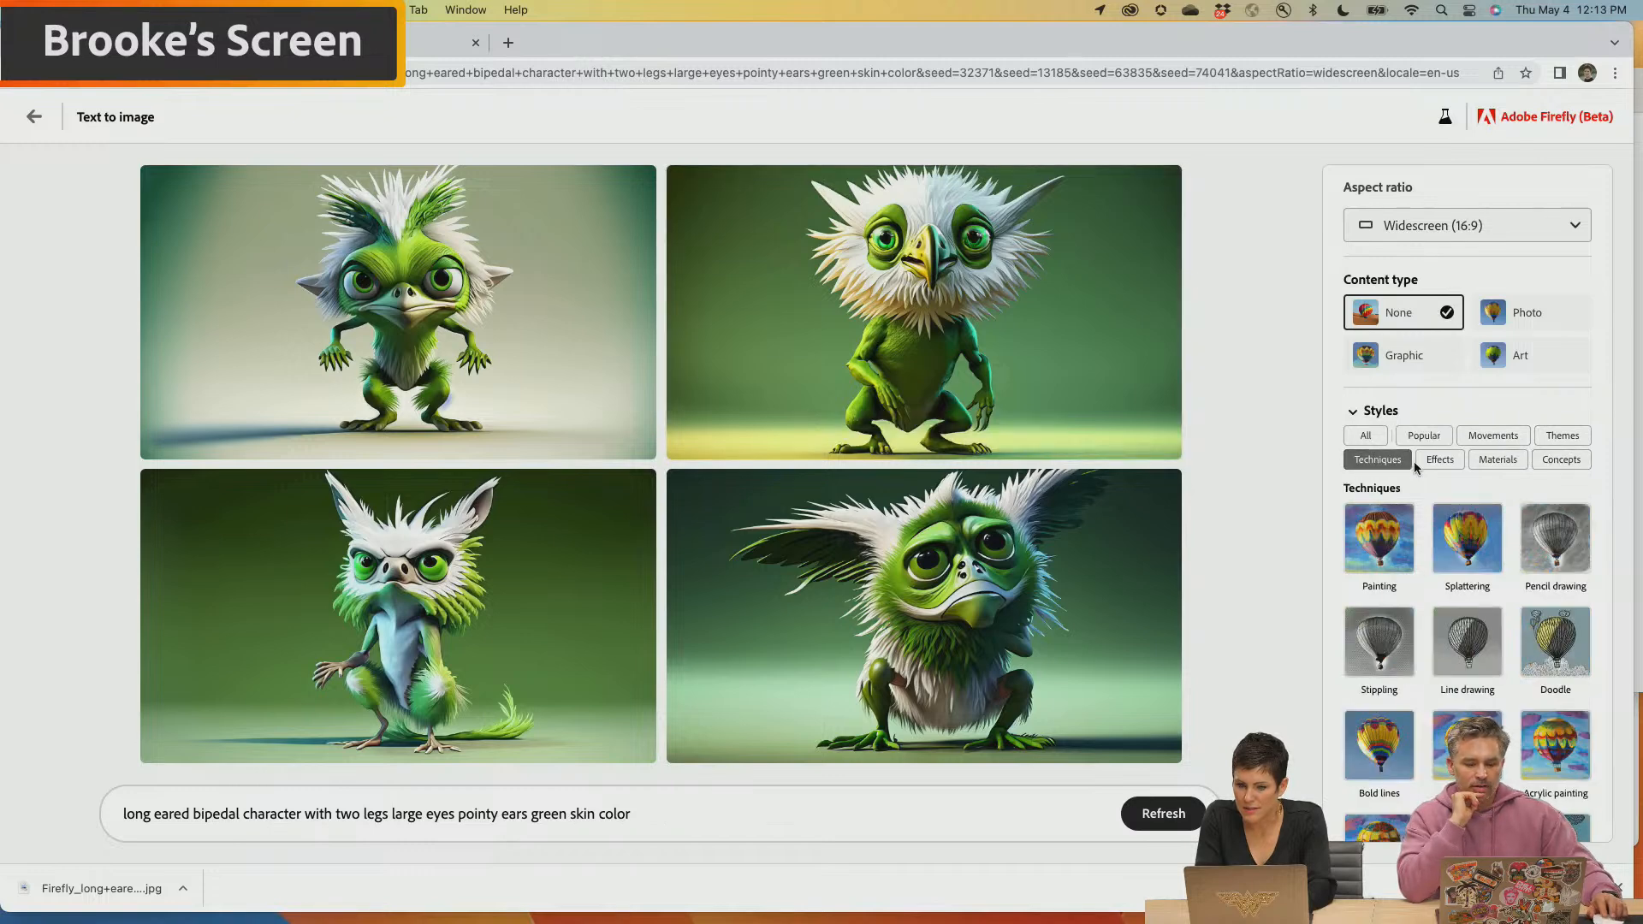
scroll(1421, 686, "down", 3)
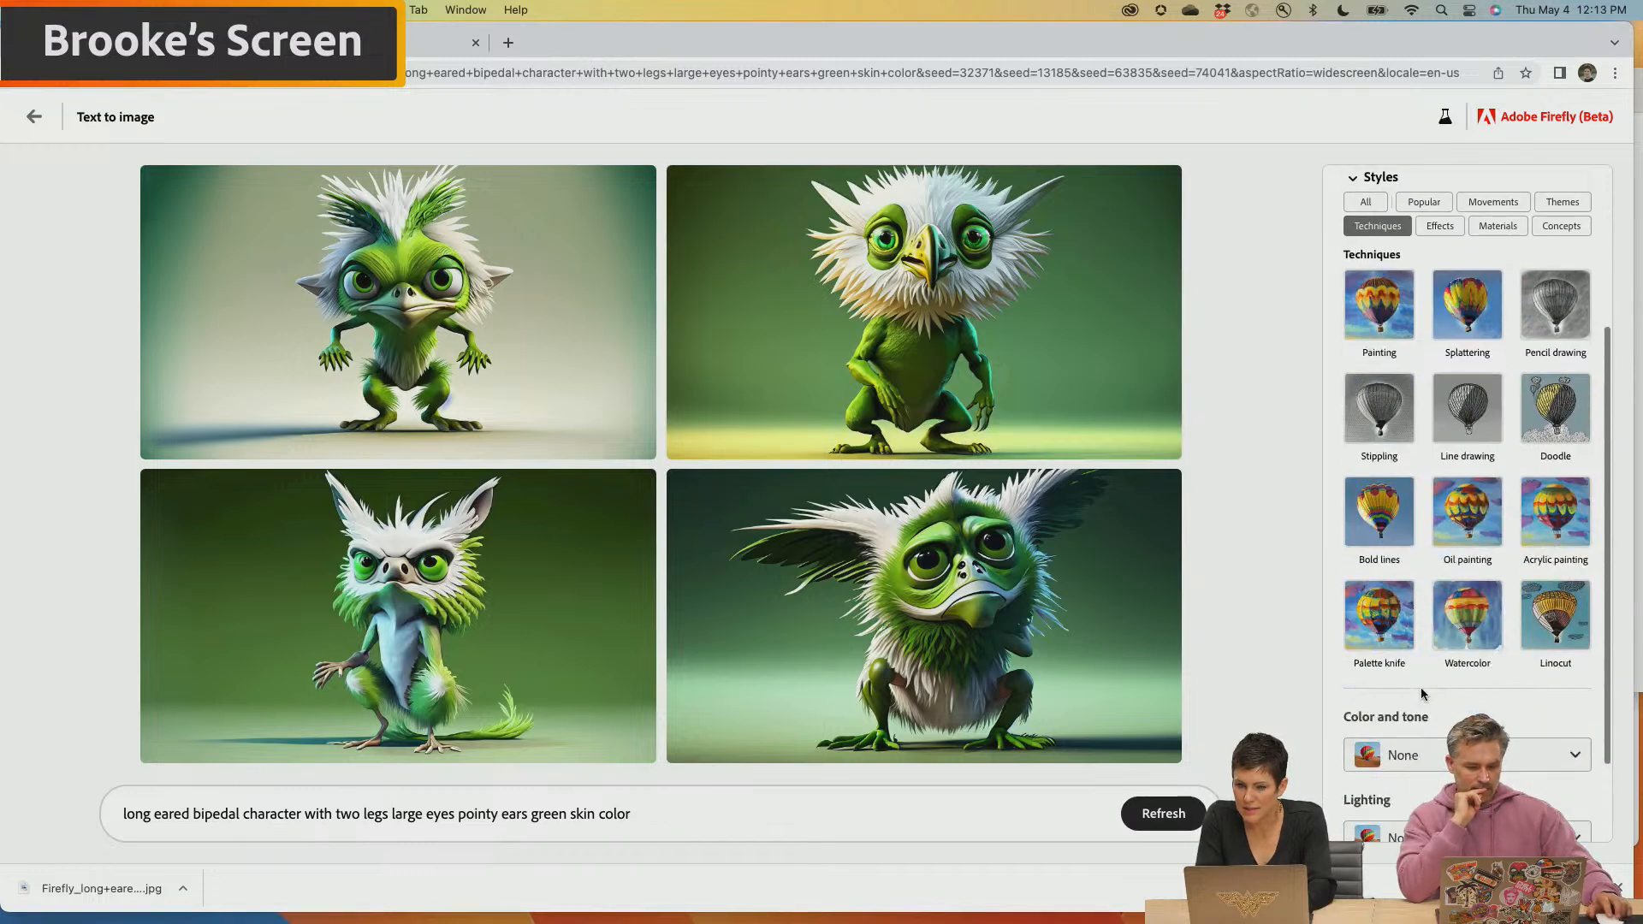
left_click(1442, 228)
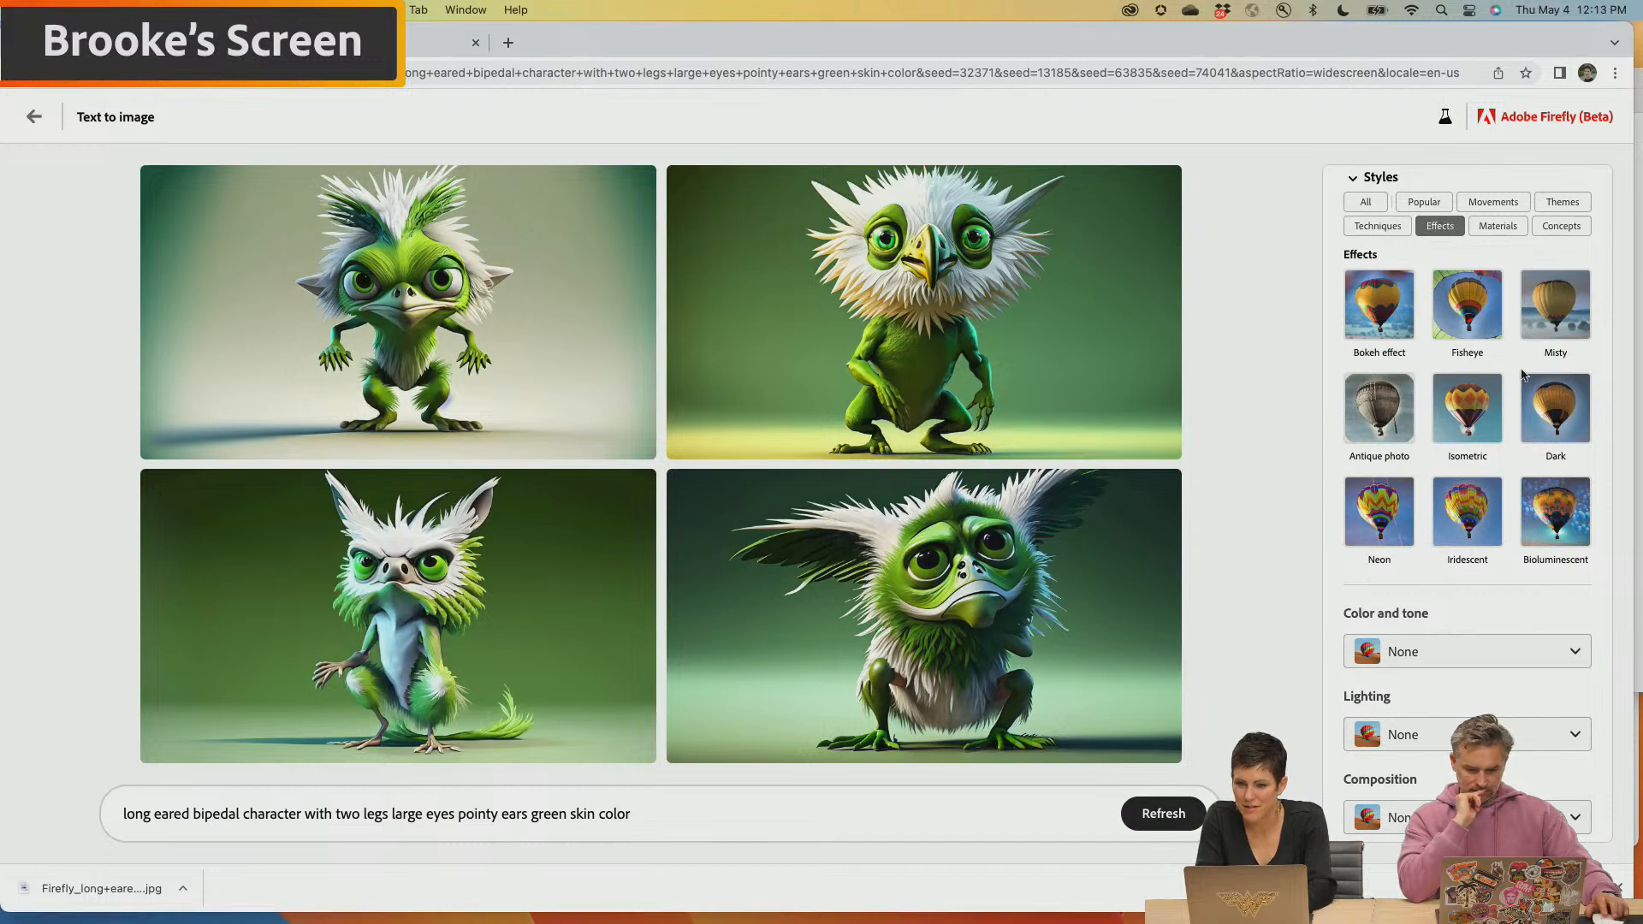
left_click(1497, 226)
left_click(1561, 228)
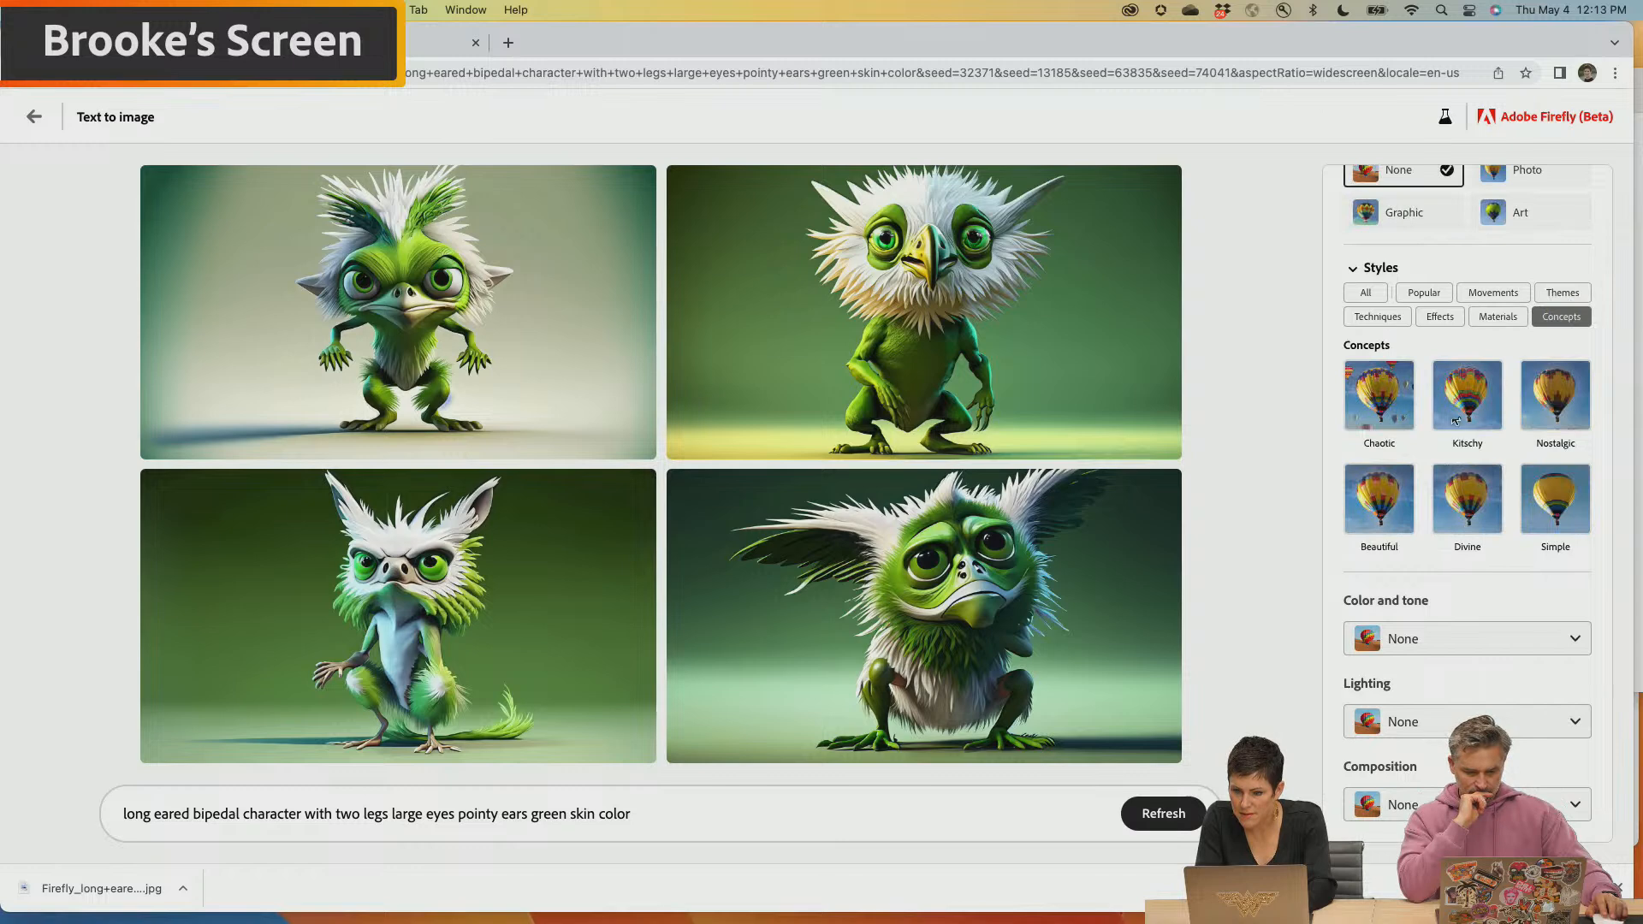
Append "hyper realistic" to the green character prompt and generate new images
left_click(667, 818)
type("hyper")
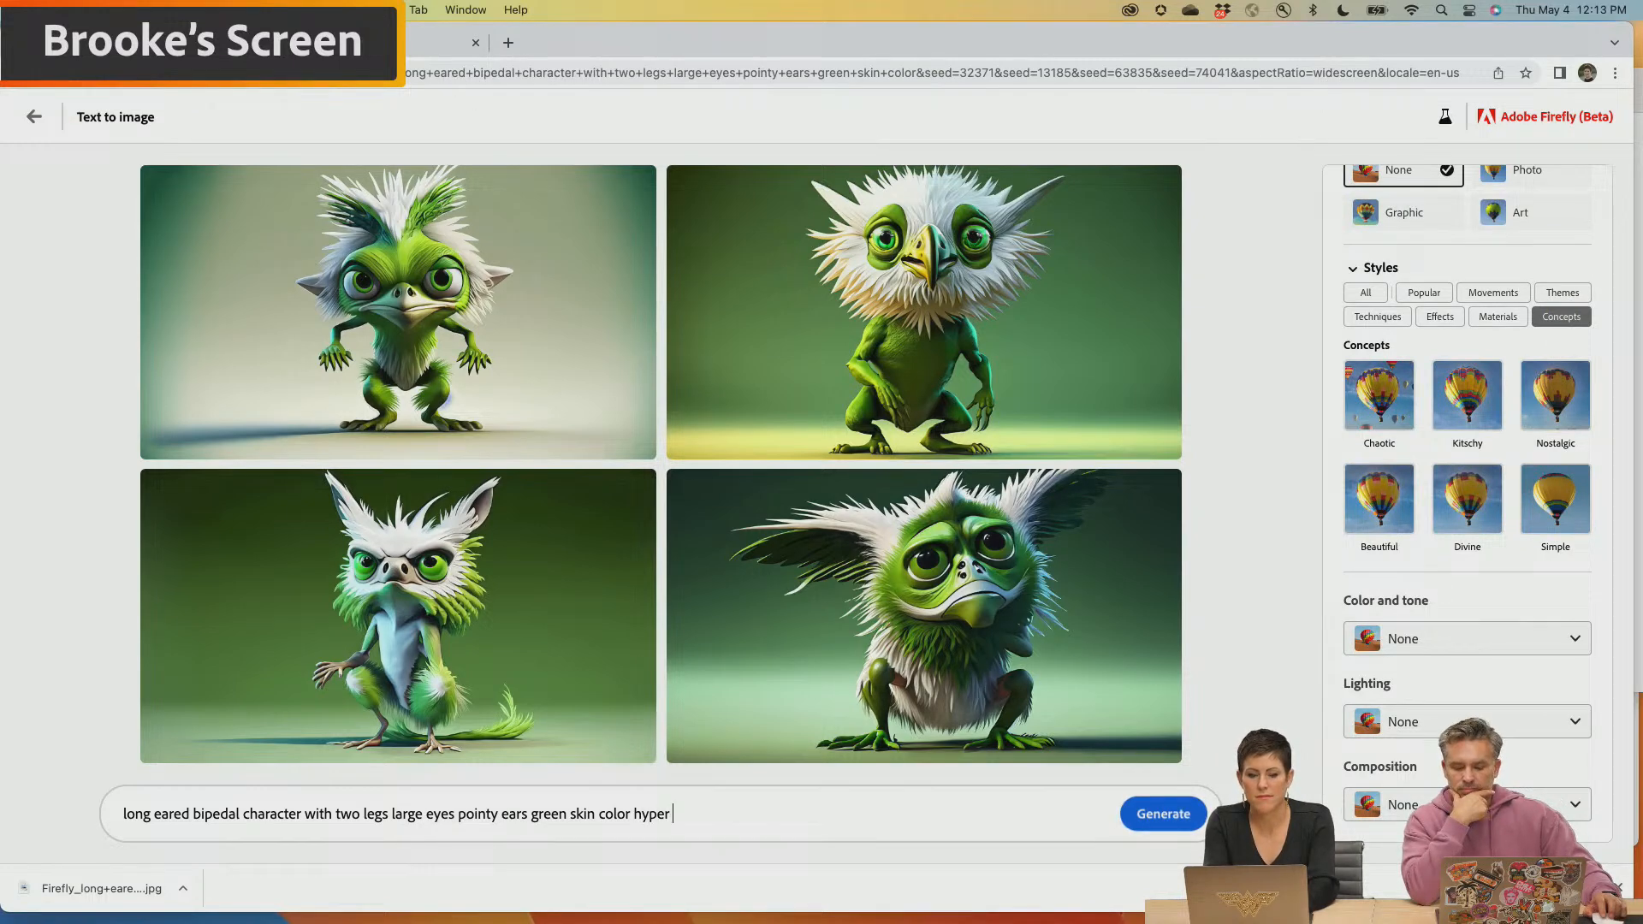
type(" realistic")
key("Return")
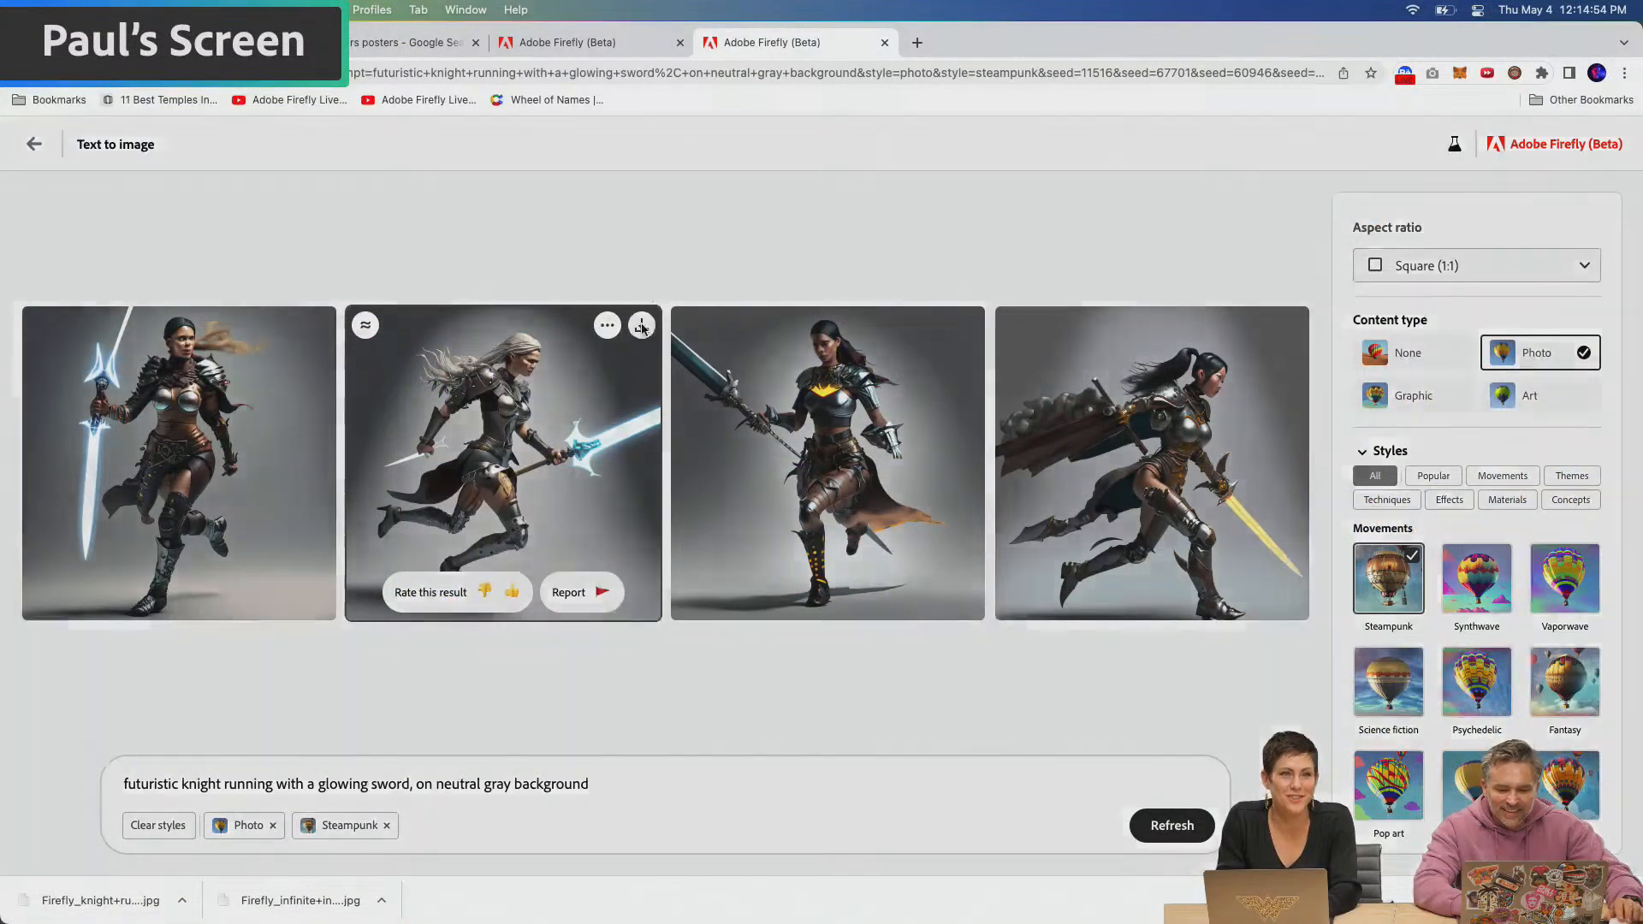
Download the silver-haired knight with the glowing blue sword and the dark-haired knight with the yellow sword
left_click(642, 325)
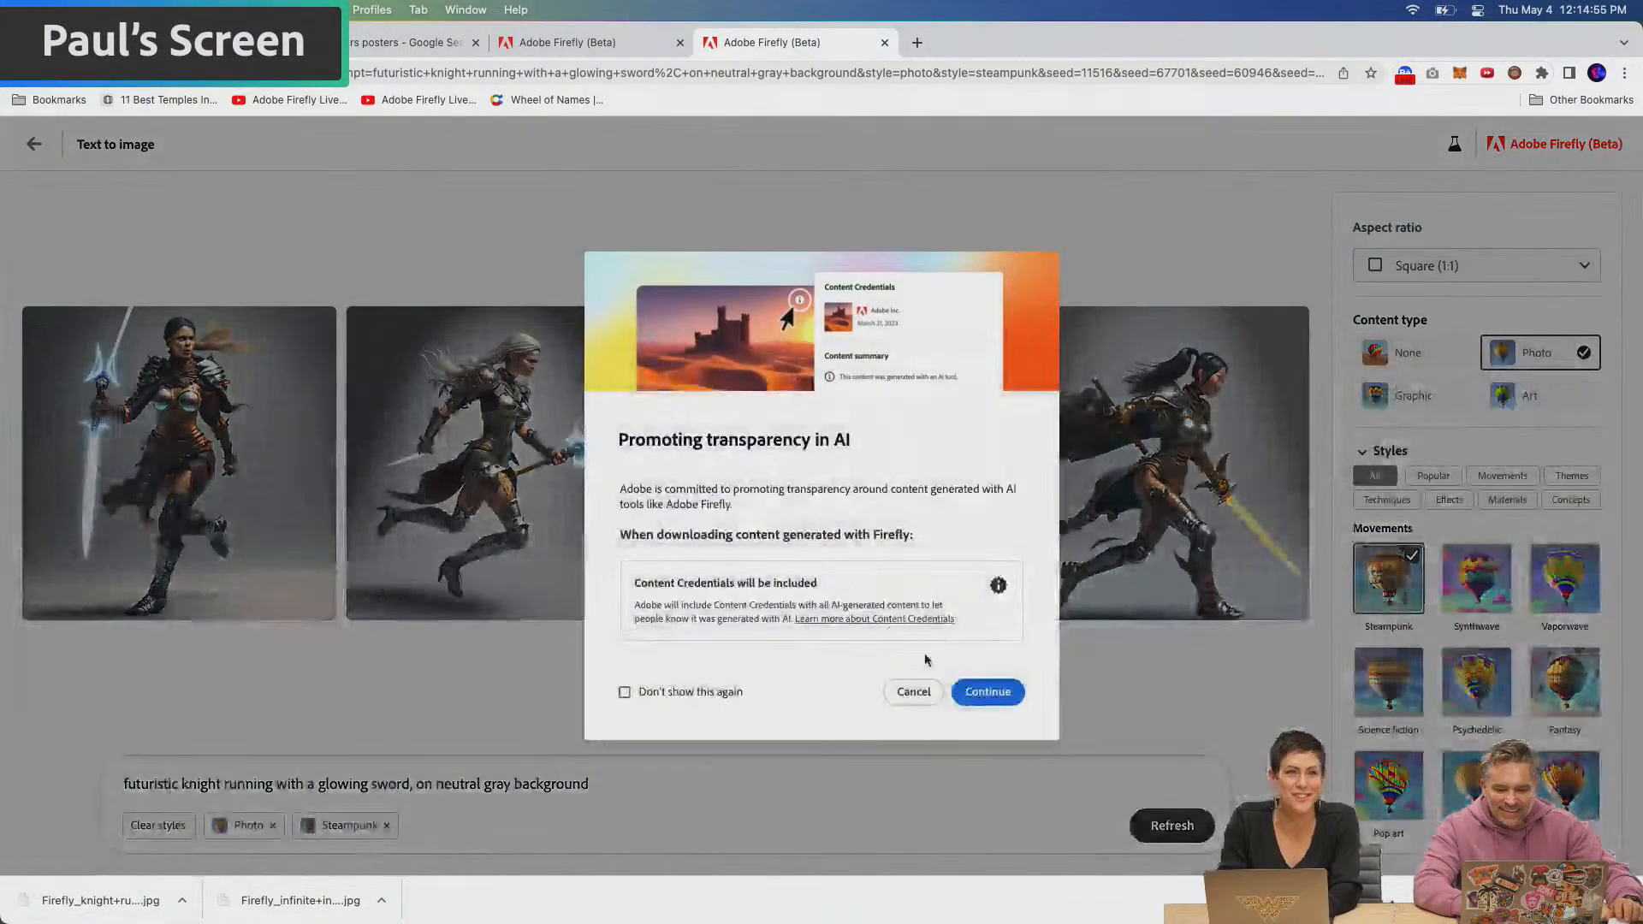
left_click(984, 706)
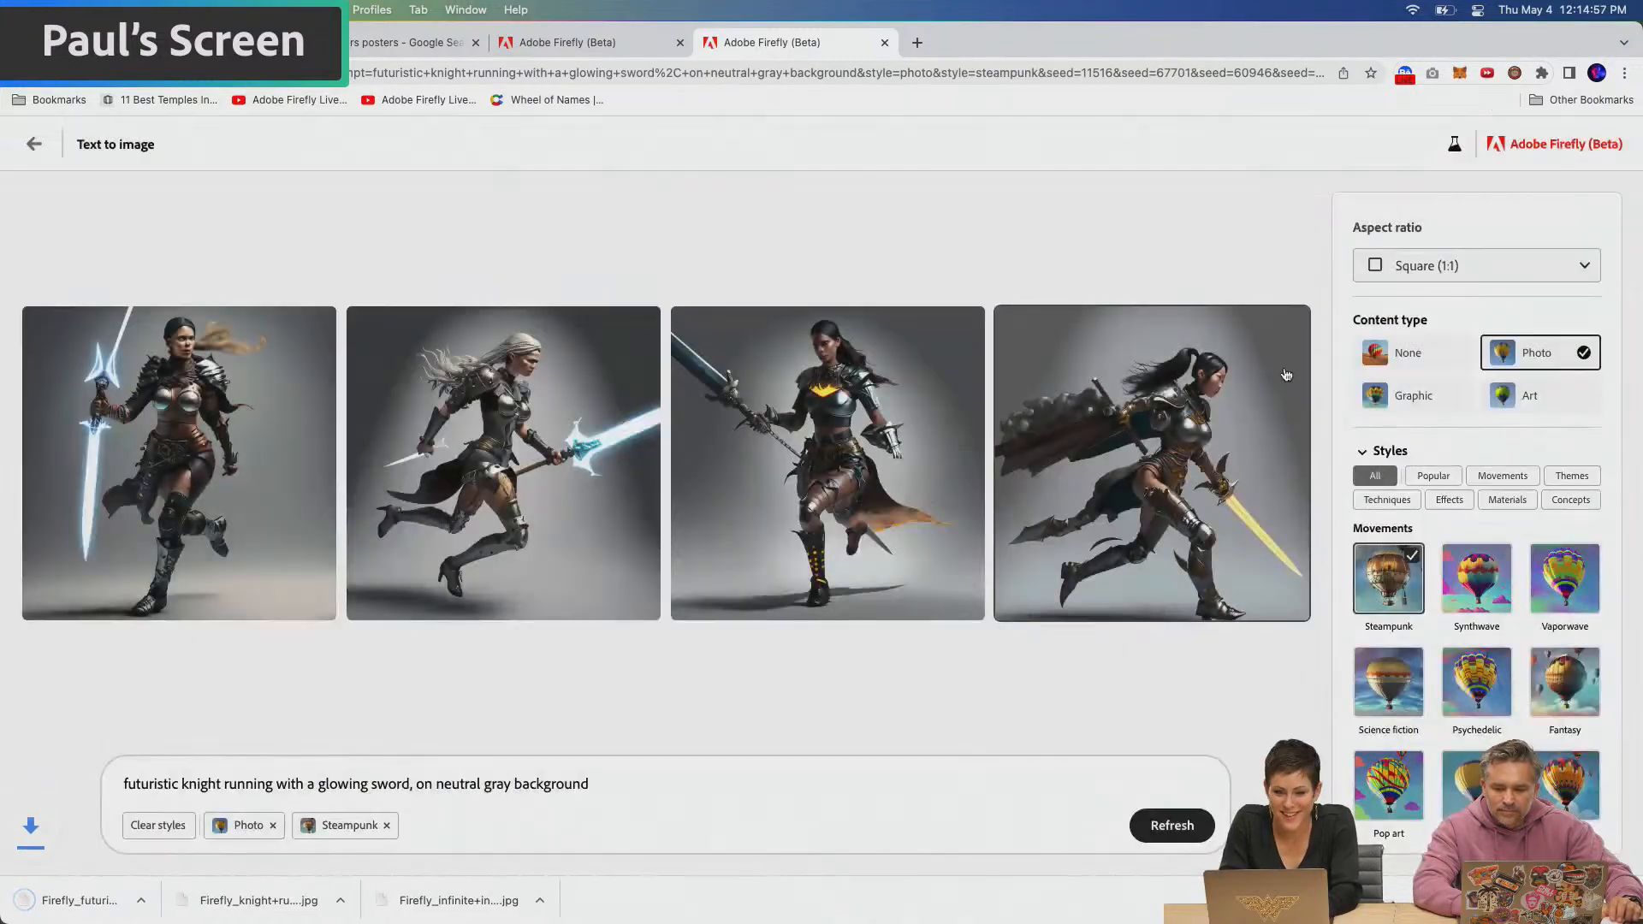
left_click(1290, 325)
left_click(956, 701)
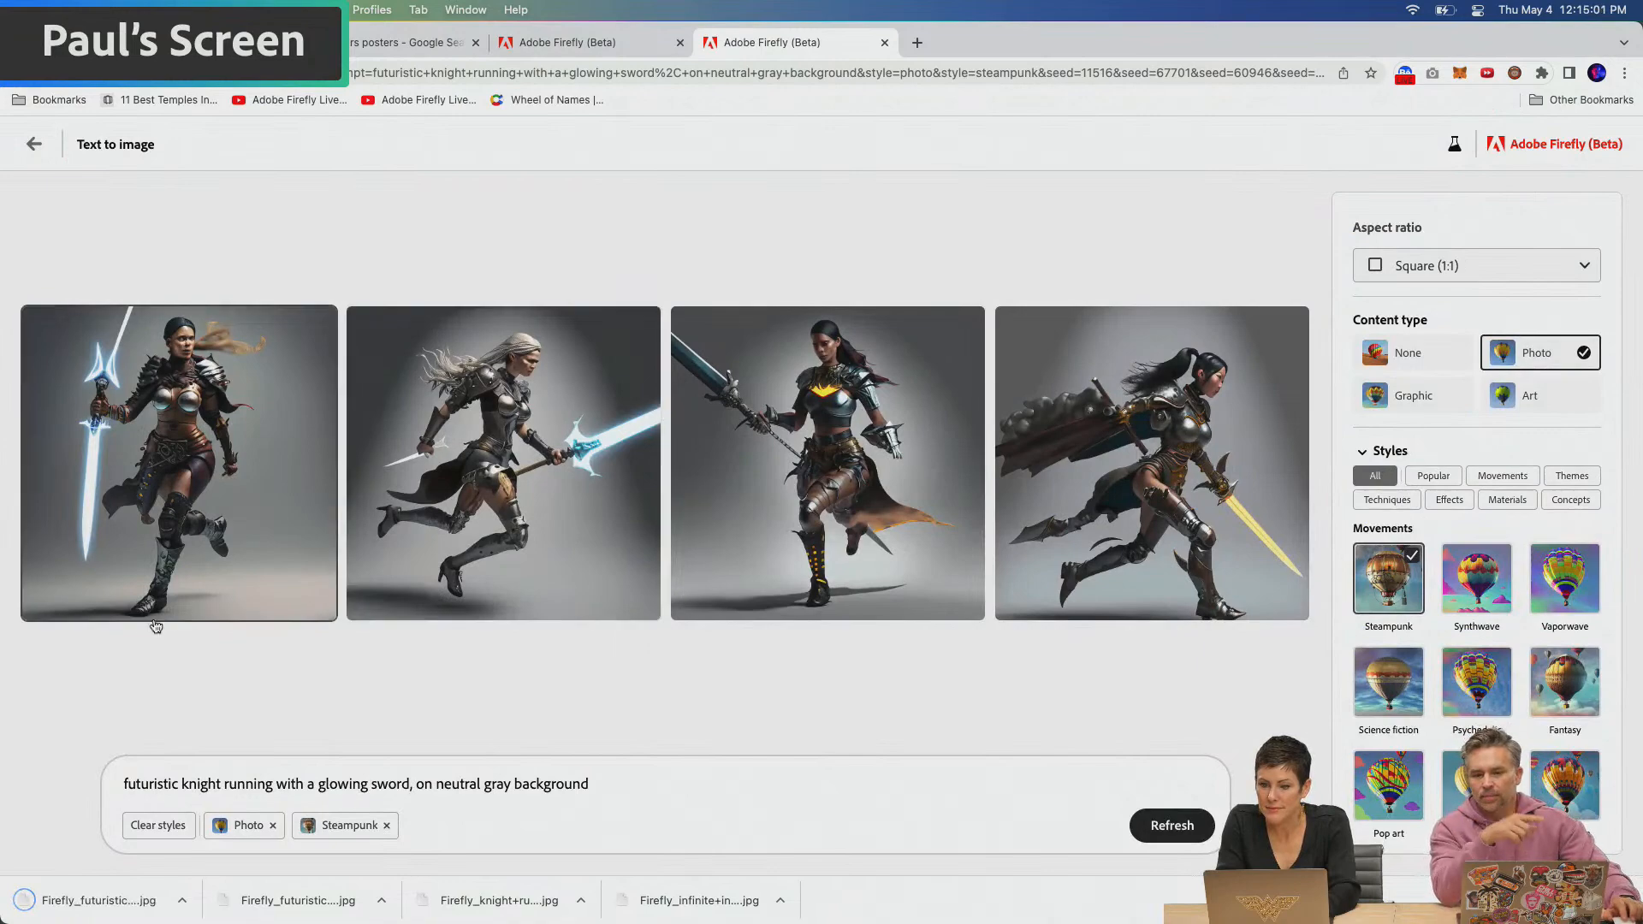
Show the image results for "star wars posters" and enlarge the first classic poster to study its composition
mouse_move(325, 604)
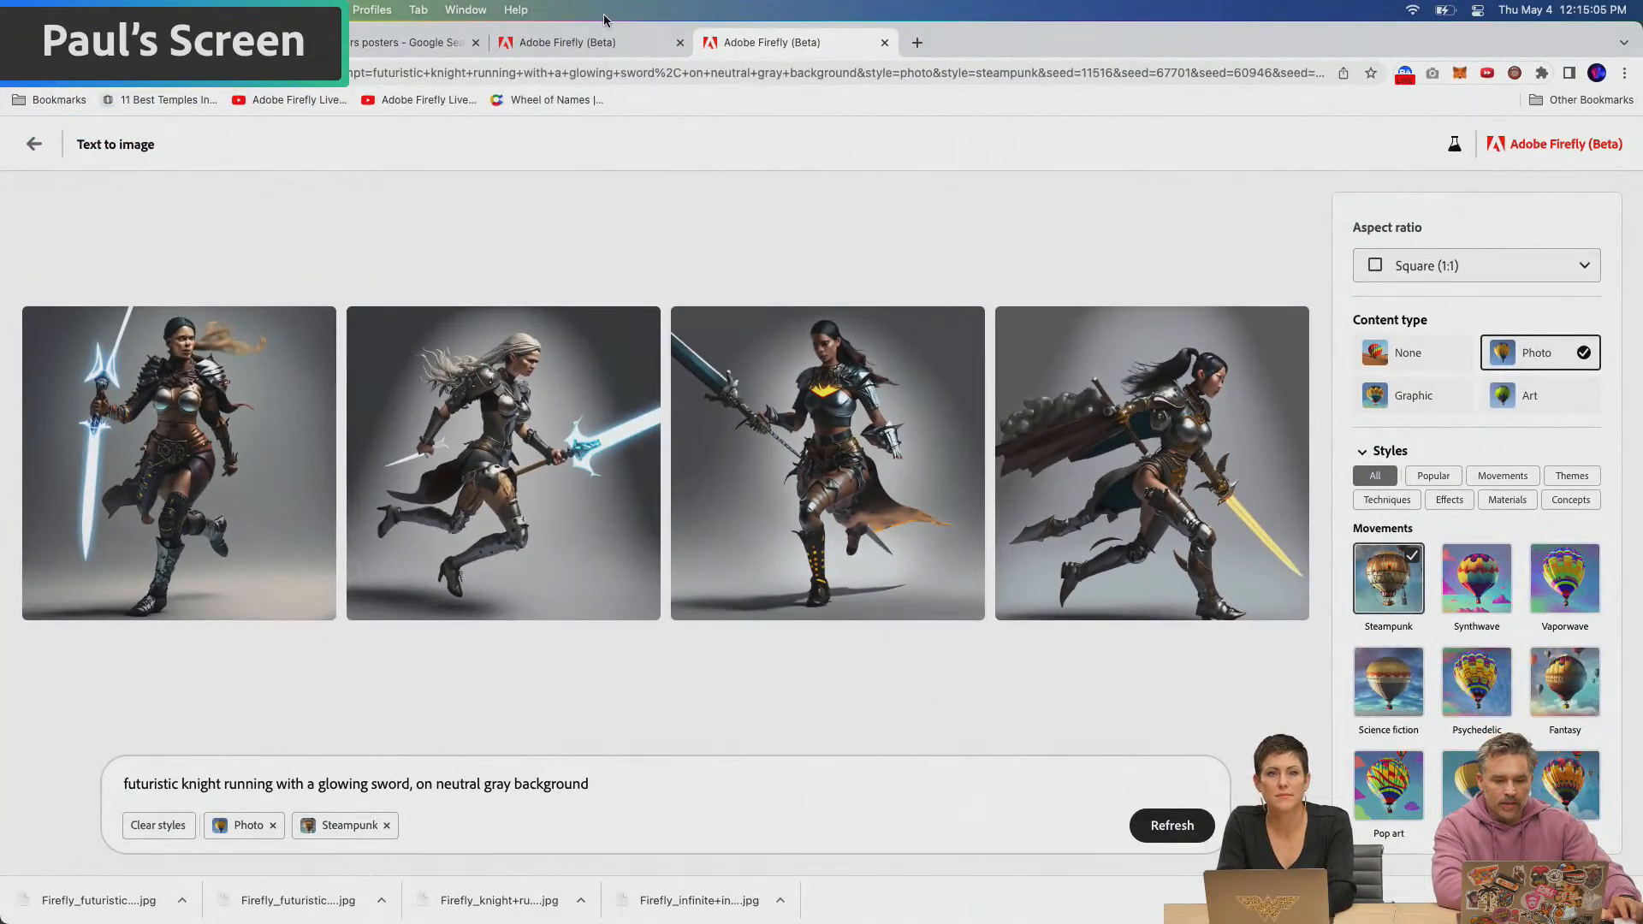
left_click(372, 45)
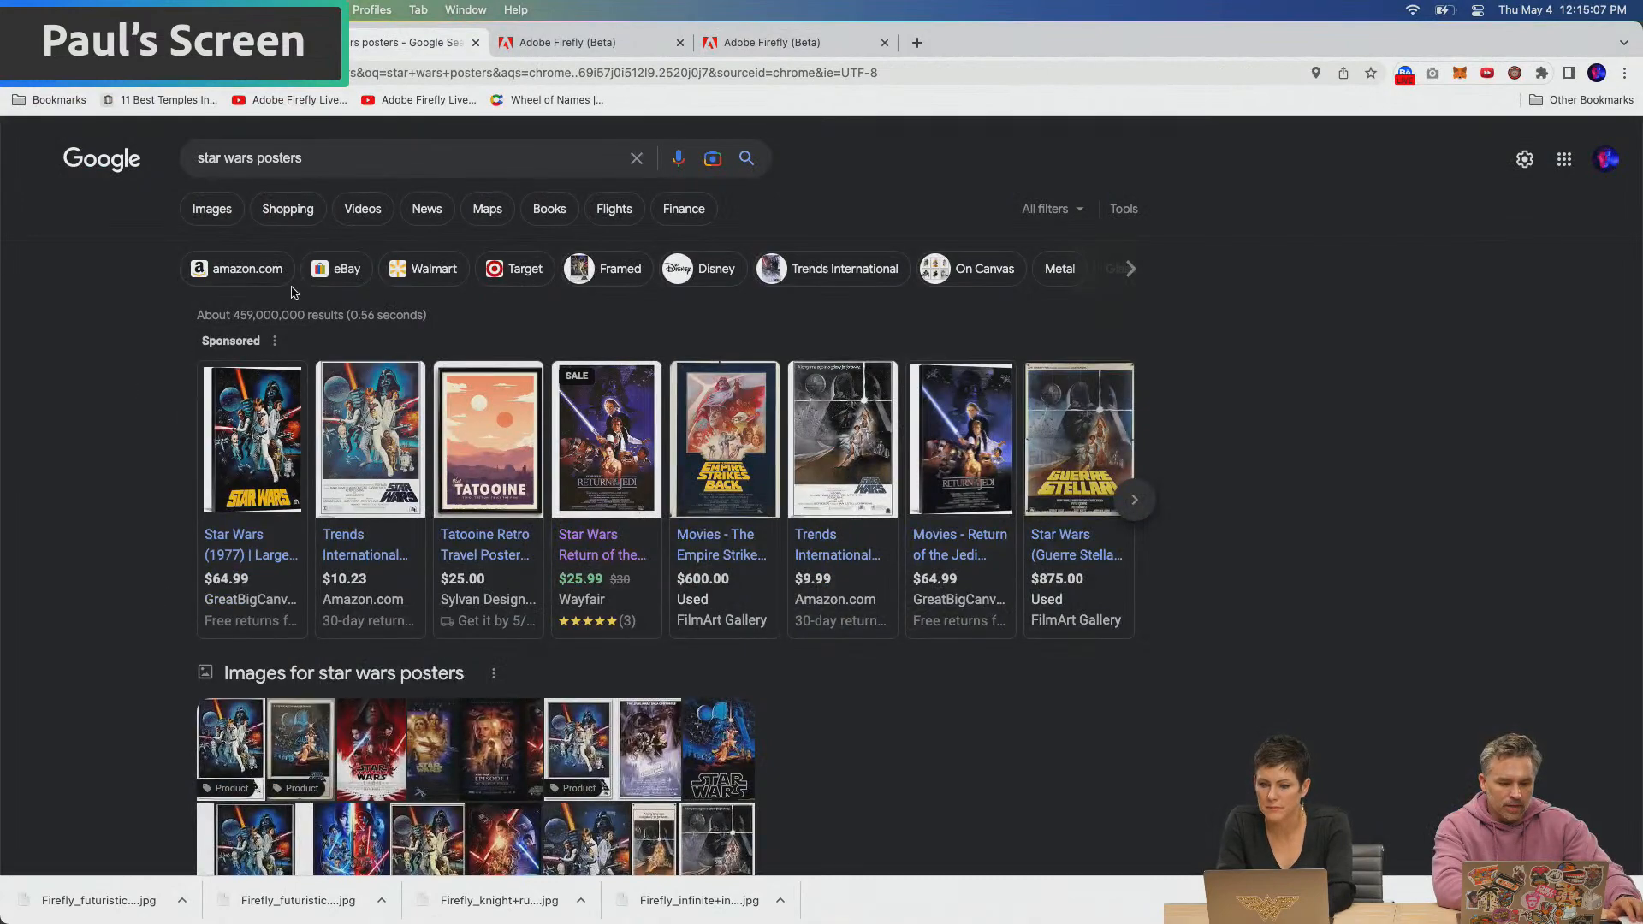
left_click(211, 219)
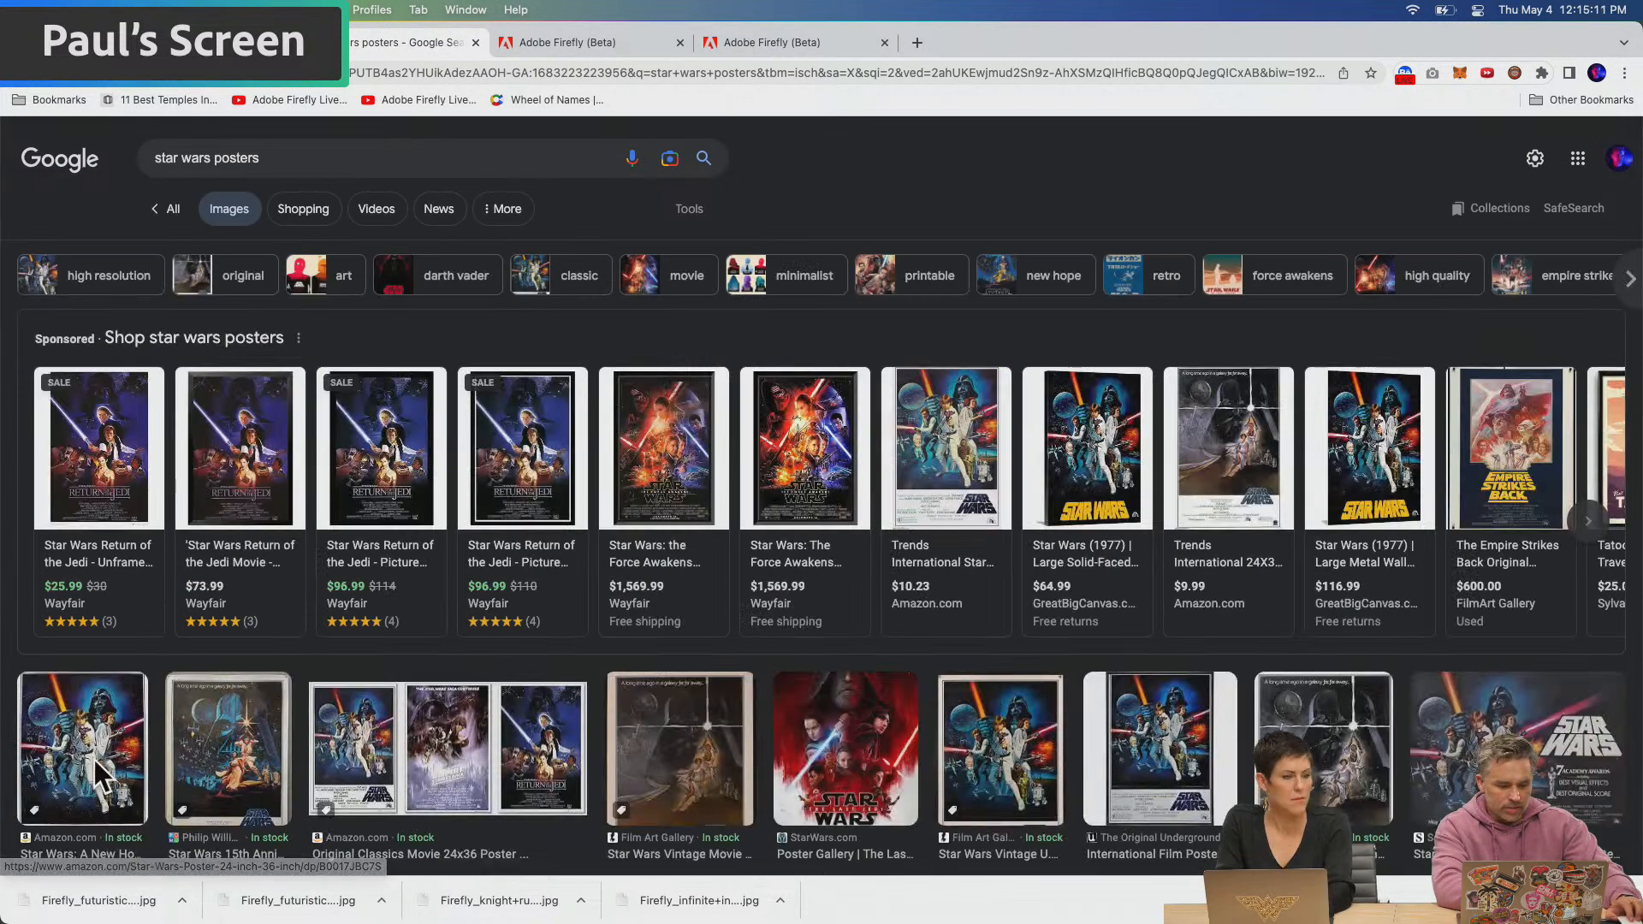
left_click(97, 775)
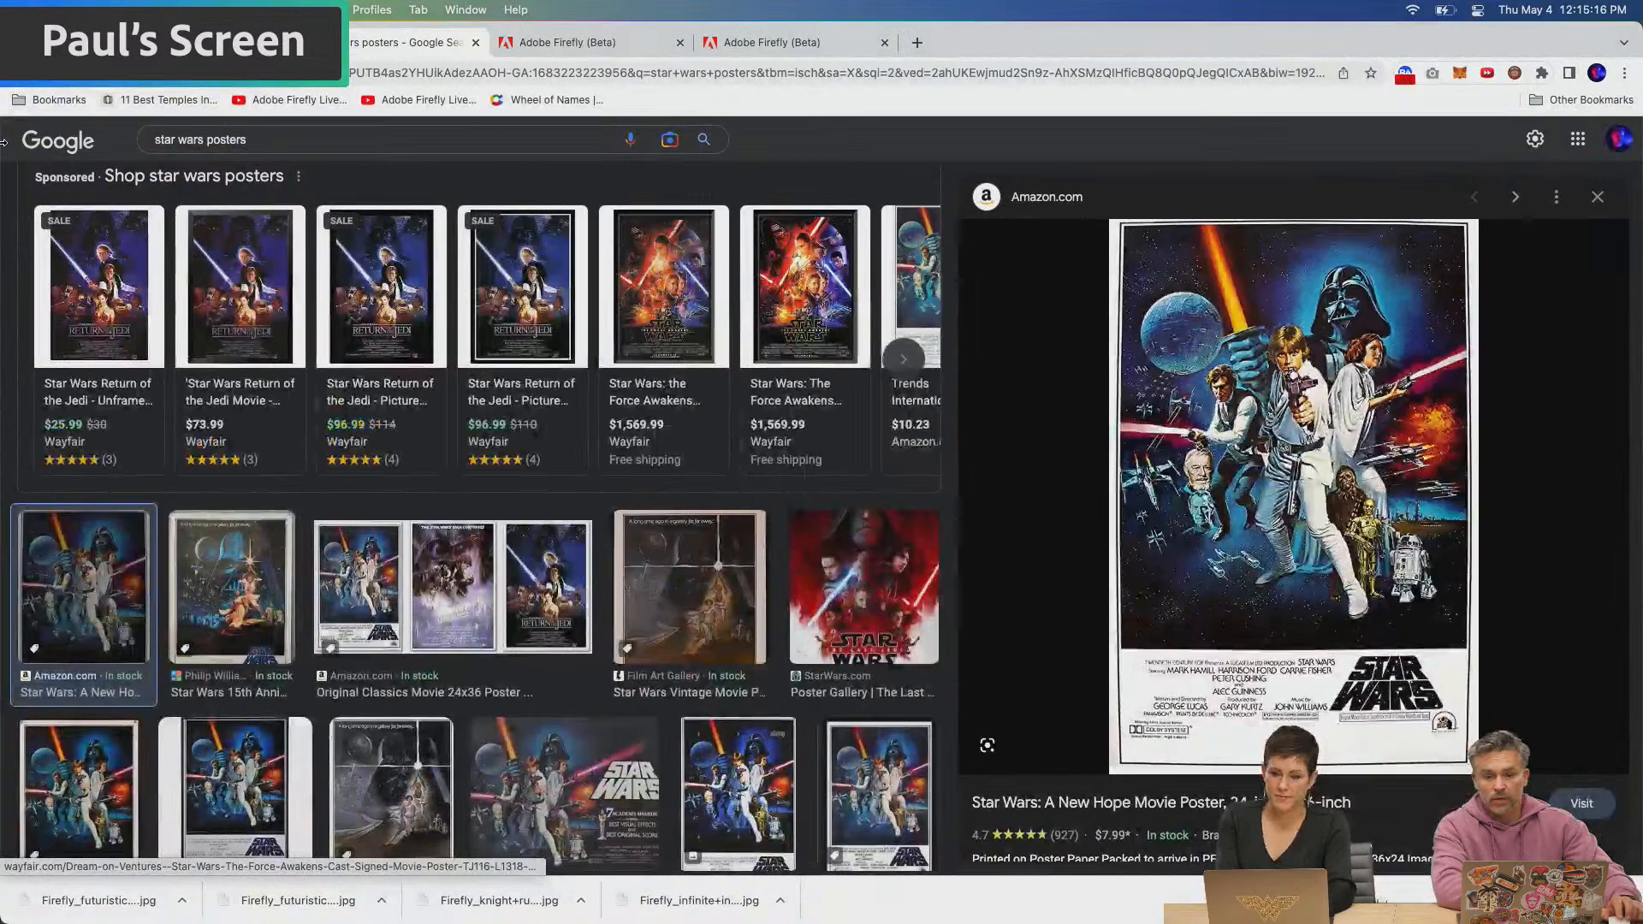
Return to the Firefly knight images, insert "forward" after "running" in the prompt and generate new images
left_click(197, 43)
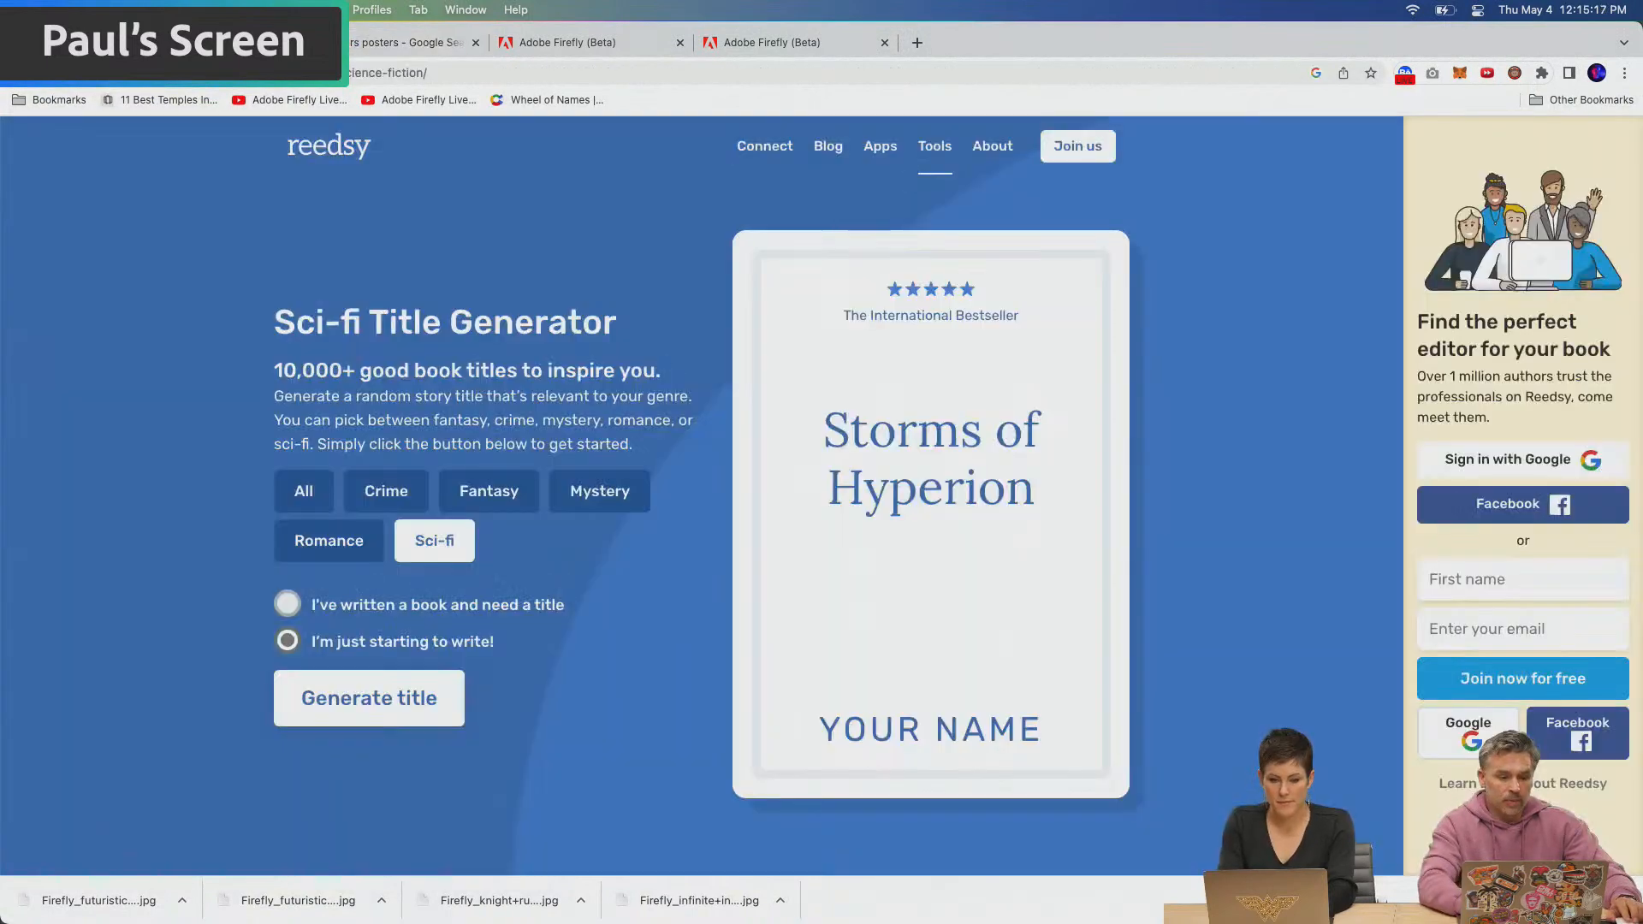
left_click(581, 44)
left_click(787, 44)
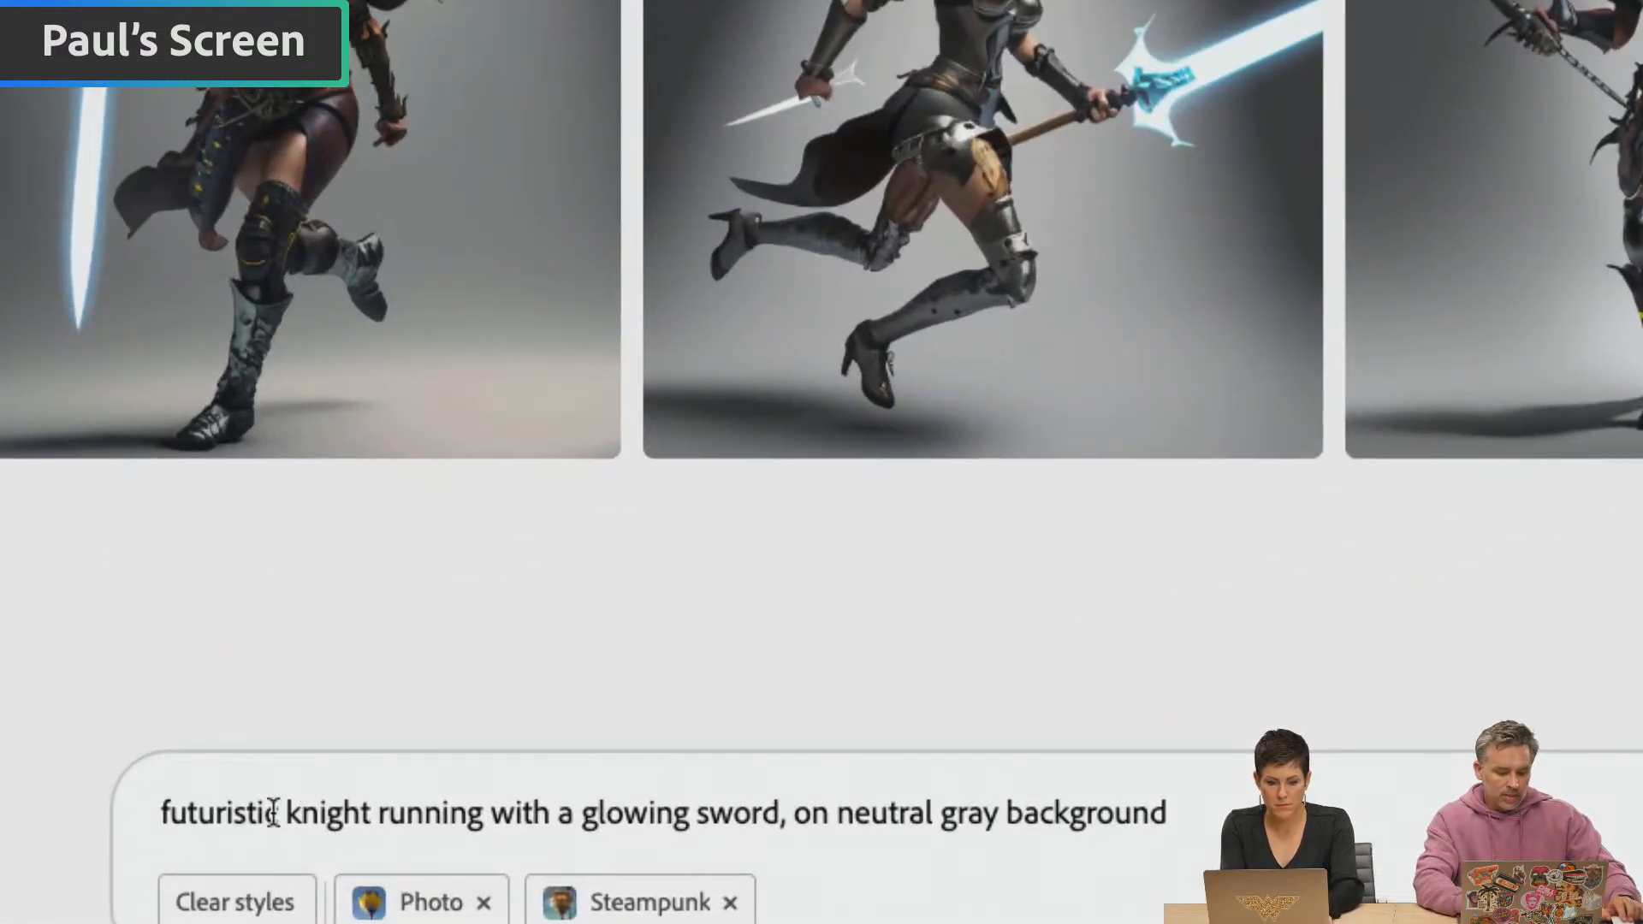
left_click(484, 811)
type("forward")
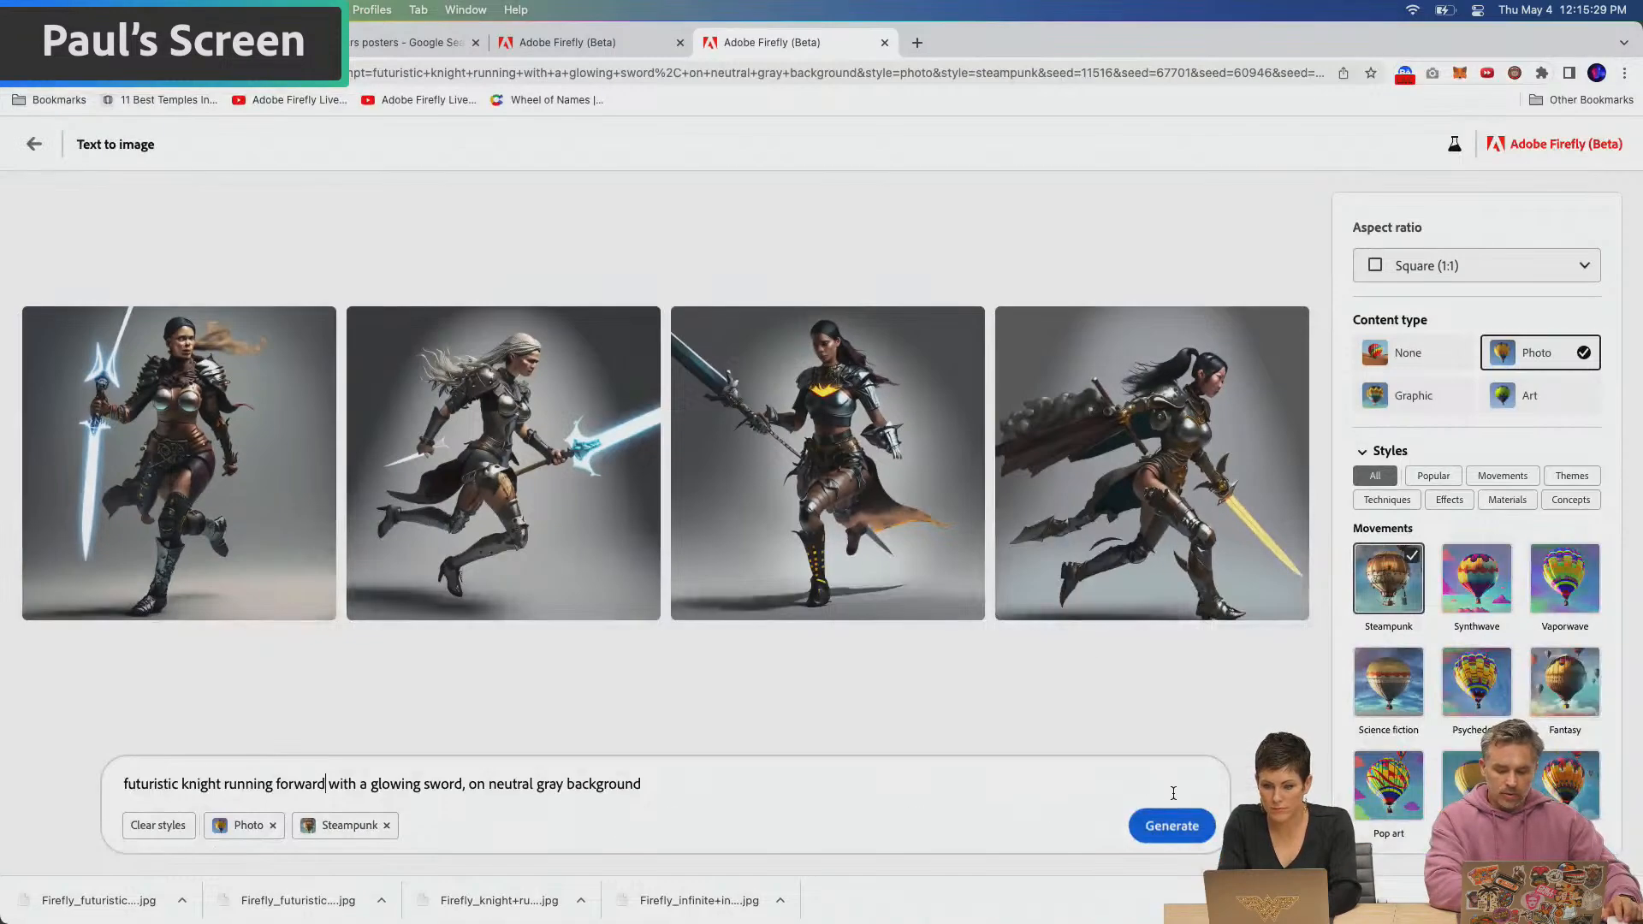
left_click(1170, 824)
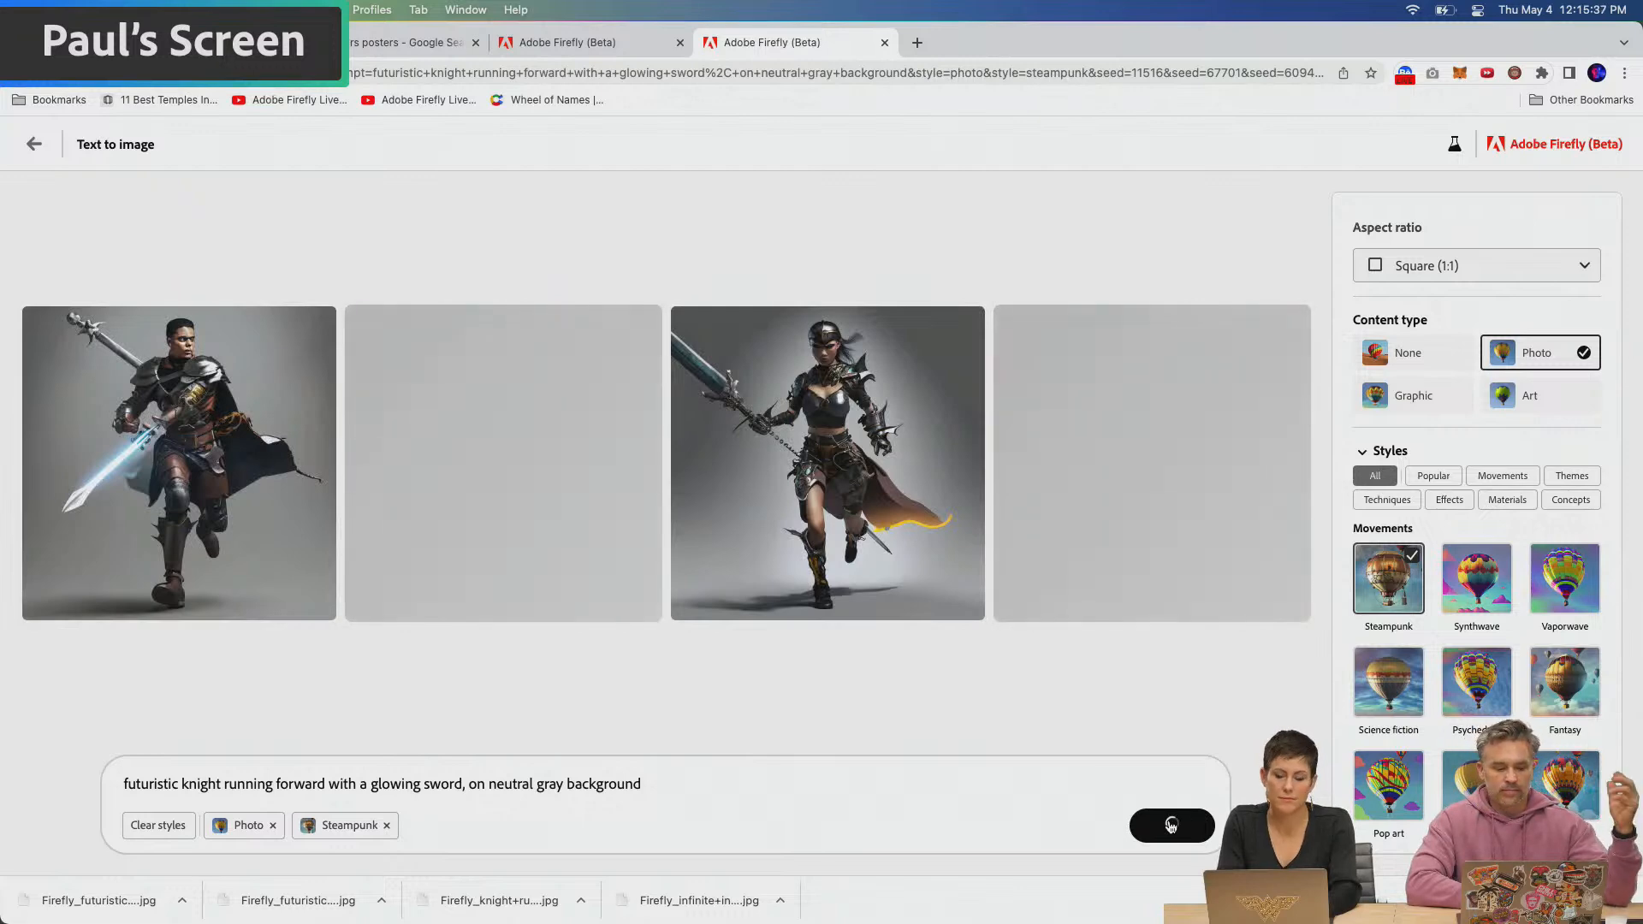
Download the image of the black-helmeted knight running forward and use it as the reference image for new results
mouse_move(826, 391)
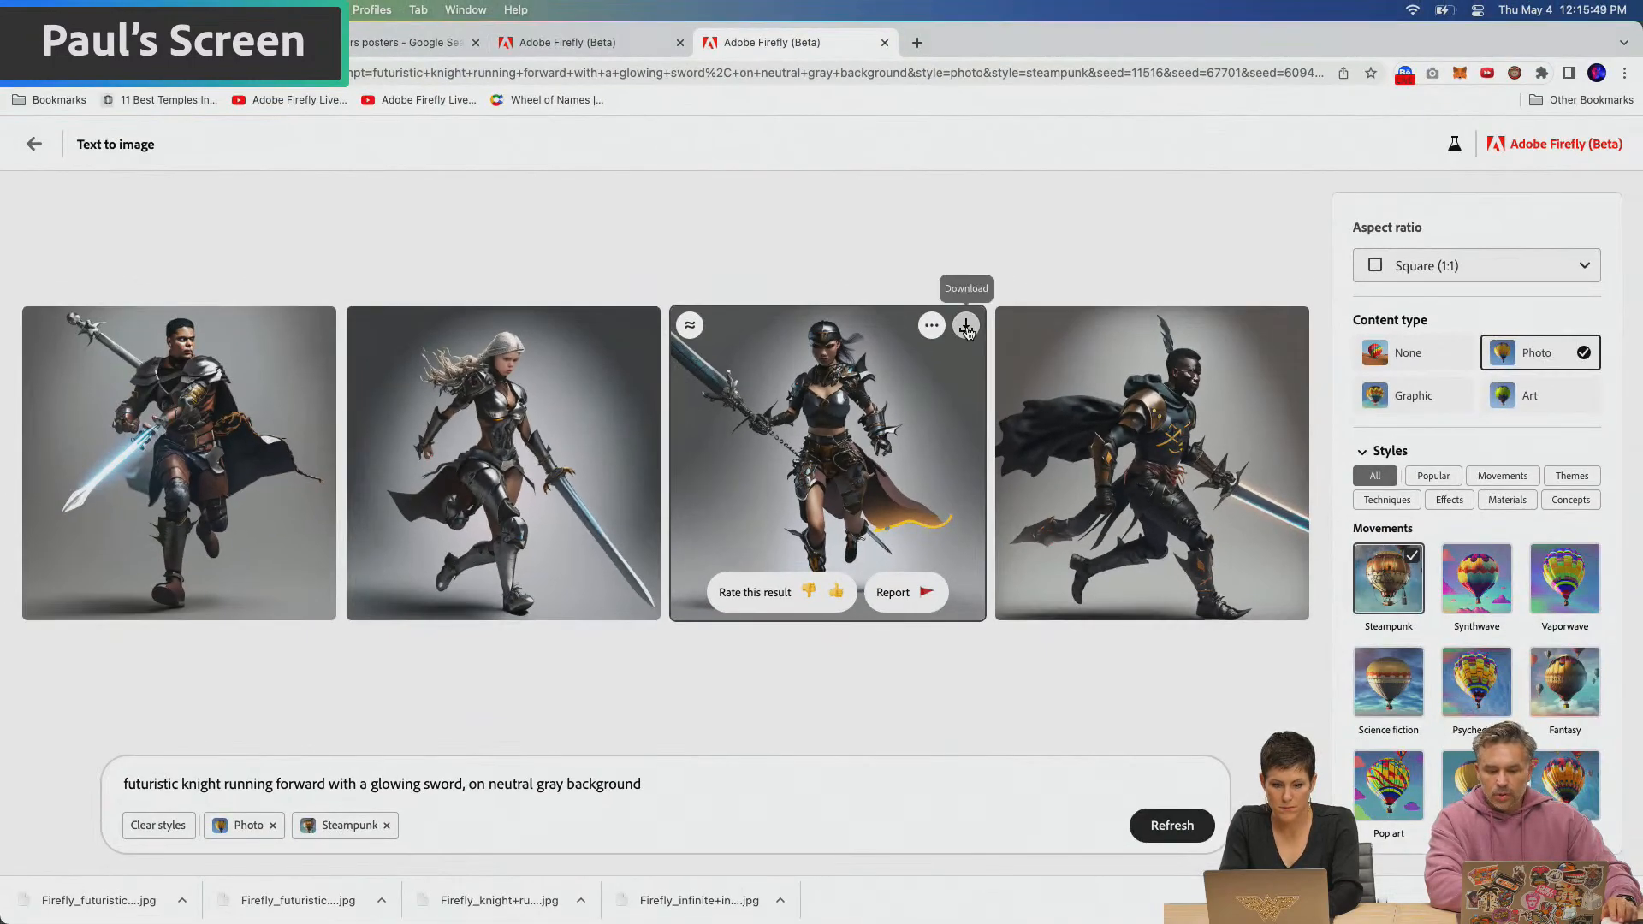
left_click(966, 329)
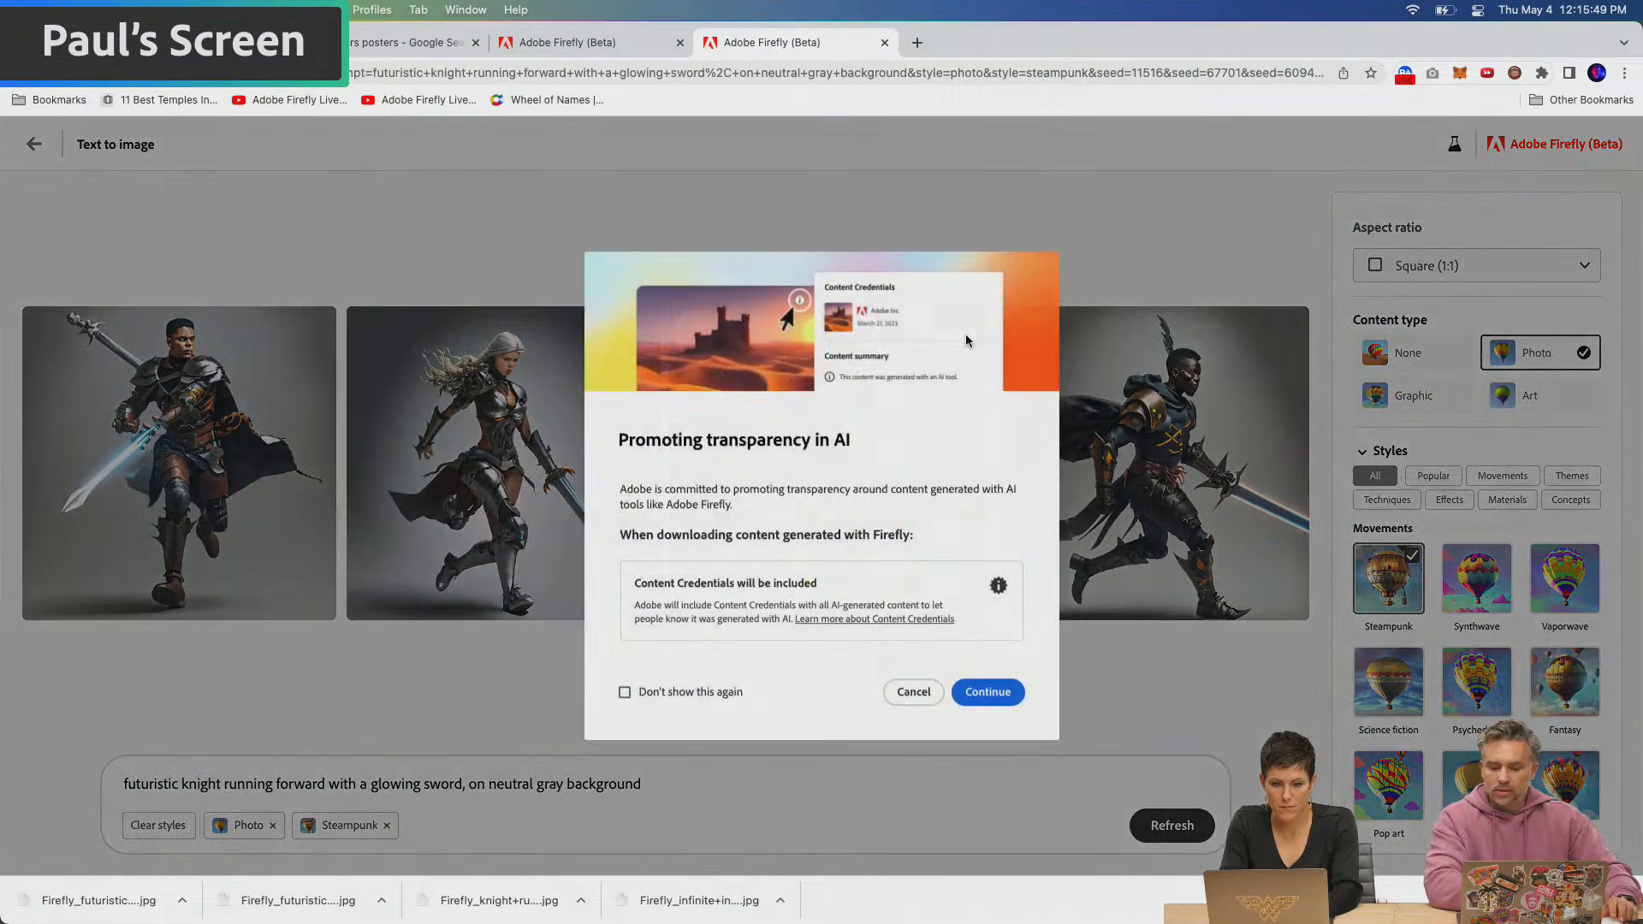
key("Return")
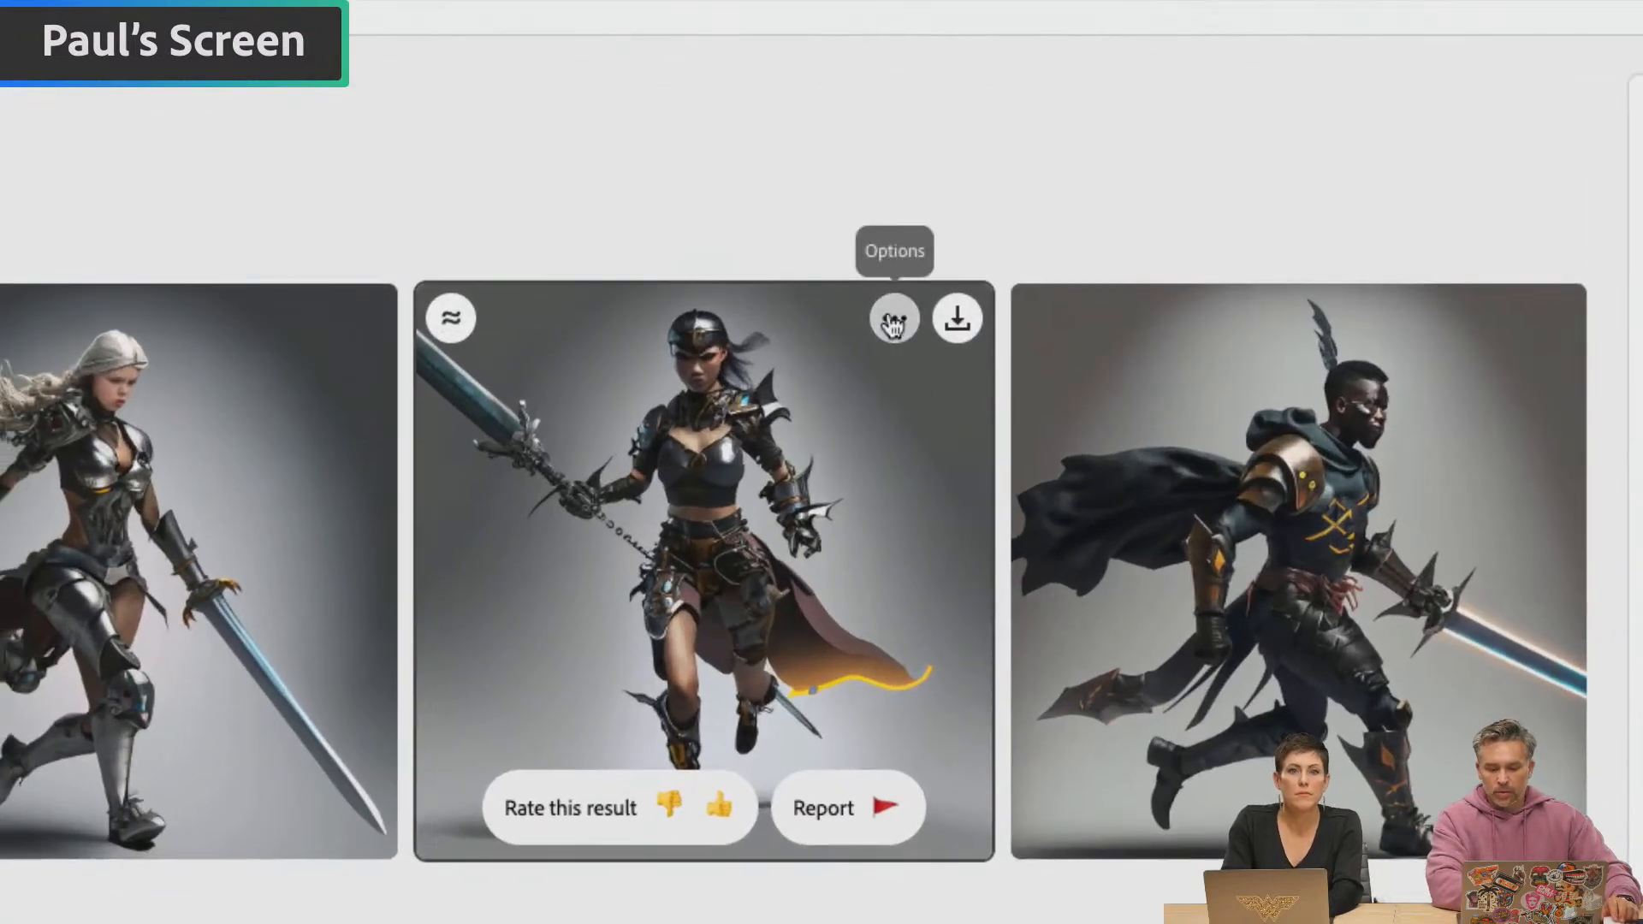
left_click(916, 326)
left_click(933, 454)
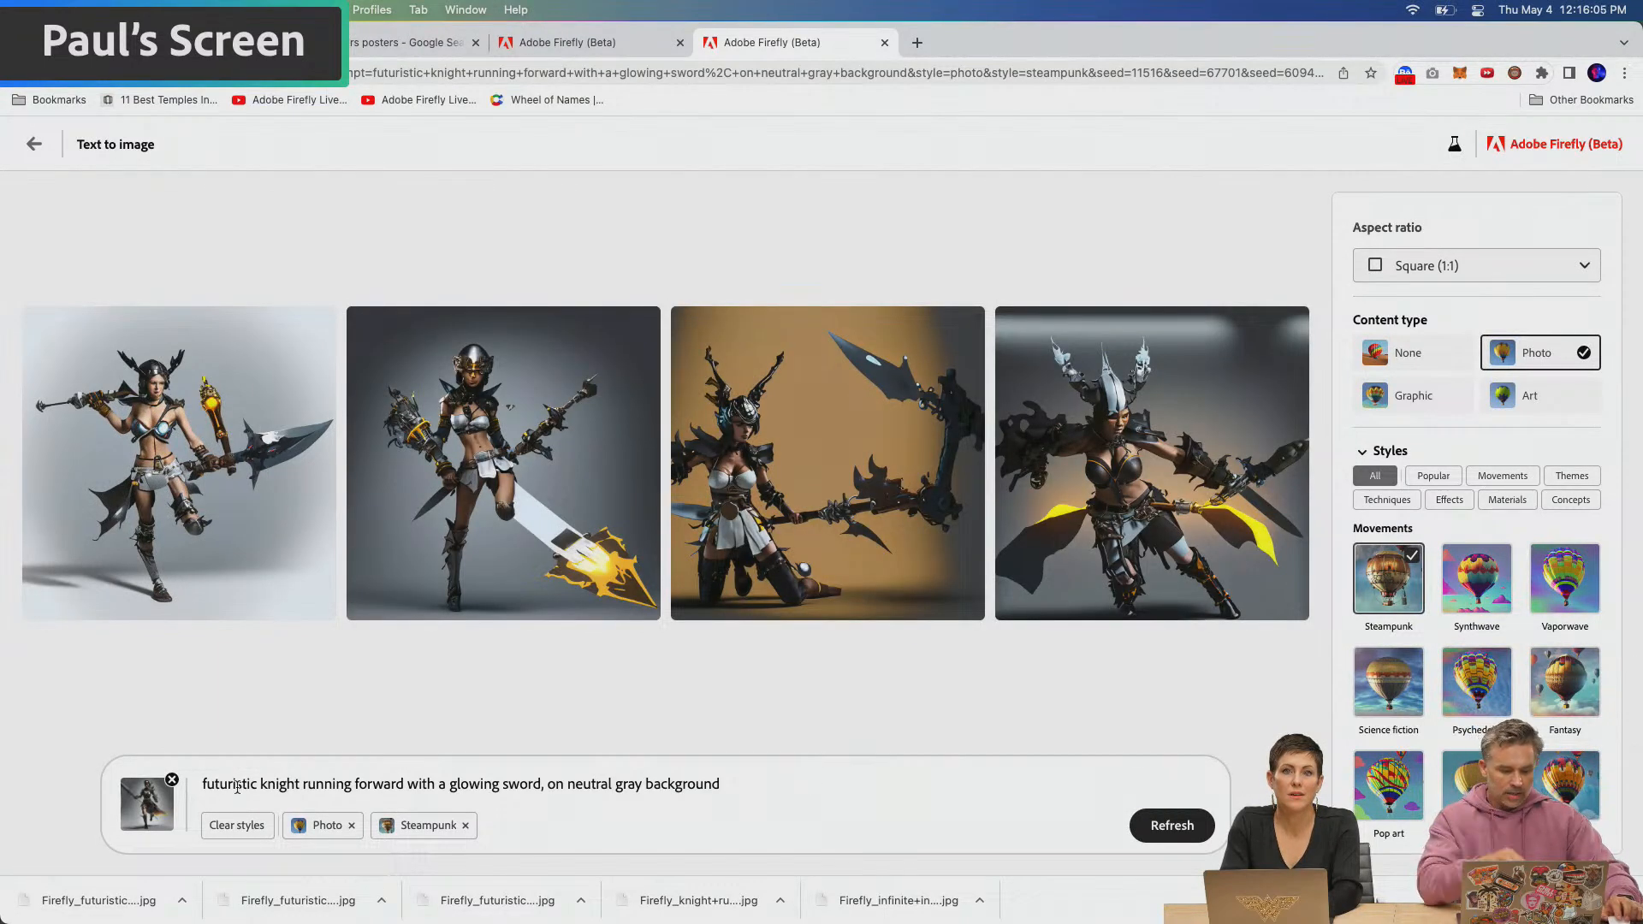
Change the prompt to "futuristic knight in futuristic armor running forward, on neutral gray background" and generate new images
left_click(304, 786)
type("in futur")
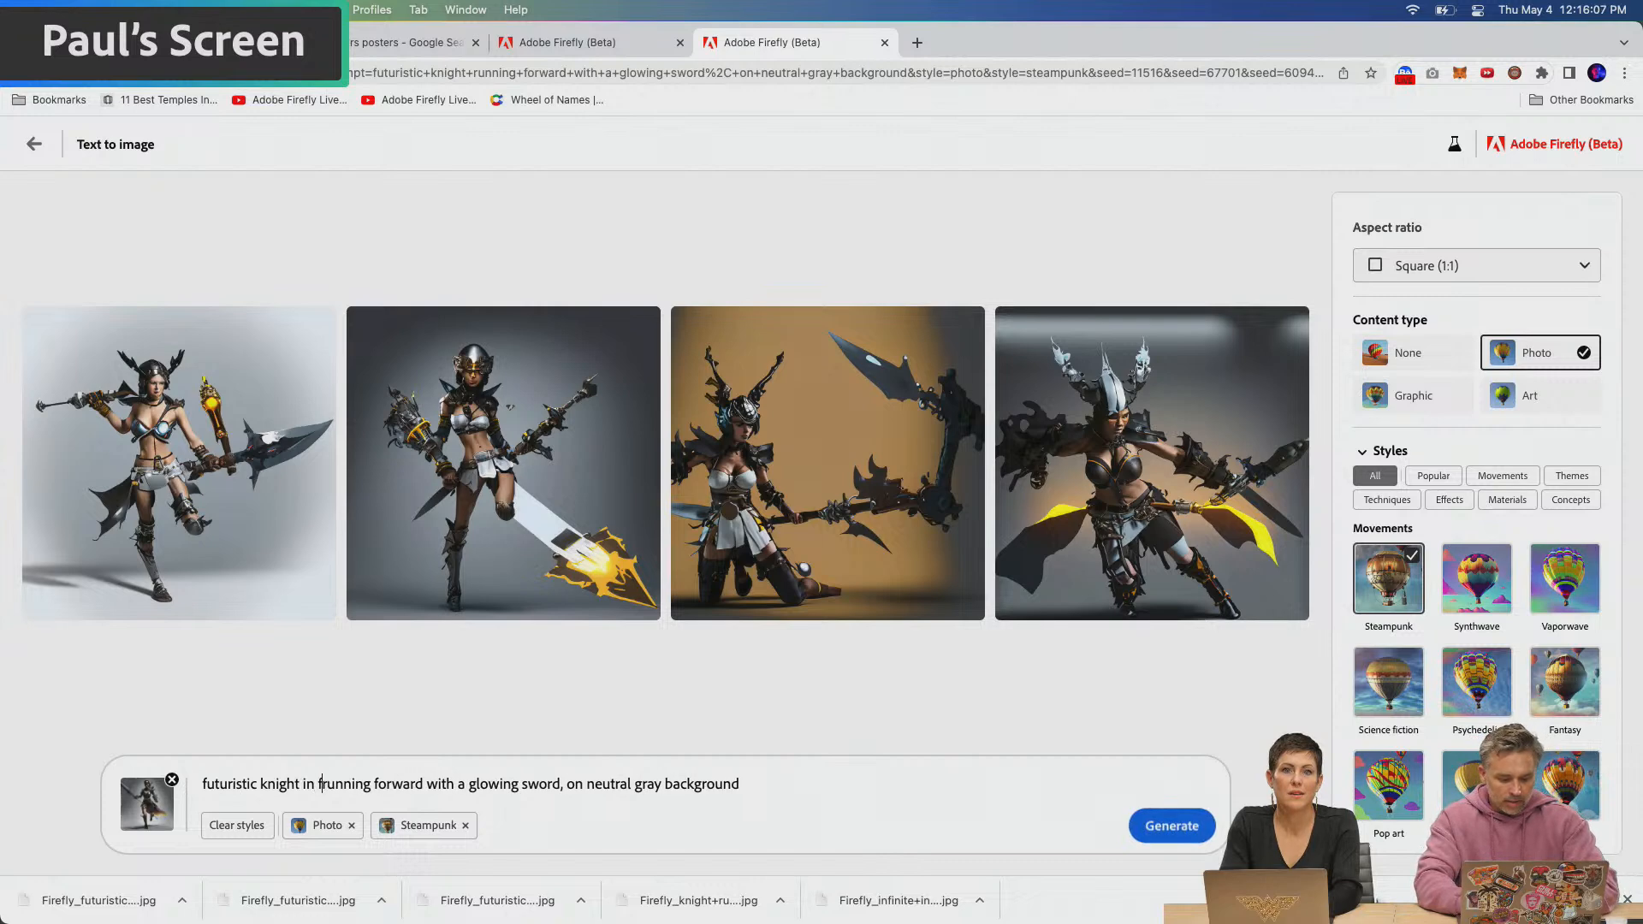
type("istic armor")
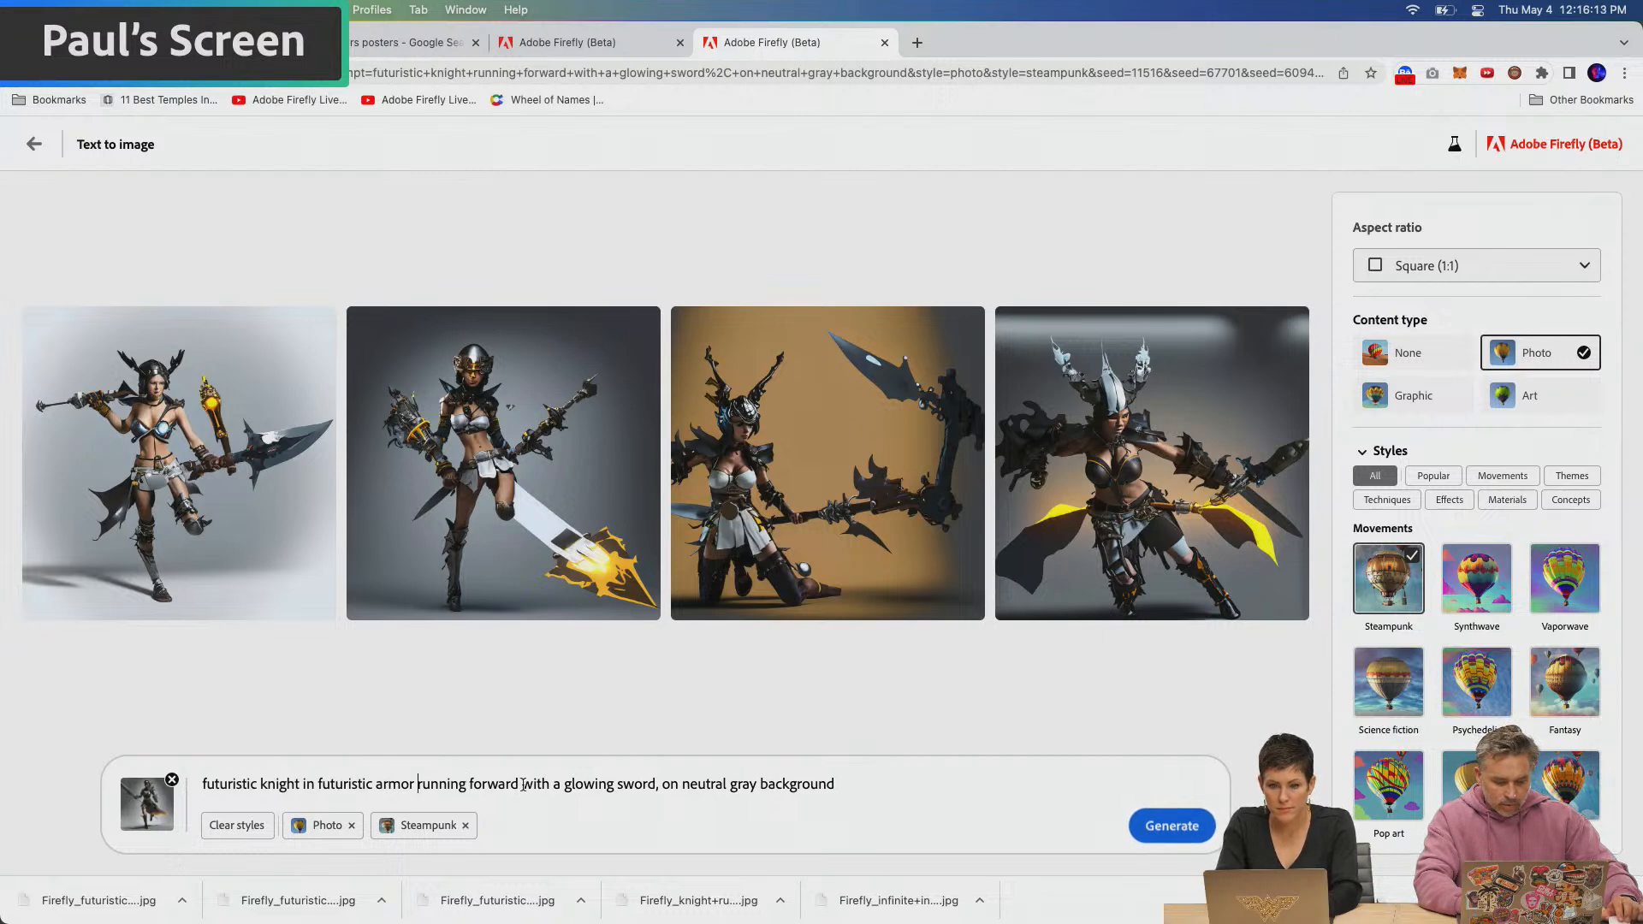
left_click_drag(523, 785, 660, 789)
key("BackSpace")
key("BackSpace")
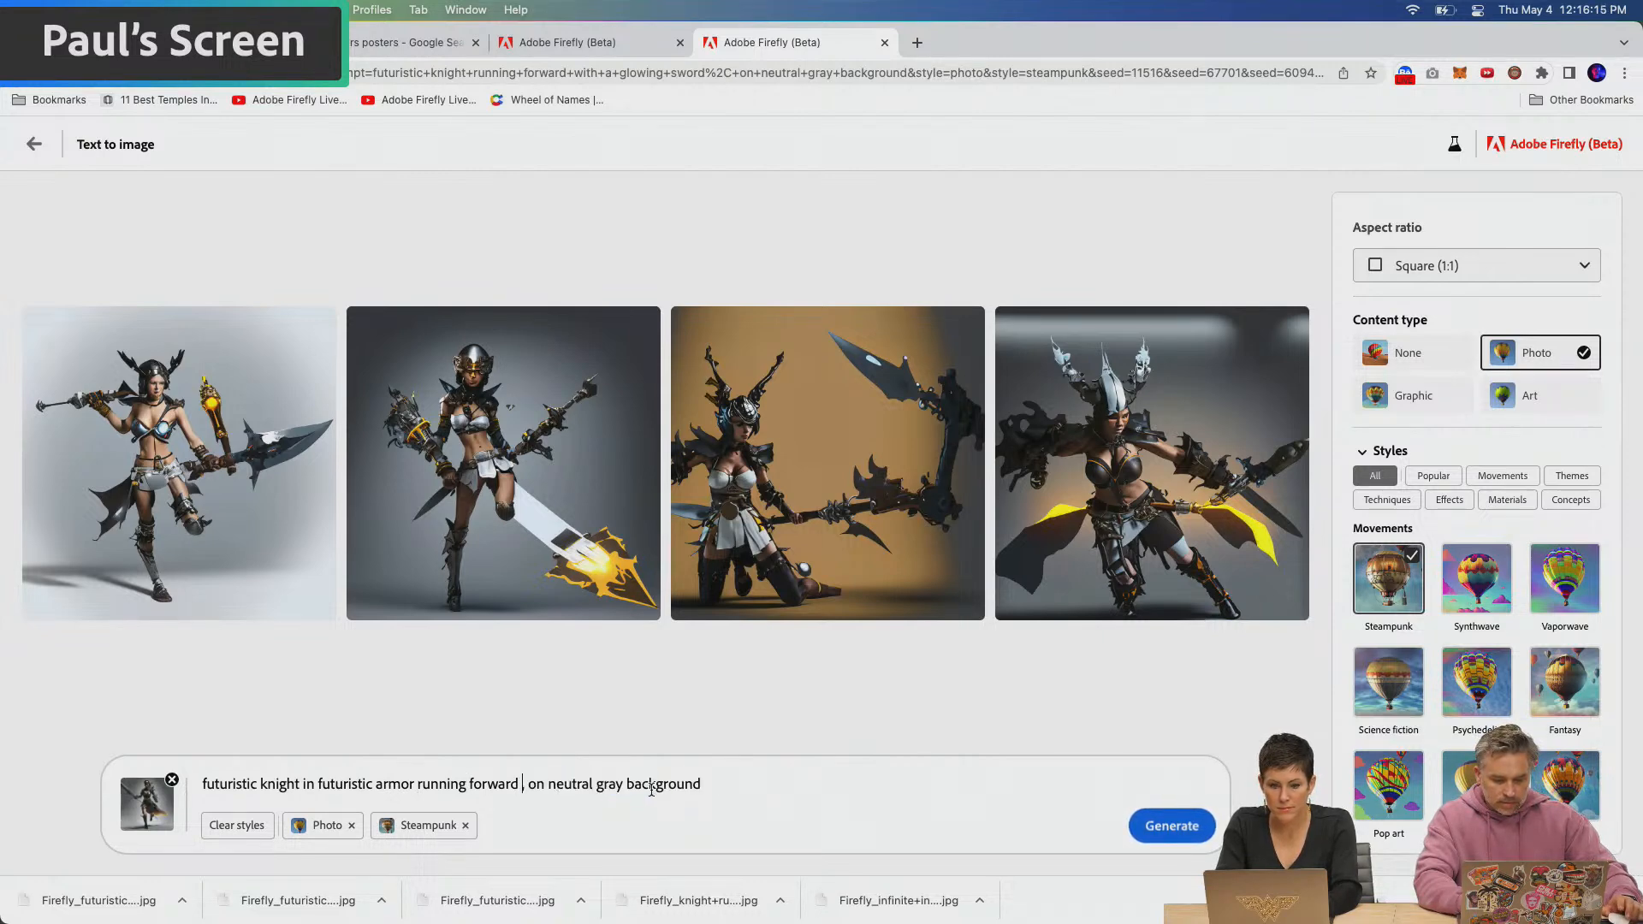
left_click(1152, 827)
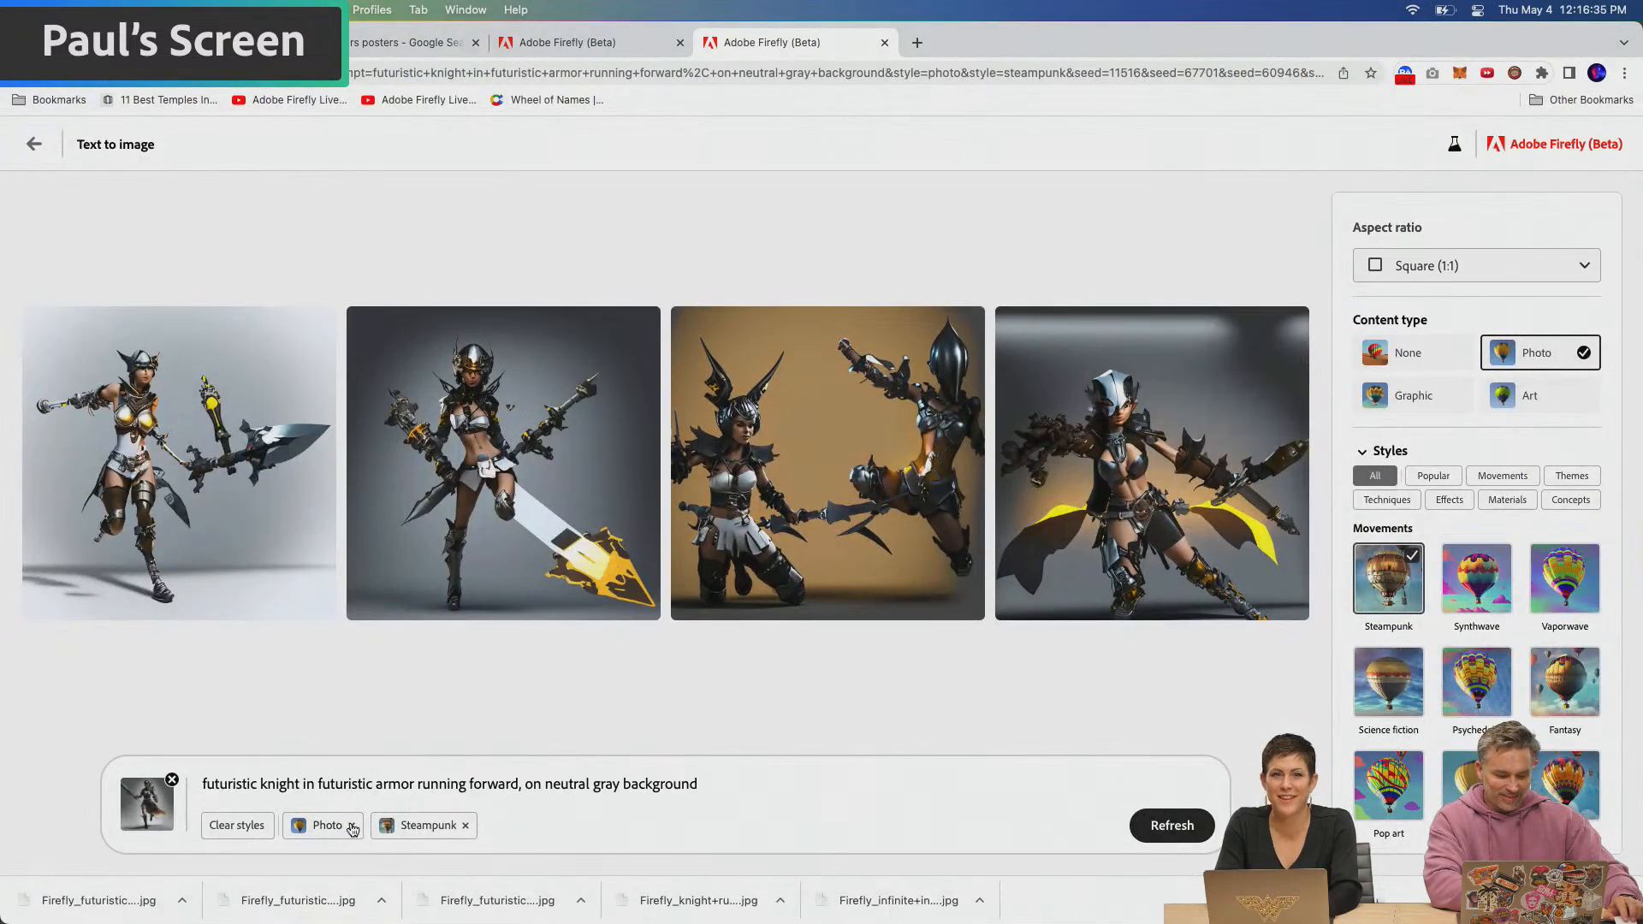
Switch the knight images' content type from Photo to Art and set the aspect ratio to Portrait (3:4)
left_click(350, 826)
left_click(1532, 395)
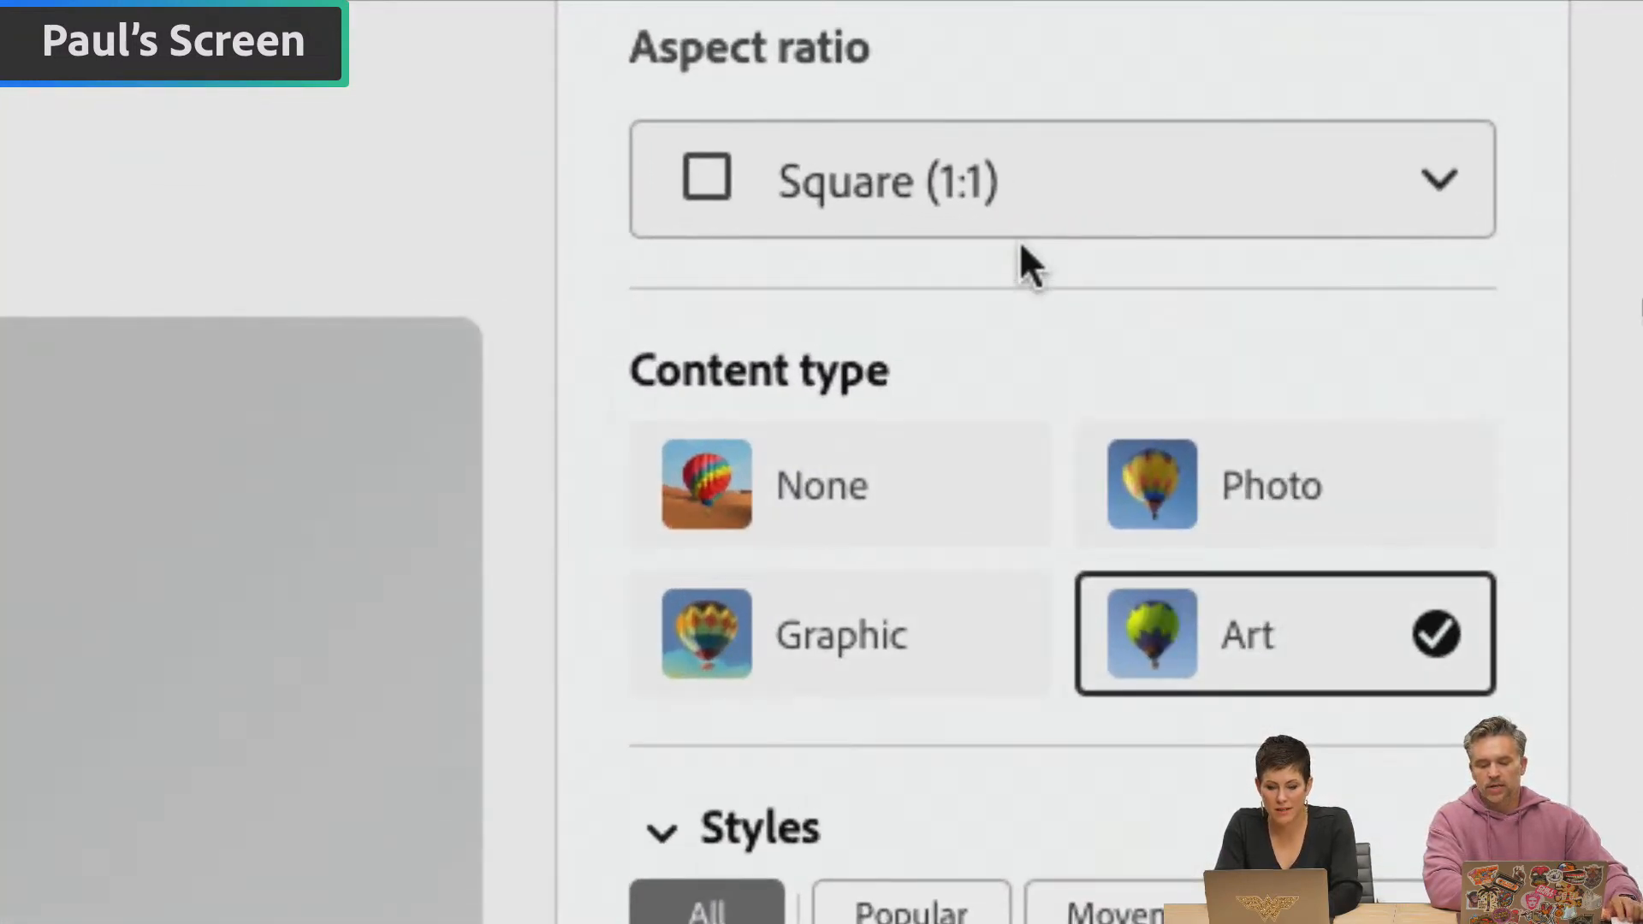
left_click(1063, 202)
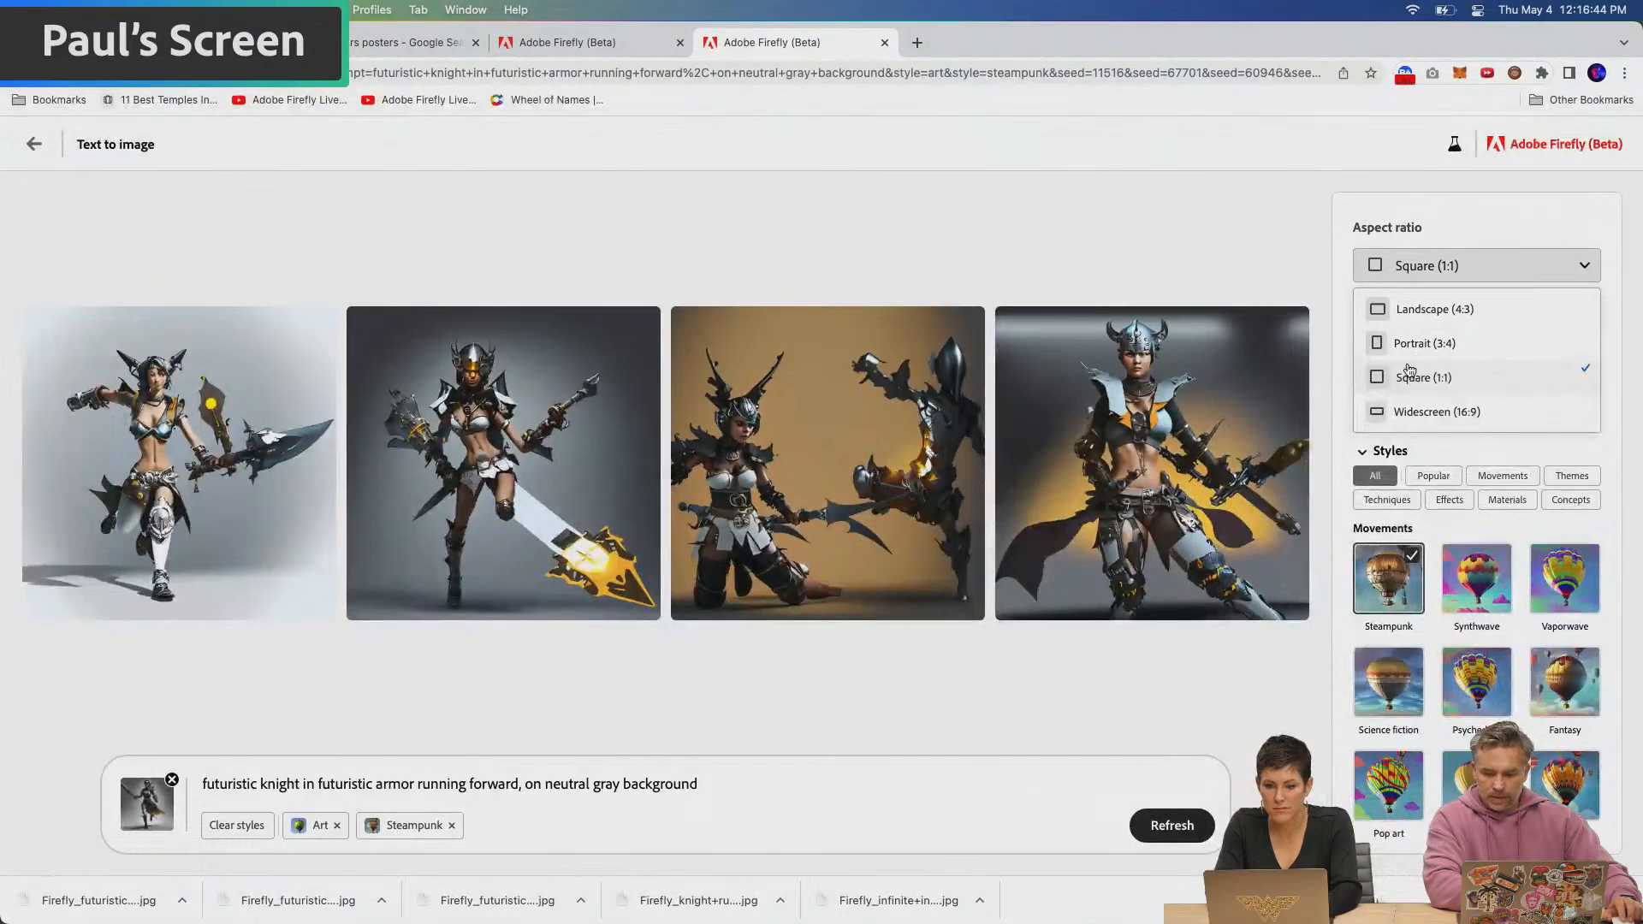
left_click(851, 453)
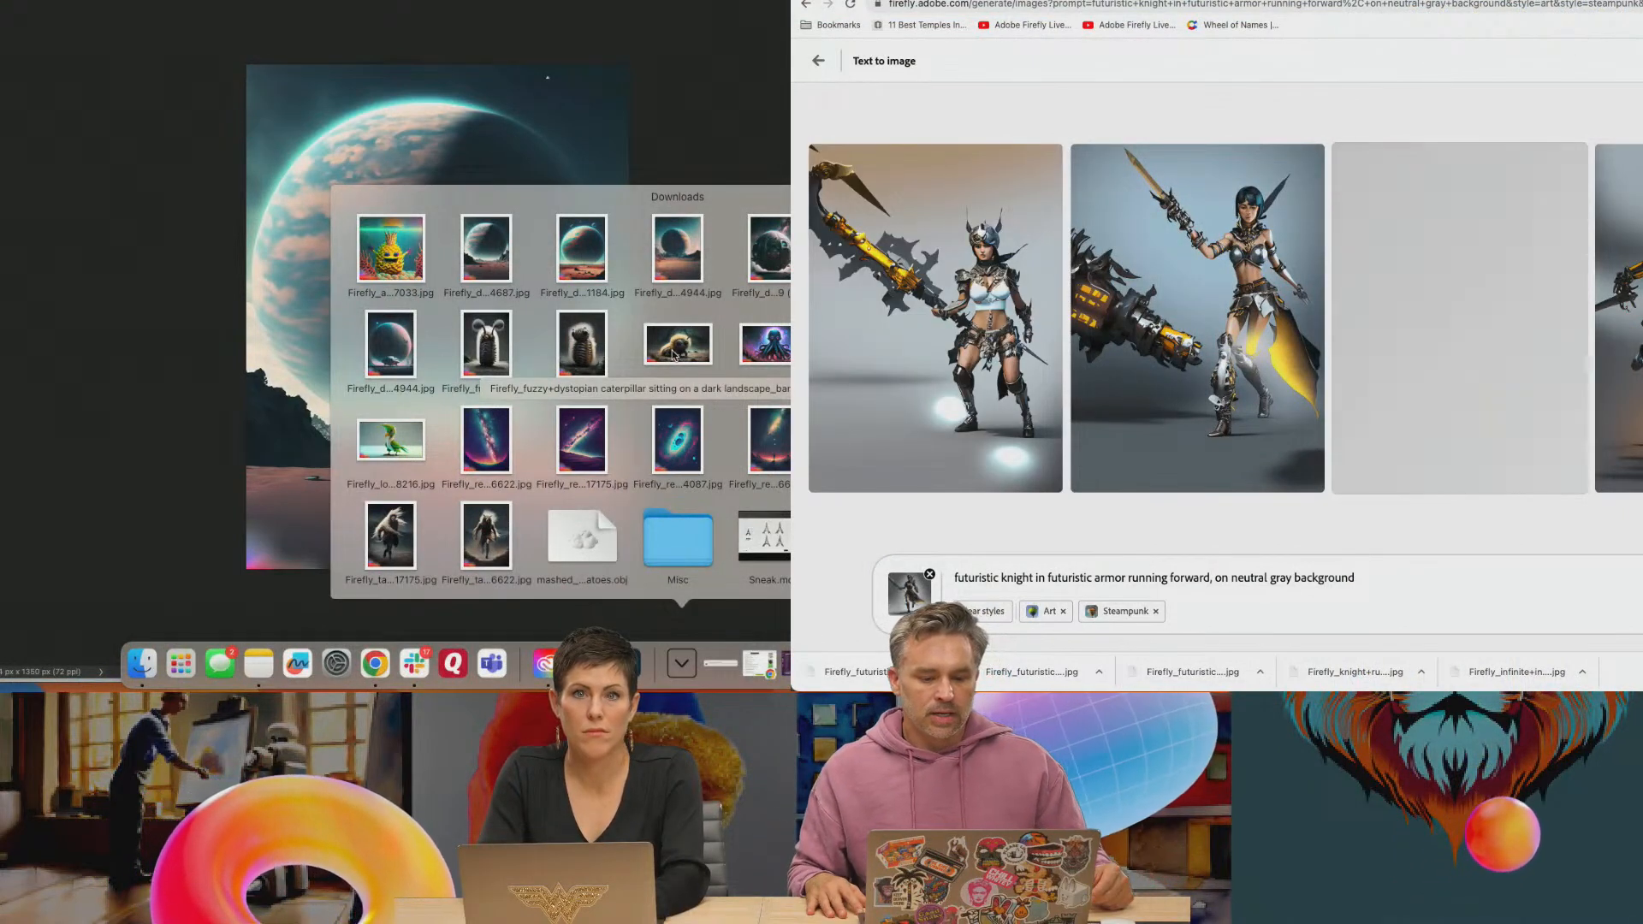
Place the downloaded fuzzy caterpillar image in the Photoshop planet poster and move it partly past the canvas's right edge
left_click_drag(673, 354, 475, 342)
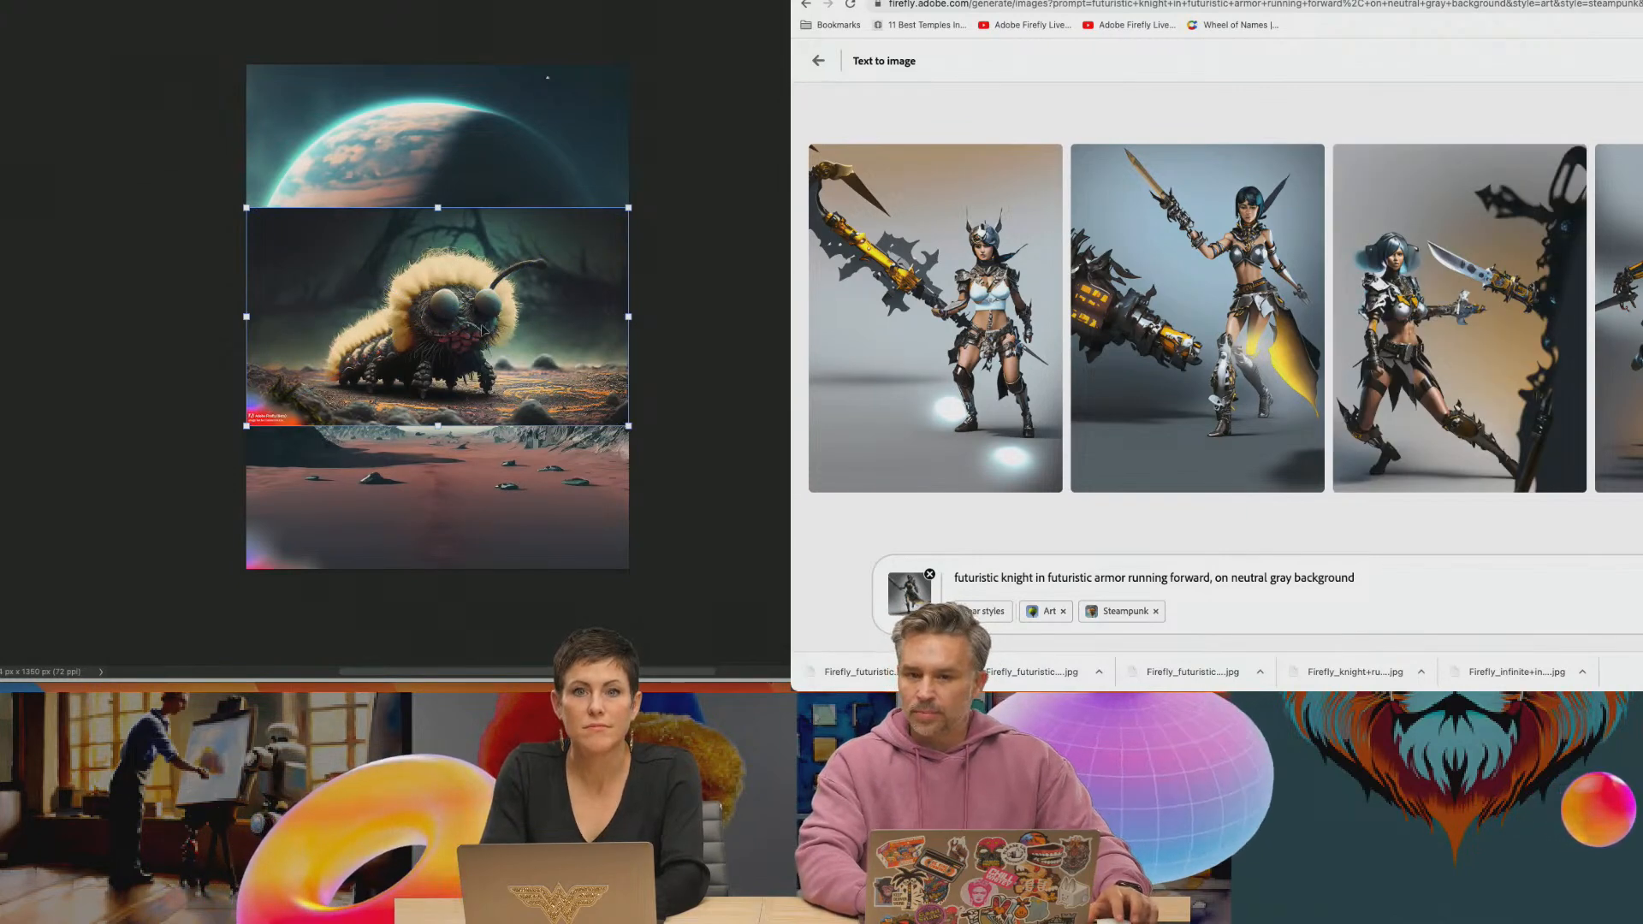
left_click_drag(469, 331, 681, 303)
Remove the reference image from the futuristic knight prompt in Firefly
left_click(929, 574)
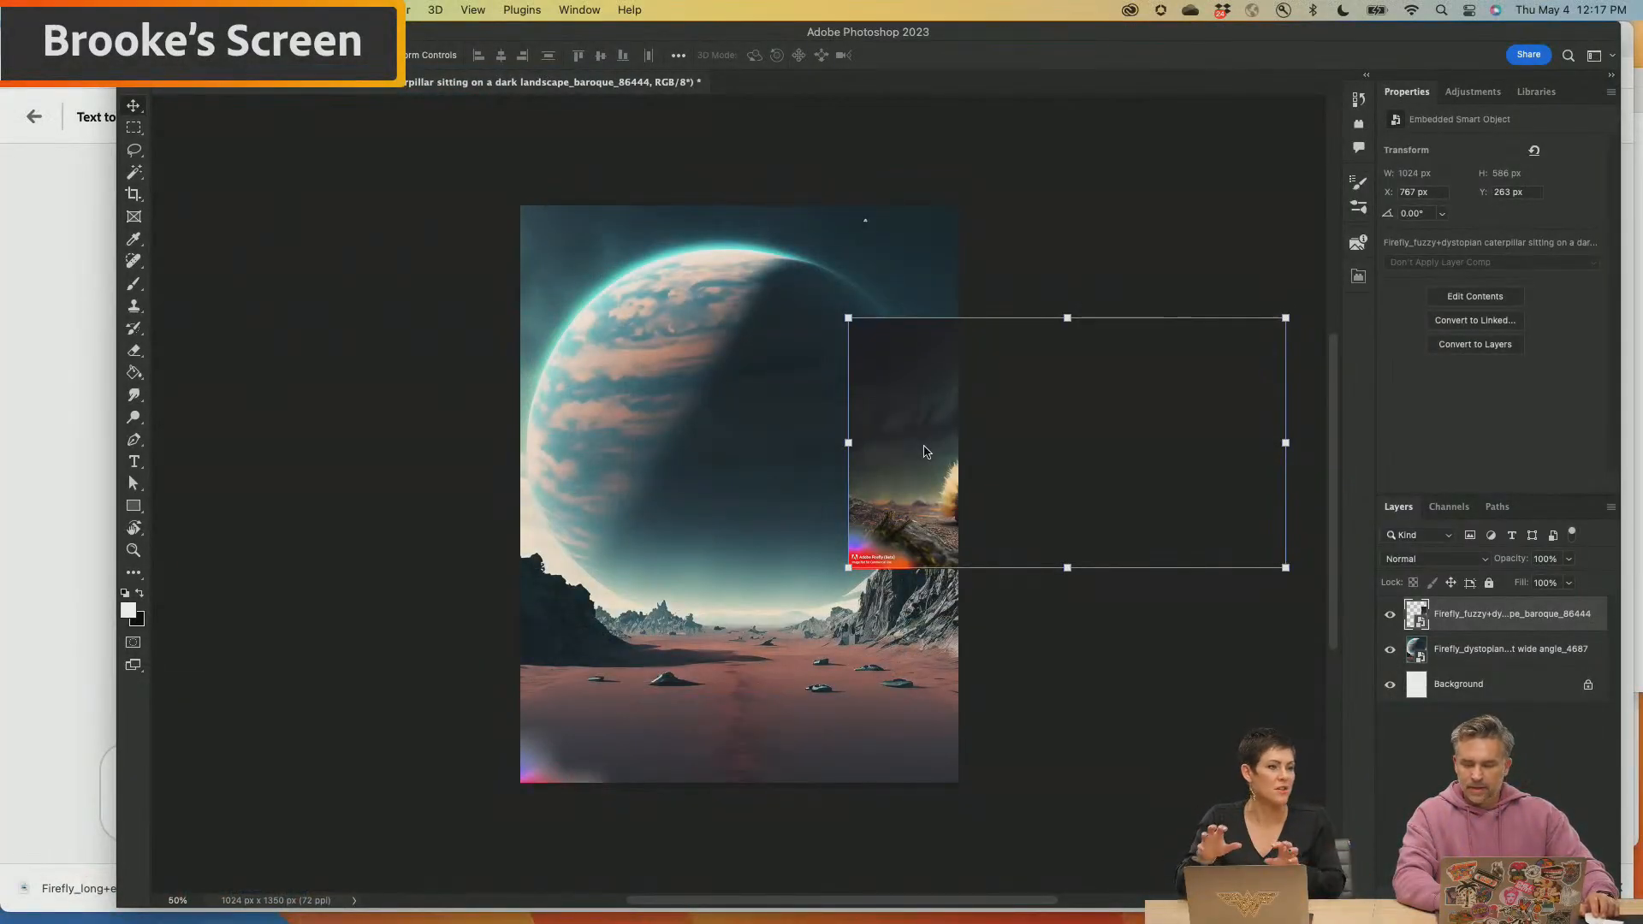
Move the caterpillar image back over the planet poster so that it spans the full canvas width at X 0 px, Y 537 px
left_click_drag(924, 452, 598, 577)
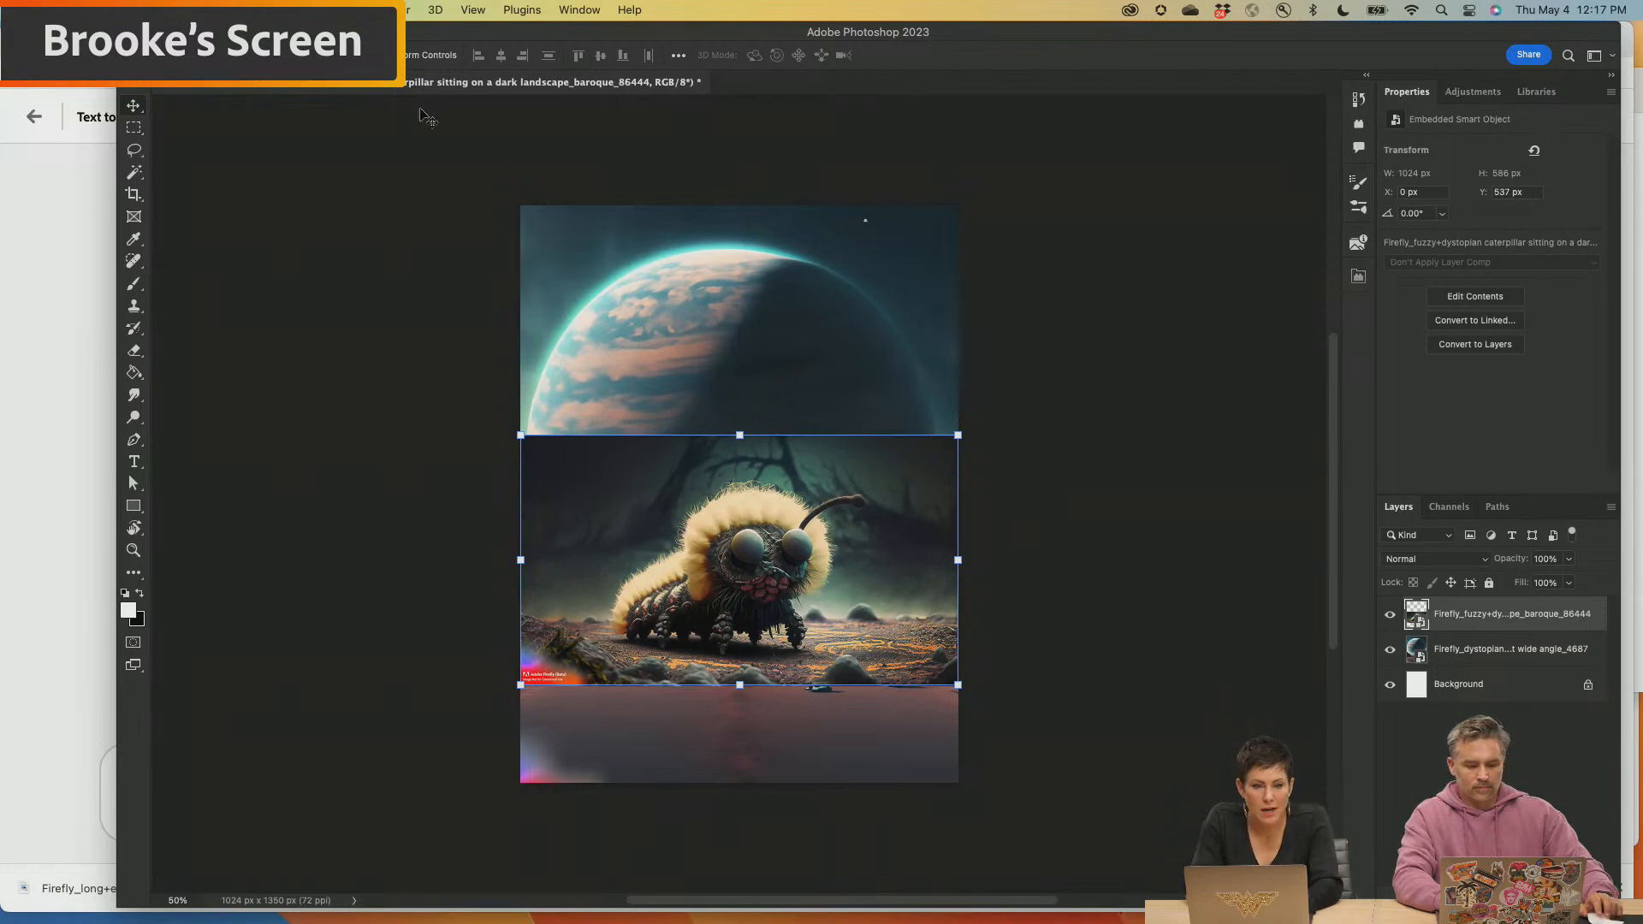
right_click(622, 505)
left_click(625, 507)
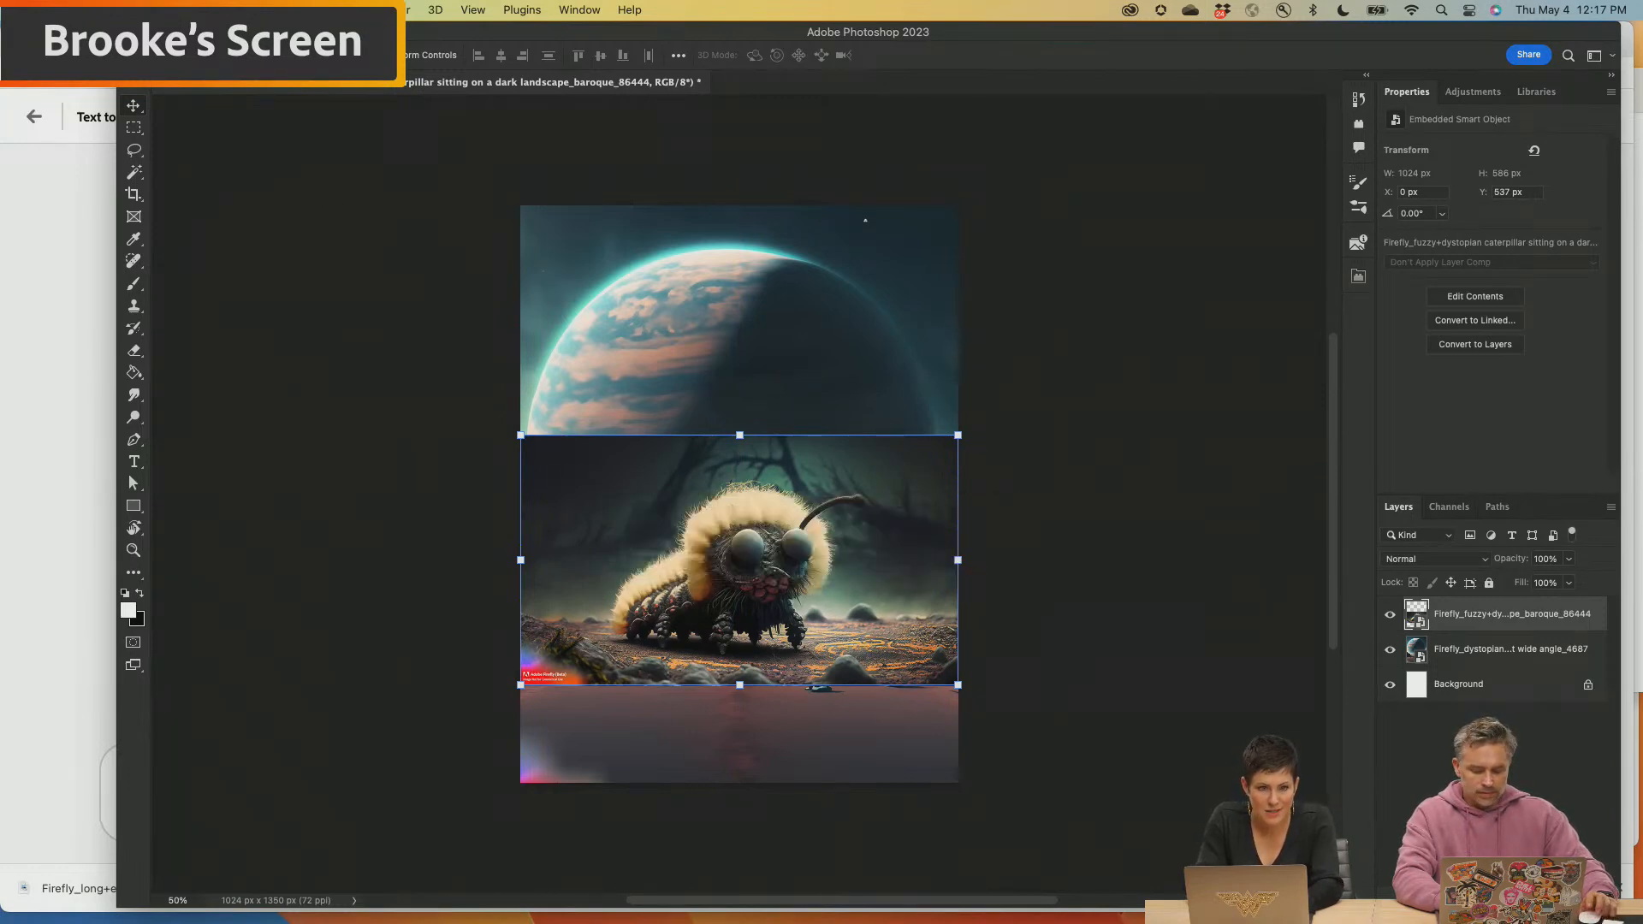
Select the caterpillar automatically as the subject of its layer
left_click(164, 10)
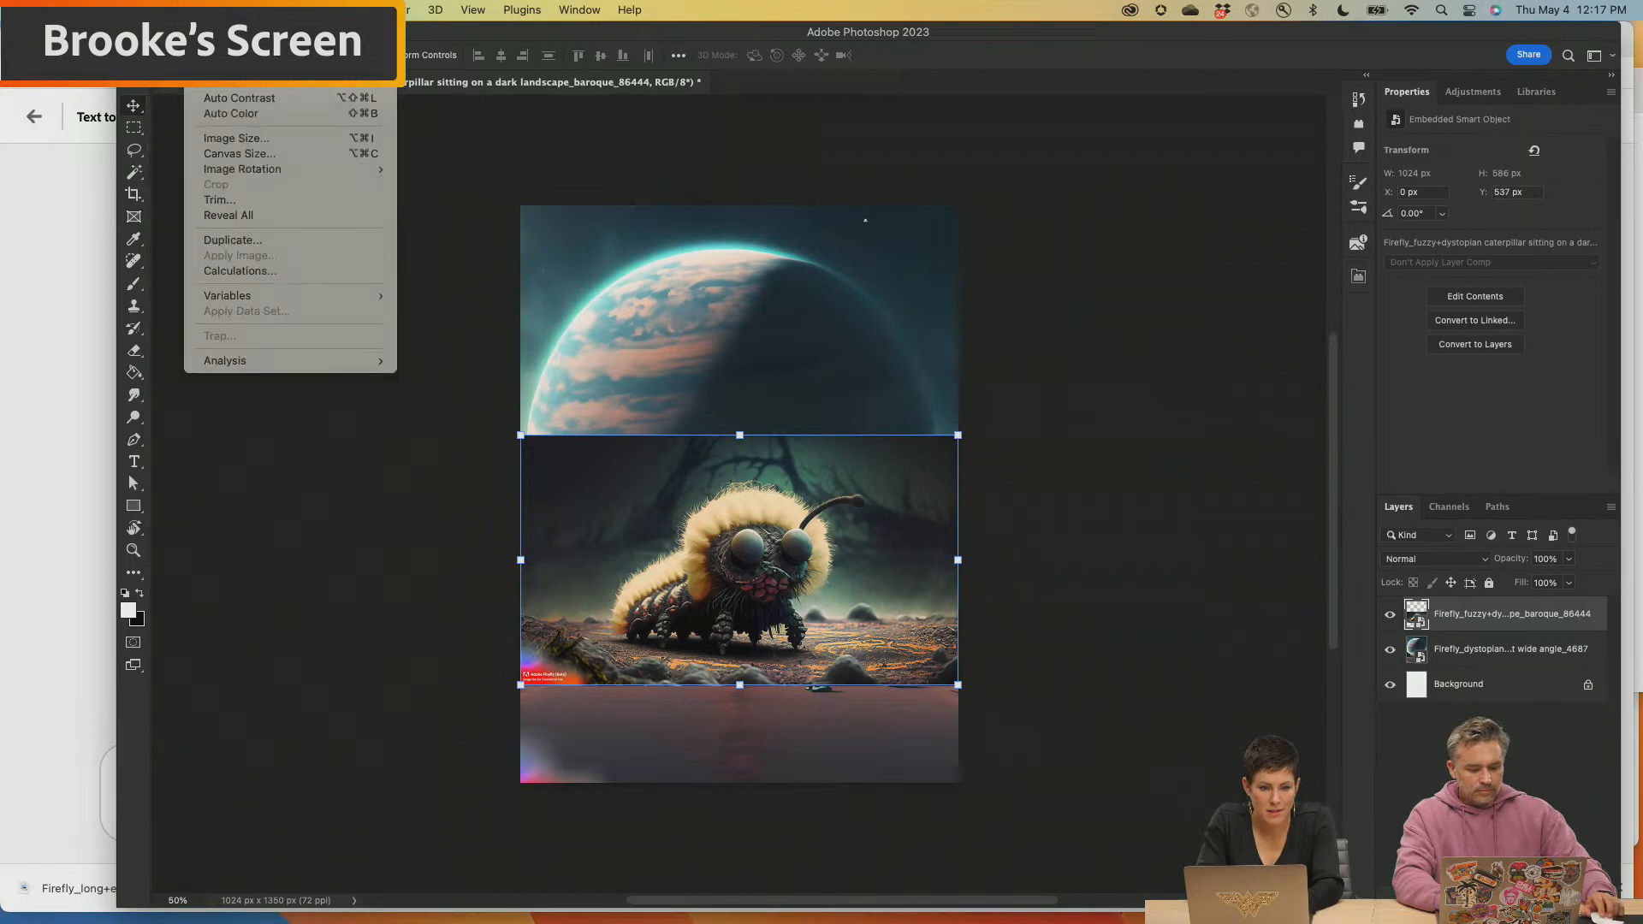
mouse_move(210, 10)
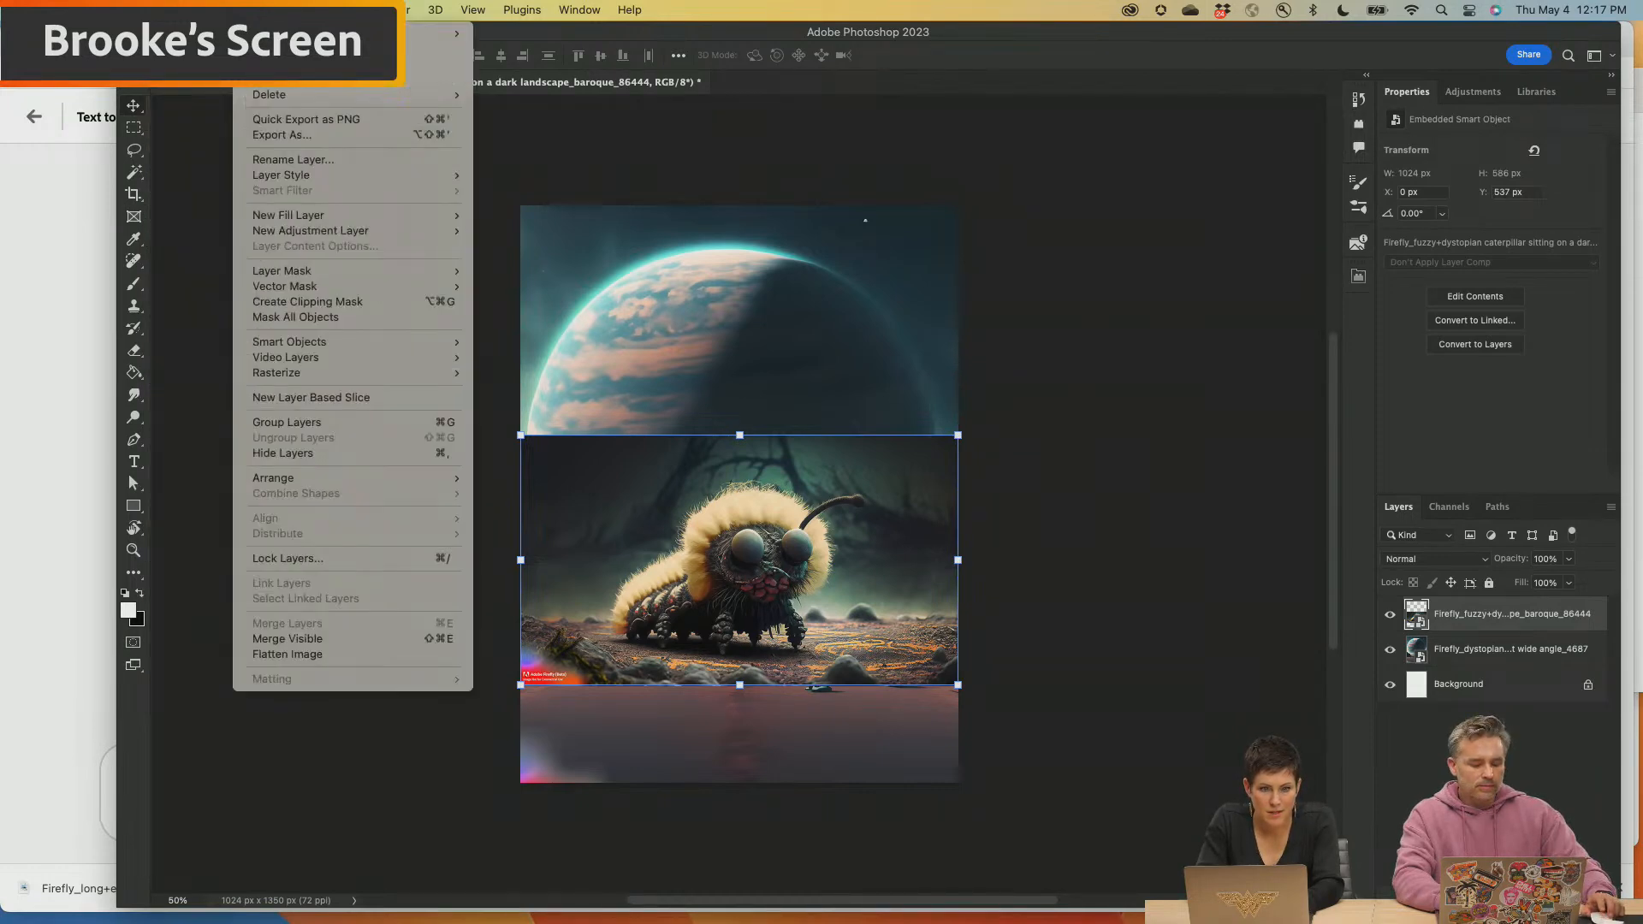
mouse_move(348, 10)
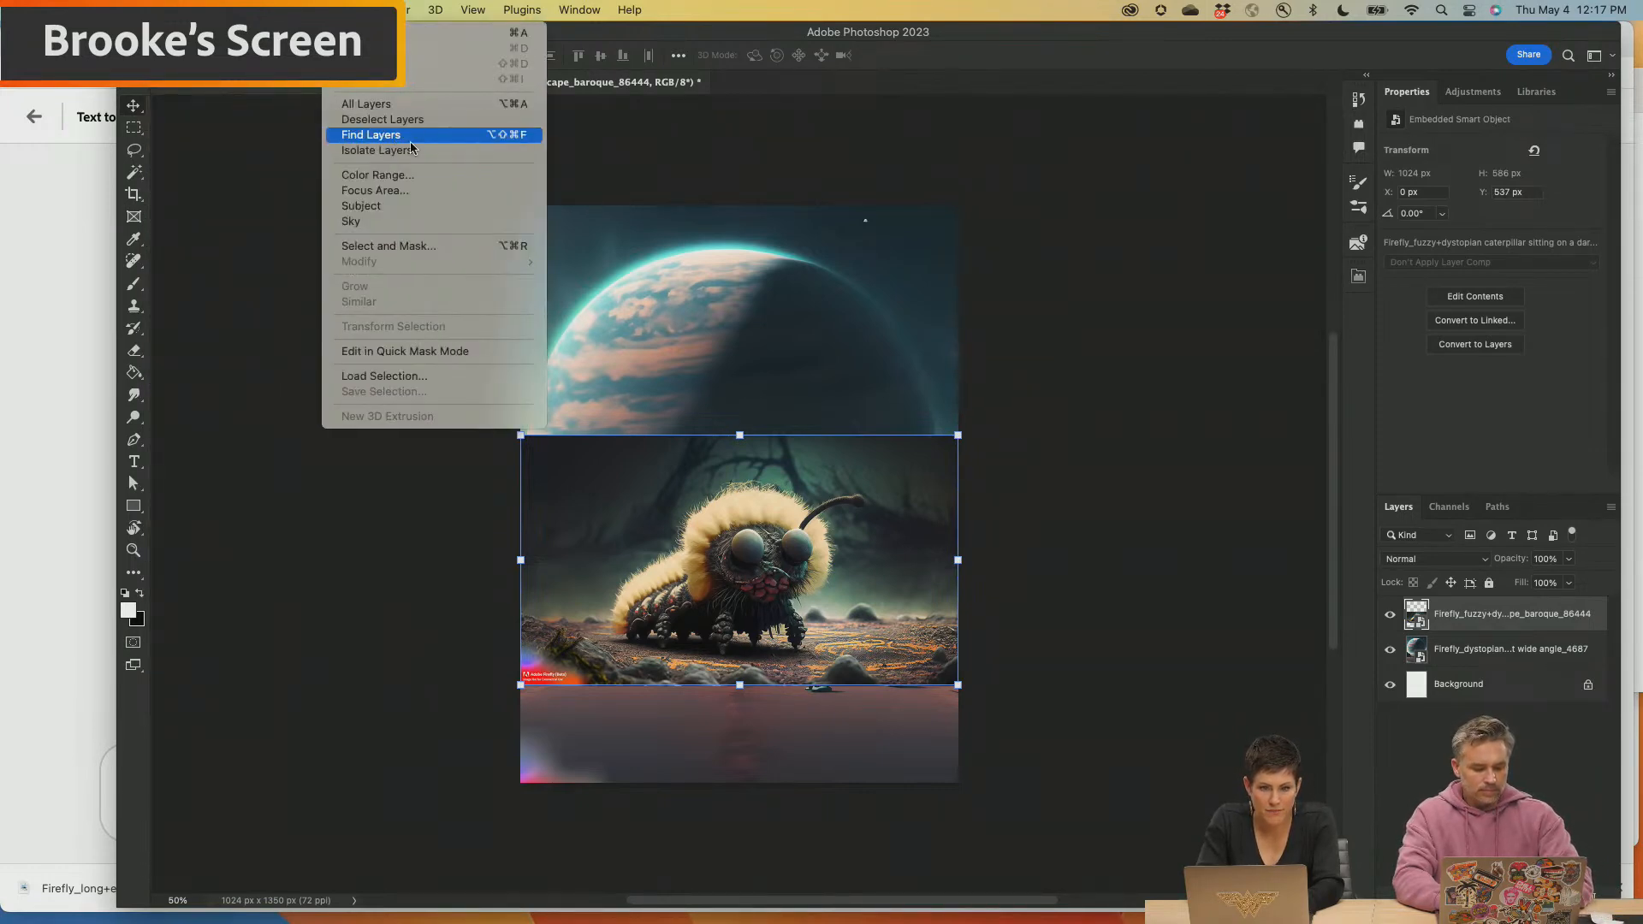
left_click(383, 206)
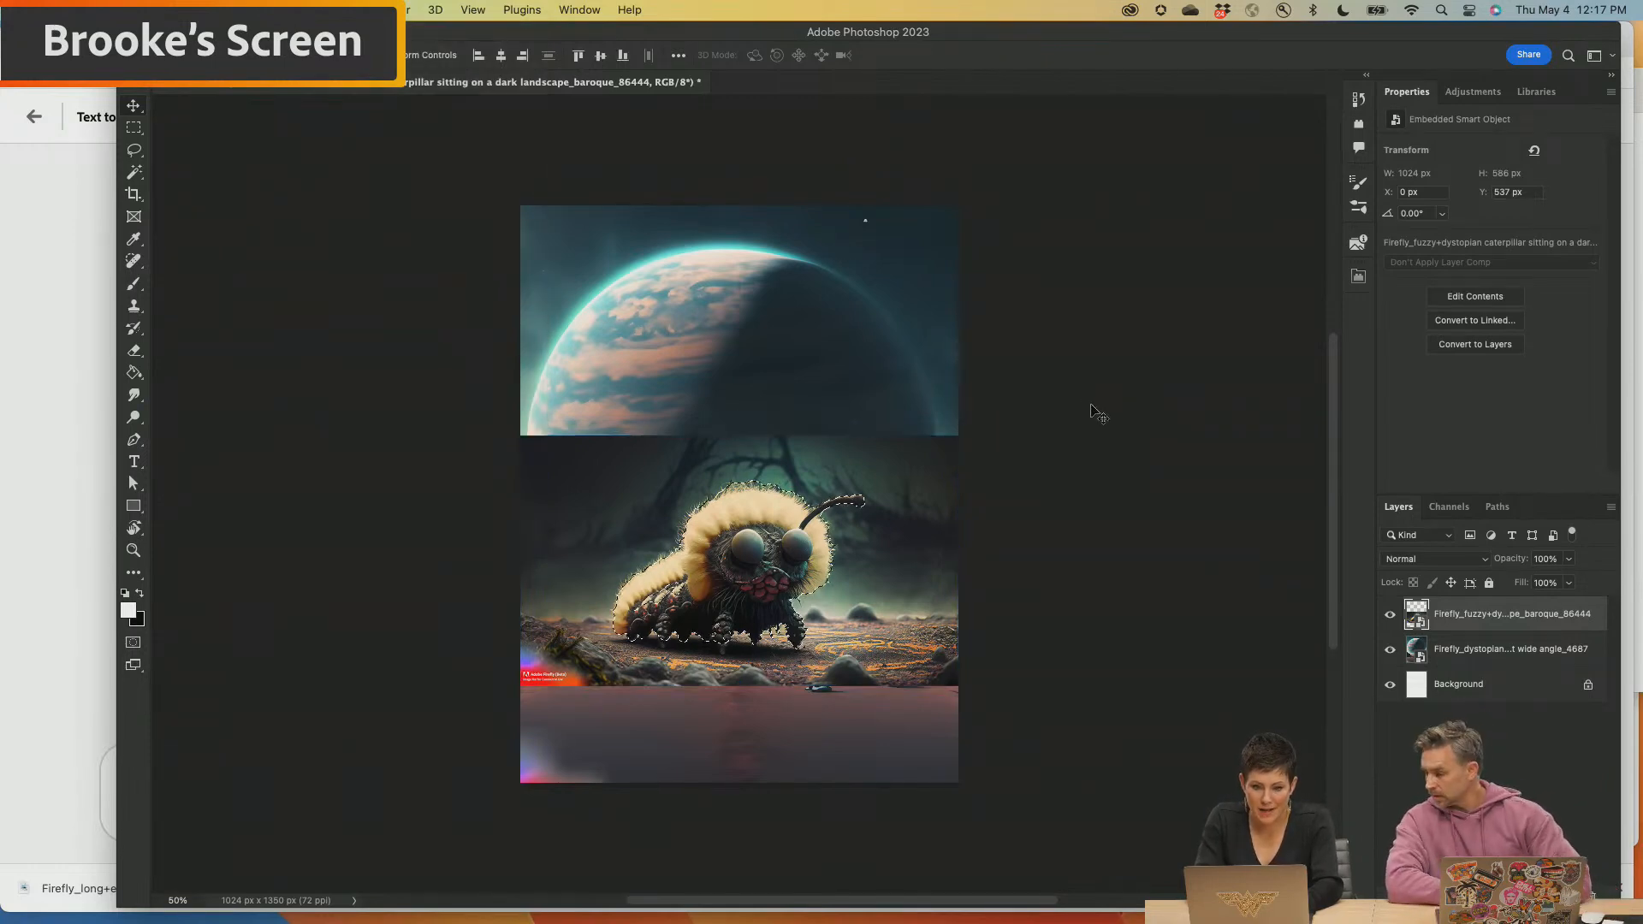
Add the missing tips of the caterpillar's front legs to the selection with the Lasso tool and turn the selection into a layer mask
scroll(762, 562, "up", 1)
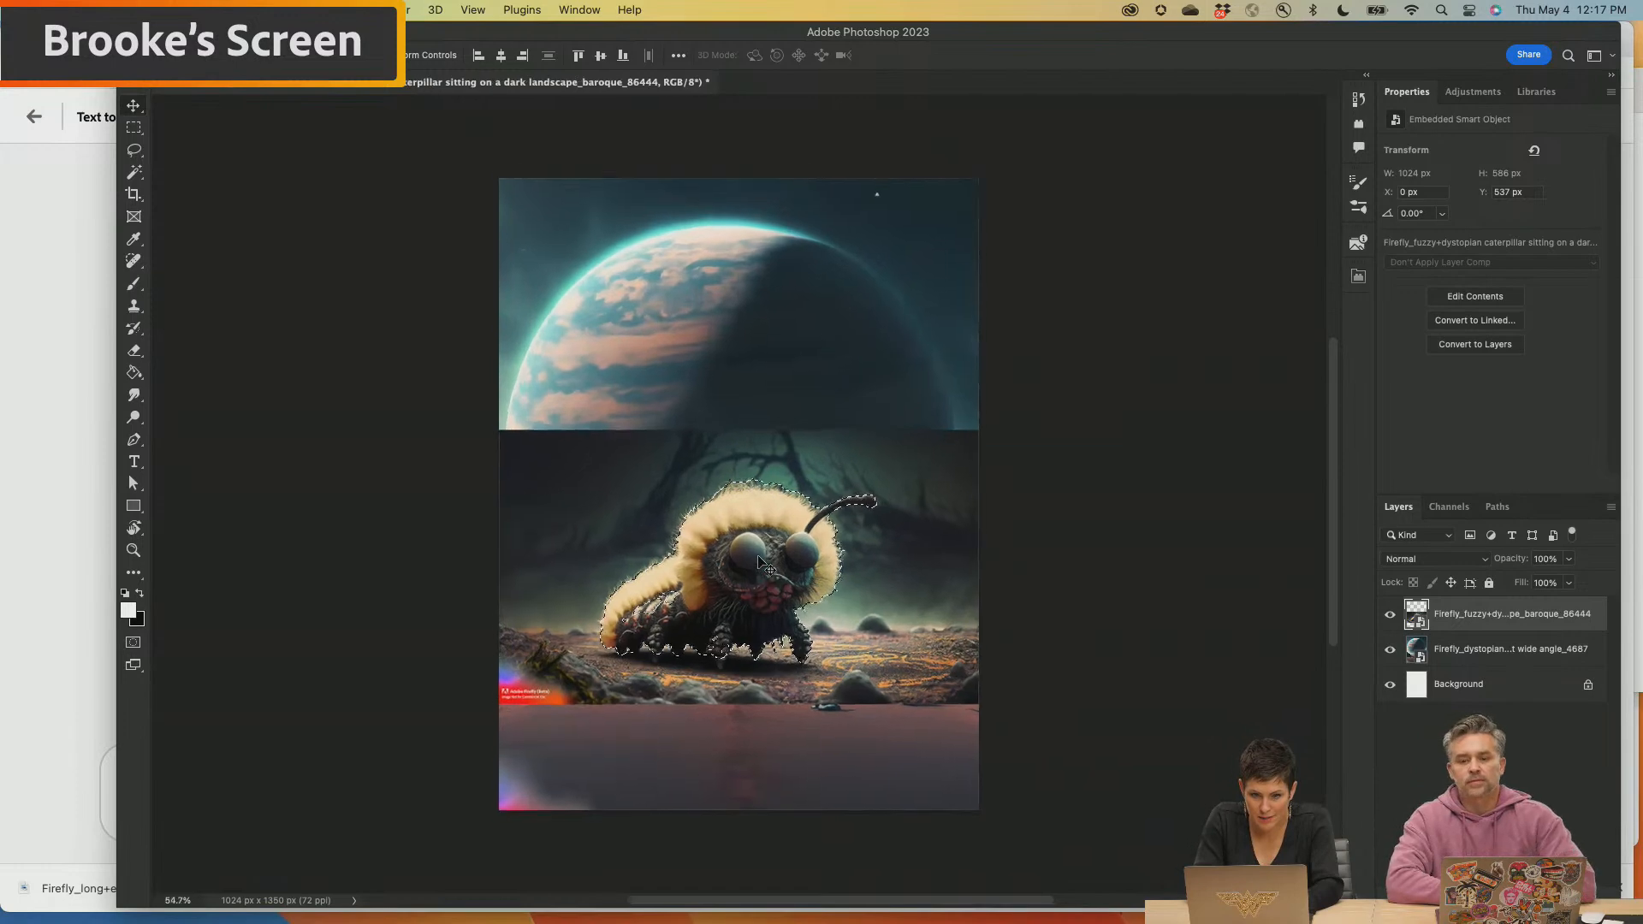
scroll(761, 561, "up", 10)
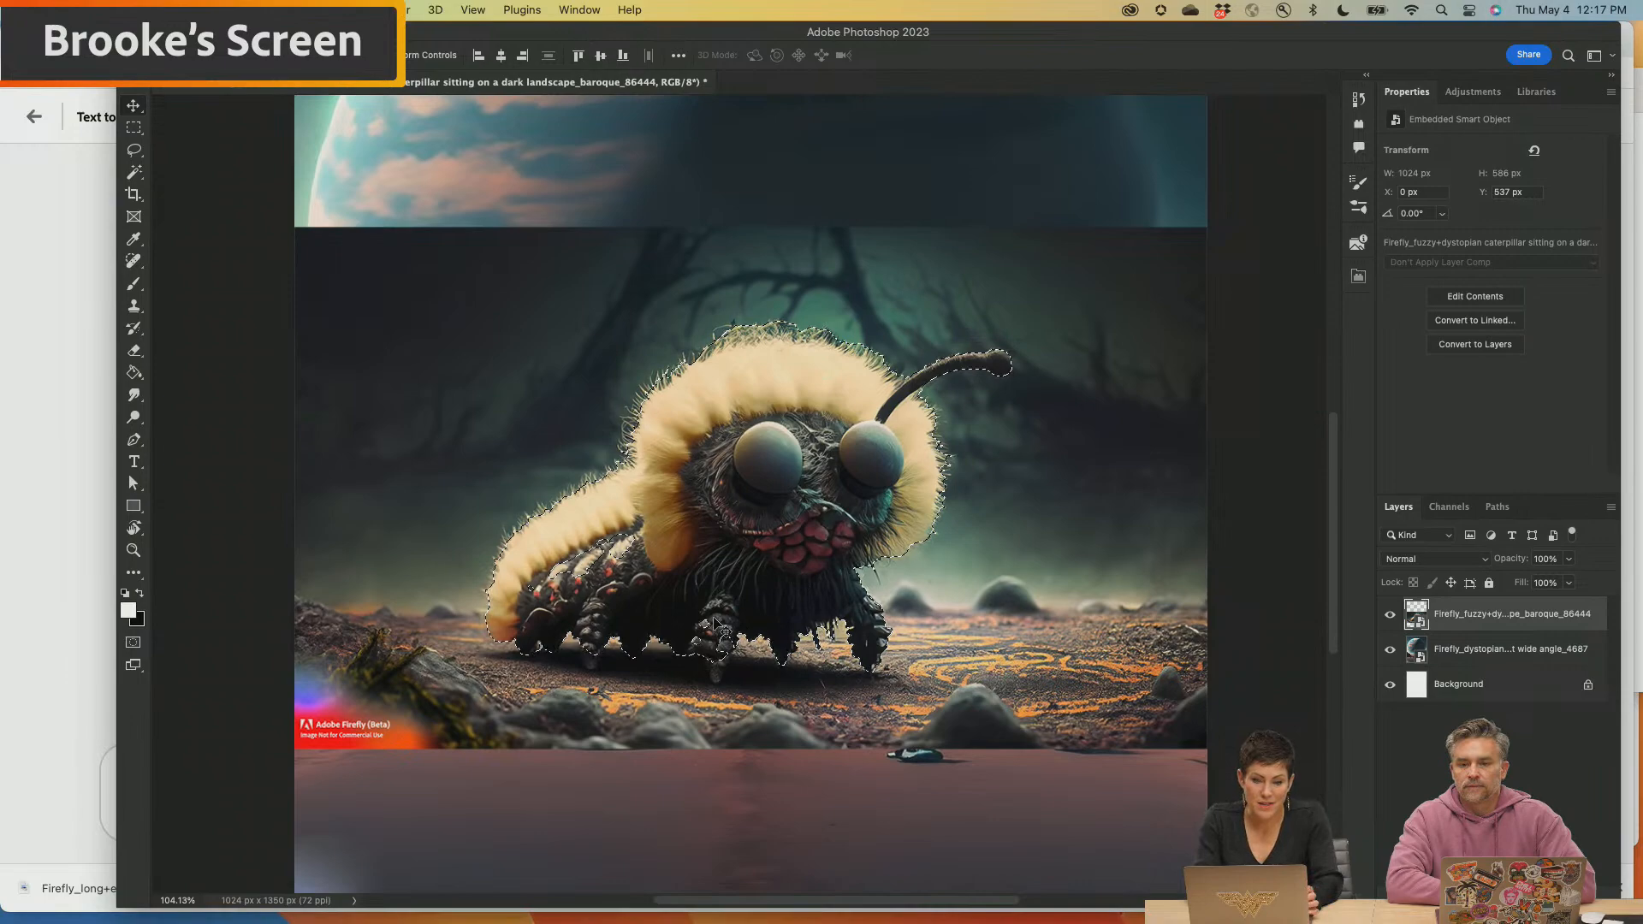
scroll(717, 623, "up", 5)
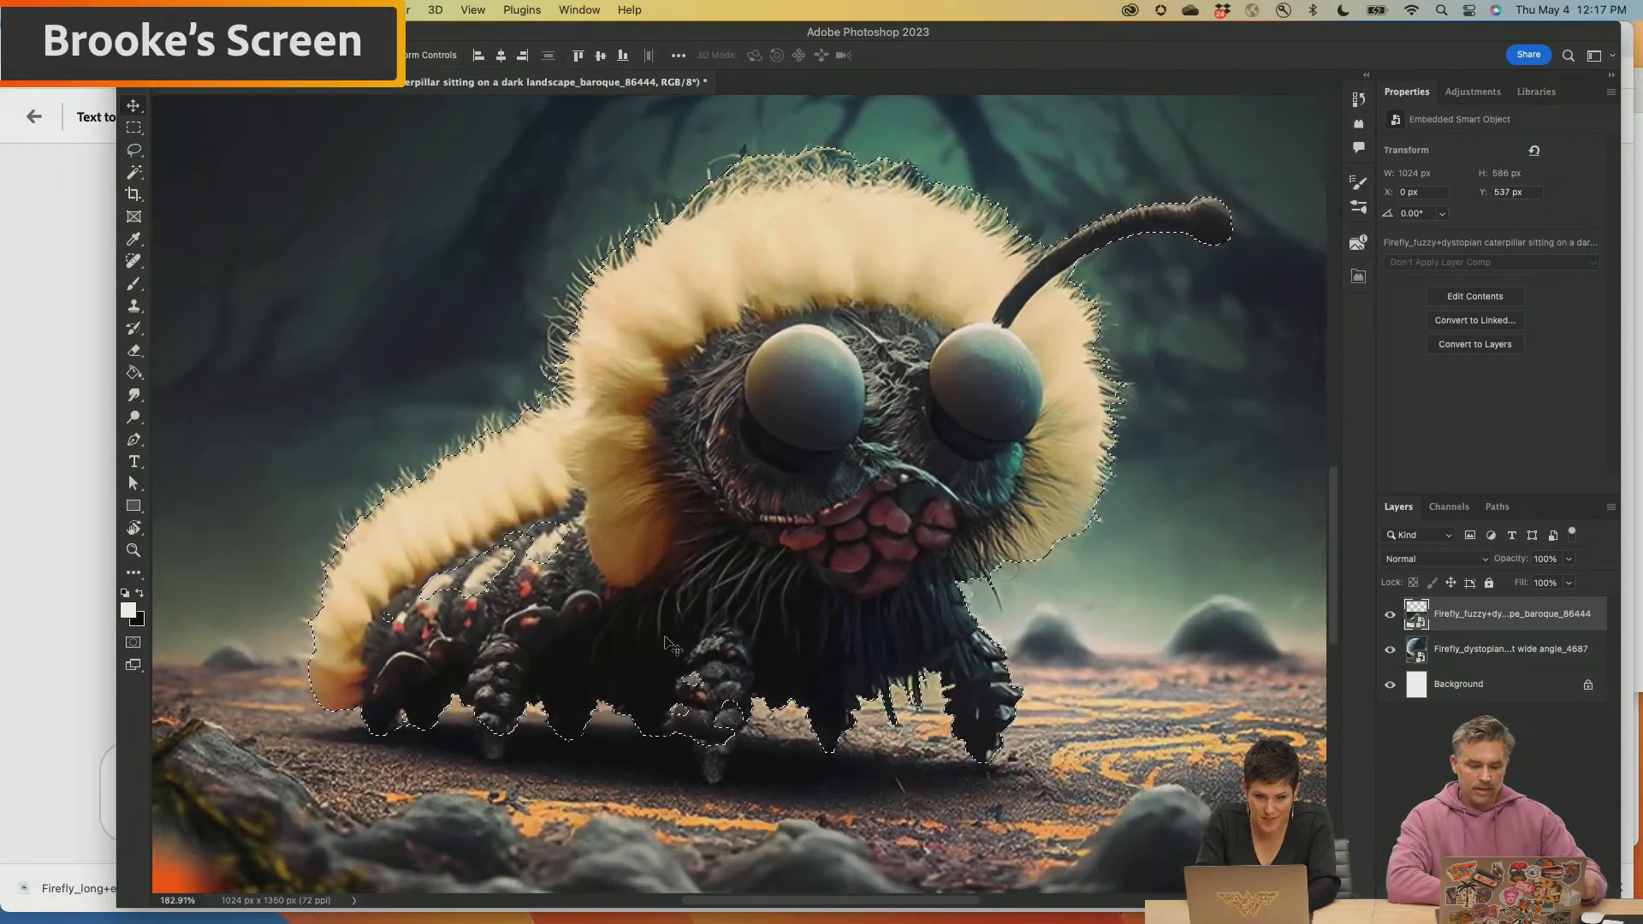
key("l")
mouse_move(691, 667)
left_mouse_down()
mouse_move(652, 710)
mouse_move(746, 725)
left_mouse_up()
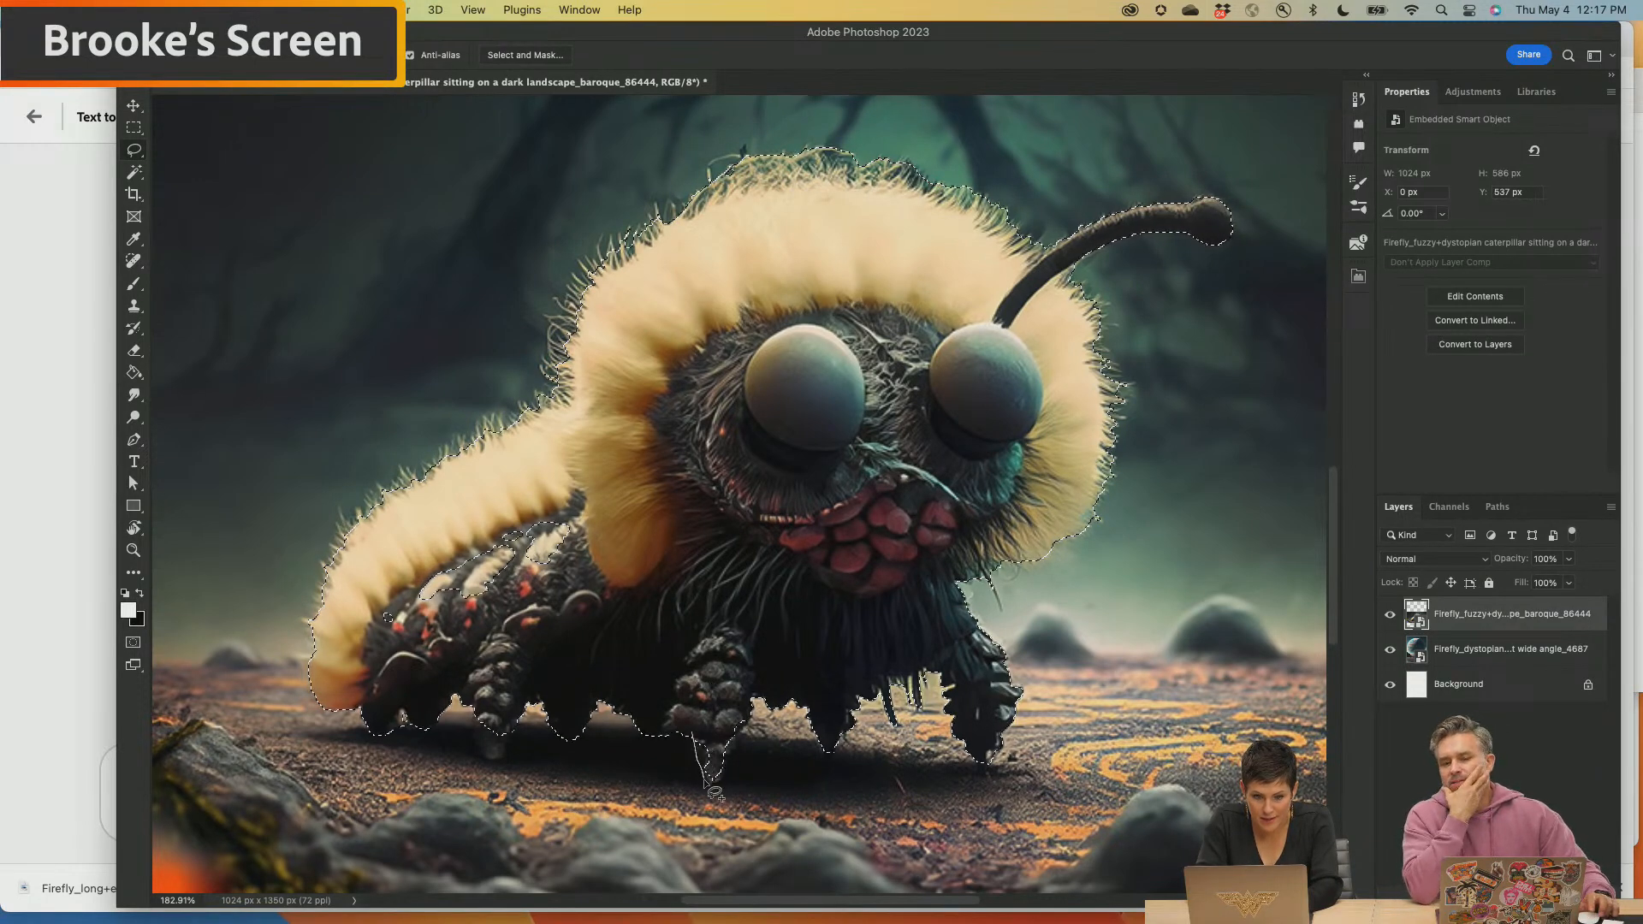
left_click_drag(705, 728, 699, 729)
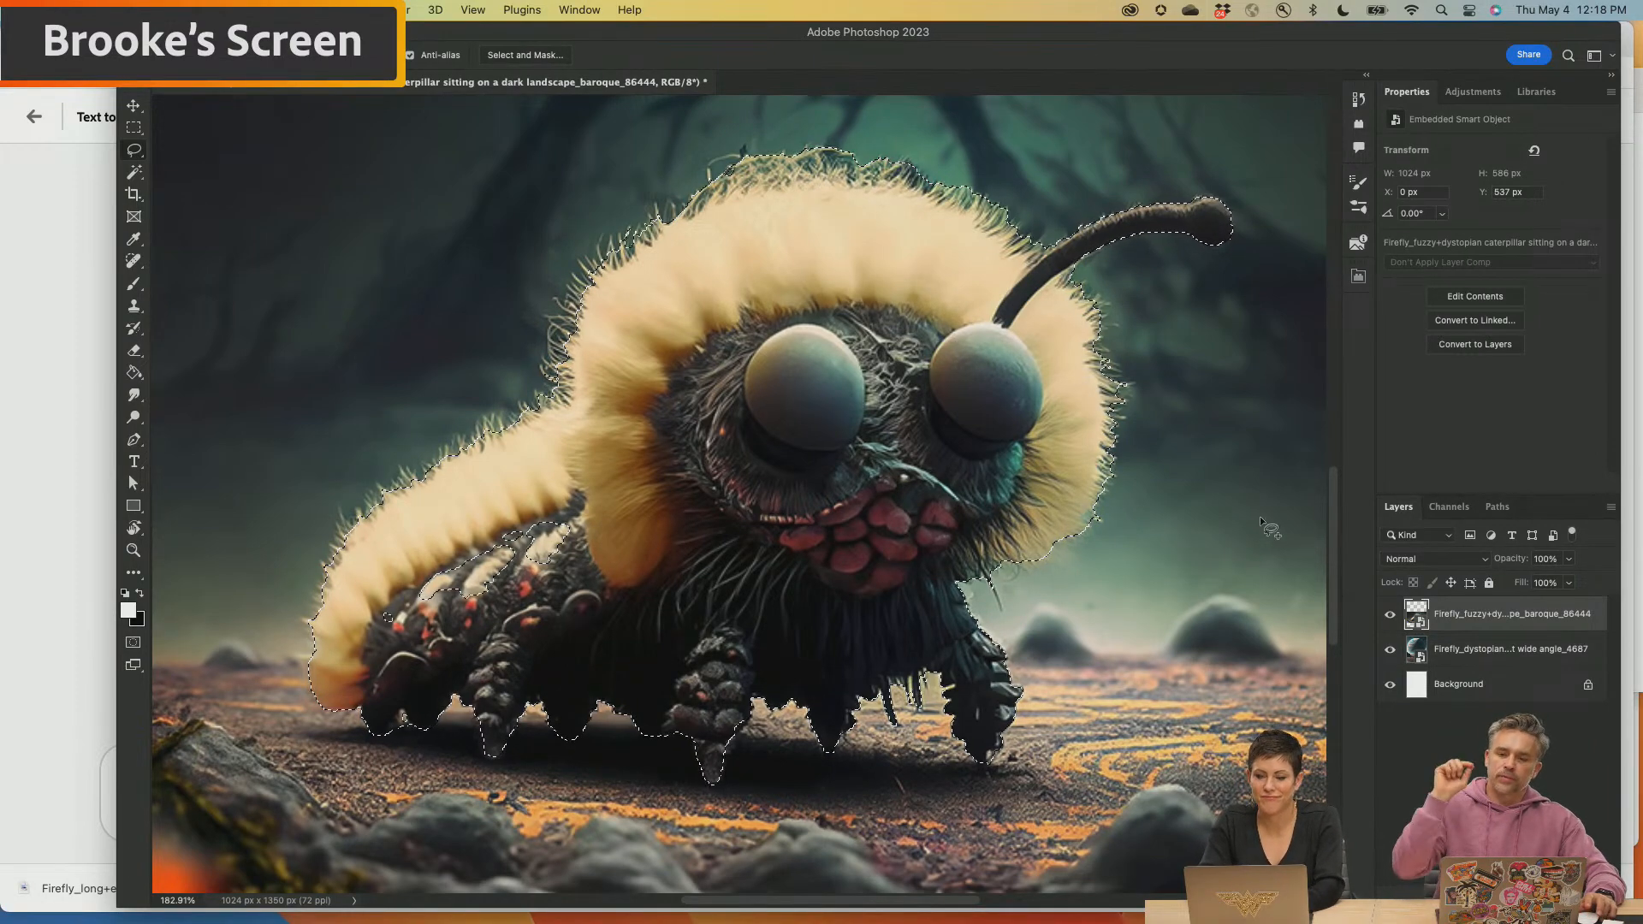
left_click(1490, 896)
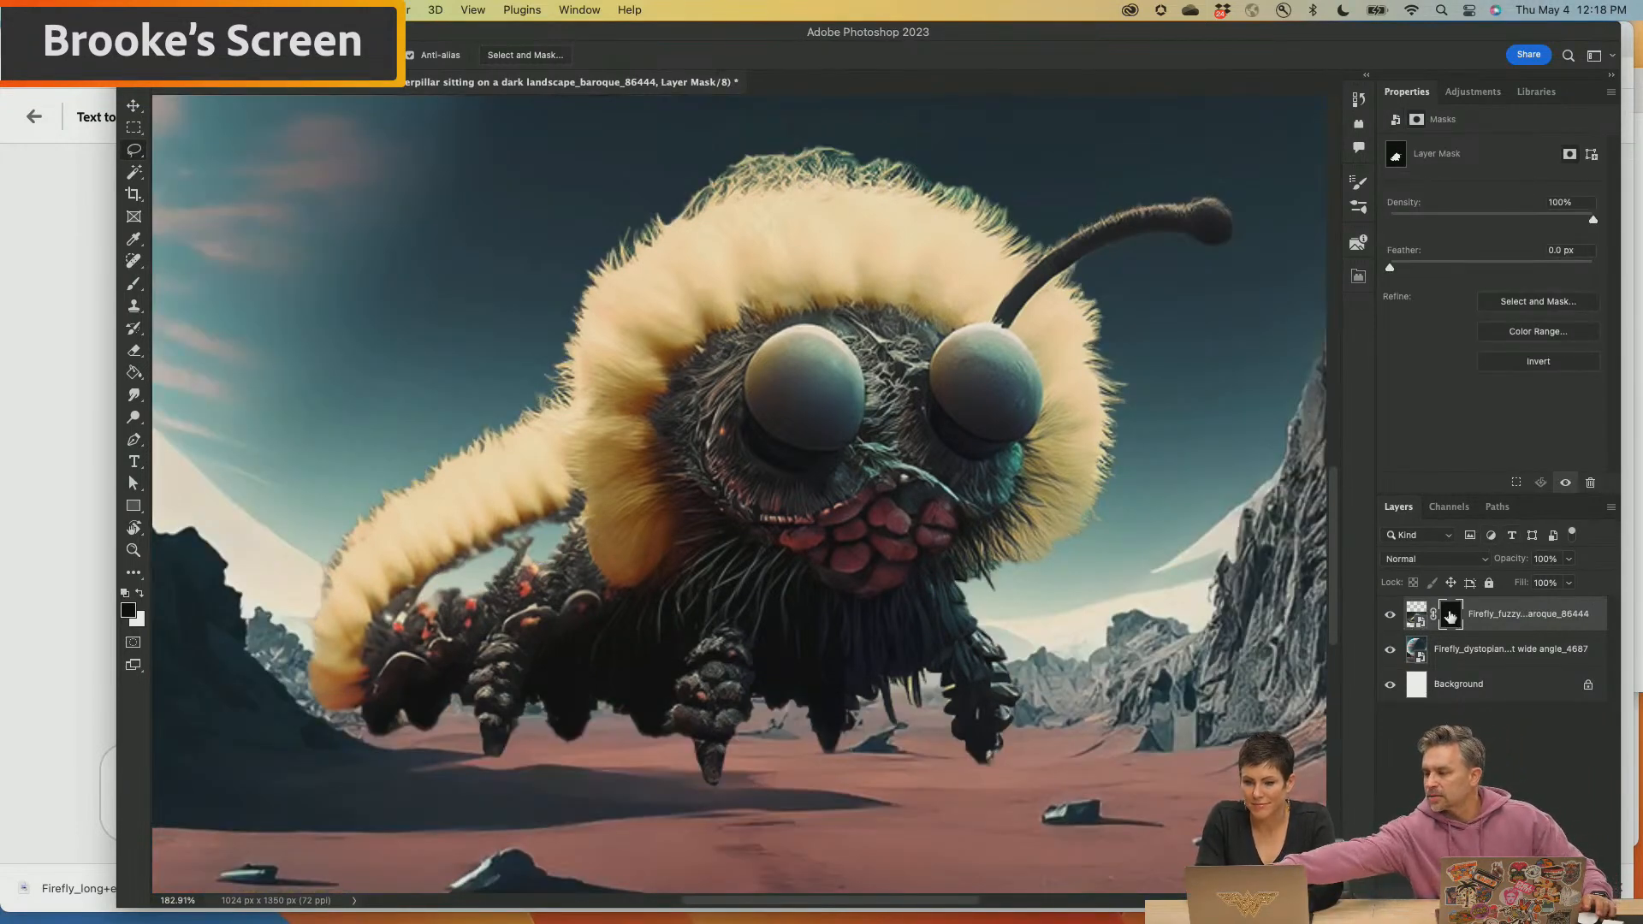
Refine the caterpillar mask in Select and Mask with the Marching Ants view, restoring its back and chin fur with the Refine Edge Brush
left_click(1527, 303)
left_click(1527, 306)
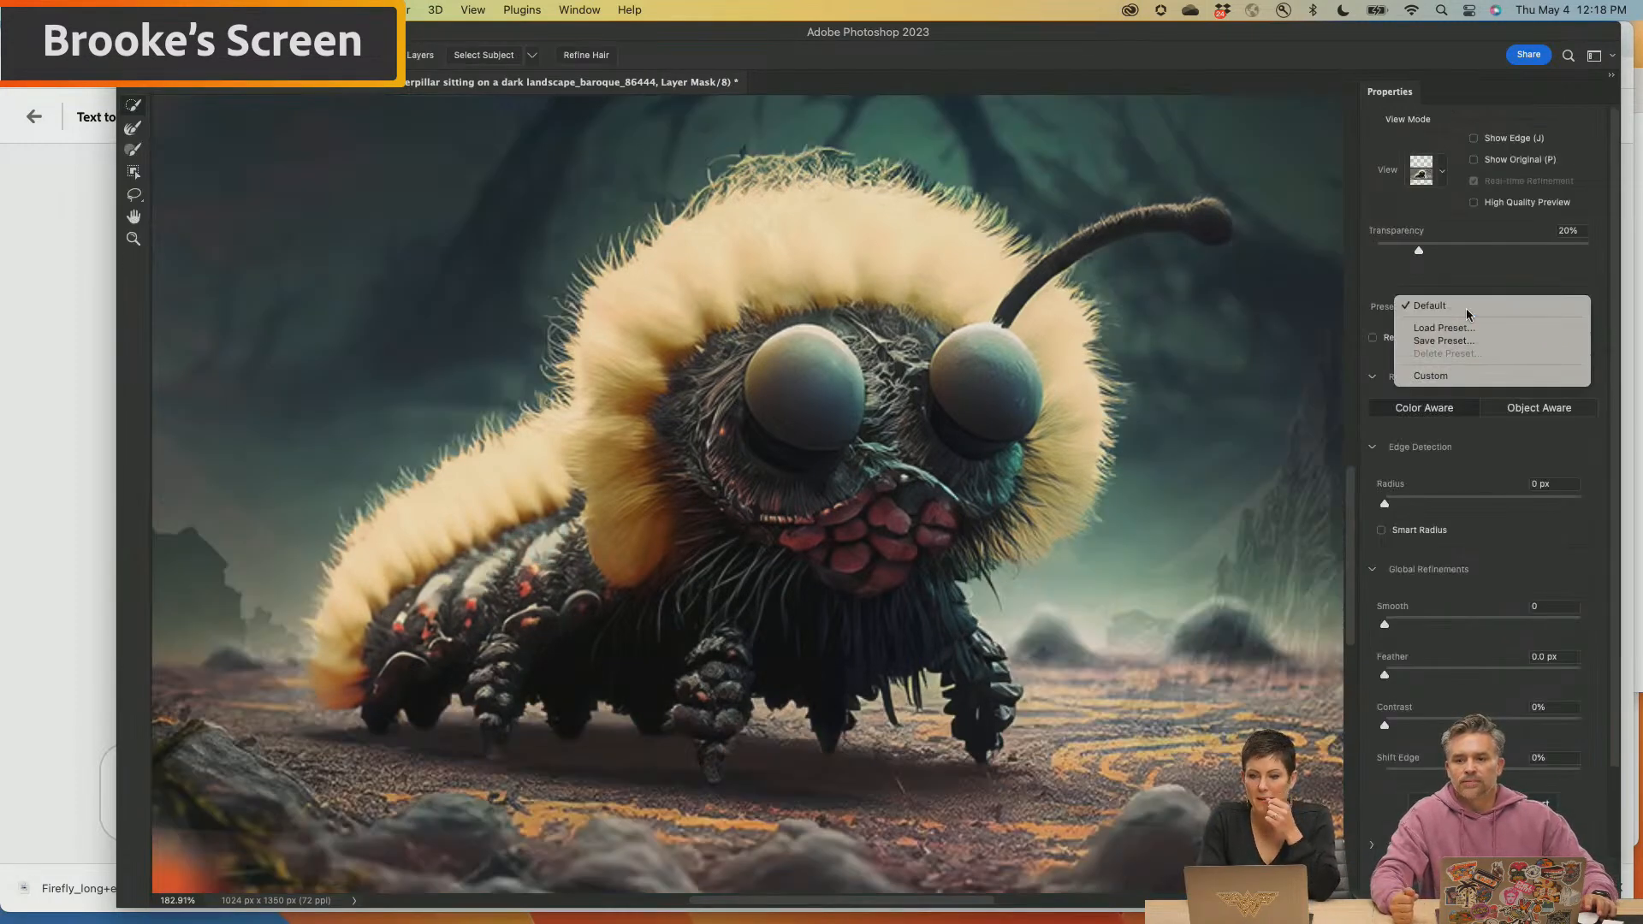
left_click(1459, 277)
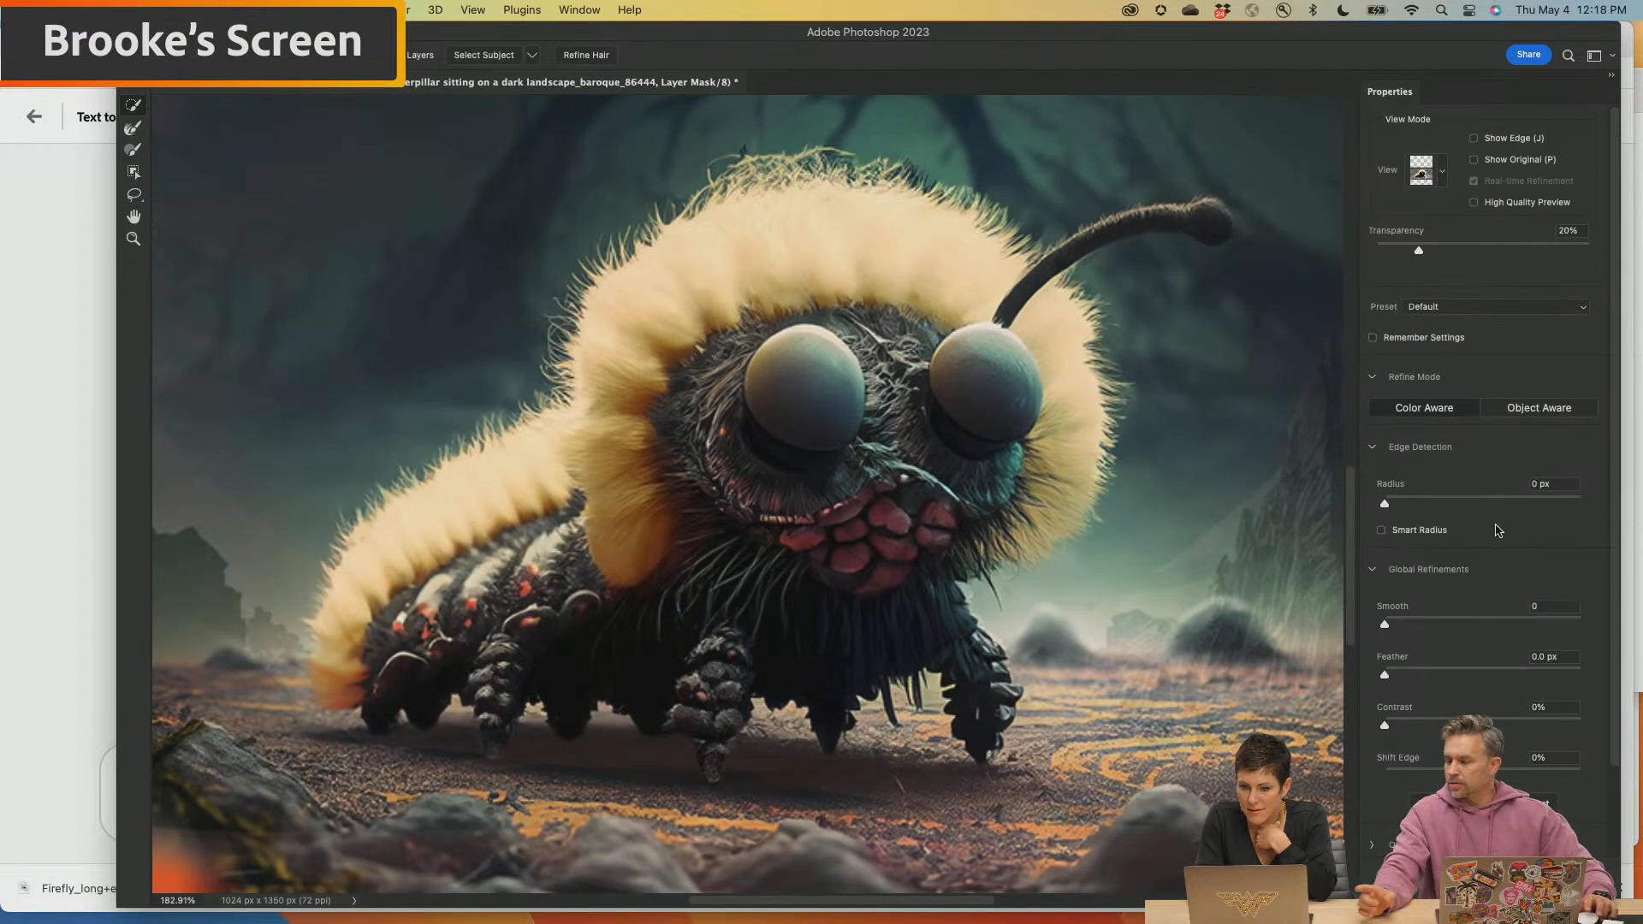
left_click(135, 129)
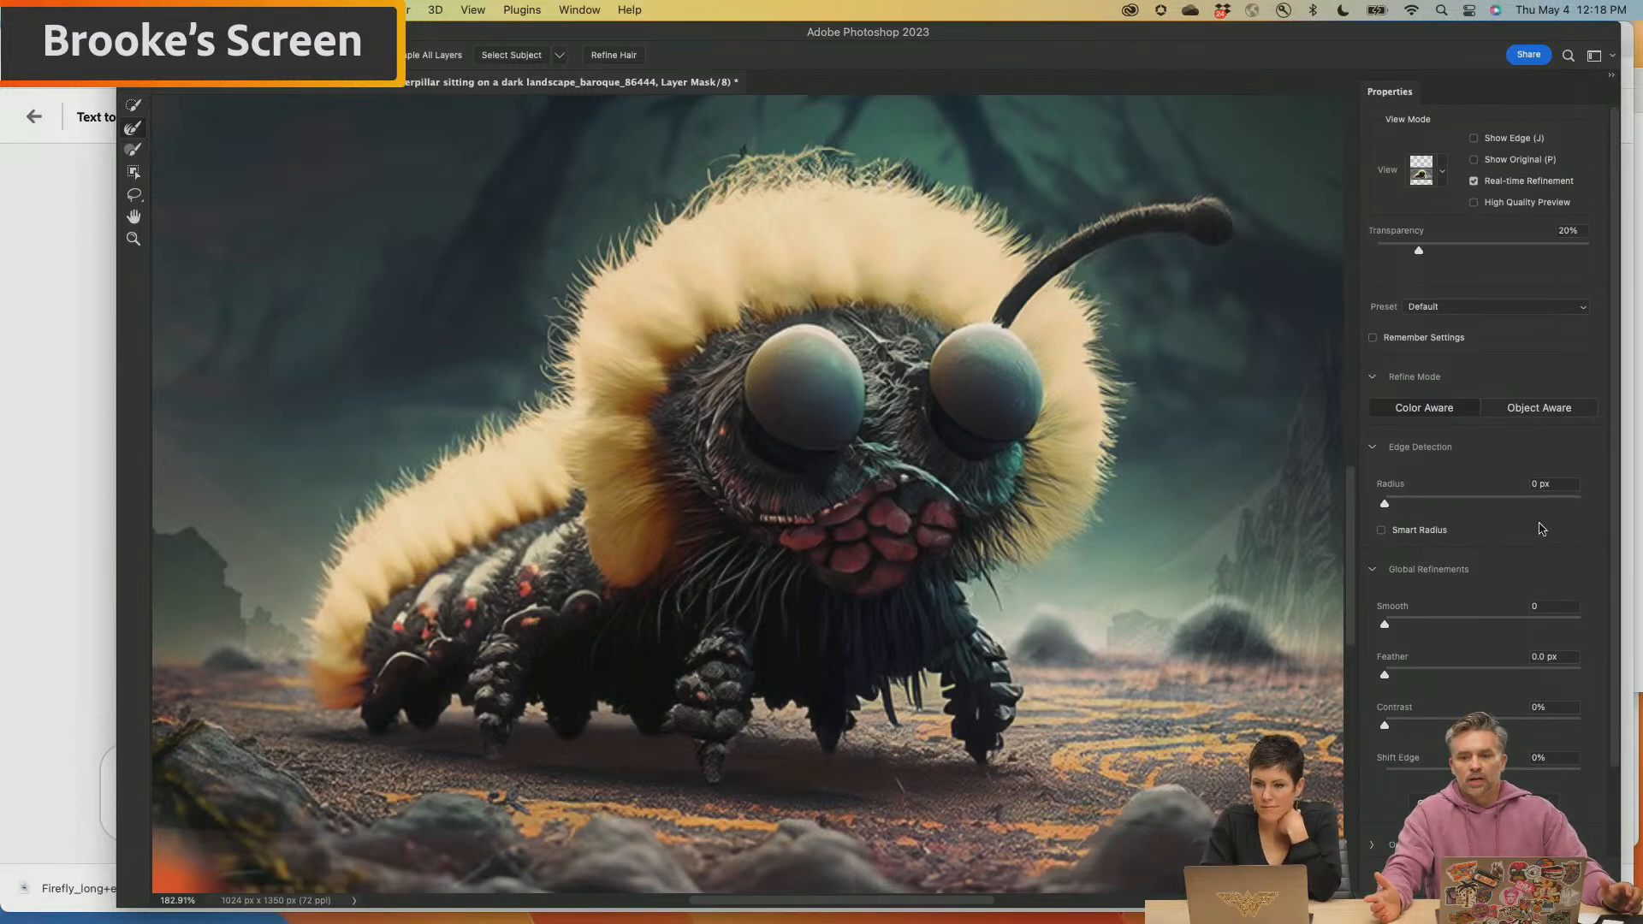
left_click(1441, 172)
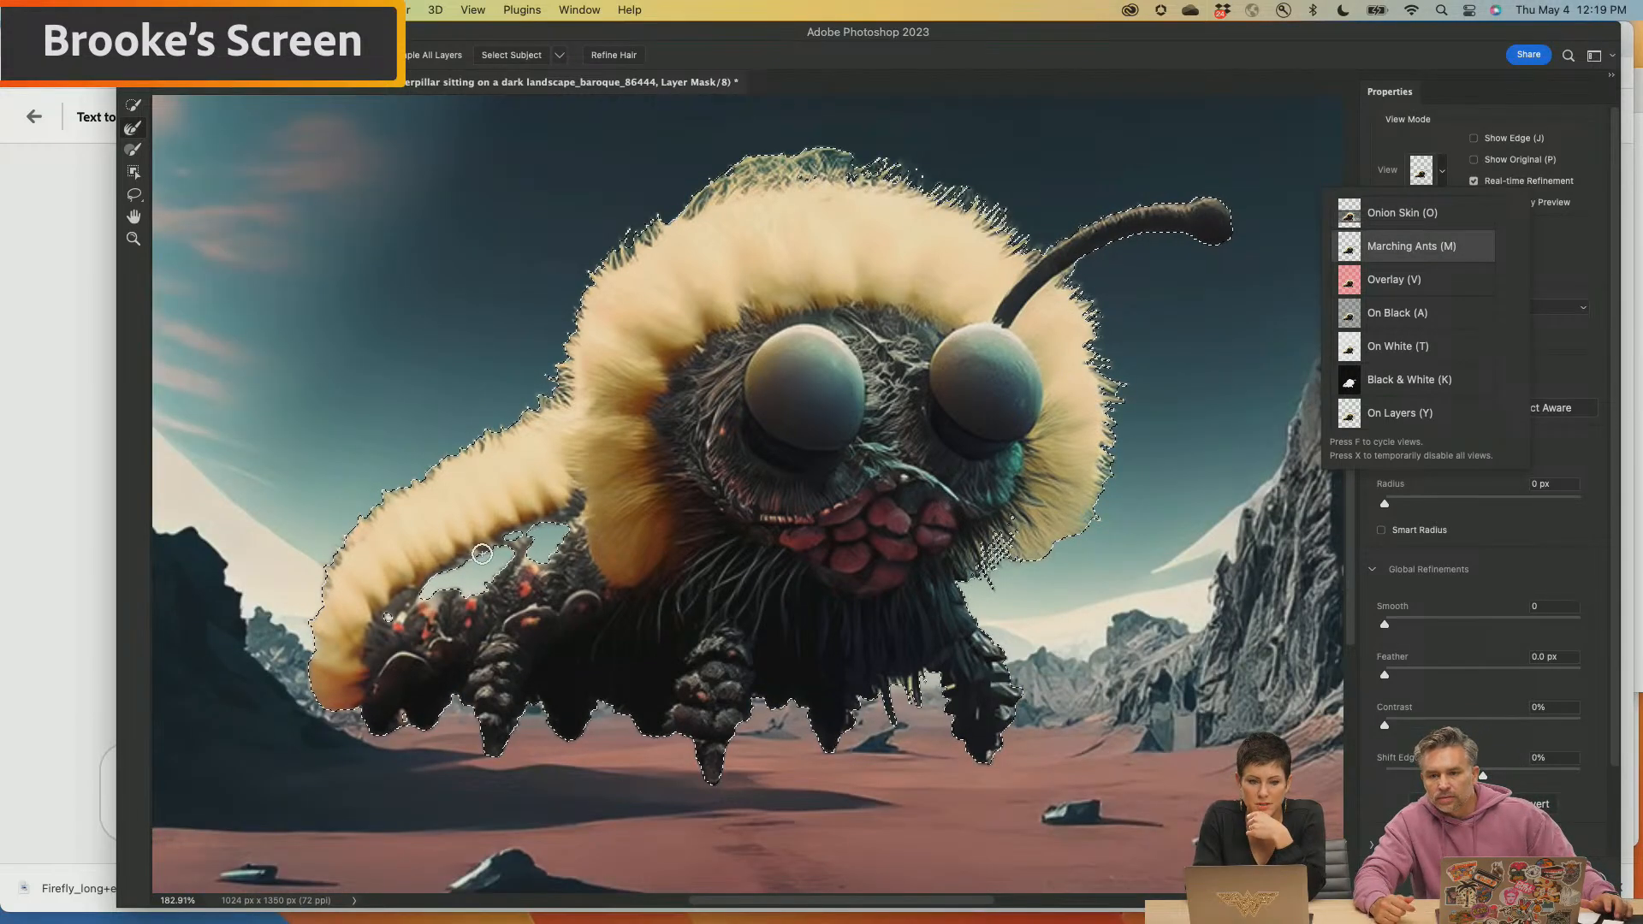
left_click(450, 574)
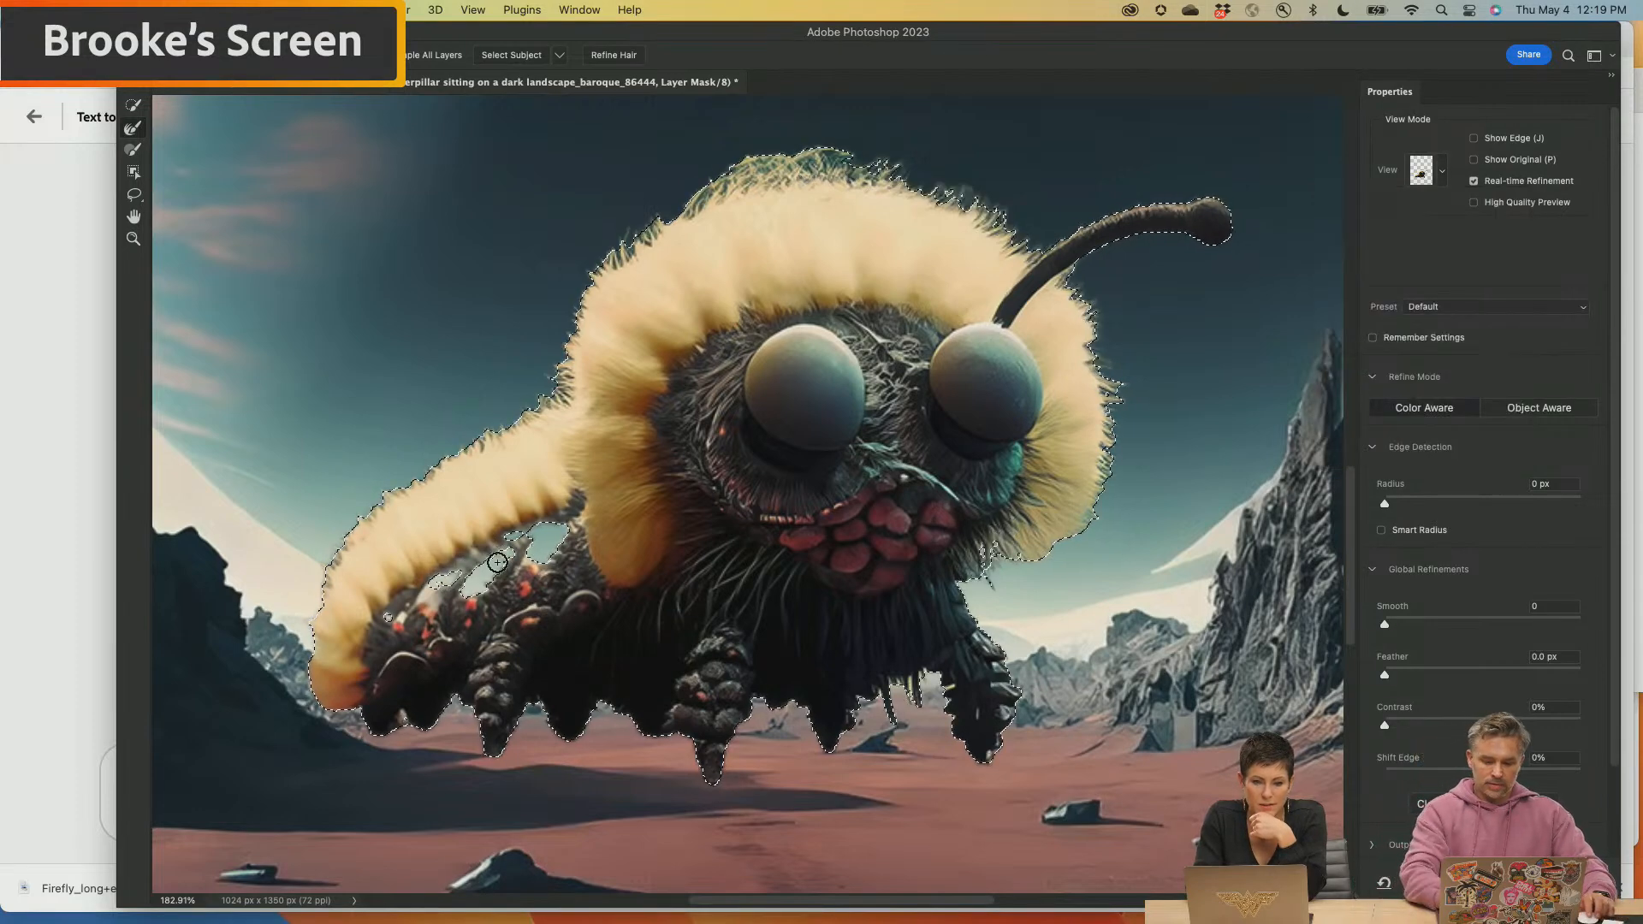
mouse_move(493, 562)
left_mouse_down()
mouse_move(550, 519)
mouse_move(542, 558)
mouse_move(564, 526)
mouse_move(510, 567)
mouse_move(556, 539)
mouse_move(495, 531)
mouse_move(517, 537)
mouse_move(462, 592)
mouse_move(446, 573)
mouse_move(393, 617)
mouse_move(521, 533)
left_mouse_up()
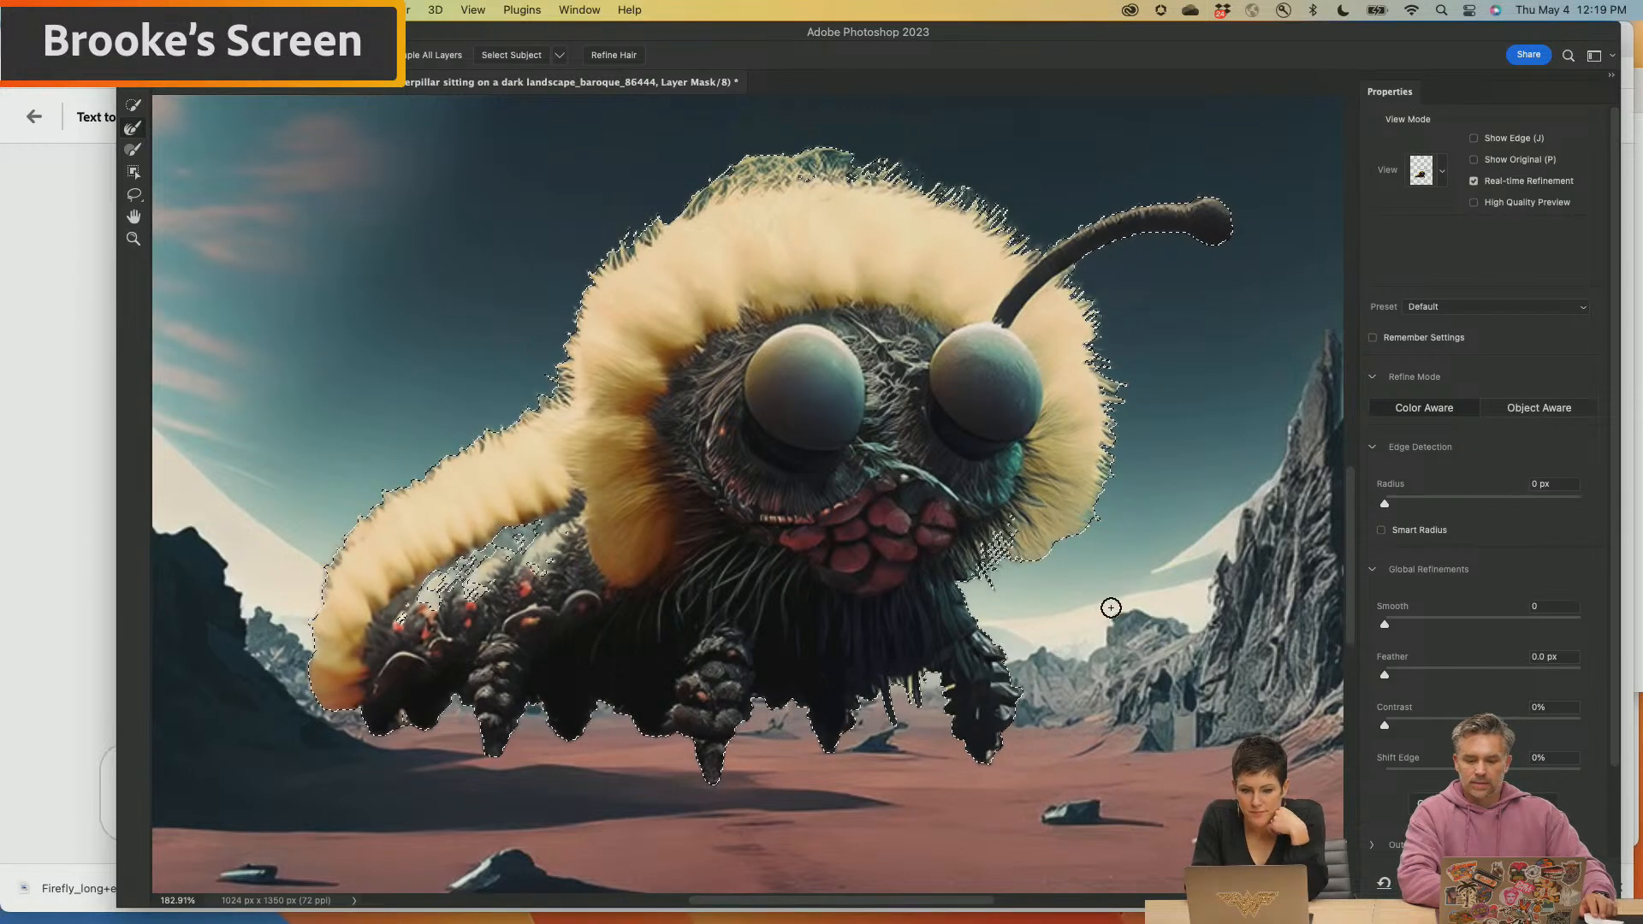
left_click_drag(1015, 518, 992, 544)
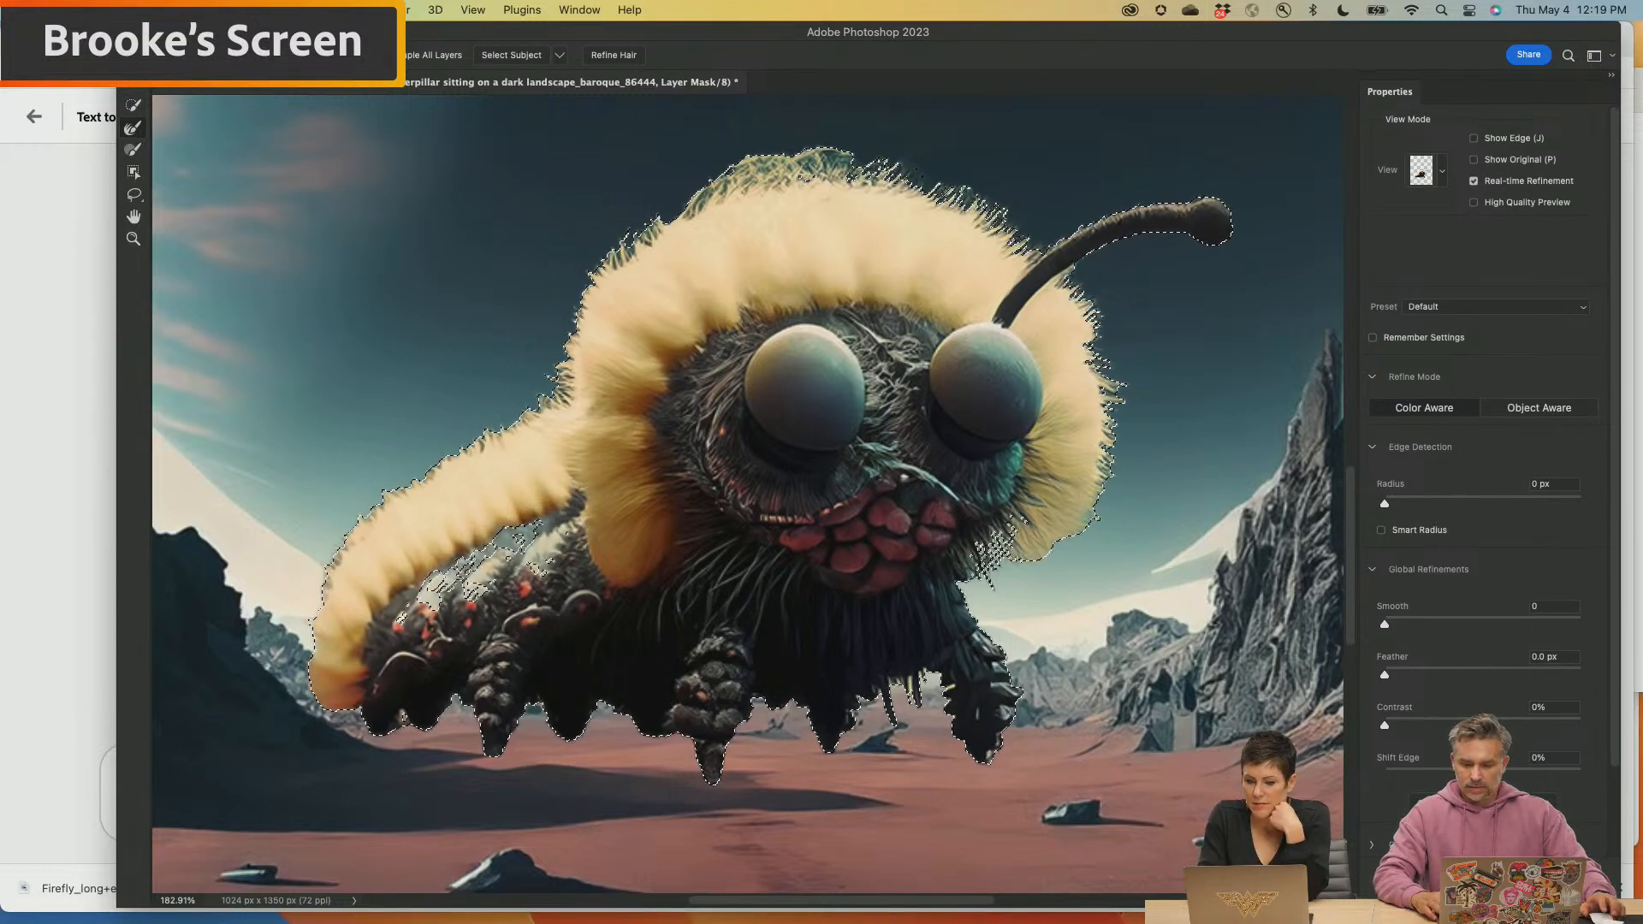
key("Return")
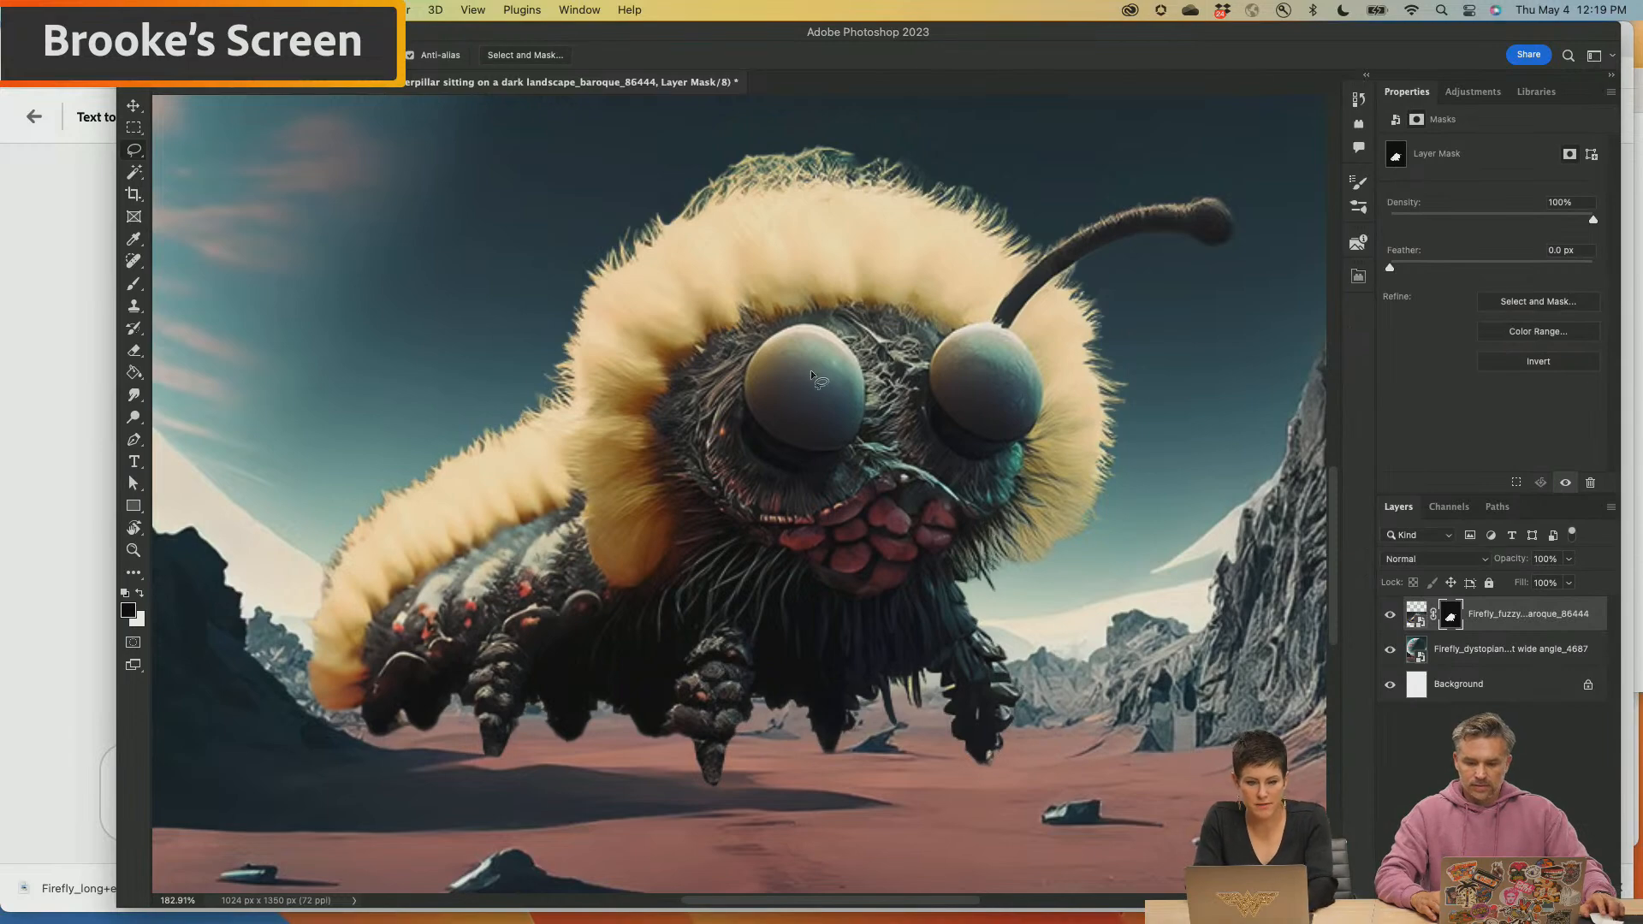
Move the masked caterpillar down onto the red foreground ground of the poster and hide its layer
key("v")
key("super+1")
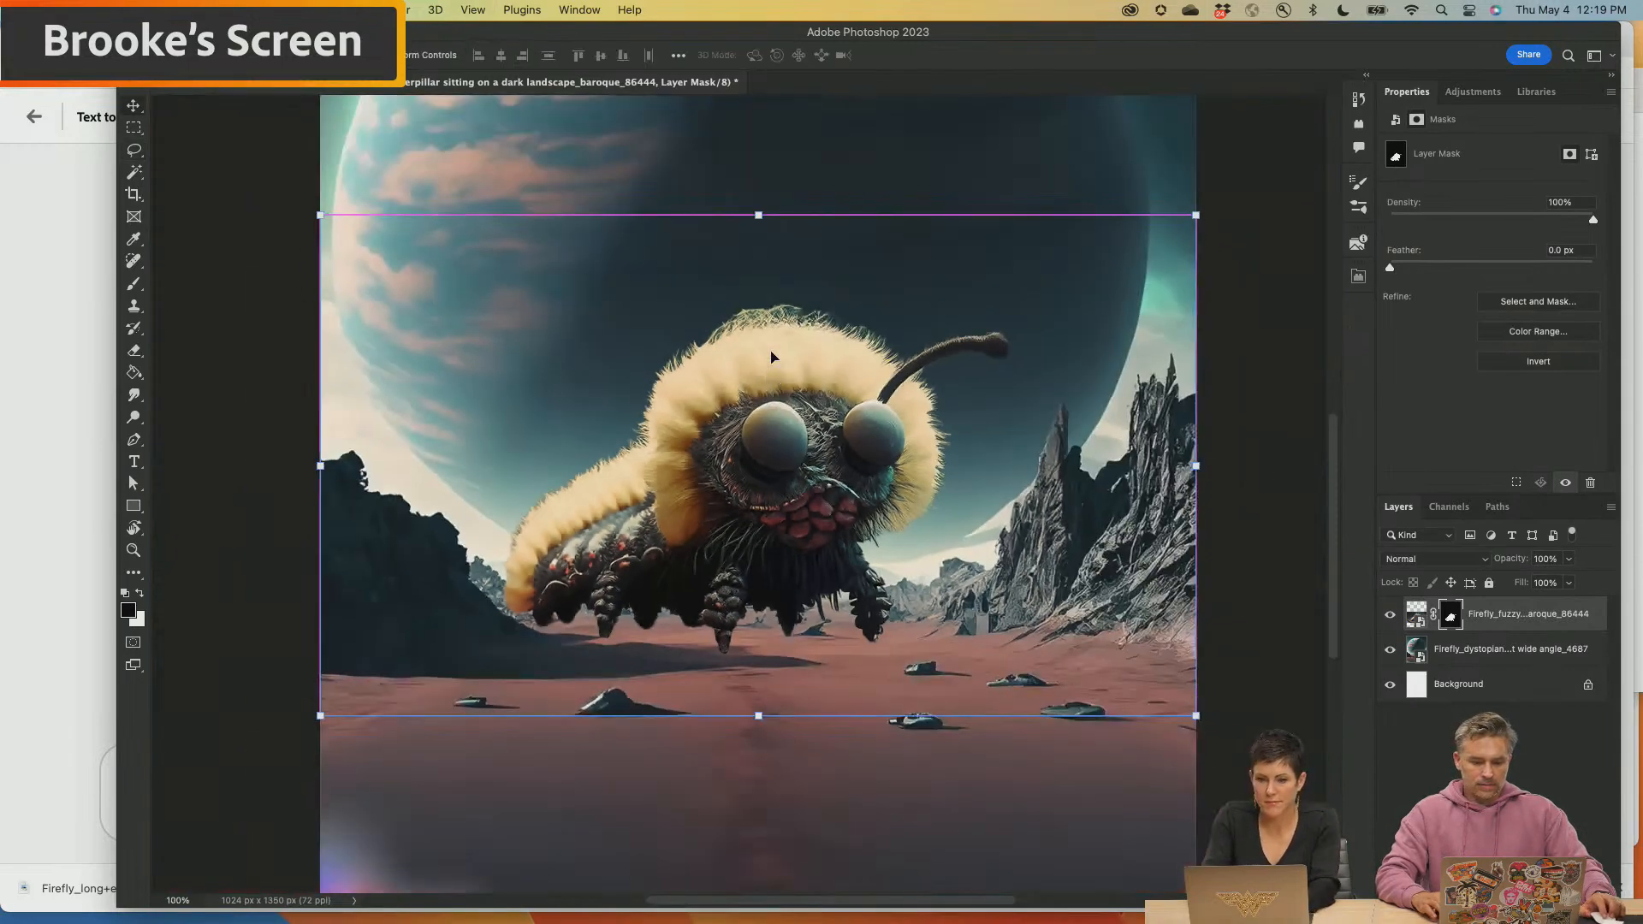
left_click_drag(758, 370, 687, 566)
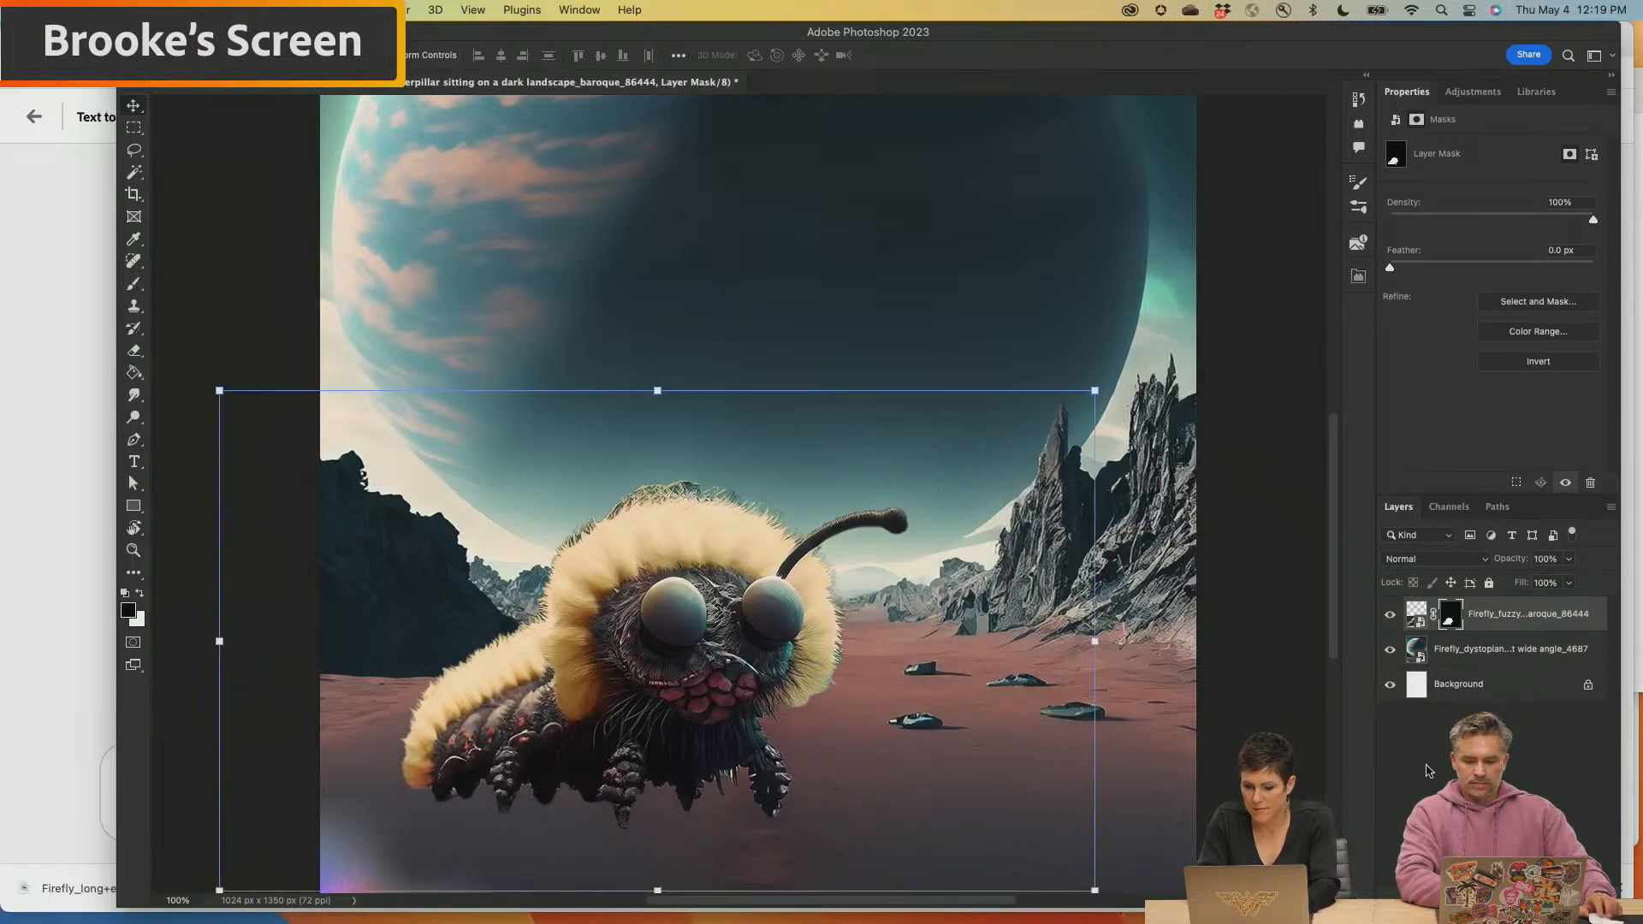
left_click(1391, 615)
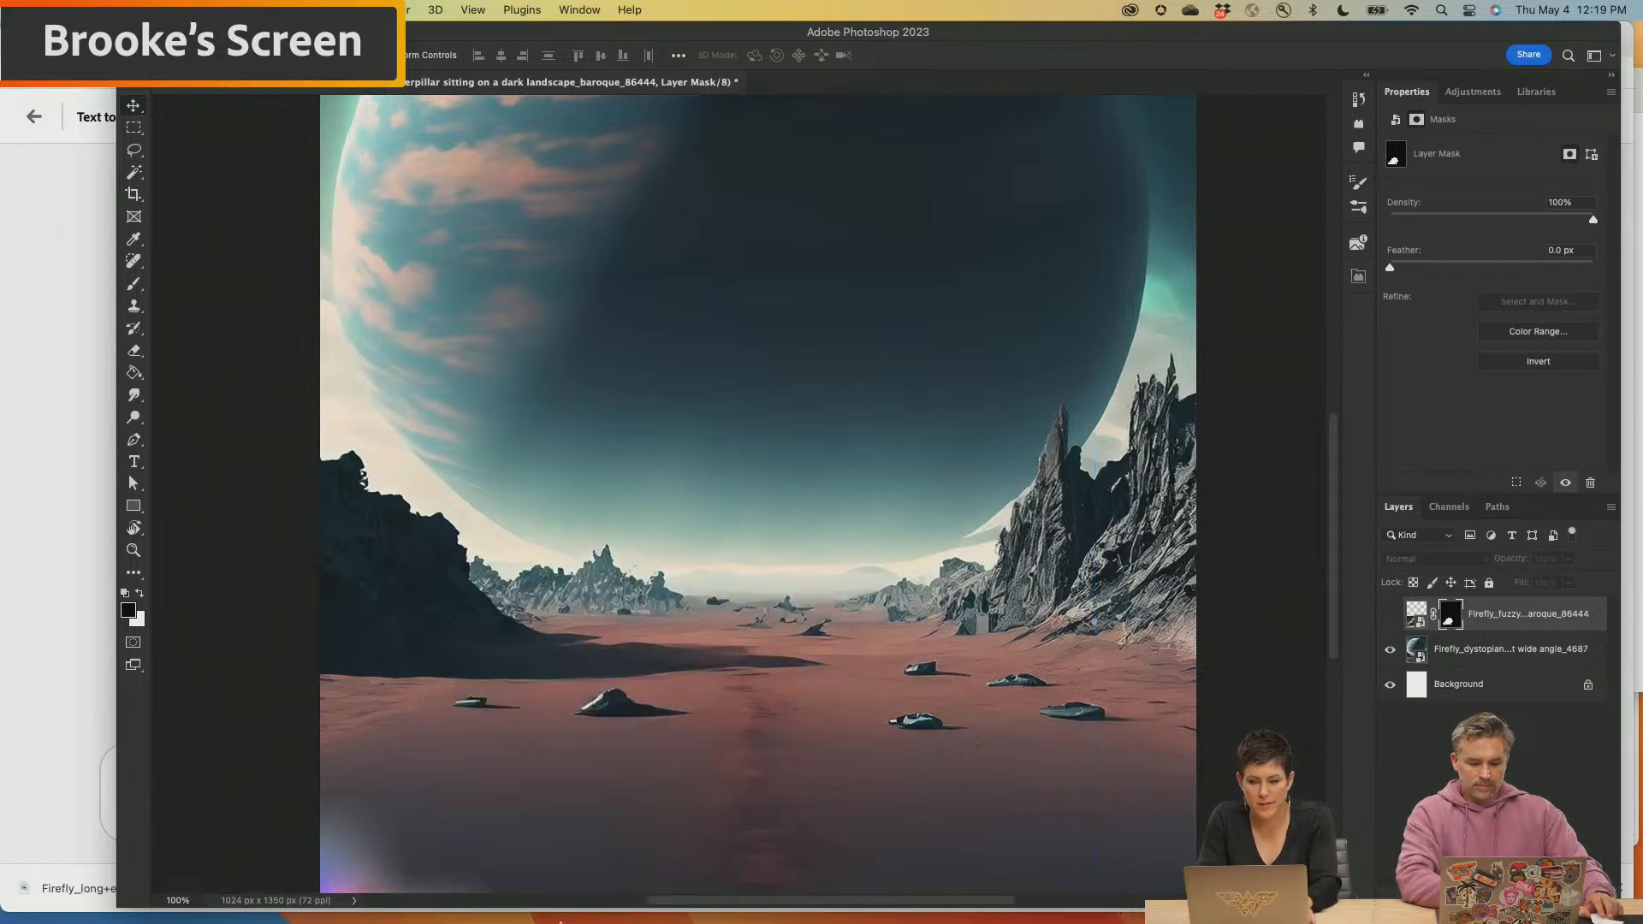
left_click(654, 875)
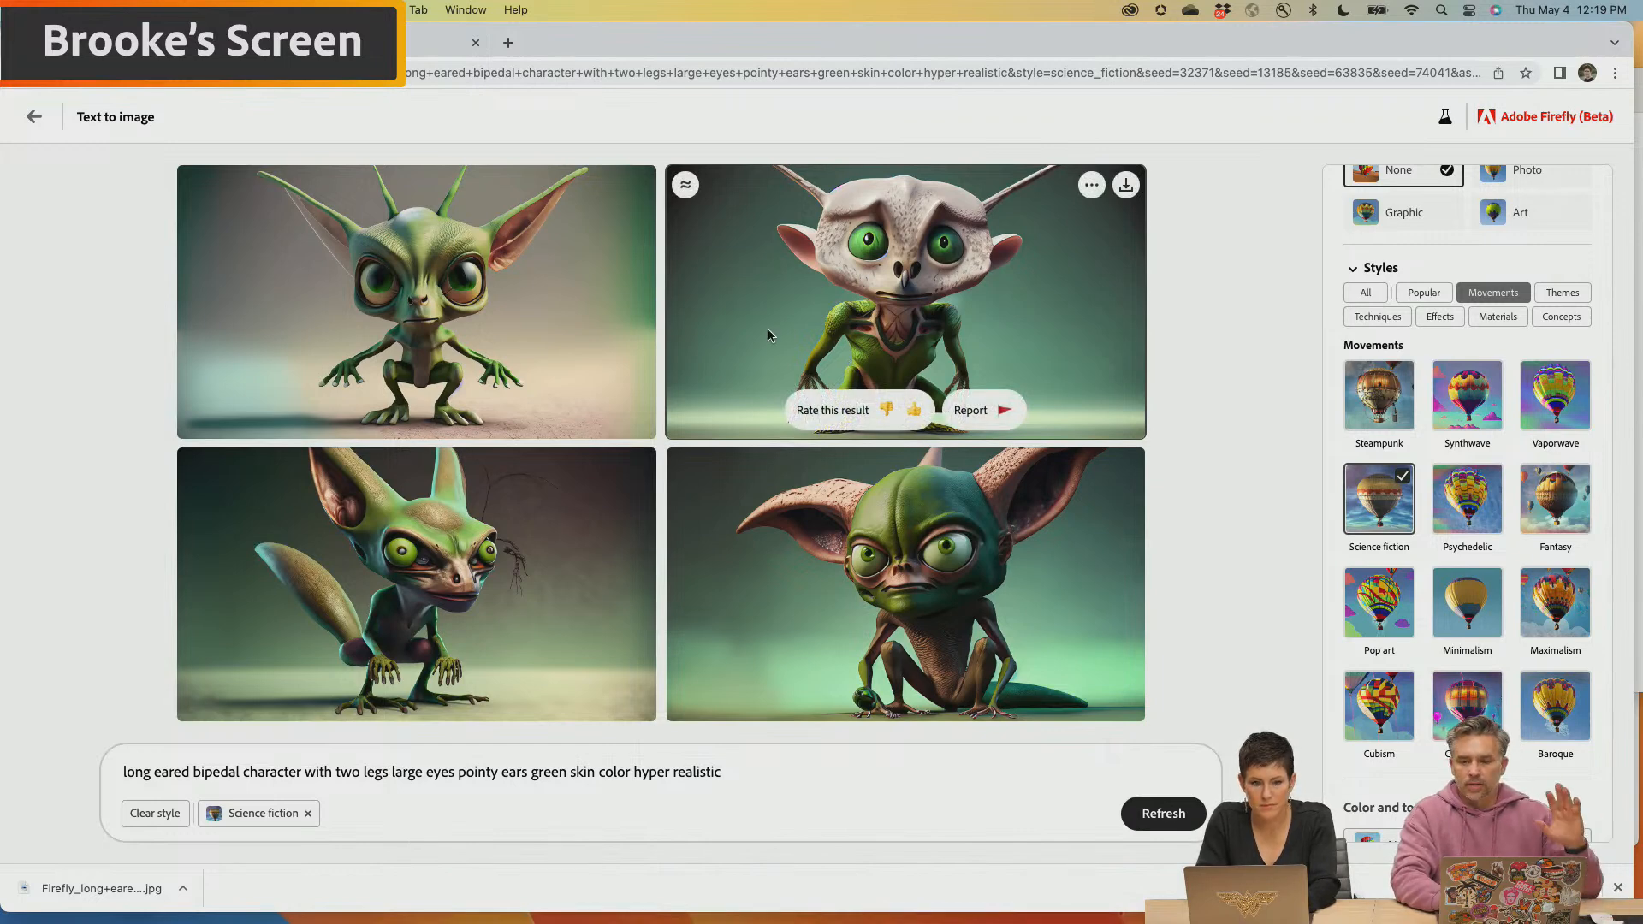
key("super+Tab")
scroll(451, 303, "down", 5)
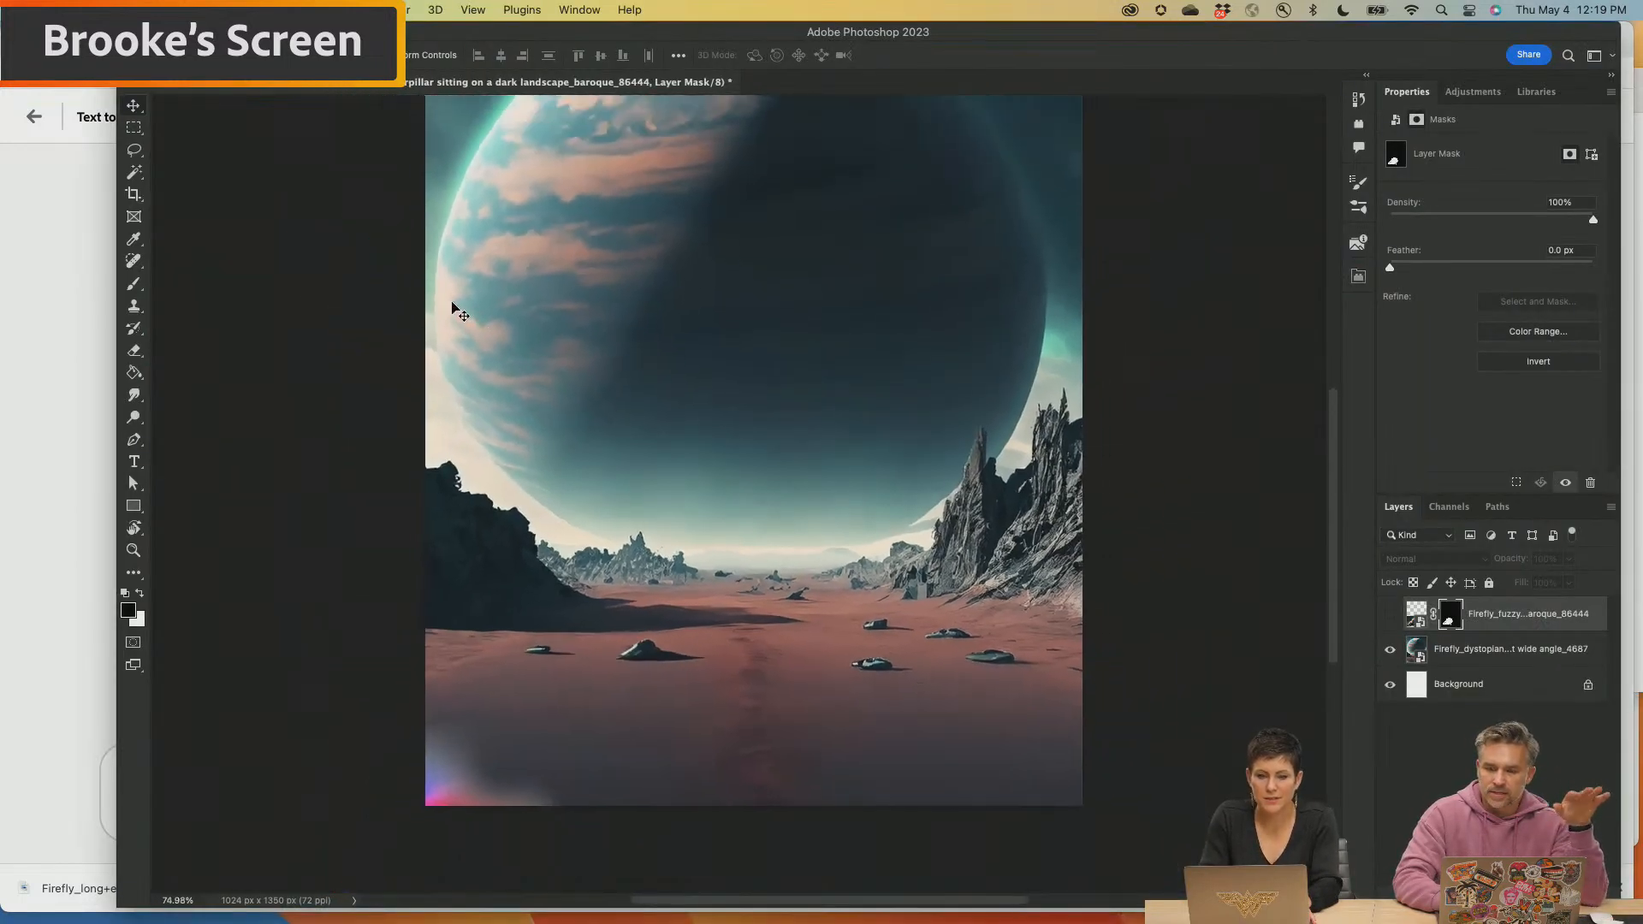
scroll(452, 303, "up", 3)
scroll(453, 308, "down", 3)
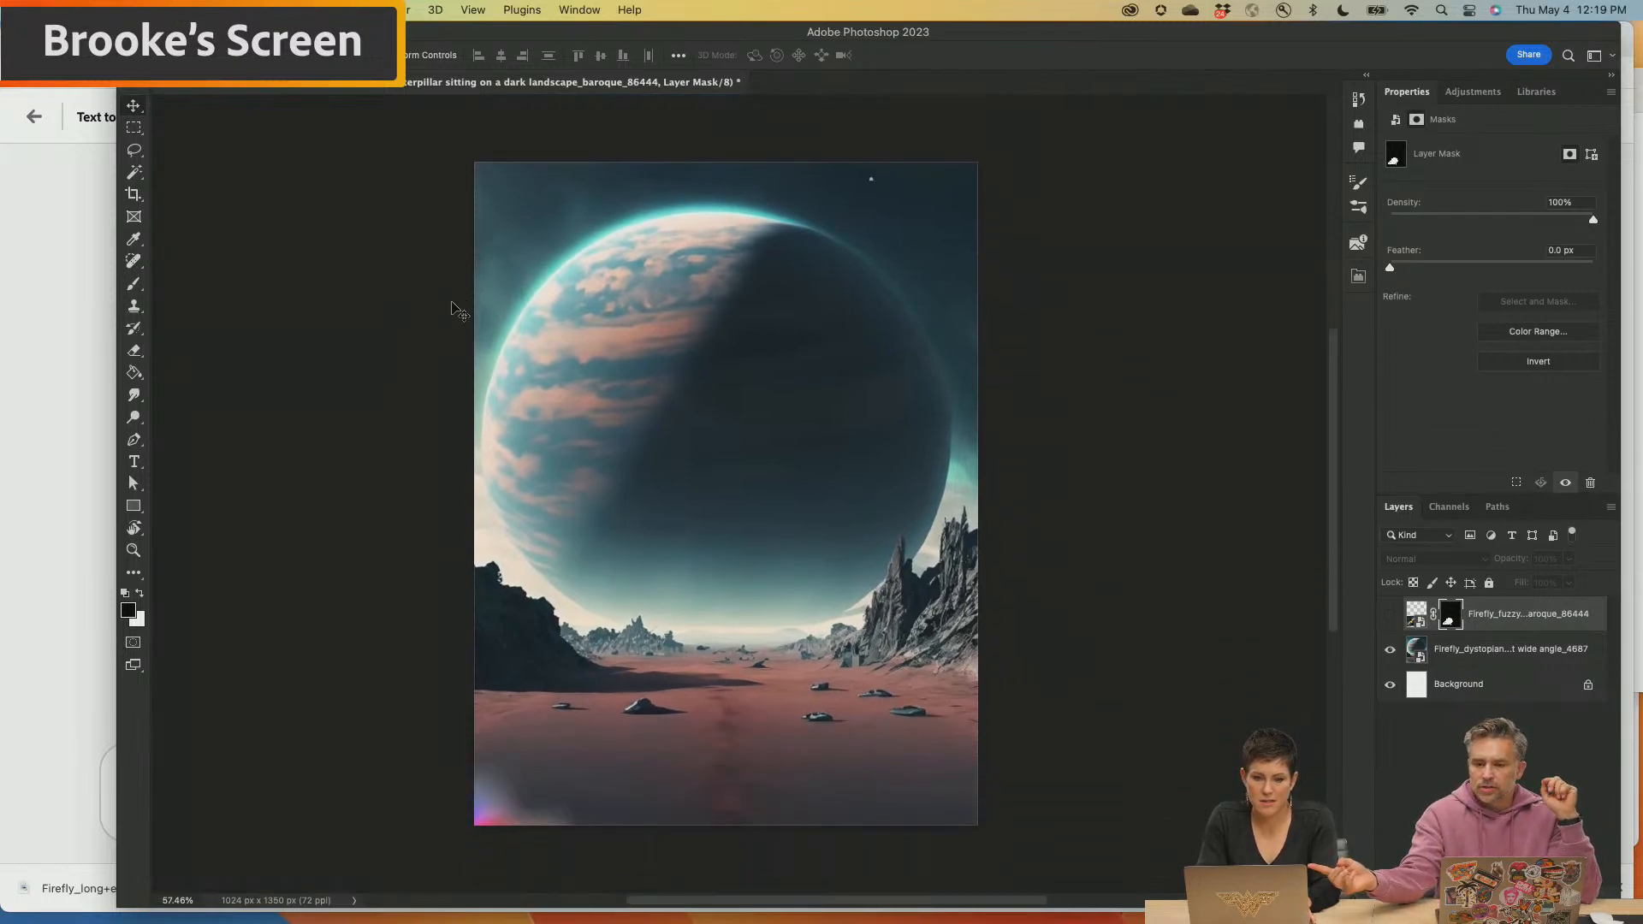
key("super+Tab")
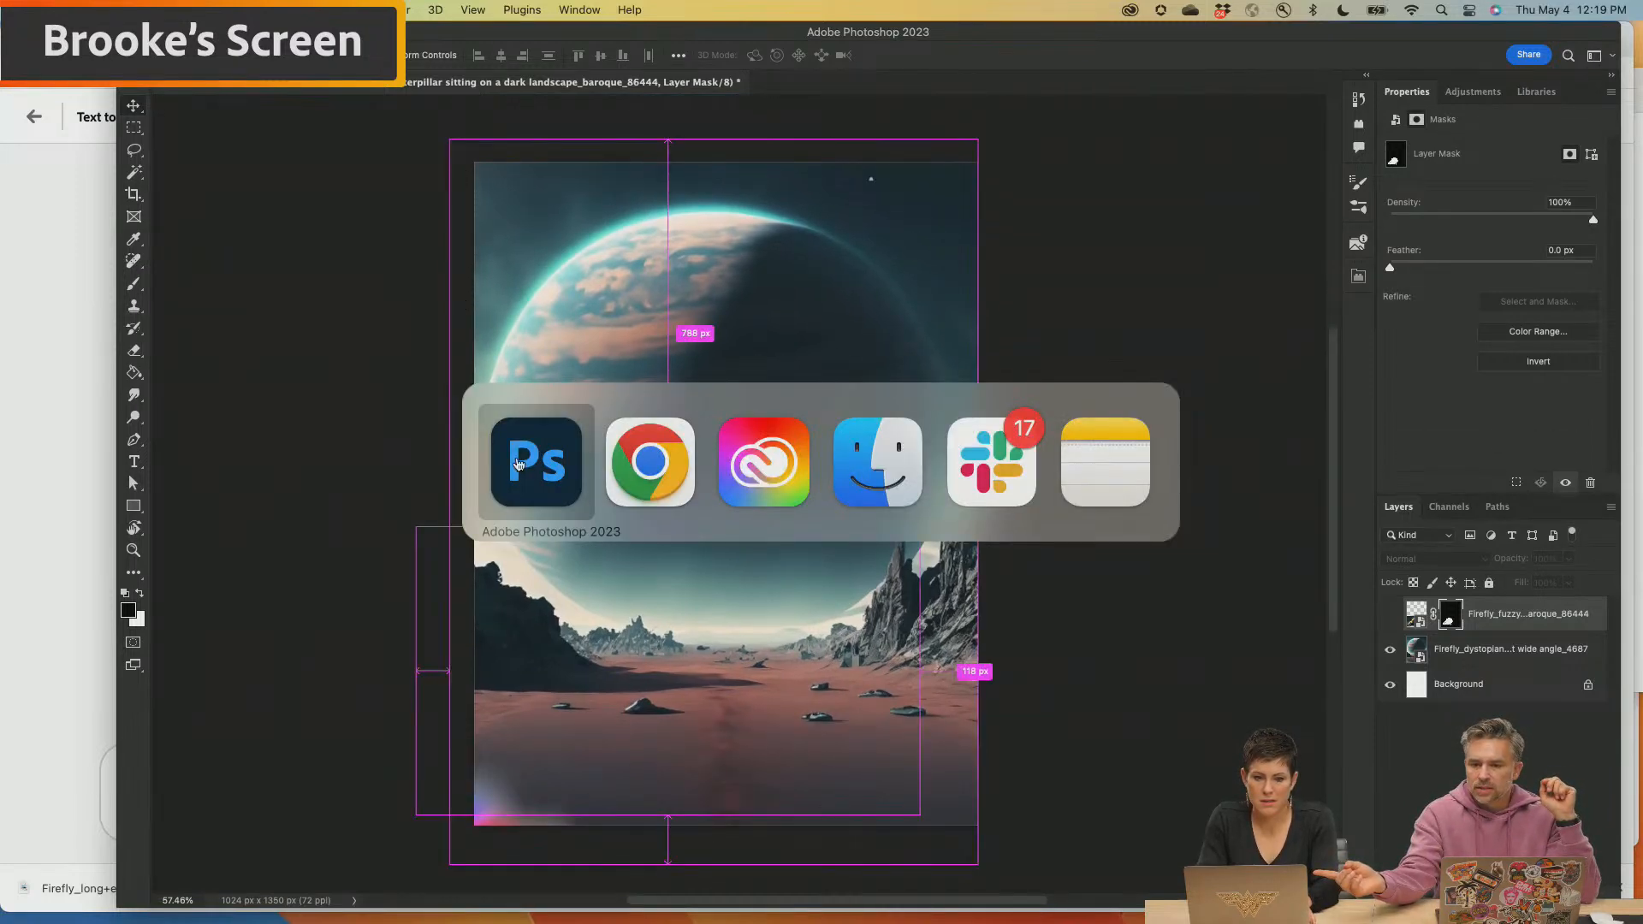
left_click(531, 475)
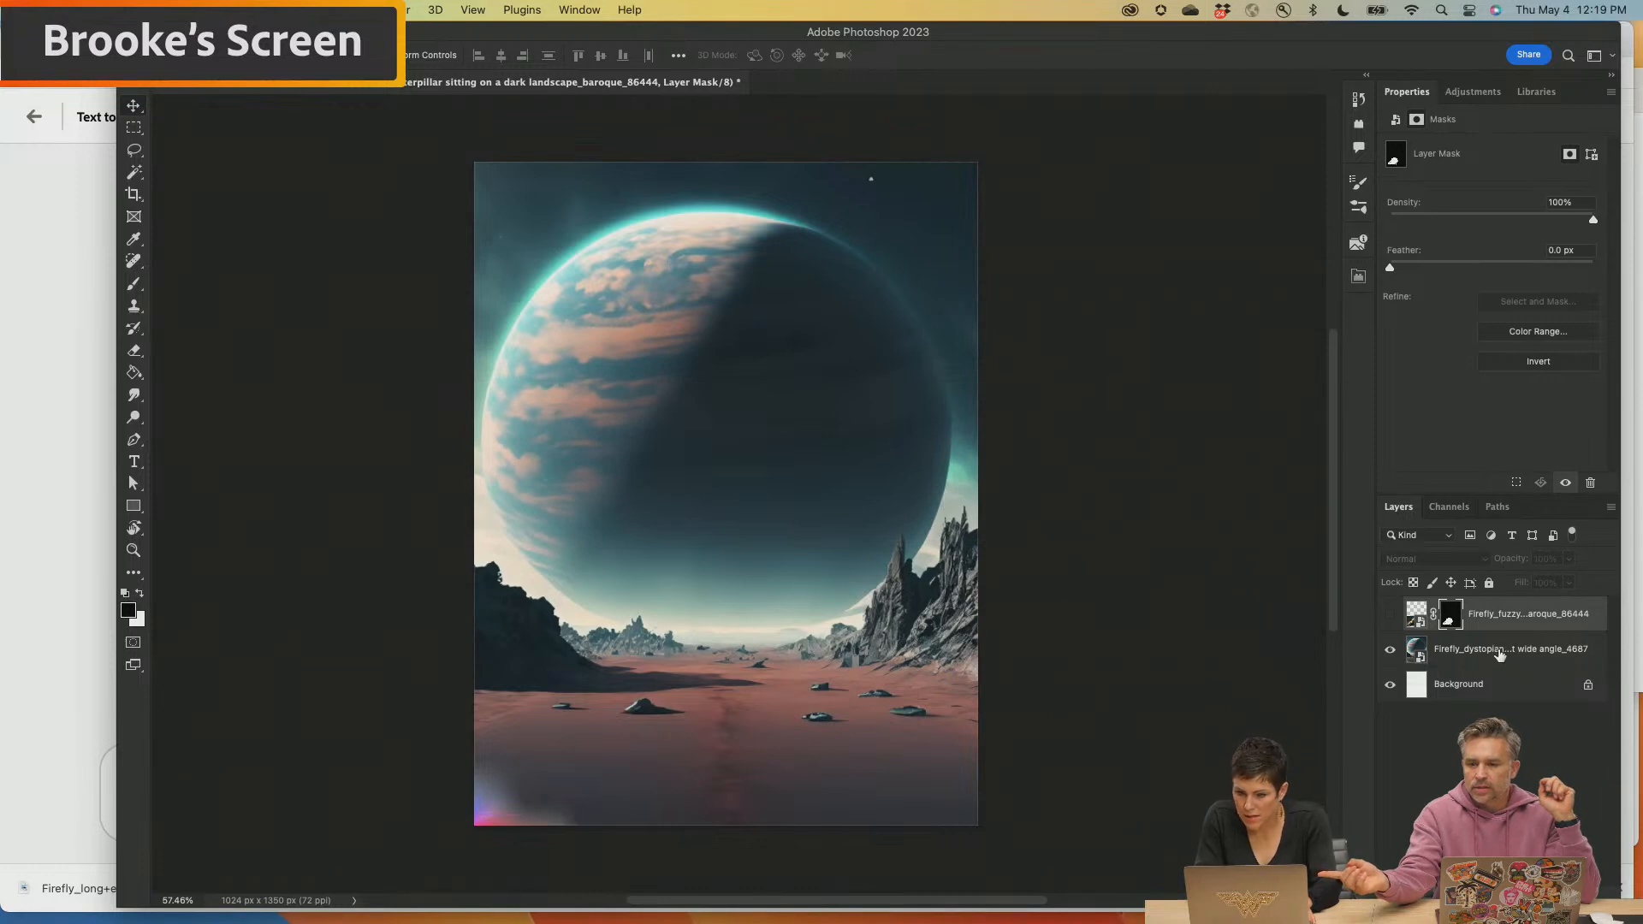
Select the dystopian planet image layer beneath the hidden caterpillar
left_click(1499, 652)
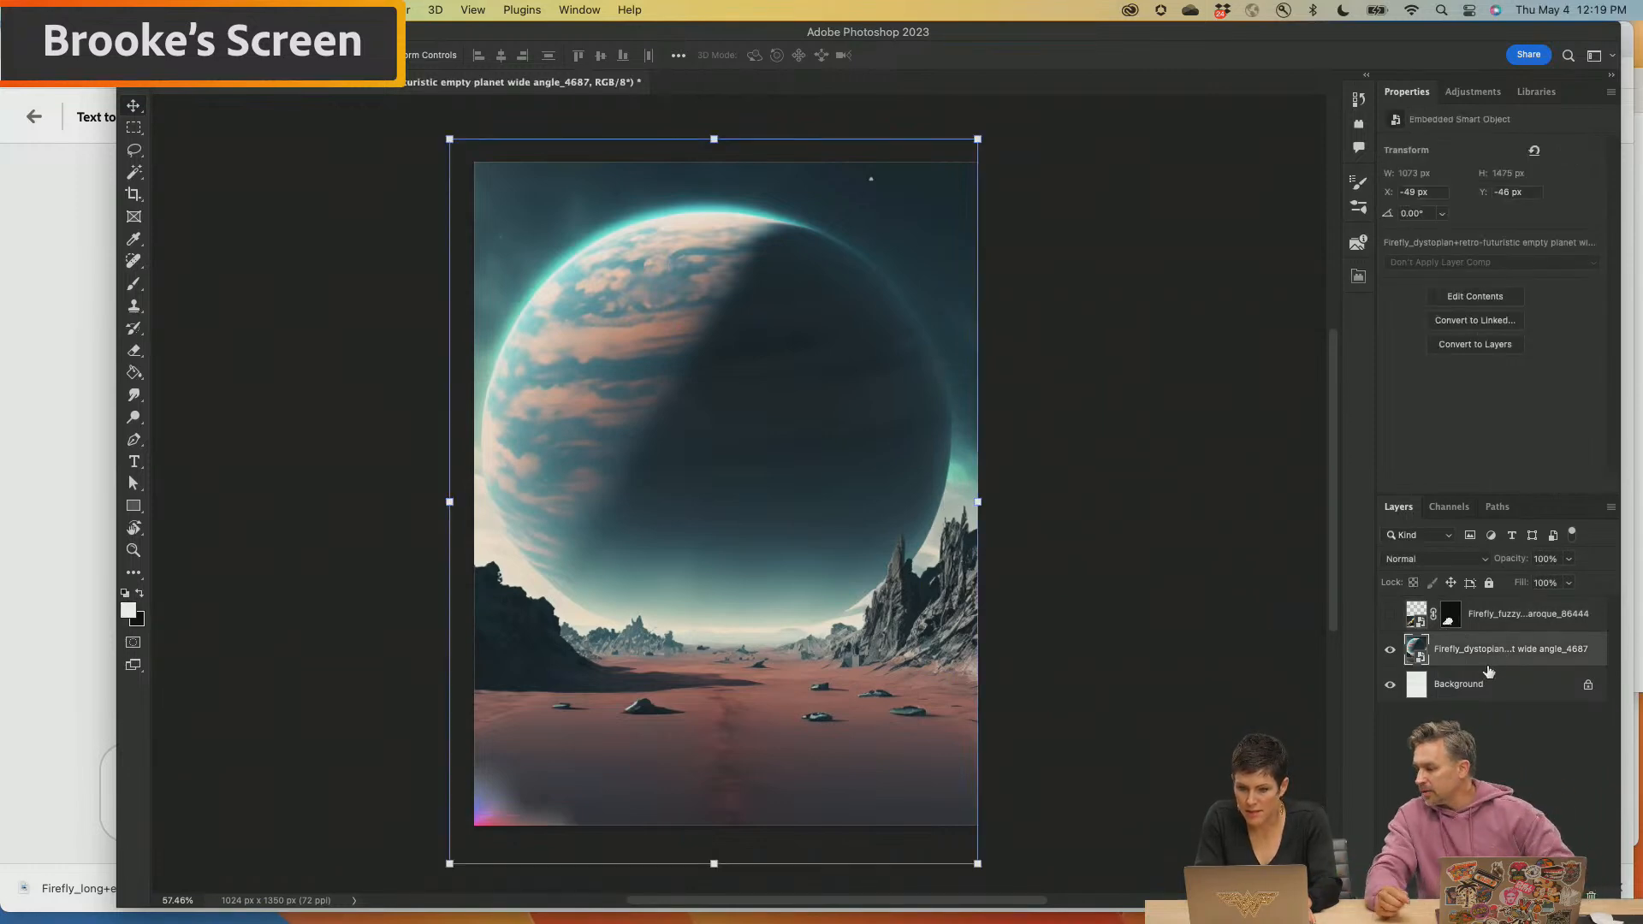
double_click(1485, 651)
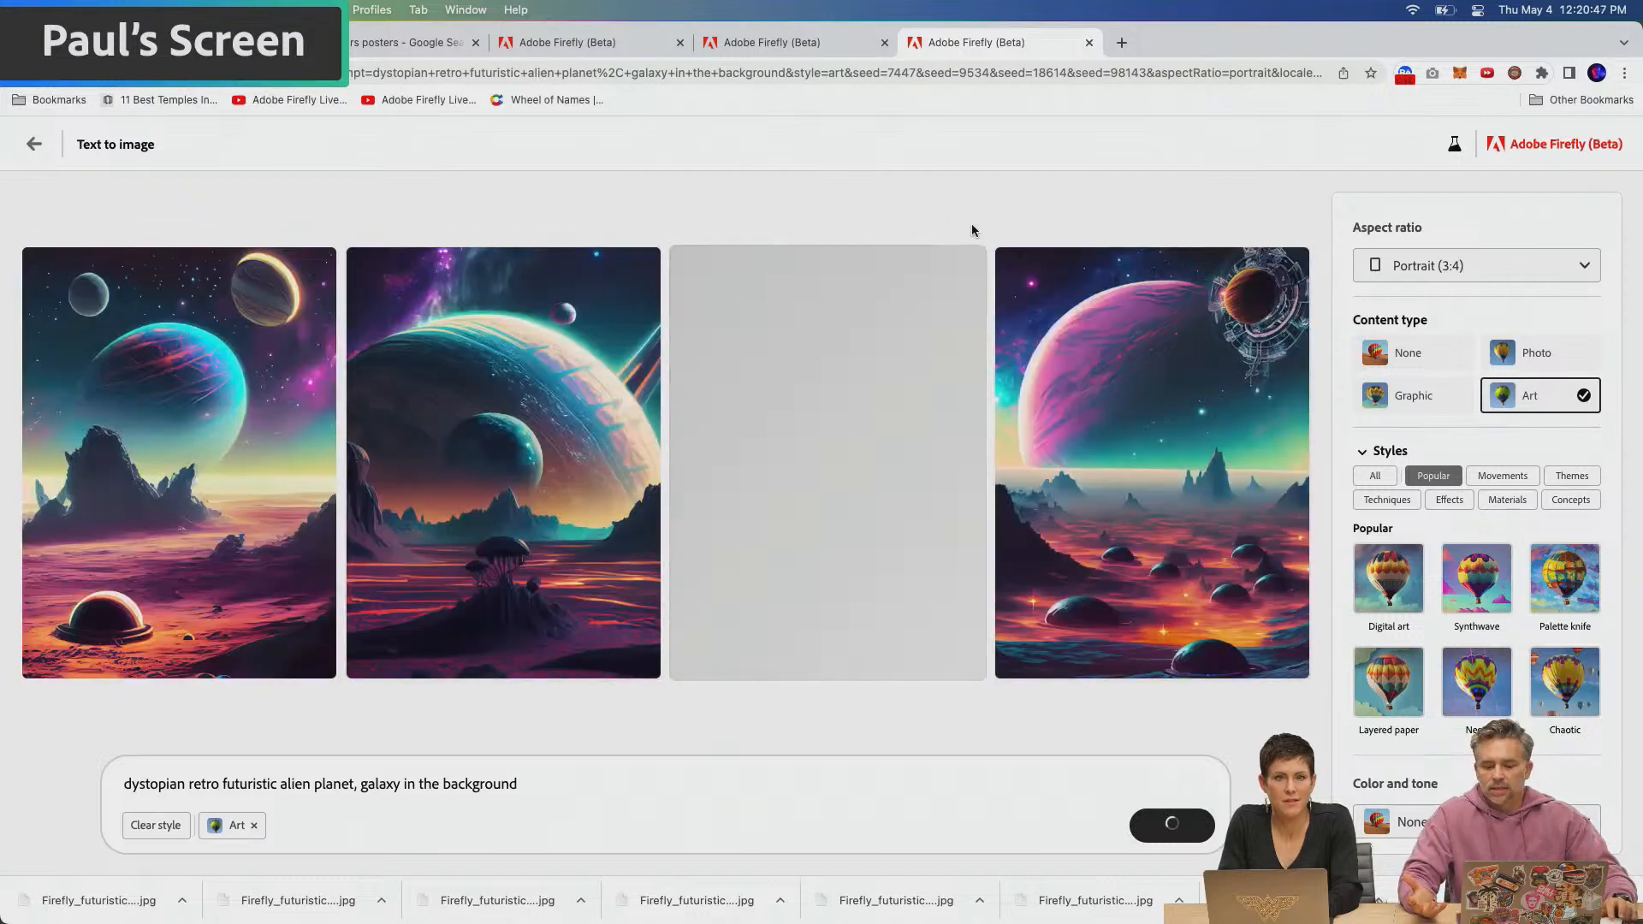
Inspect the second alien planet image enlarged in Firefly, close it, and download the third image with Content Credentials
left_click(477, 416)
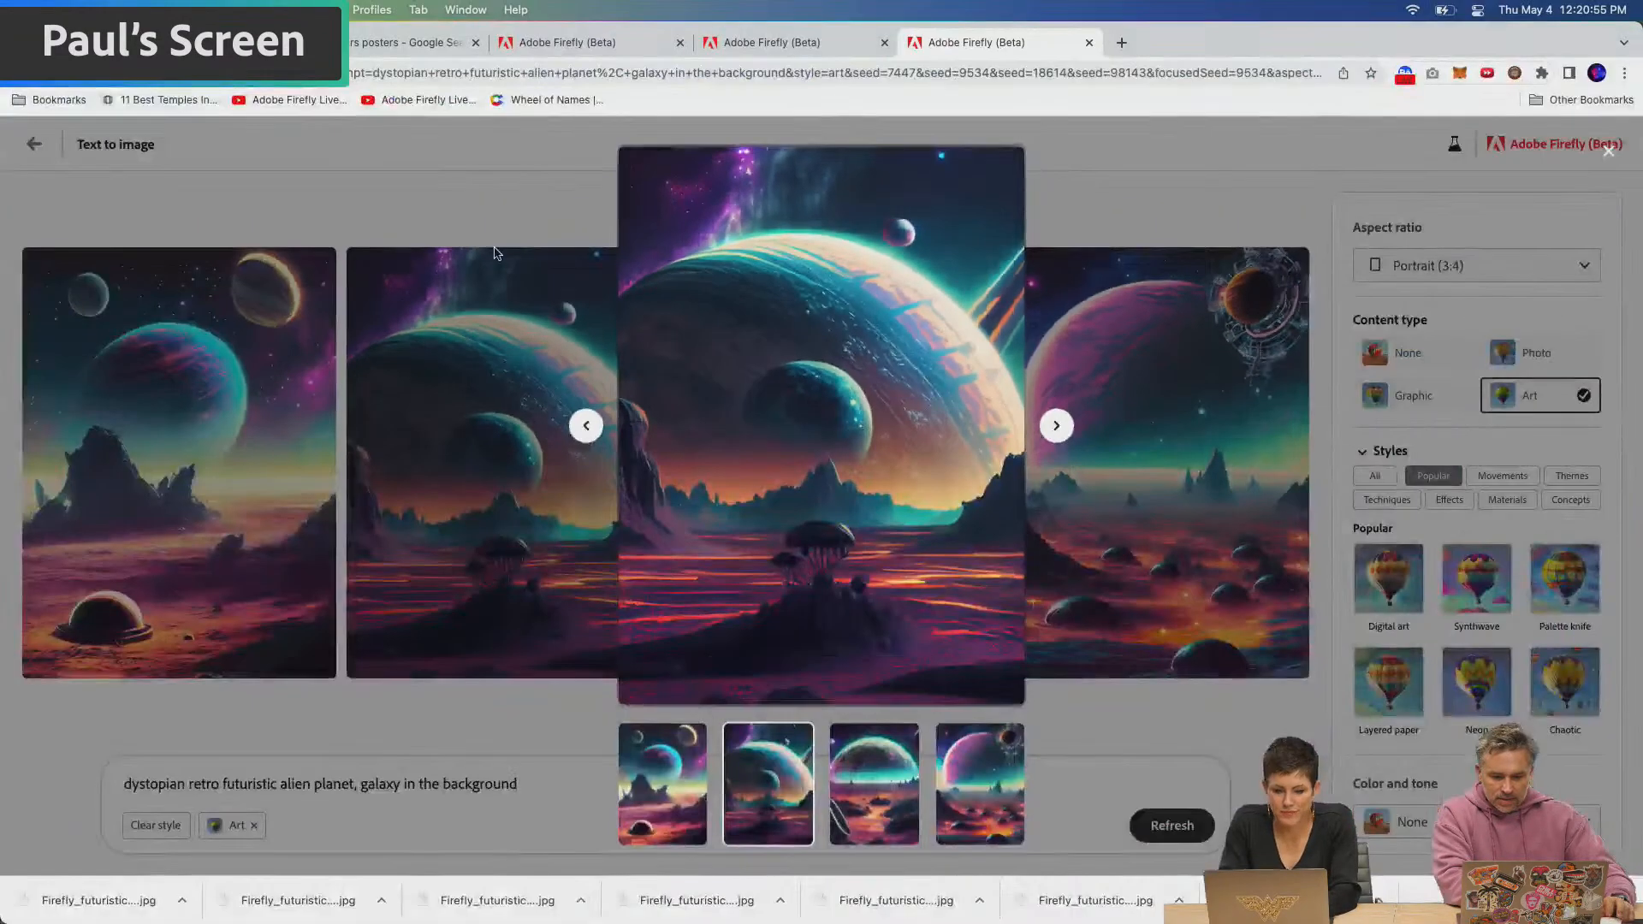
left_click(423, 190)
left_click(964, 267)
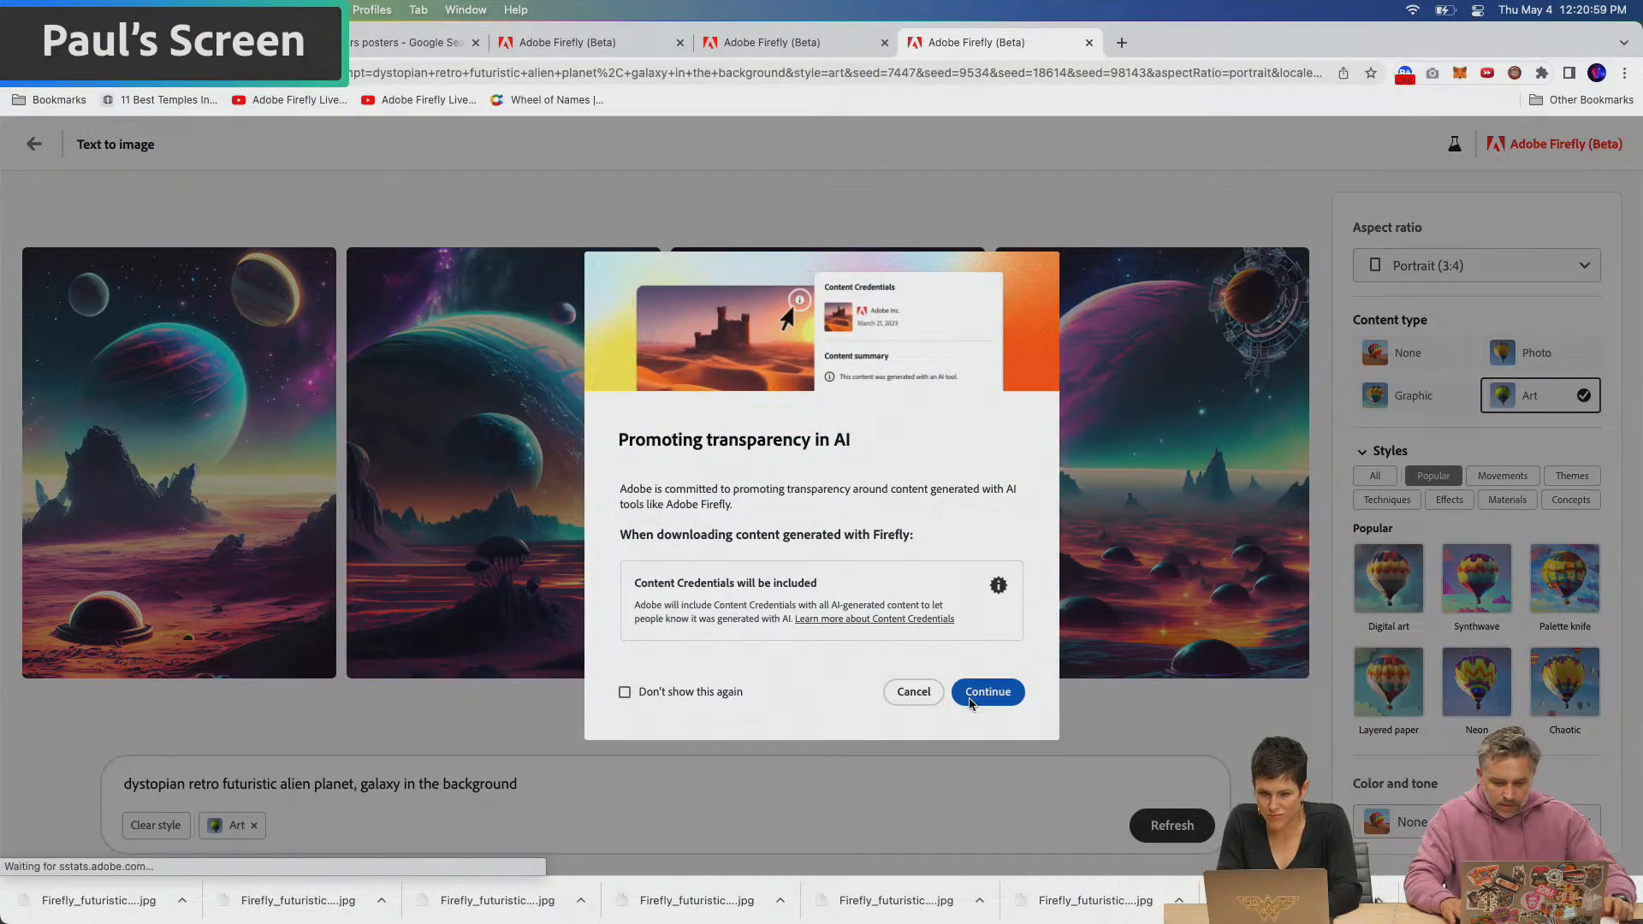
left_click(970, 696)
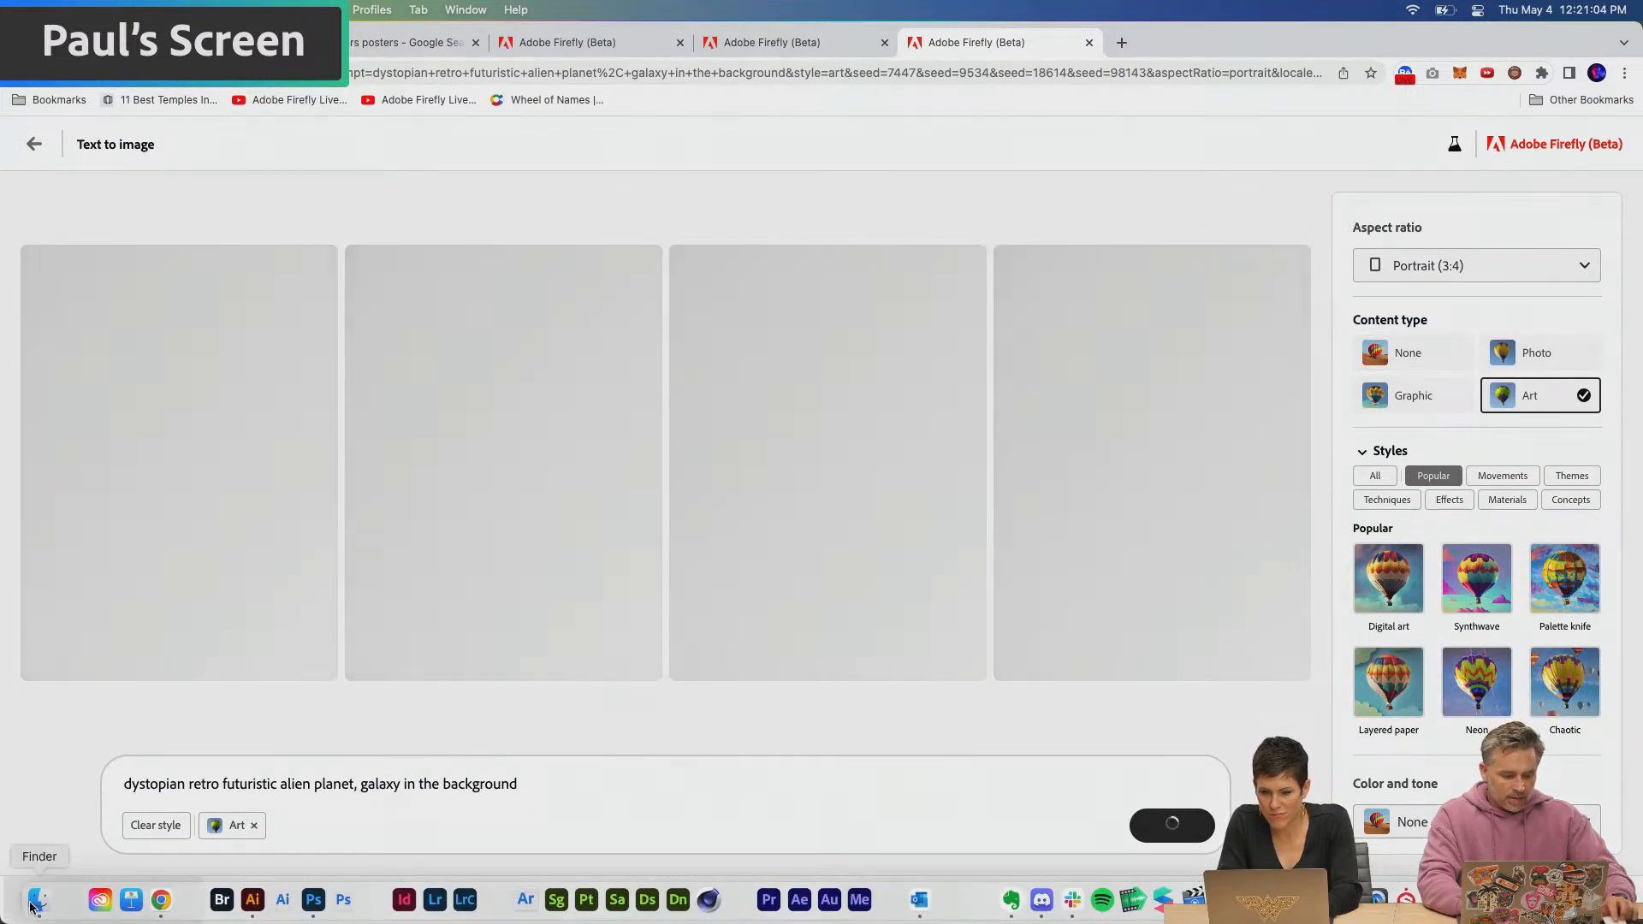
Locate the infinite fractal galaxy image in the Downloads folder and return to the Firefly planet results
left_click(32, 904)
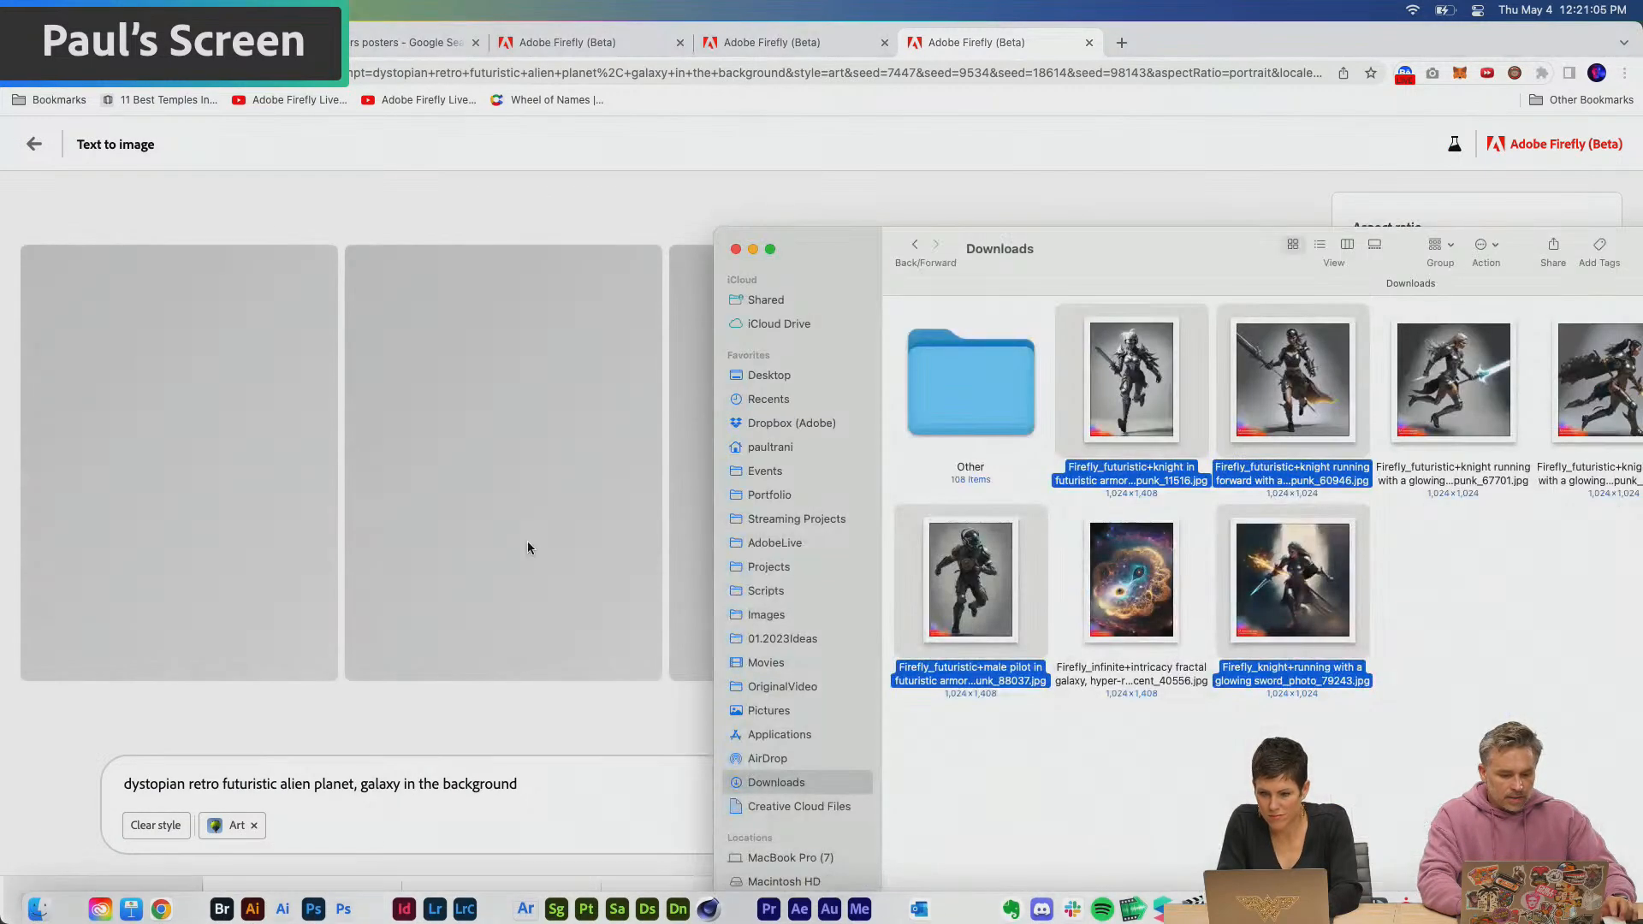
left_click(1196, 752)
left_click(1131, 582)
left_click_drag(1171, 254, 777, 148)
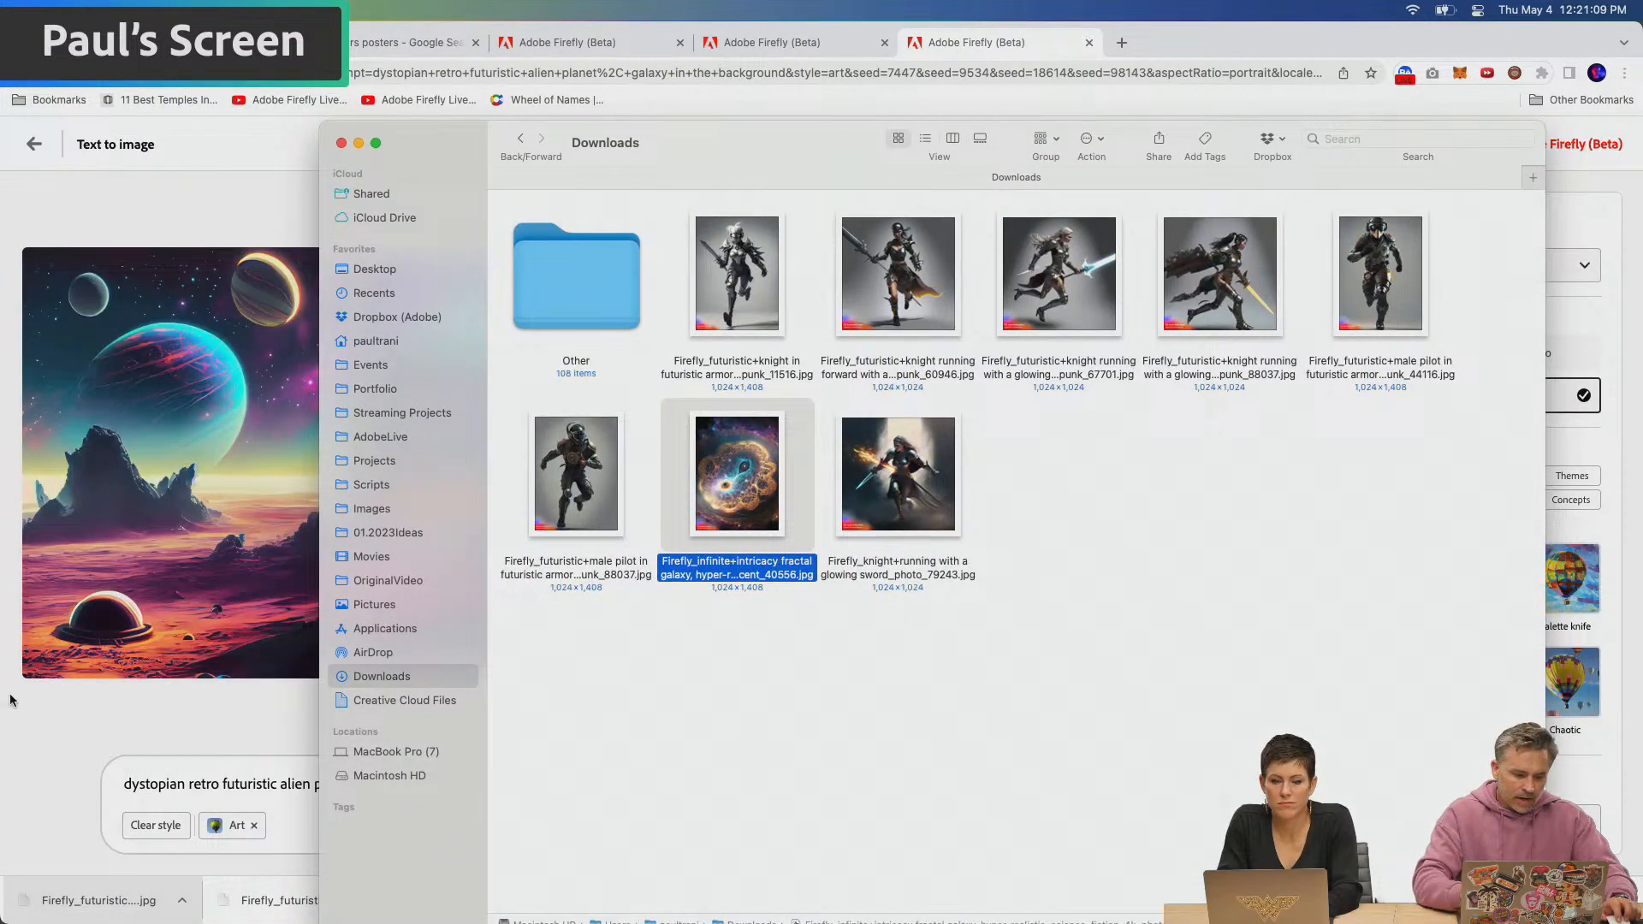
left_click(40, 721)
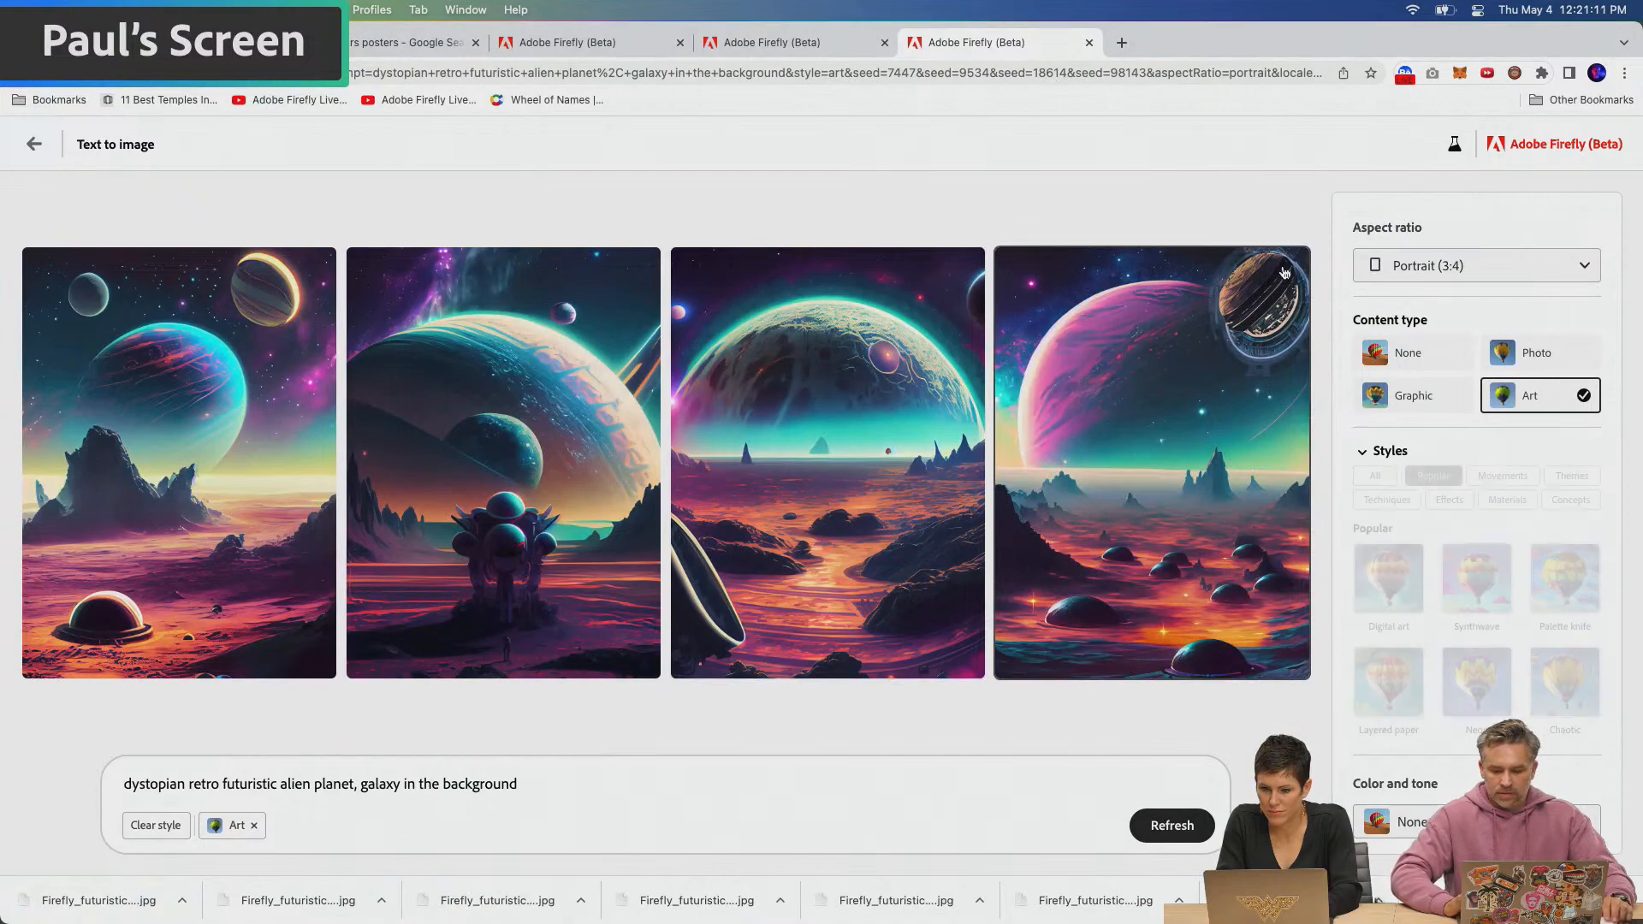
Download the third alien planet image from the Firefly results and copy it to the clipboard
mouse_move(818, 368)
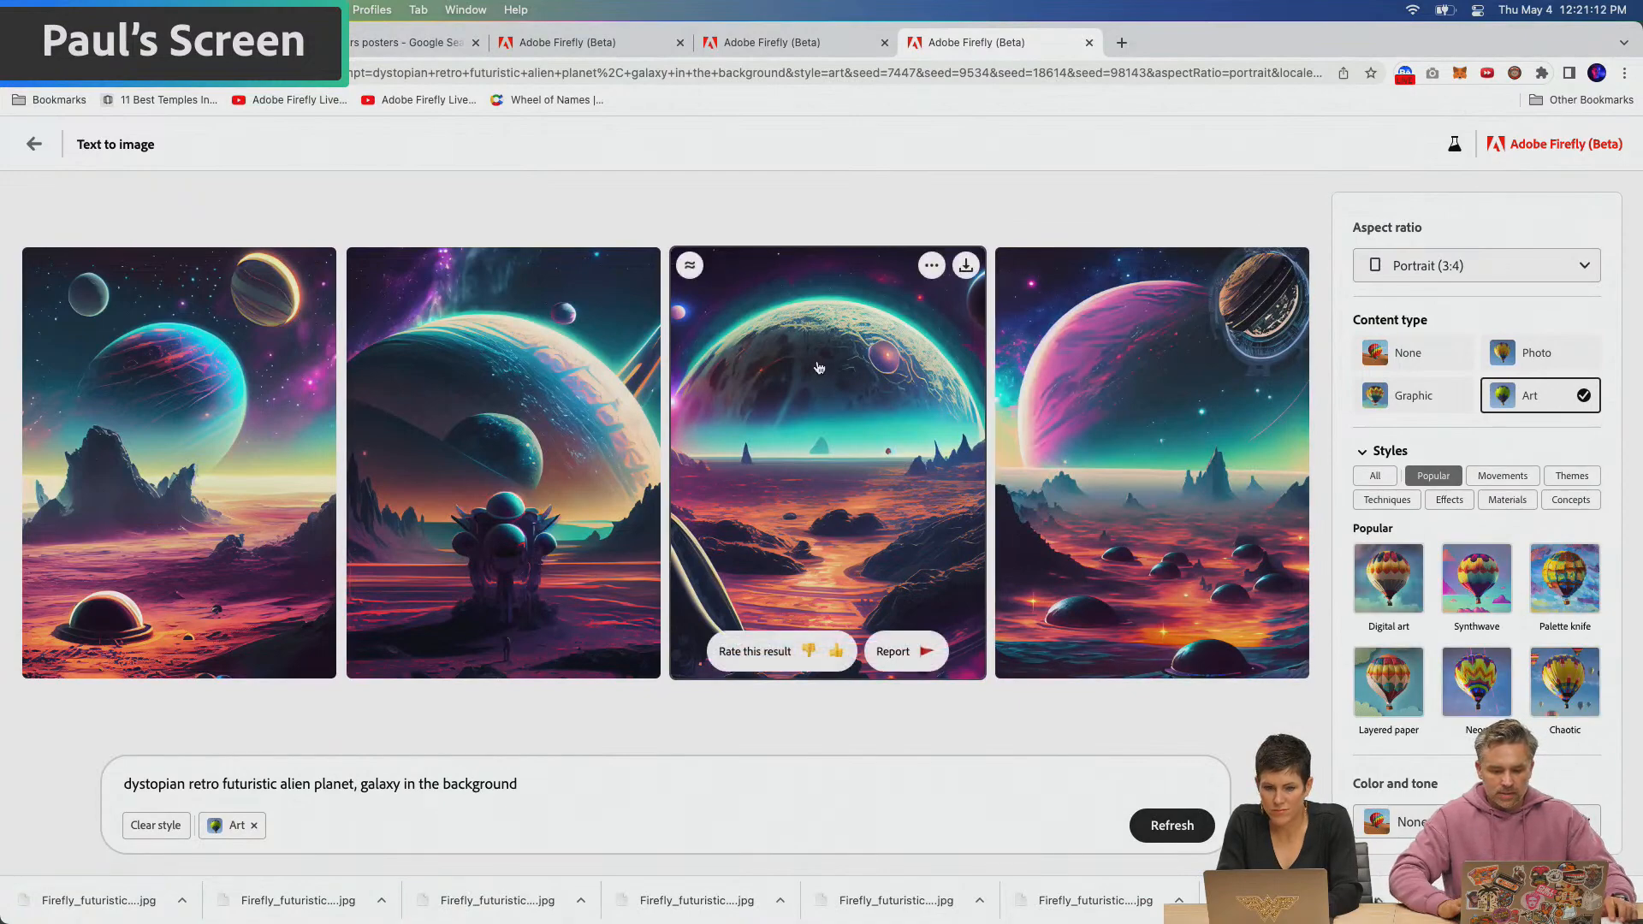
left_click(966, 268)
left_click(988, 695)
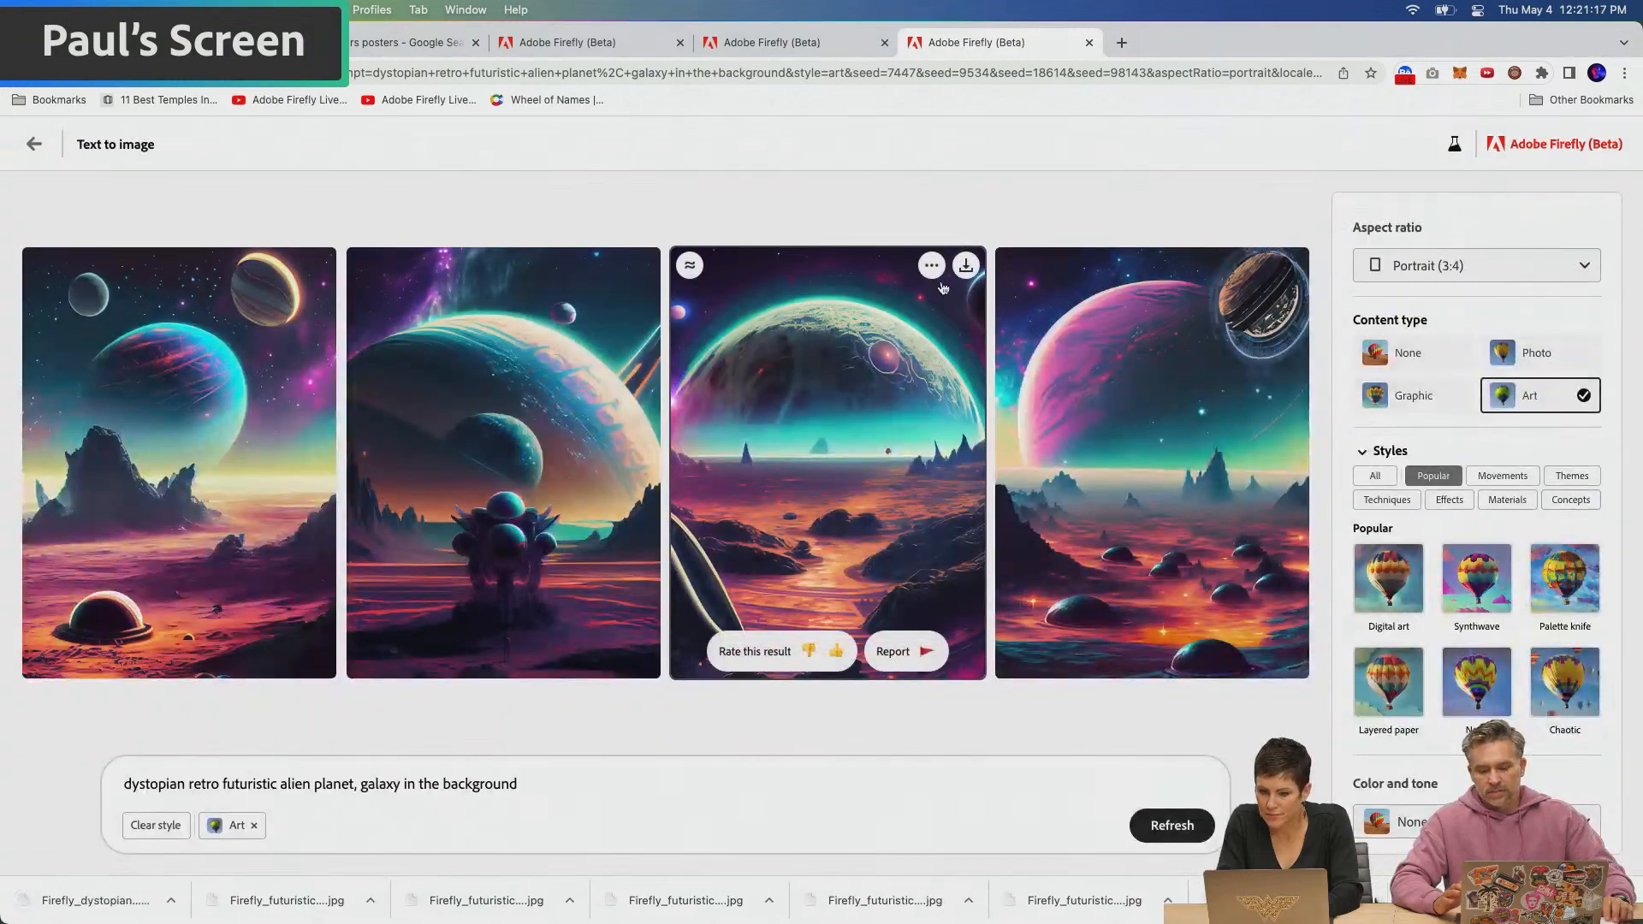
left_click(931, 267)
left_click(935, 364)
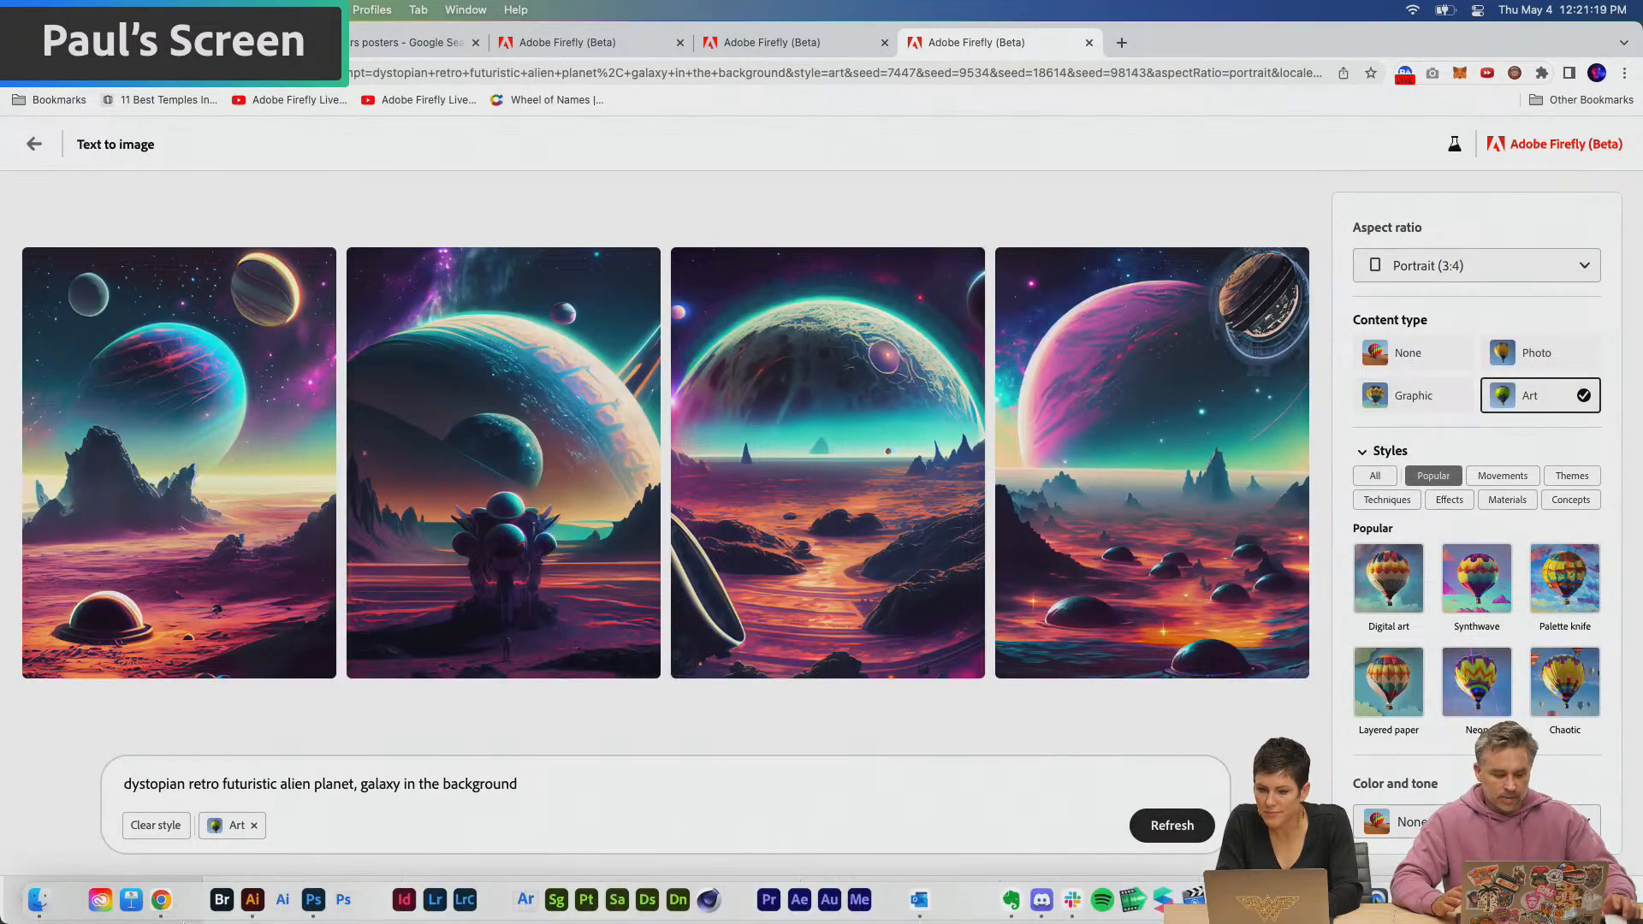
Switch to Photoshop, paste the copied planet image into the poster, and move its layer beneath the Saturn text layer
left_click(314, 905)
key("super+v")
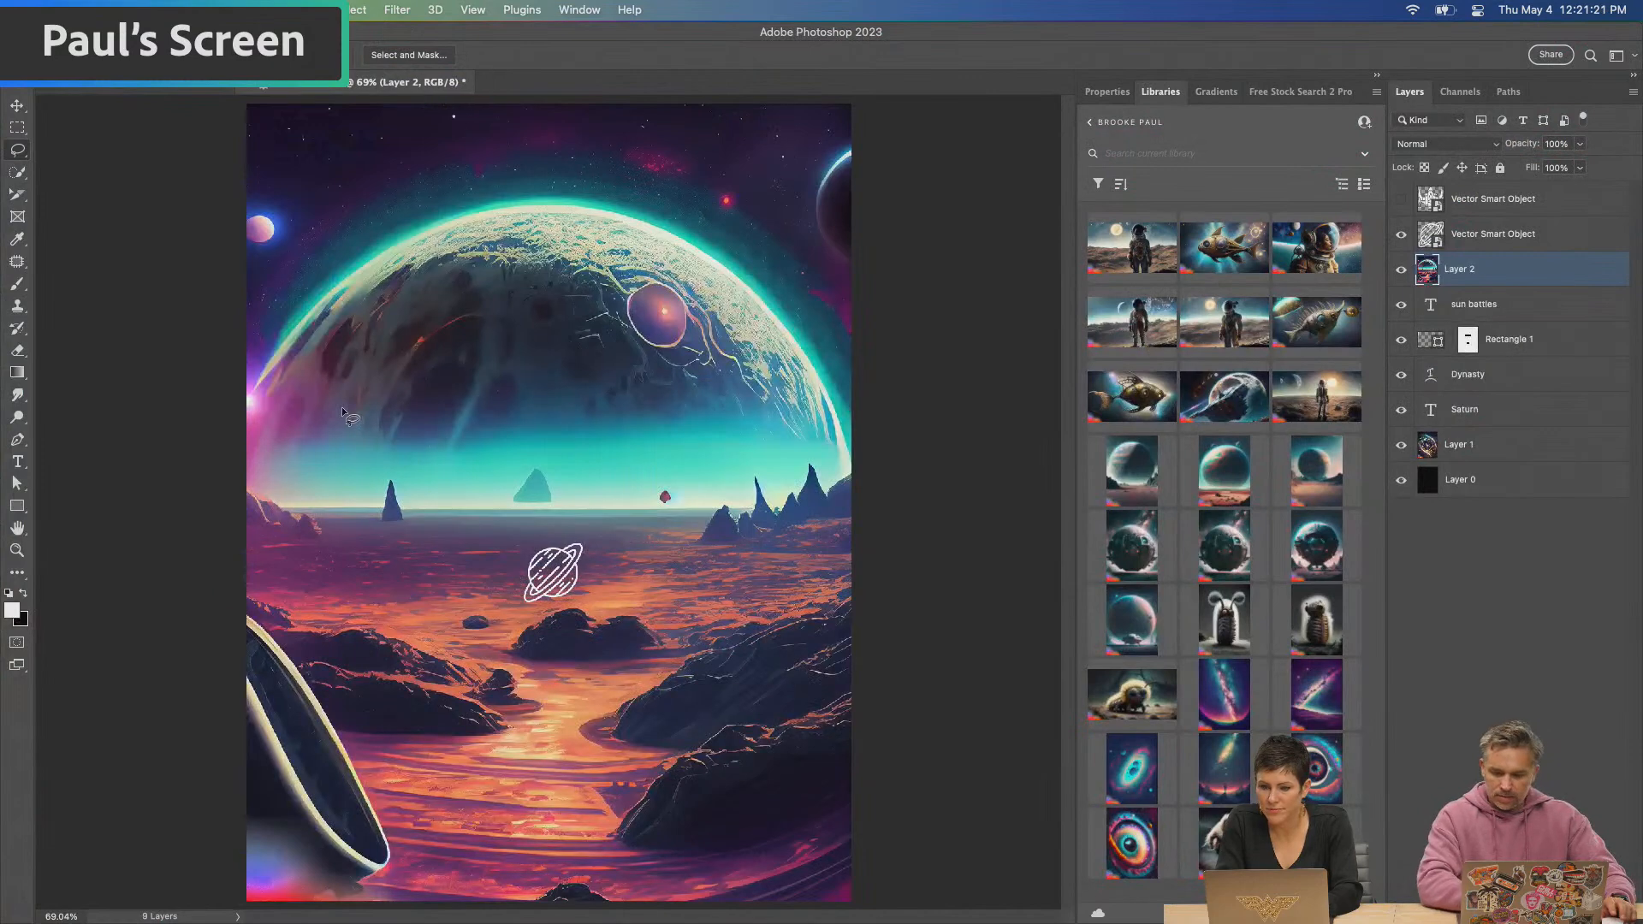
left_click_drag(1486, 277, 1504, 432)
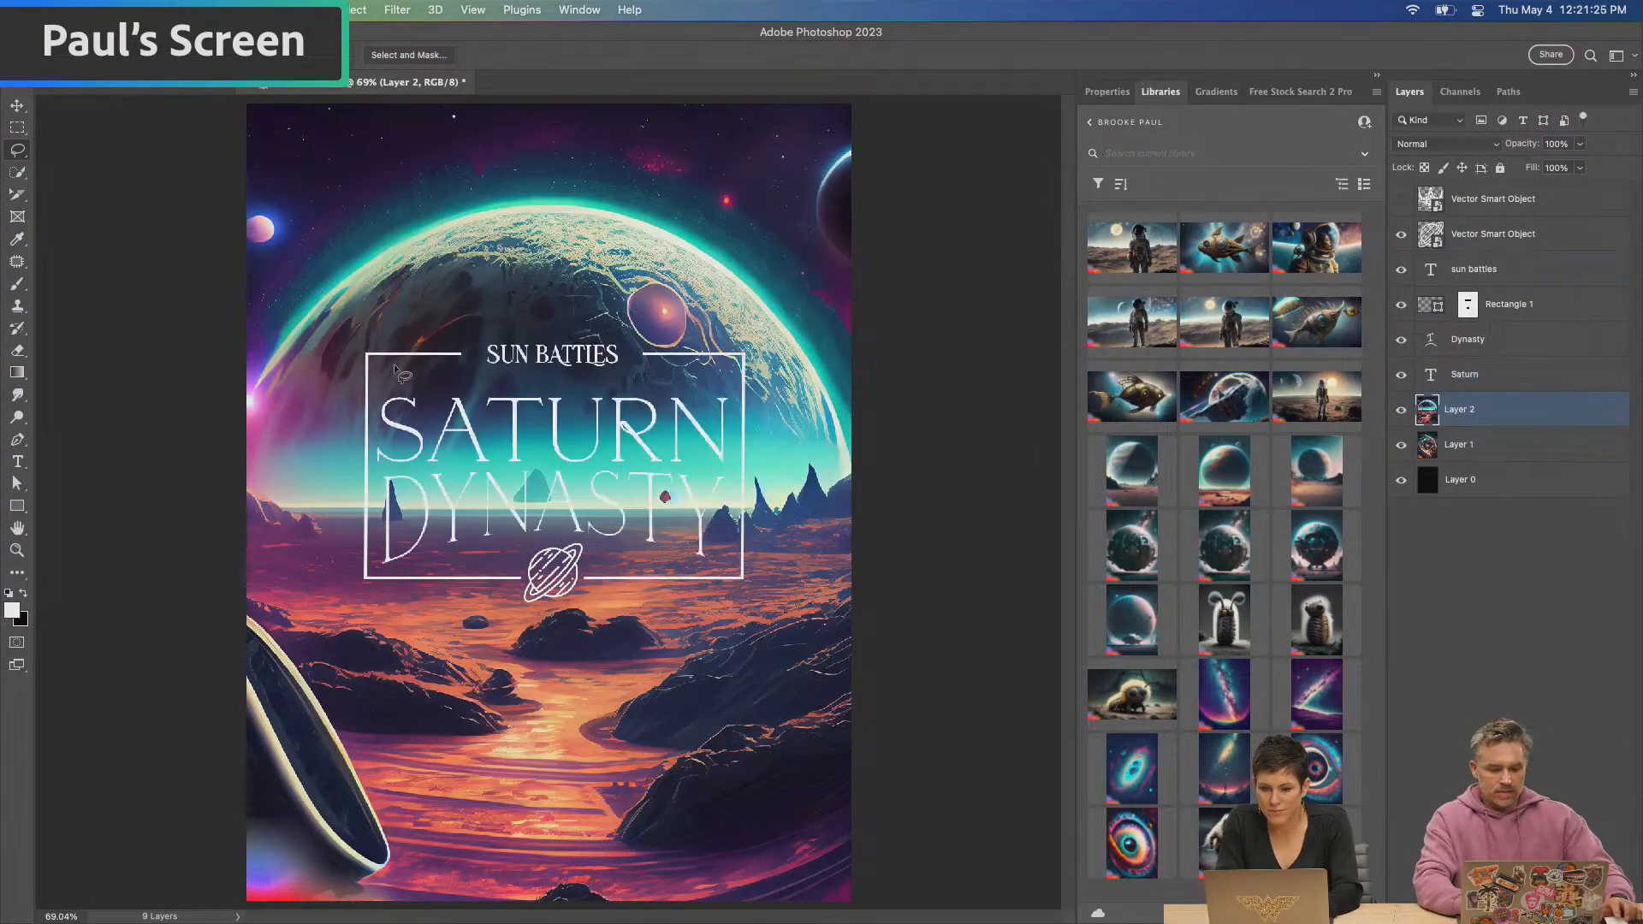
Select the Saturn icon, frame and title text layers and move them together straight up onto the dark part of the planet
left_click(1484, 272)
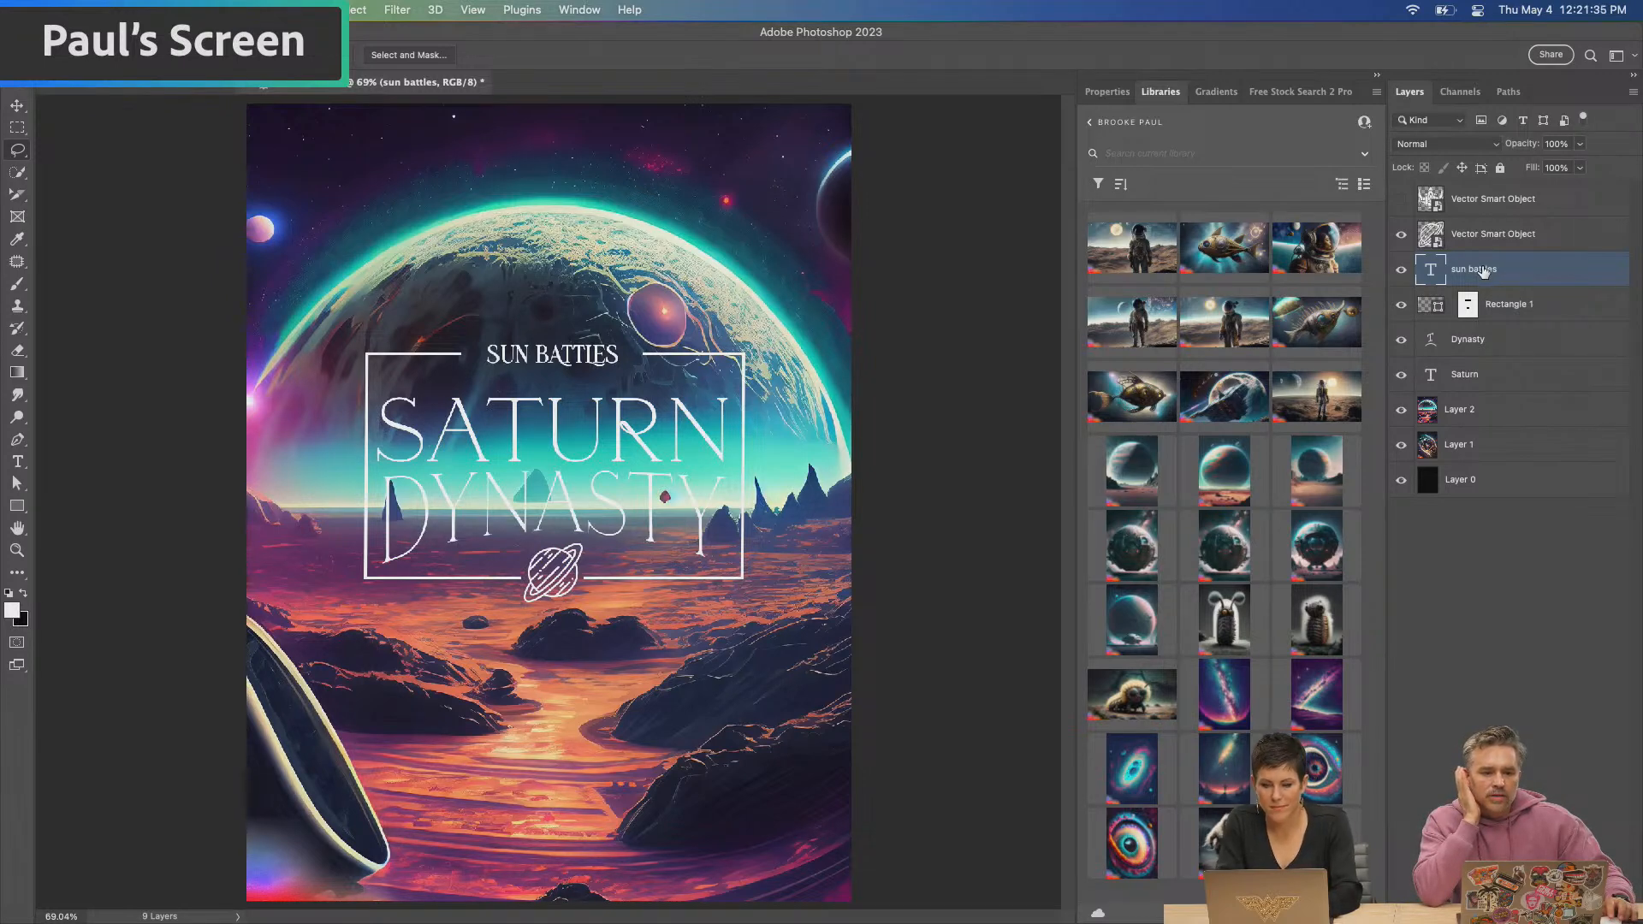
key("super+1")
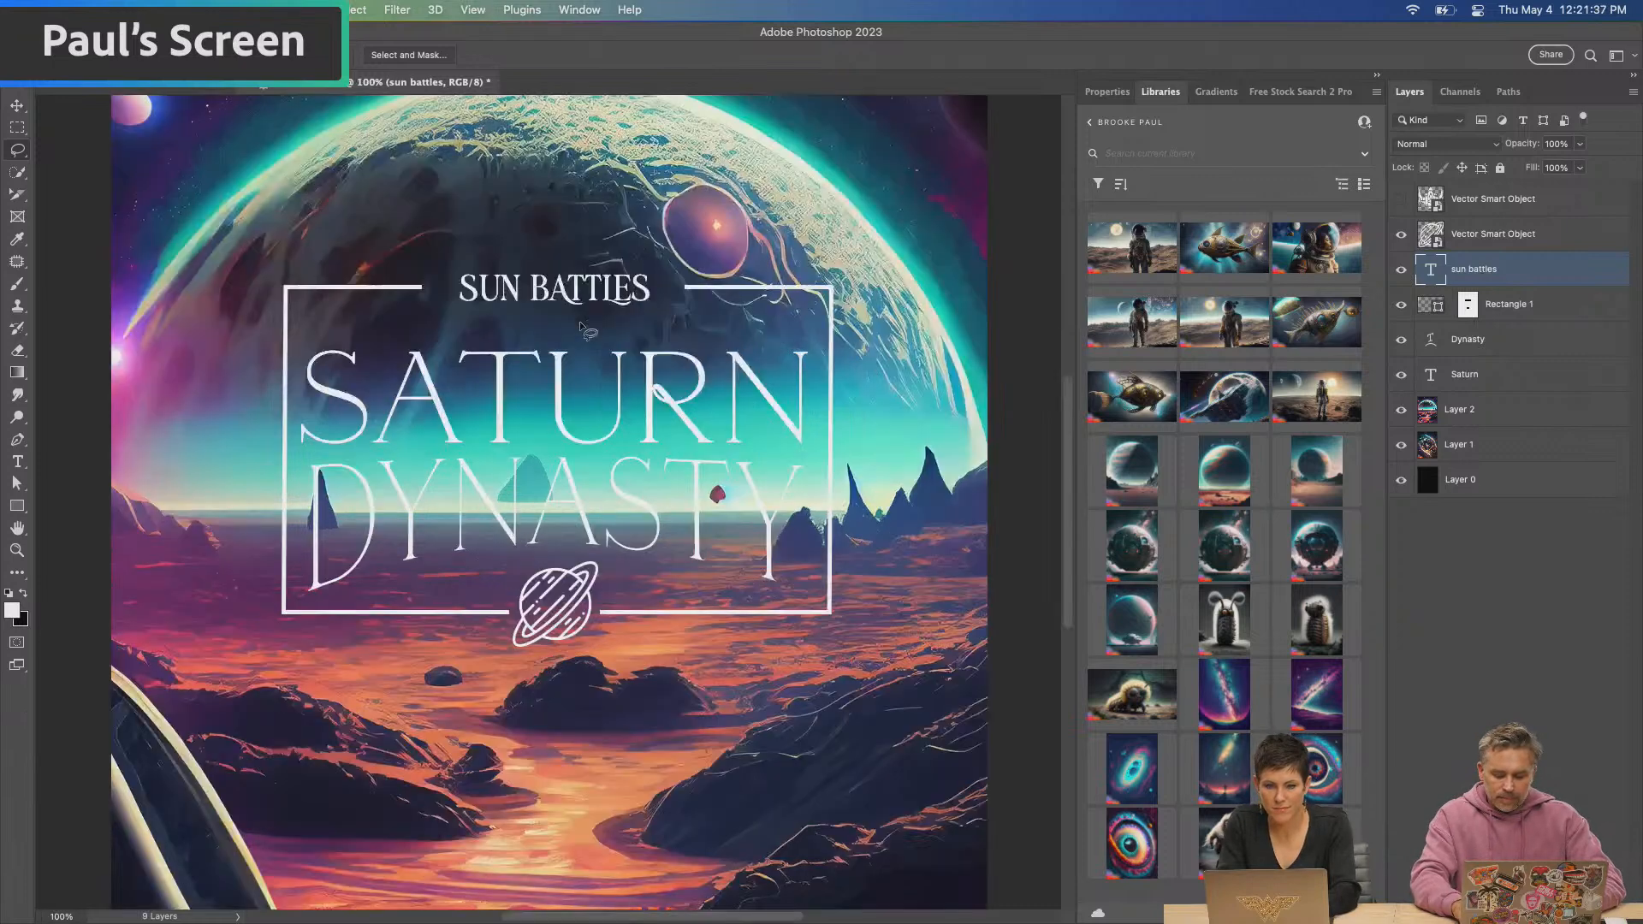
left_click(1490, 369)
left_click(1493, 233, "shift")
left_click(17, 104)
left_click_drag(421, 405, 421, 273)
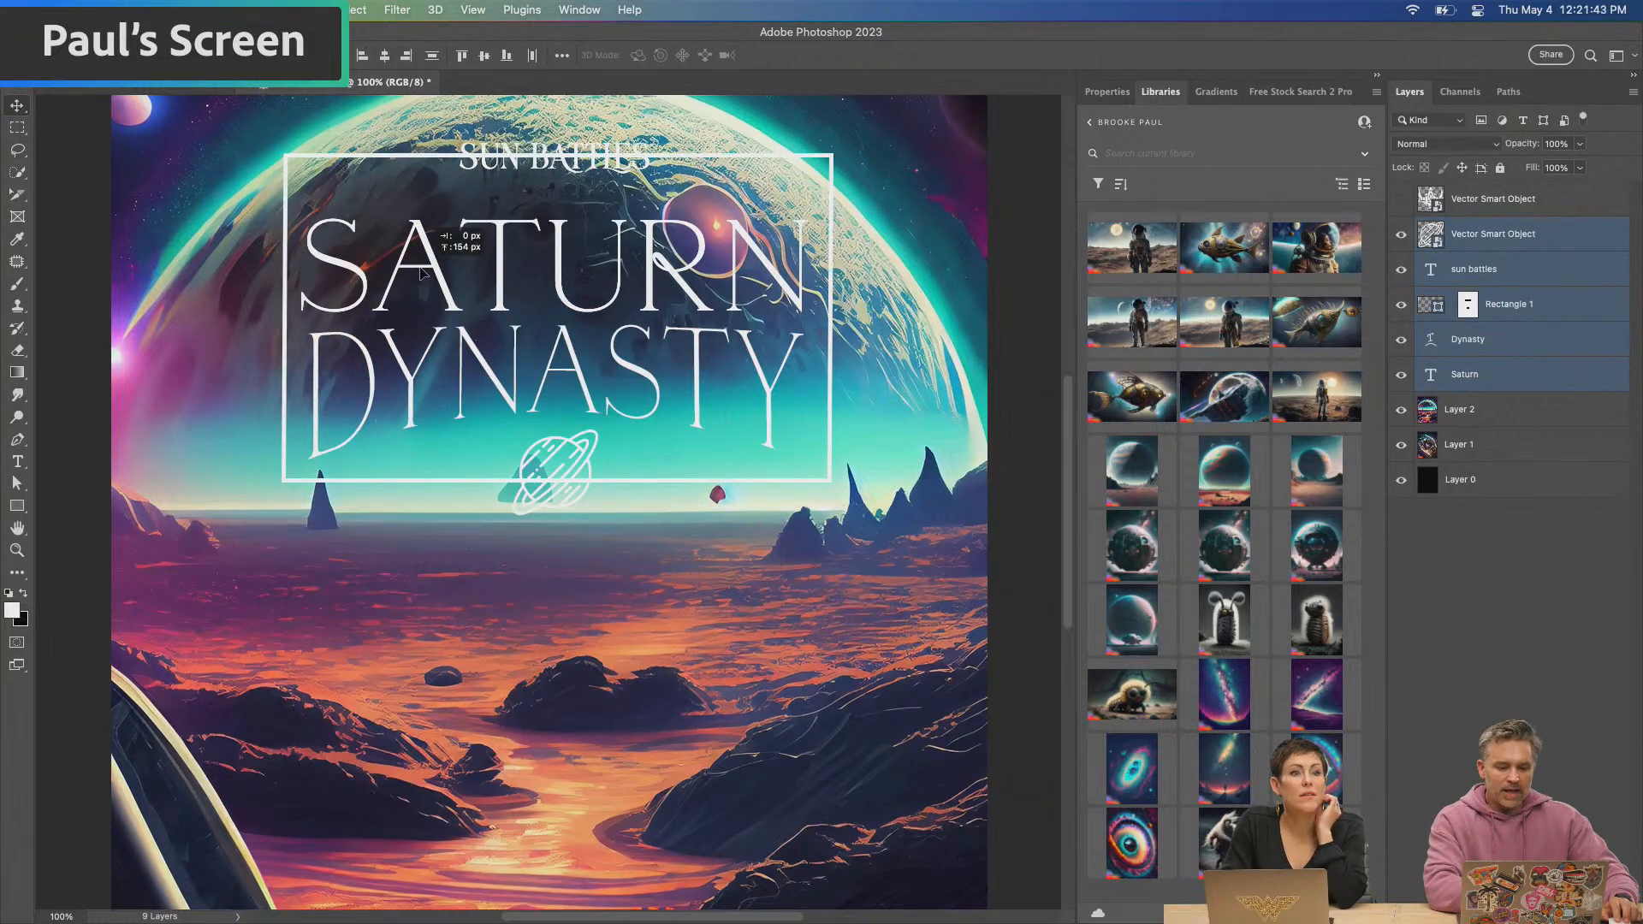
key("super+z")
key("super+z")
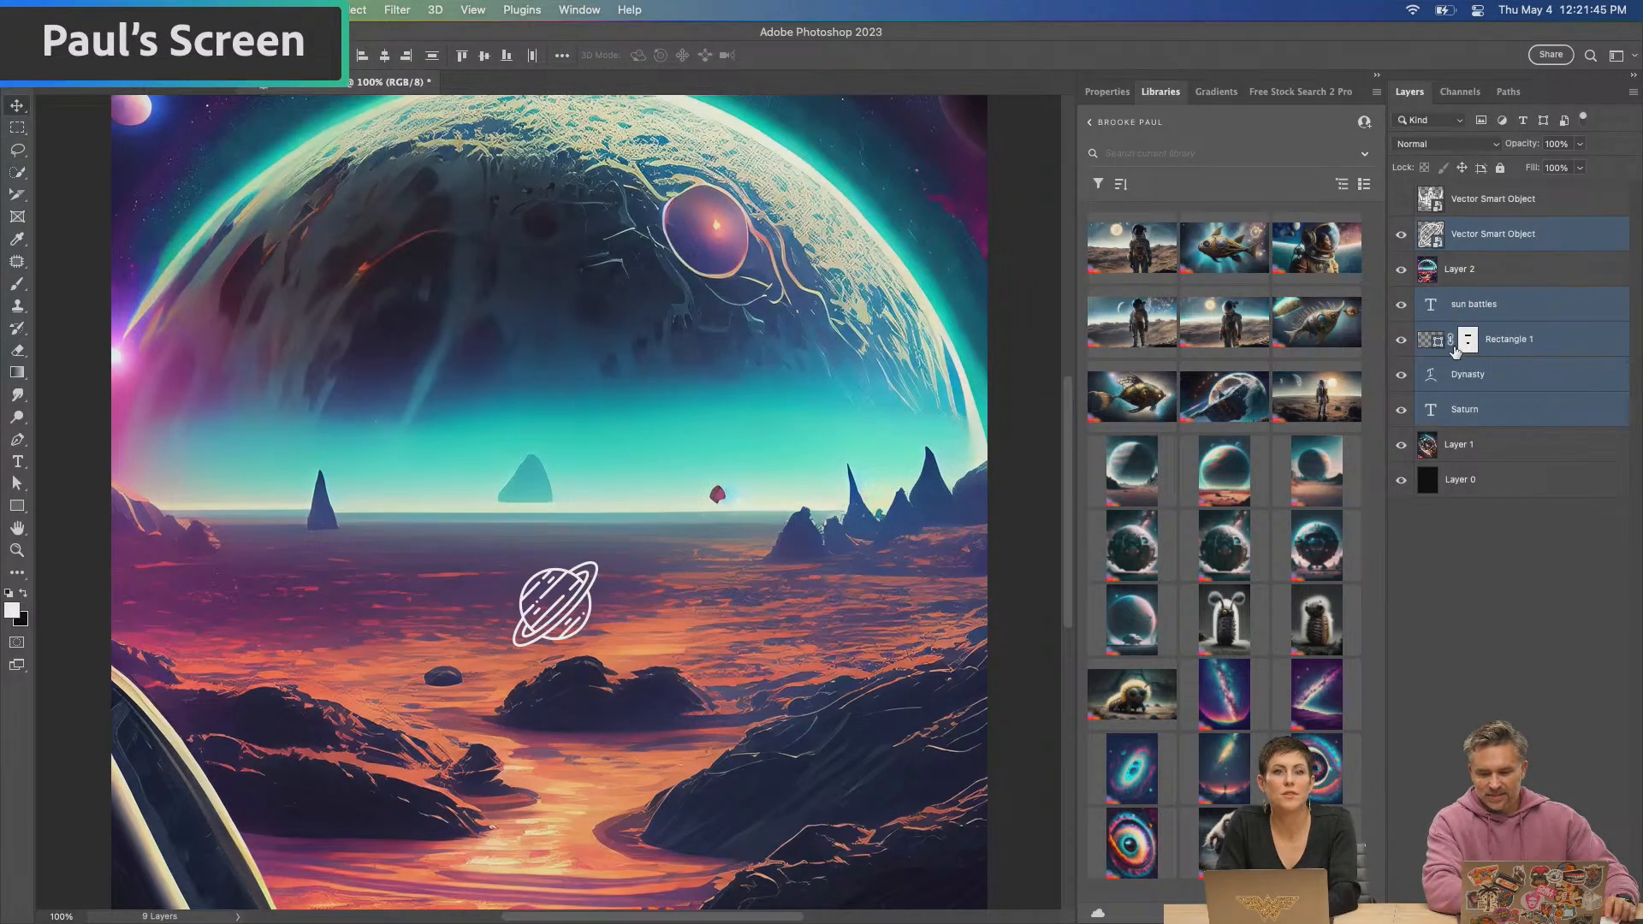
key("super+shift+z")
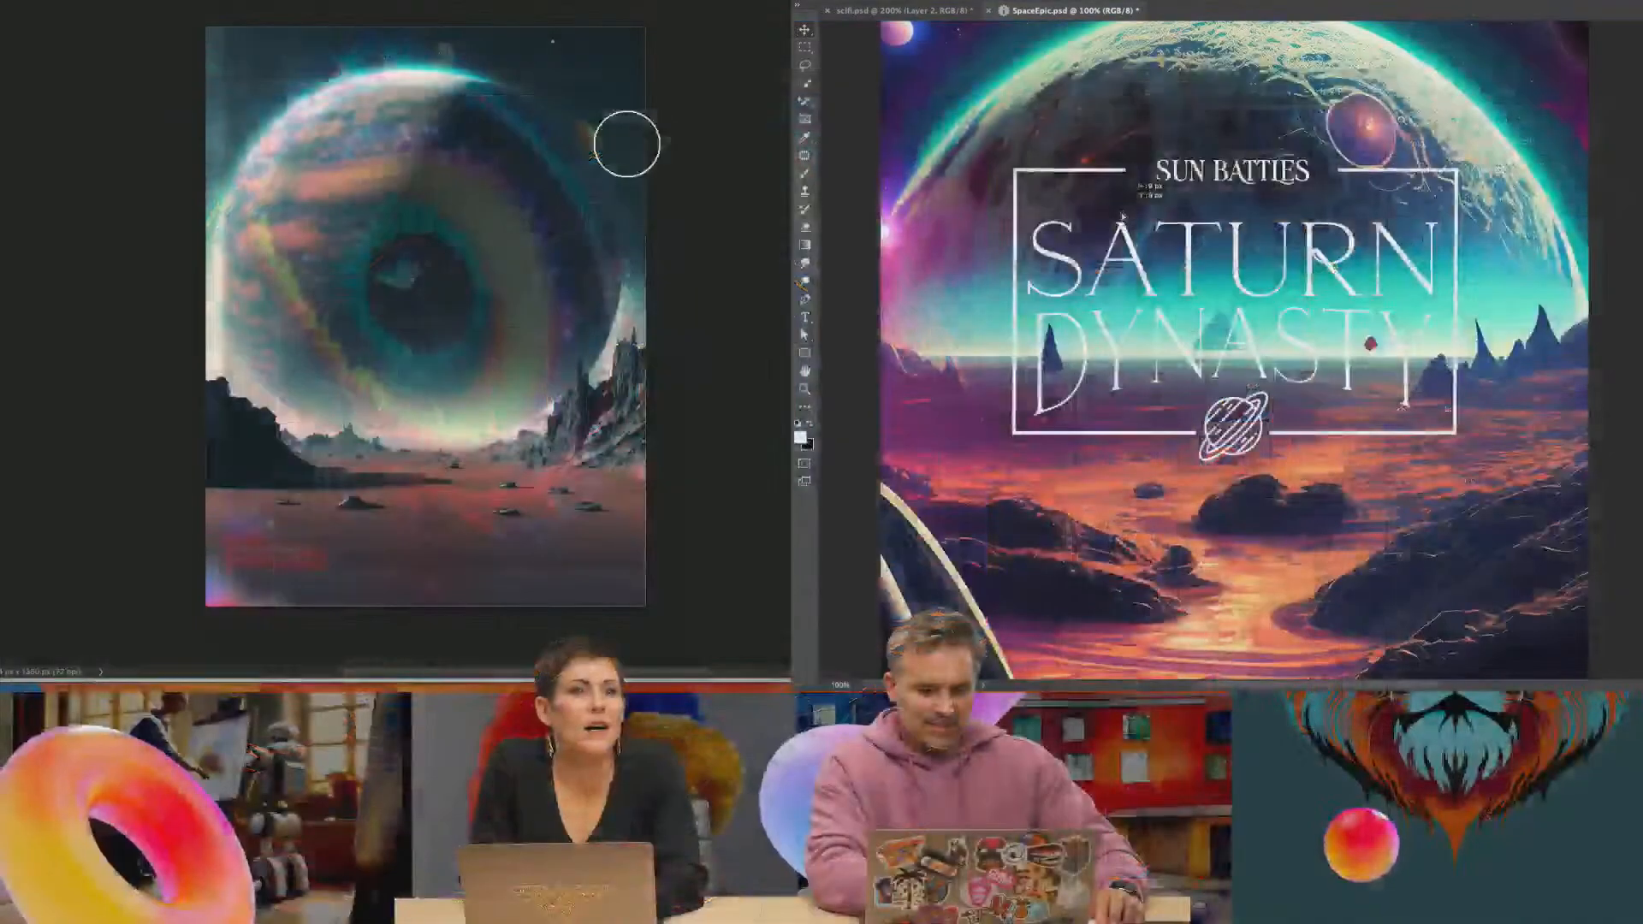
key("super+shift+z")
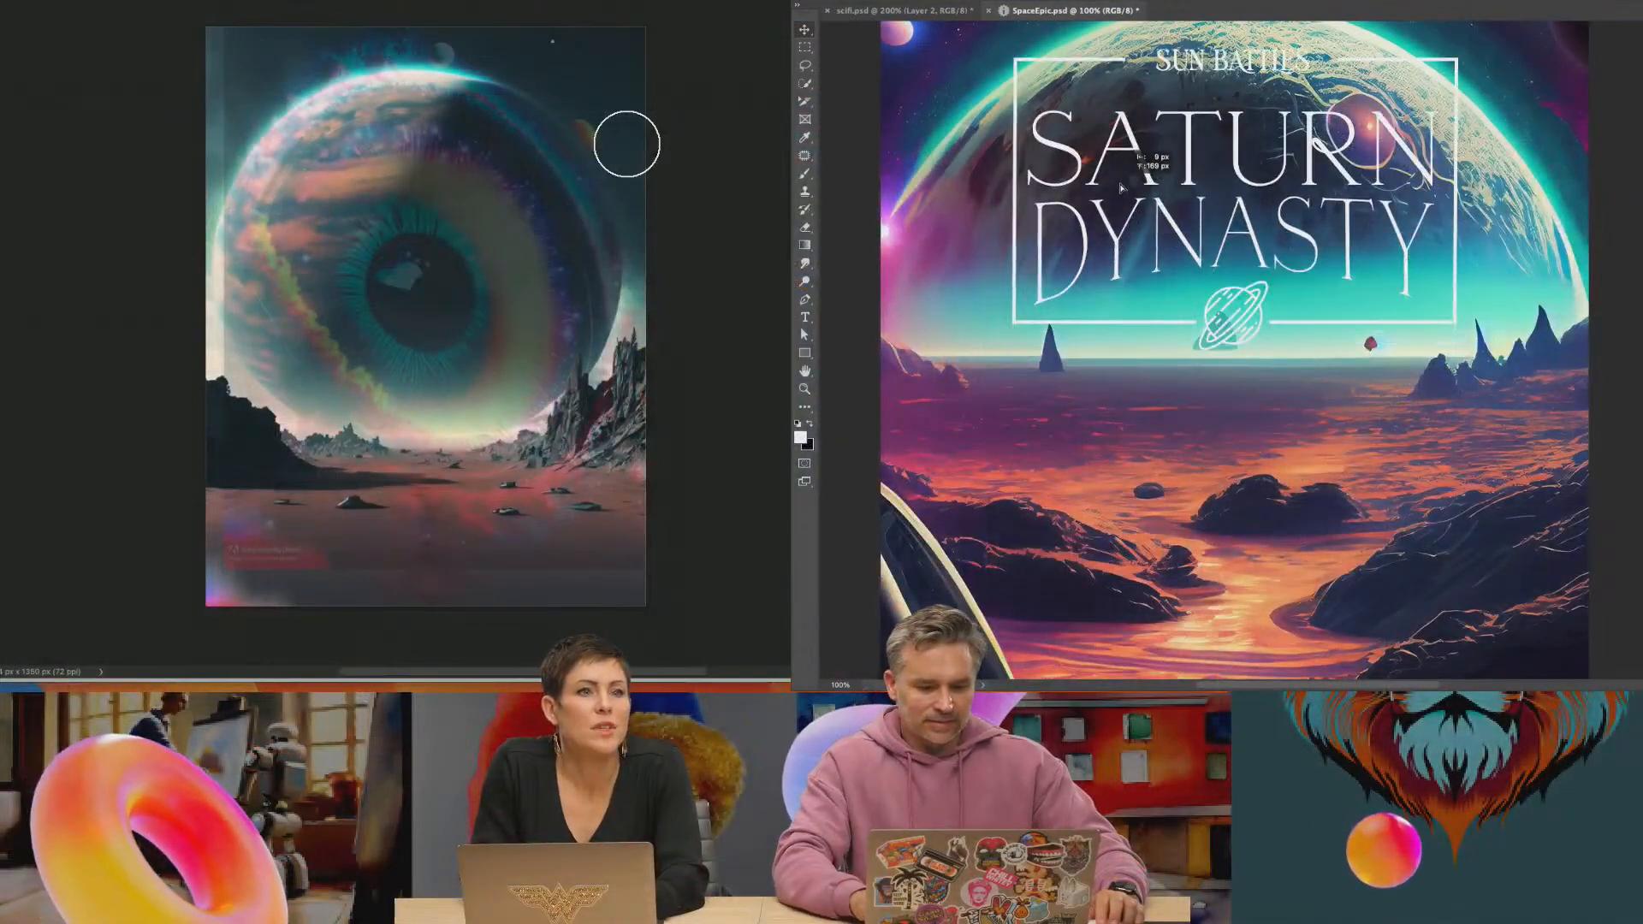
key("super+minus")
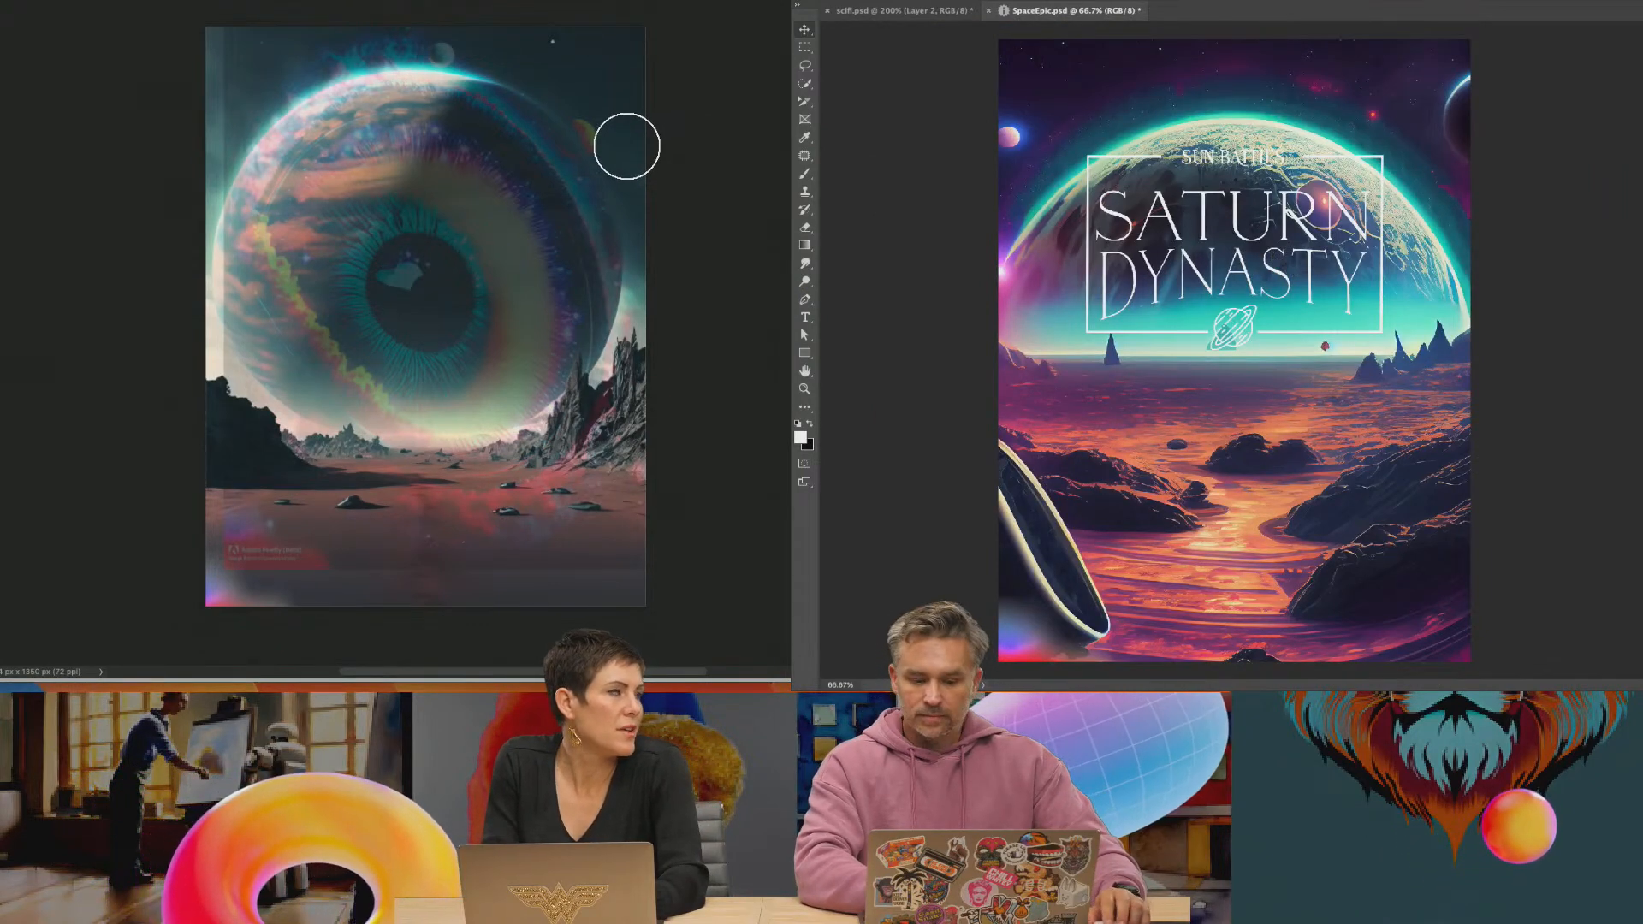
Place the library's spherical space ship image above the planet layer, enlarge it to the poster's width, and move it up behind the title
left_click(1642, 324)
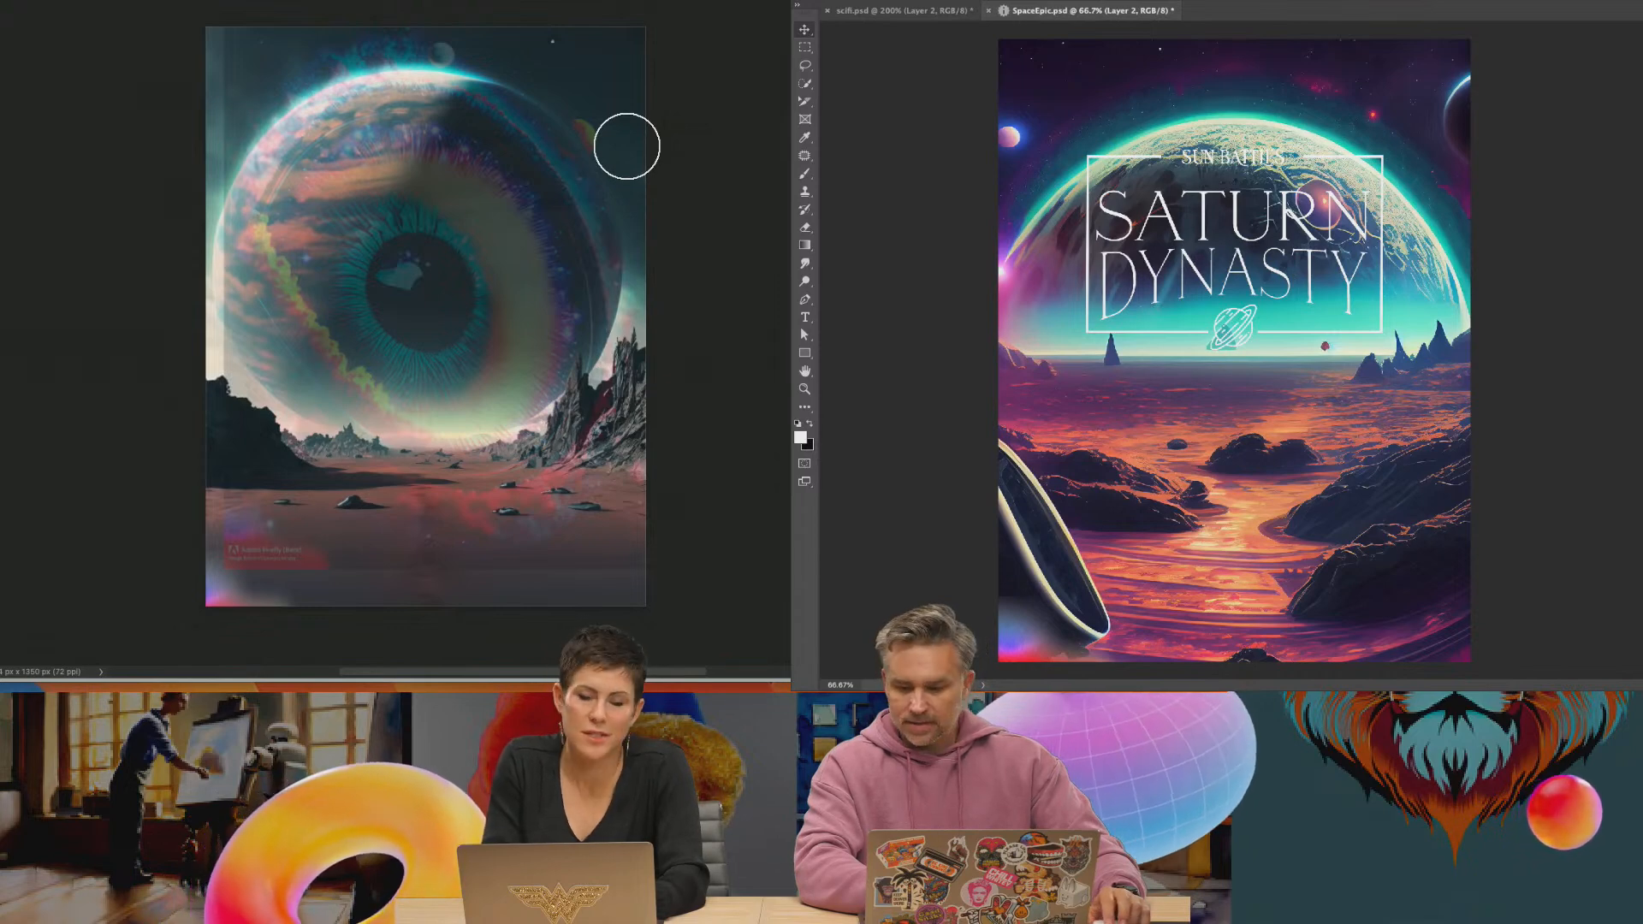
left_click_drag(1170, 324, 1163, 398)
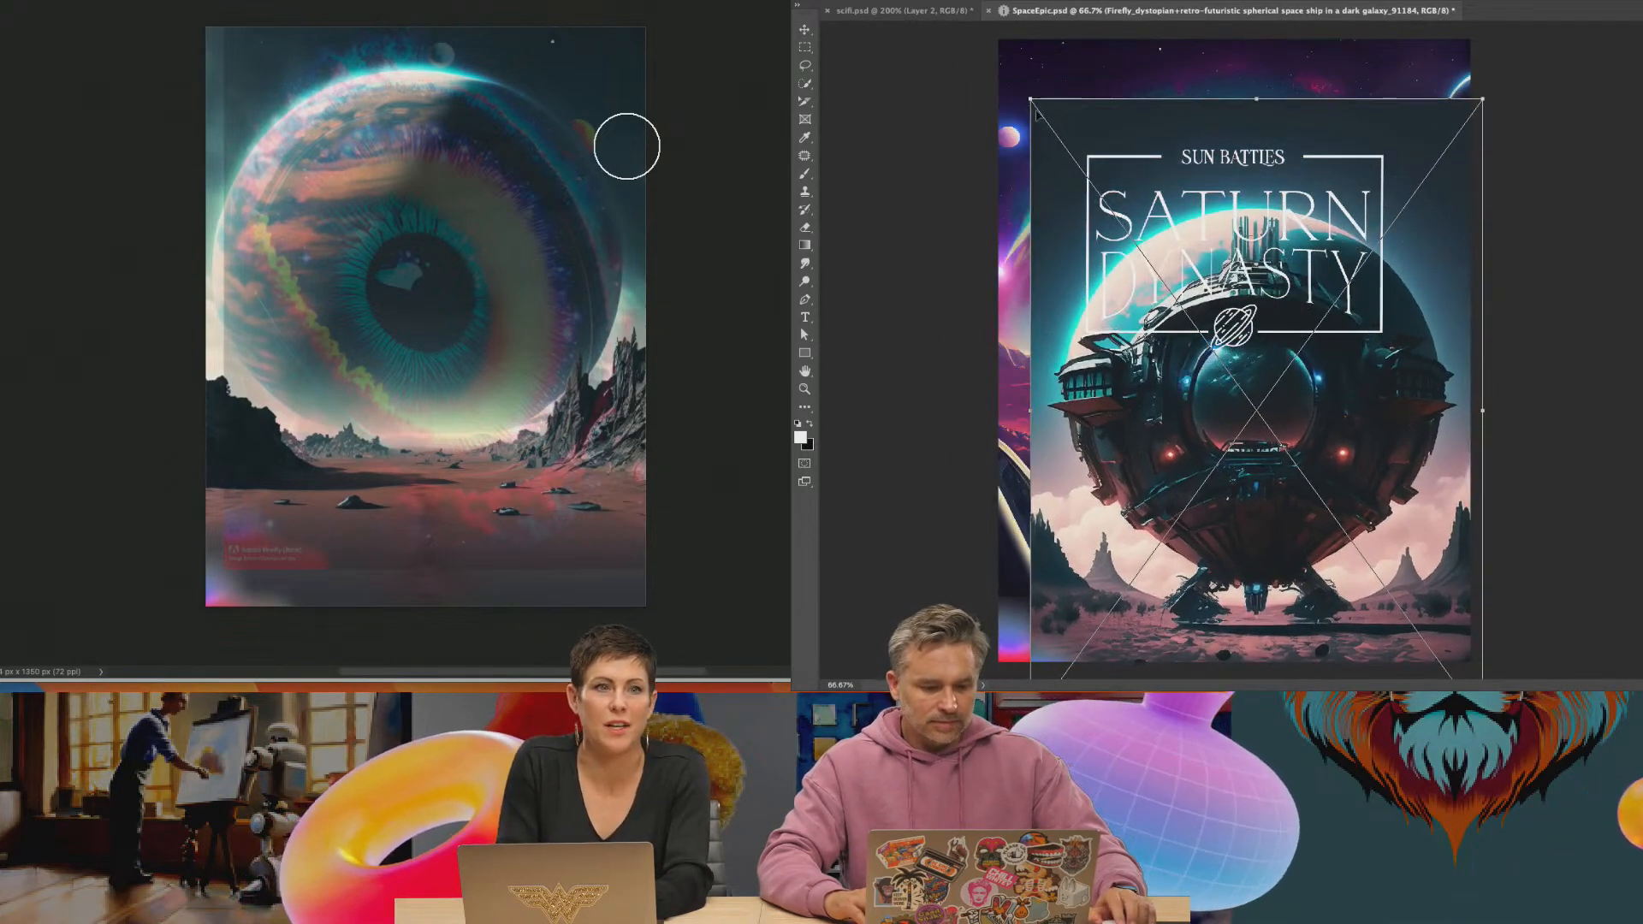
left_click_drag(1031, 100, 972, 21)
key("Return")
left_click_drag(1090, 362, 1077, 256)
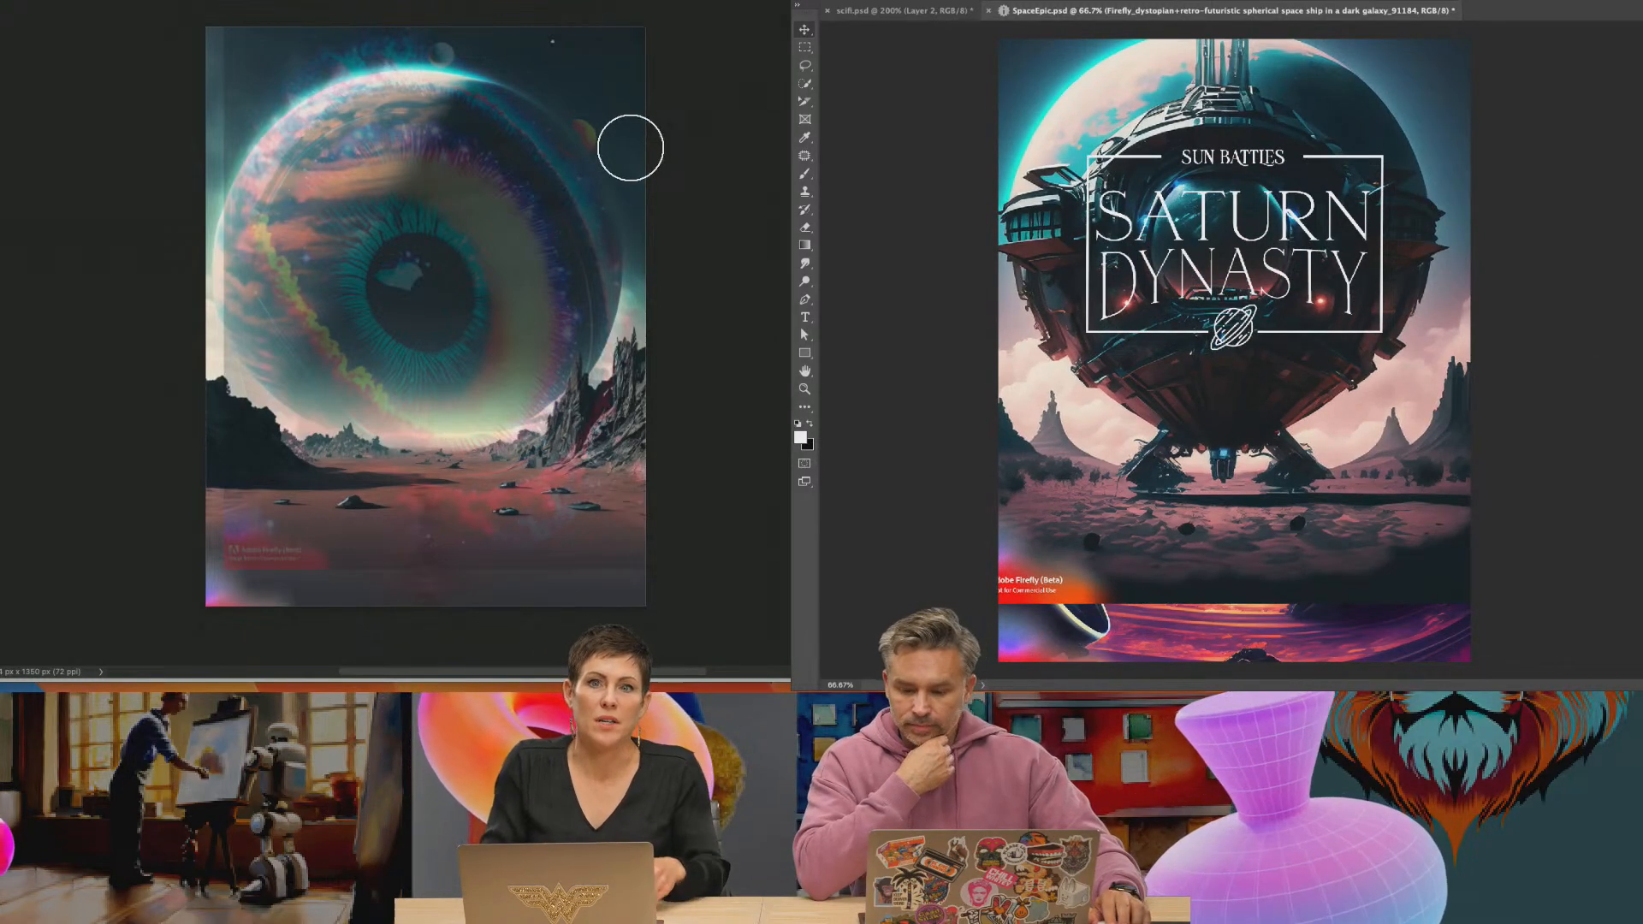
Place the empty planet wide angle image beneath the title and fade its sky out at the horizon with a gradient on its layer mask
key("Return")
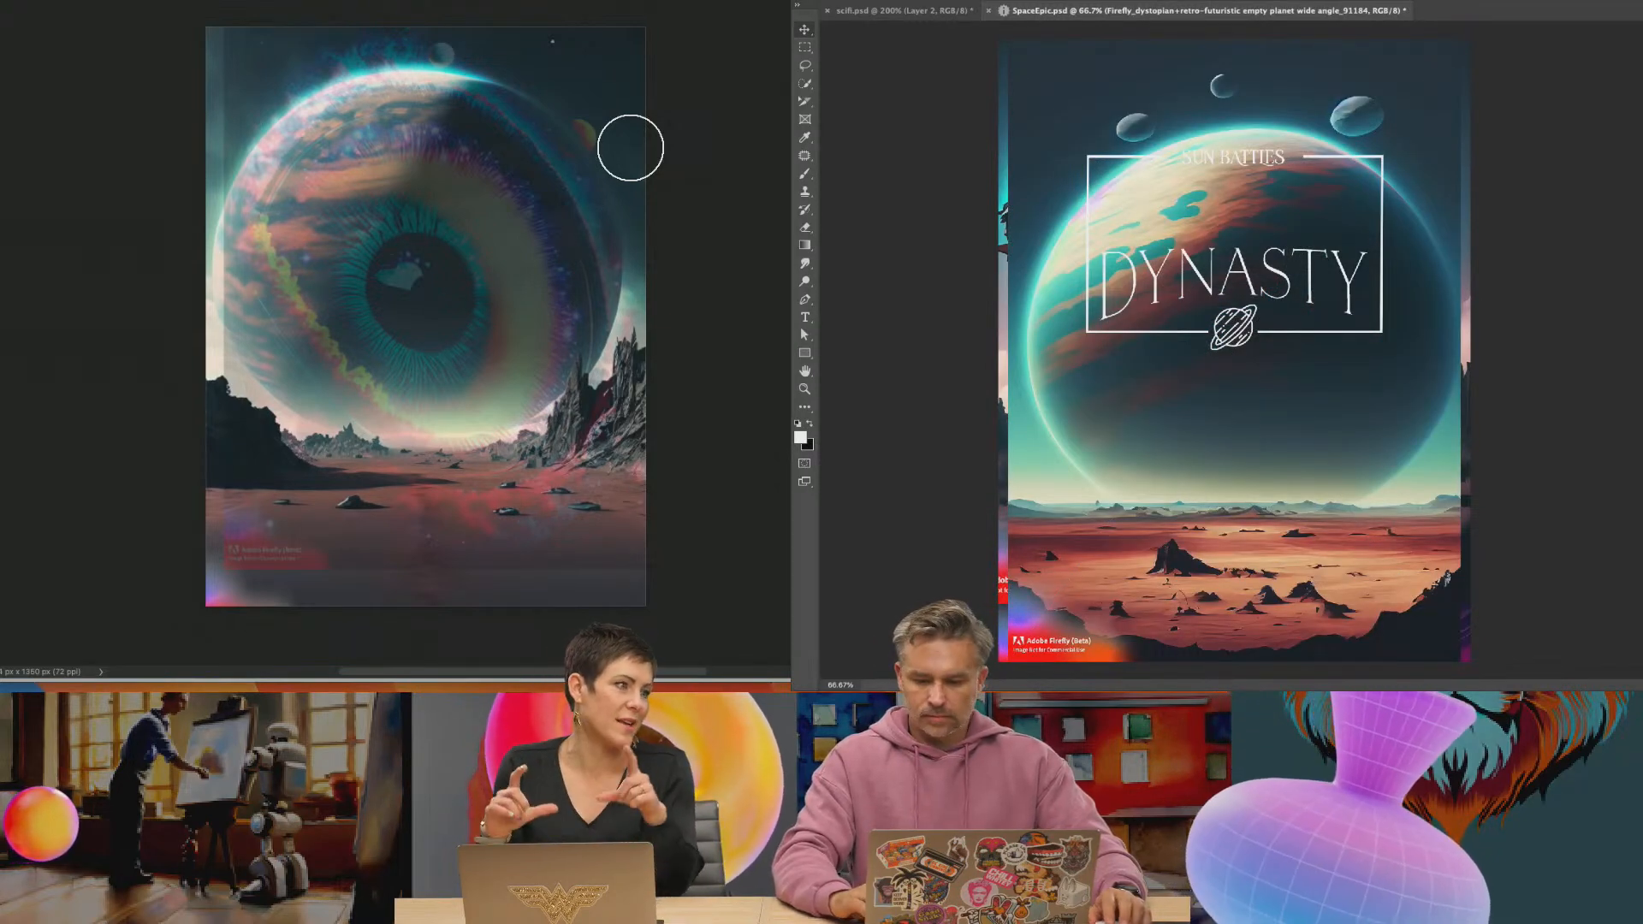
key("super+[")
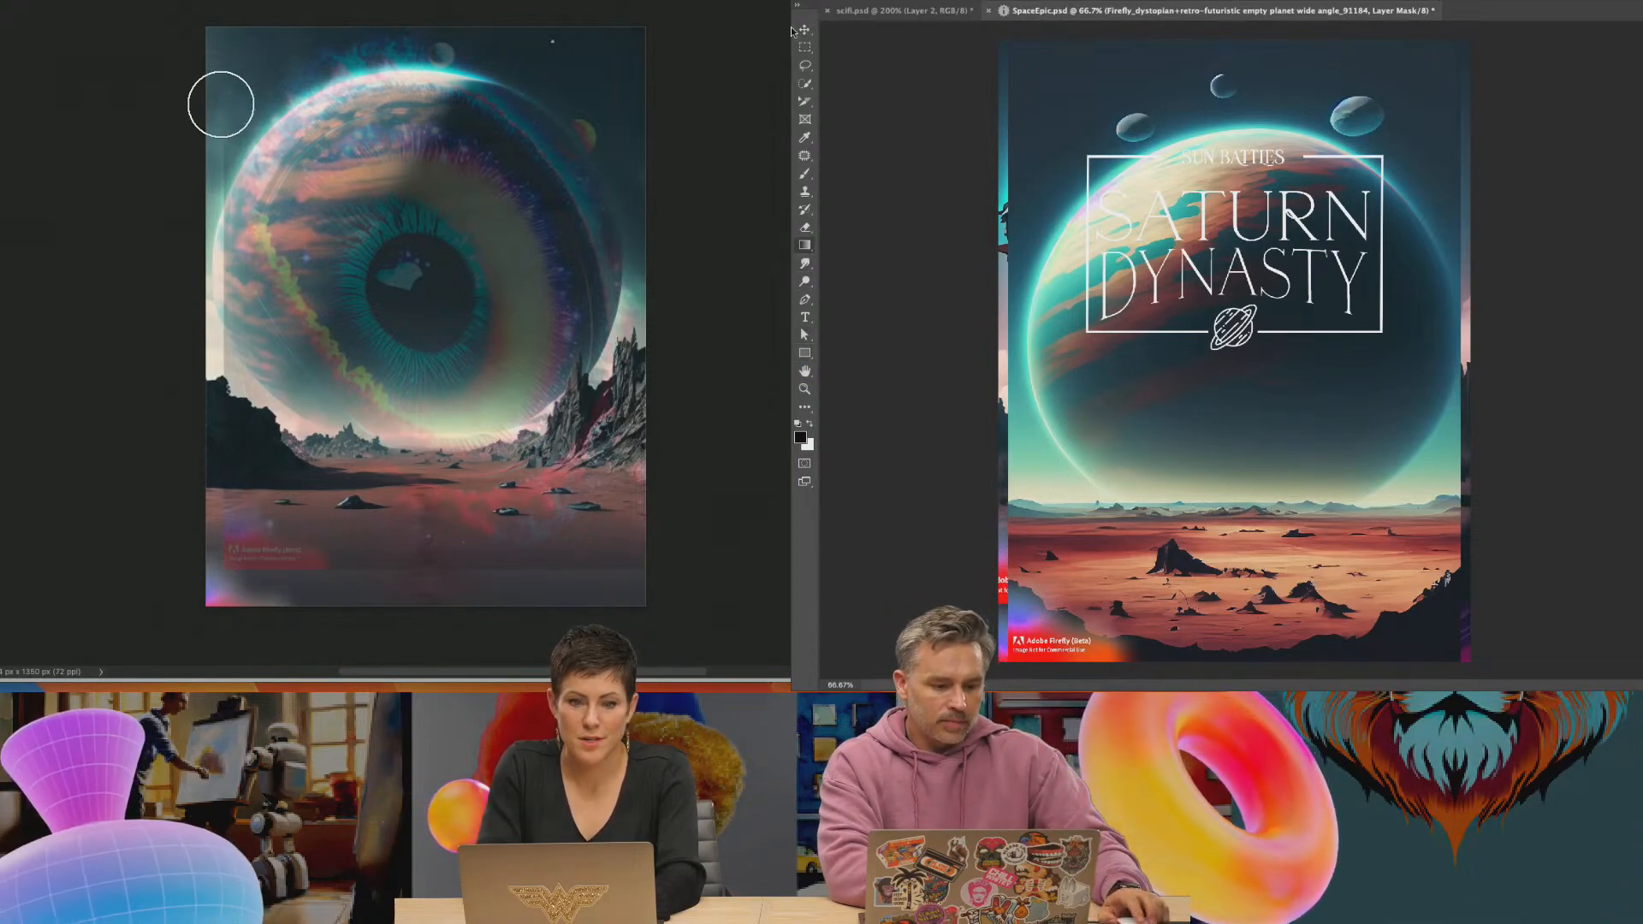
left_click(814, 2)
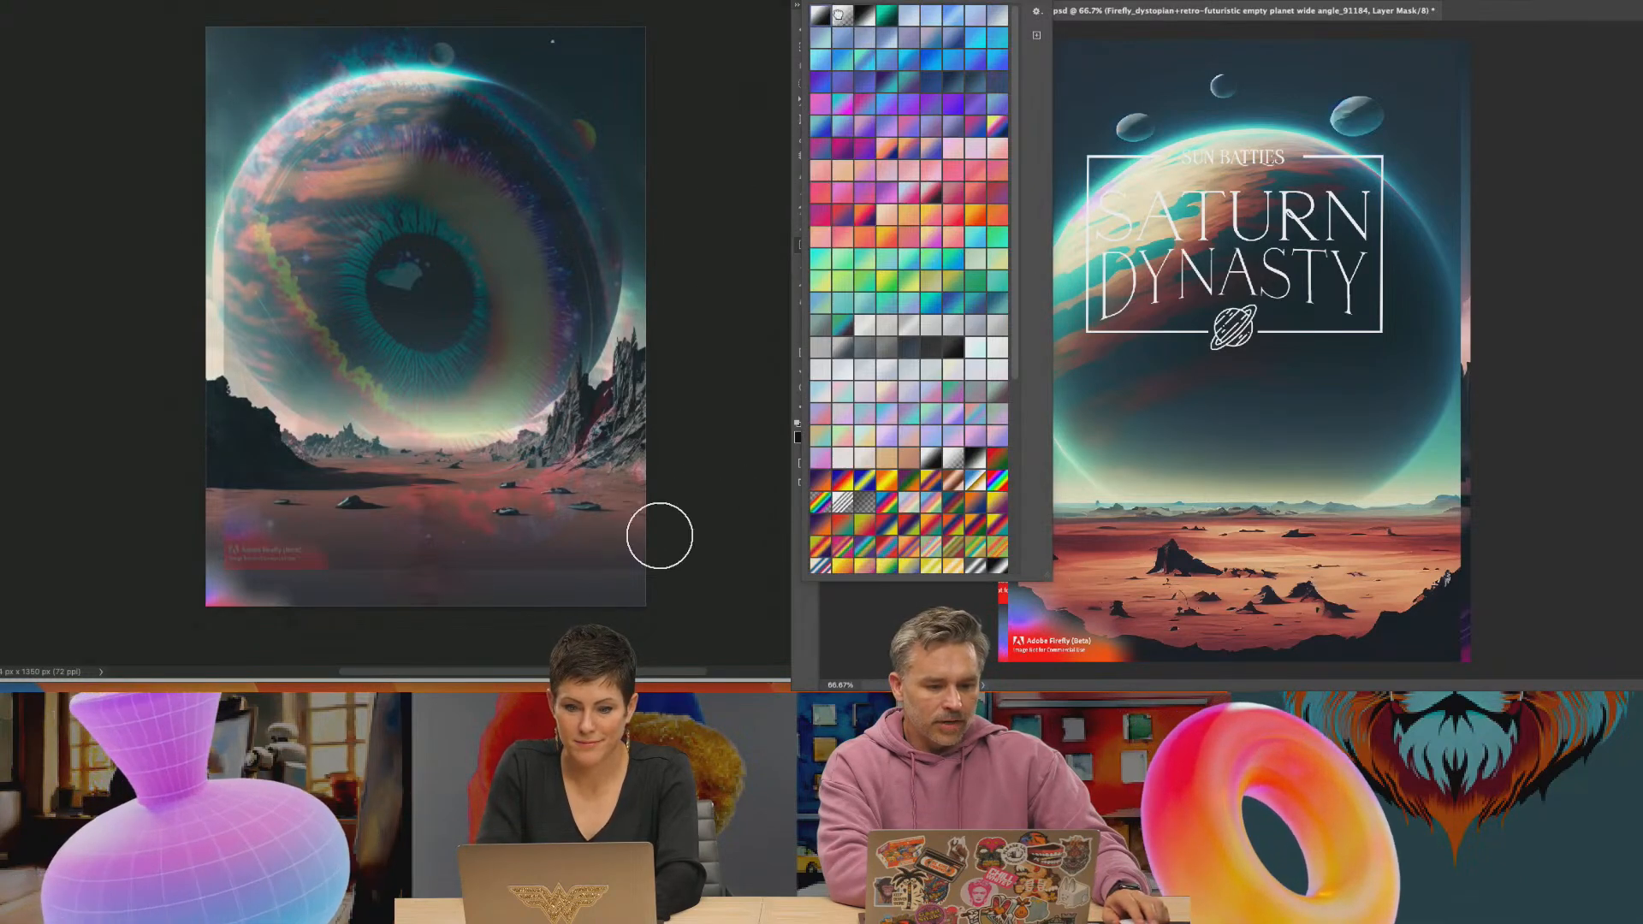
double_click(839, 18)
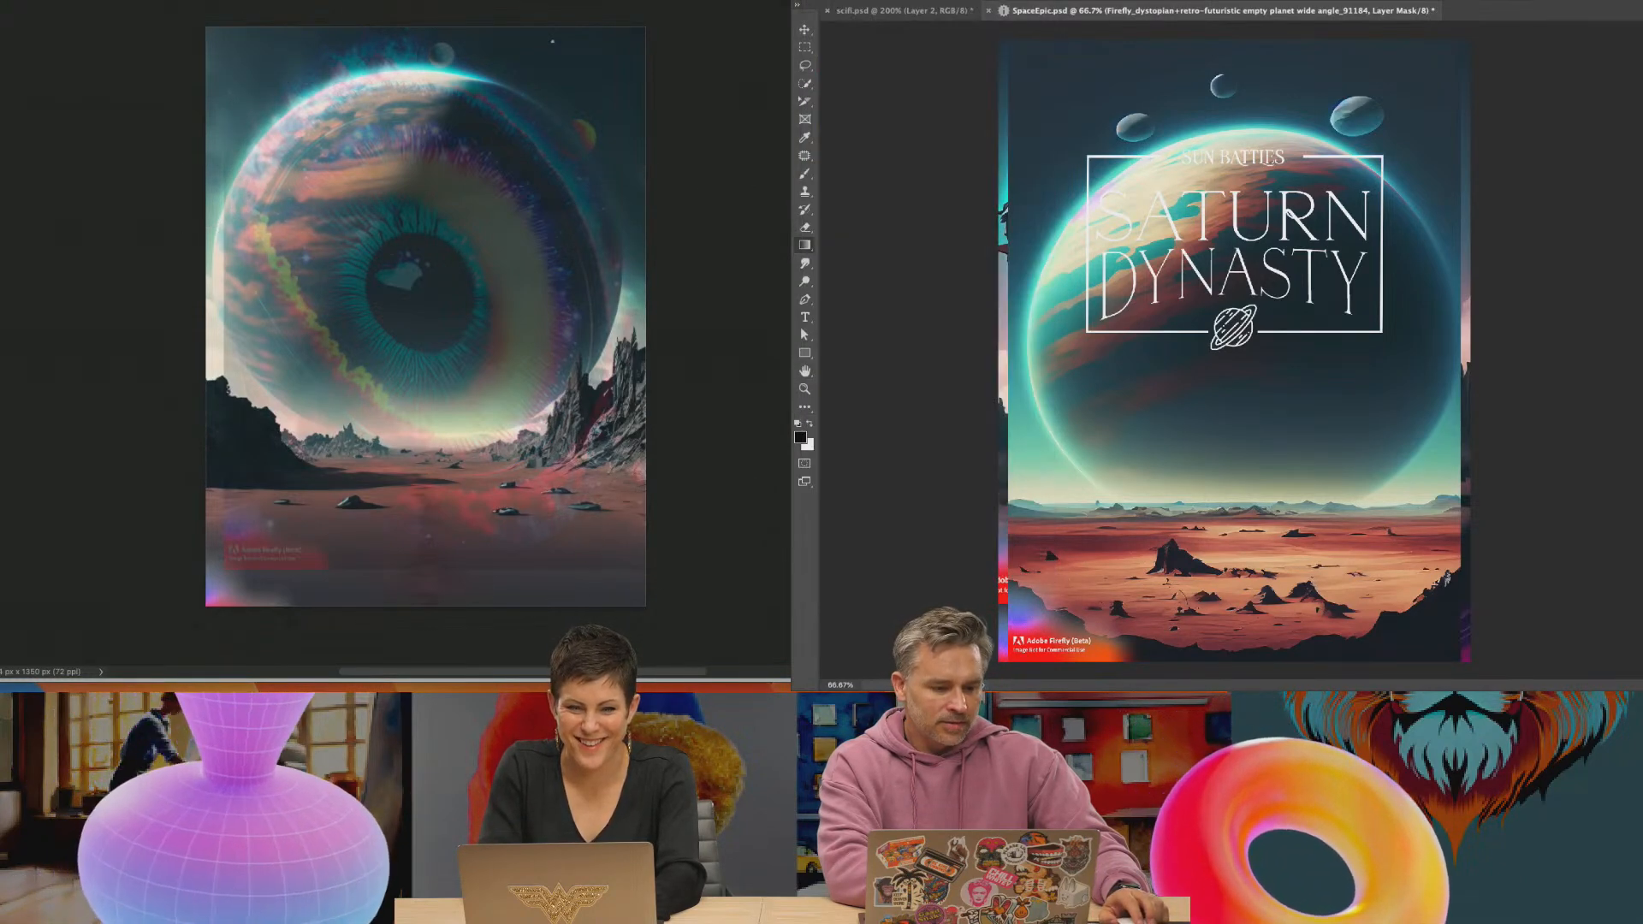
left_click_drag(1068, 481, 1069, 524)
Brush away the leftover patch at the eye poster's lower edge, then enlarge the masked desert layer to the poster's full width and shift it up slightly
left_click(804, 30)
mouse_move(491, 532)
left_mouse_down()
mouse_move(353, 560)
mouse_move(178, 501)
mouse_move(324, 611)
mouse_move(284, 592)
left_mouse_up()
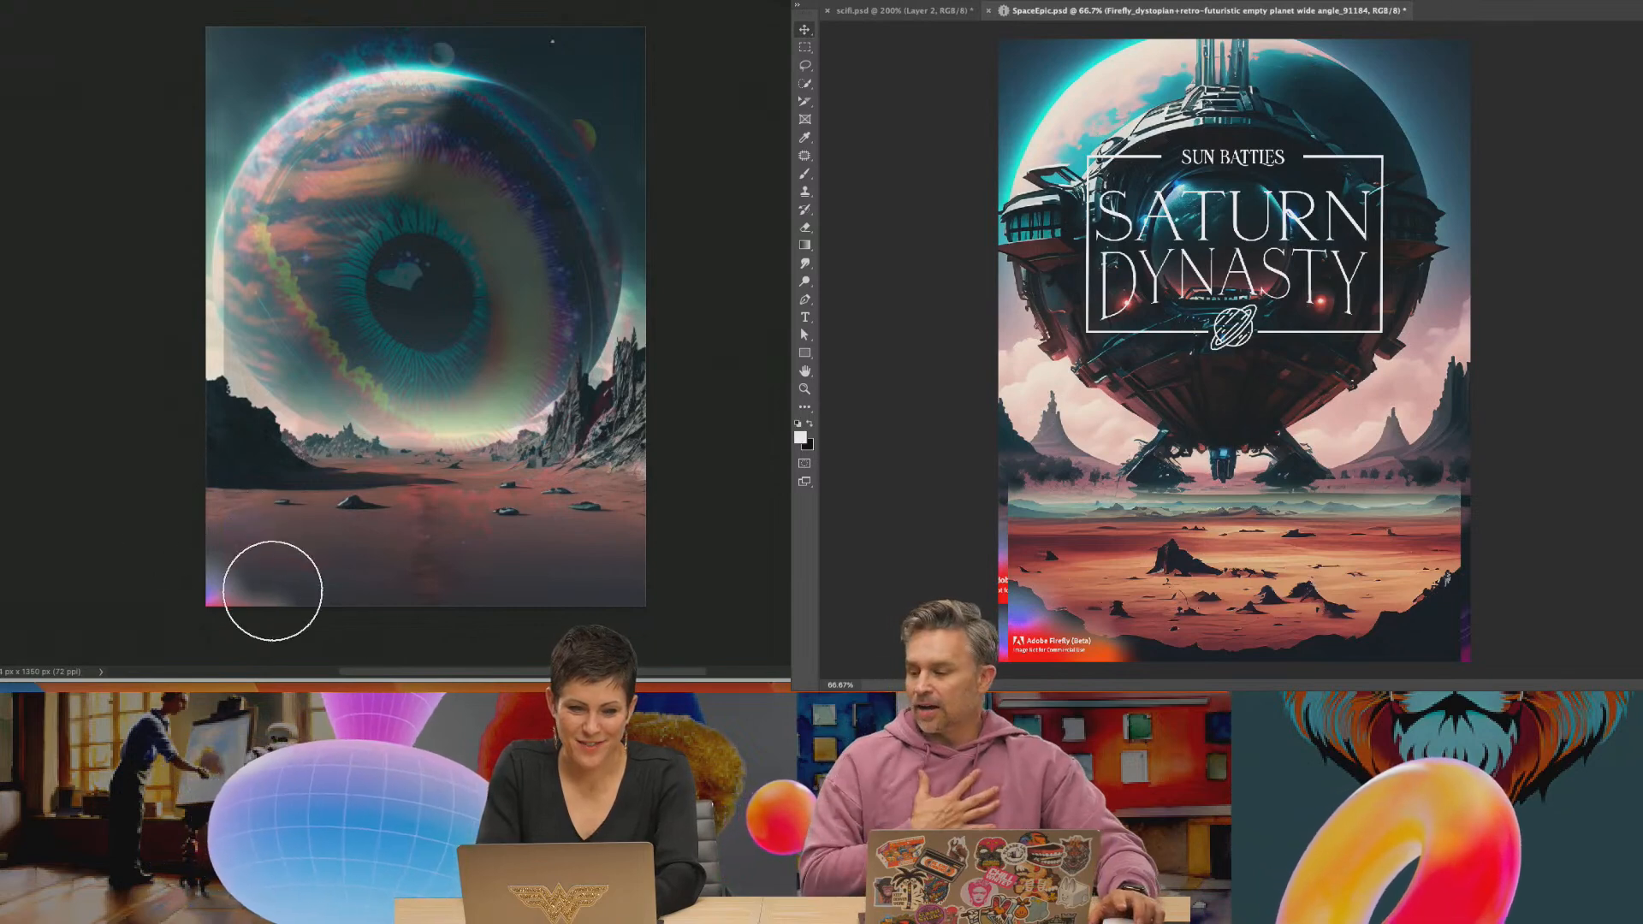
key("super+t")
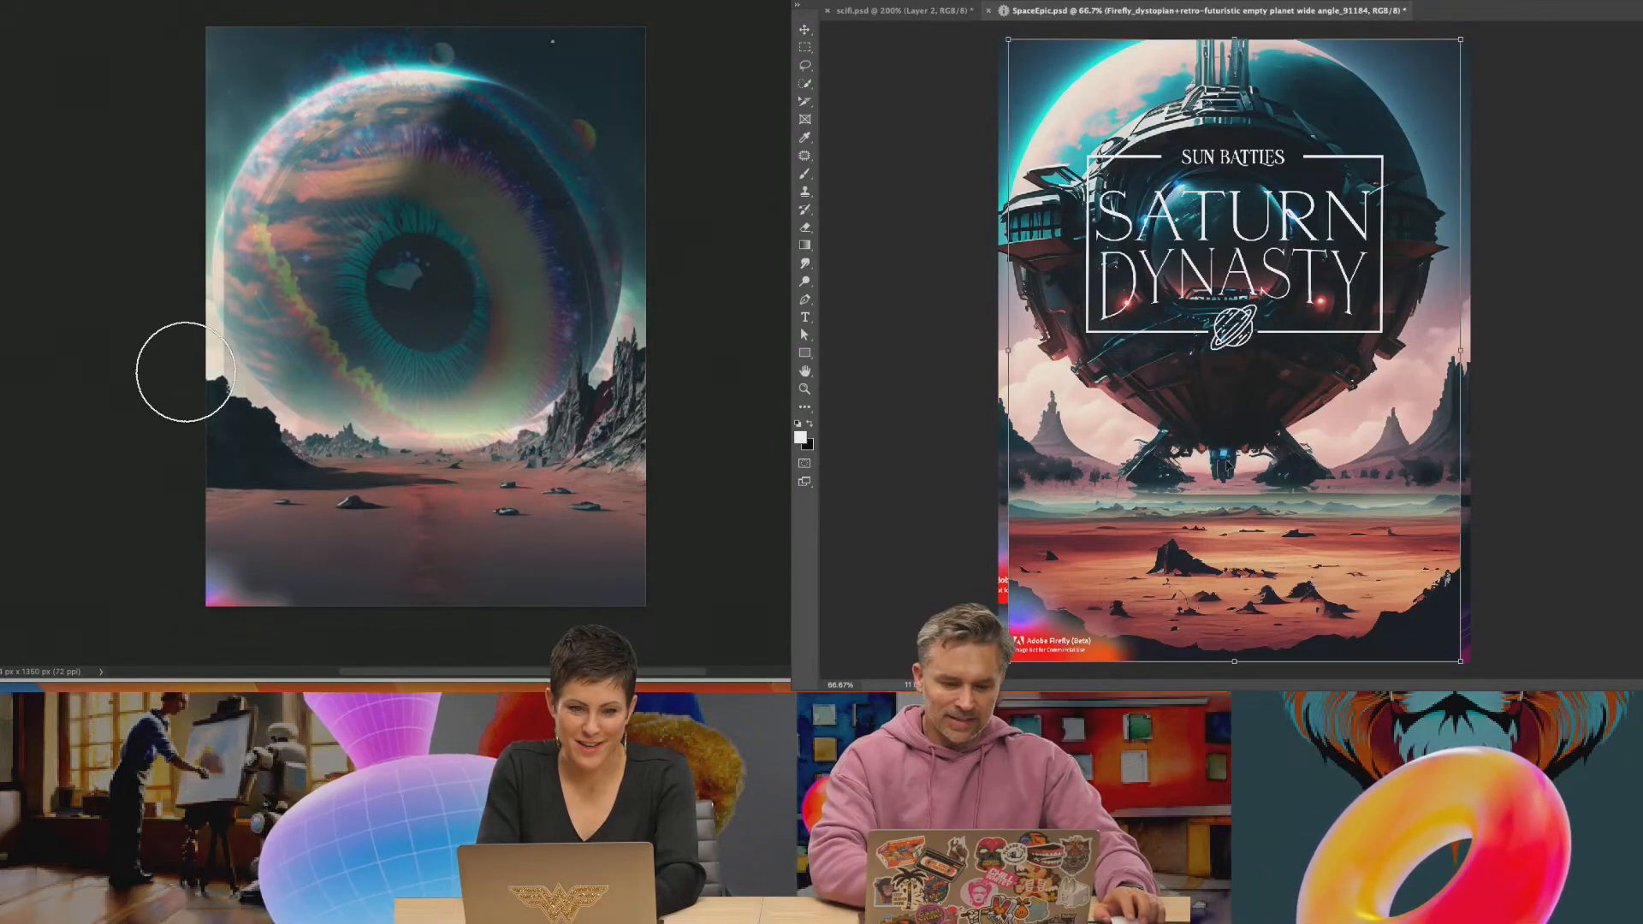
left_click_drag(1007, 661, 995, 678)
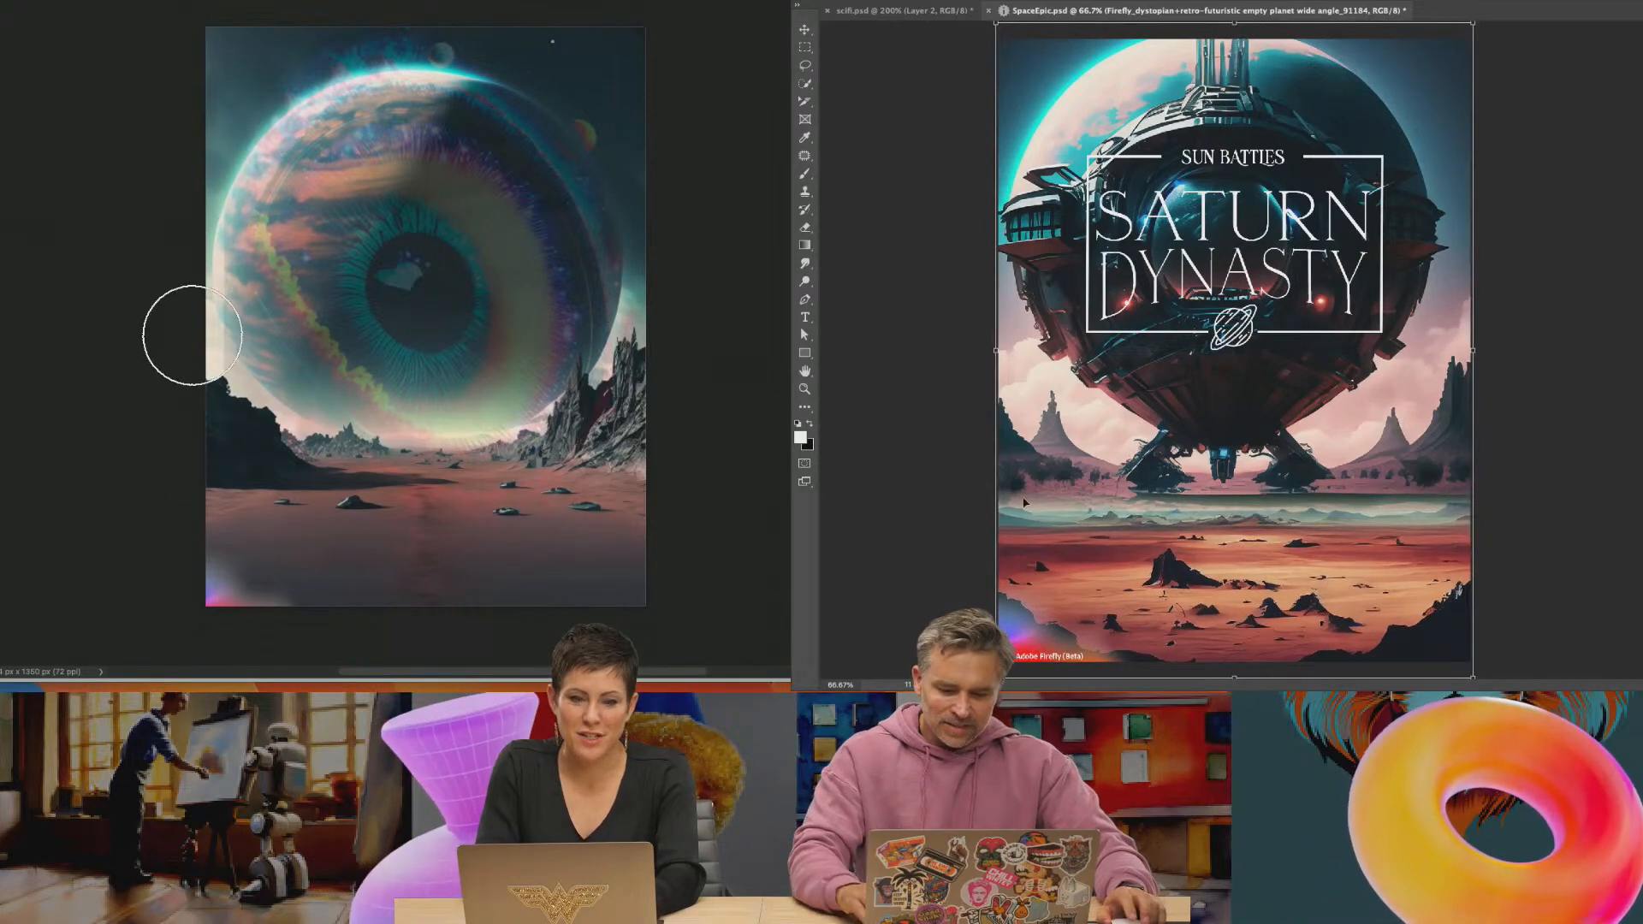
key("Return")
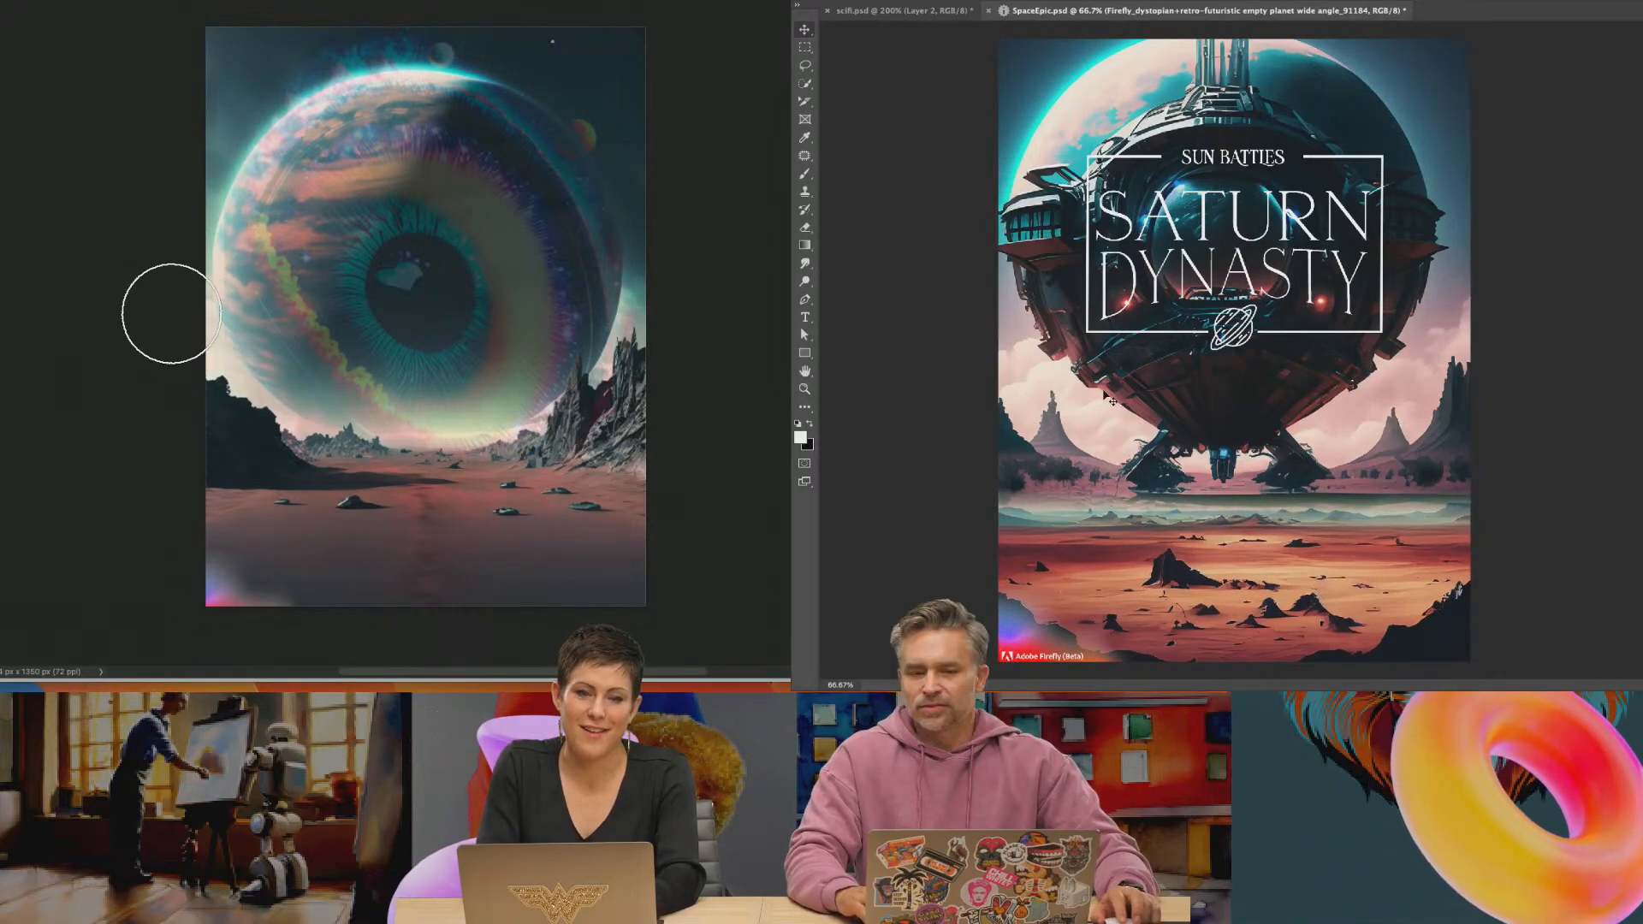
left_click_drag(1072, 455, 1076, 441)
Lasso the Adobe Firefly watermark in the desert layer's lower corner and try to delete it
key("l")
mouse_move(1001, 585)
left_mouse_down()
mouse_move(1069, 603)
mouse_move(1138, 663)
mouse_move(992, 667)
mouse_move(992, 590)
left_mouse_up()
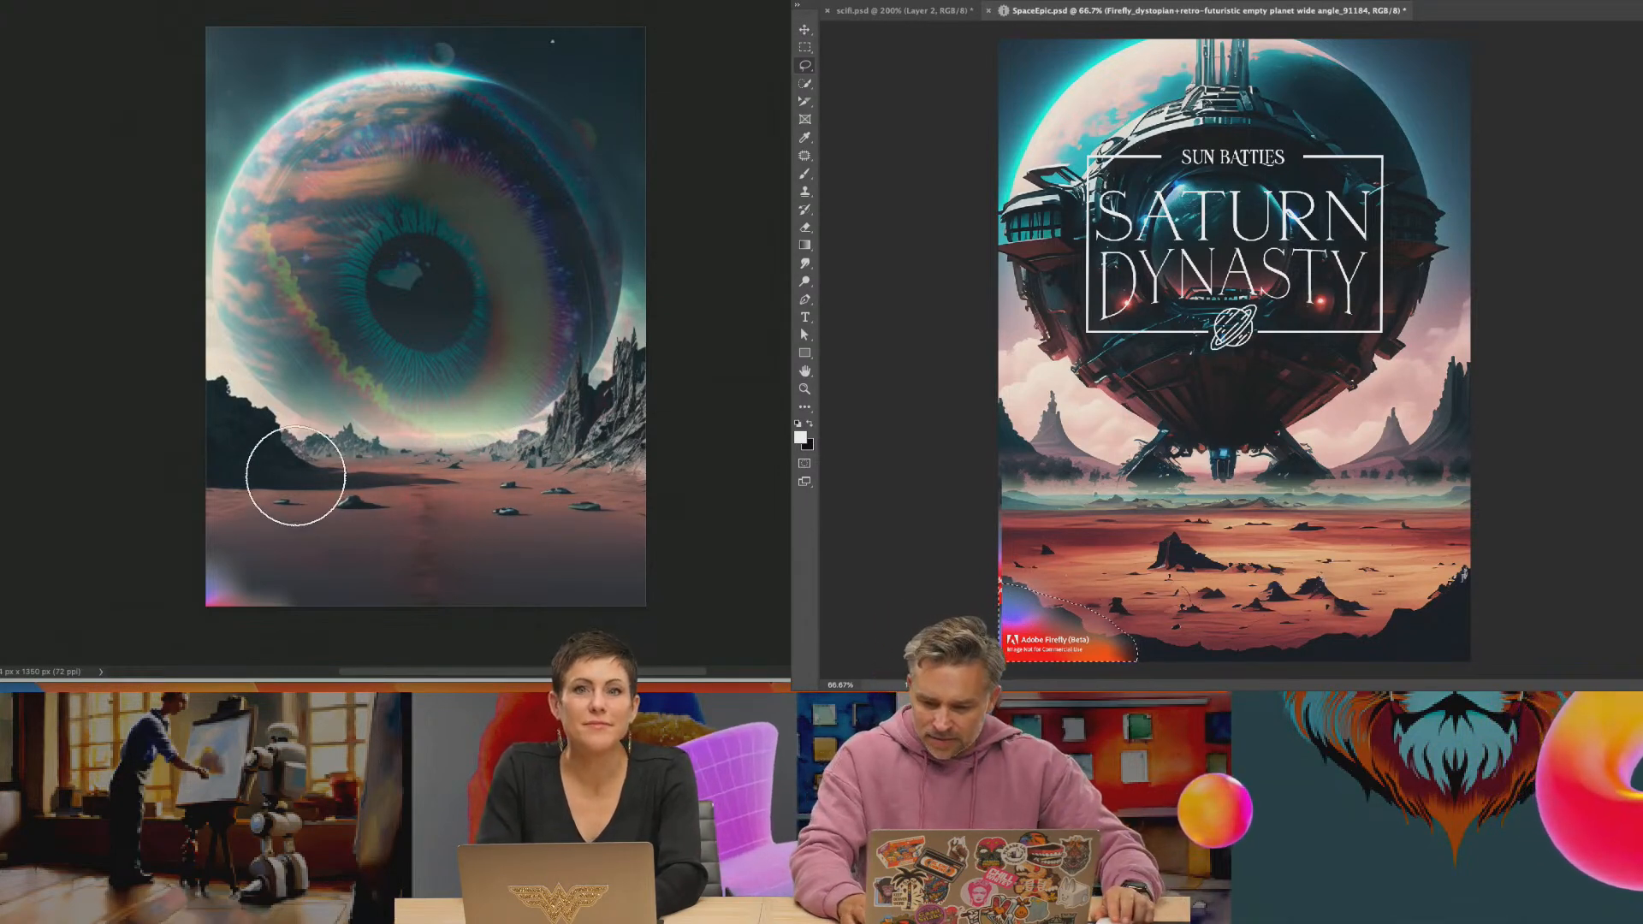
key("Delete")
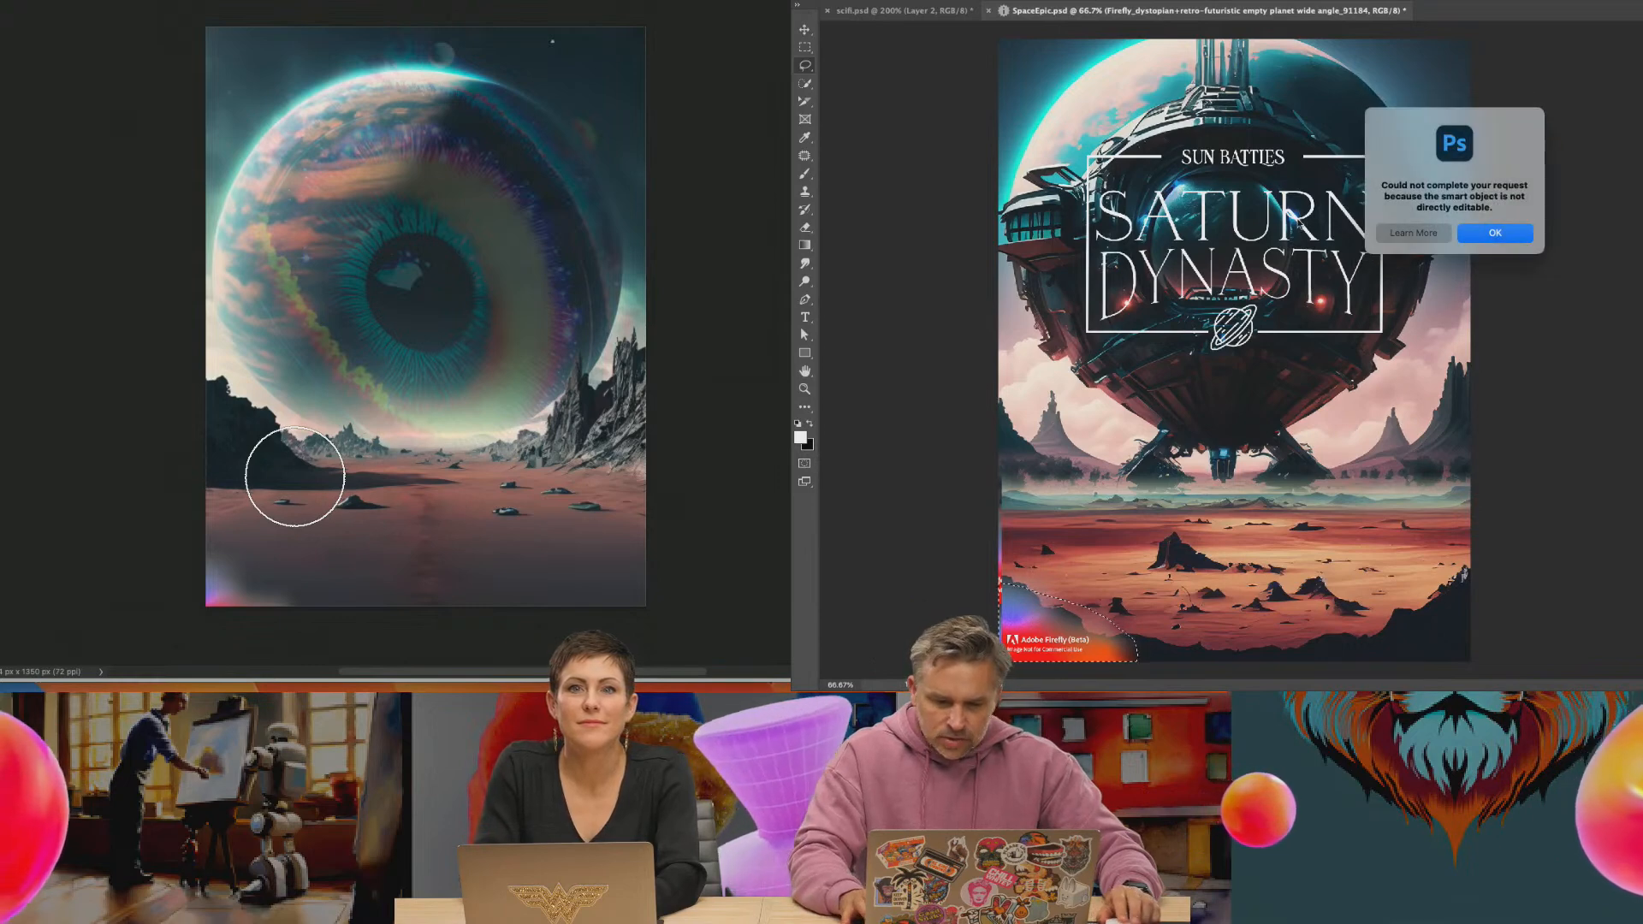
key("Return")
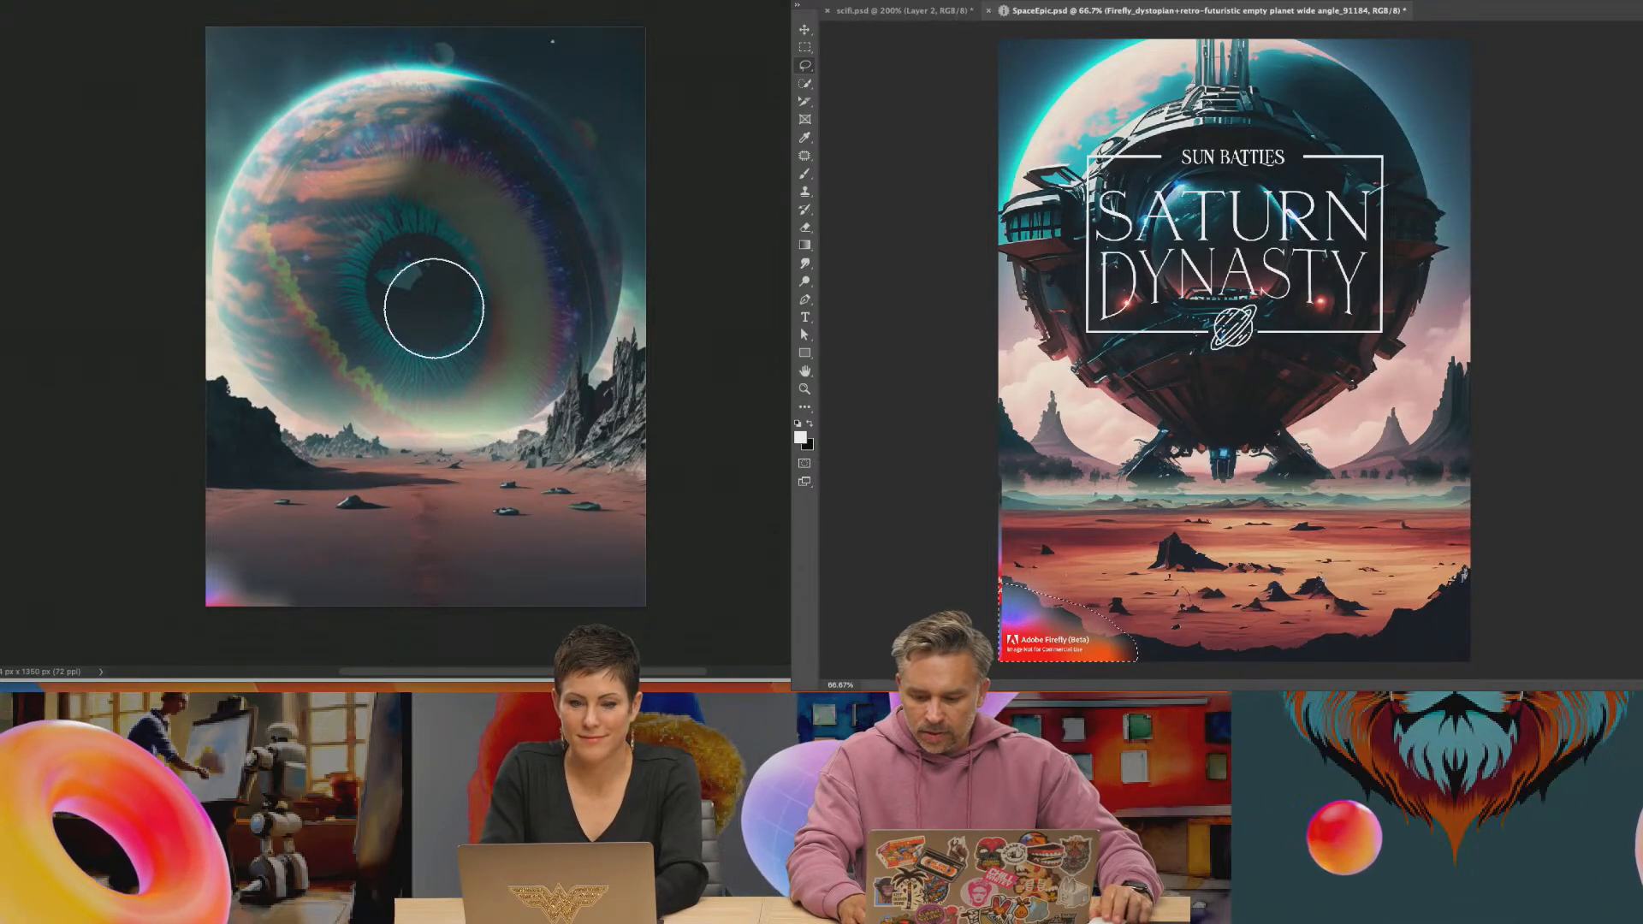
Scale and move the eye image up in the eye poster, and fill the selected Firefly watermark with Content-Aware at 100% opacity
key("ctrl+t")
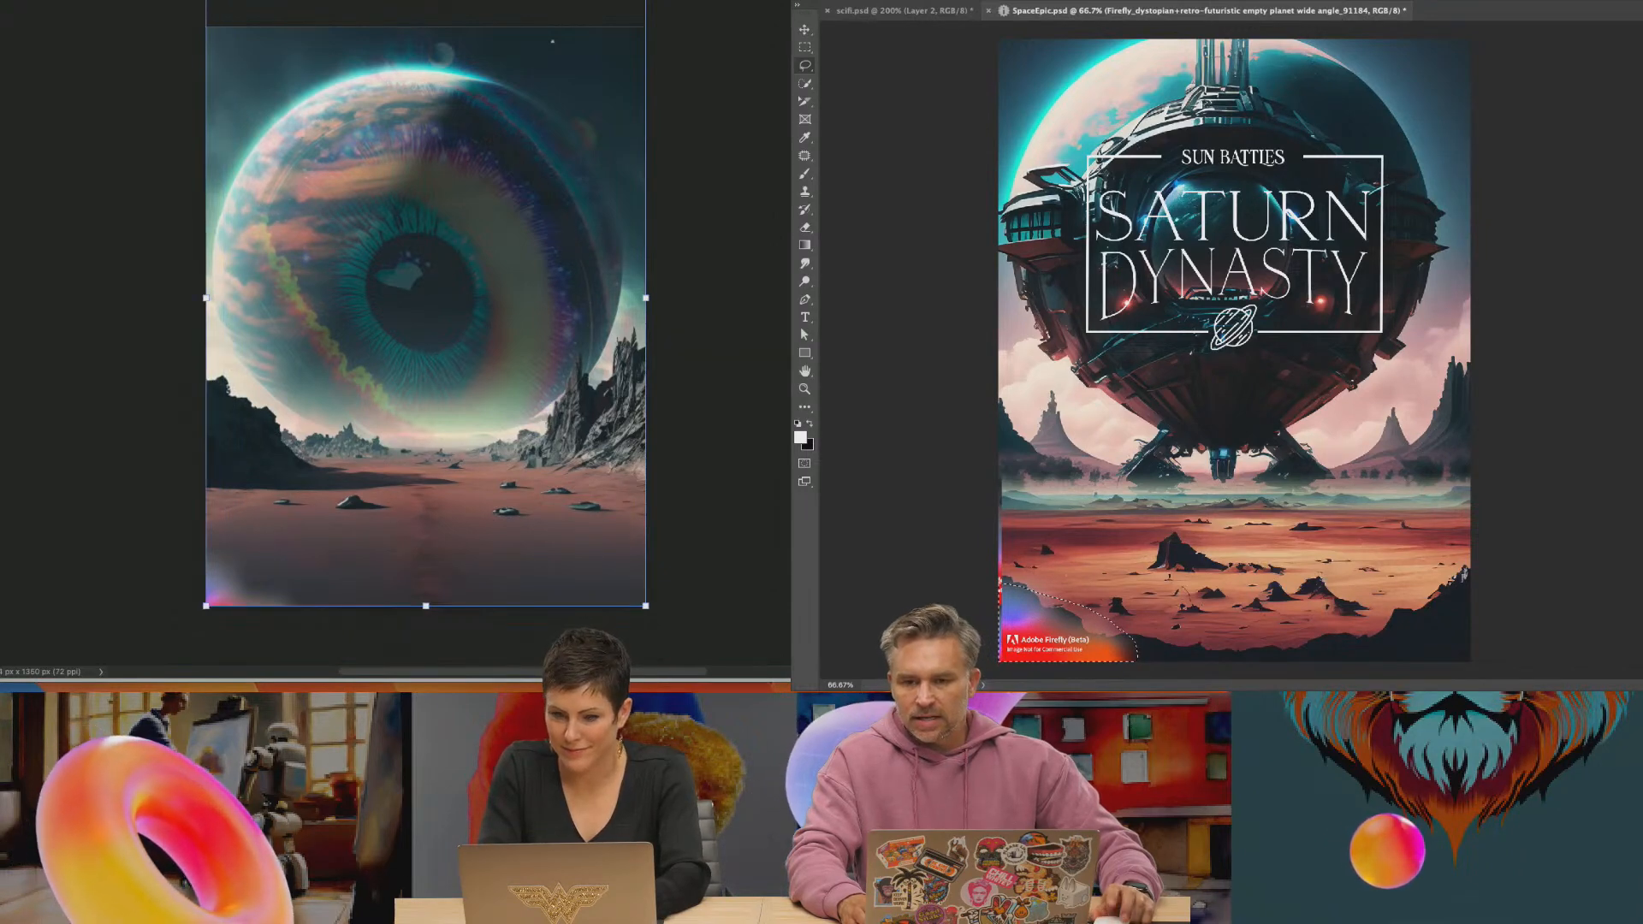
left_click_drag(401, 320, 428, 274)
key("shift+F5")
left_click(1427, 217)
left_click(1416, 166)
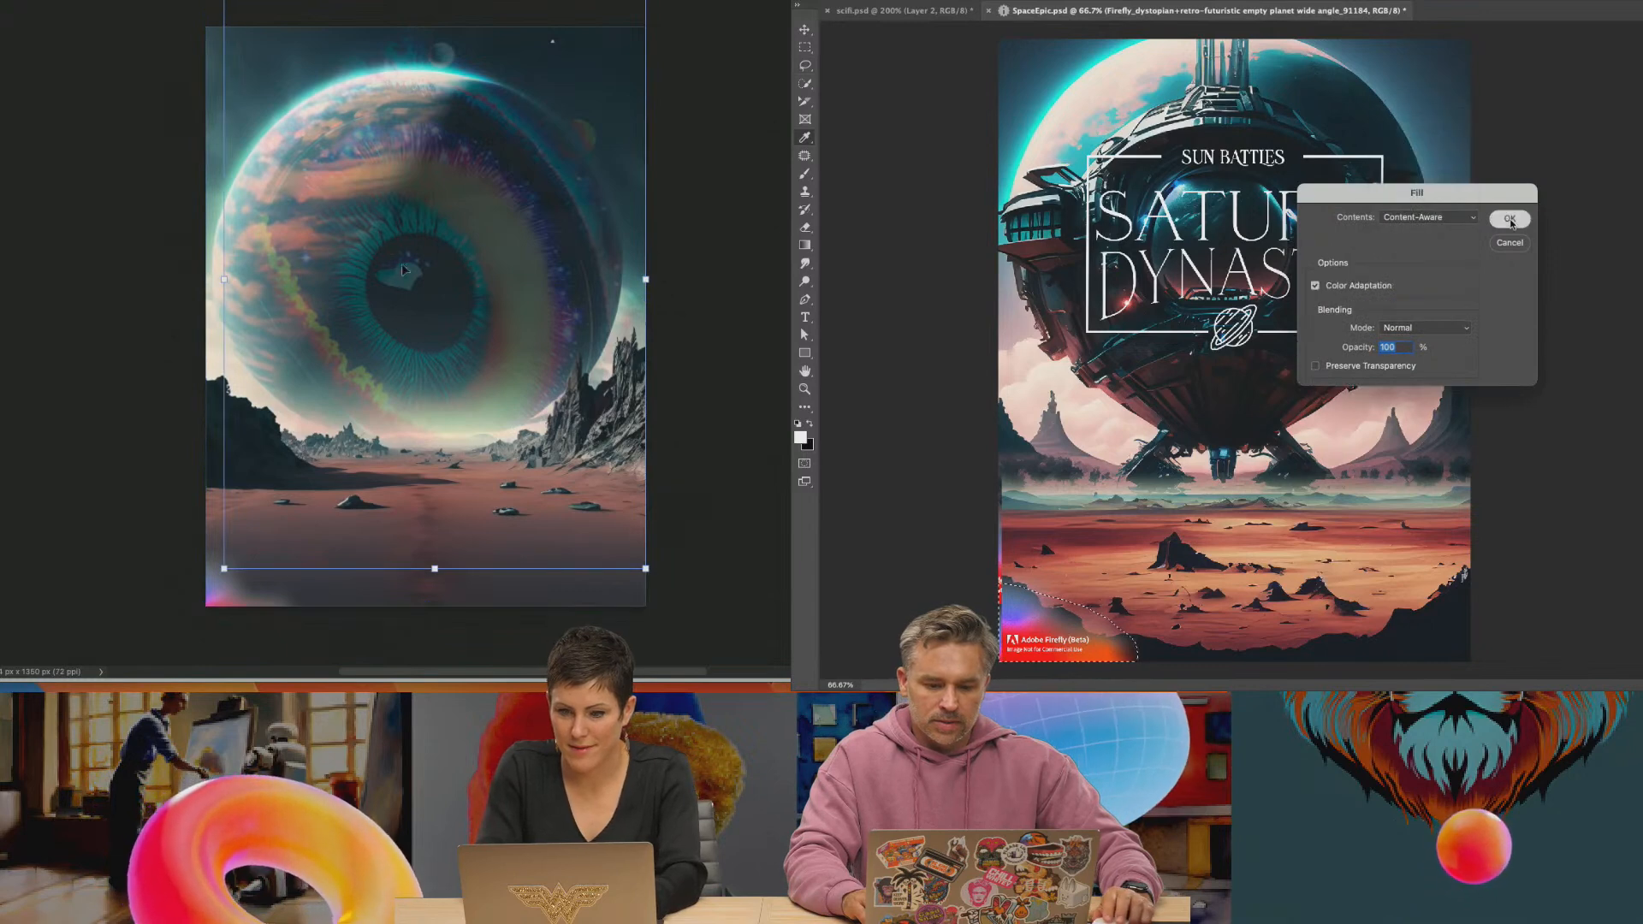
left_click(1509, 218)
Fill a lassoed area at the desert layer's edge with Content-Aware, deselect it, and shrink the eye image in the eye poster
left_click_drag(402, 250, 401, 251)
mouse_move(1001, 502)
left_mouse_down()
mouse_move(1026, 613)
mouse_move(949, 443)
left_mouse_up()
key("shift+BackSpace")
key("Return")
left_click_drag(224, 0, 258, 33)
key("super+d")
left_click(804, 30)
left_click_drag(1052, 306, 1044, 314)
key("Return")
Reposition the eye image over its planet and add a teal and pink Color Lookup adjustment layer to the Saturn Dynasty poster
left_click_drag(445, 284, 419, 279)
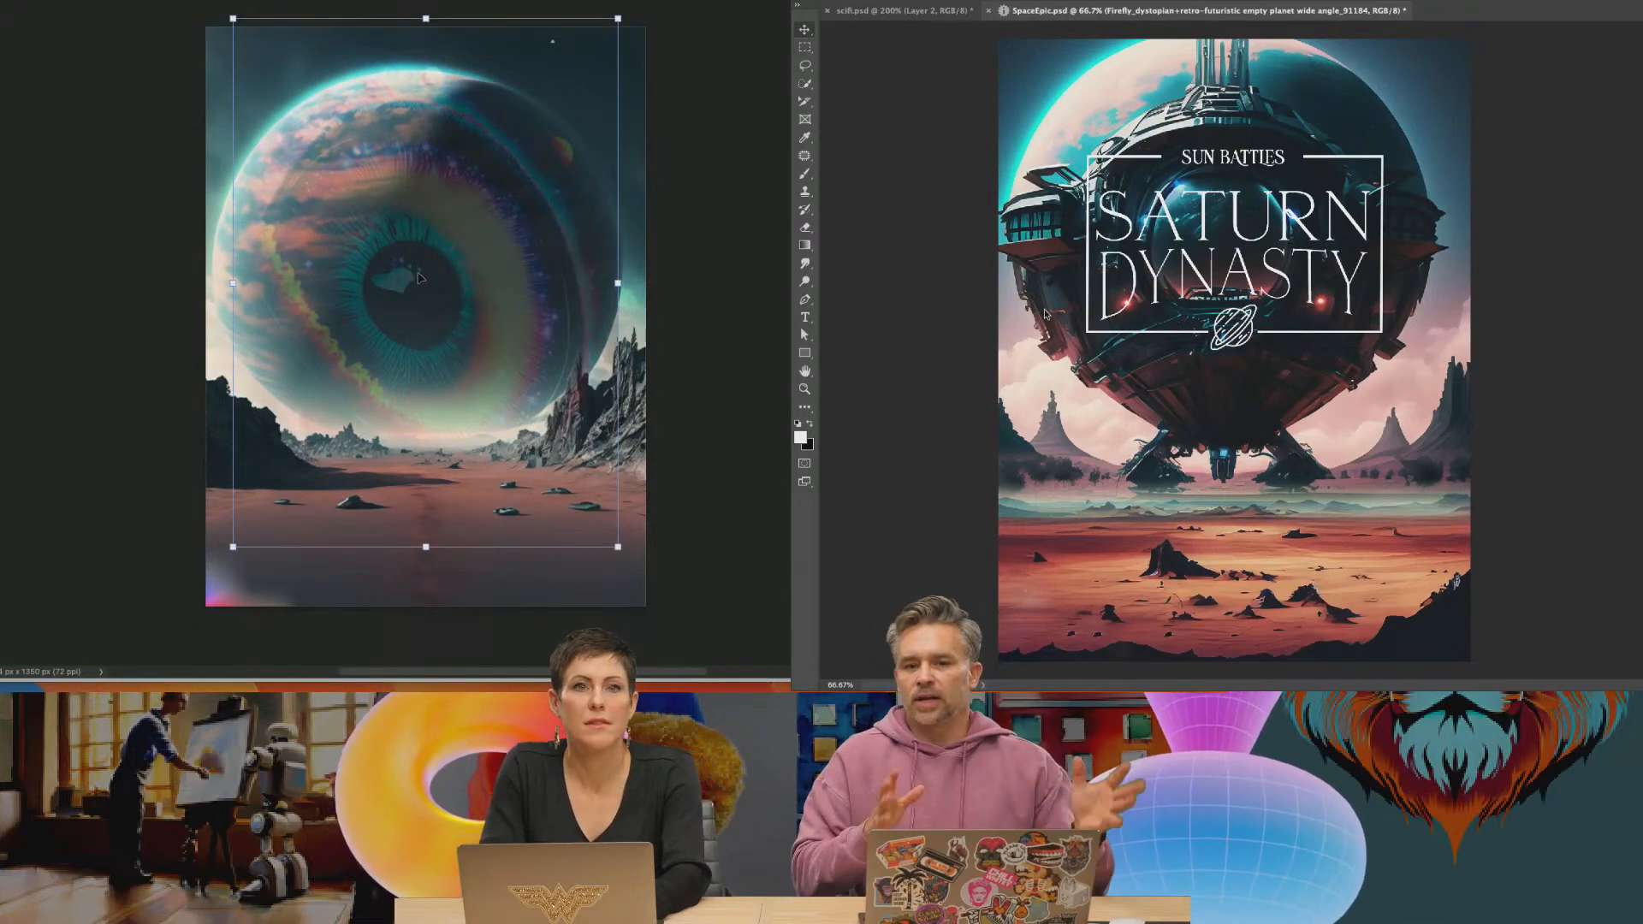
left_click_drag(452, 319, 449, 317)
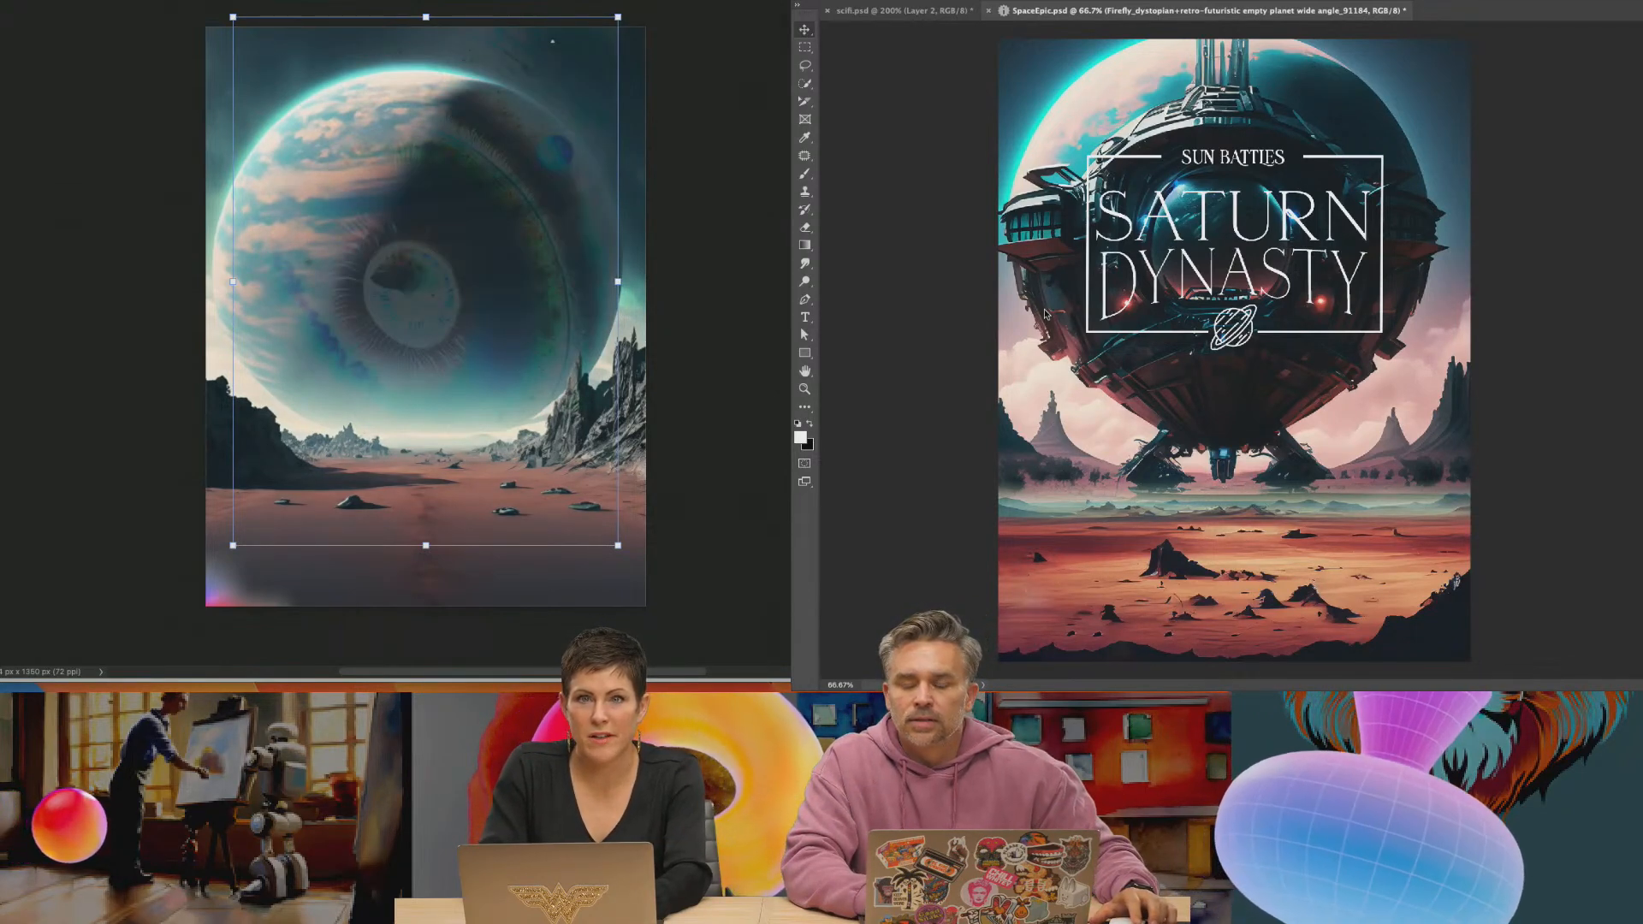
left_click(1638, 171)
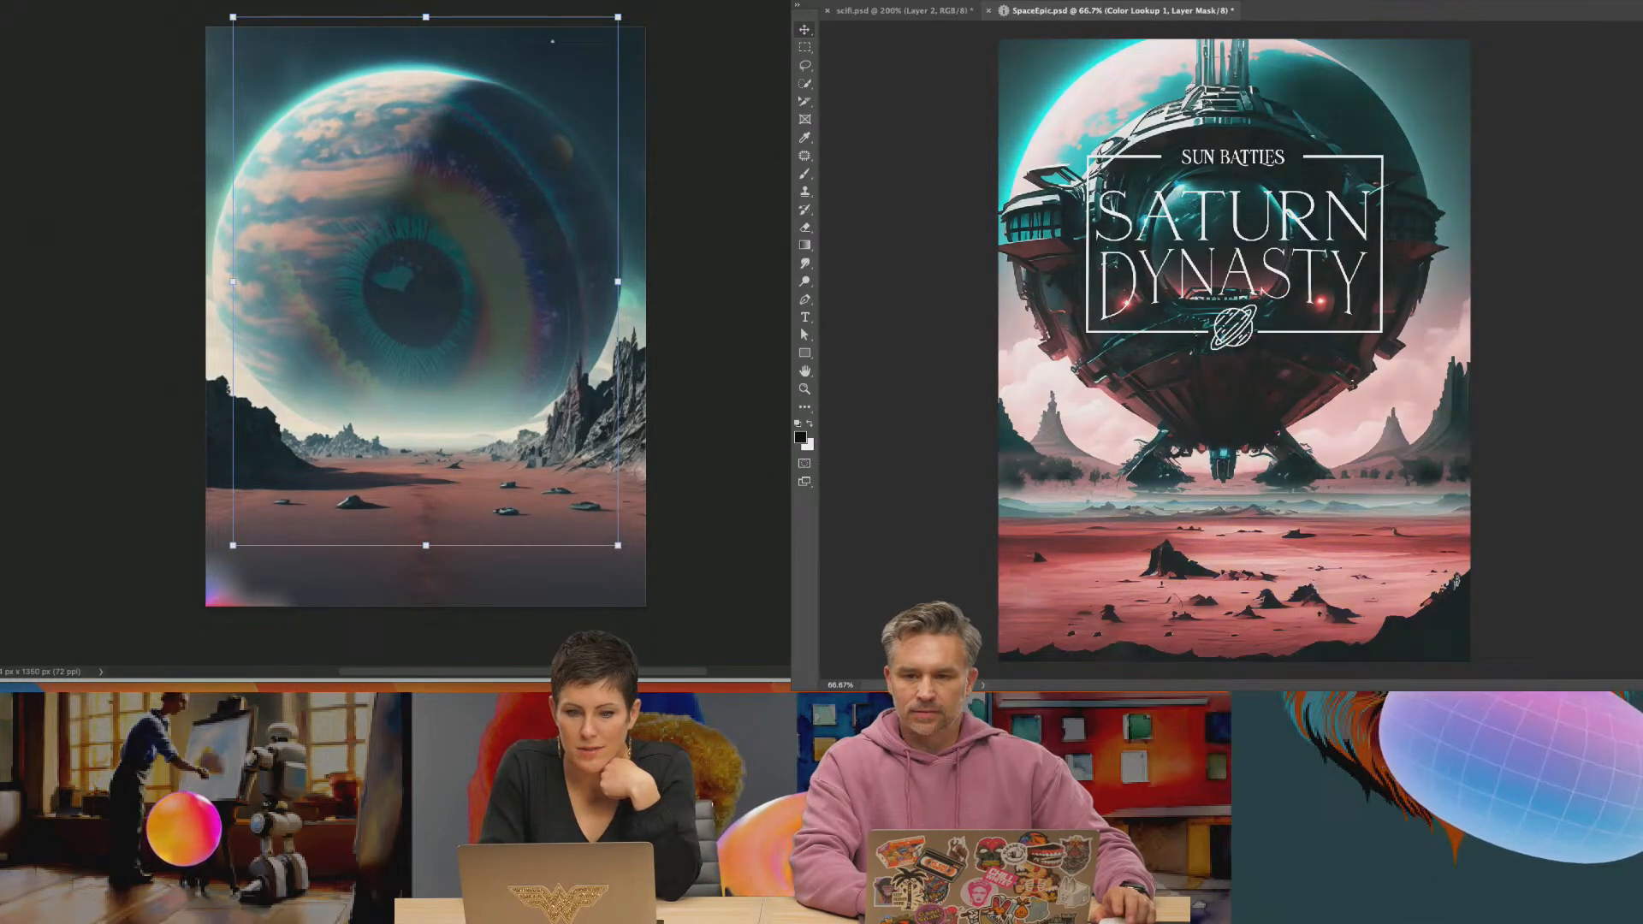
mouse_move(434, 294)
left_mouse_down()
mouse_move(438, 267)
mouse_move(430, 278)
left_mouse_up()
Switch to the browser and look over the Firefly alien planet and running futuristic pilot results
left_click(920, 672)
left_click(778, 318)
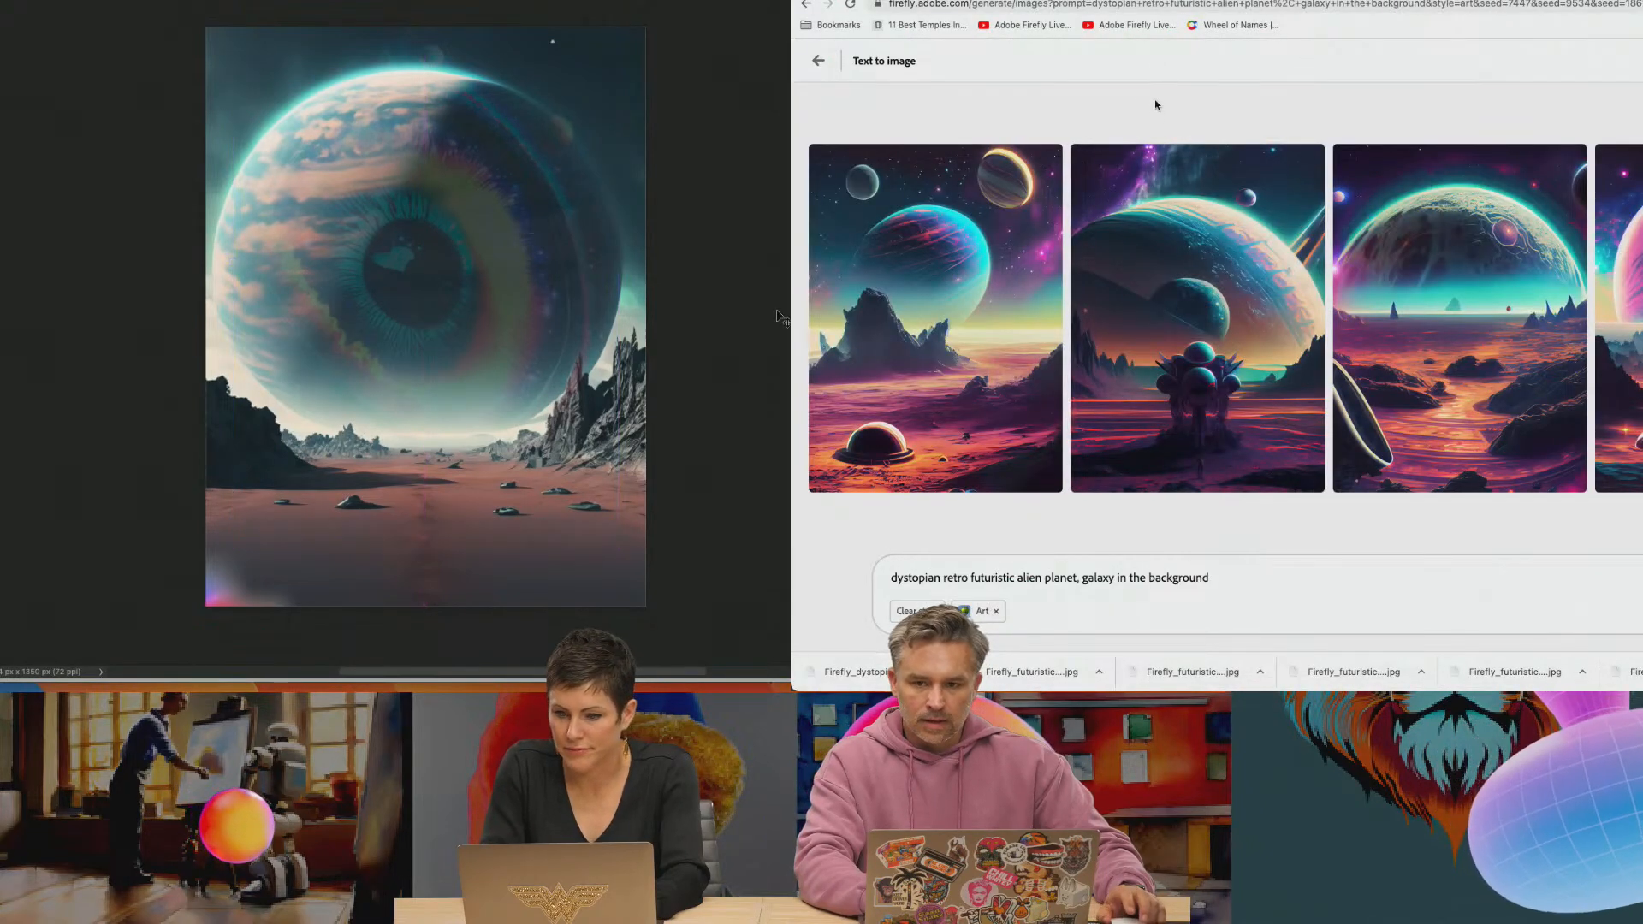
left_click(1155, 0)
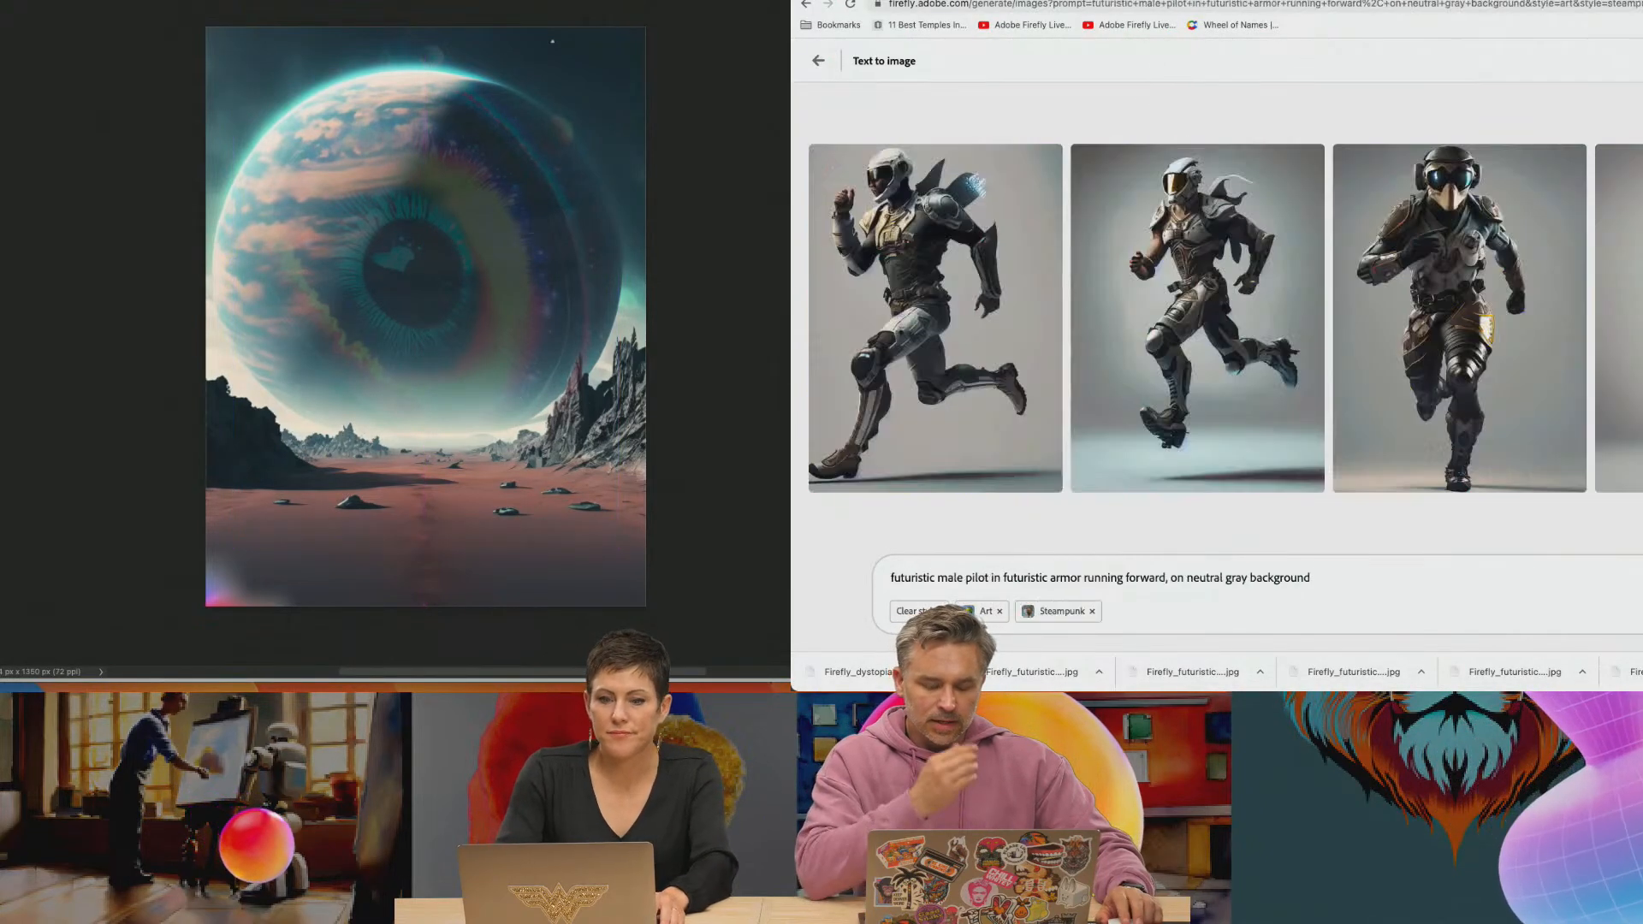
left_click(822, 0)
left_click_drag(435, 289, 445, 290)
Place the running male pilot image from the Downloads folder over the Saturn Dynasty poster at nearly full height, with its gray background masked out
left_click(822, 672)
left_click(1573, 467)
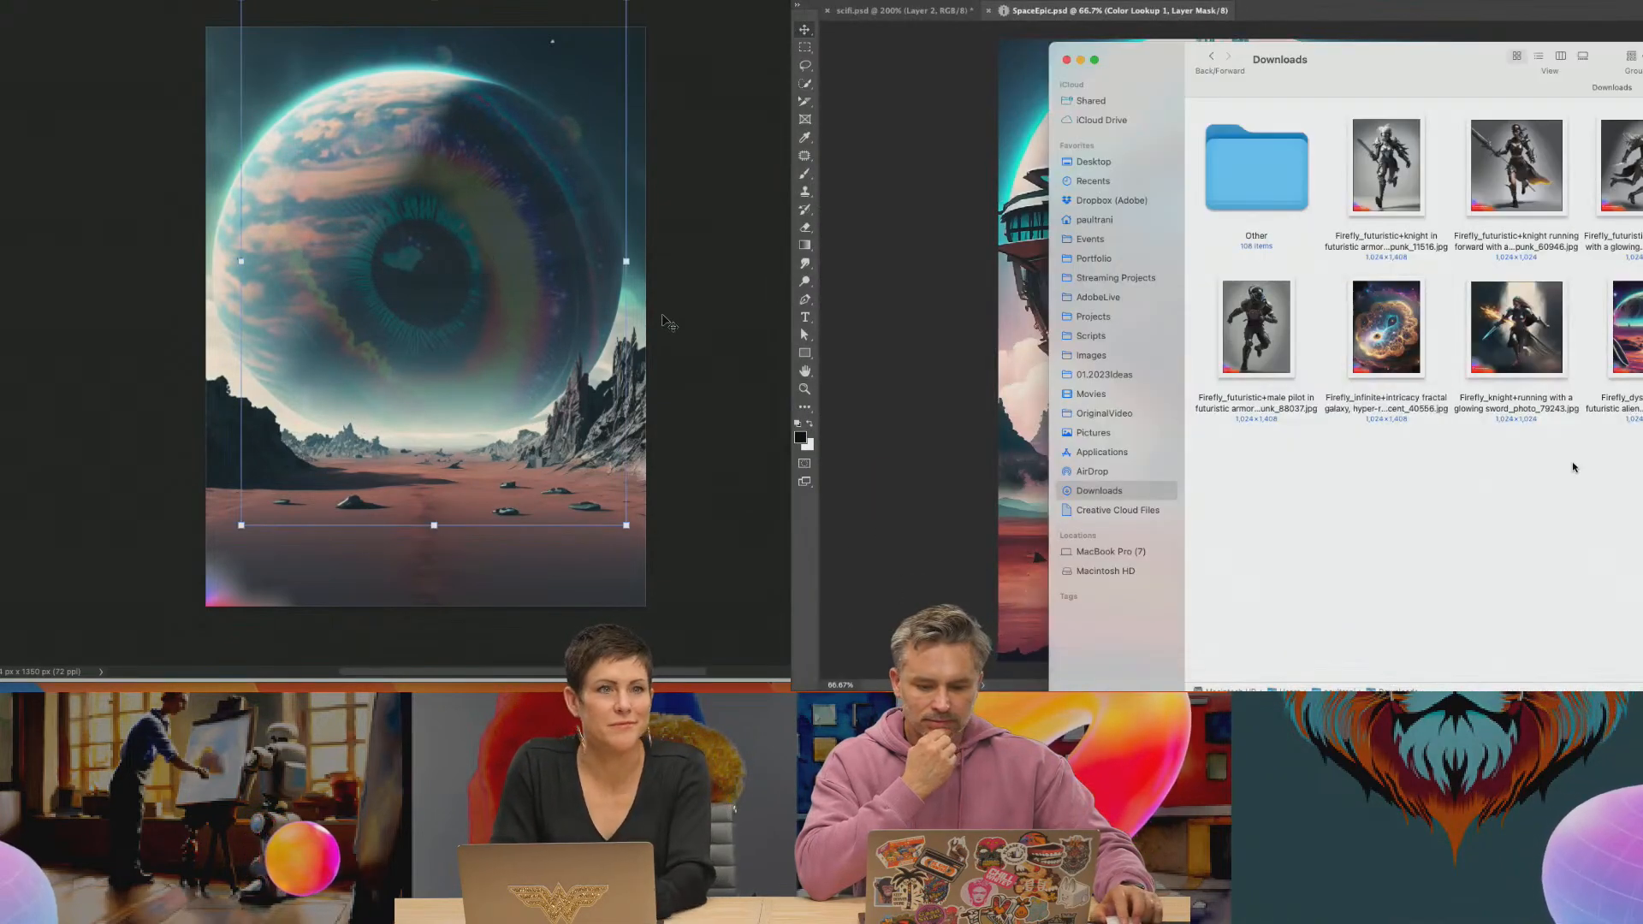
left_click_drag(1425, 69, 1522, 271)
left_click_drag(1352, 522, 1393, 160)
key("Return")
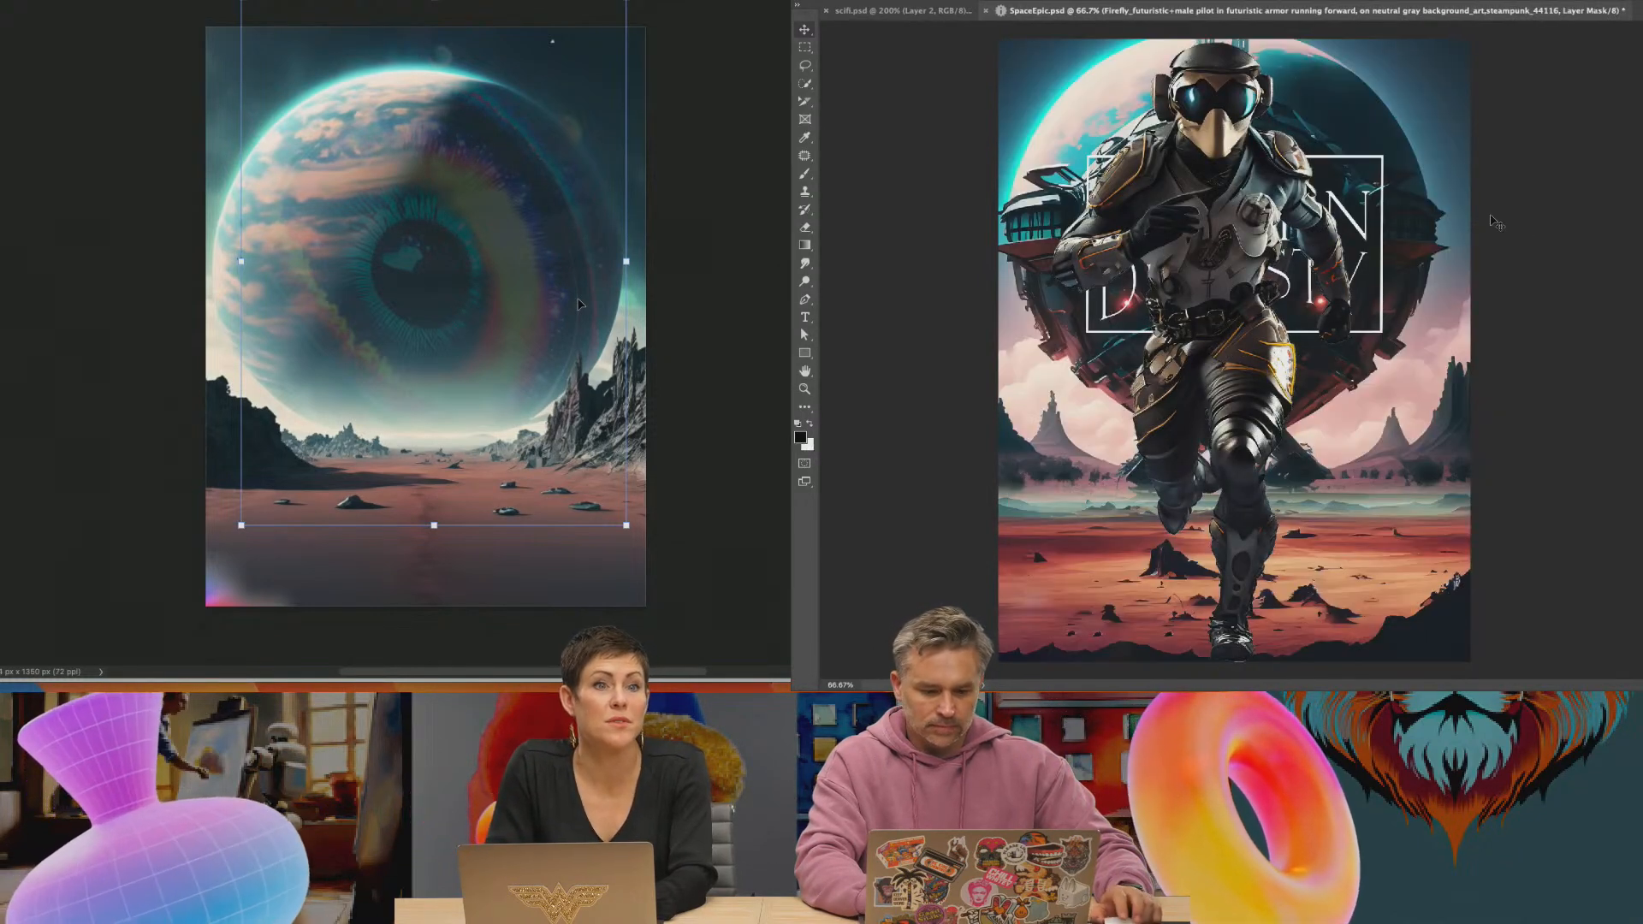
Scale the running pilot down to just over half the poster's height and center it over the desert below the Saturn Dynasty title
key("super+2")
key("super+t")
left_click_drag(1050, 40, 1077, 321)
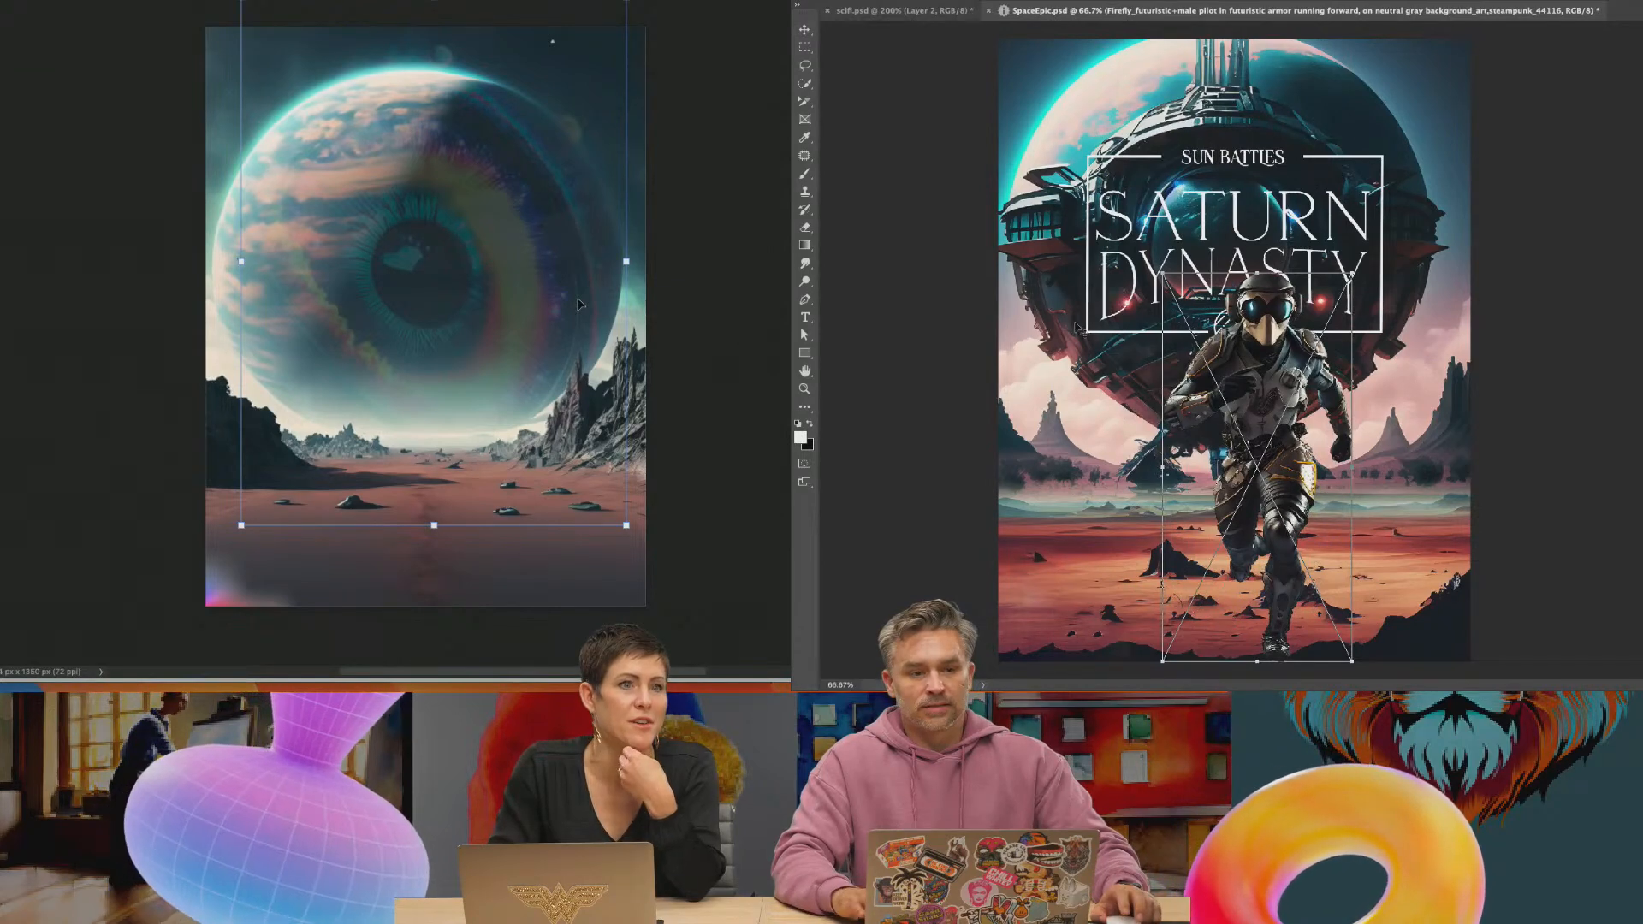
left_click_drag(1267, 407, 1221, 382)
key("Return")
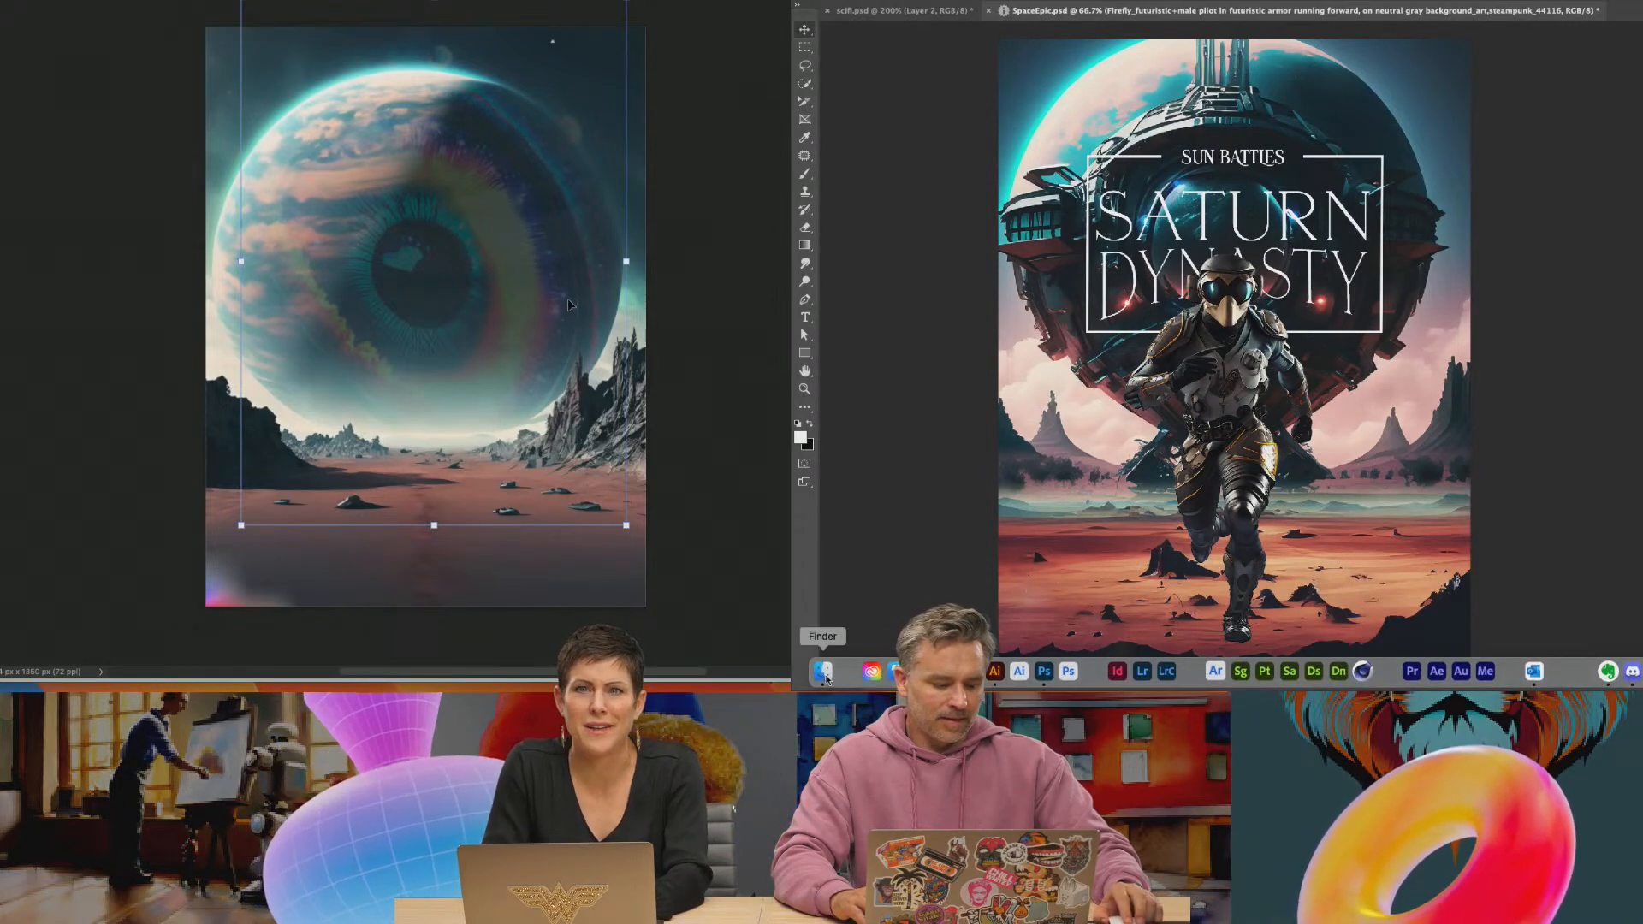
Try placing the dark-haired knight running forward with a sword from the Downloads folder onto the Saturn Dynasty poster
left_click(825, 678)
left_click(1482, 360)
left_click_drag(1600, 359, 1018, 274)
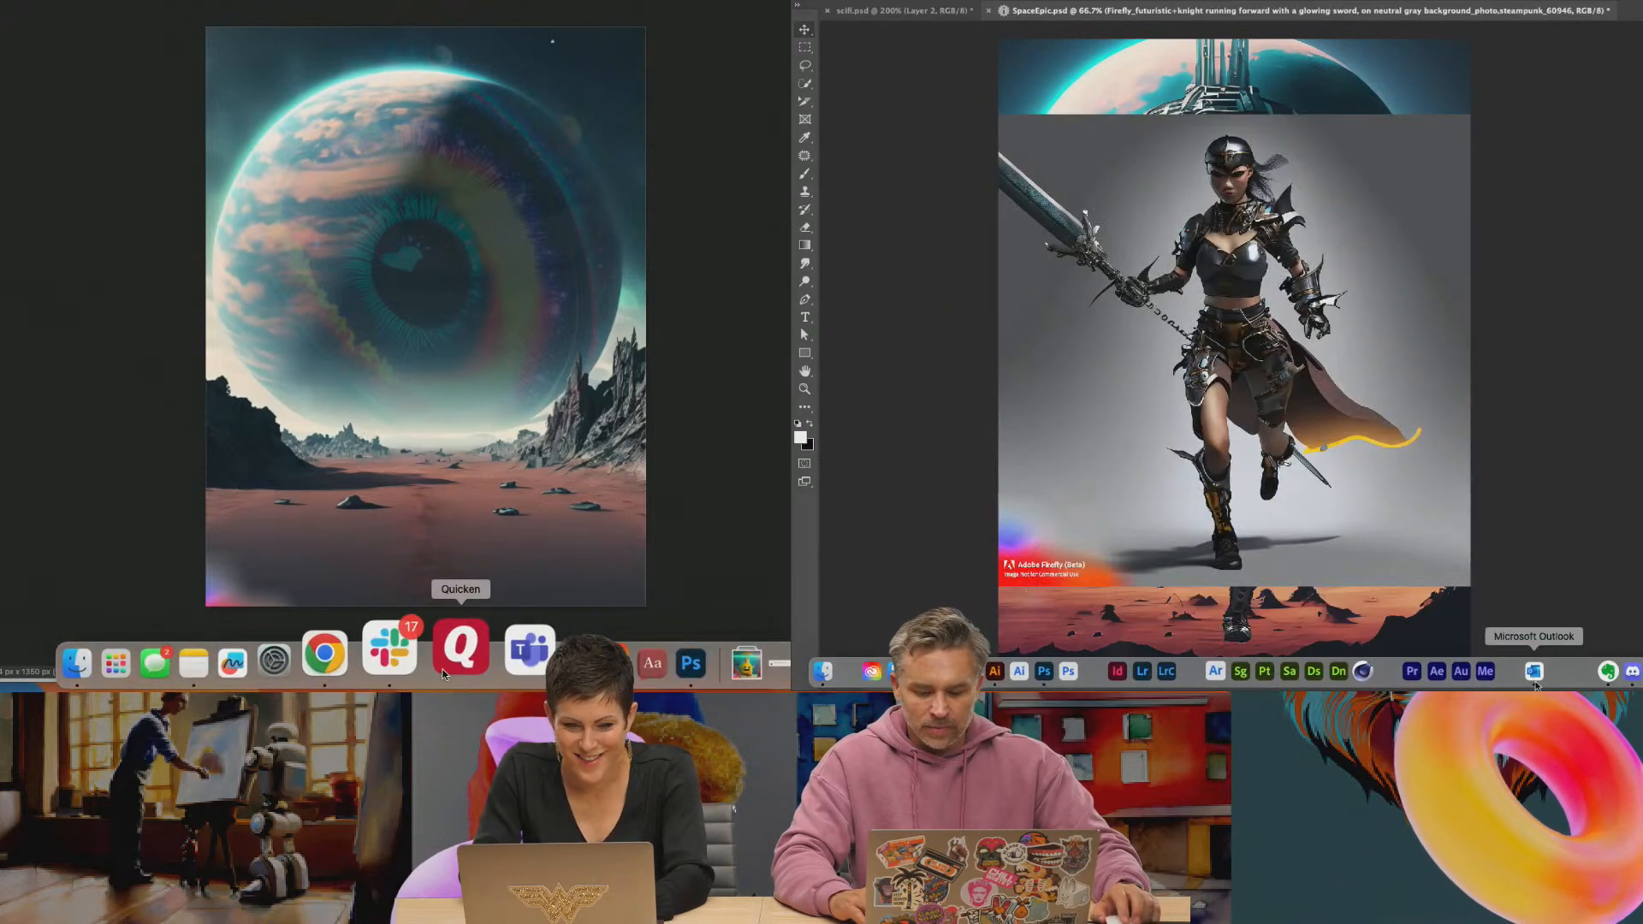
Switch to Discord and read through the recent messages in the chat-english channel
left_click(1631, 671)
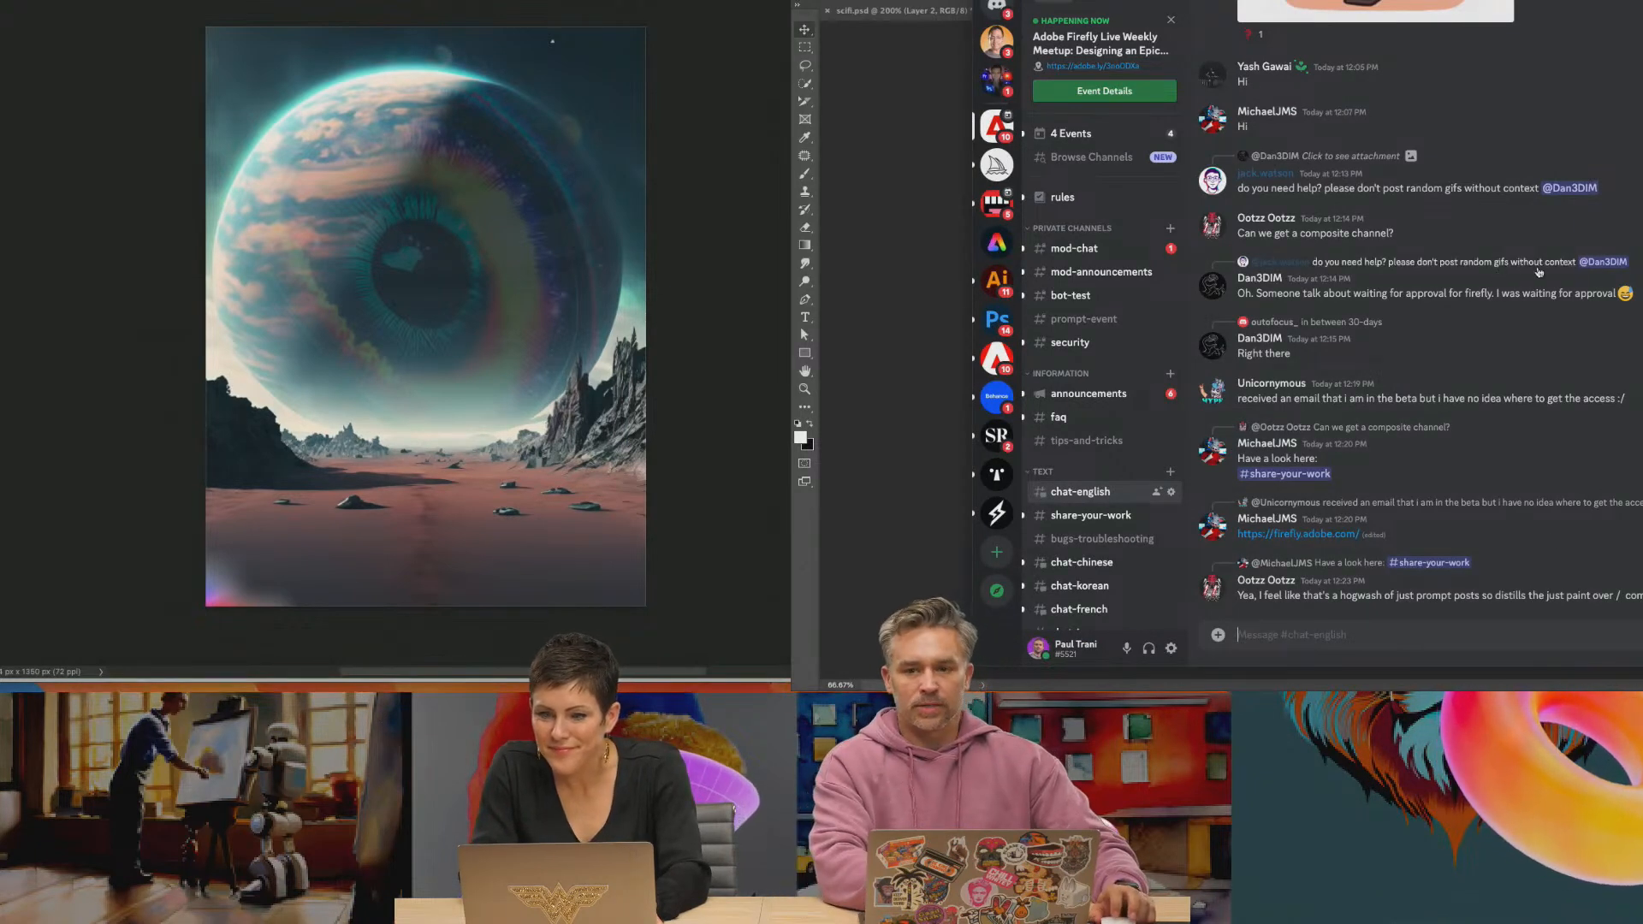
scroll(1637, 301, "up", 5)
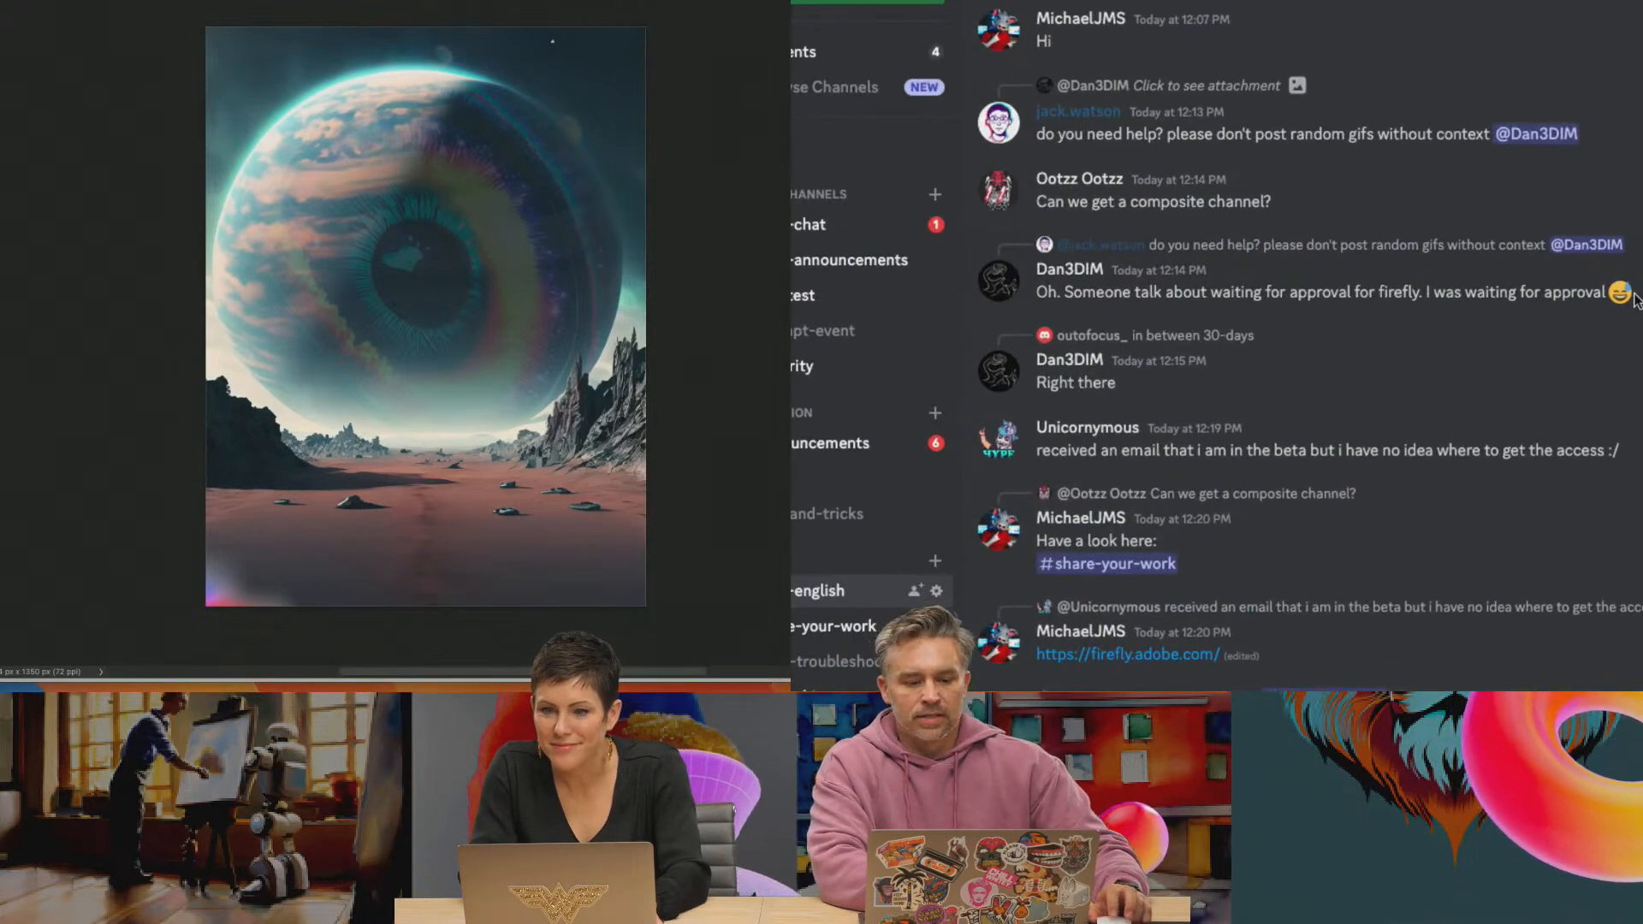
scroll(1637, 301, "down", 5)
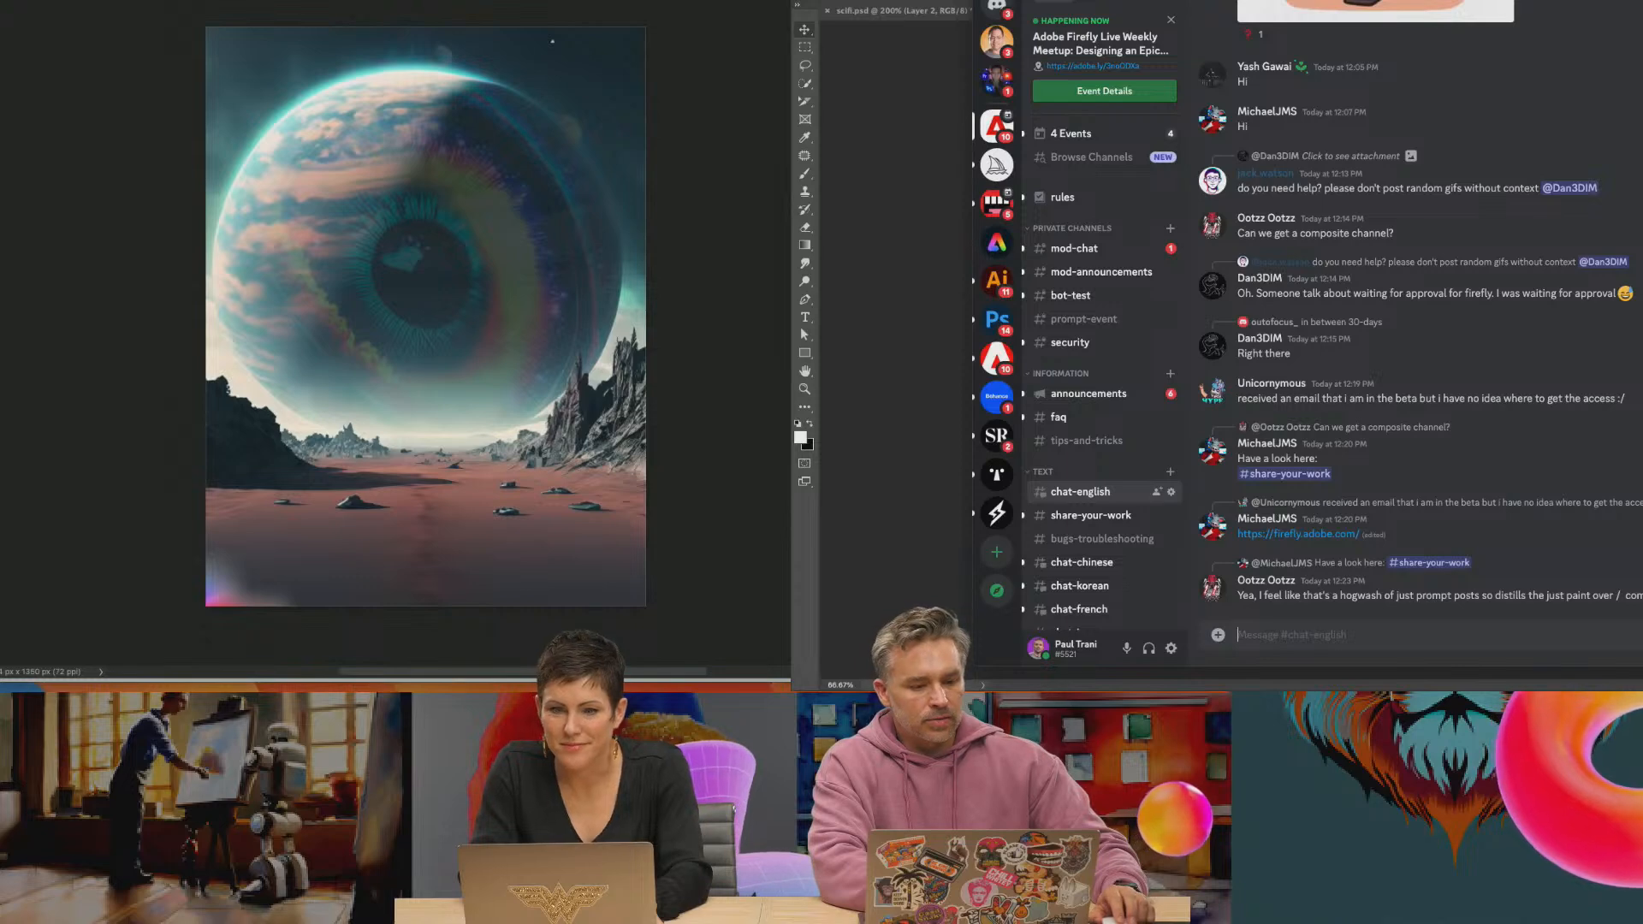
Try masking out the knight's gray background, then lower and shrink the knight in front of the Saturn Dynasty title
left_click(998, 0)
left_click(291, 0)
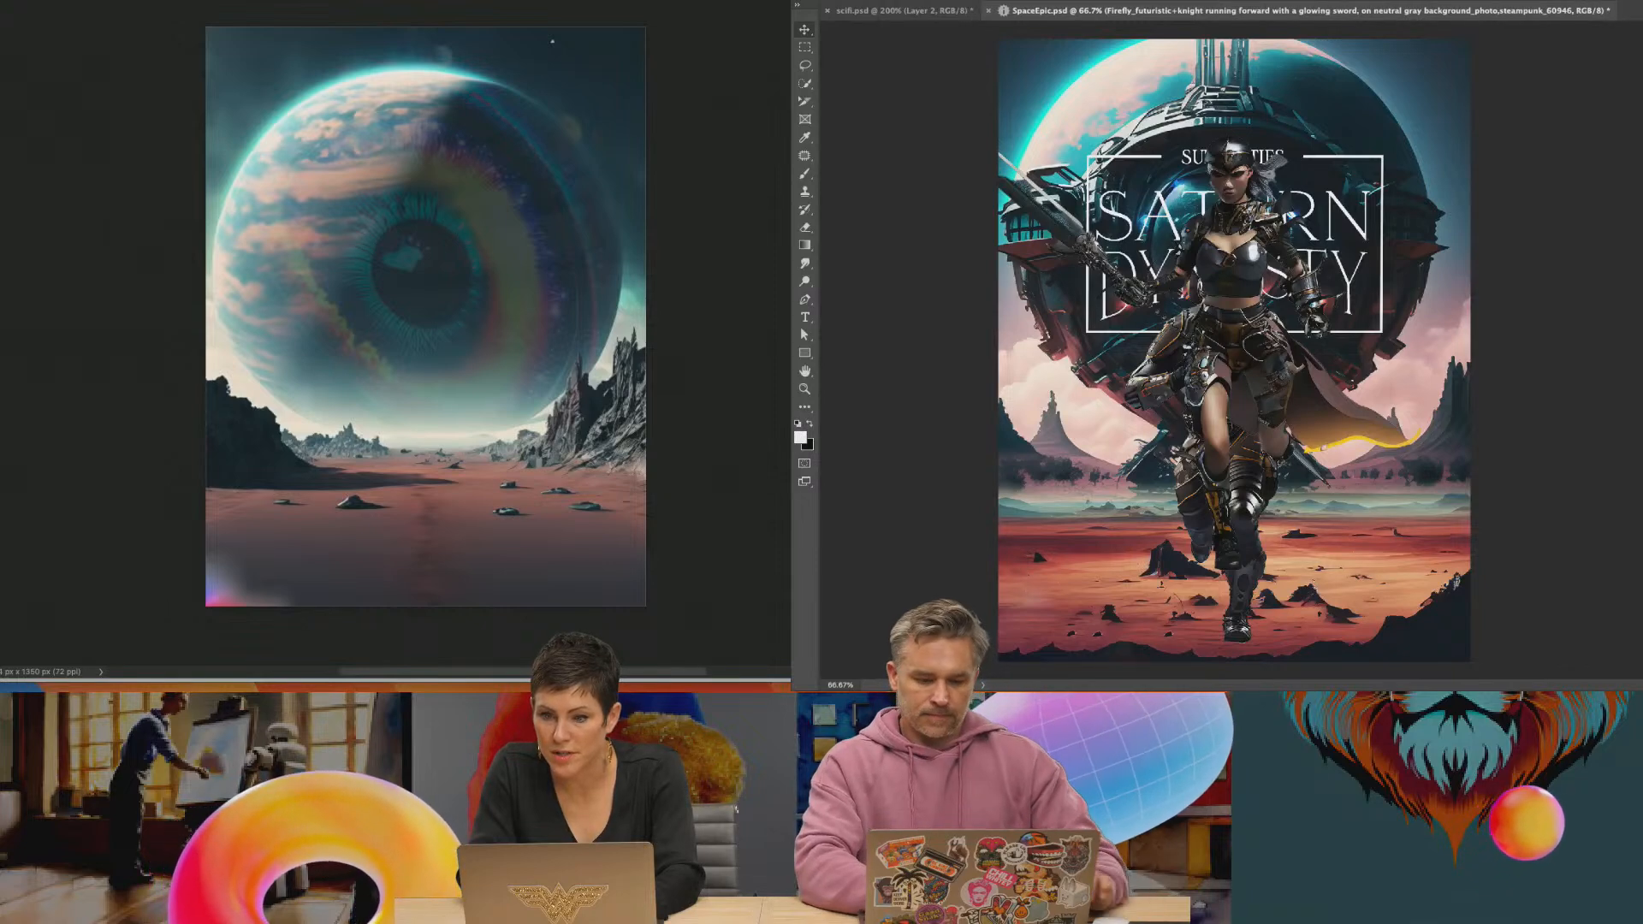
left_click_drag(1214, 339, 1208, 407)
key("ctrl+t")
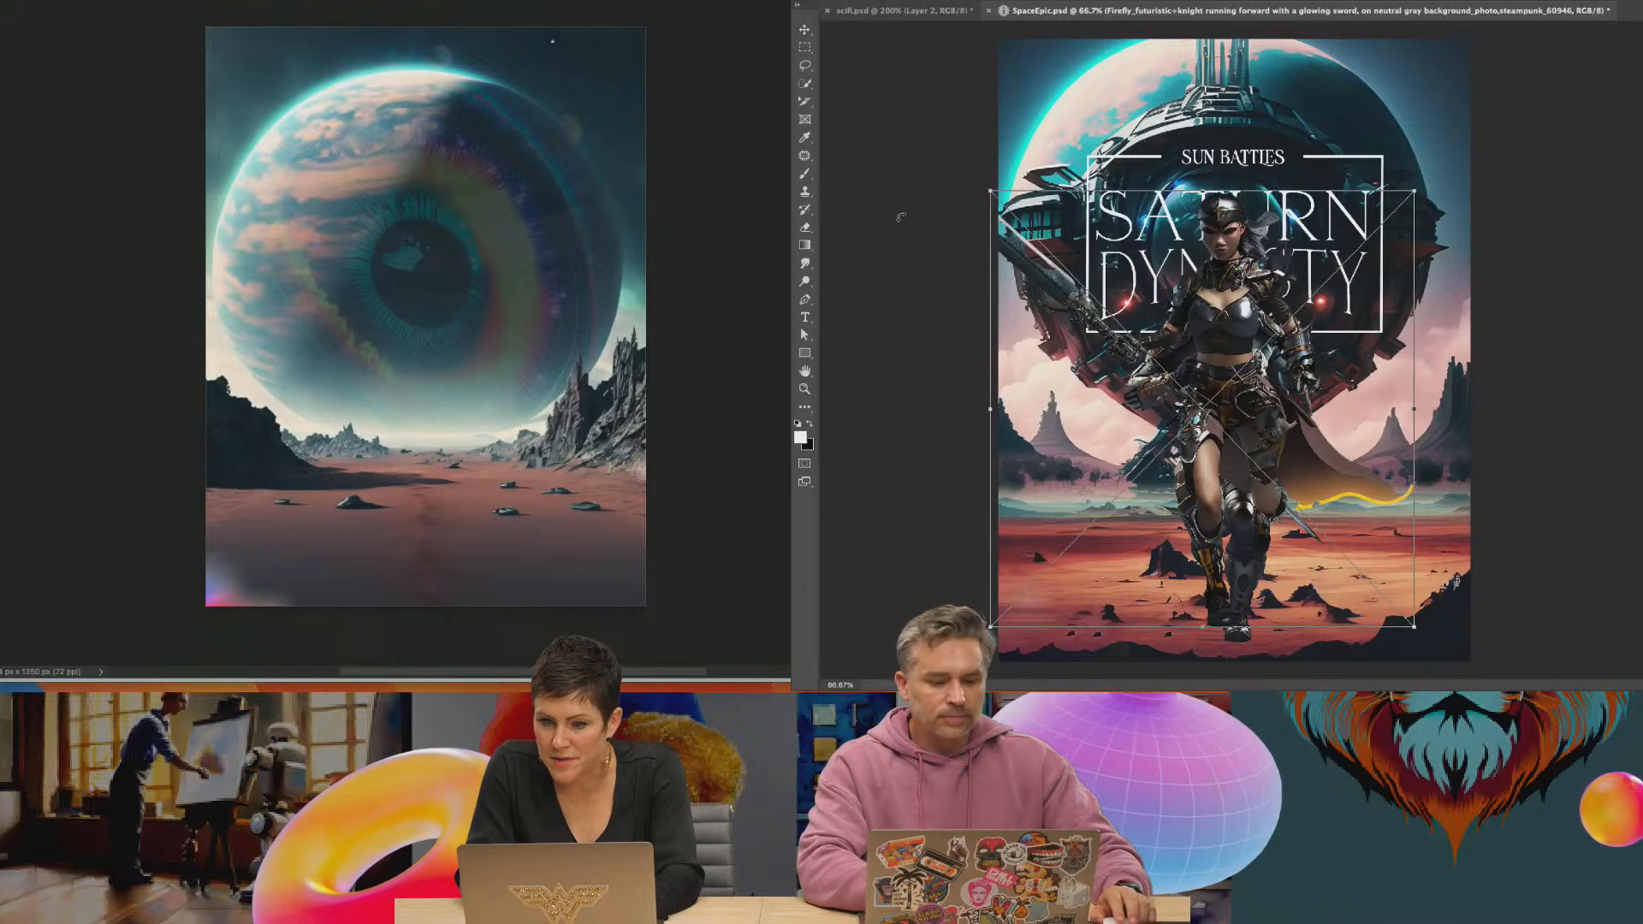
left_click_drag(990, 196, 1059, 265)
key("Return")
mouse_move(1198, 403)
left_mouse_down()
mouse_move(1155, 378)
mouse_move(1182, 400)
left_mouse_up()
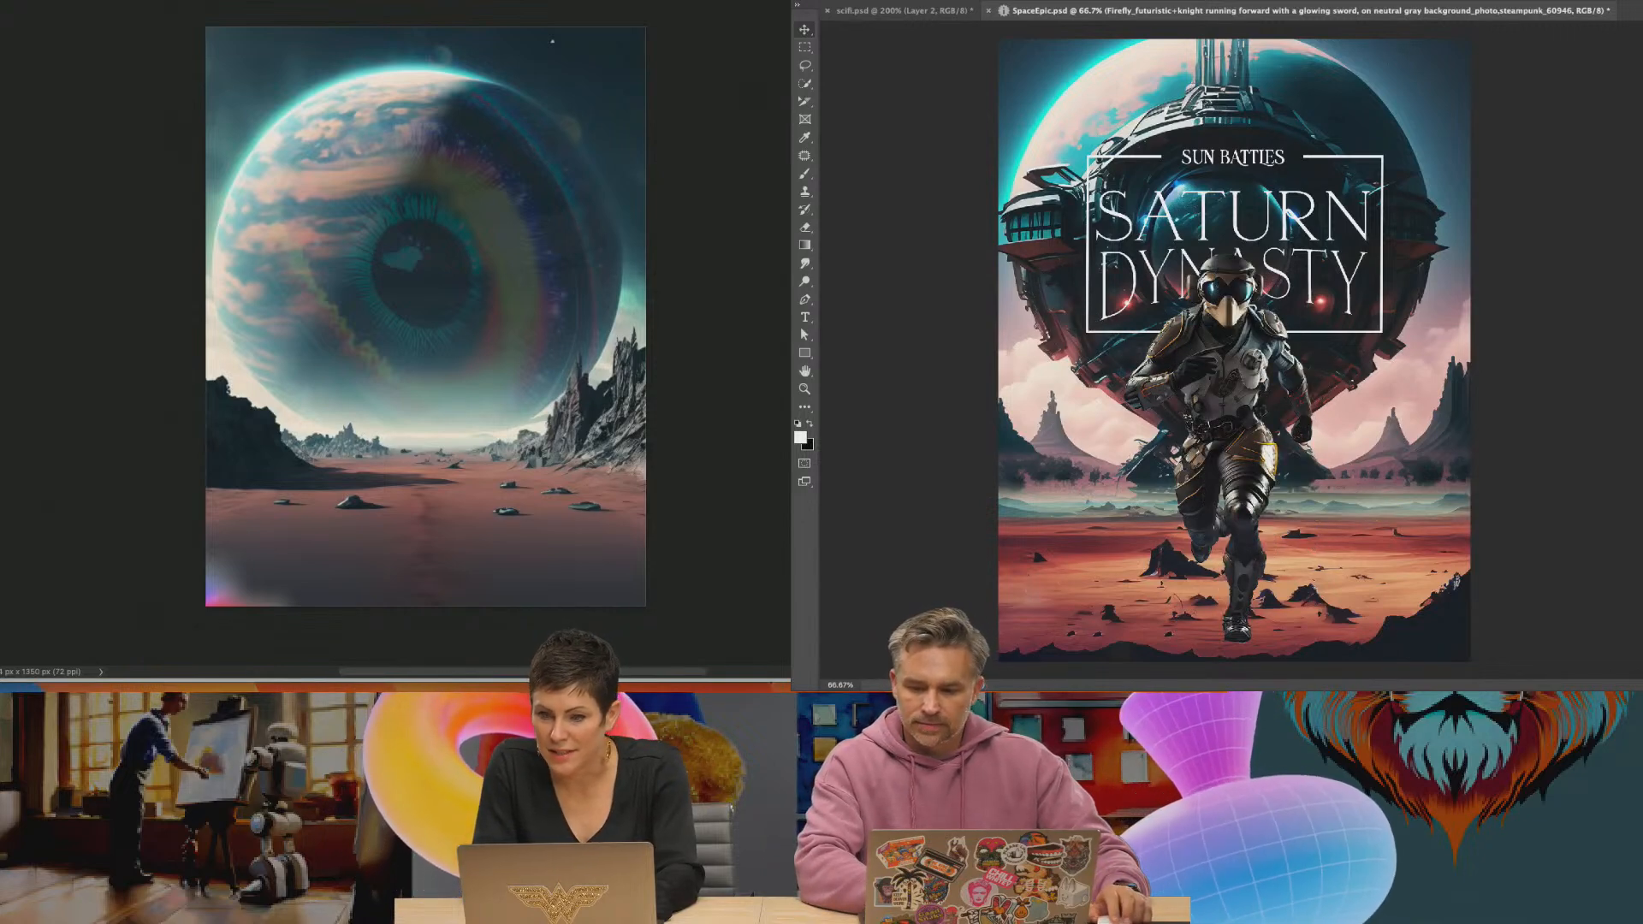
Place the silver-haired knight with the glowing sword from the Downloads folder onto the Saturn Dynasty poster
left_click(823, 673)
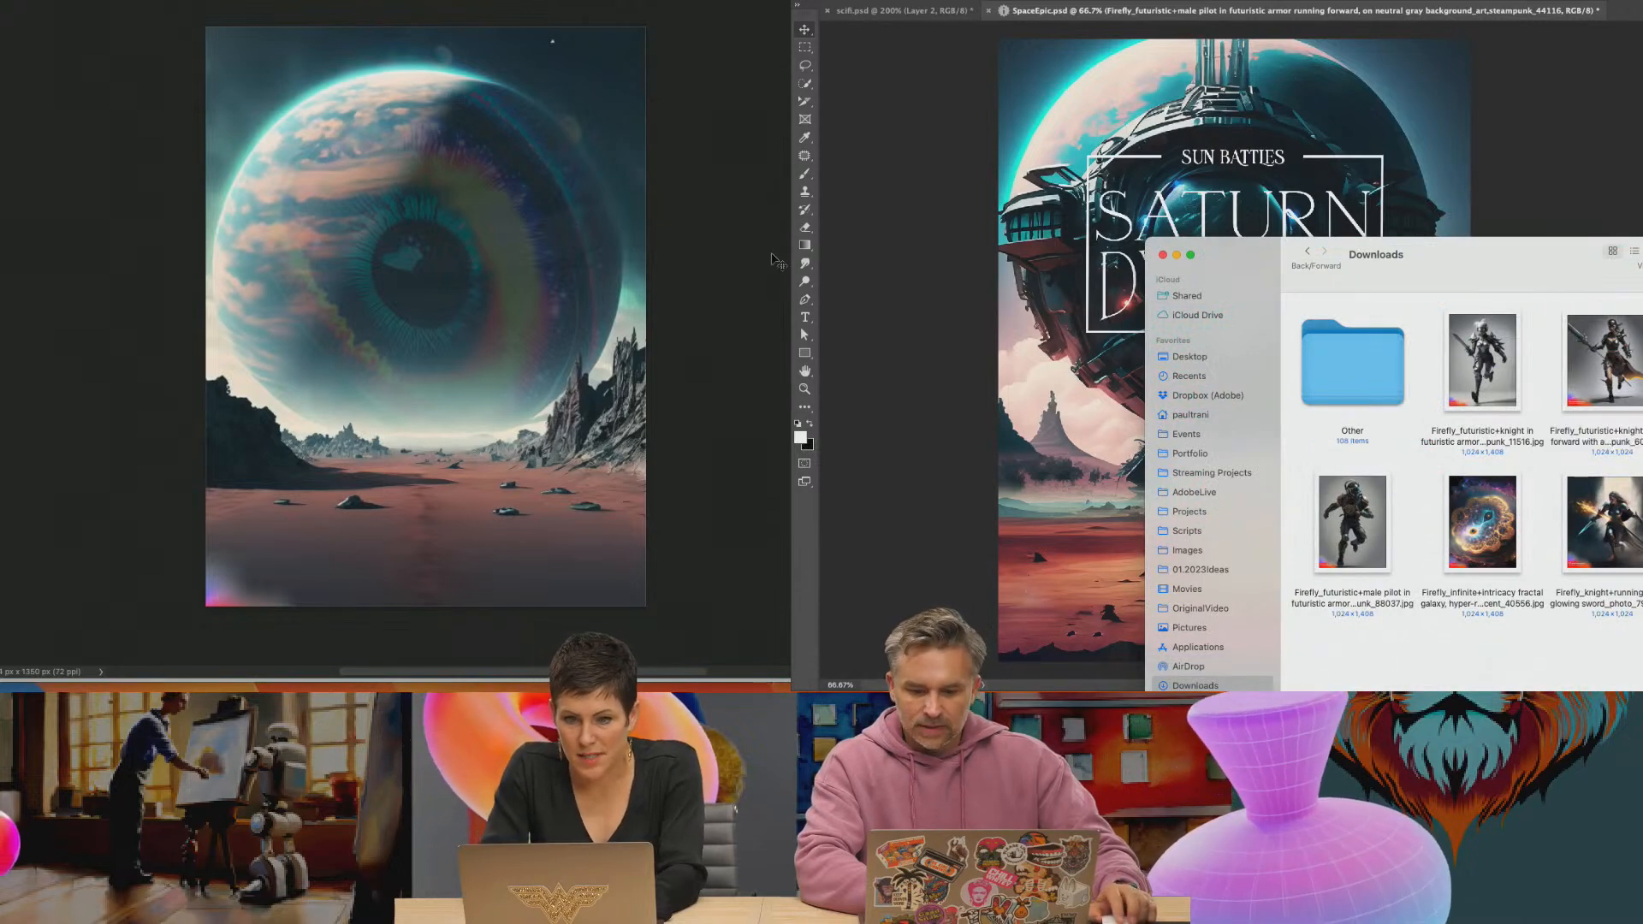
left_click(1640, 373)
left_click(1357, 484)
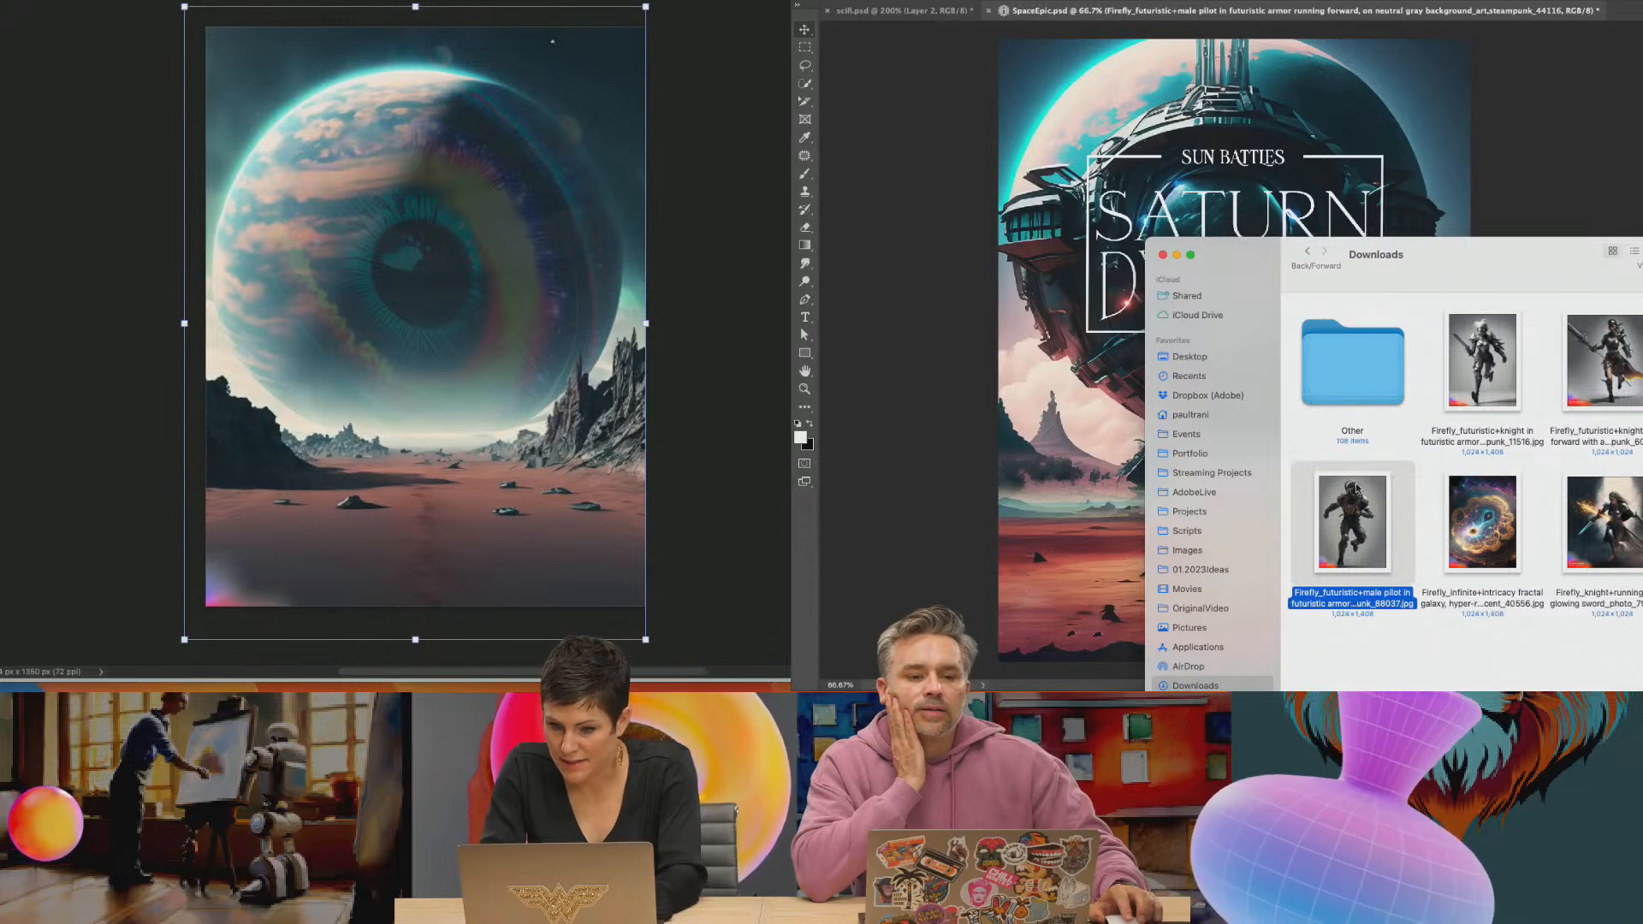
left_click(1640, 522)
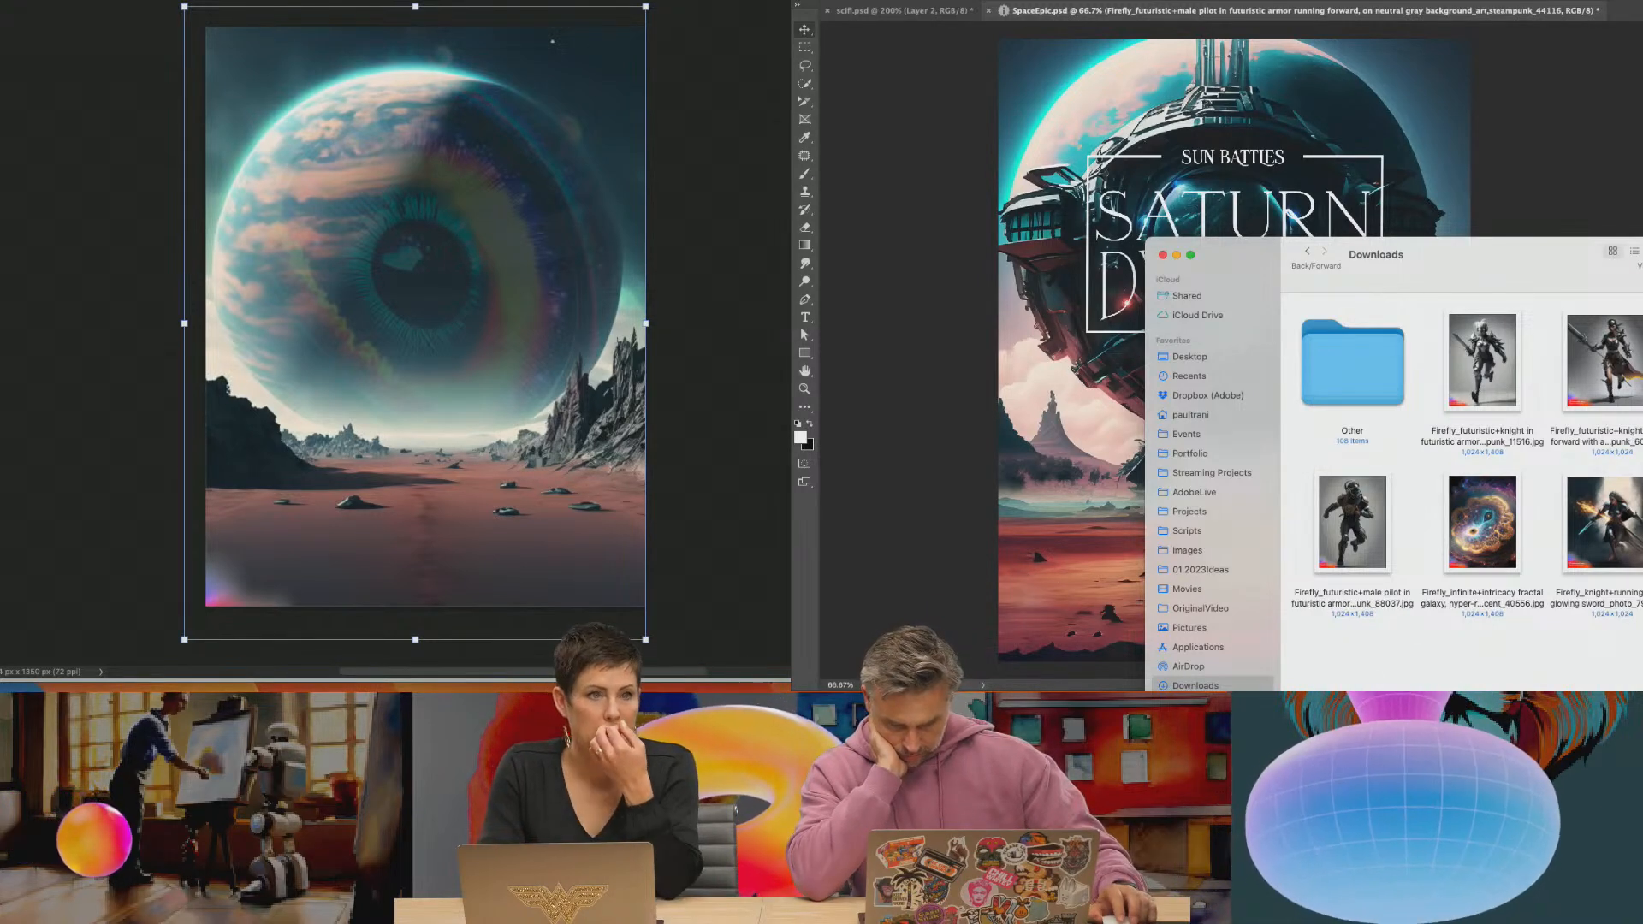
left_click(1469, 363)
left_click_drag(1593, 365, 1422, 180)
key("Return")
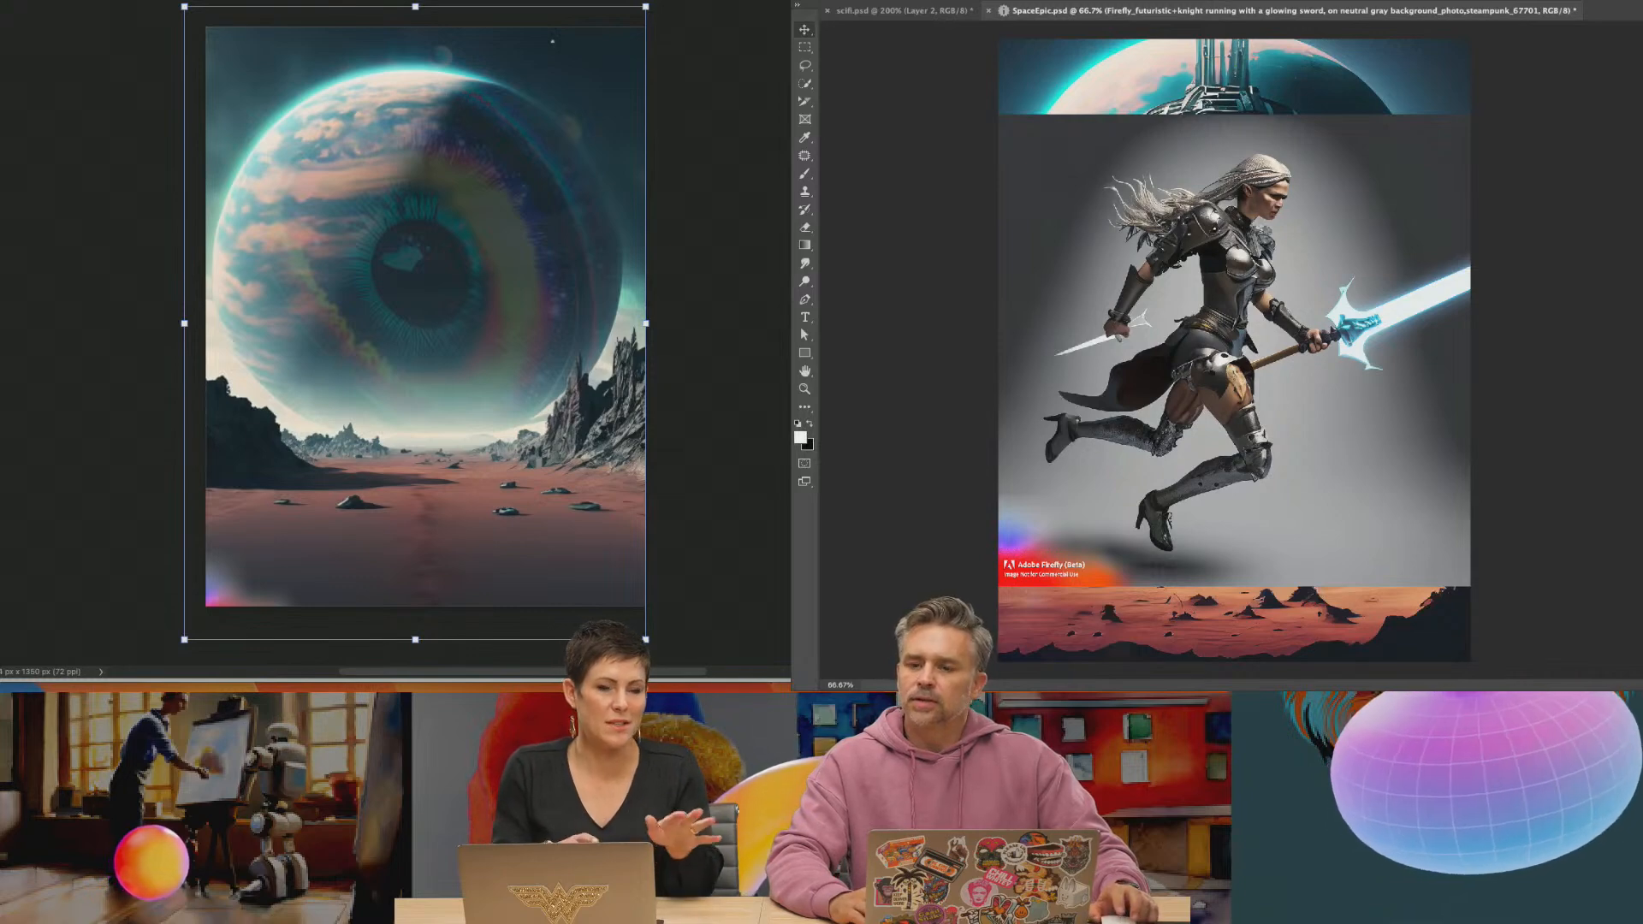
Mask out the silver-haired knight's gray background, move the figure down and to the right over the desert, and adjust its size
left_click_drag(1179, 248, 1238, 325)
key("ctrl+t")
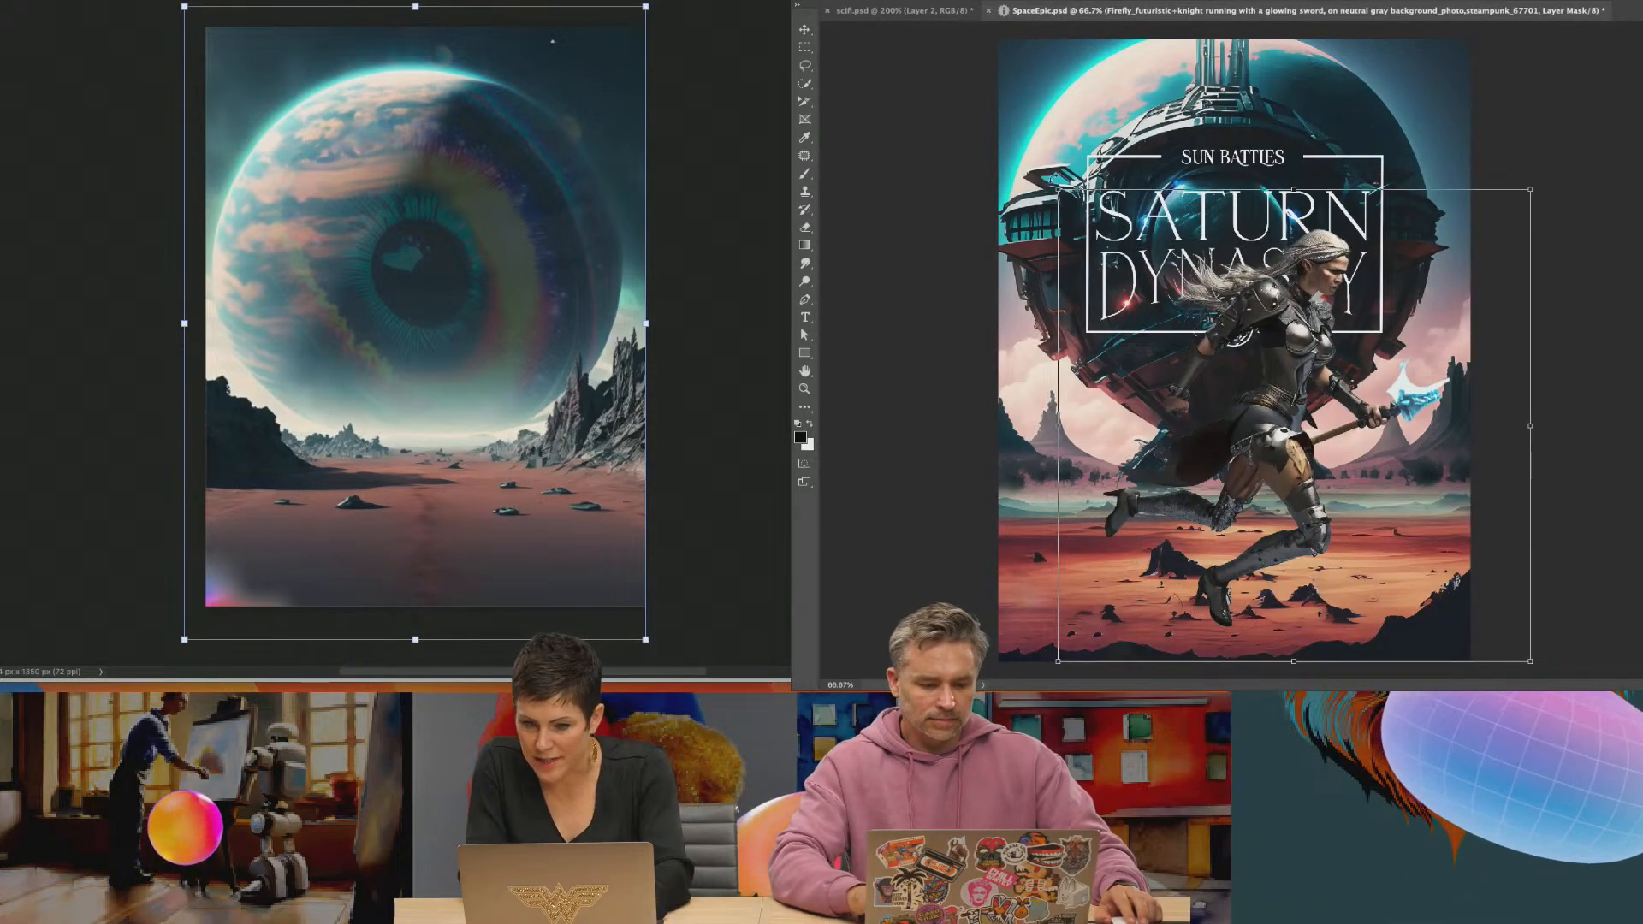
mouse_move(1058, 188)
left_mouse_down()
mouse_move(1266, 396)
mouse_move(1048, 181)
left_mouse_up()
key("Return")
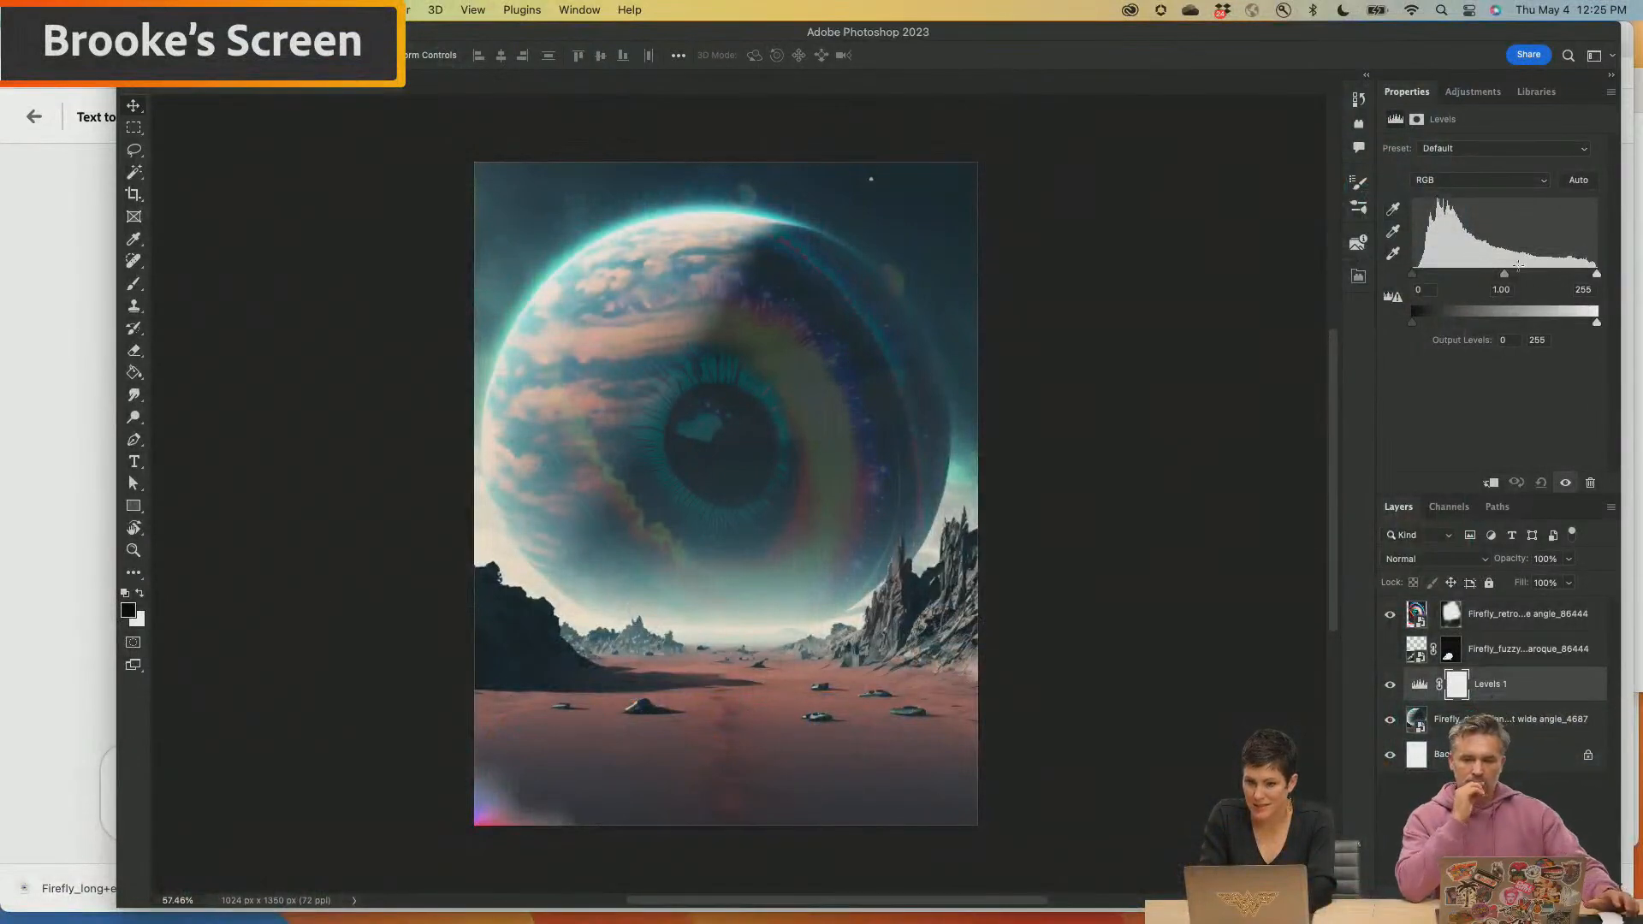
Darken the planet landscape behind the eye in the eye poster using Levels, with shadows at 18 and midtones at 0.83
left_click_drag(1592, 276, 1628, 278)
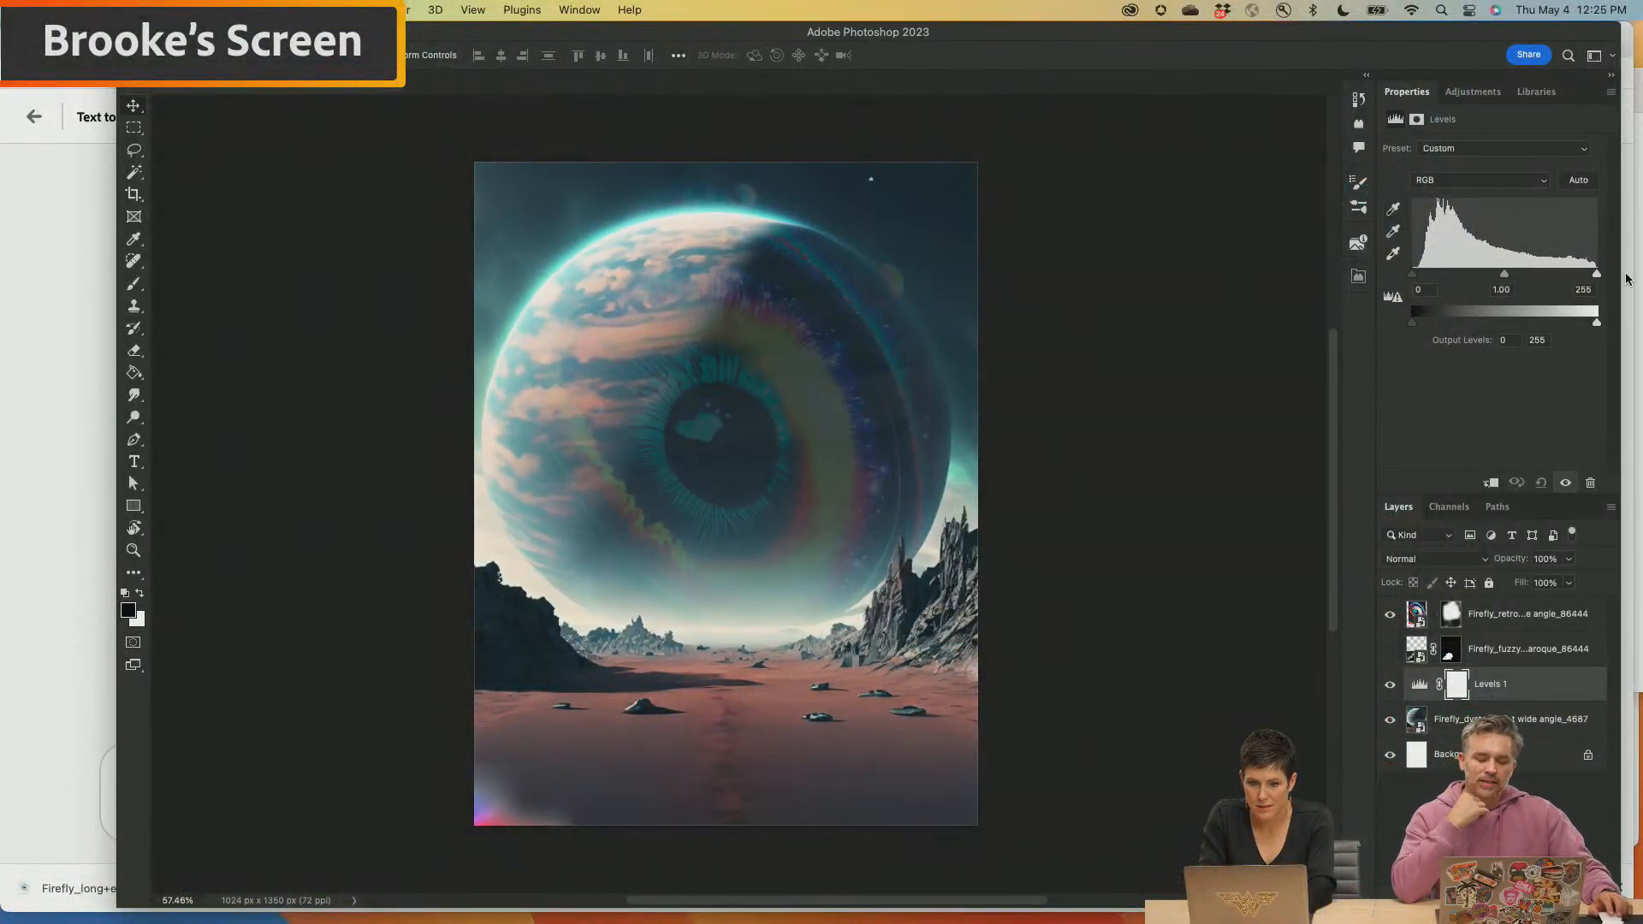
left_click_drag(1412, 275, 1522, 281)
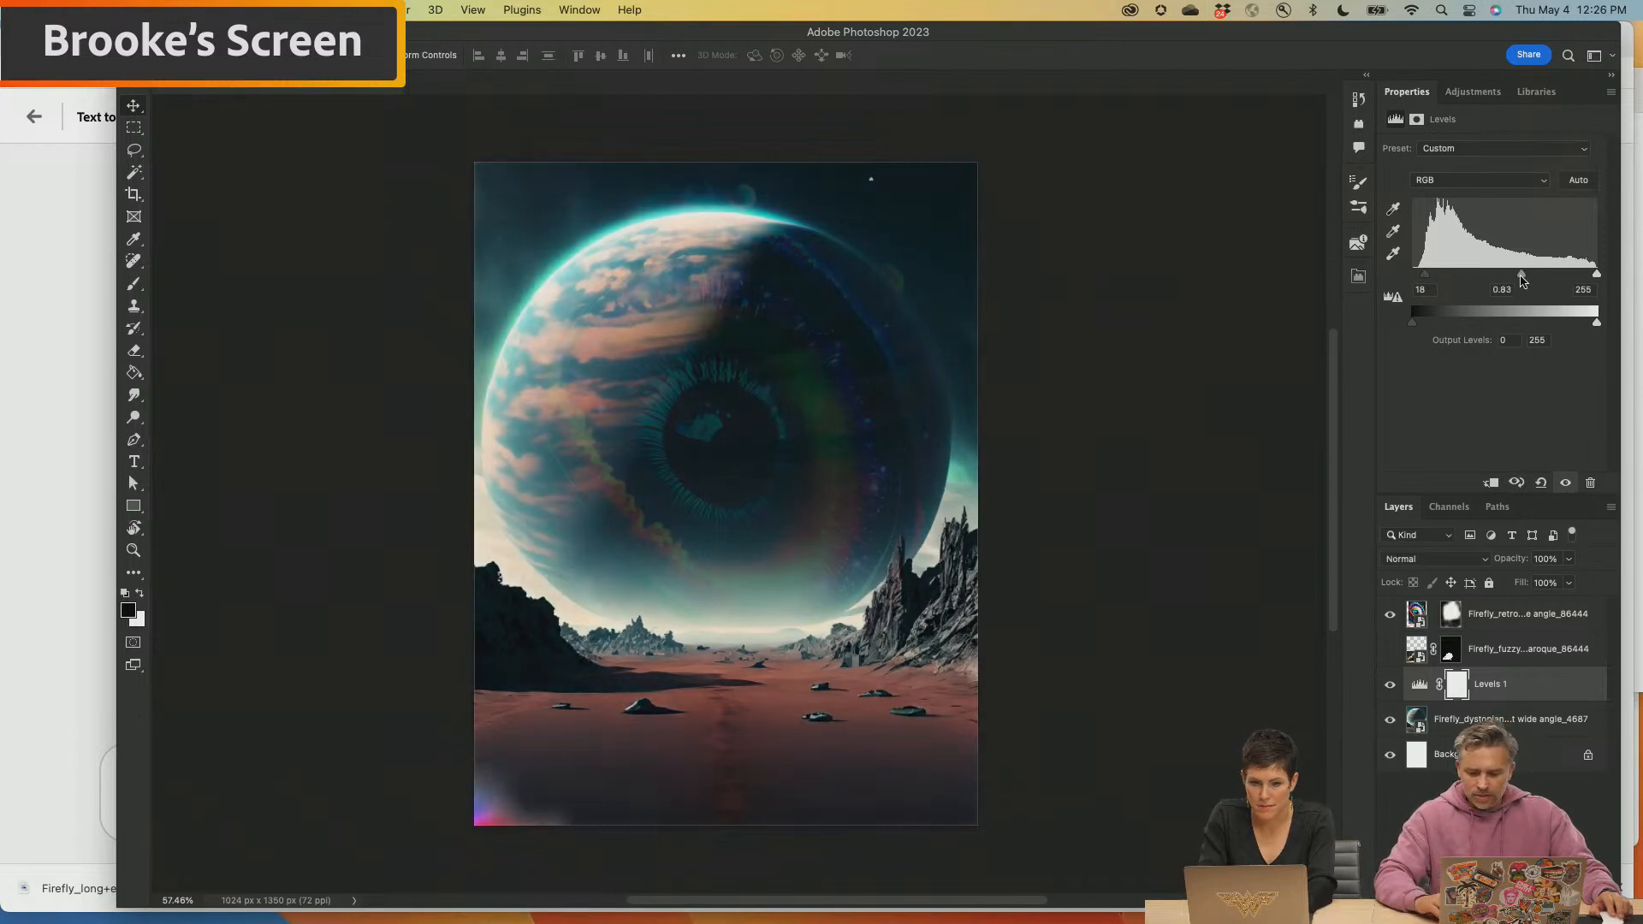
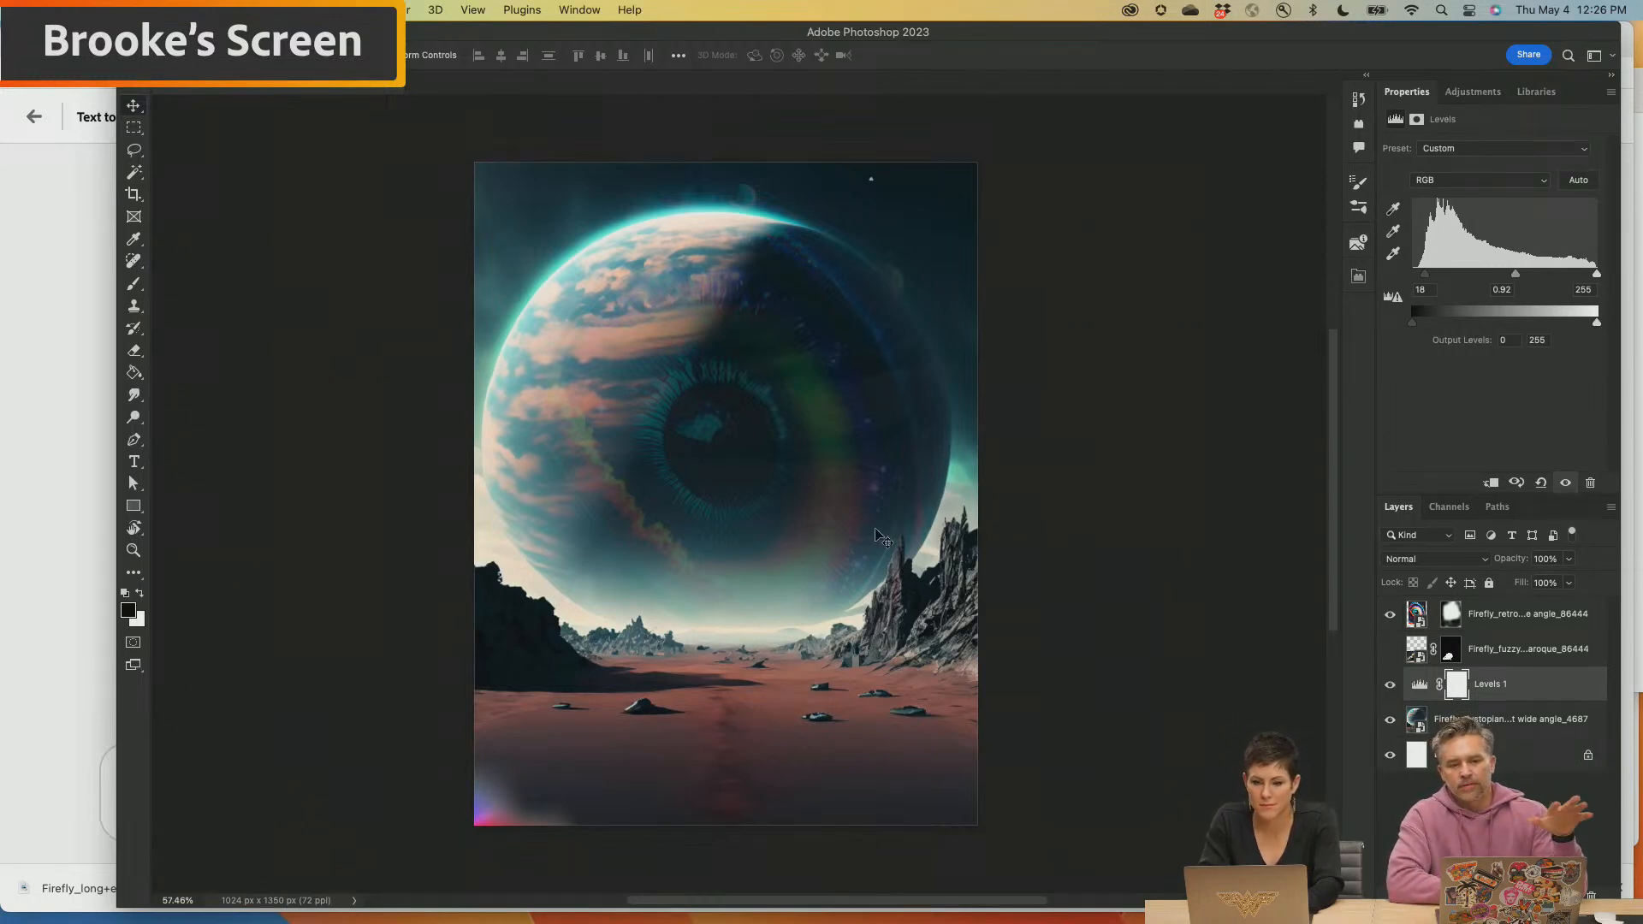
Switch to Firefly in the browser, leave the long-eared creature results and browse the gallery of example images and prompts
left_click(1141, 587)
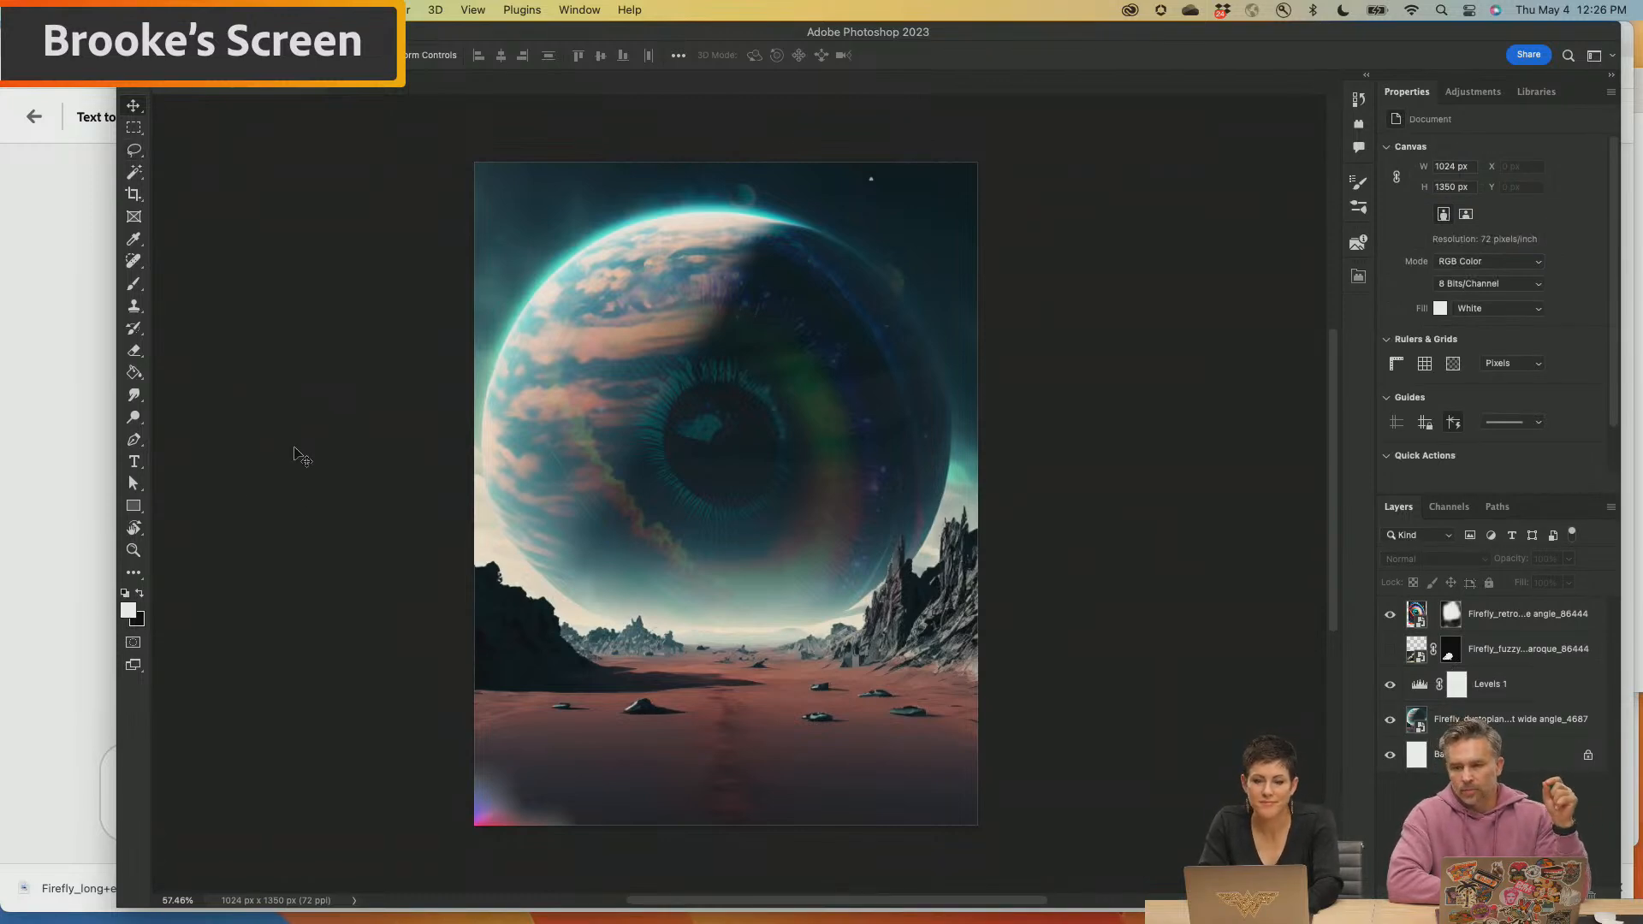
mouse_move(751, 899)
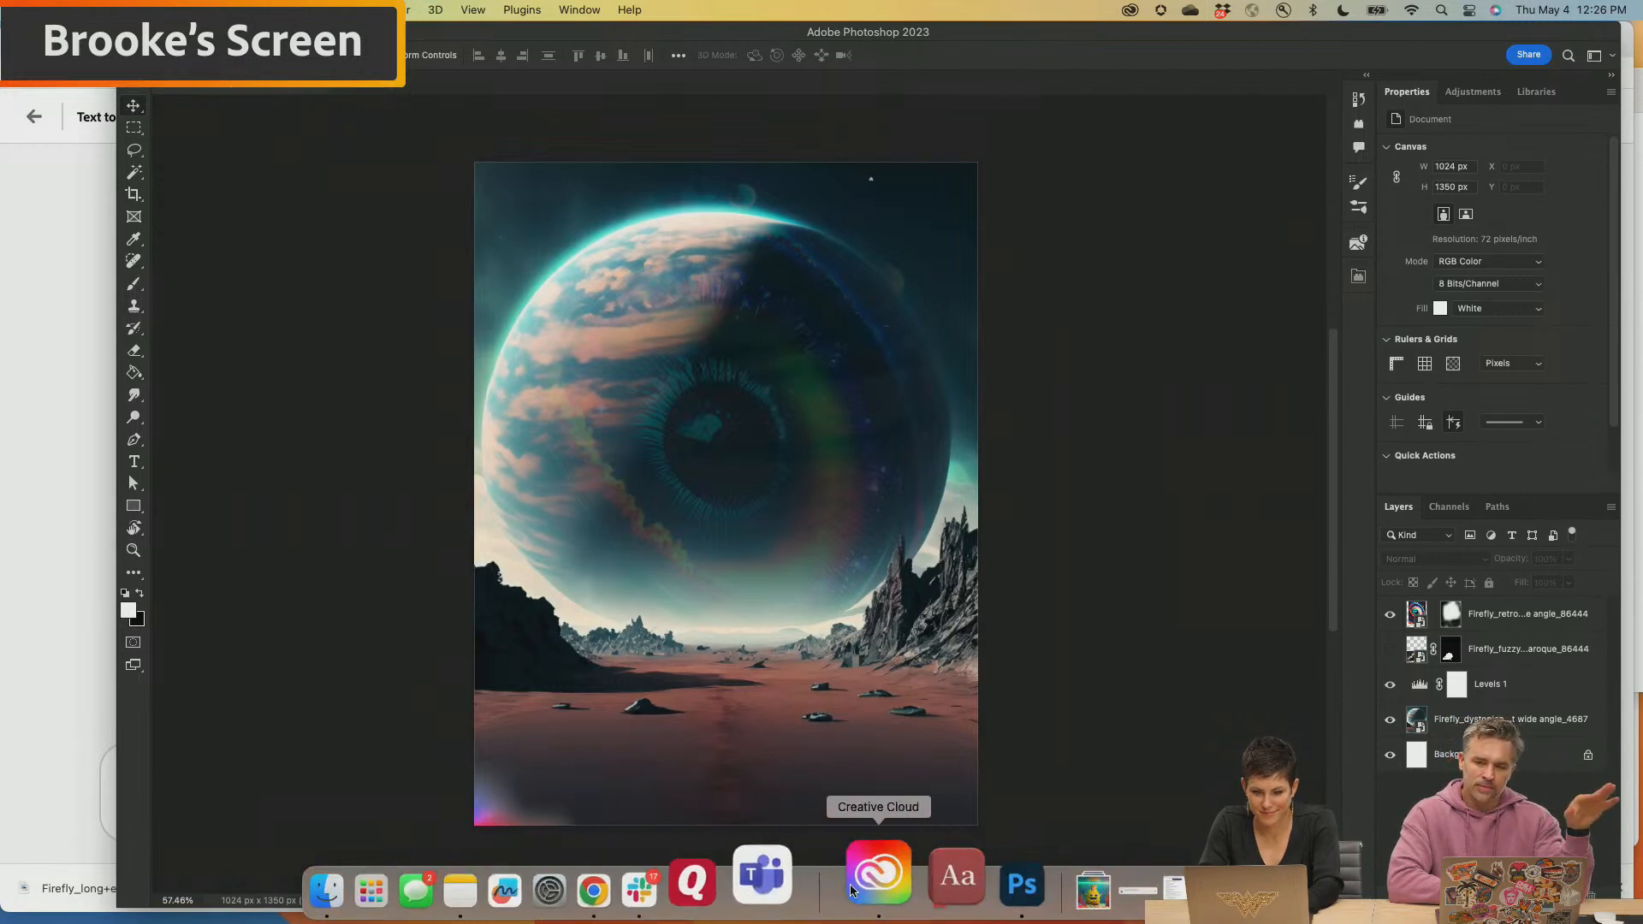
left_click(666, 877)
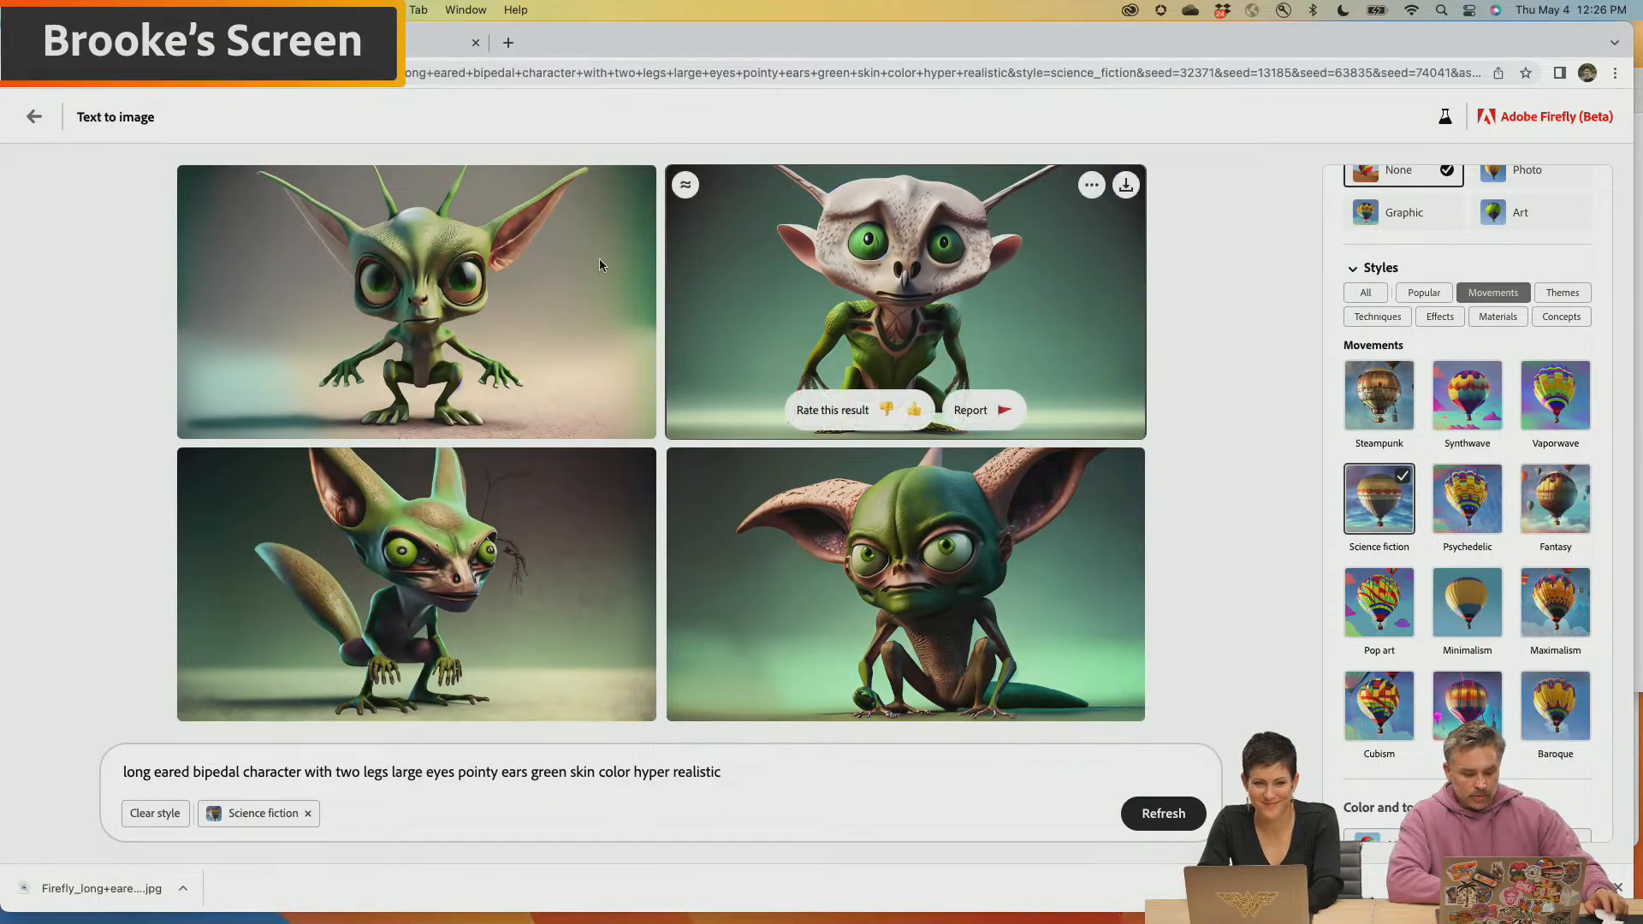
left_click(32, 118)
mouse_move(516, 385)
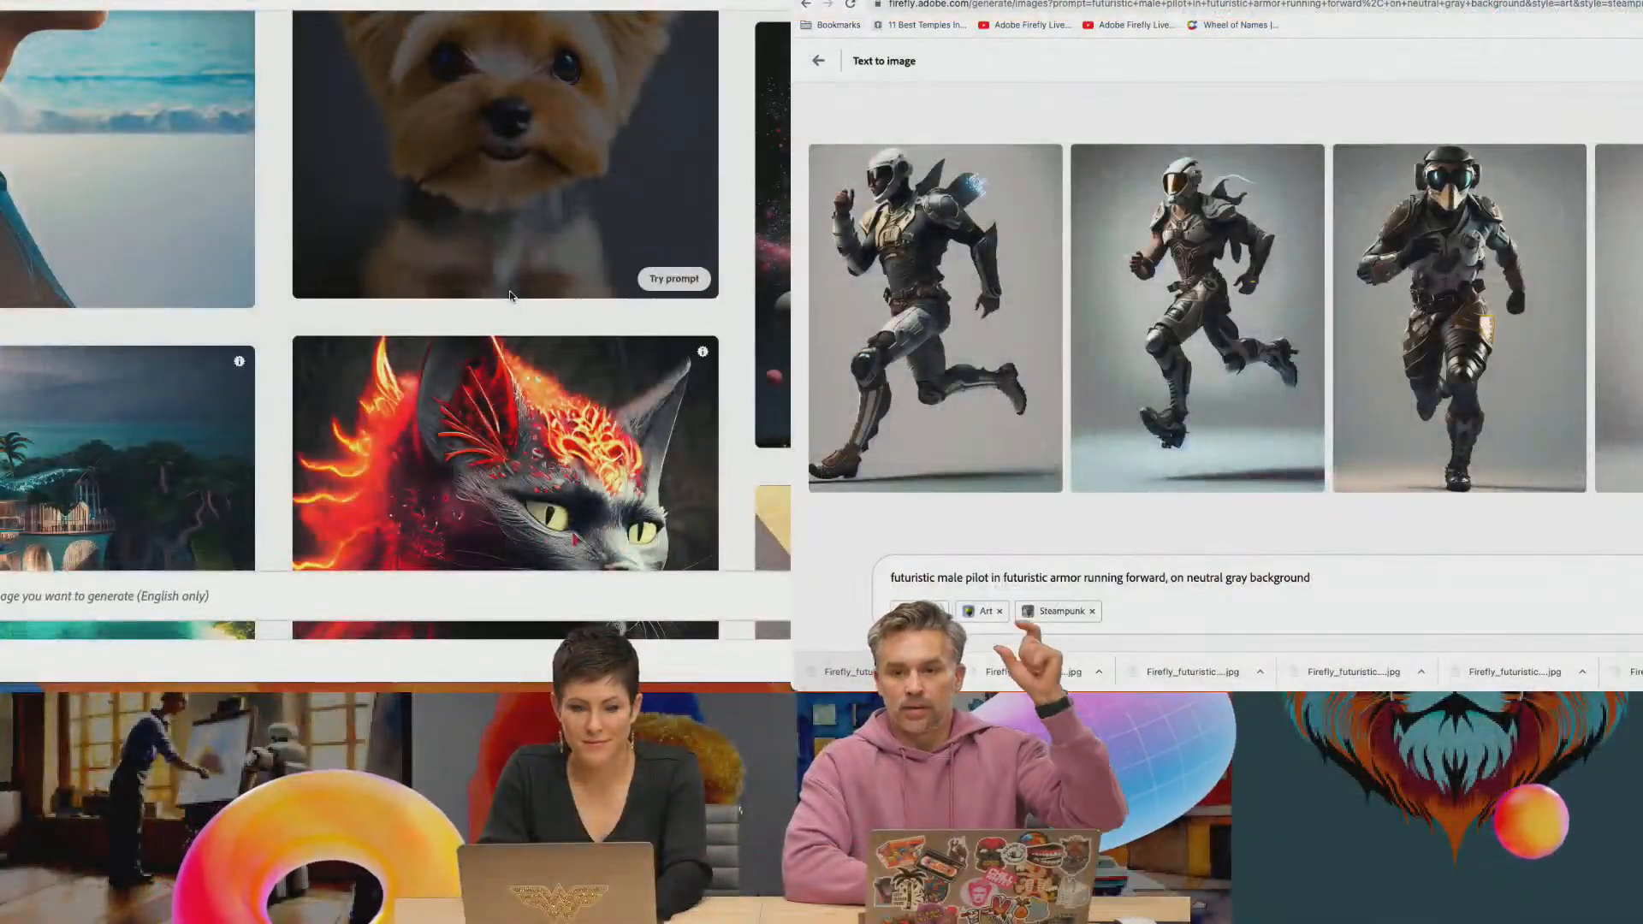
scroll(672, 335, "down", 3)
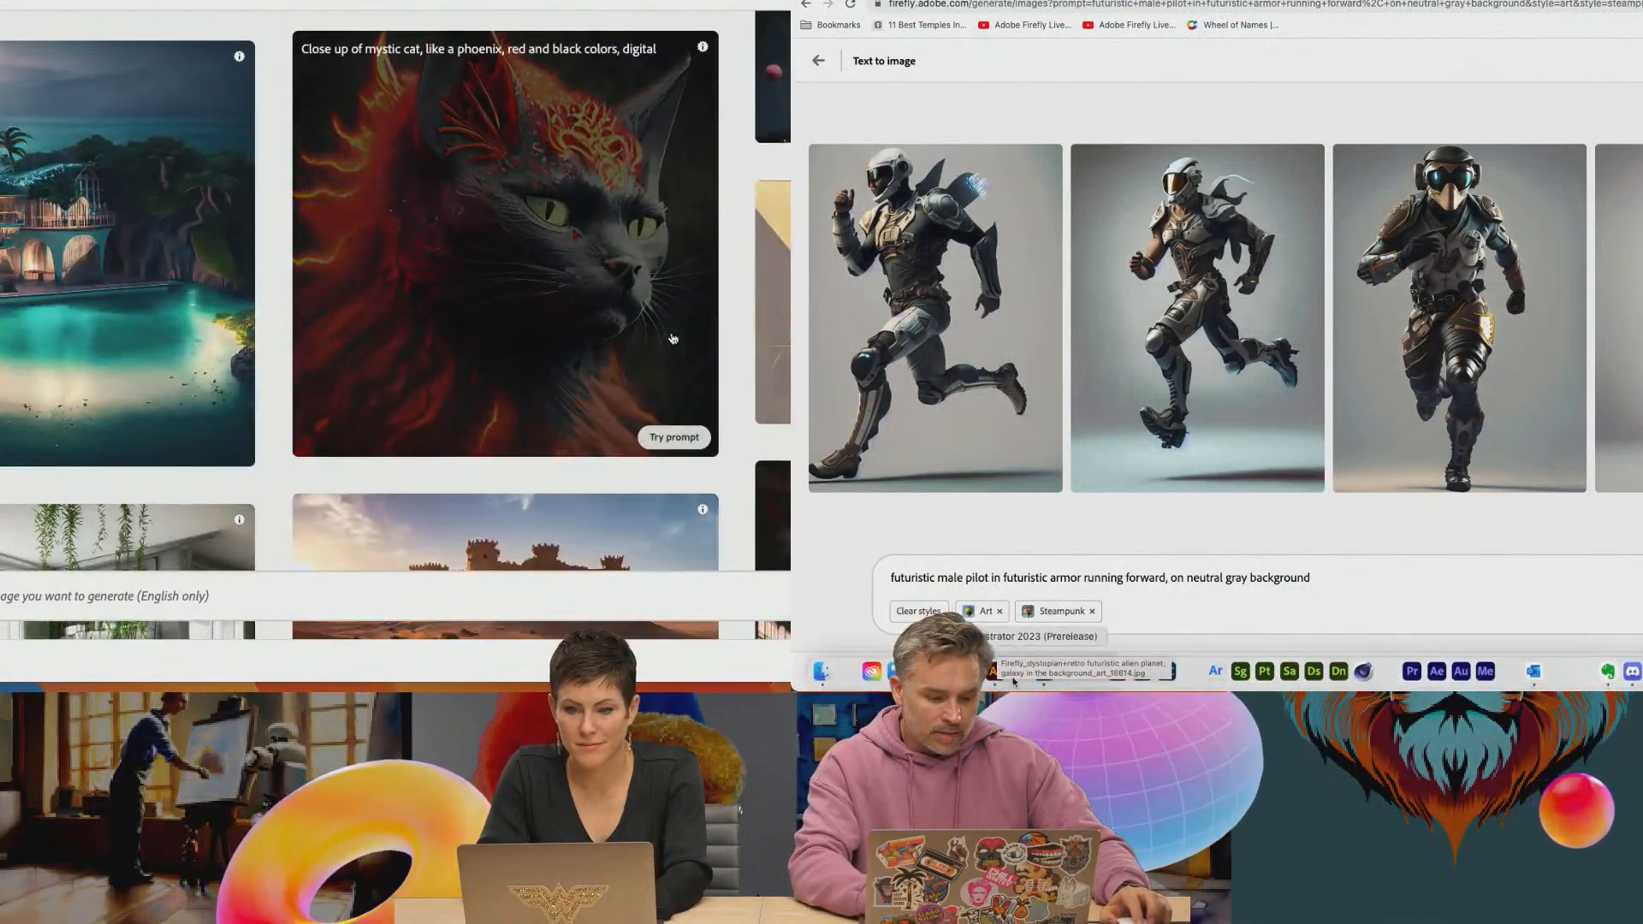
scroll(672, 339, "down", 10)
scroll(673, 337, "down", 10)
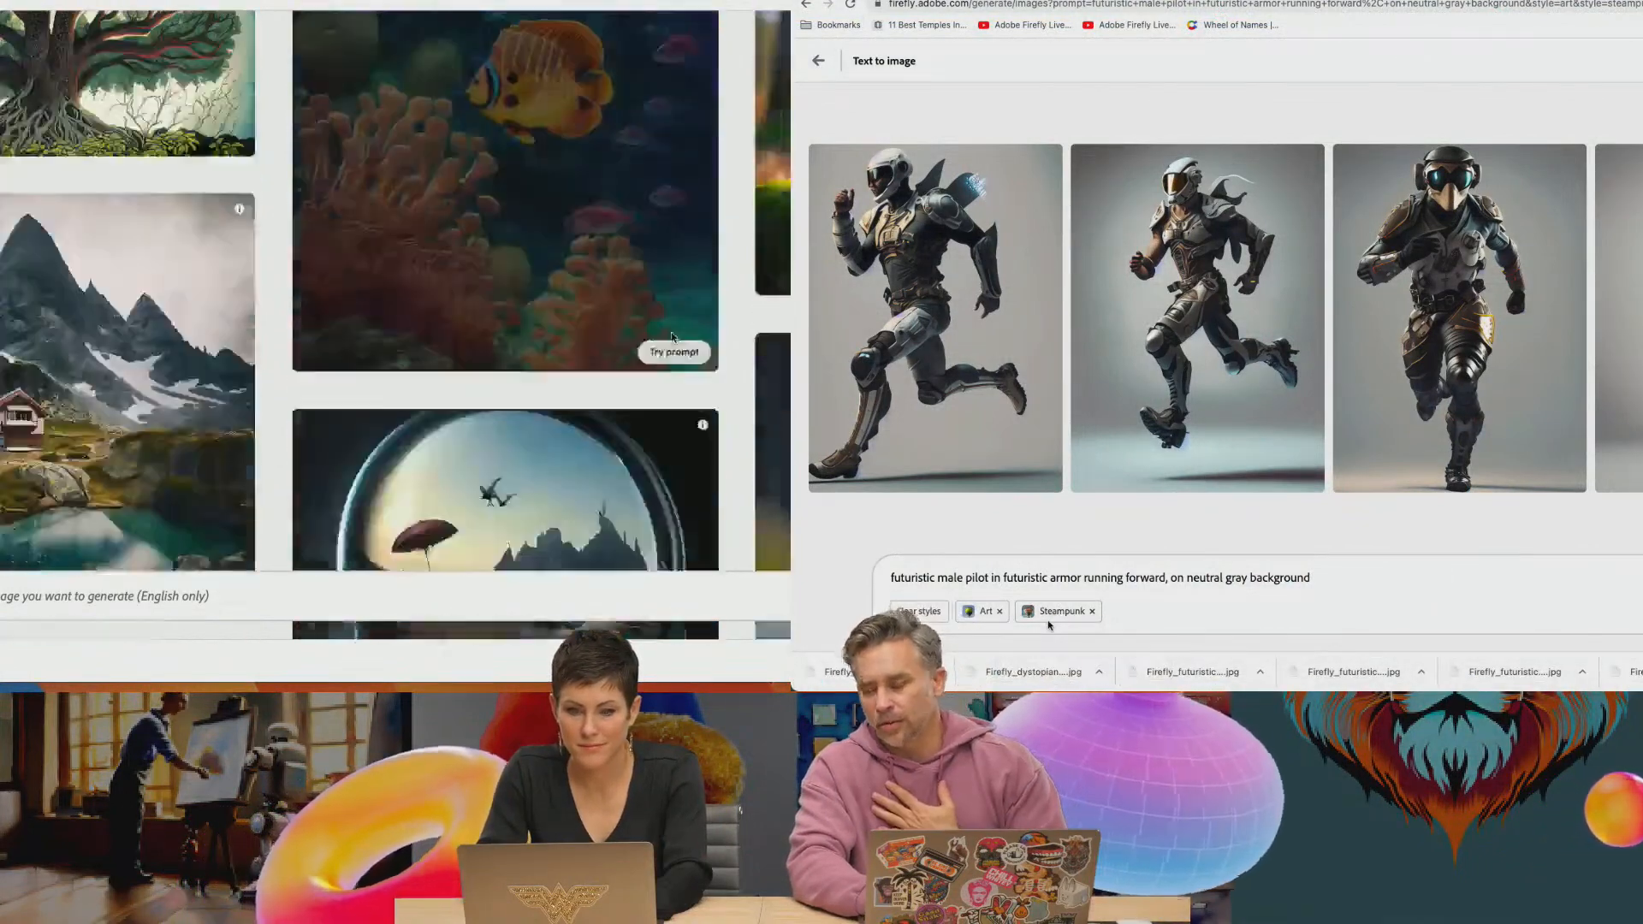
scroll(672, 337, "down", 10)
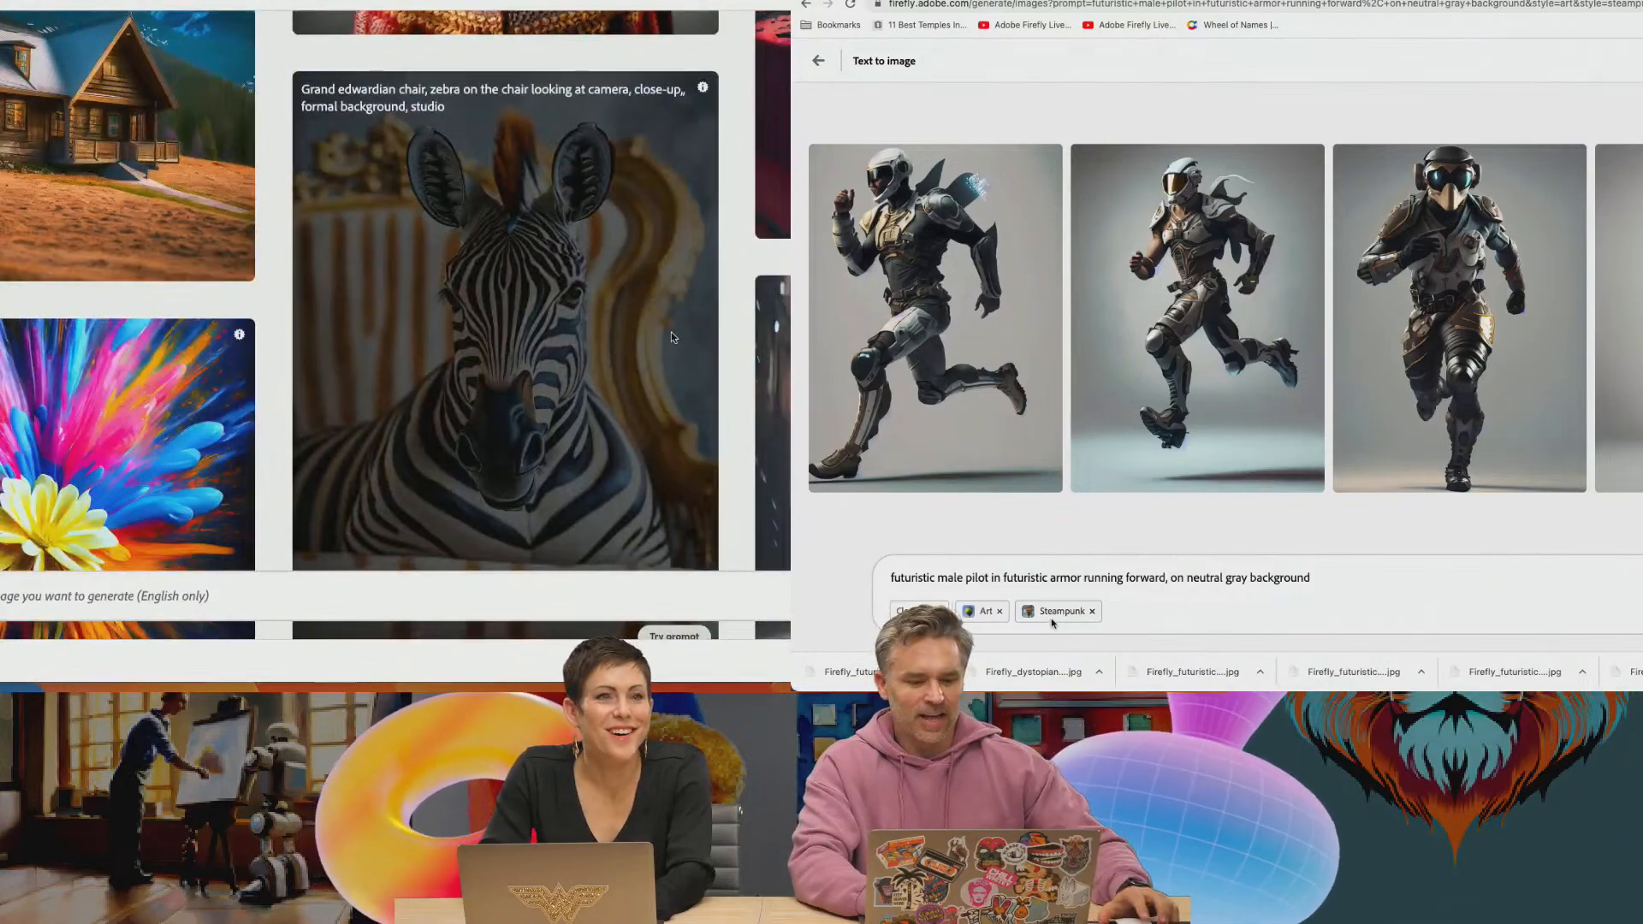
left_click(935, 579)
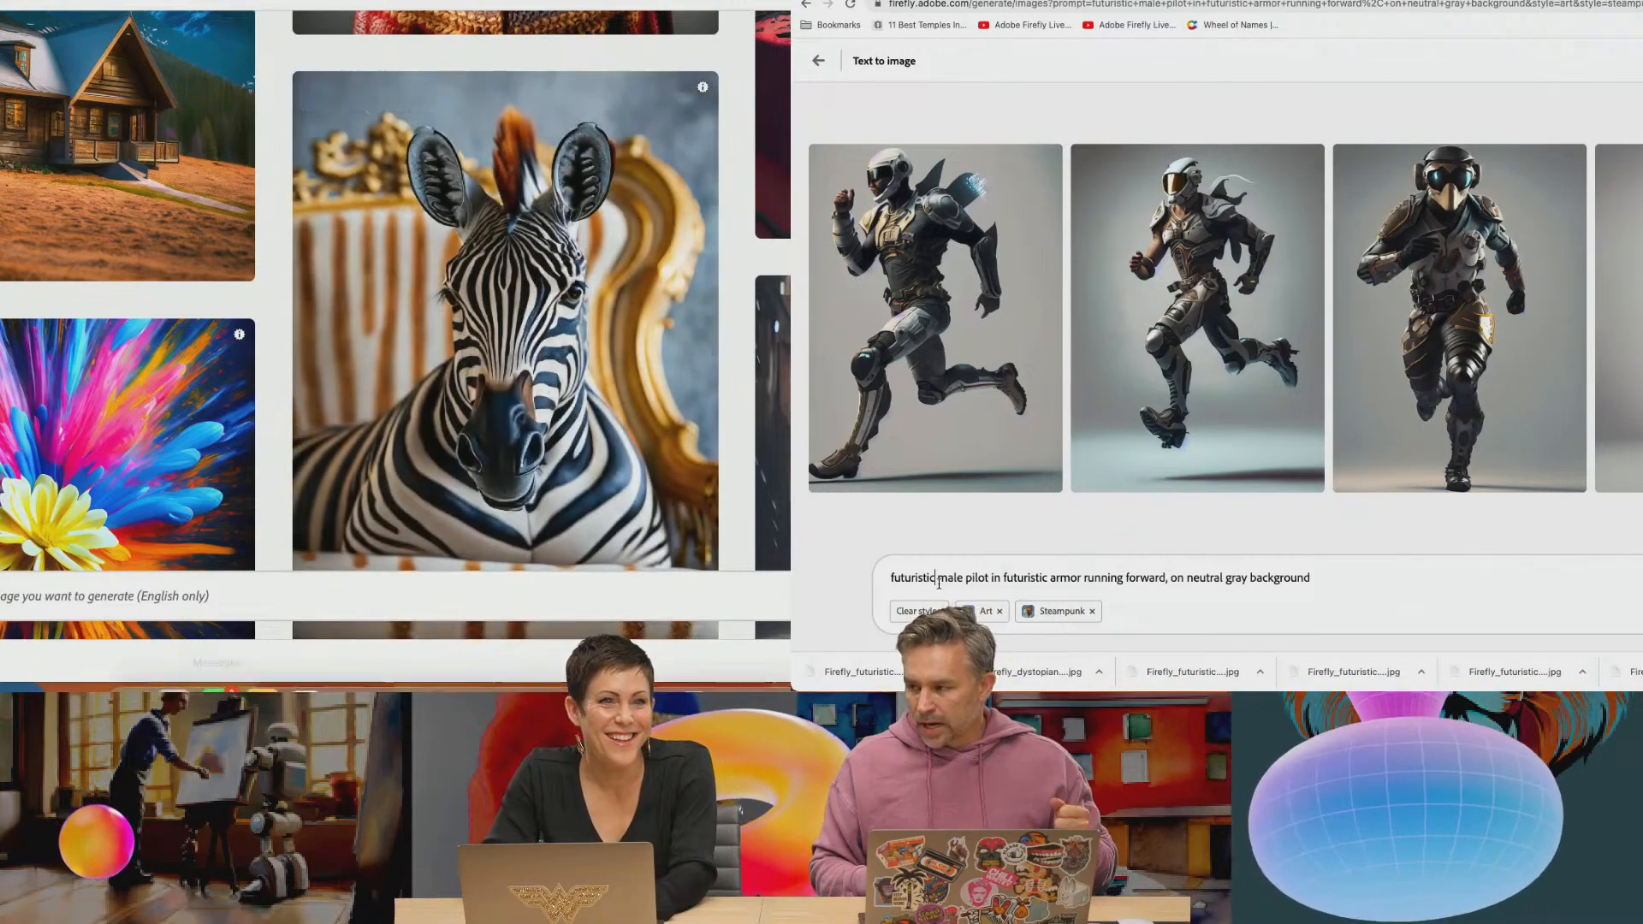
mouse_move(202, 652)
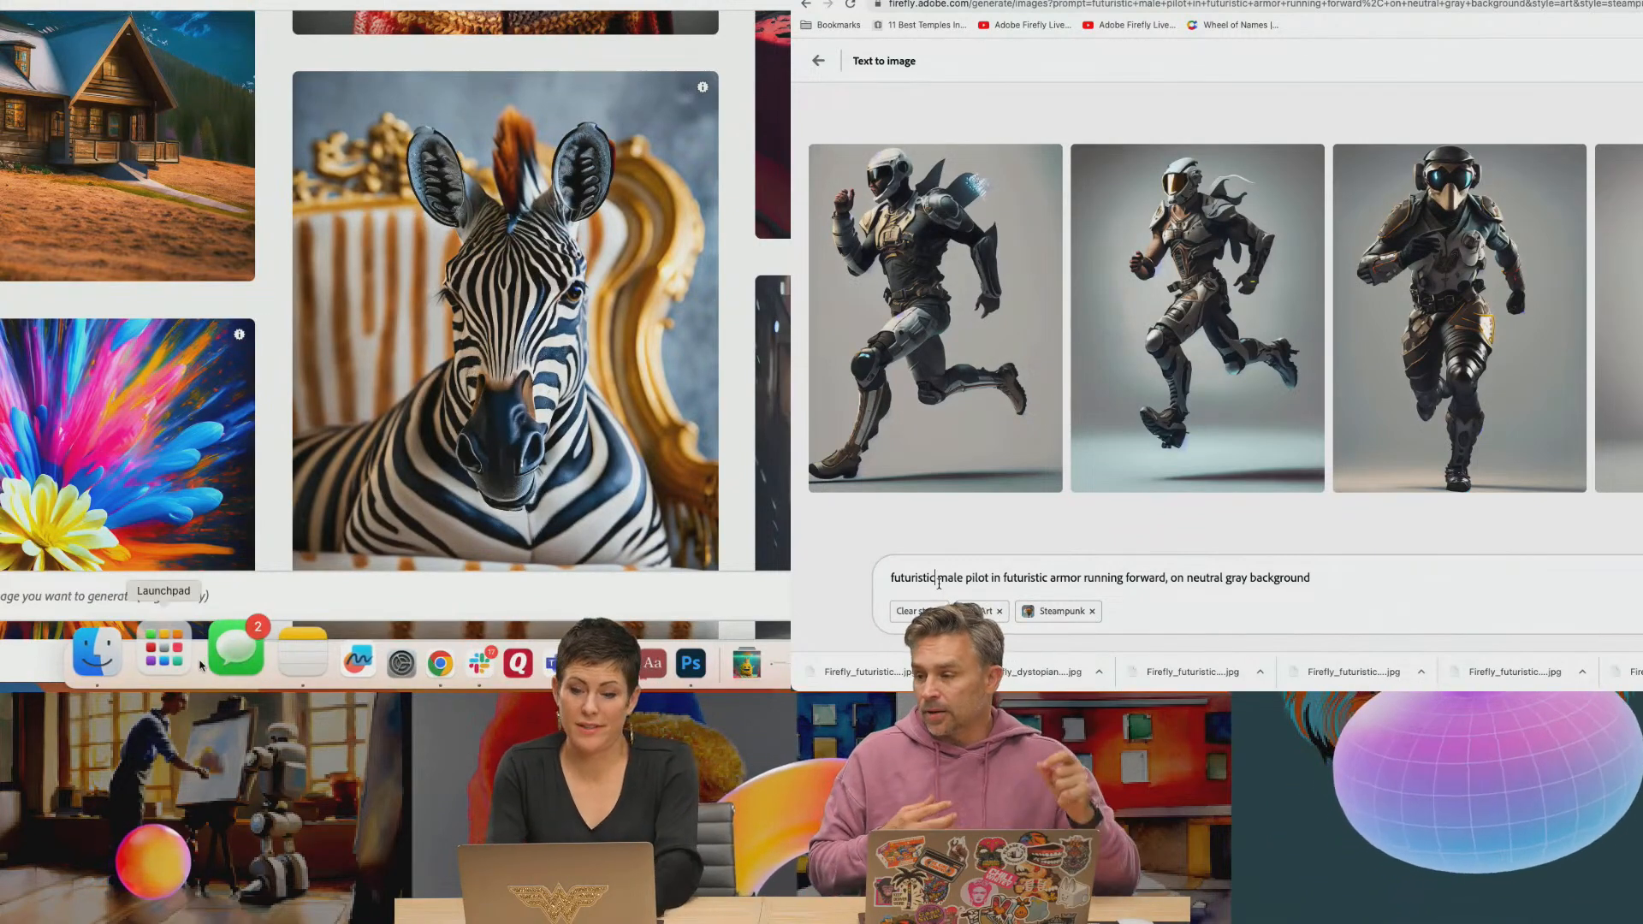
mouse_move(329, 376)
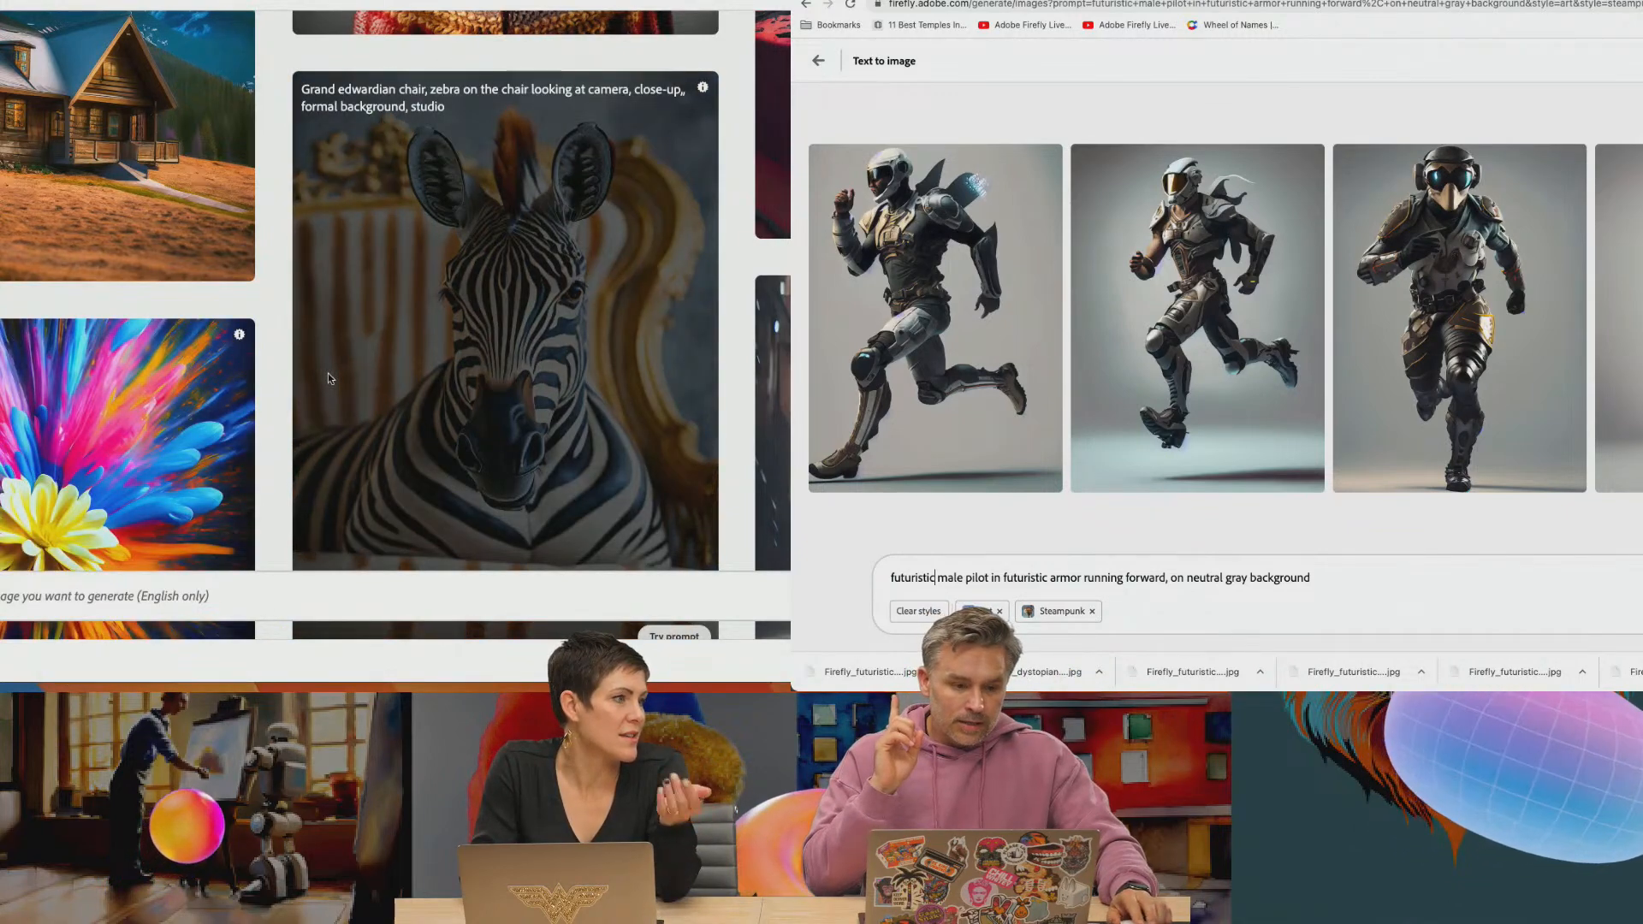
Switch to the Saturn Dynasty poster in Photoshop, preview its Content Credentials (Beta), examine the listed assets, and close the preview
key("super+Tab")
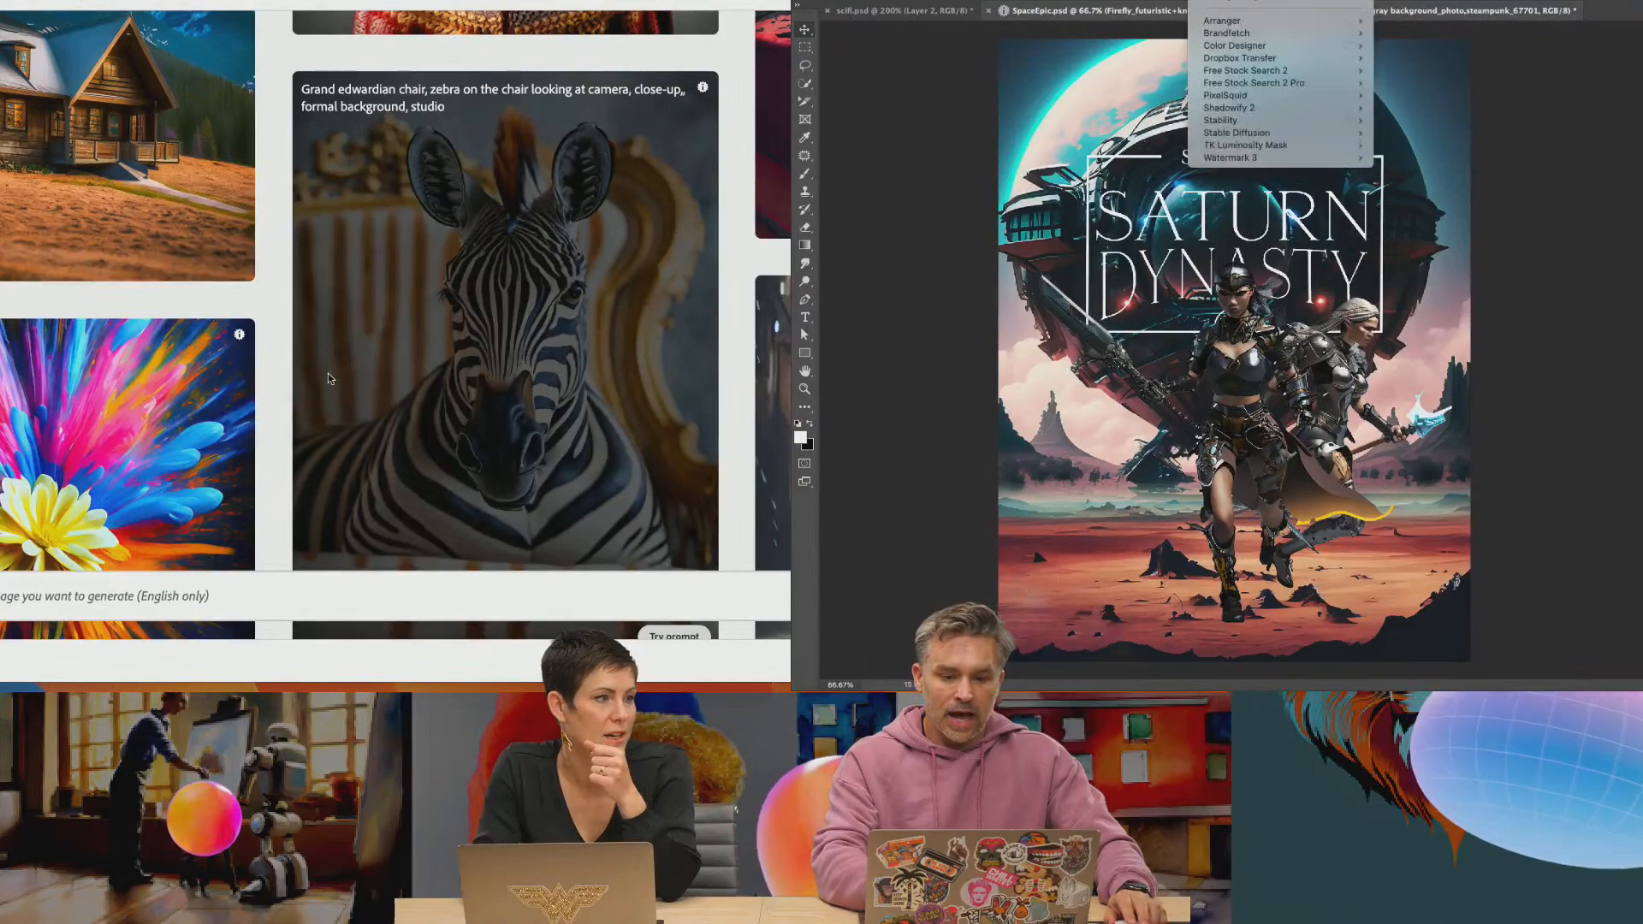
scroll(590, 355, "down", 3)
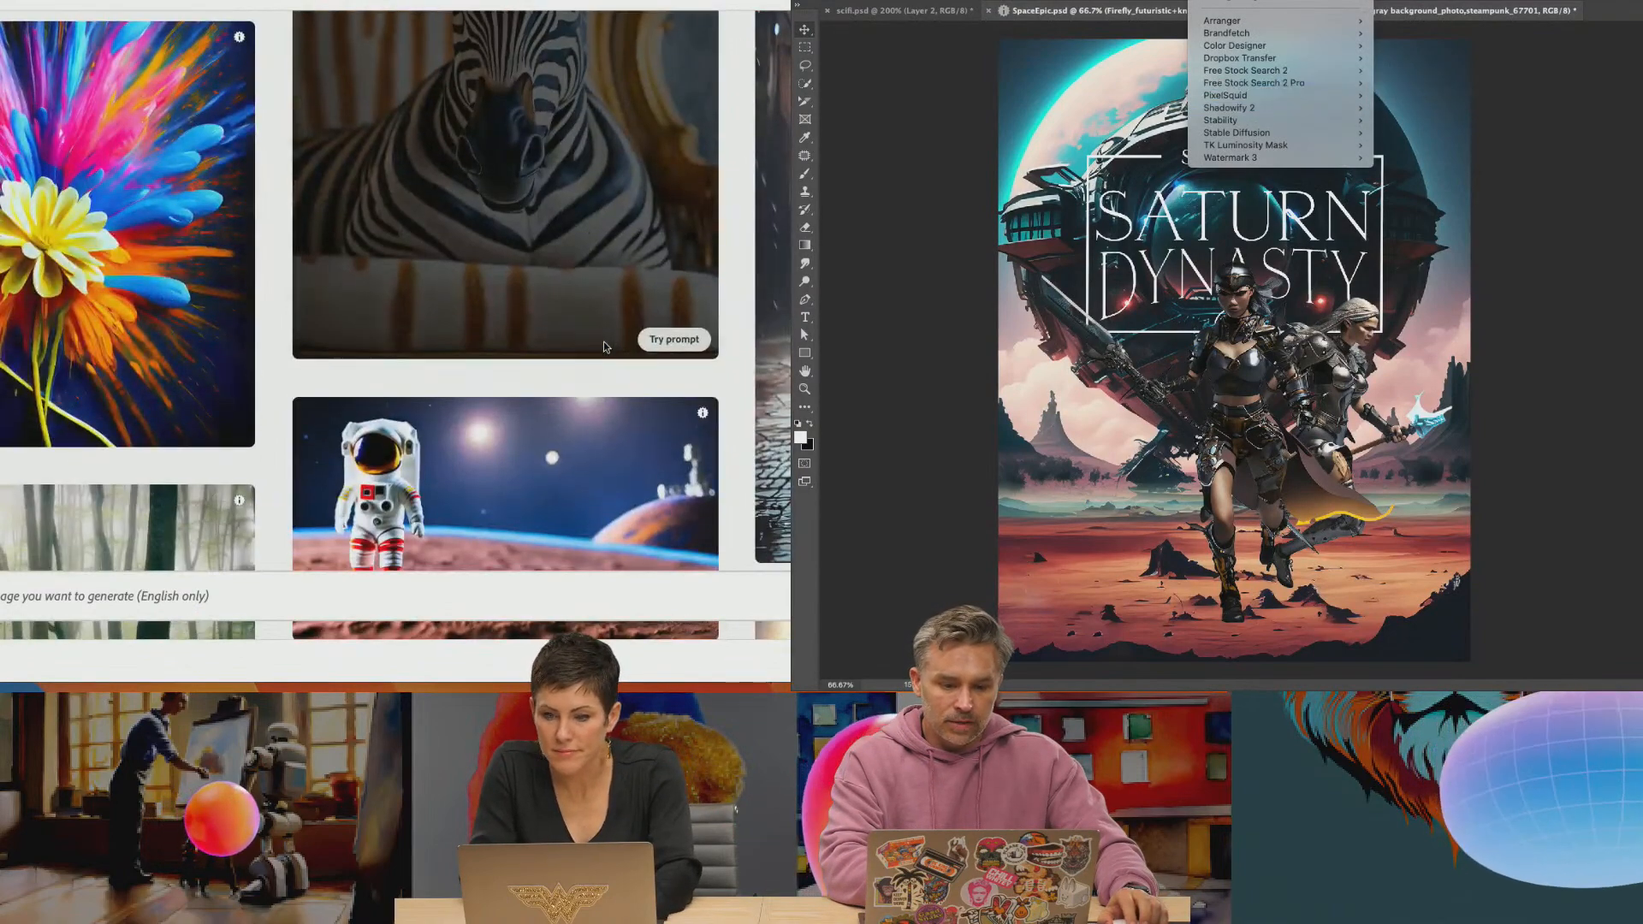
scroll(603, 344, "down", 4)
scroll(604, 343, "down", 4)
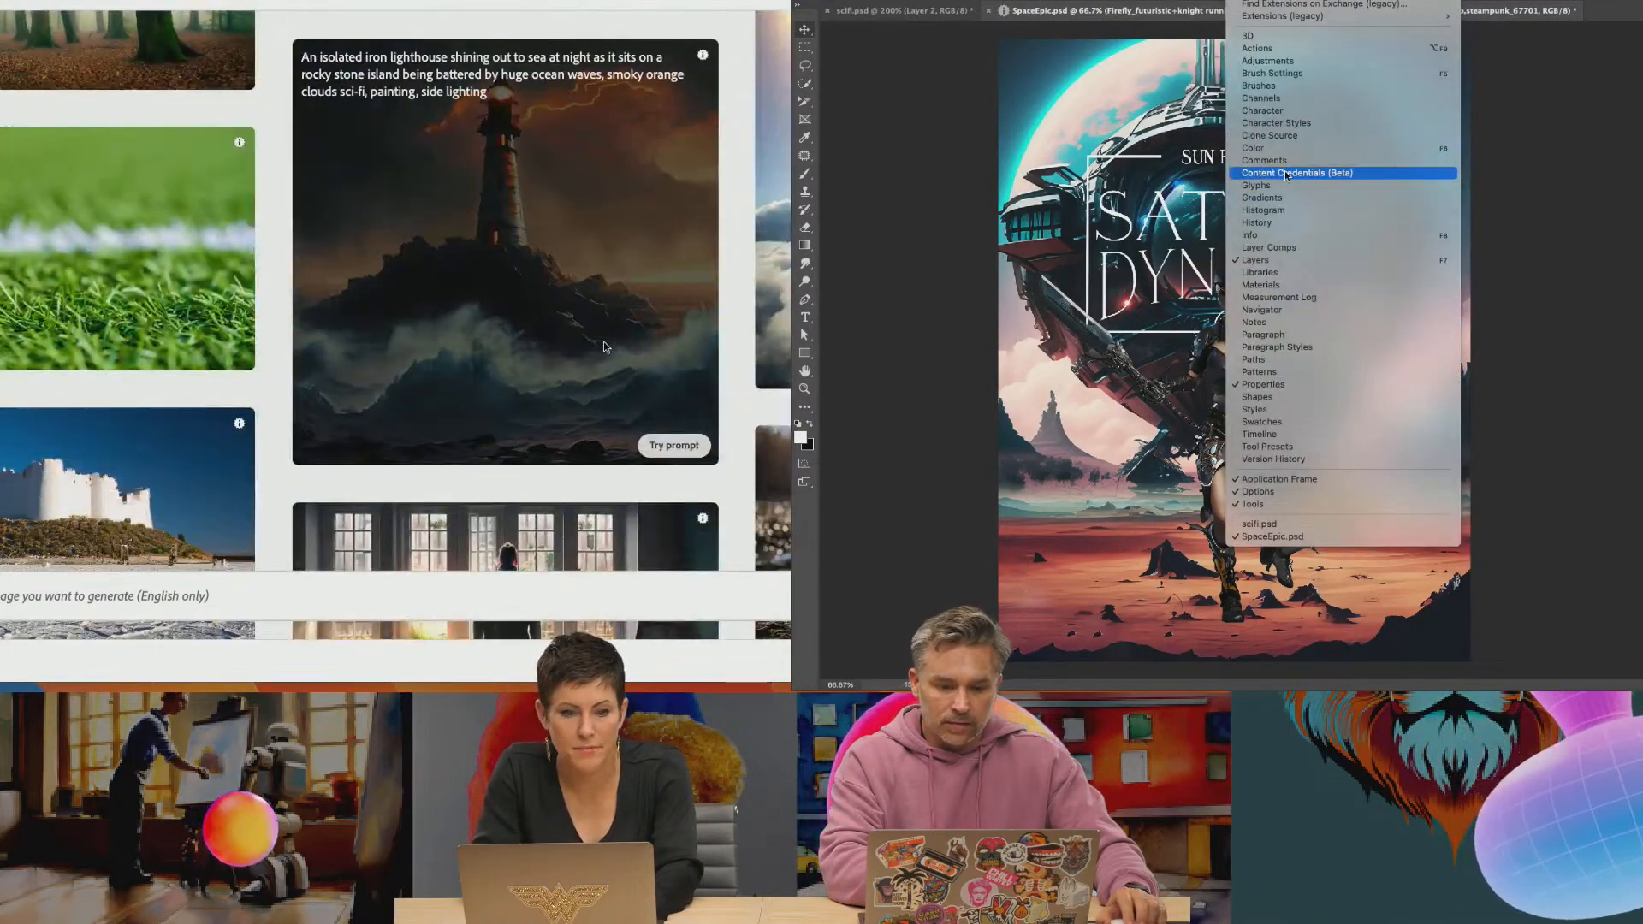
left_click(1287, 174)
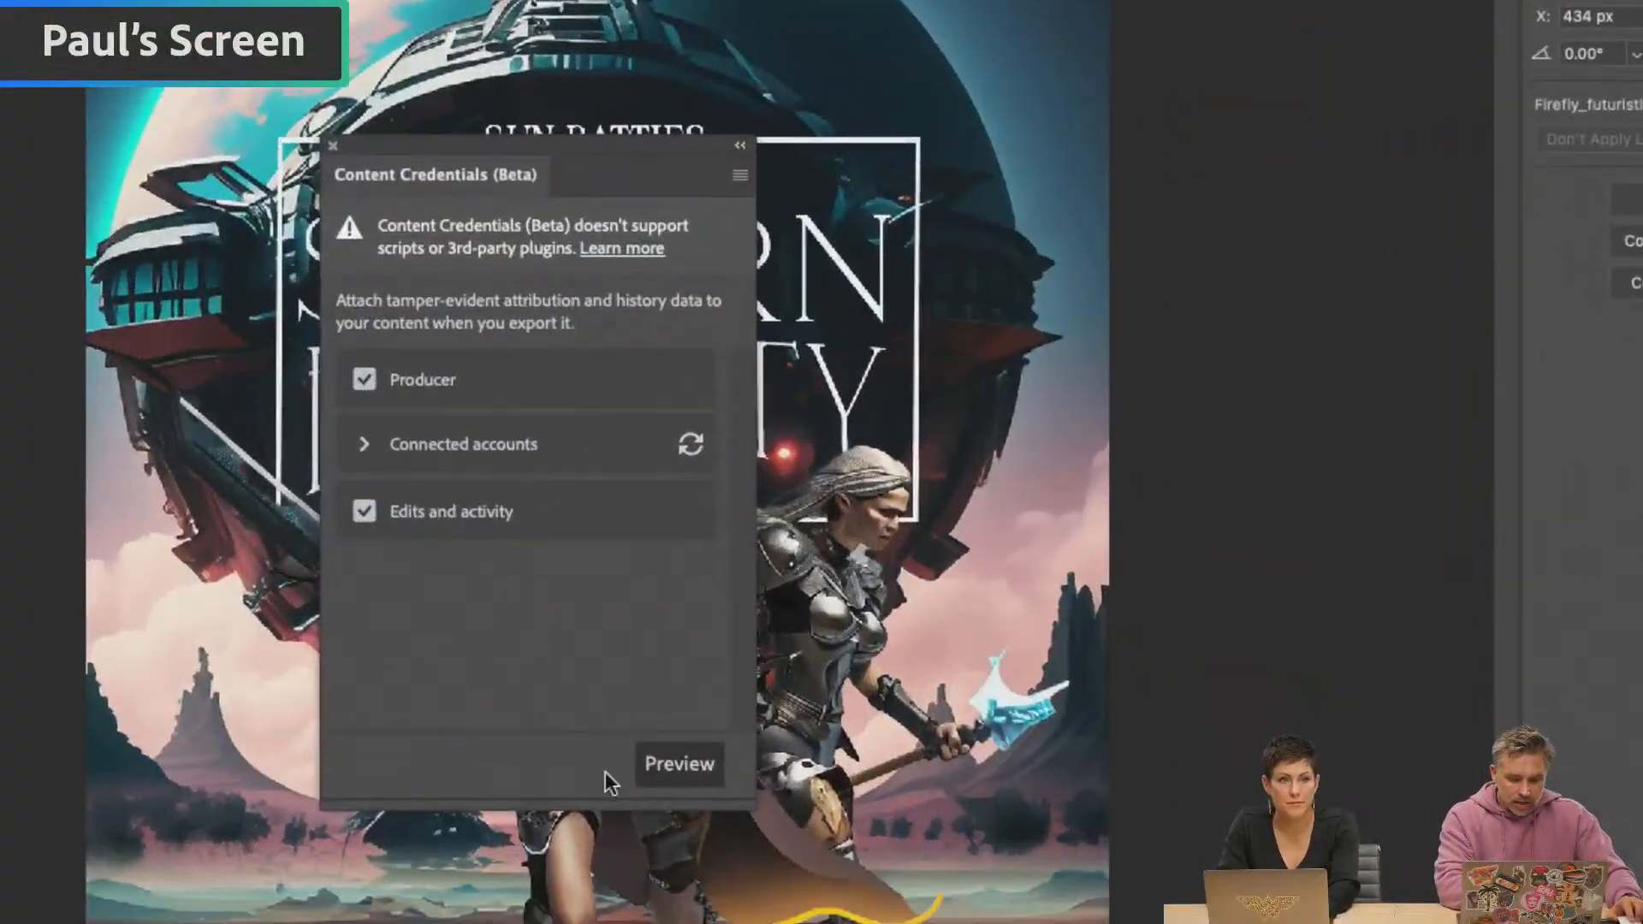
left_click(663, 764)
scroll(1113, 479, "down", 8)
scroll(1099, 485, "down", 6)
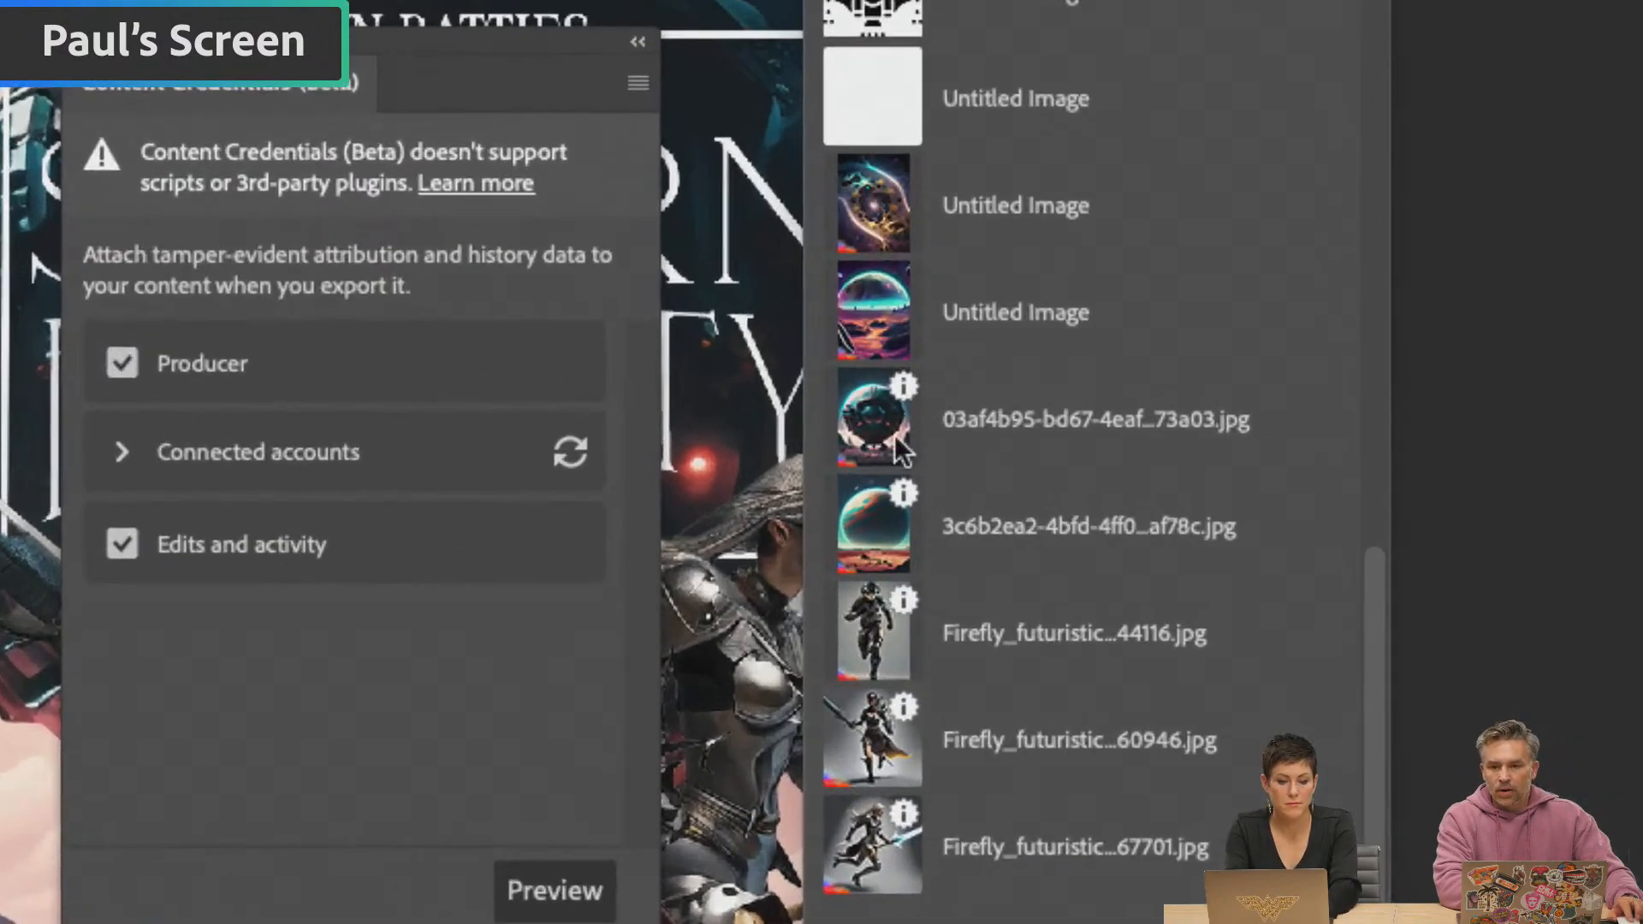
mouse_move(905, 390)
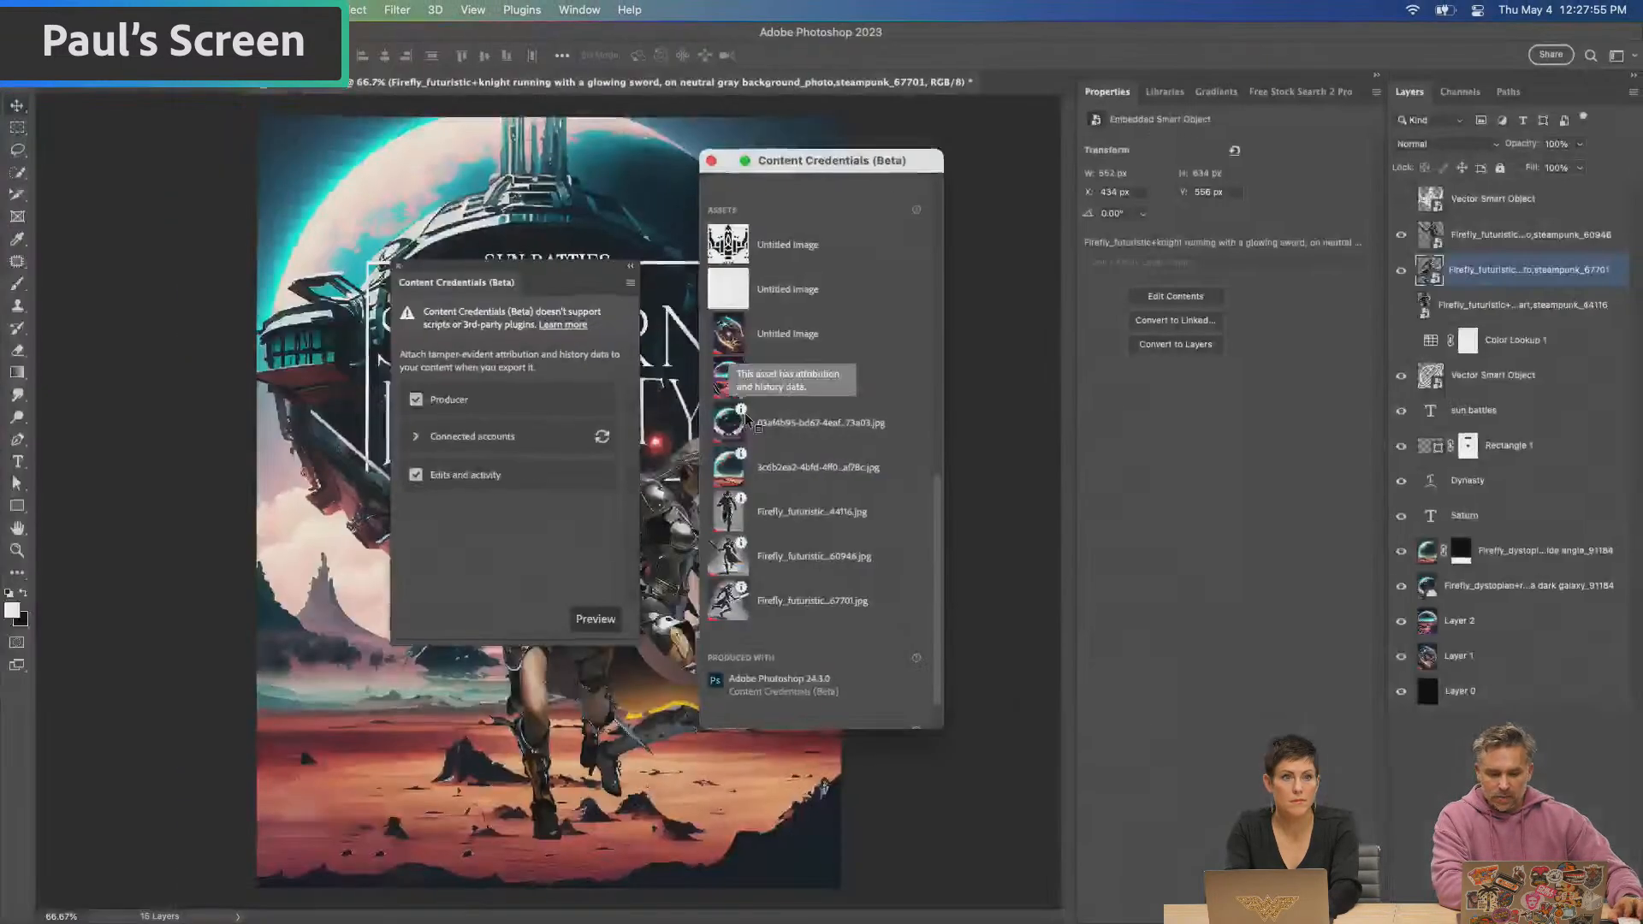
left_click(399, 267)
left_click_drag(758, 171, 1109, 169)
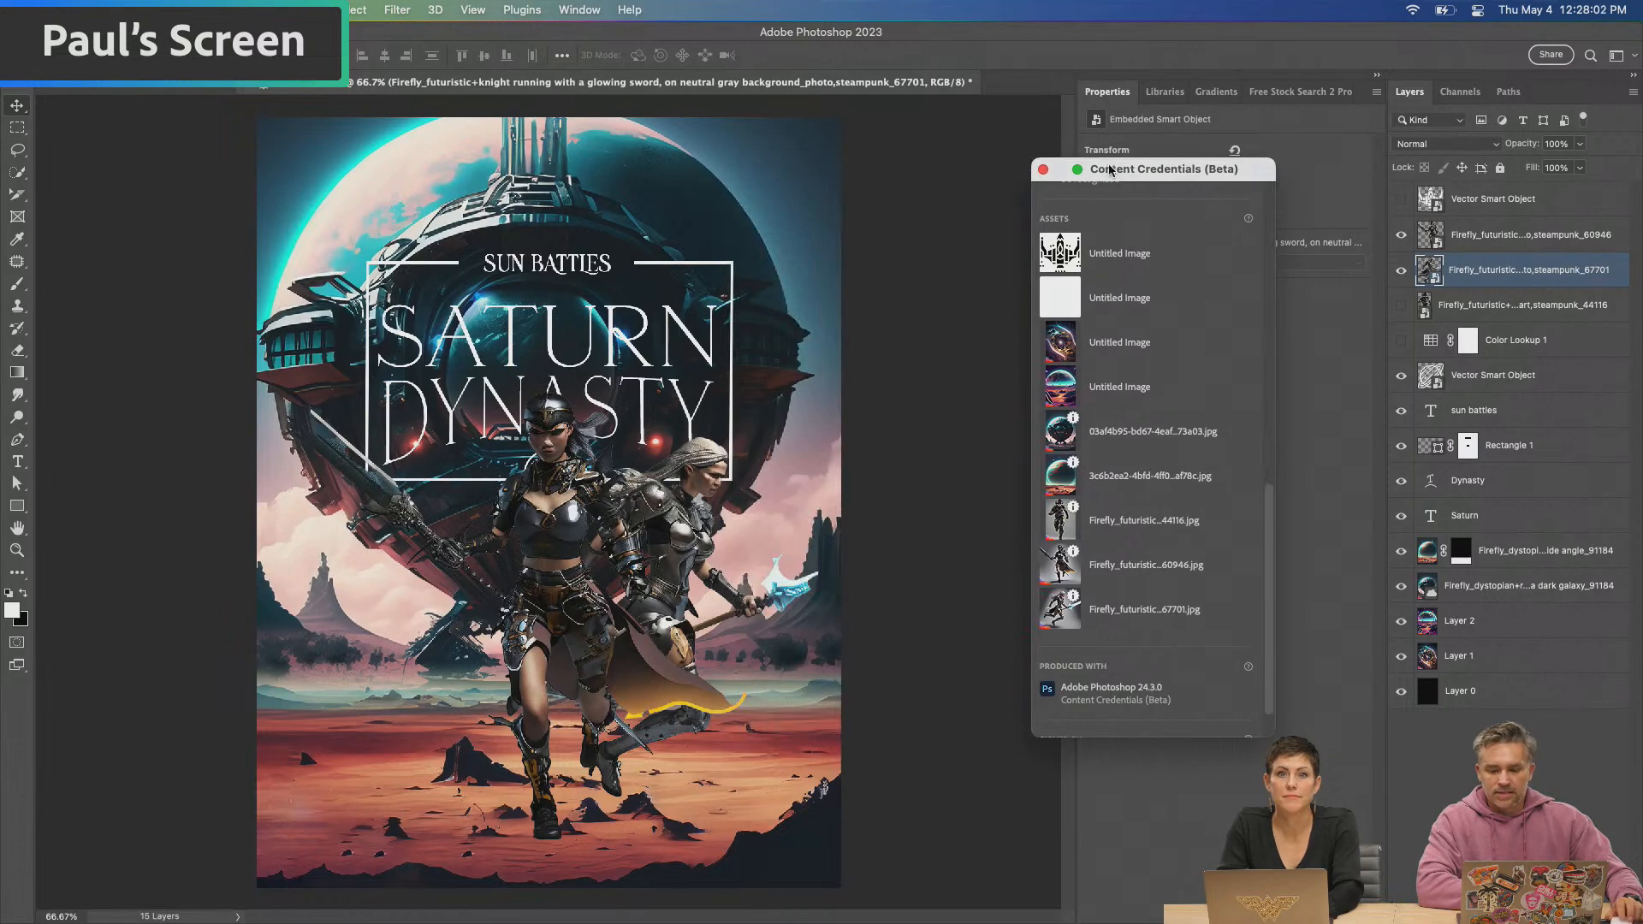
left_click(1043, 170)
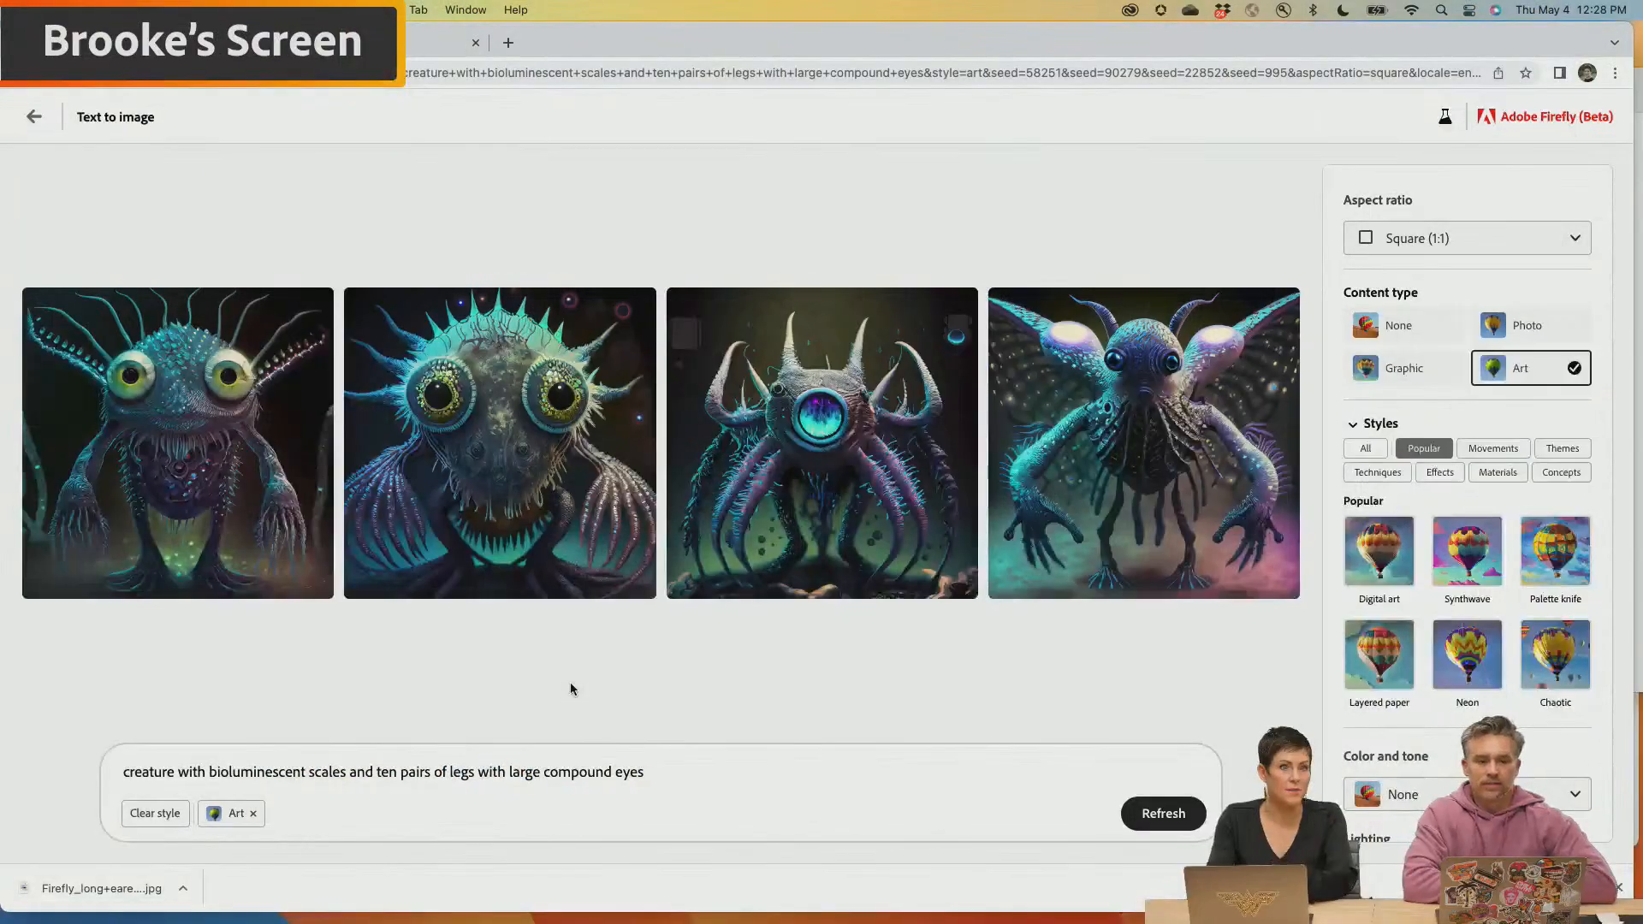
Download the winged bioluminescent creature and the one-eyed horned creature from the Firefly results, accepting the Content Credentials notice
mouse_move(762, 567)
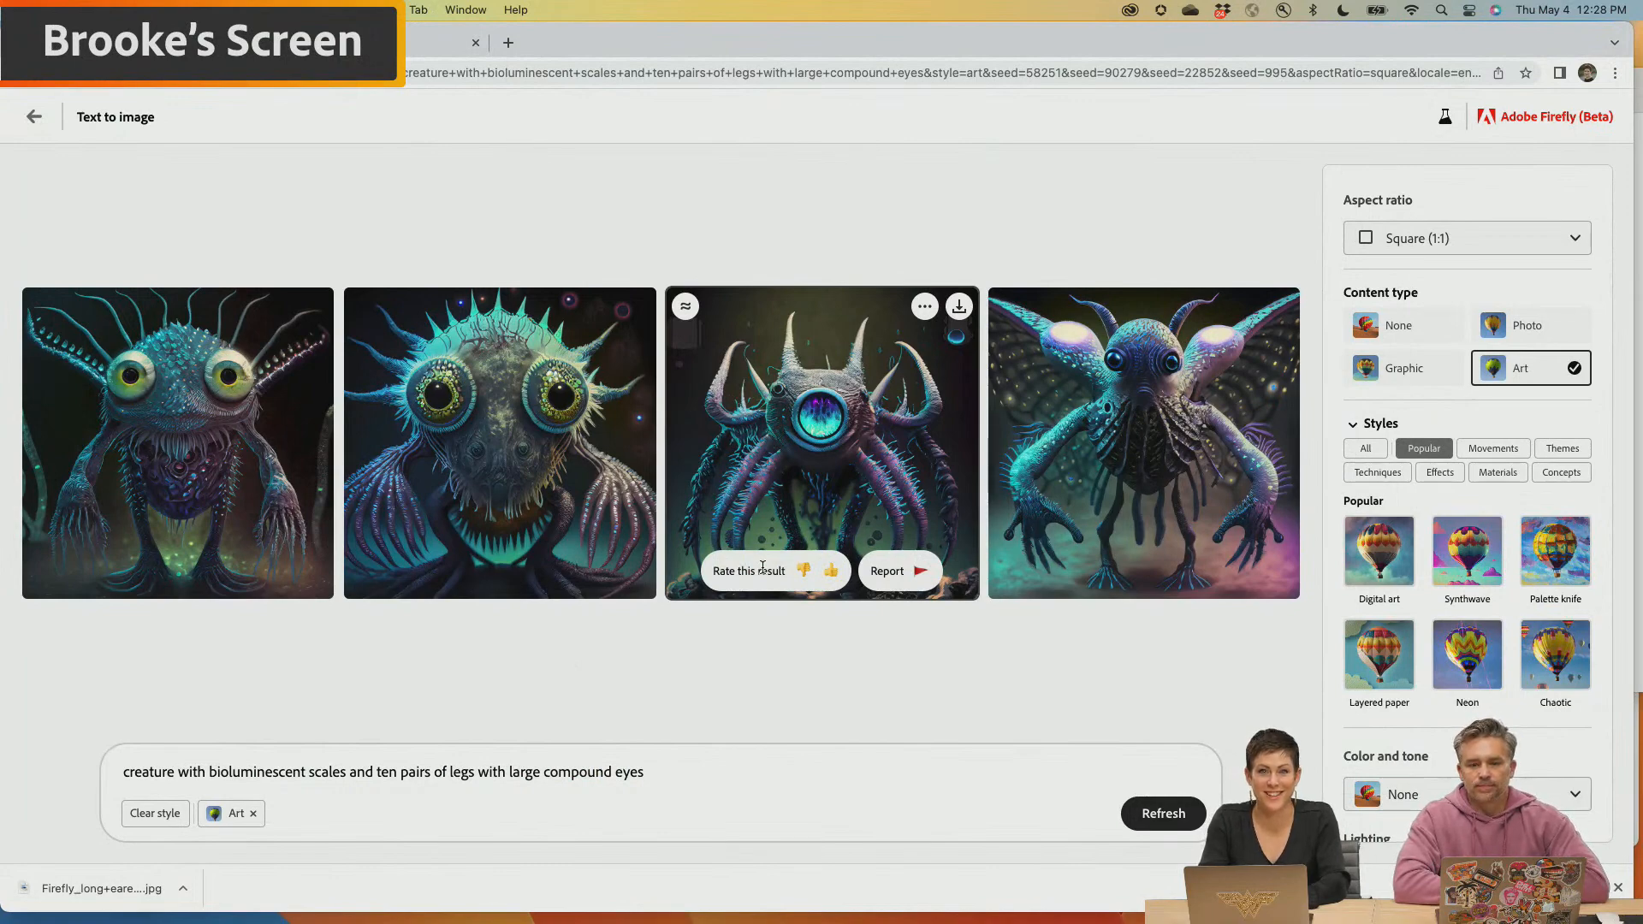
left_click(1281, 309)
left_click(981, 671)
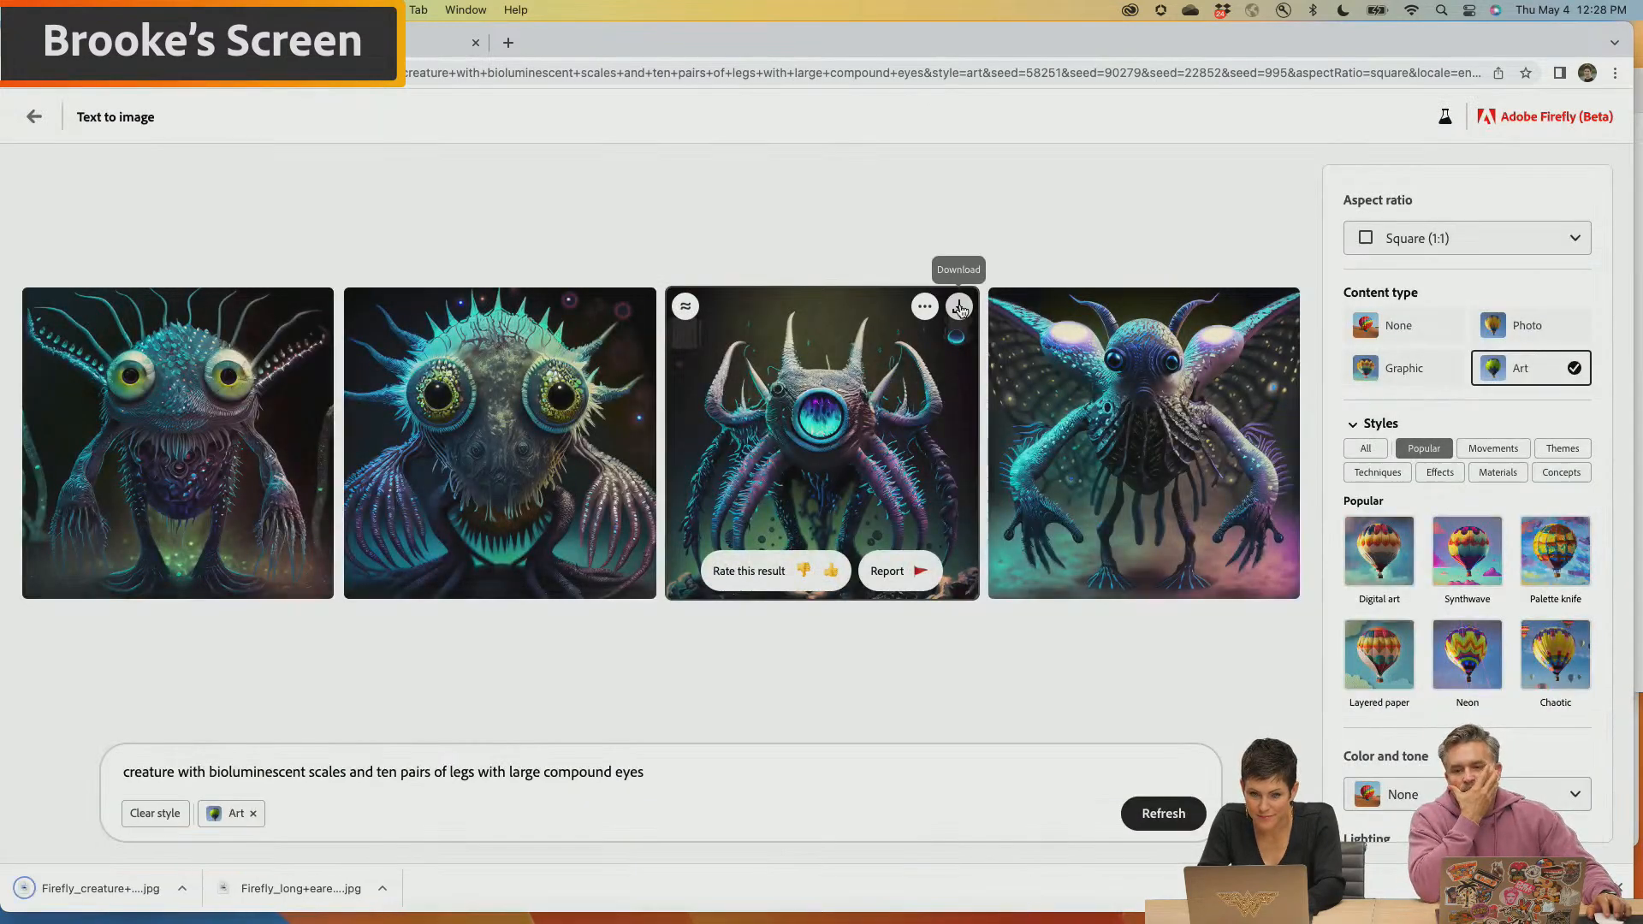
left_click(959, 307)
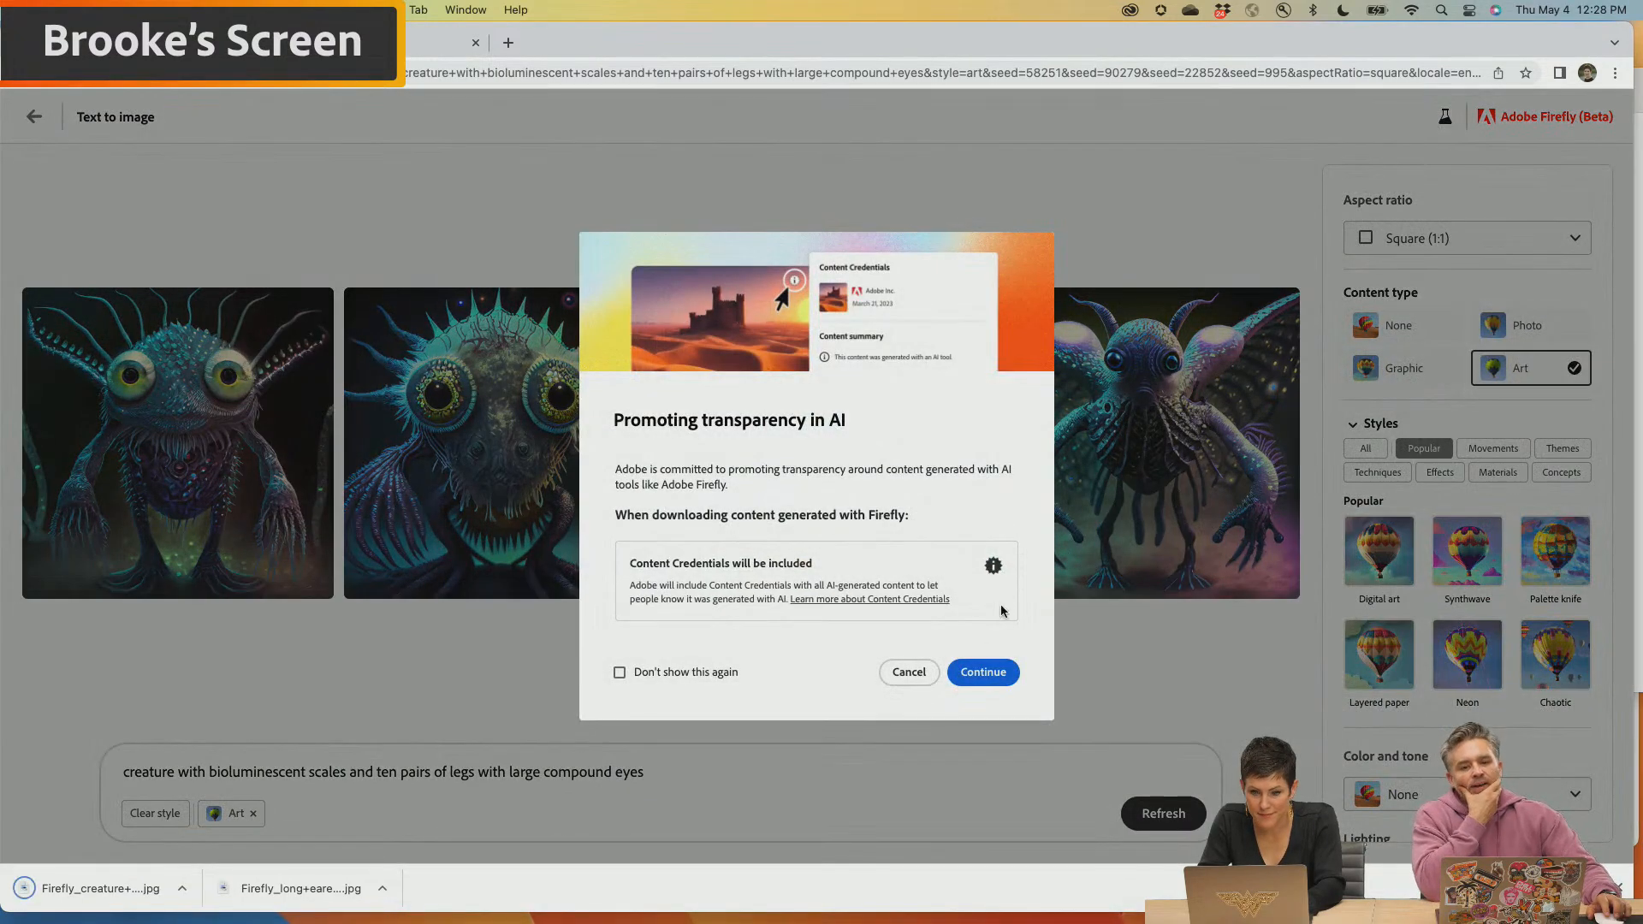
left_click(983, 672)
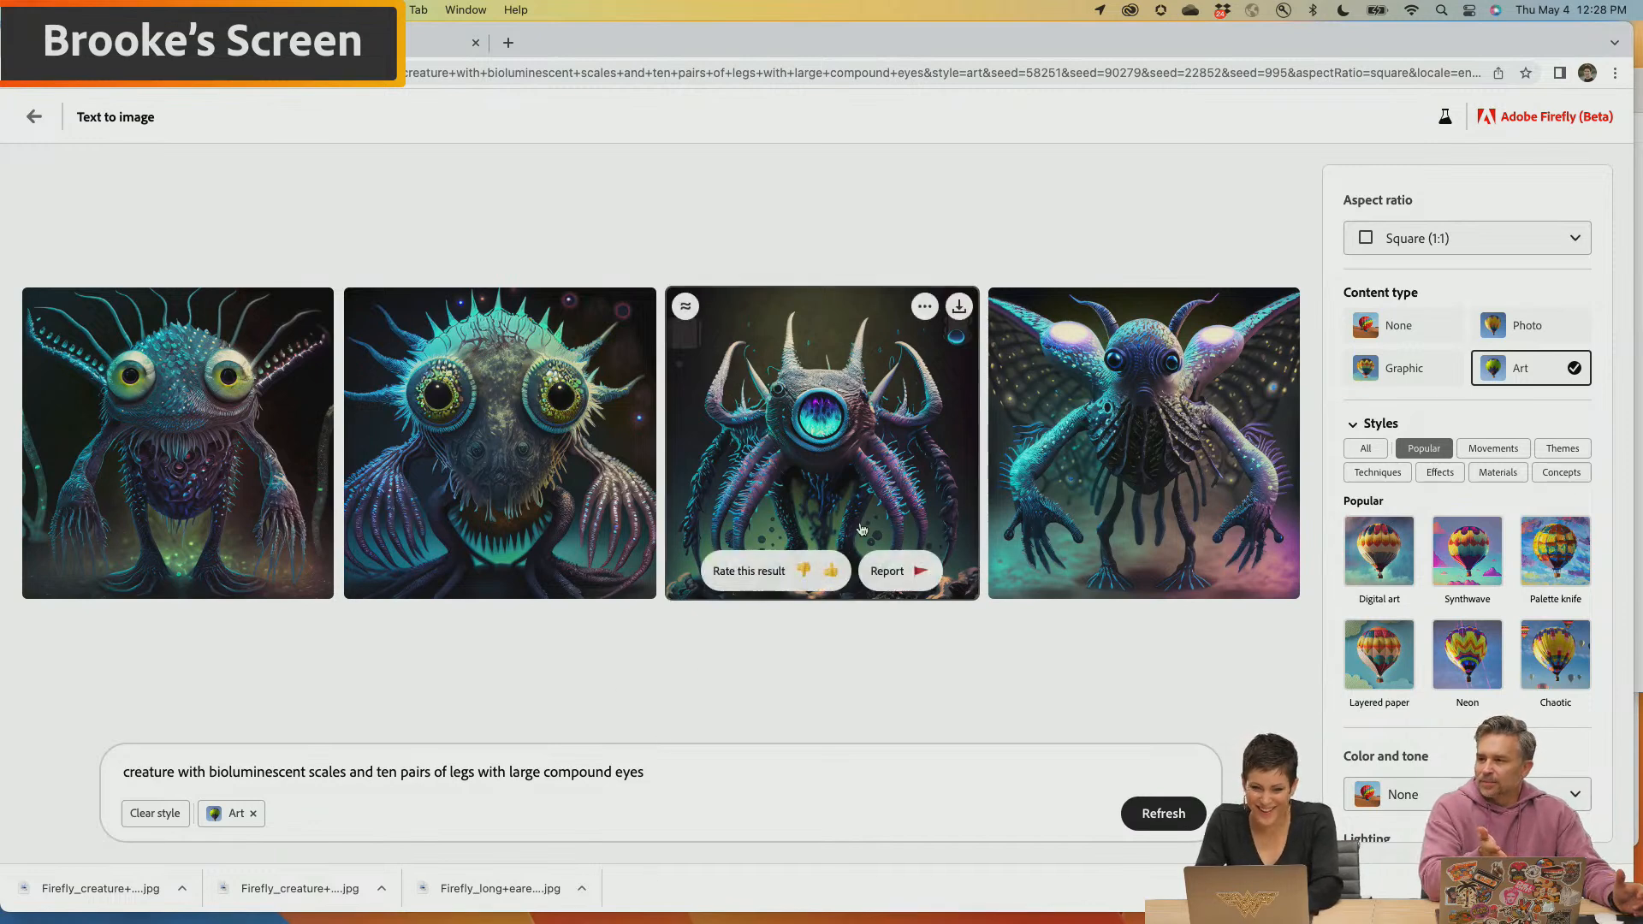
Use the winged creature as the reference image and generate new versions with "on a black cyclorama" added to the prompt
mouse_move(1050, 313)
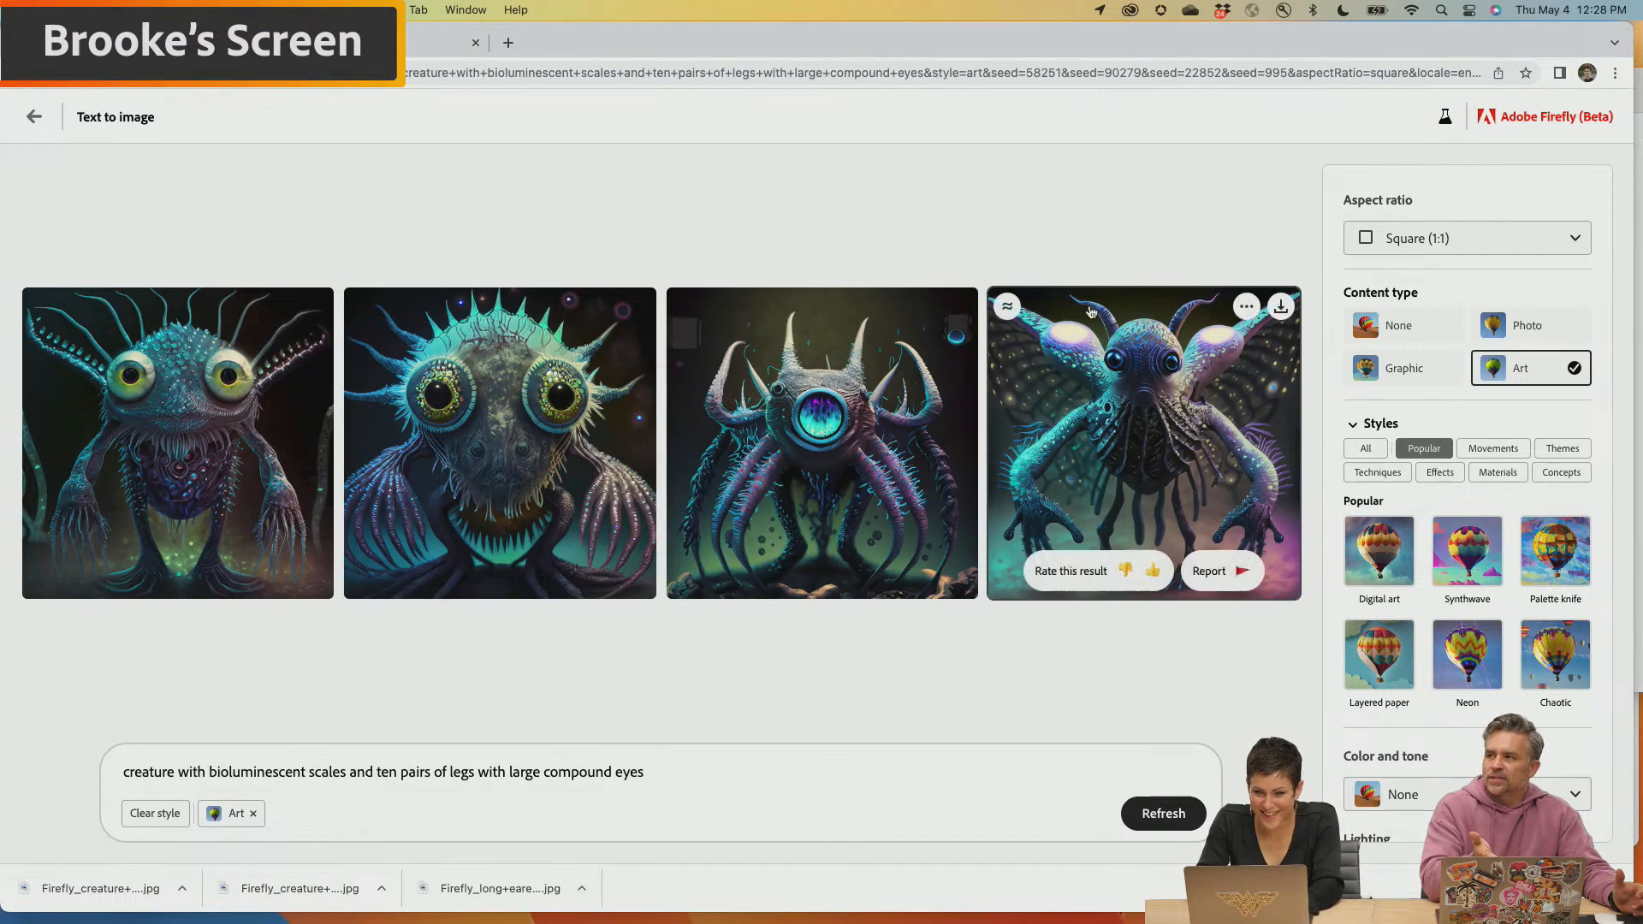
left_click(1248, 309)
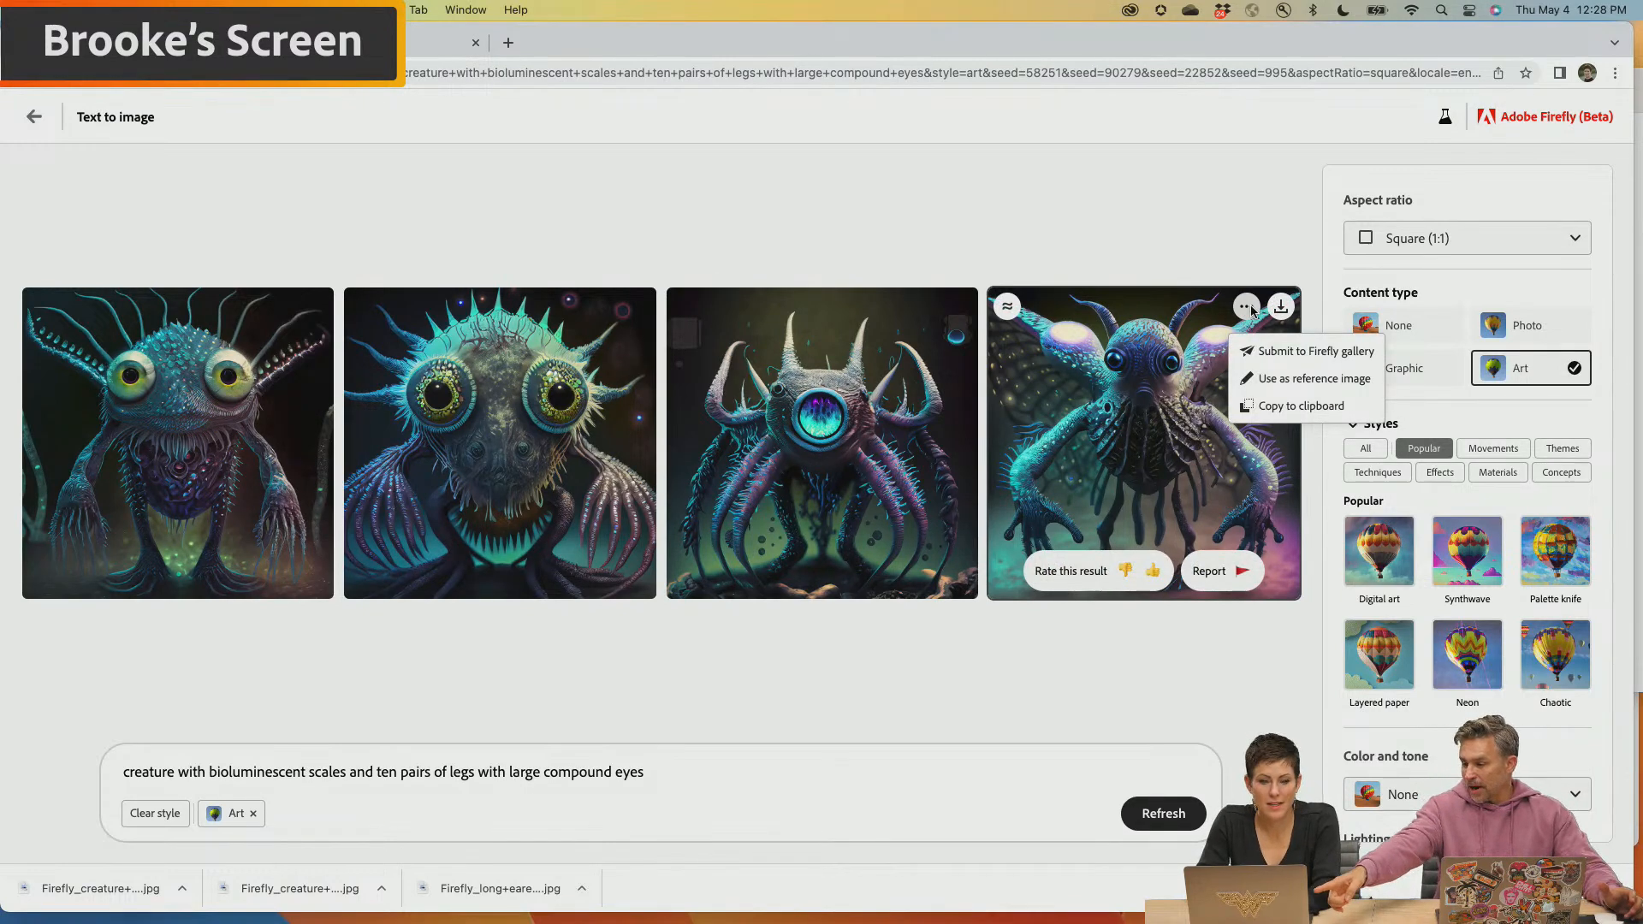
left_click(1297, 382)
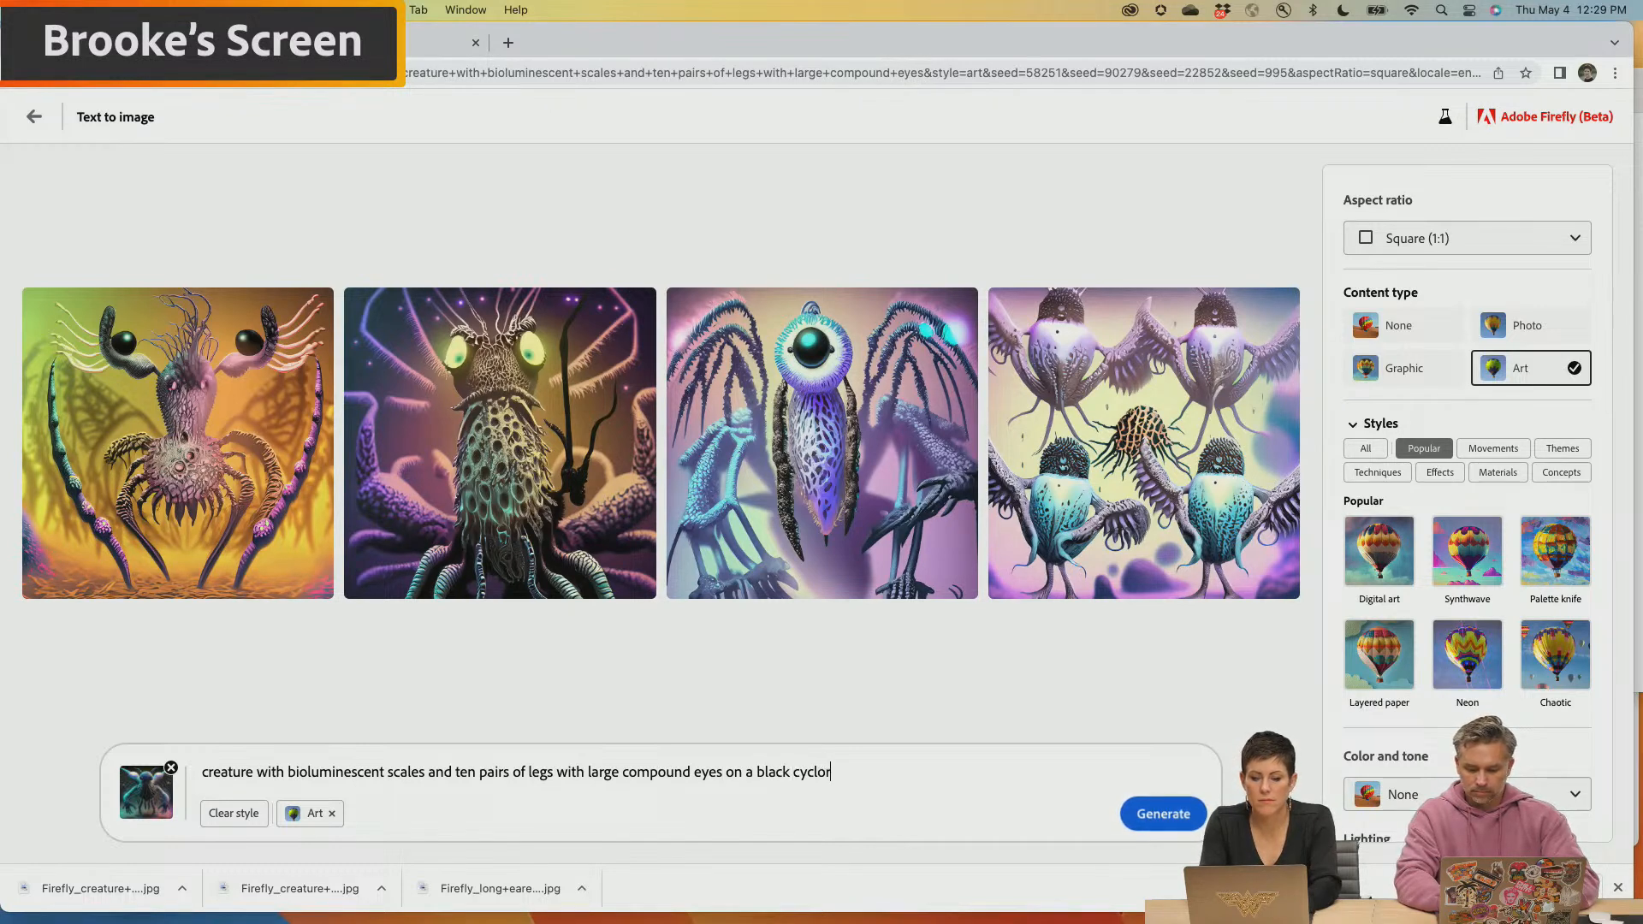
key("Return")
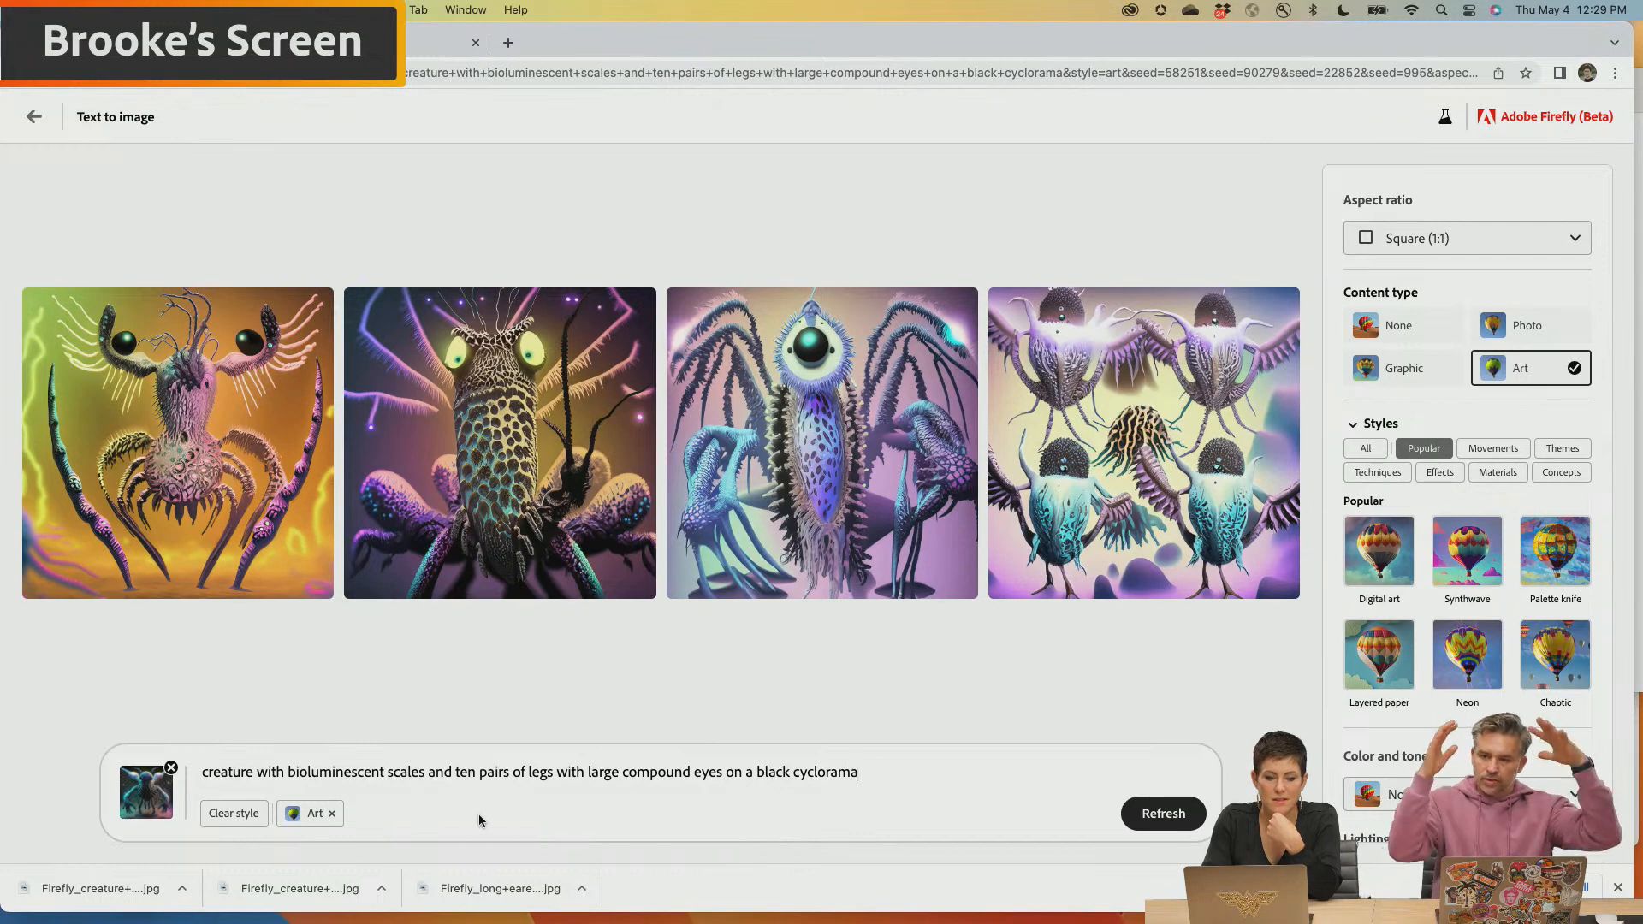
Regenerate the creatures without the Art content type and download the second result, the tentacled creature on a dark background
left_click(332, 816)
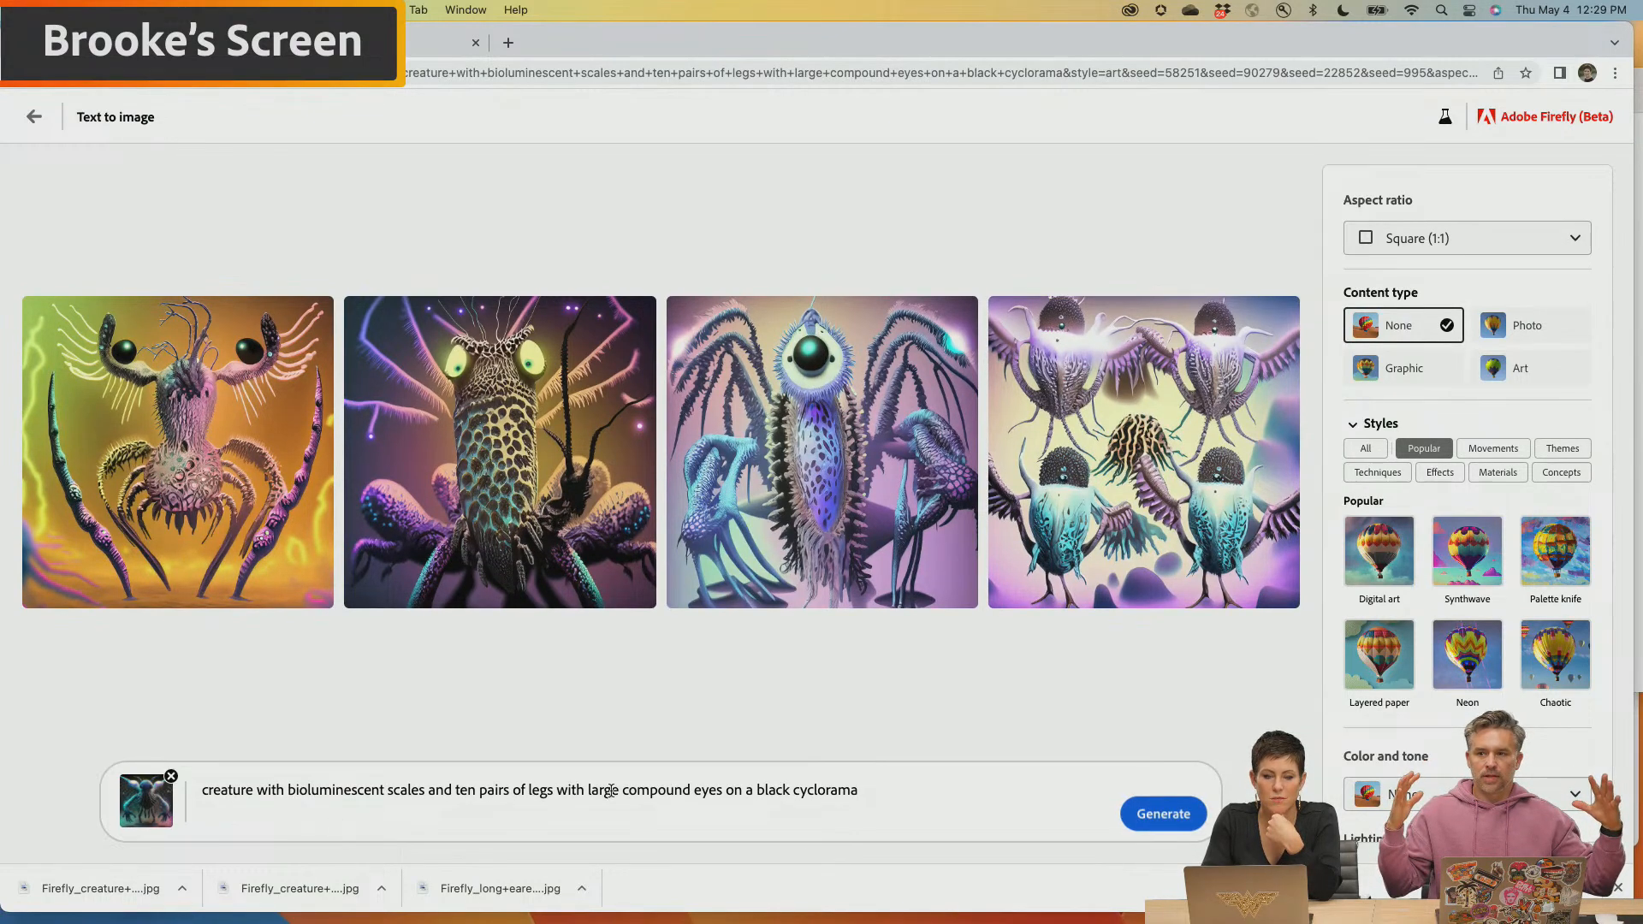
left_click(1168, 814)
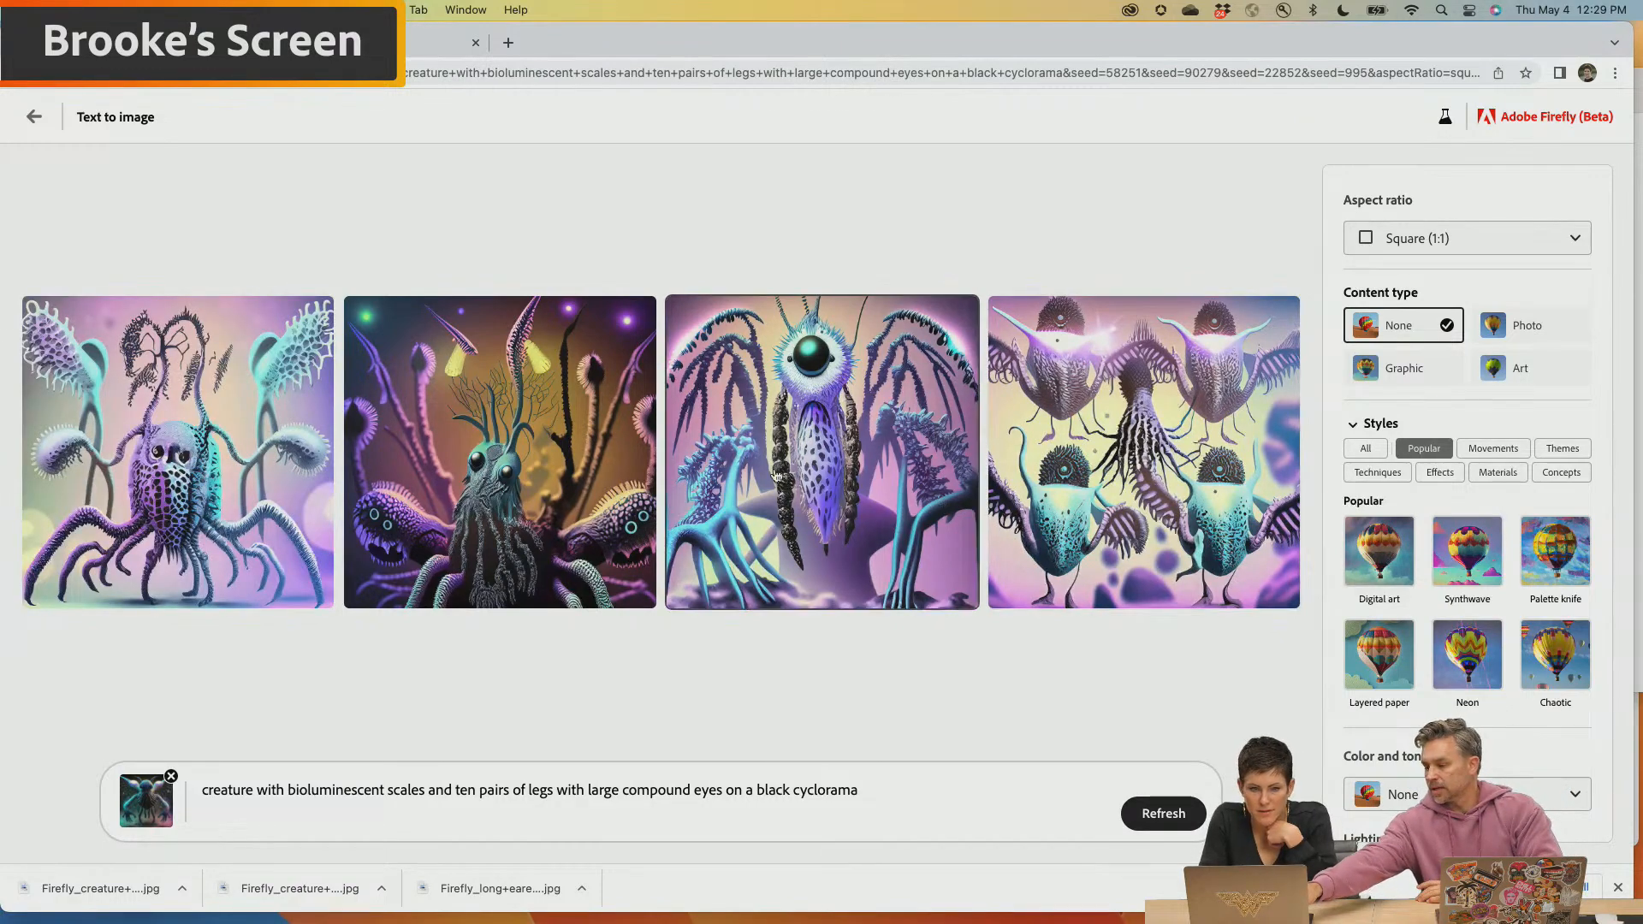
mouse_move(584, 379)
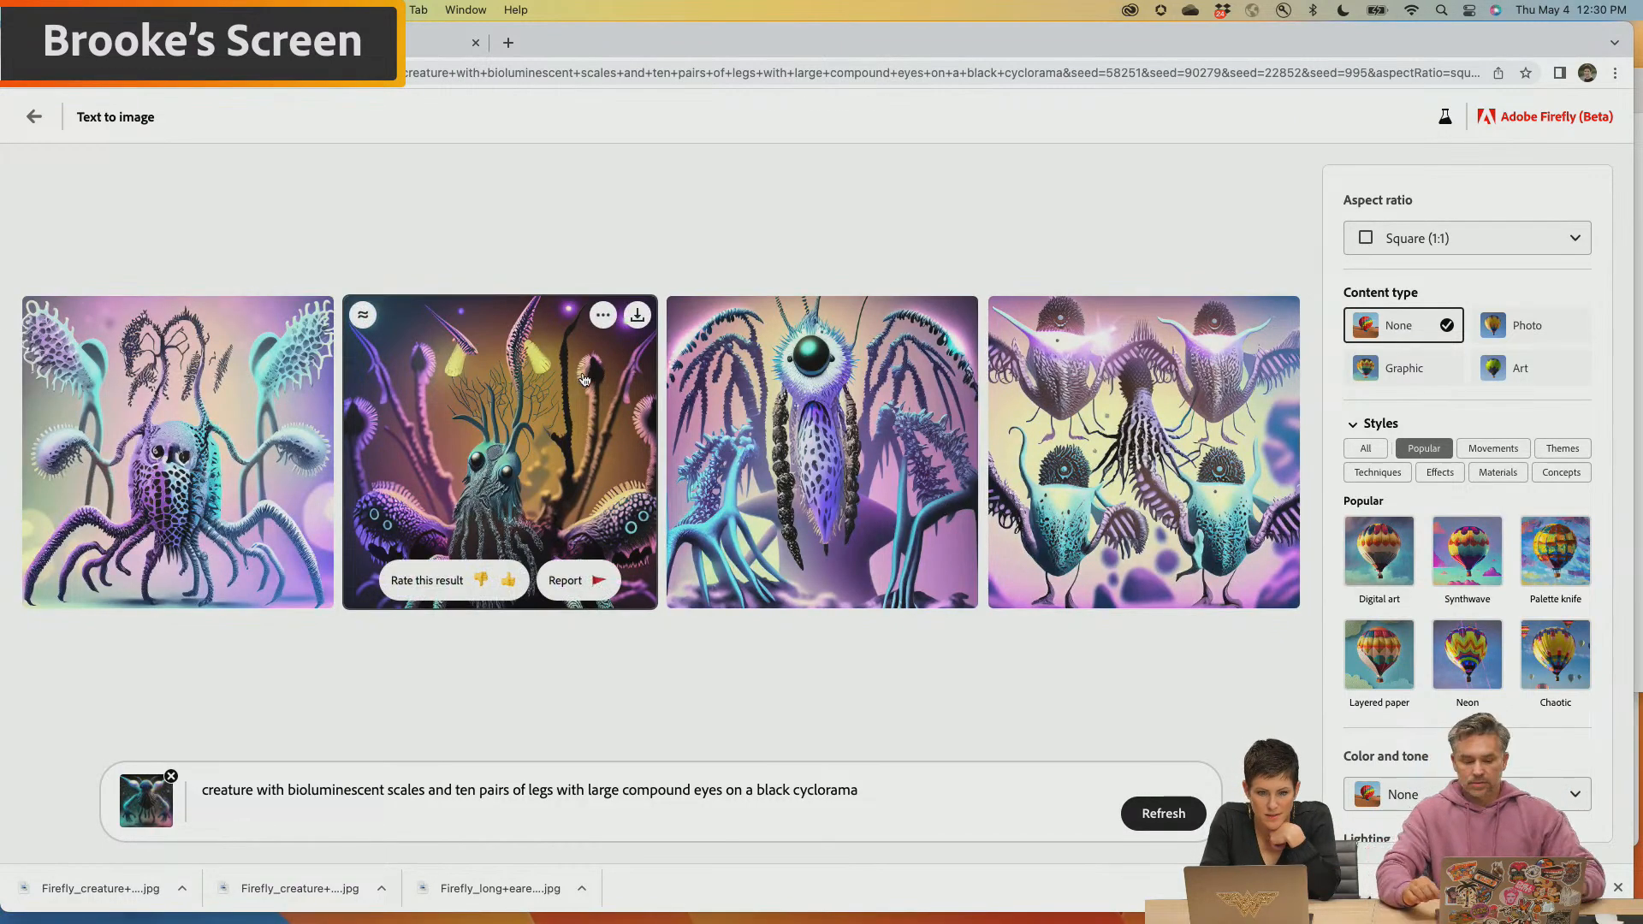
left_click(636, 315)
left_click(972, 675)
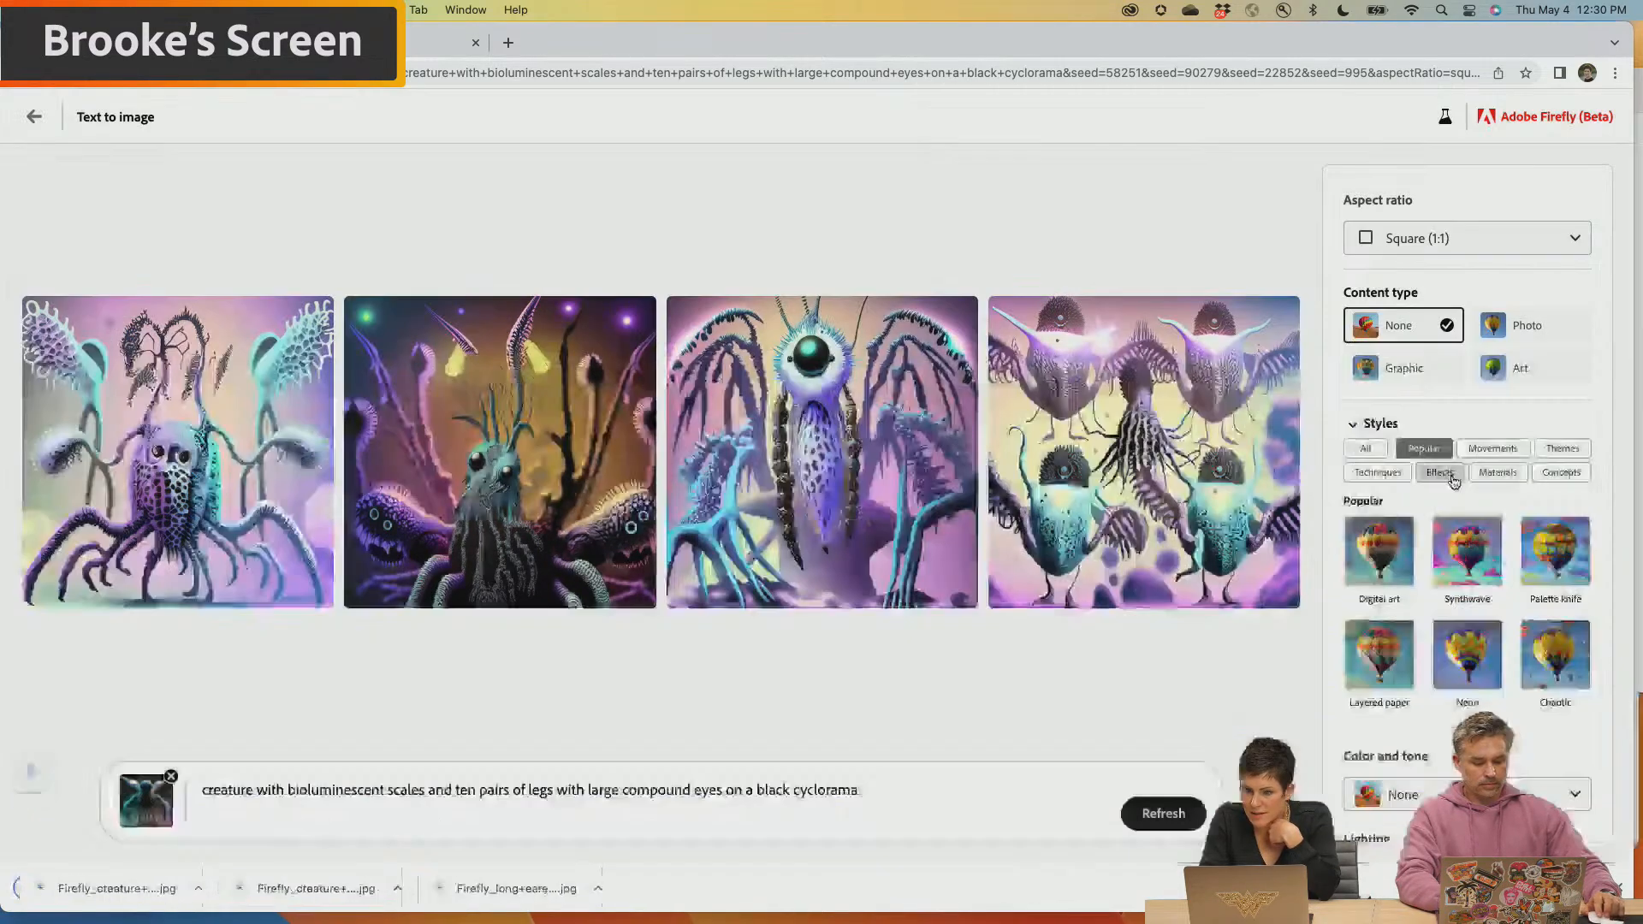
Apply the Hyper realistic, 3D art and Concept art styles from the Themes category to the creature prompt
left_click(1439, 473)
scroll(1441, 682, "down", 3)
scroll(1506, 360, "down", 1)
left_click(1497, 334)
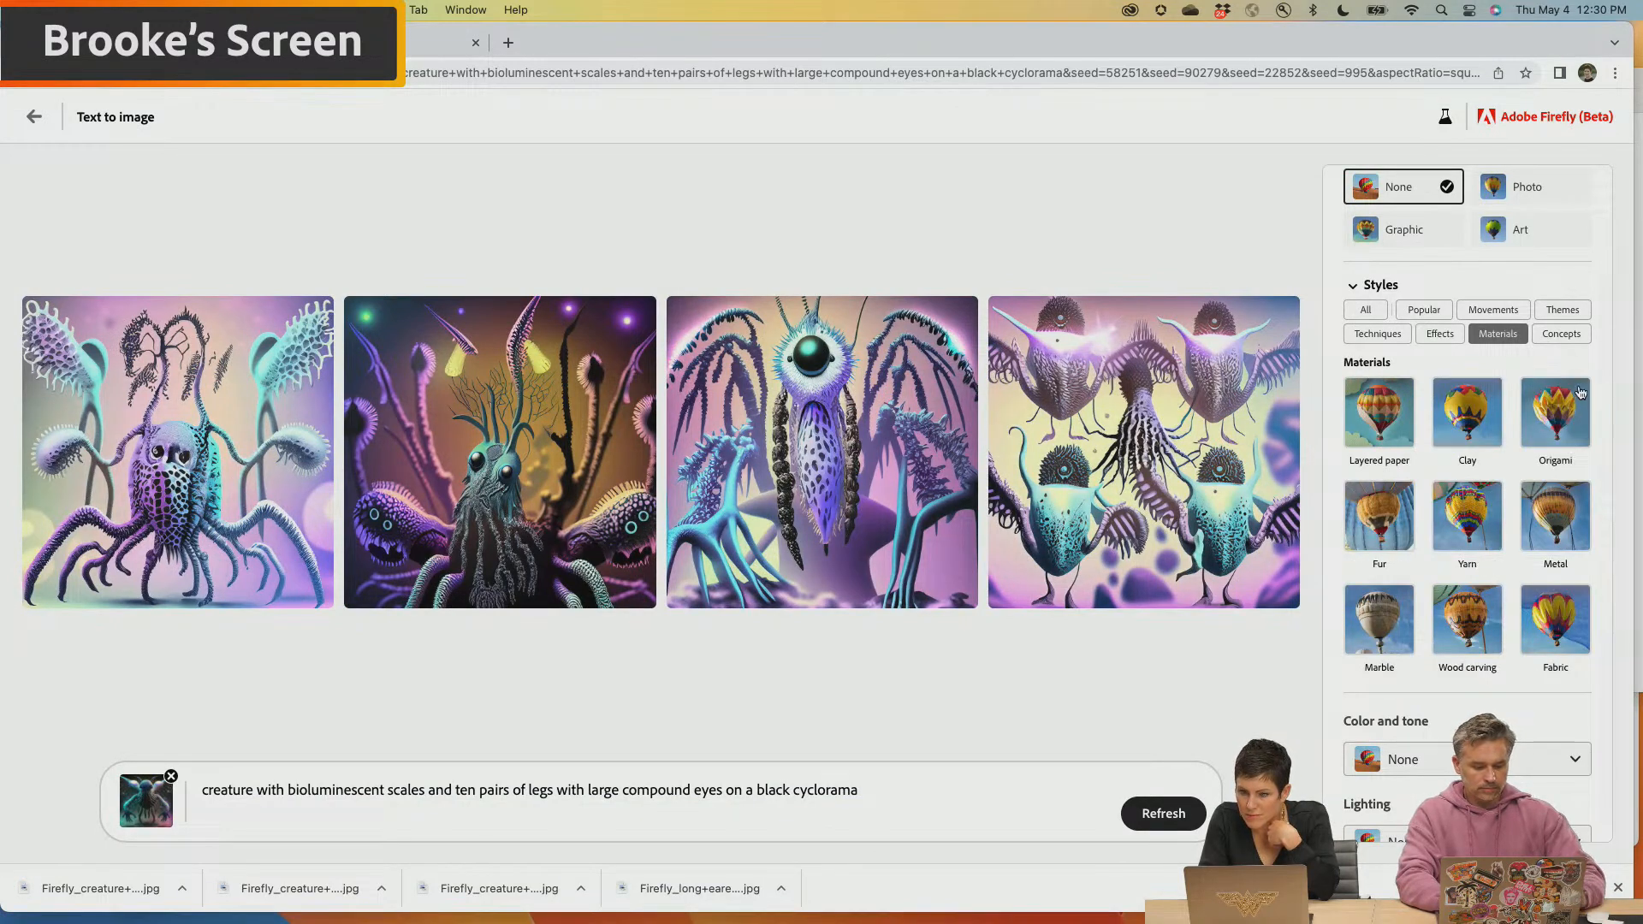
left_click(1561, 334)
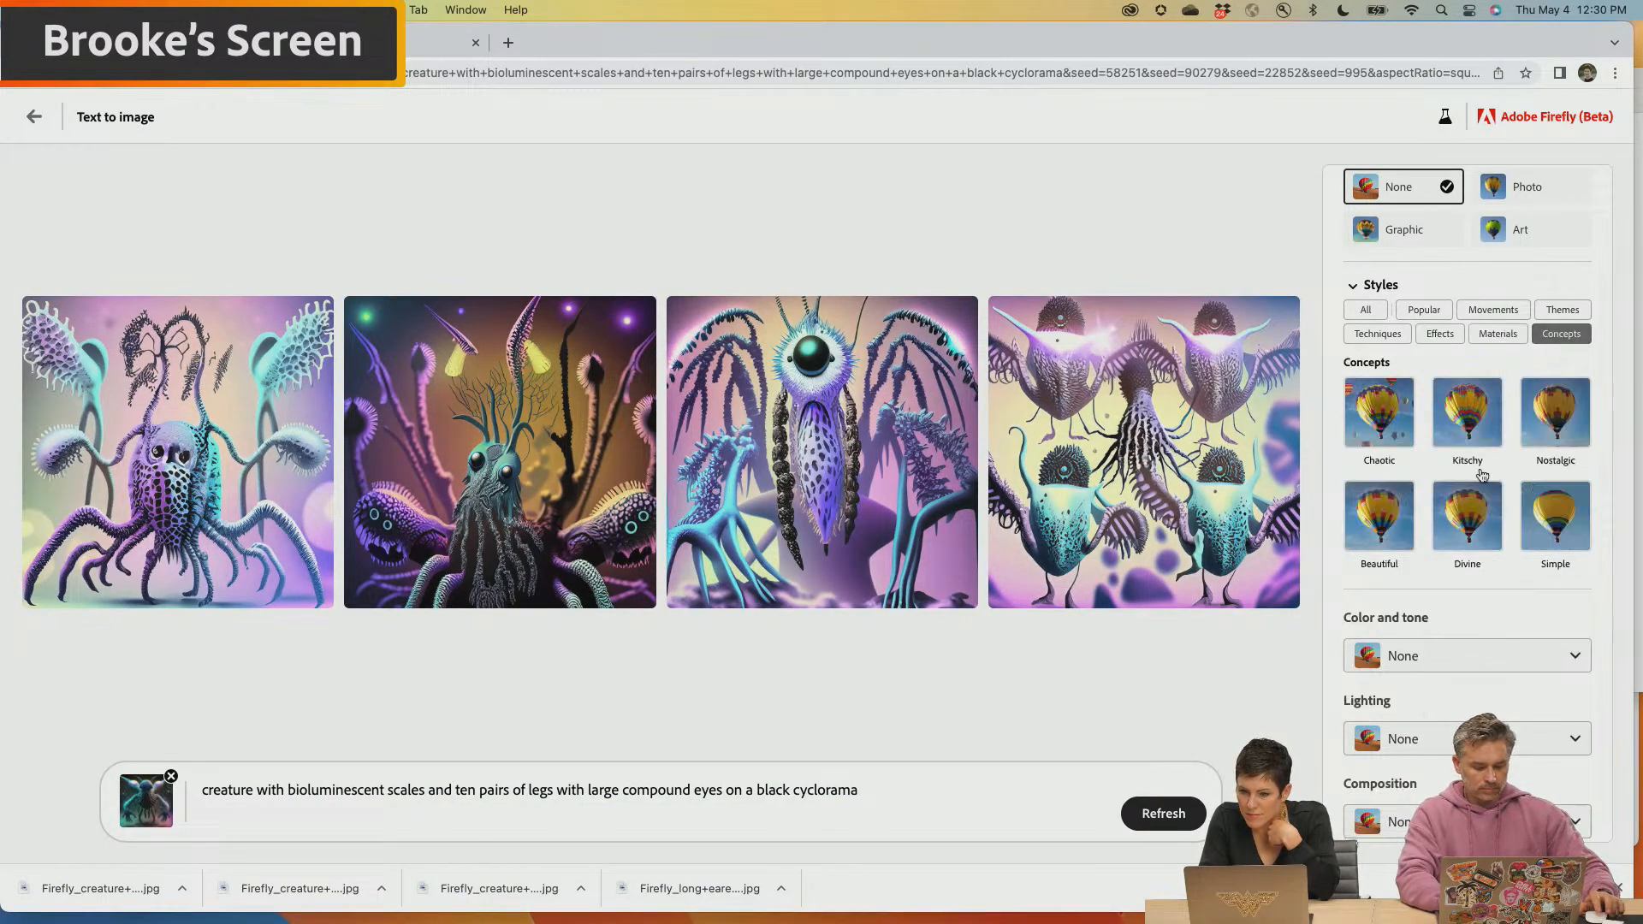
left_click(1424, 310)
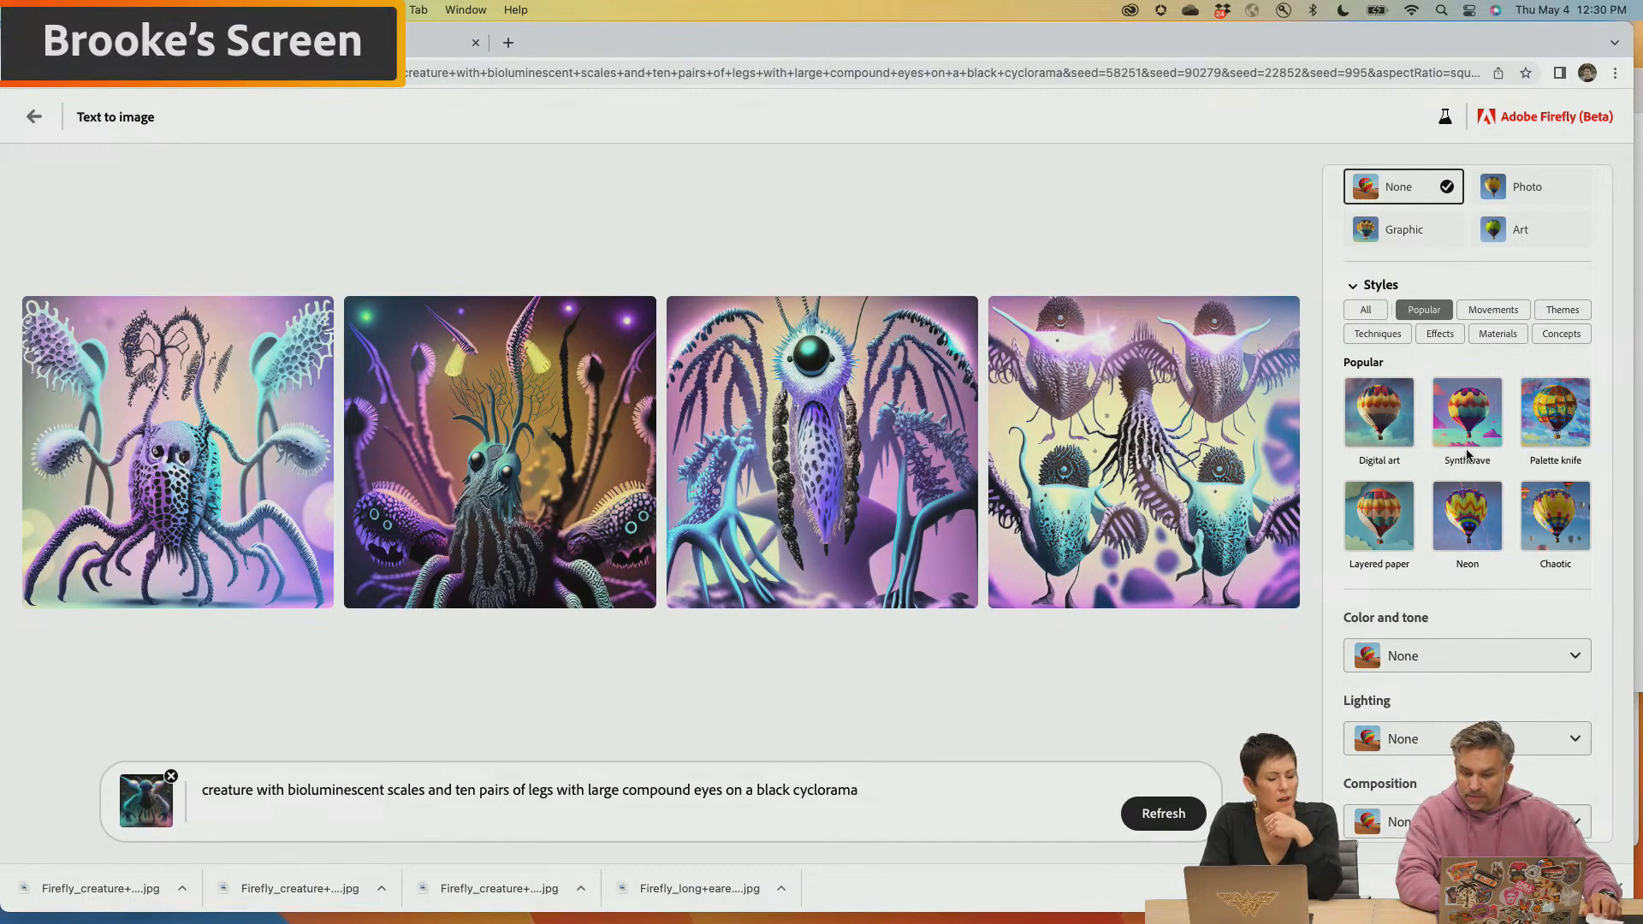
left_click(1562, 310)
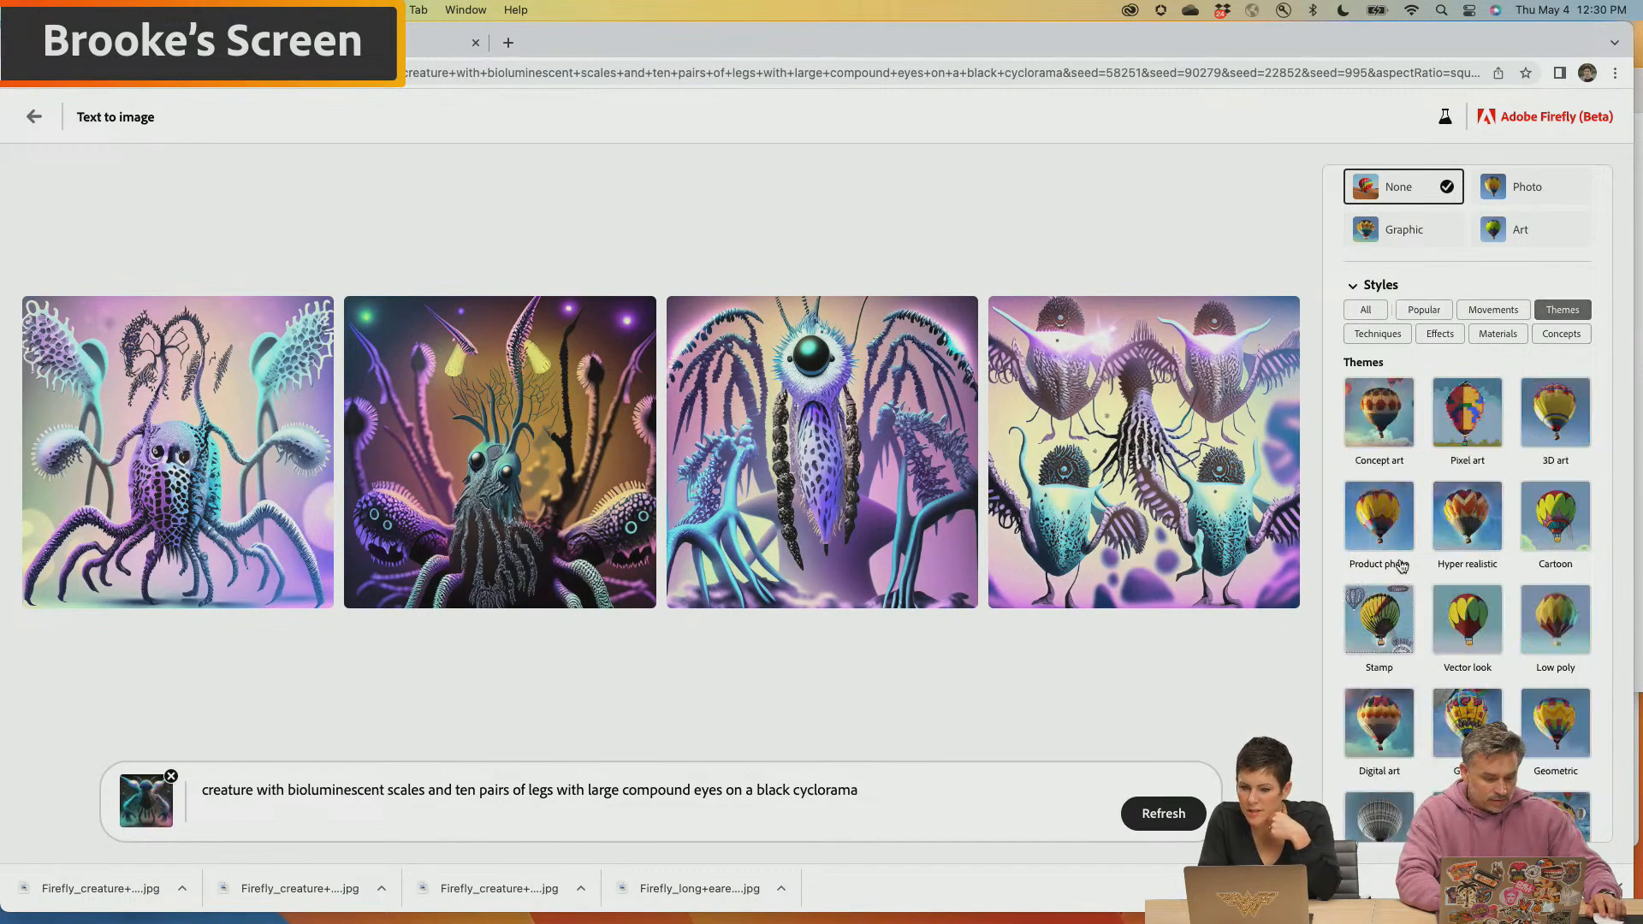
scroll(1419, 595, "down", 1)
scroll(1419, 596, "down", 2)
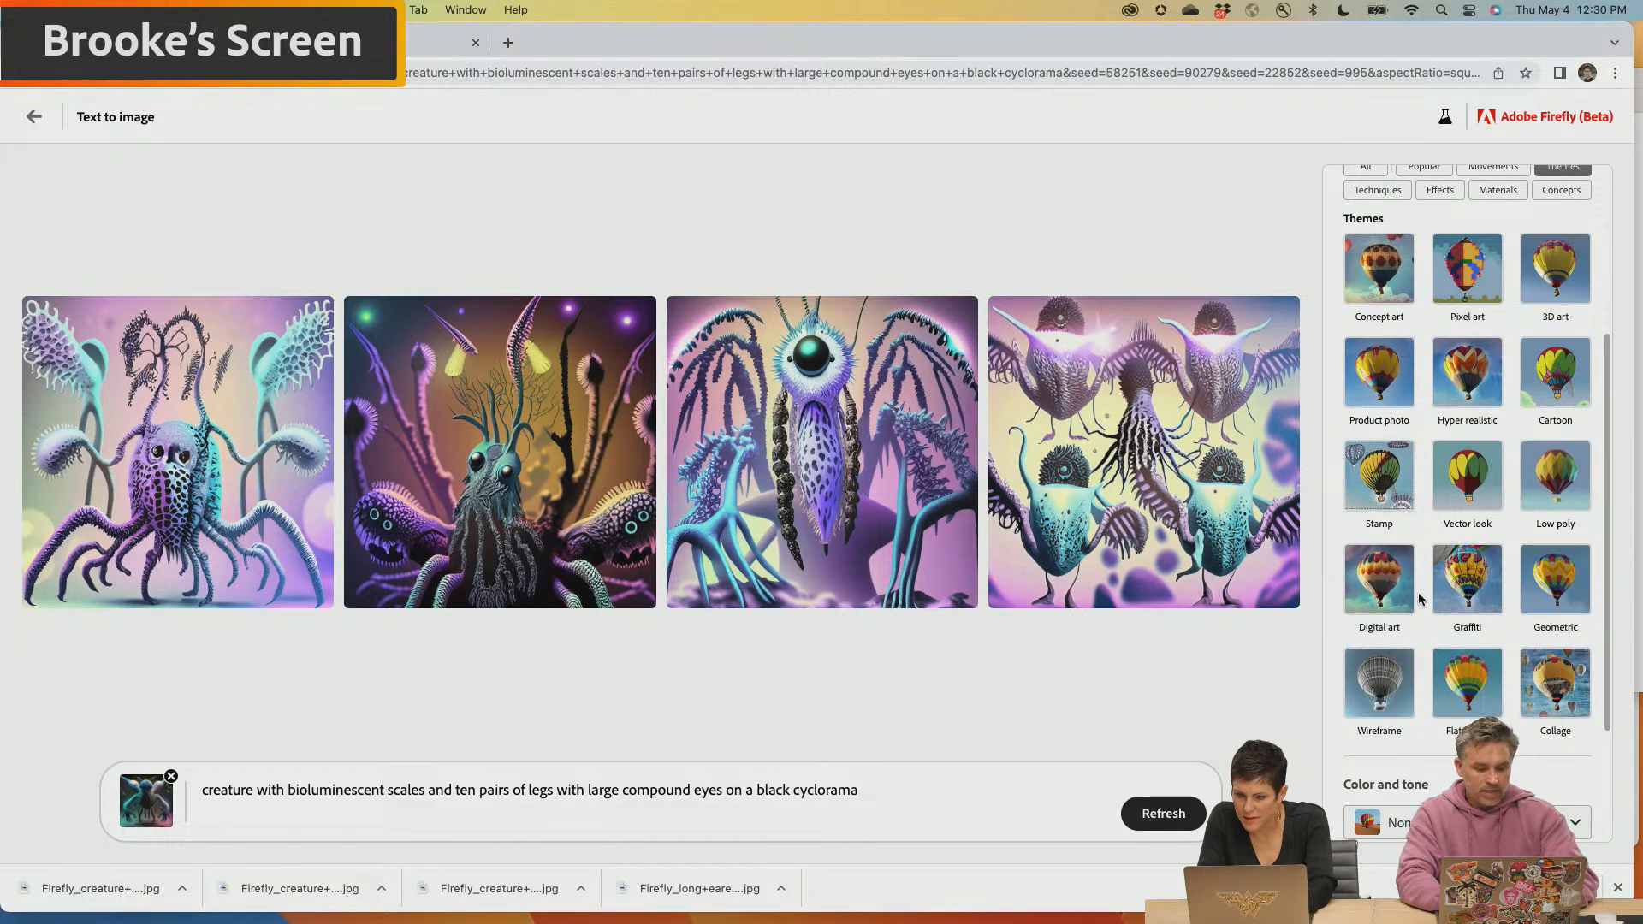
left_click(1476, 371)
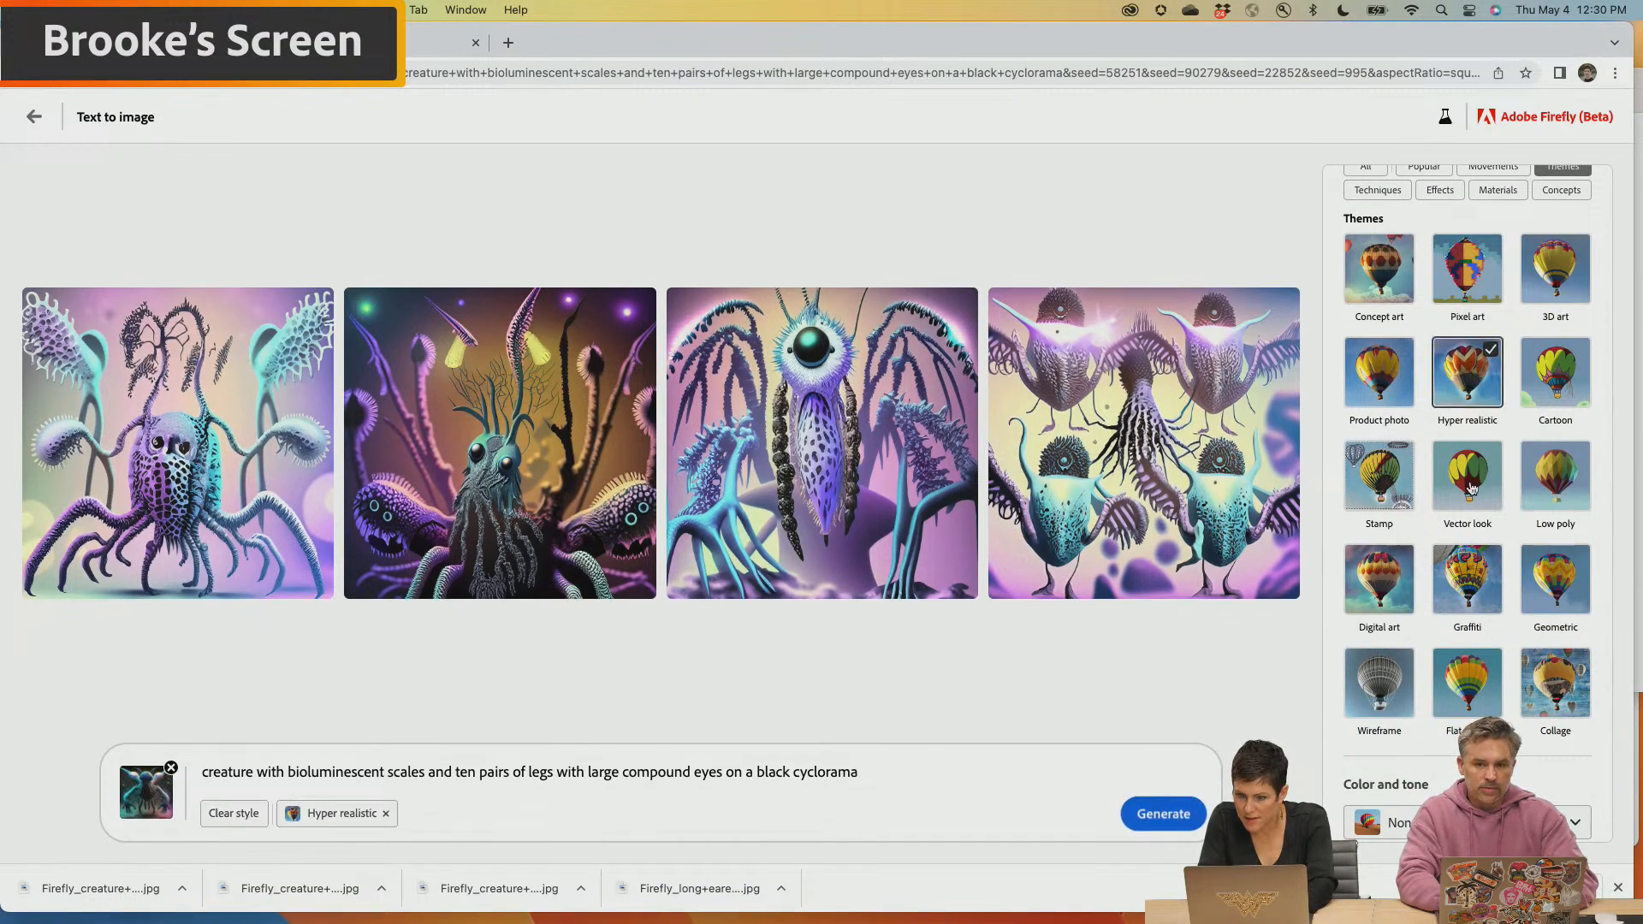
scroll(1457, 644, "up", 3)
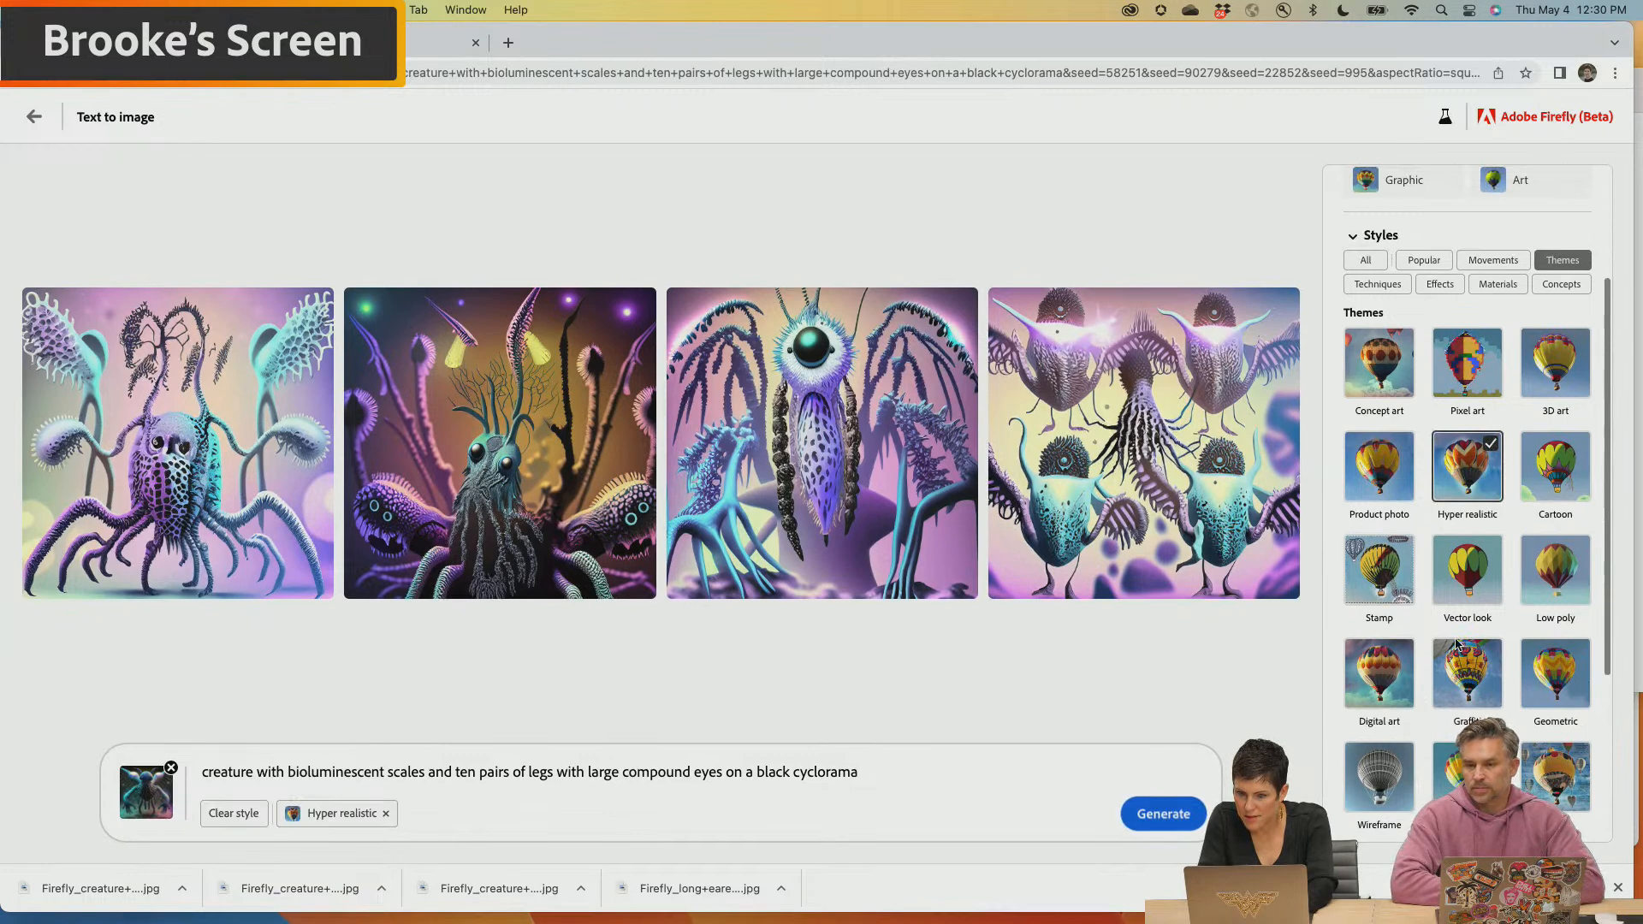
left_click(1569, 430)
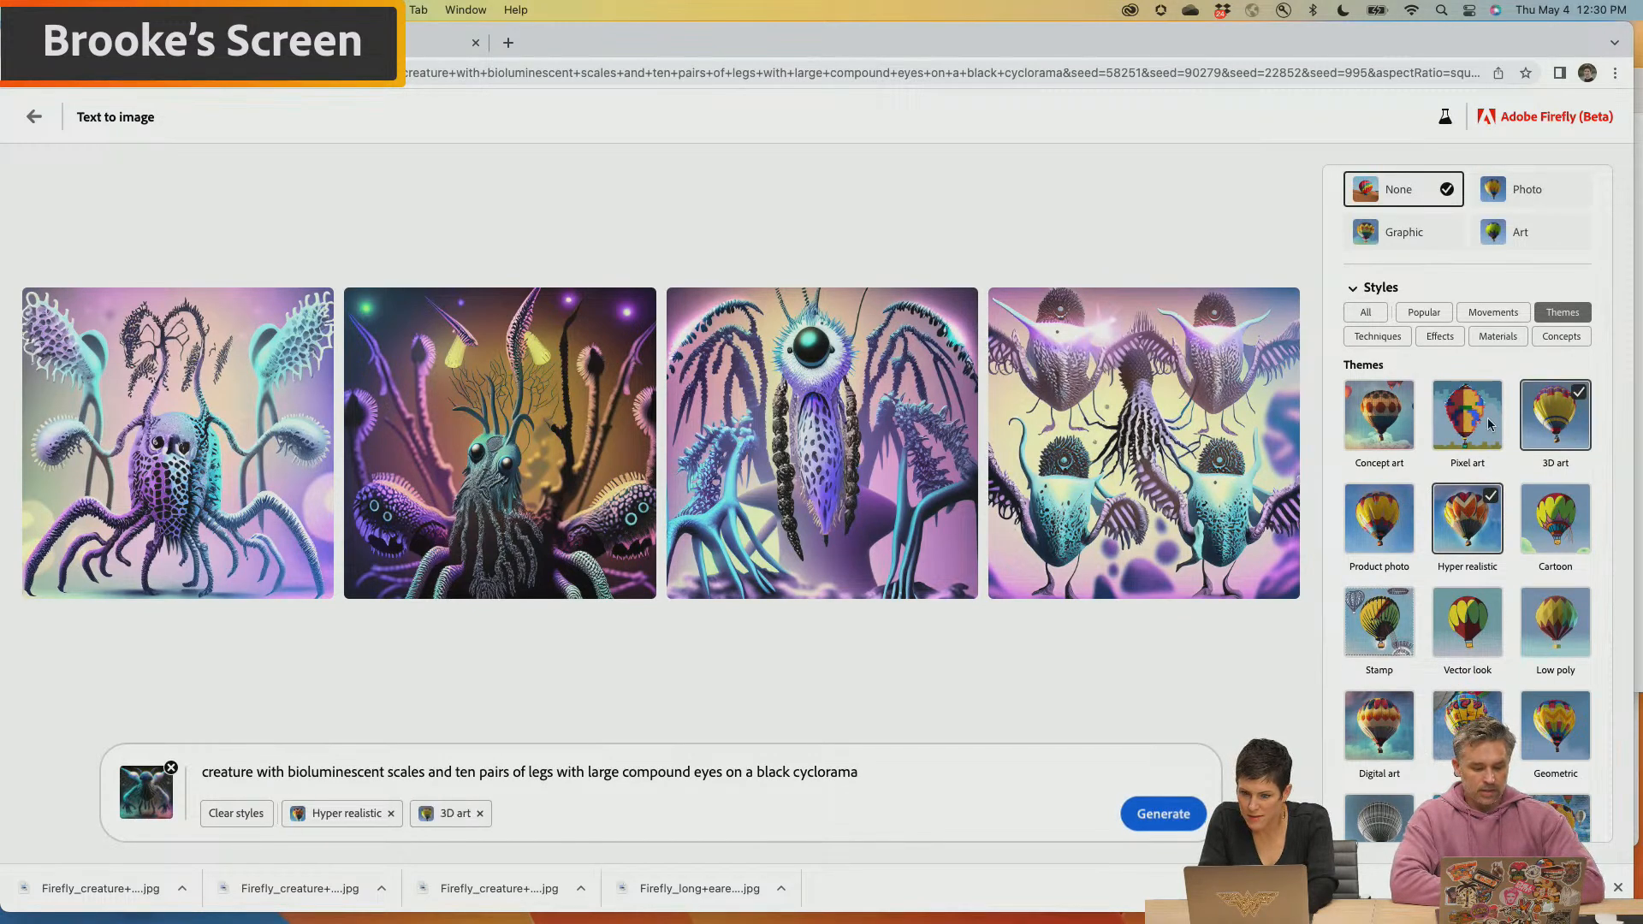
left_click(1390, 430)
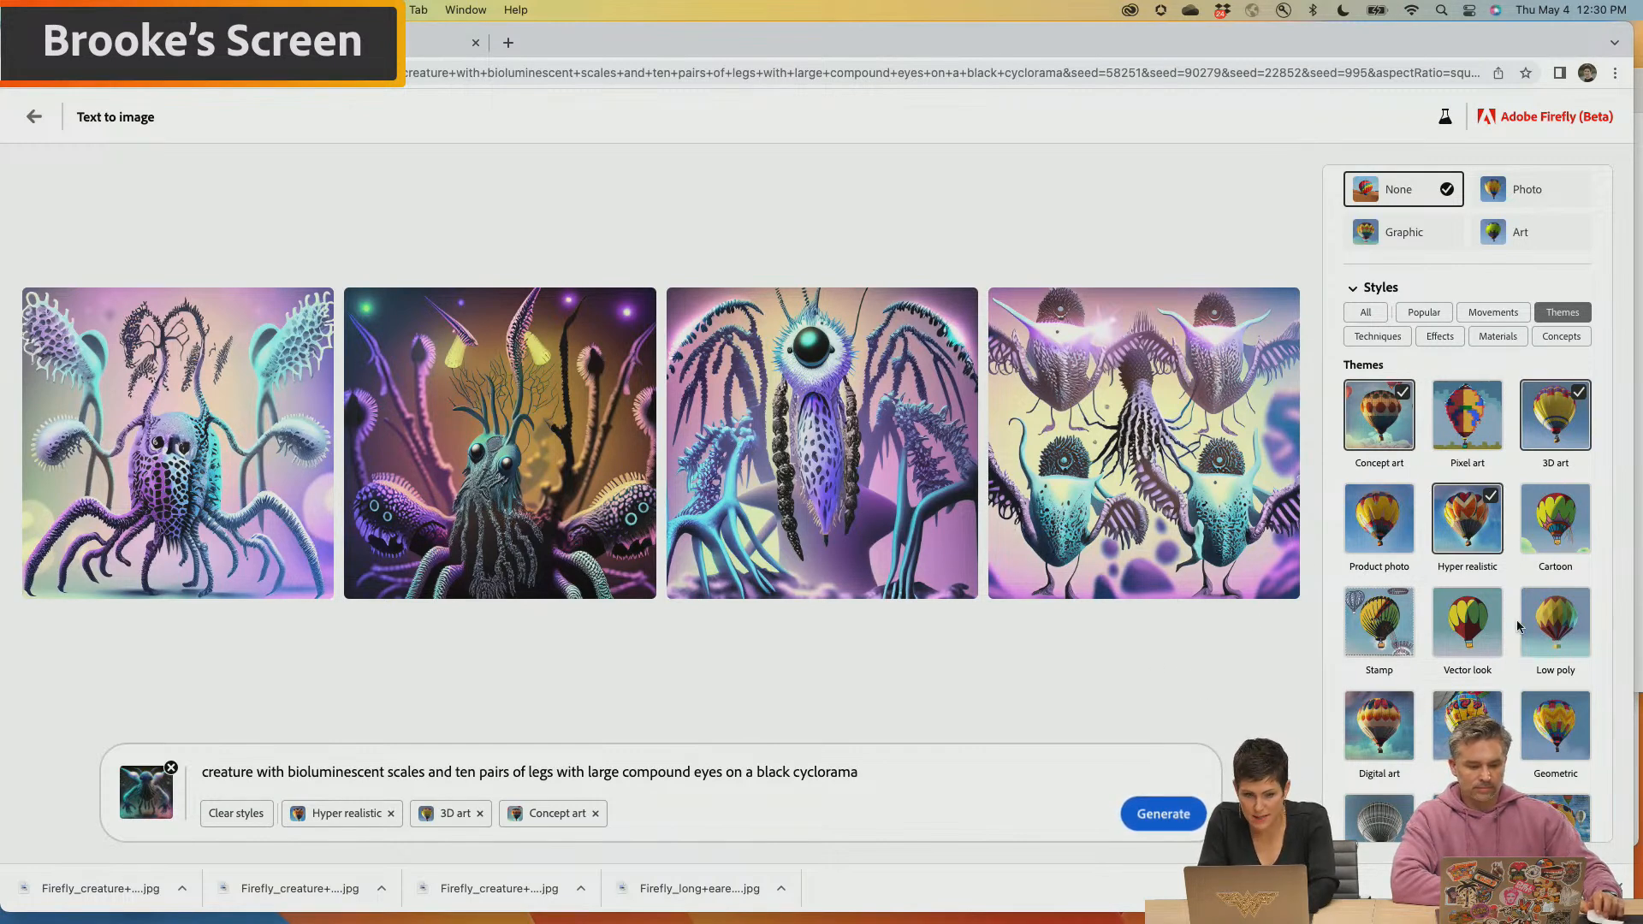
Generate the creatures with the three chosen styles, and generate them again without the reference image
scroll(1438, 673, "down", 5)
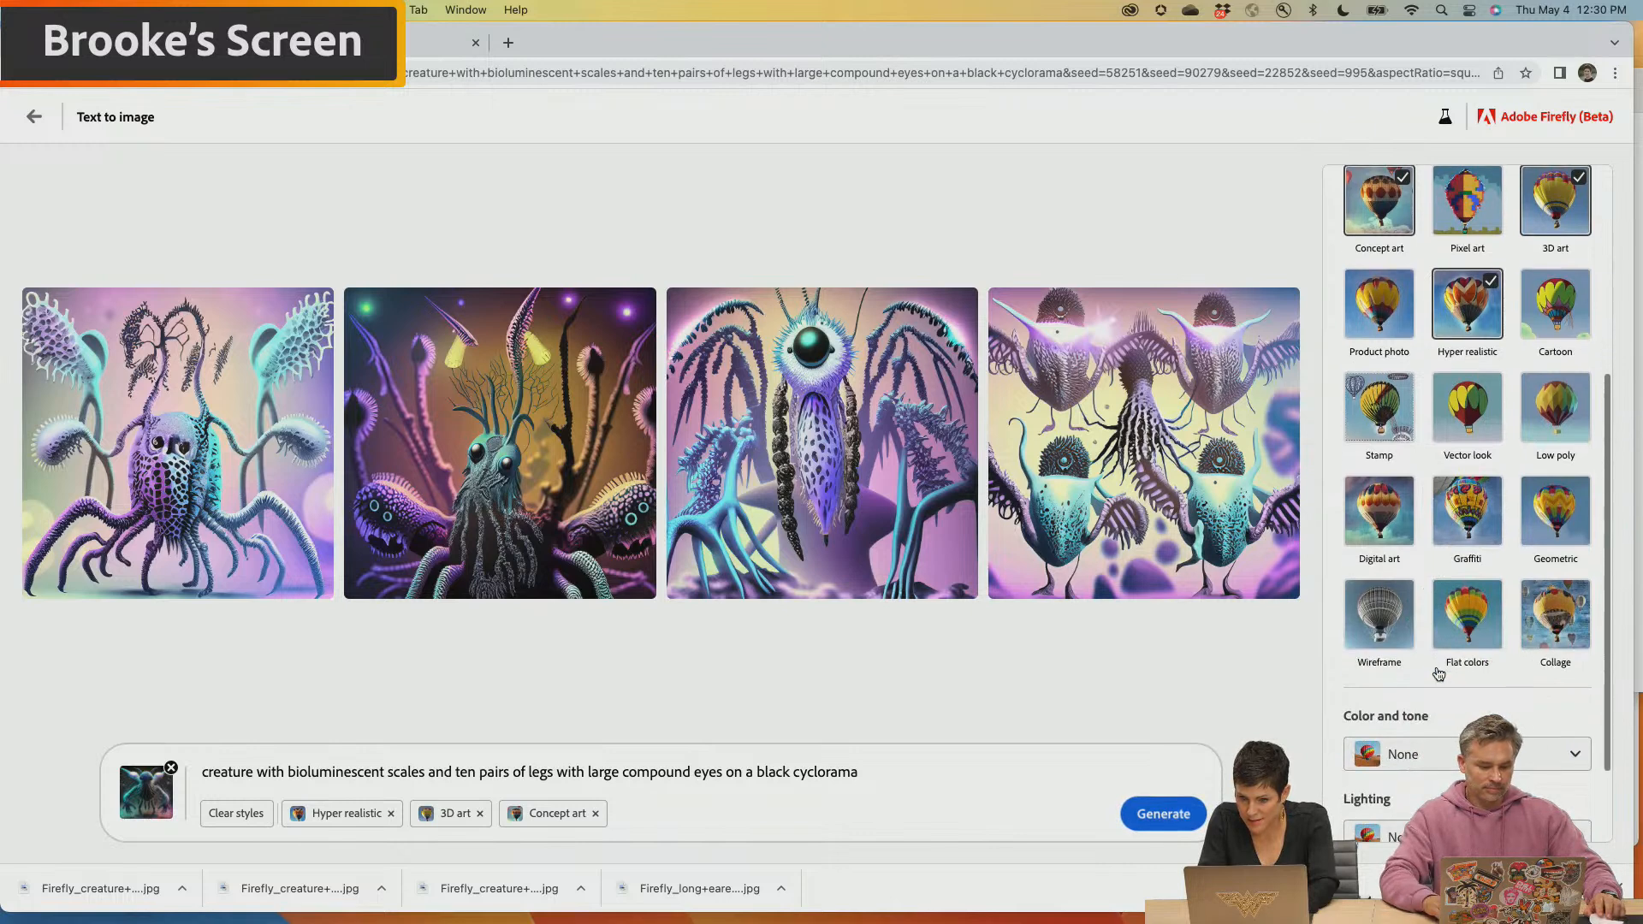
left_click(1177, 815)
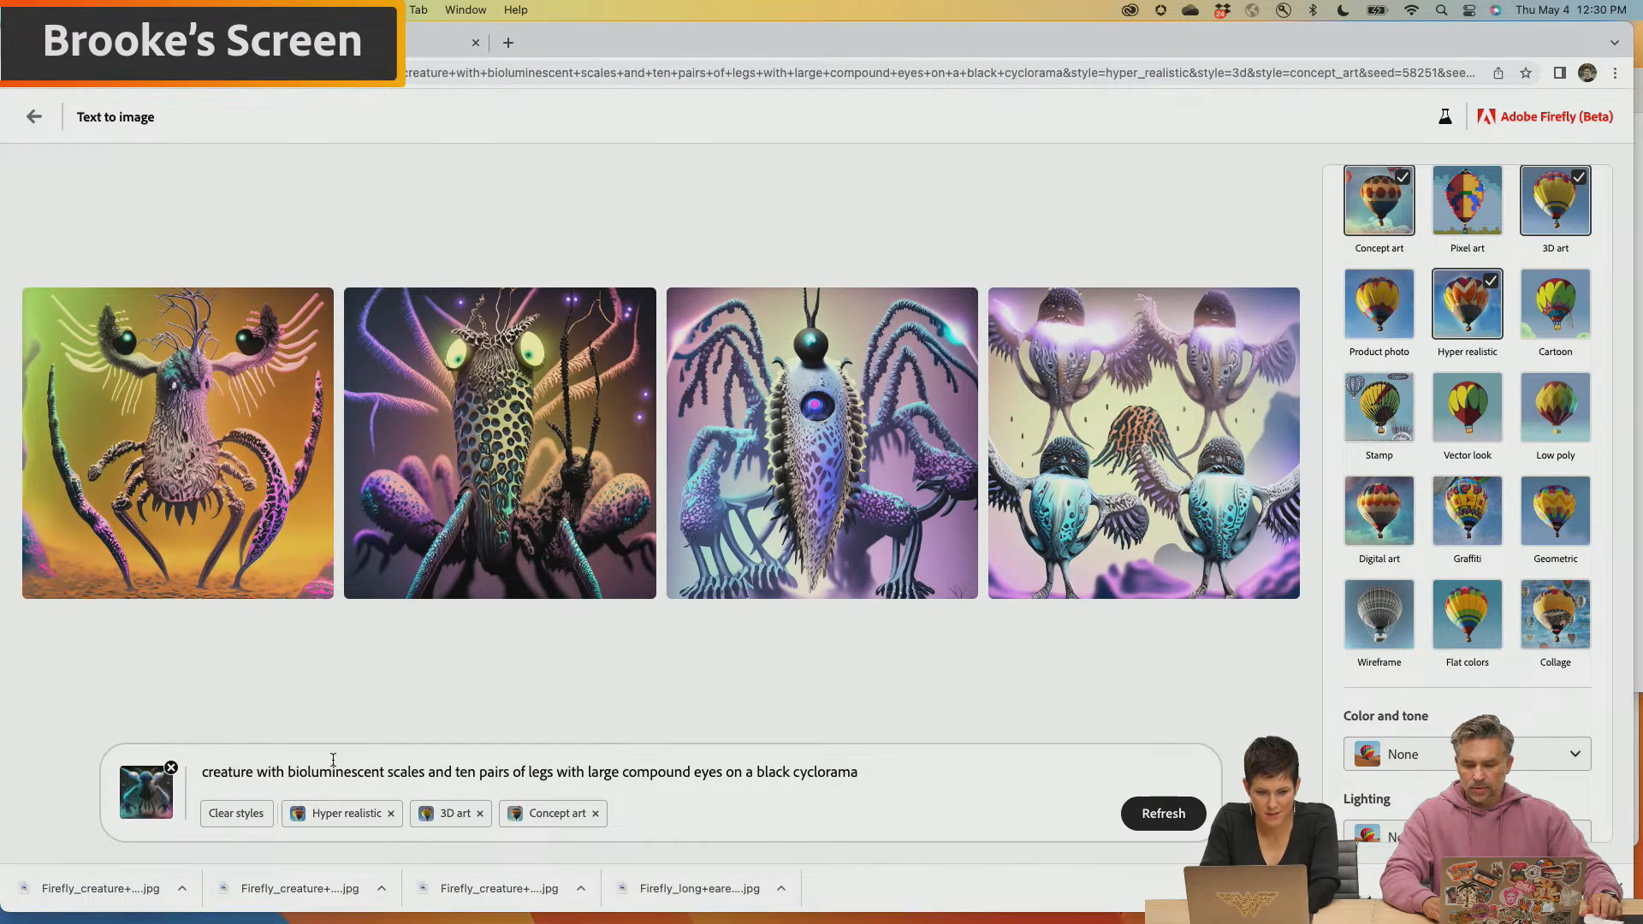
left_click(171, 770)
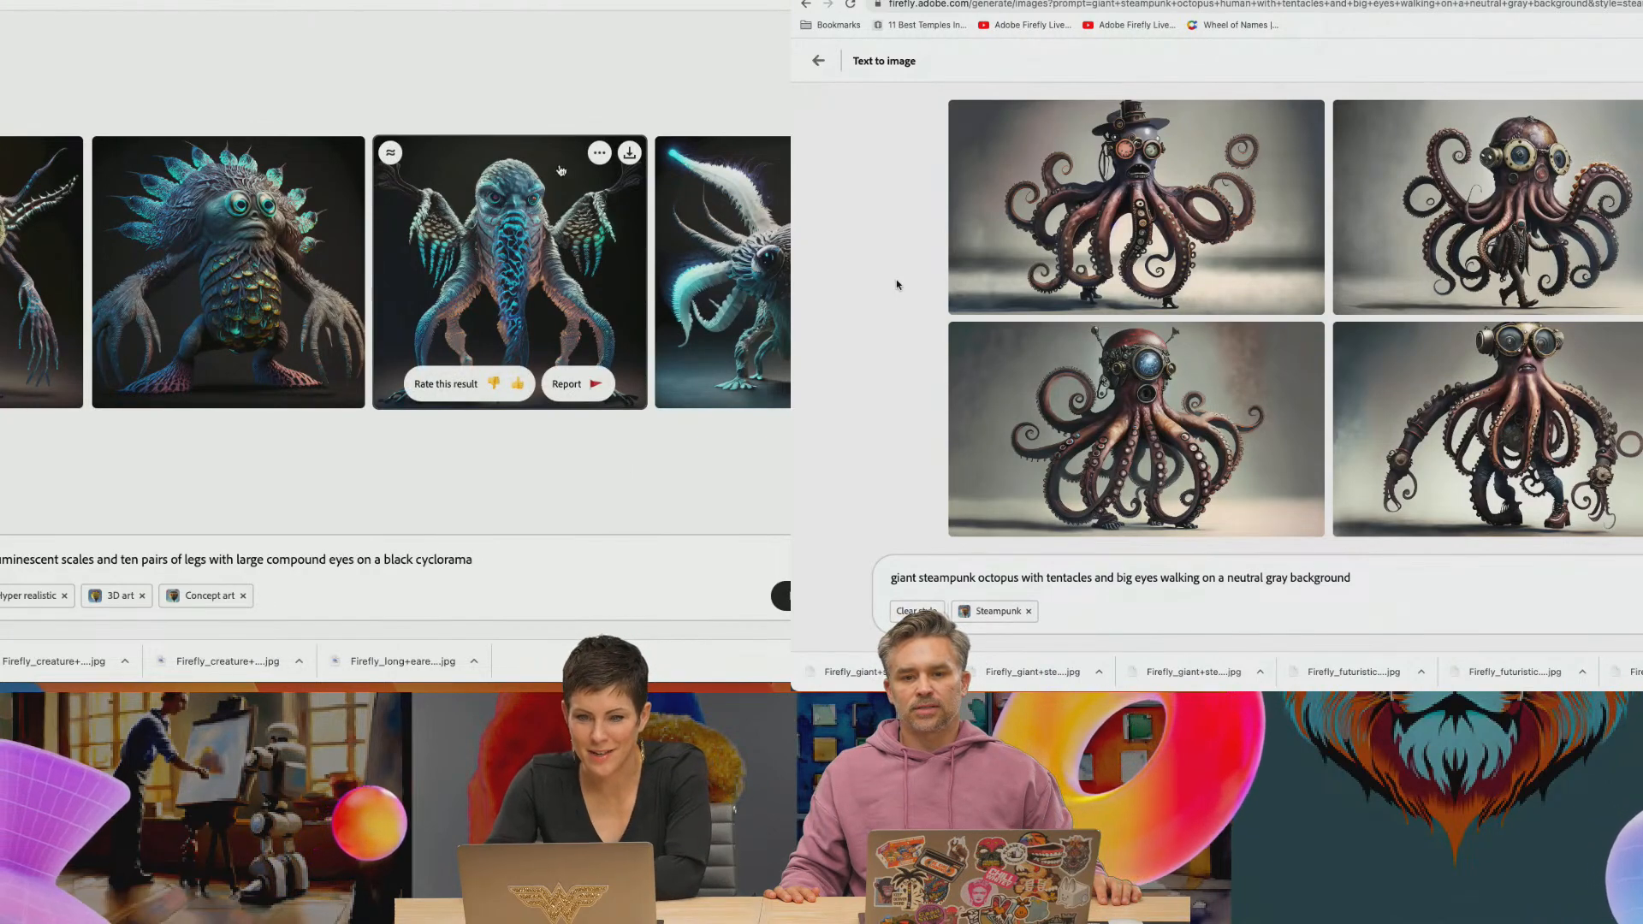
Download the winged creature with the blue trunk and the big-eyed horned creature, accepting the Content Credentials notice for each
left_click(629, 152)
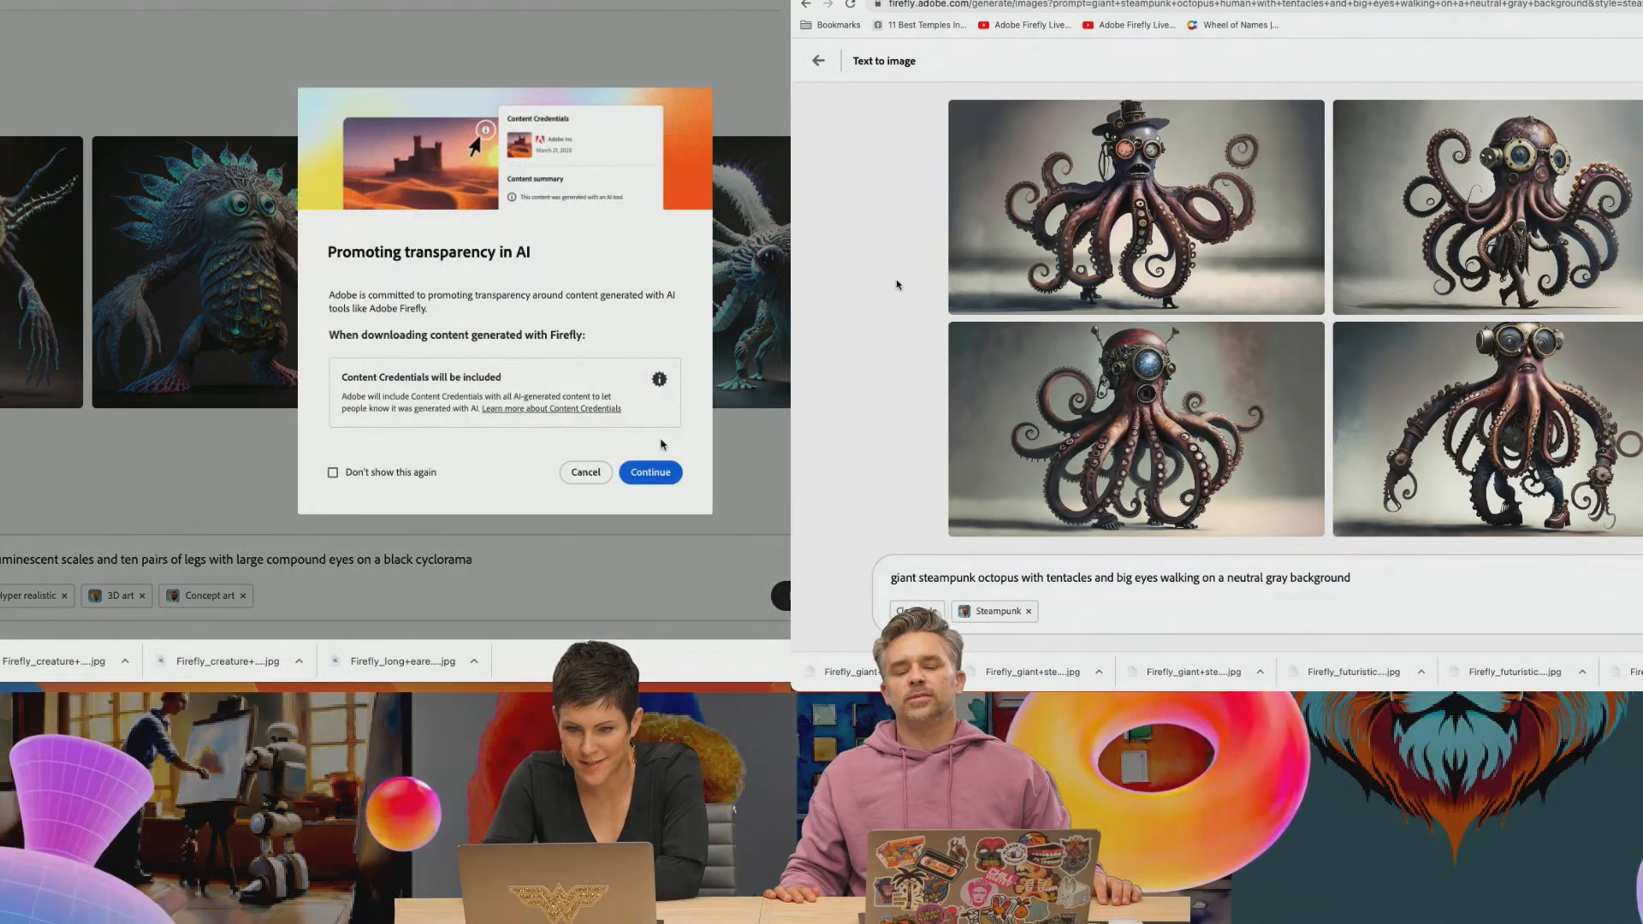
left_click(649, 475)
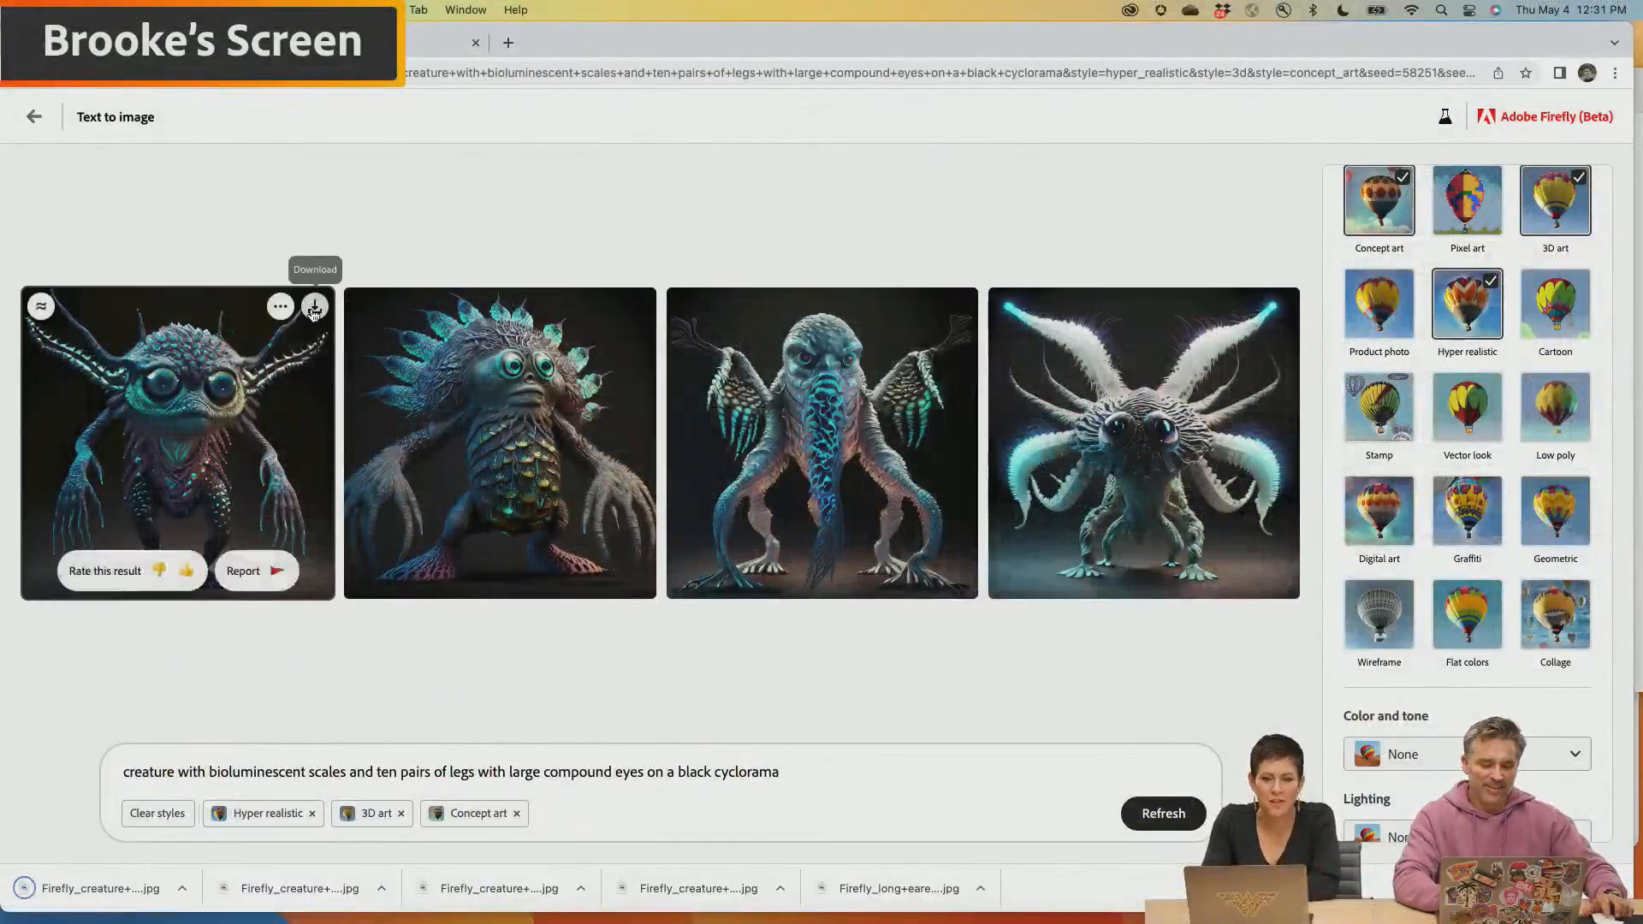
left_click(314, 308)
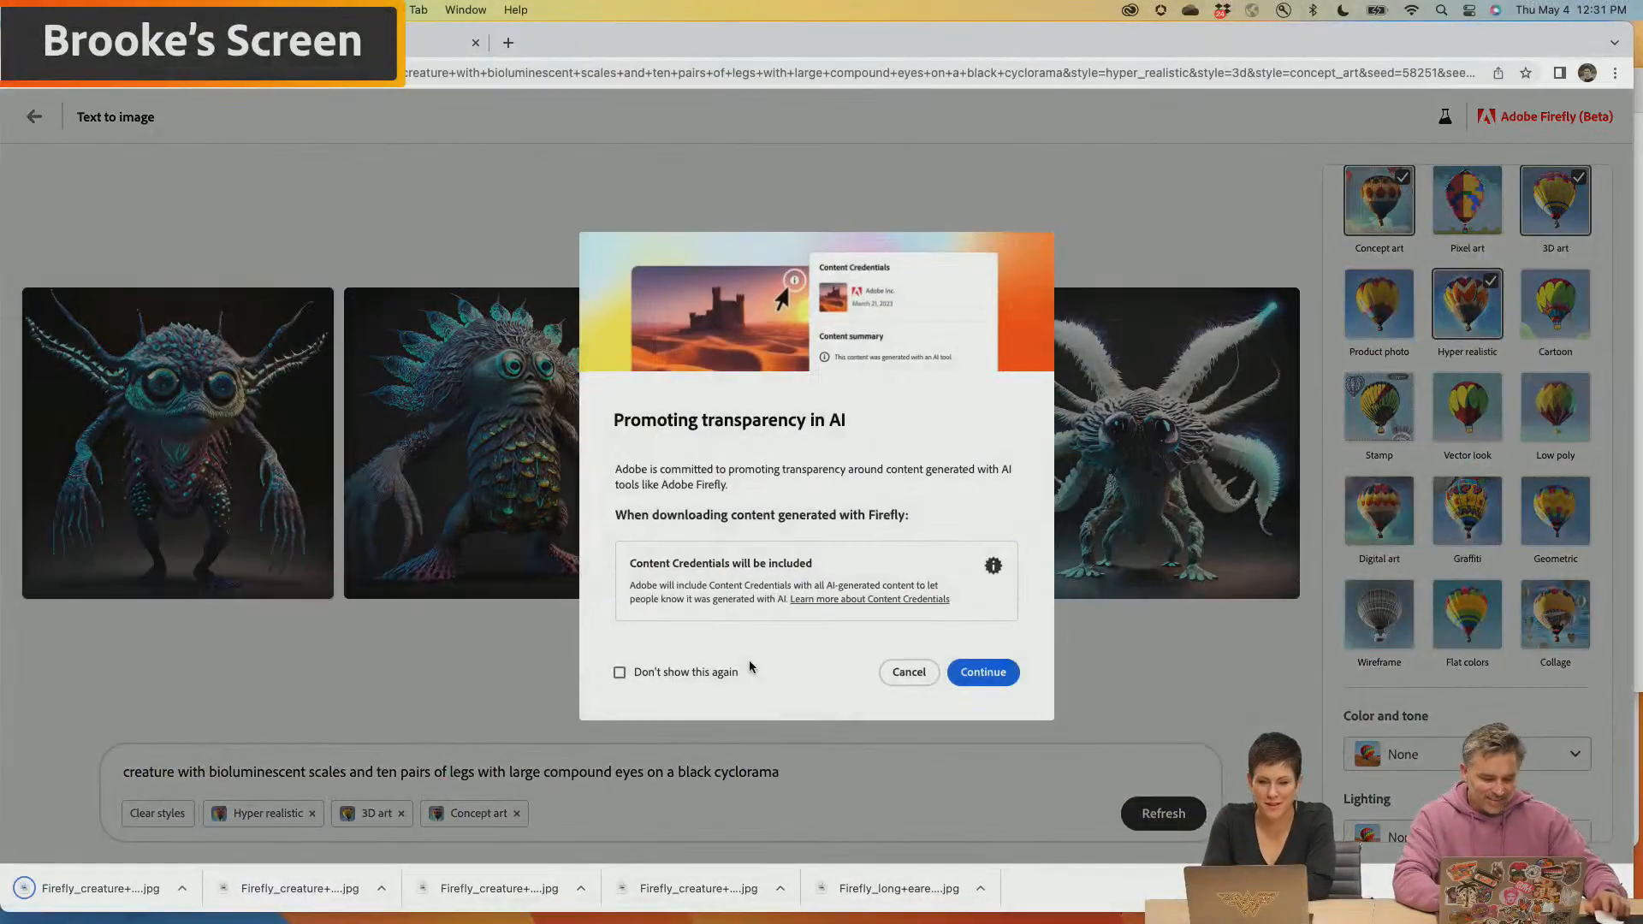
left_click(982, 673)
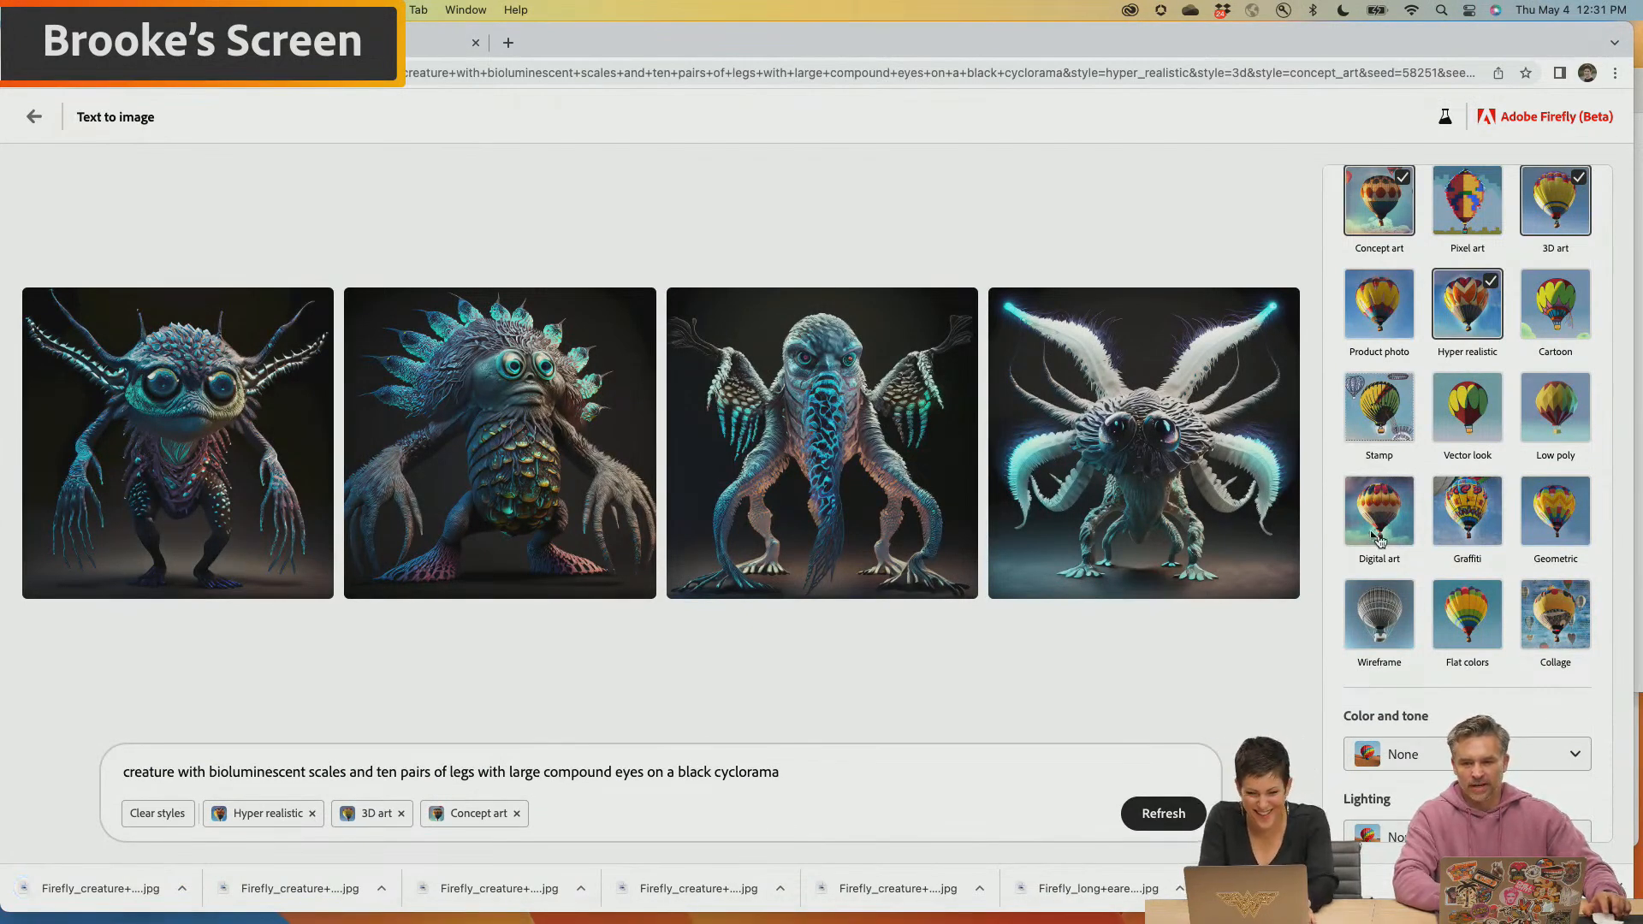
Switch to Finder's Downloads folder and open the shared library in the Creative Cloud desktop app beside it
key("super+Tab")
key("super+Tab")
key("super+Tab")
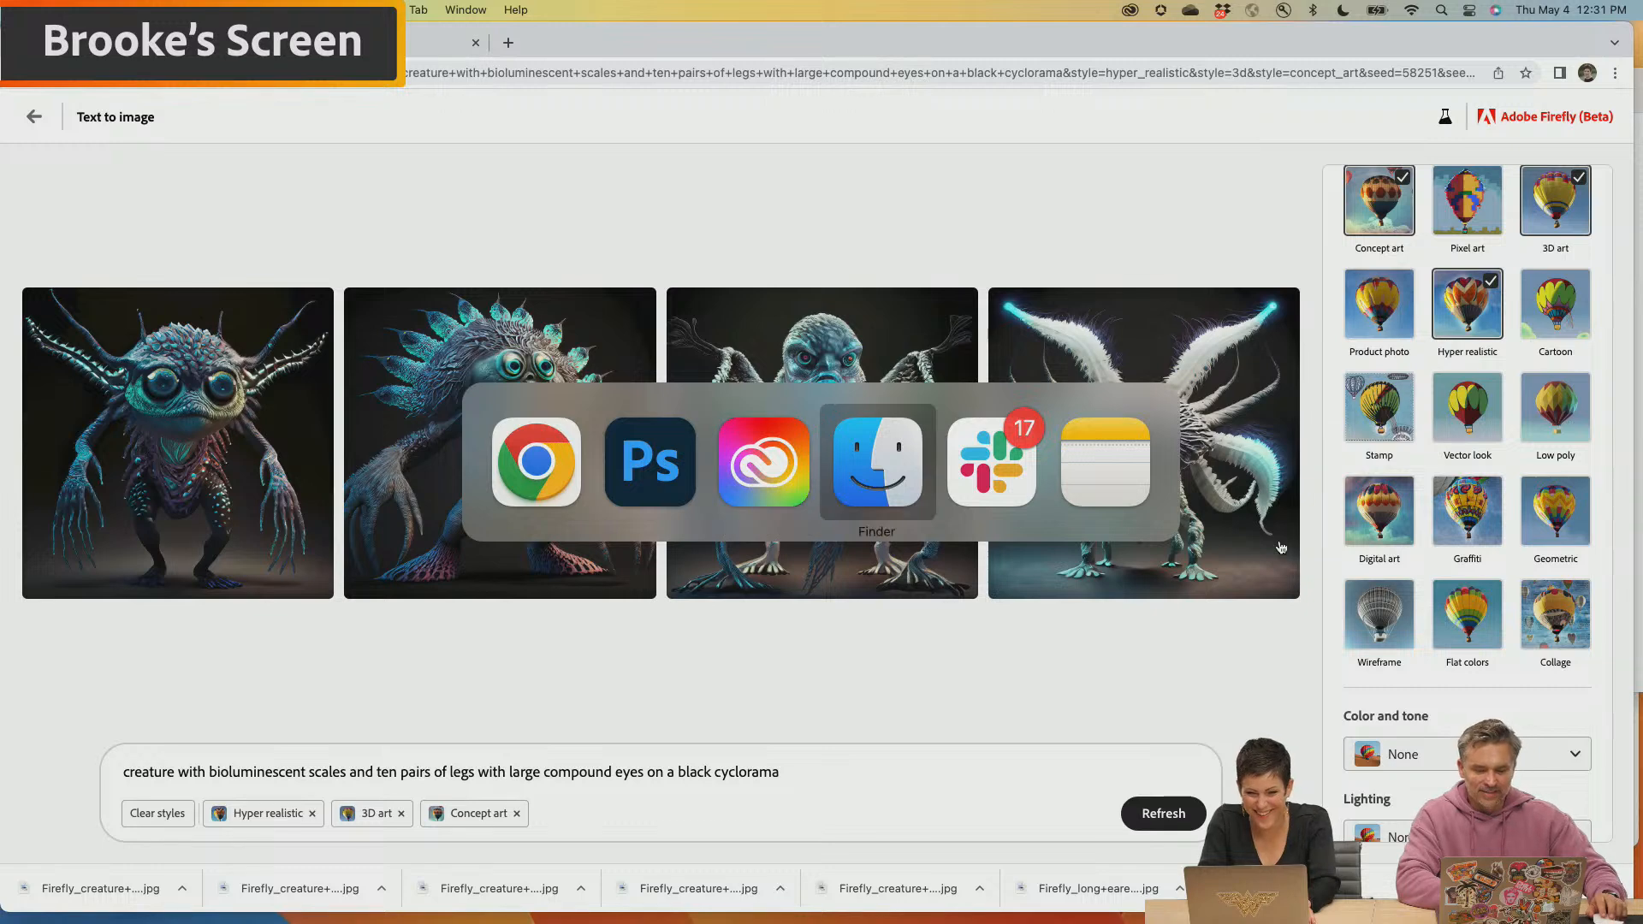
mouse_move(932, 921)
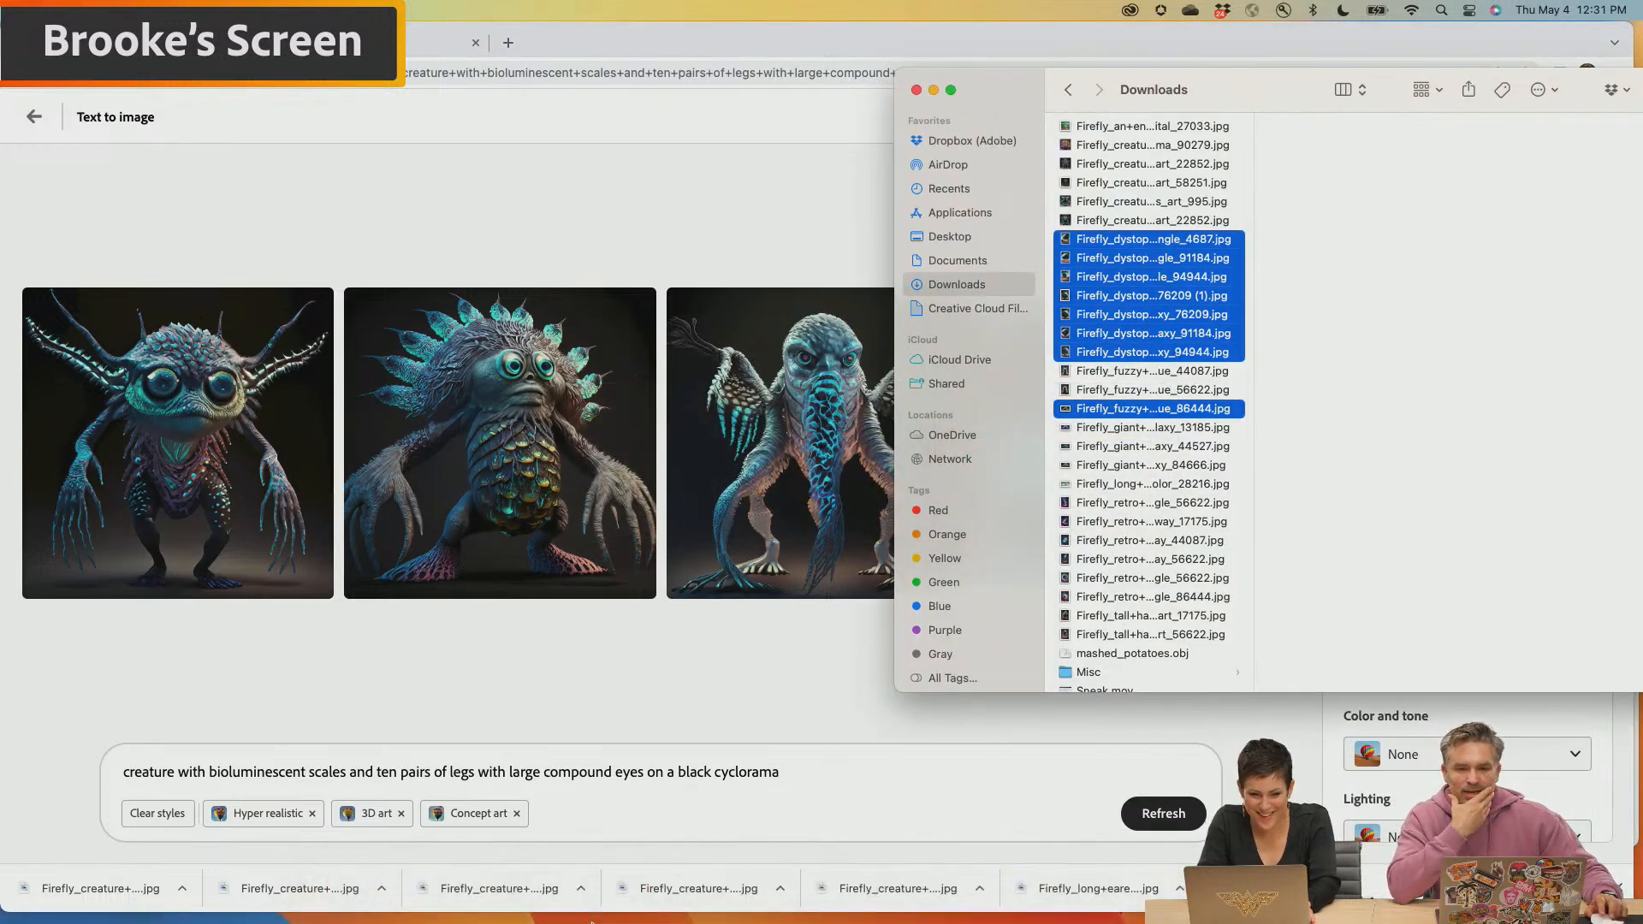
mouse_move(463, 922)
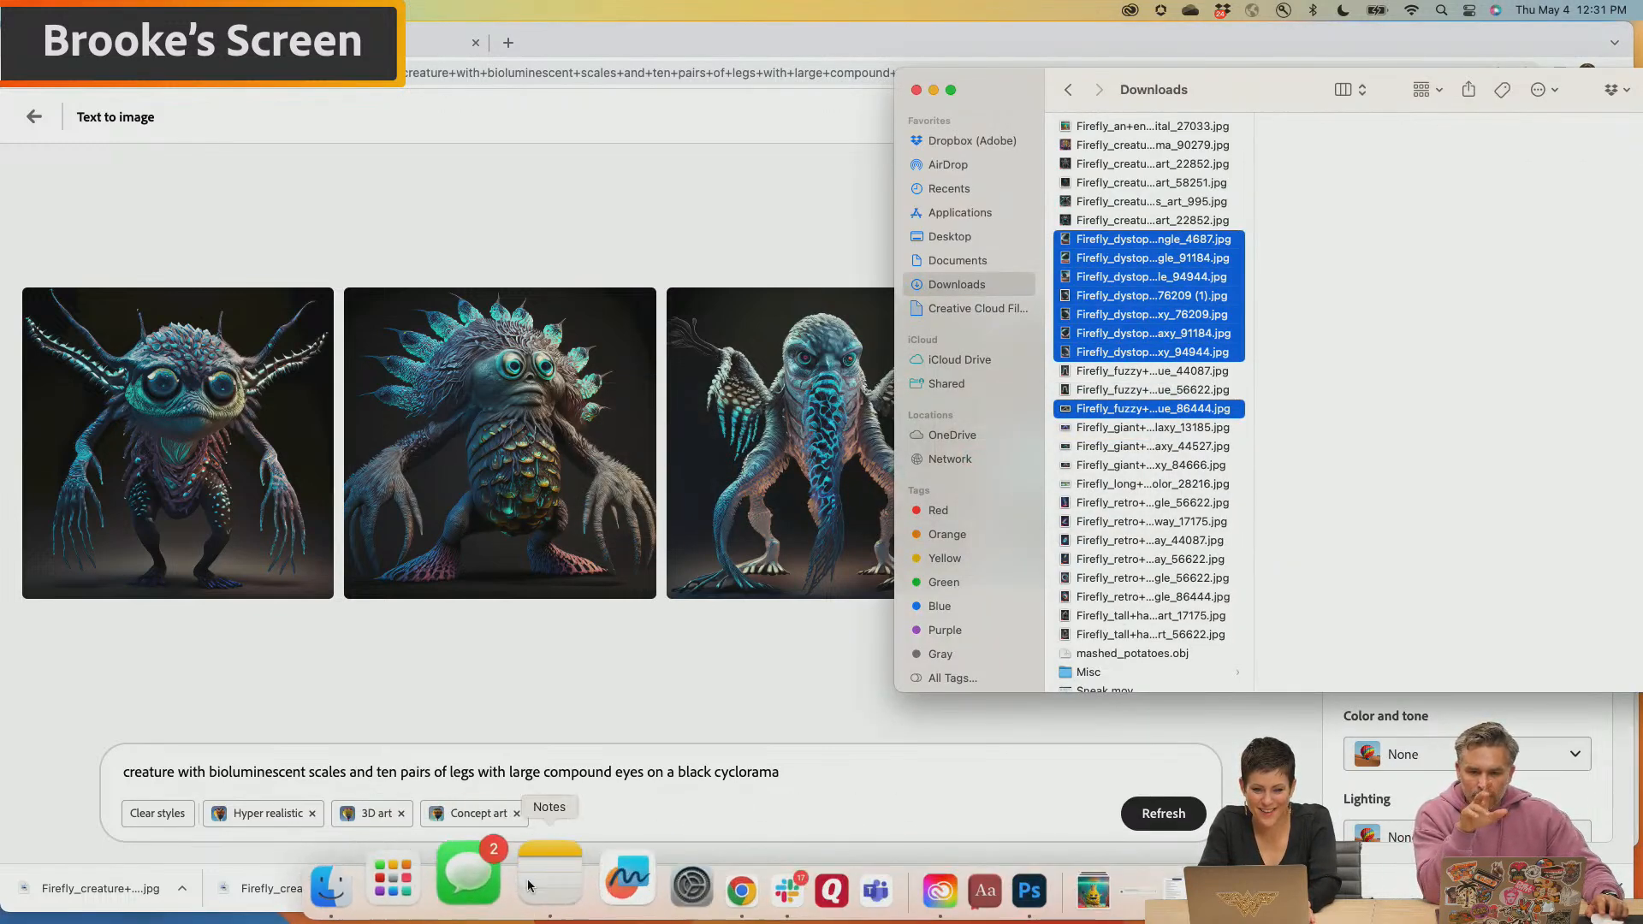
left_click(865, 888)
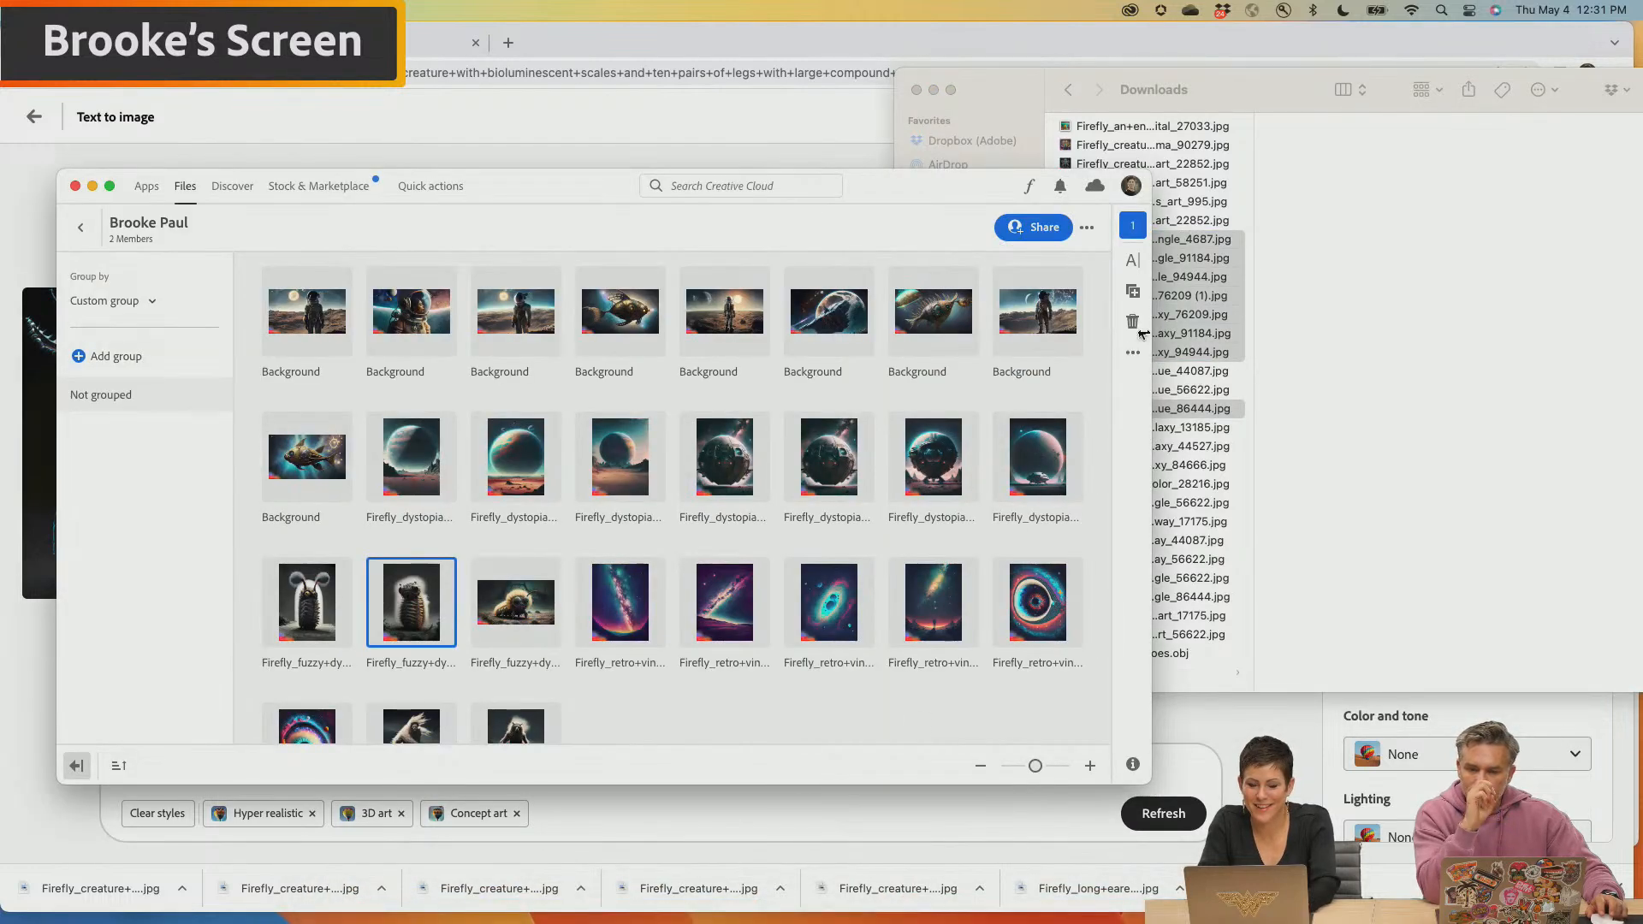
Show the Downloads folder as icons and clear the current file selection
left_click(1269, 80)
left_click(1350, 89)
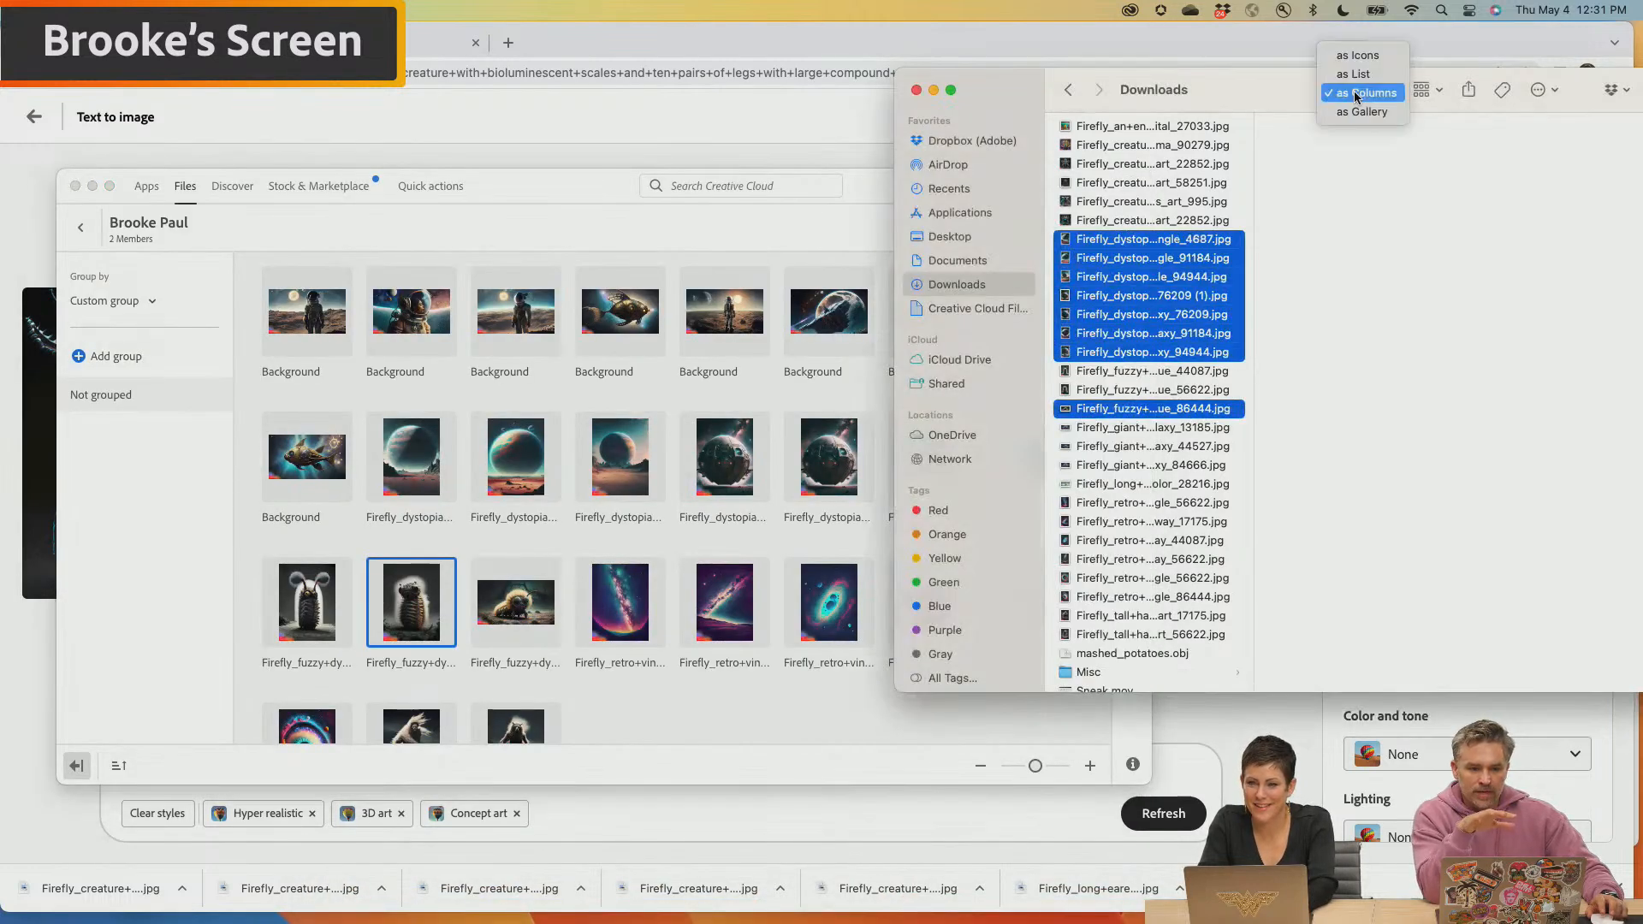
left_click(1356, 56)
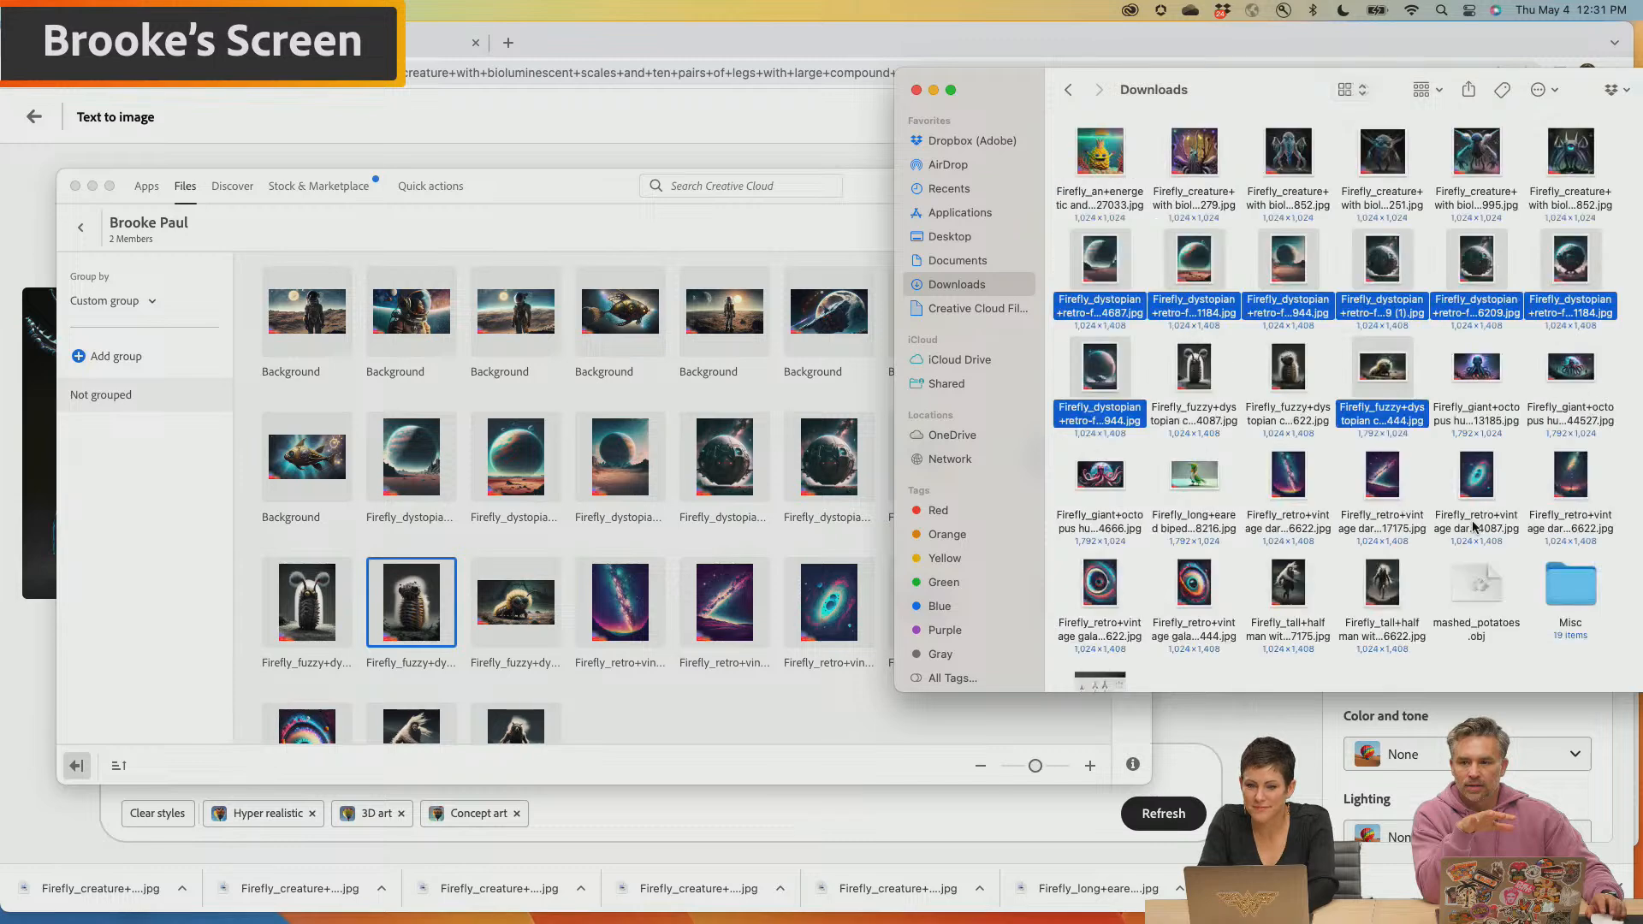
left_click(1438, 474)
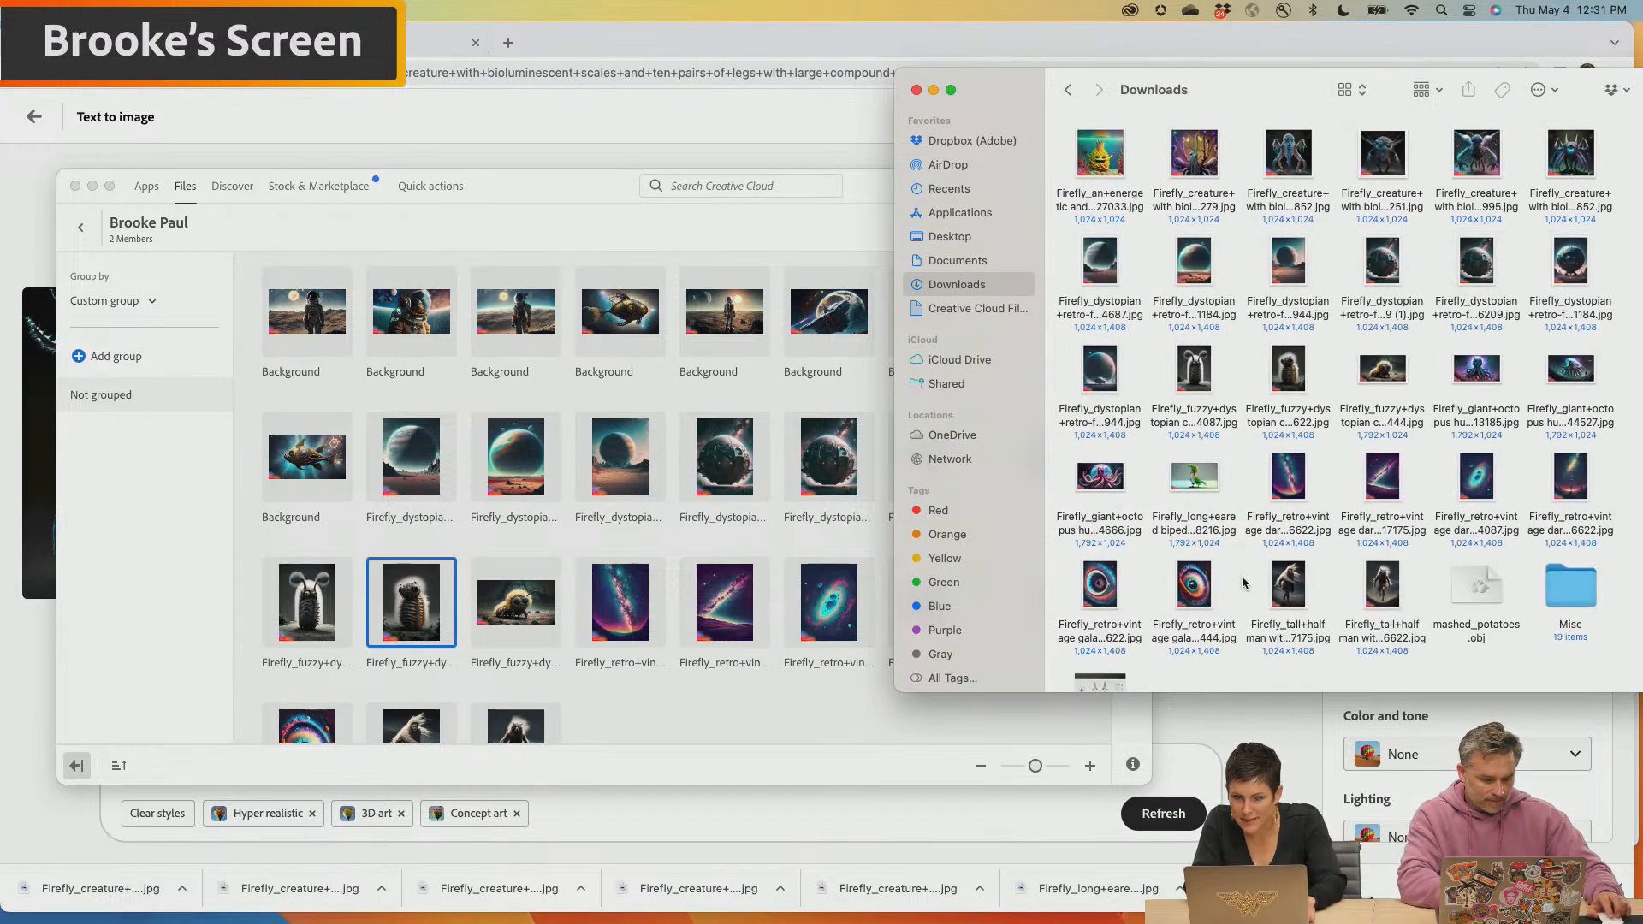
Select the five Firefly creature images in Downloads and add them to the shared Creative Cloud library
left_click(1286, 157)
left_click(1383, 151, "super")
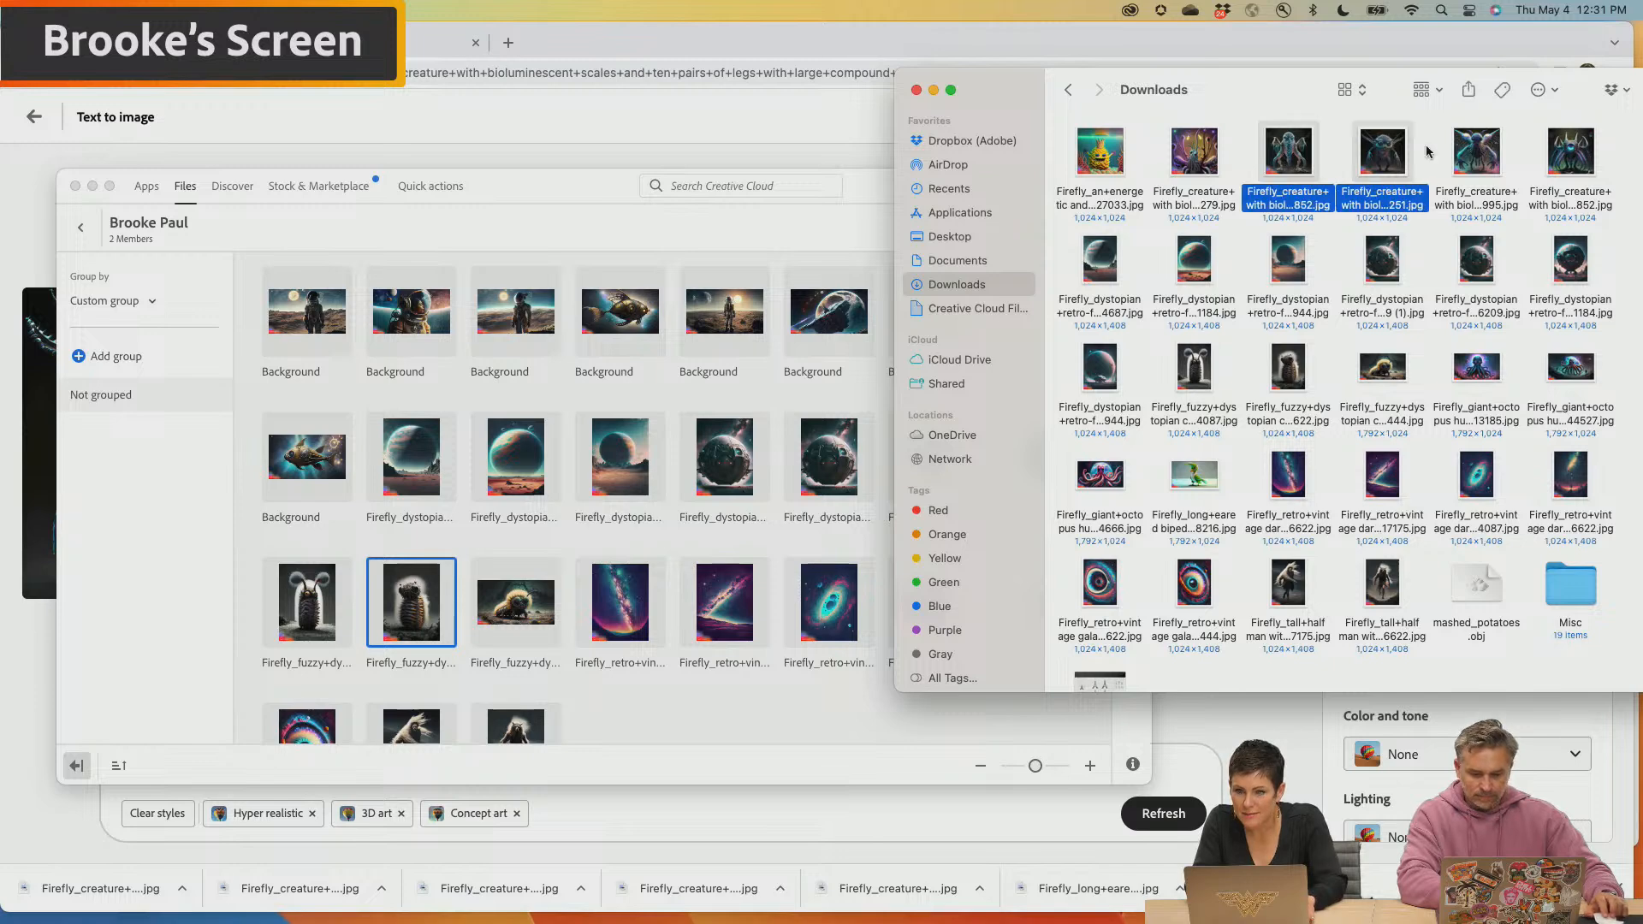
left_click(1462, 153, "super")
left_click(1570, 152, "super")
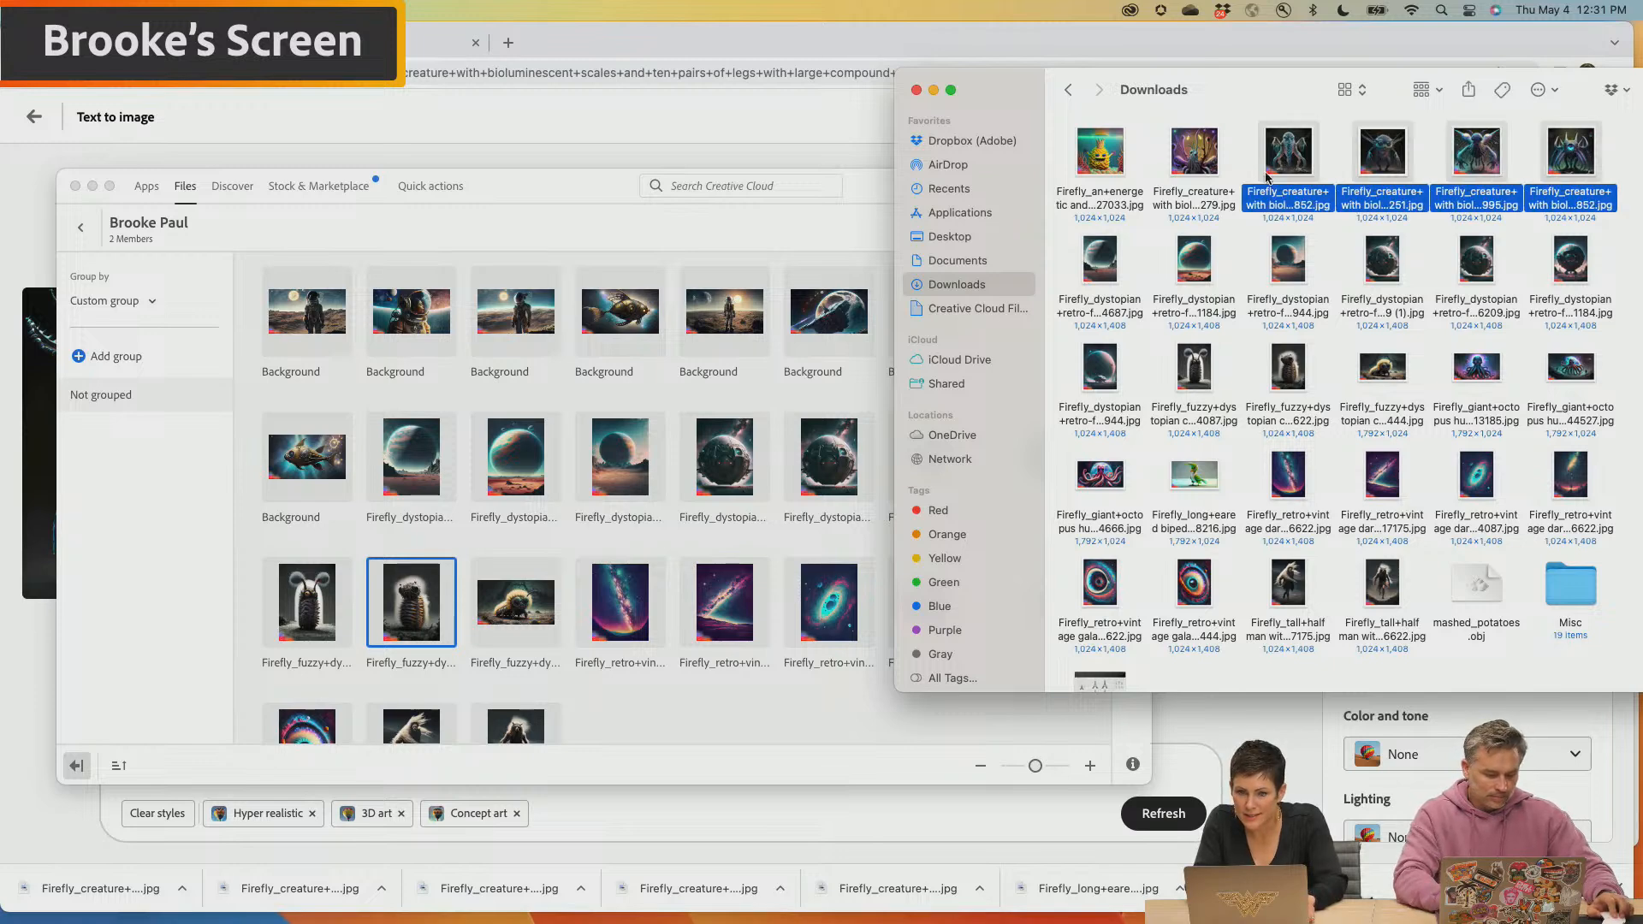
left_click(1202, 156, "super")
left_click_drag(1201, 157, 674, 682)
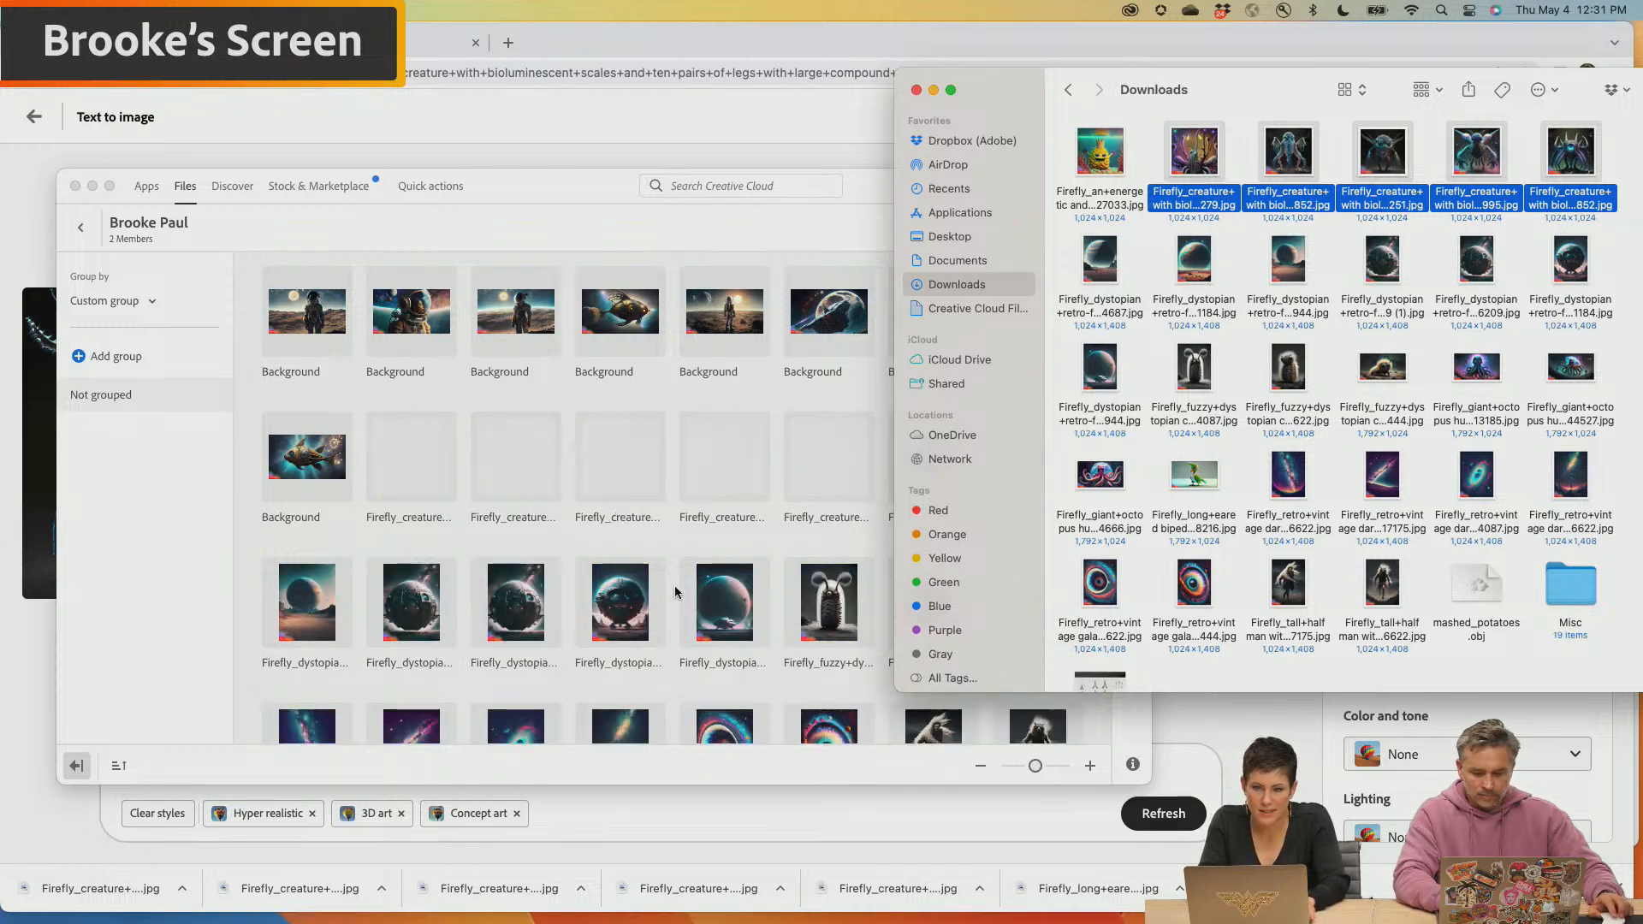
Bring the Downloads window fully into view and preview the yellow sea sponge pineapple image, closing the preview again
left_click_drag(1006, 100, 906, 110)
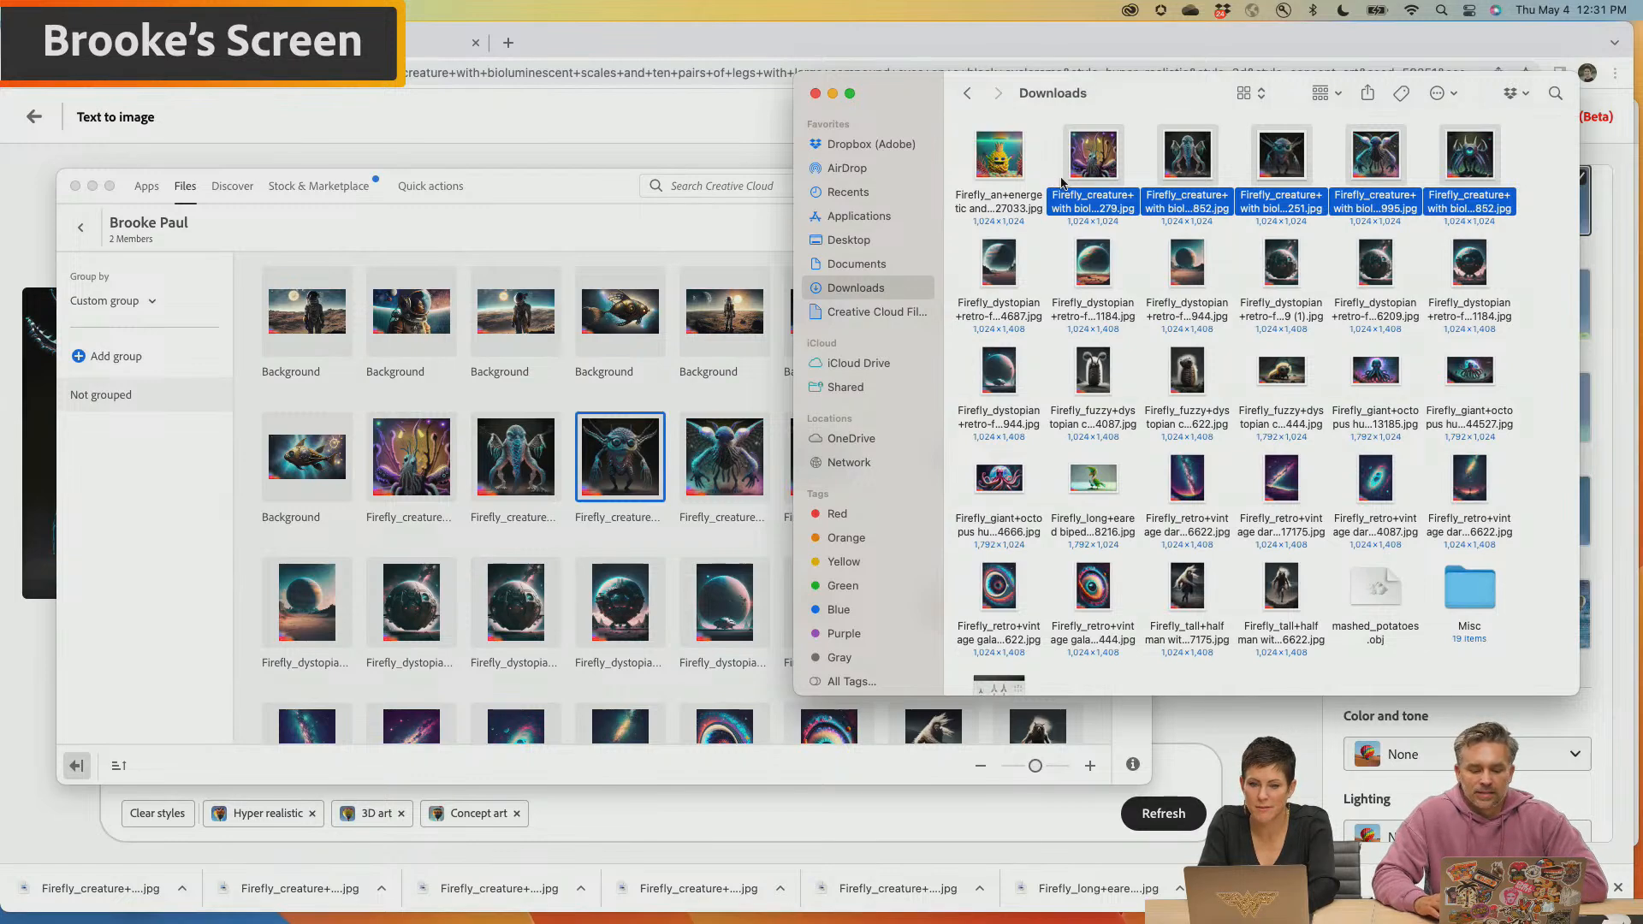
left_click(993, 158)
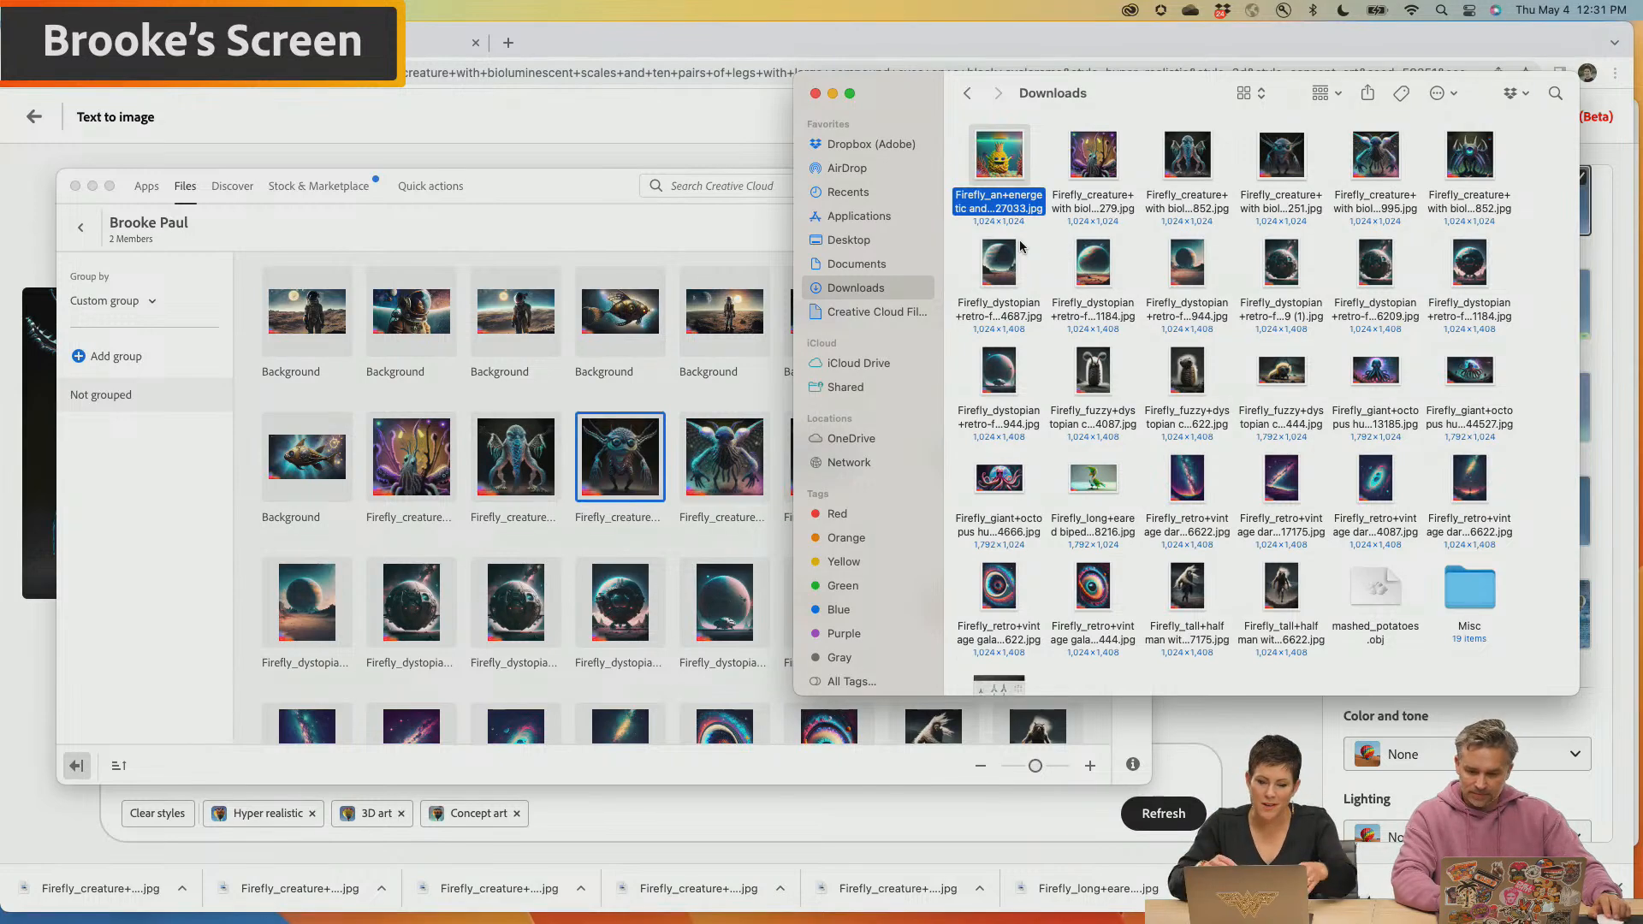
key("space")
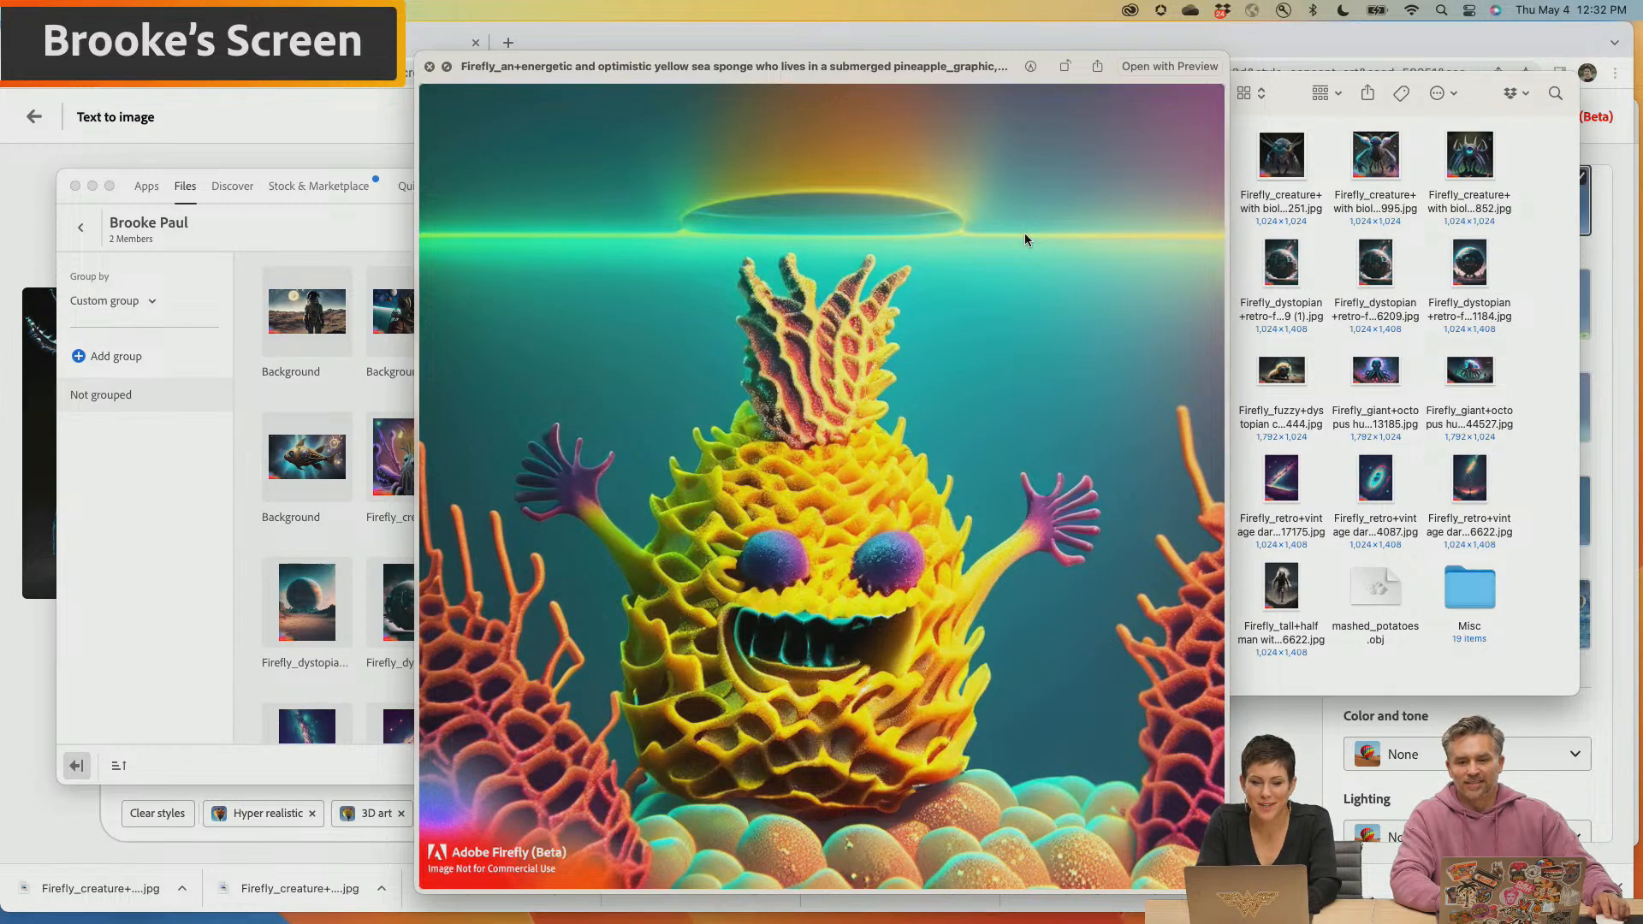
key("space")
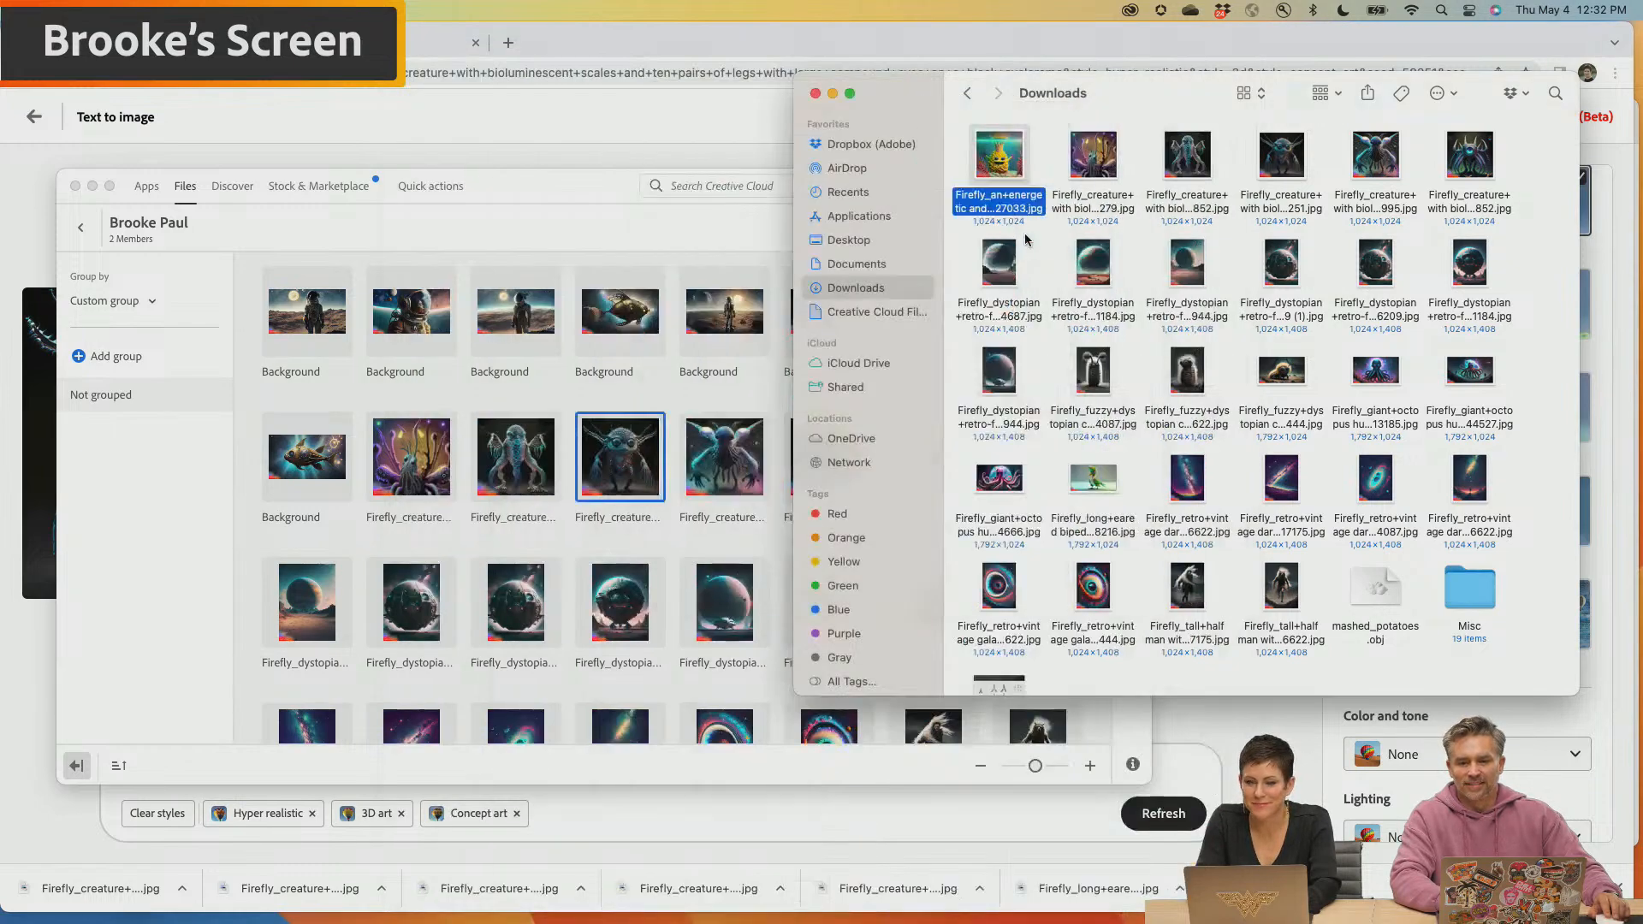
Switch to the eye planet poster in Photoshop and bring Finder's Downloads folder up in front of it
left_click(557, 205)
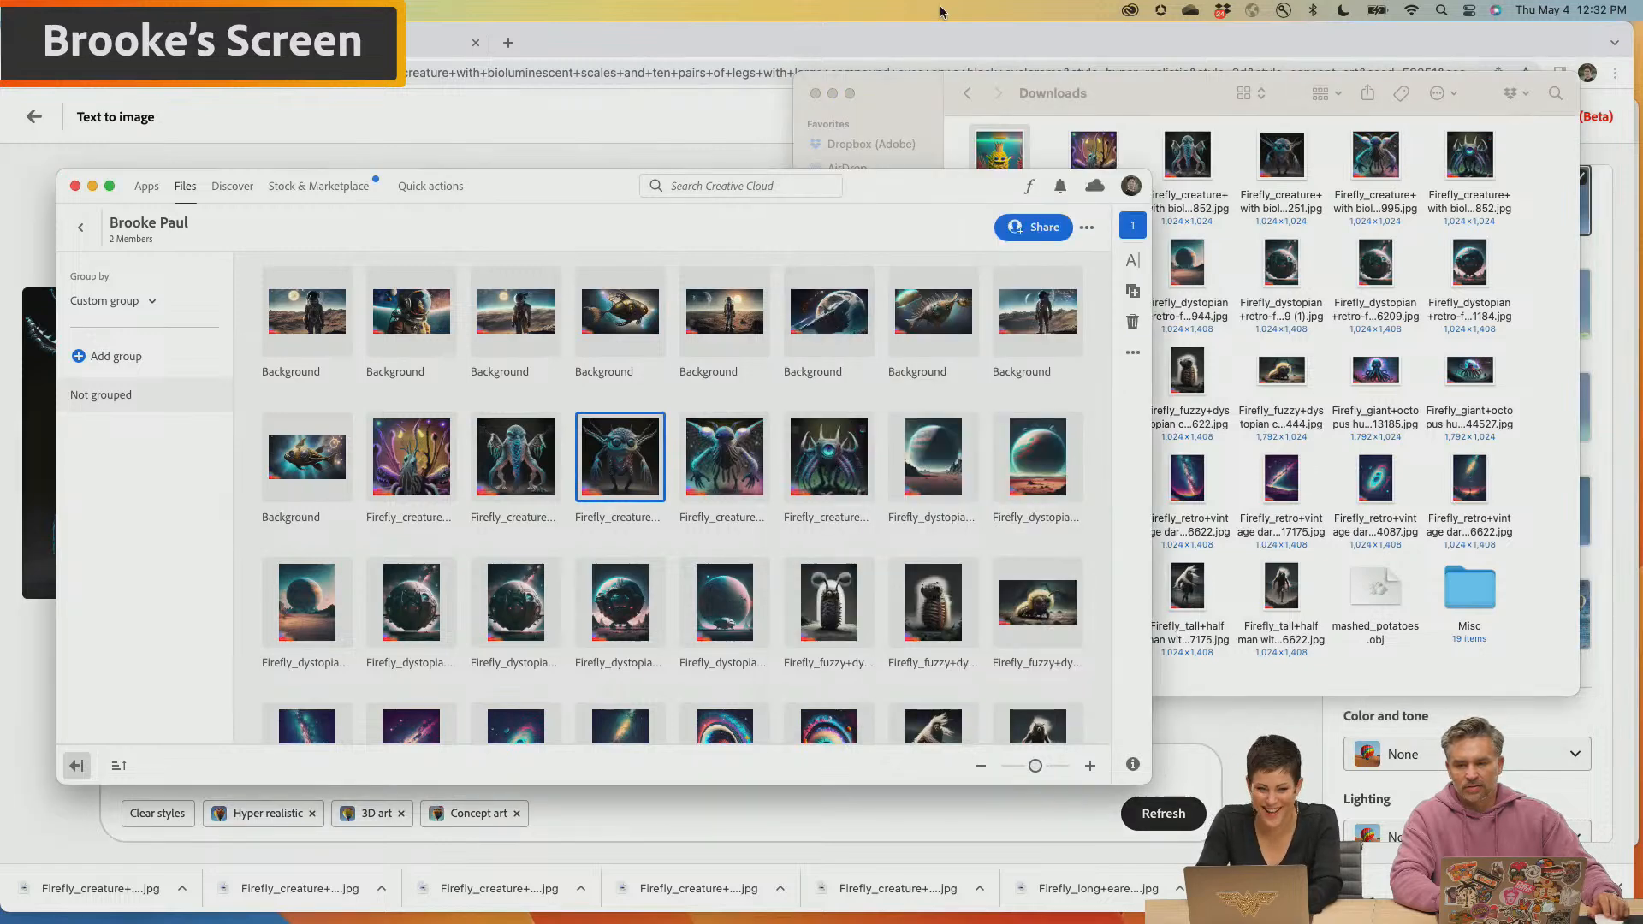
left_click(685, 43)
key("super+Tab")
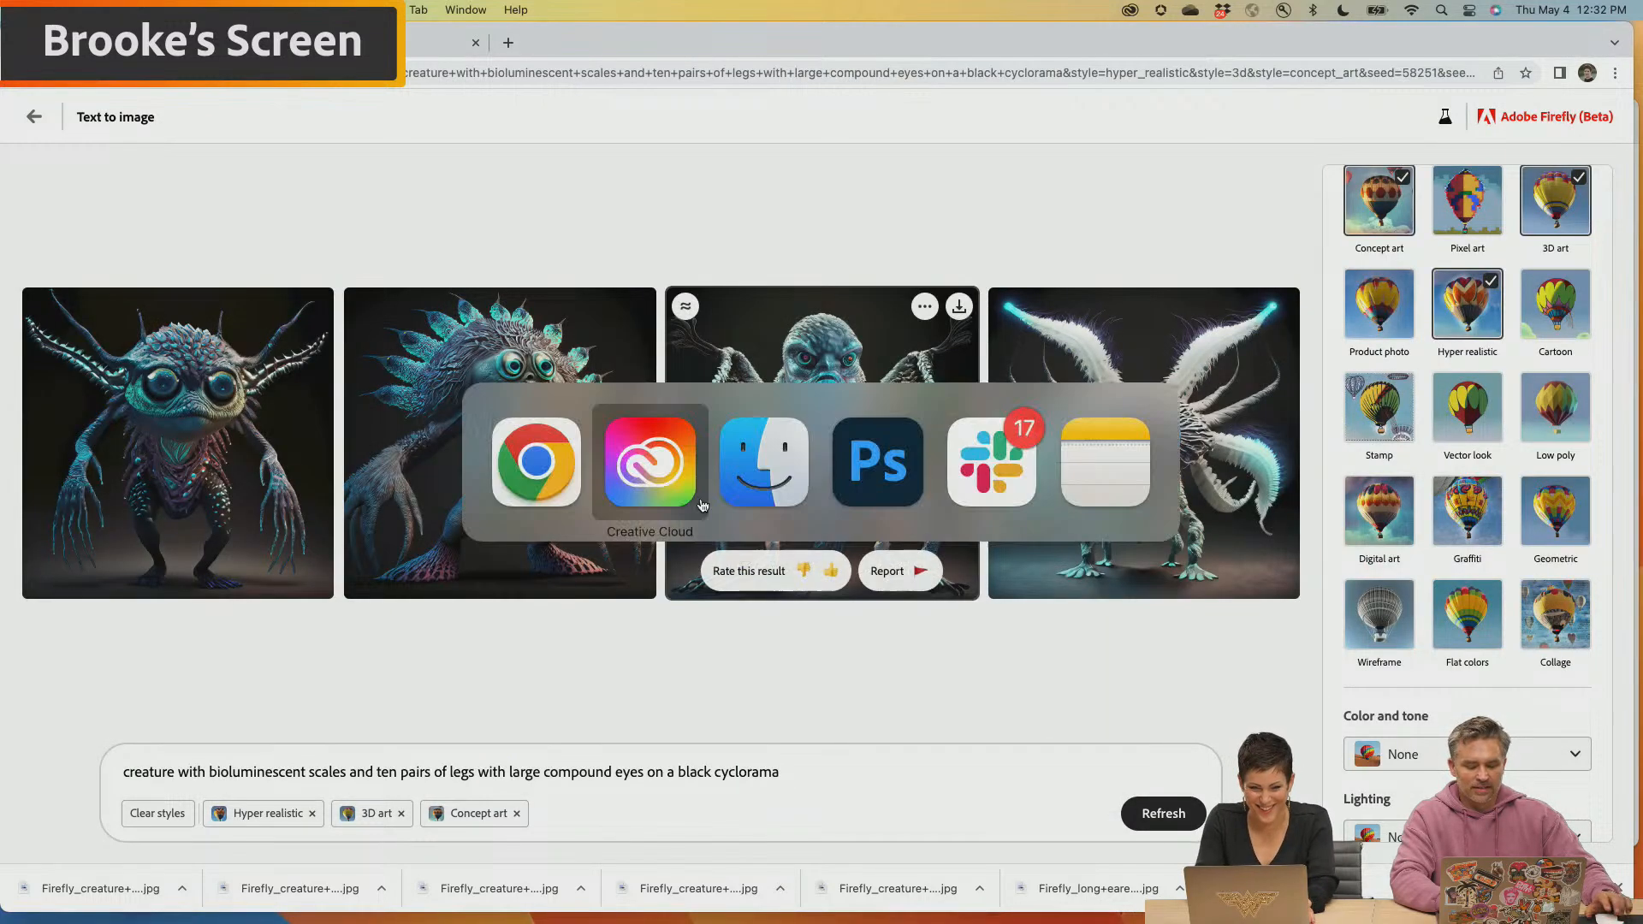
key("super+Tab")
key("super+Tab")
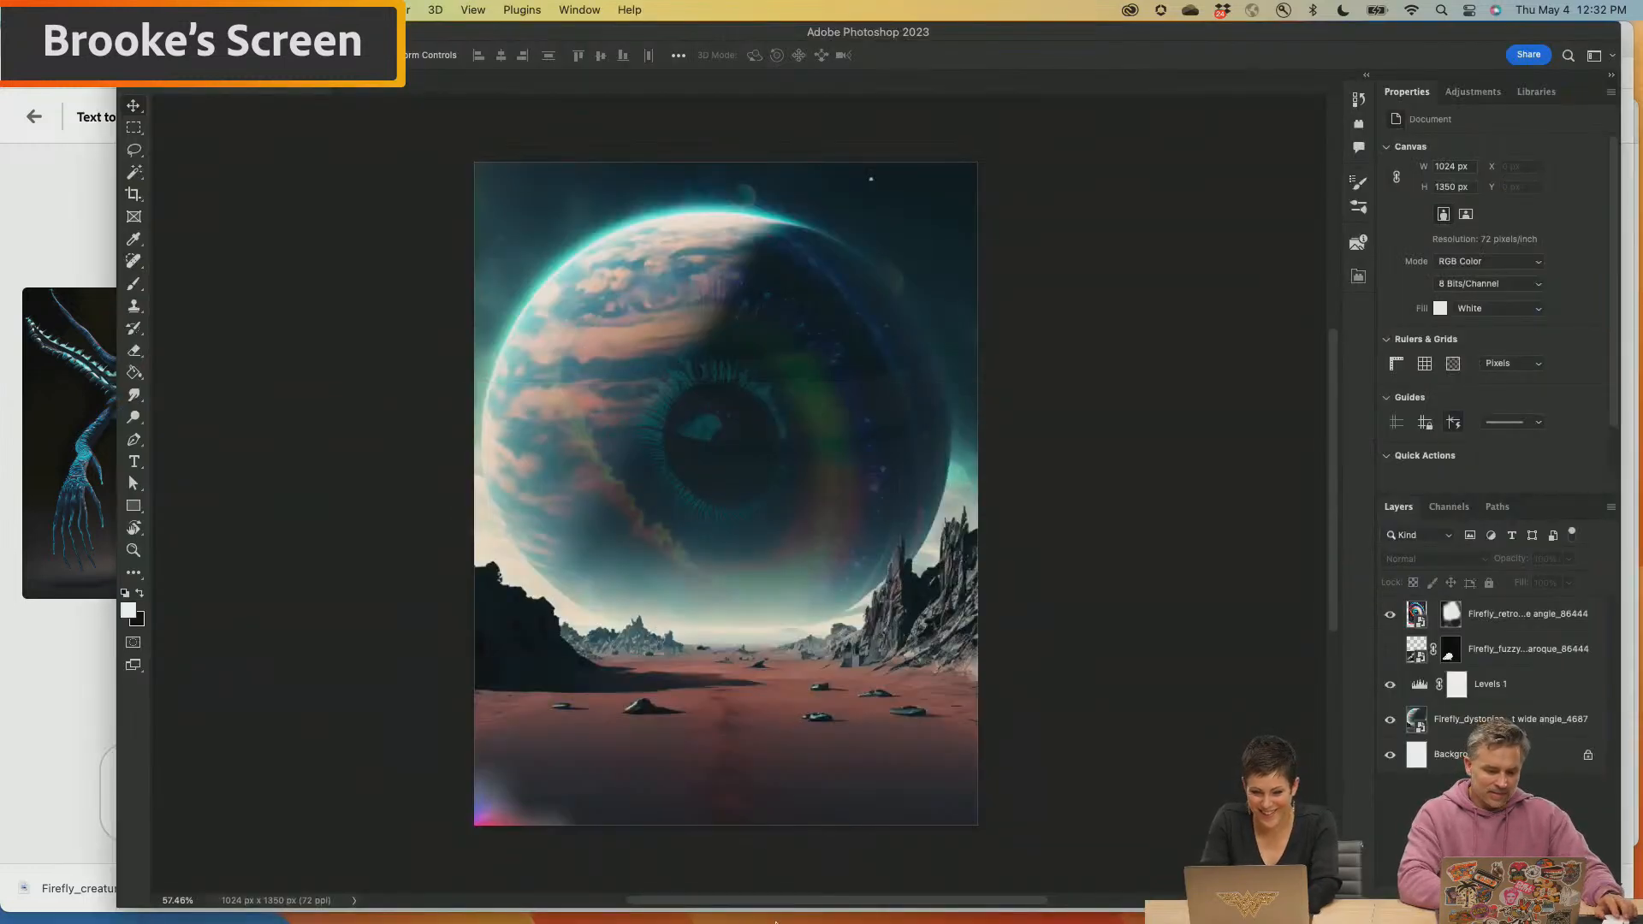
mouse_move(917, 917)
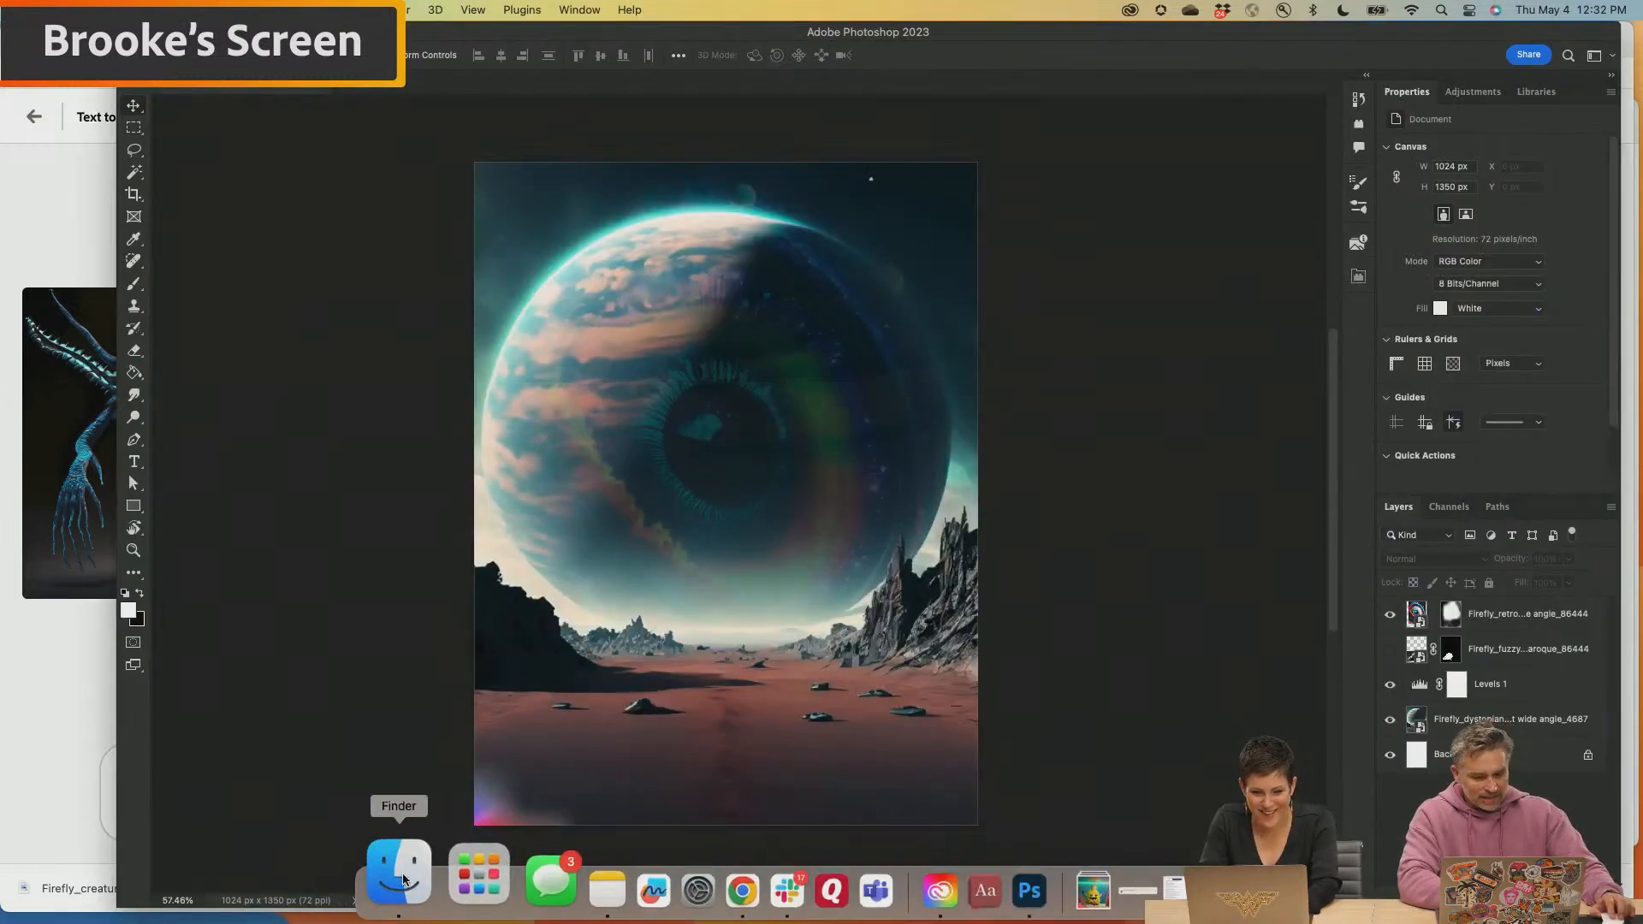
left_click(396, 885)
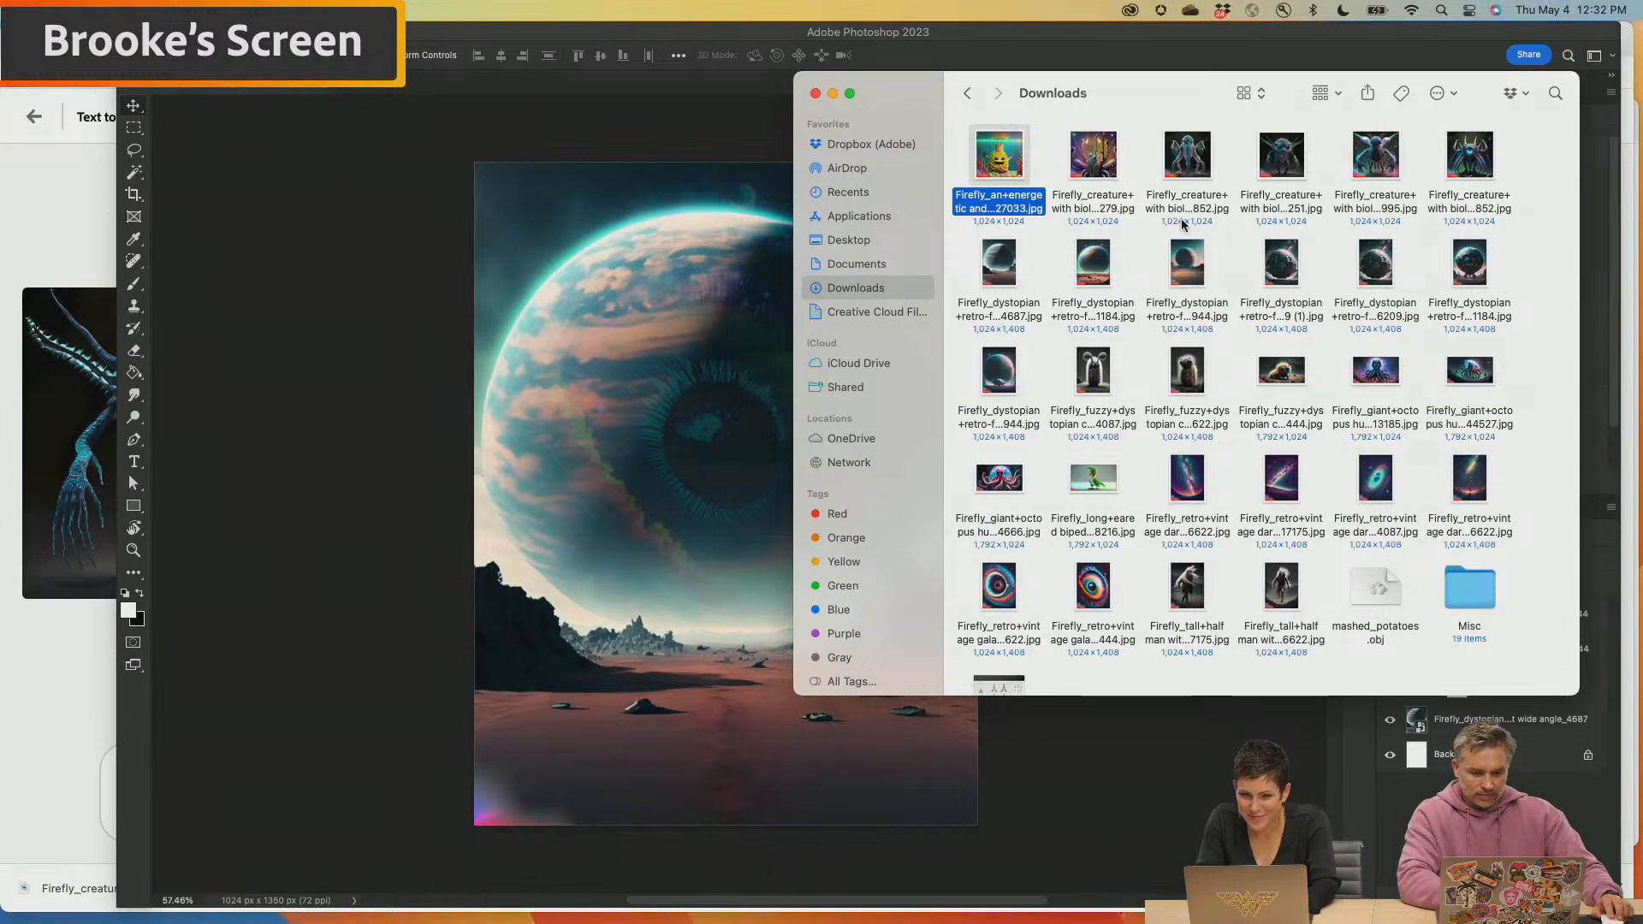
Preview the bioluminescent creature images in Downloads and place the big-eyed horned creature on black into the eye planet poster
left_click(1142, 240)
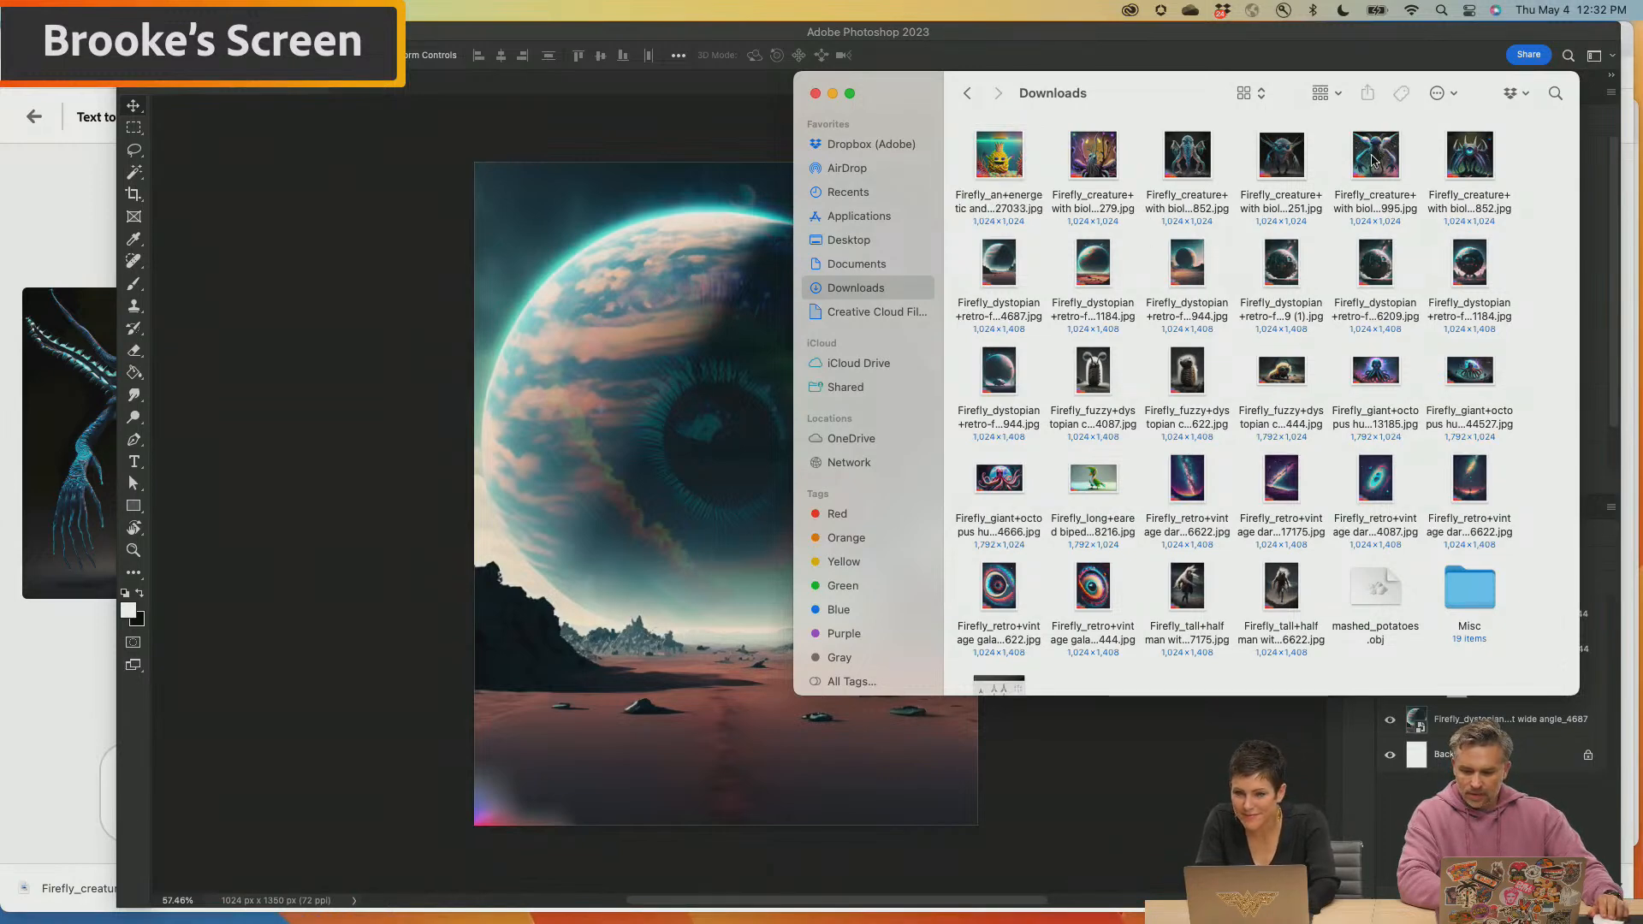
left_click(1373, 160)
key("space")
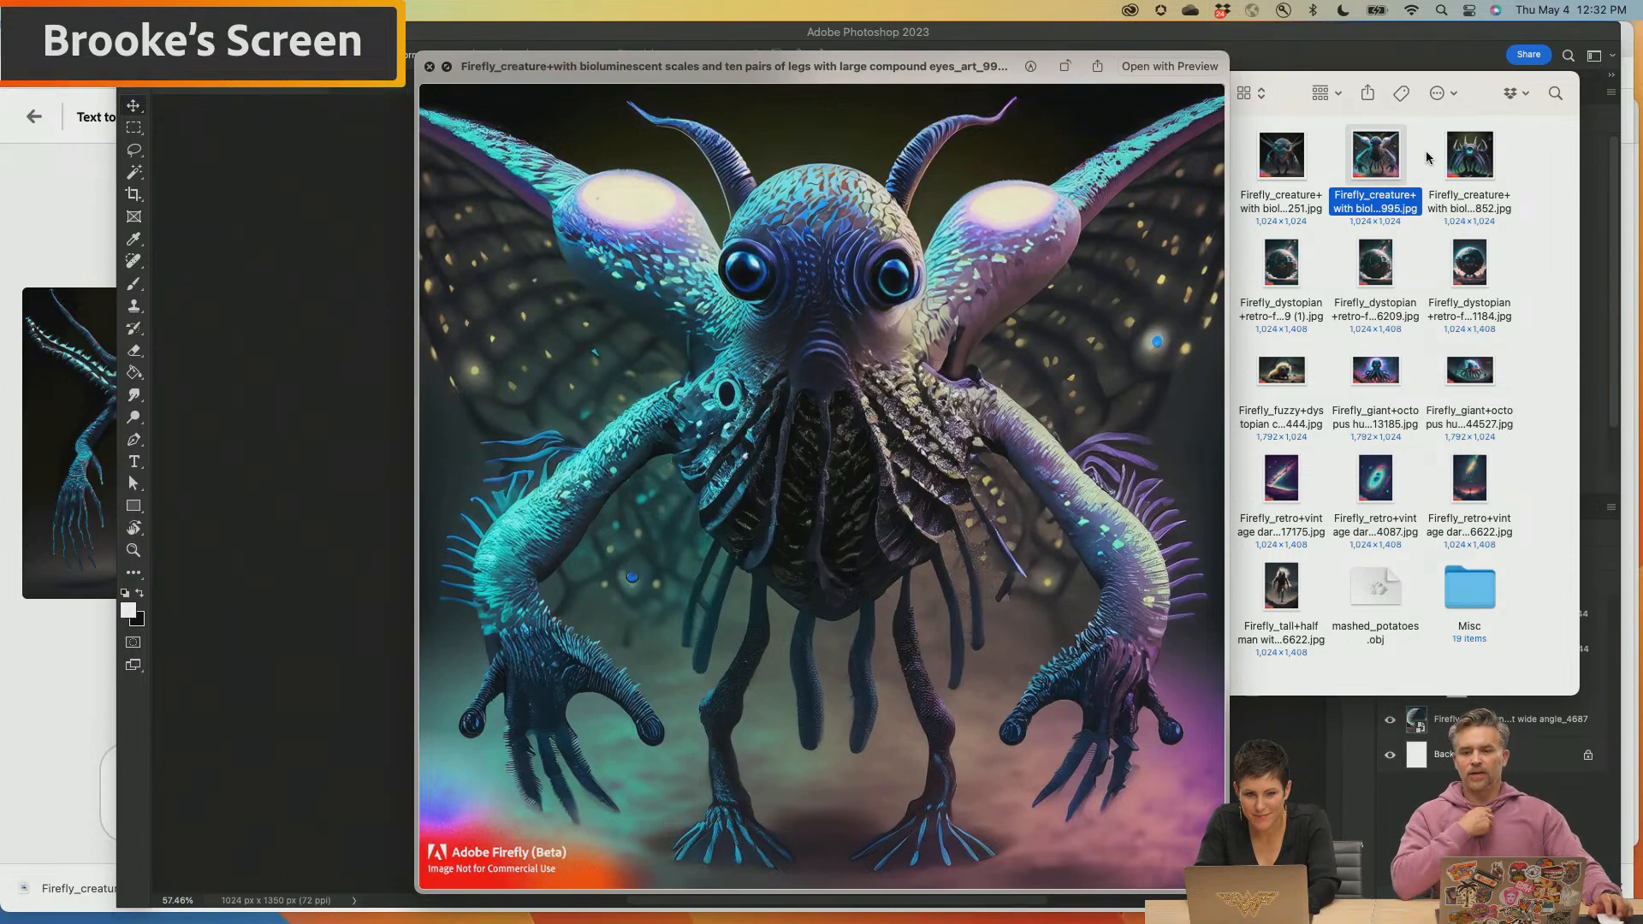
key("Left")
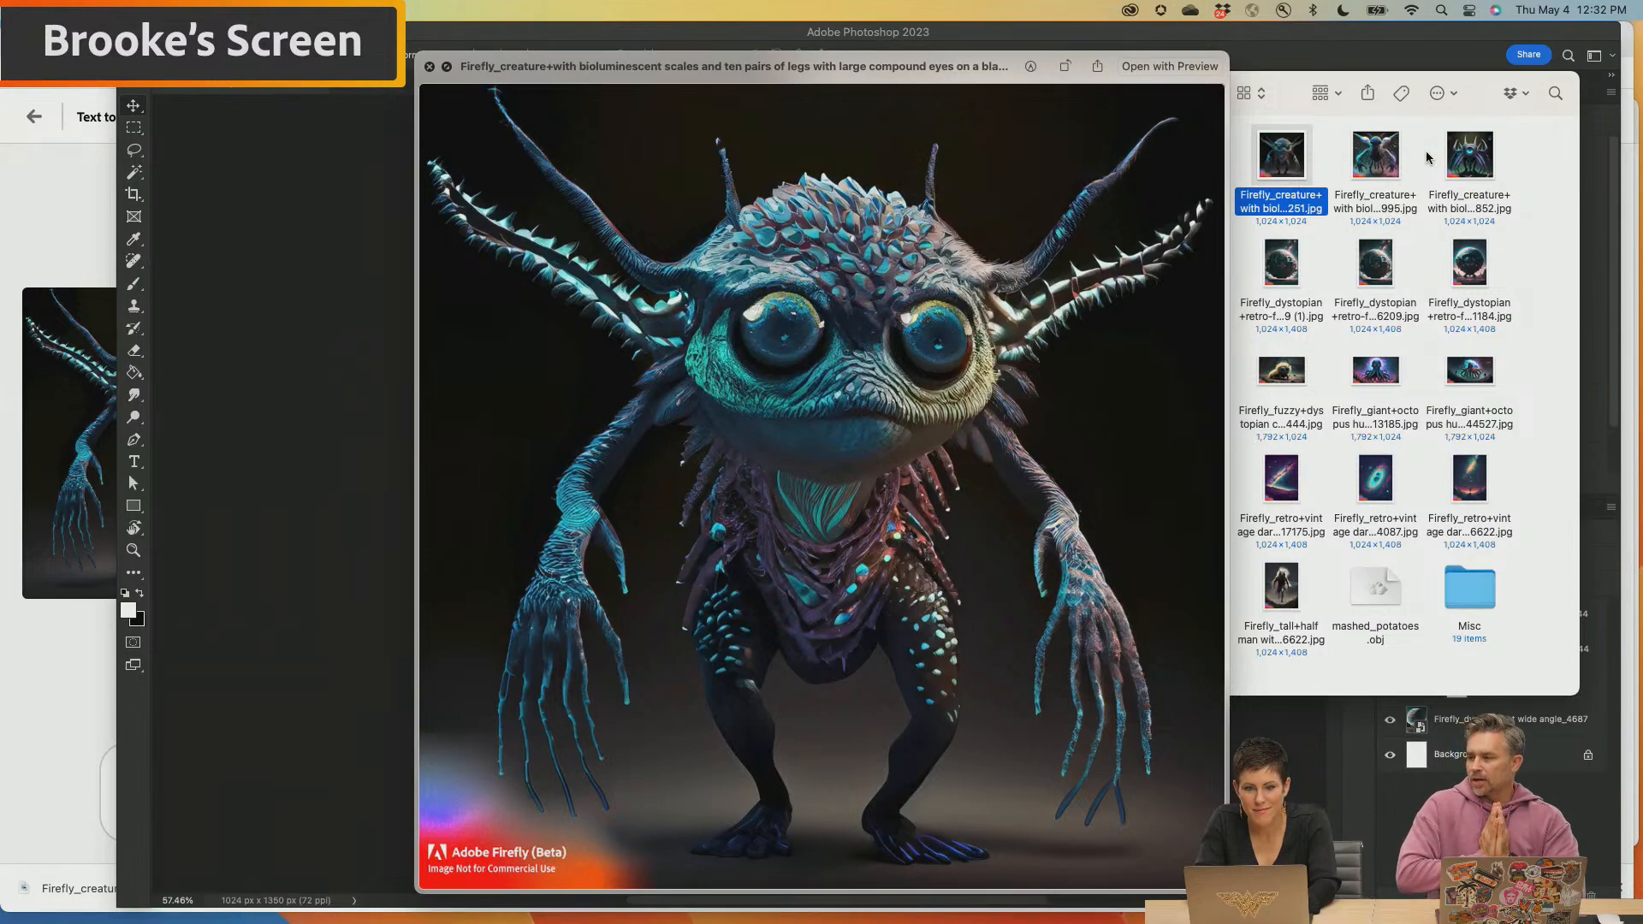
key("space")
left_click_drag(1280, 160, 614, 575)
key("Return")
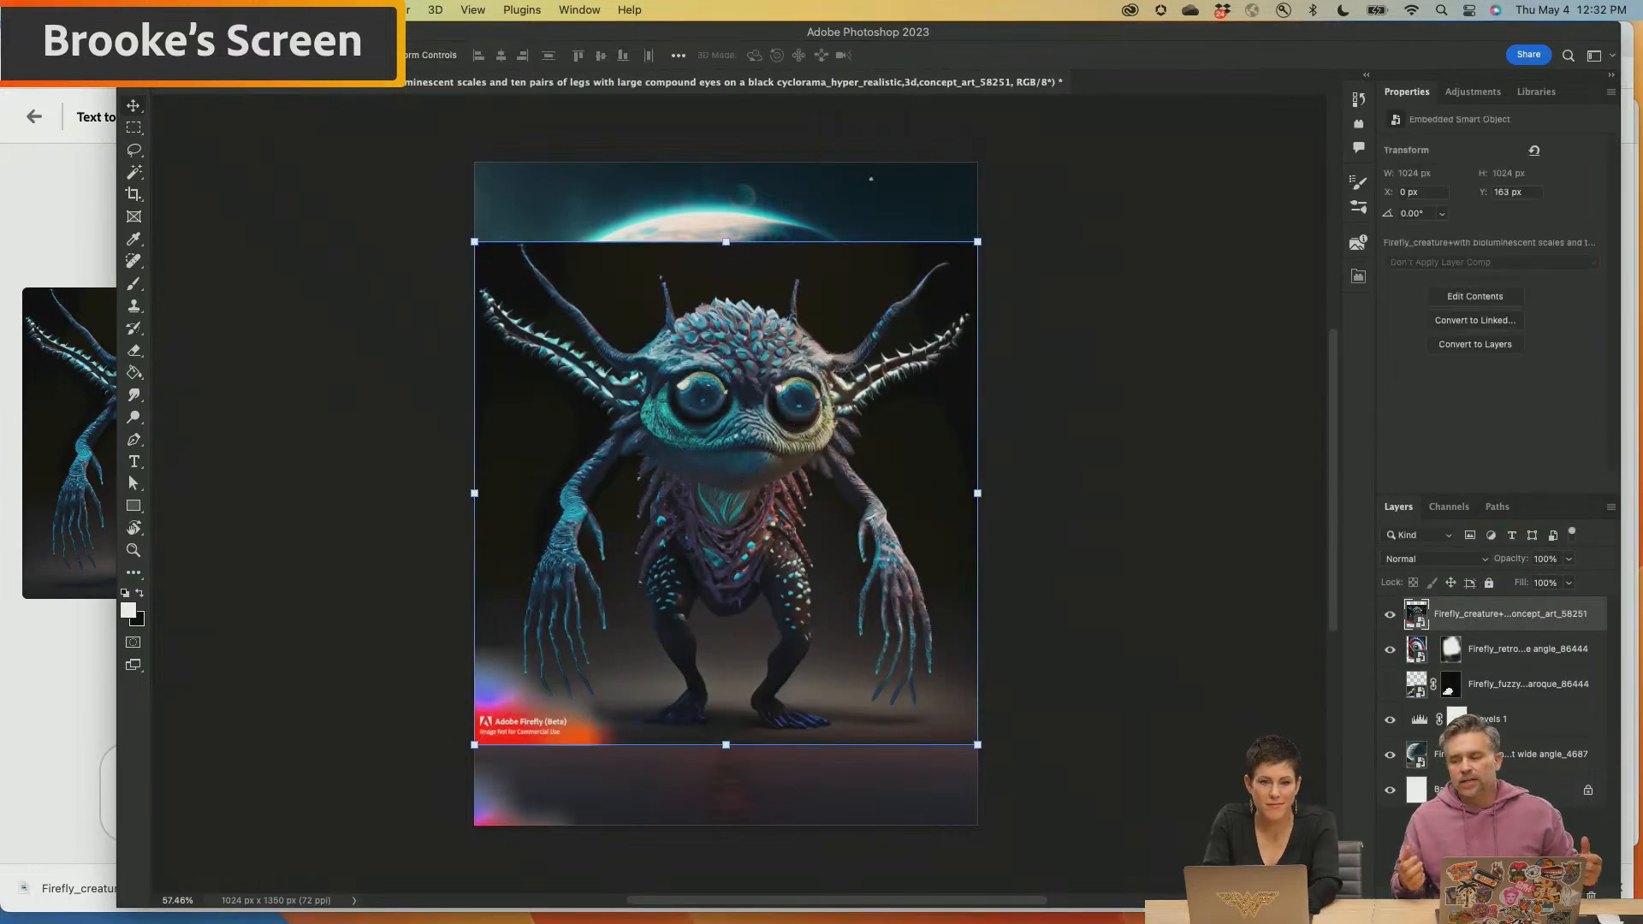
Cut the creature out of its black background and scale it down to about half its size
left_click(348, 11)
left_click(361, 205)
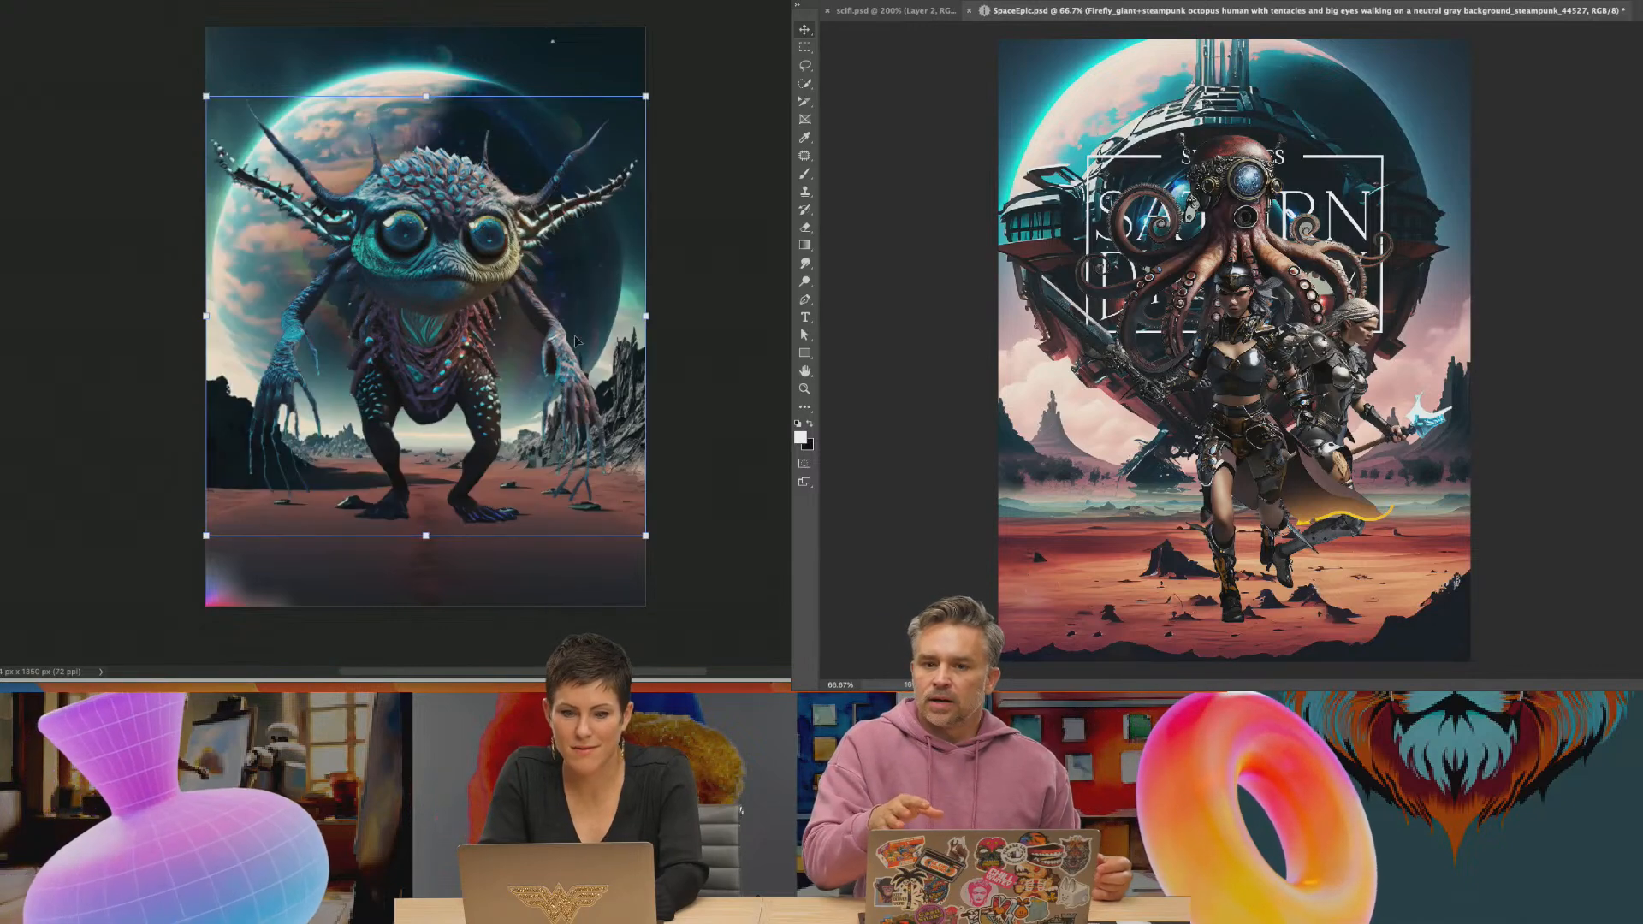
left_click_drag(651, 96, 413, 331)
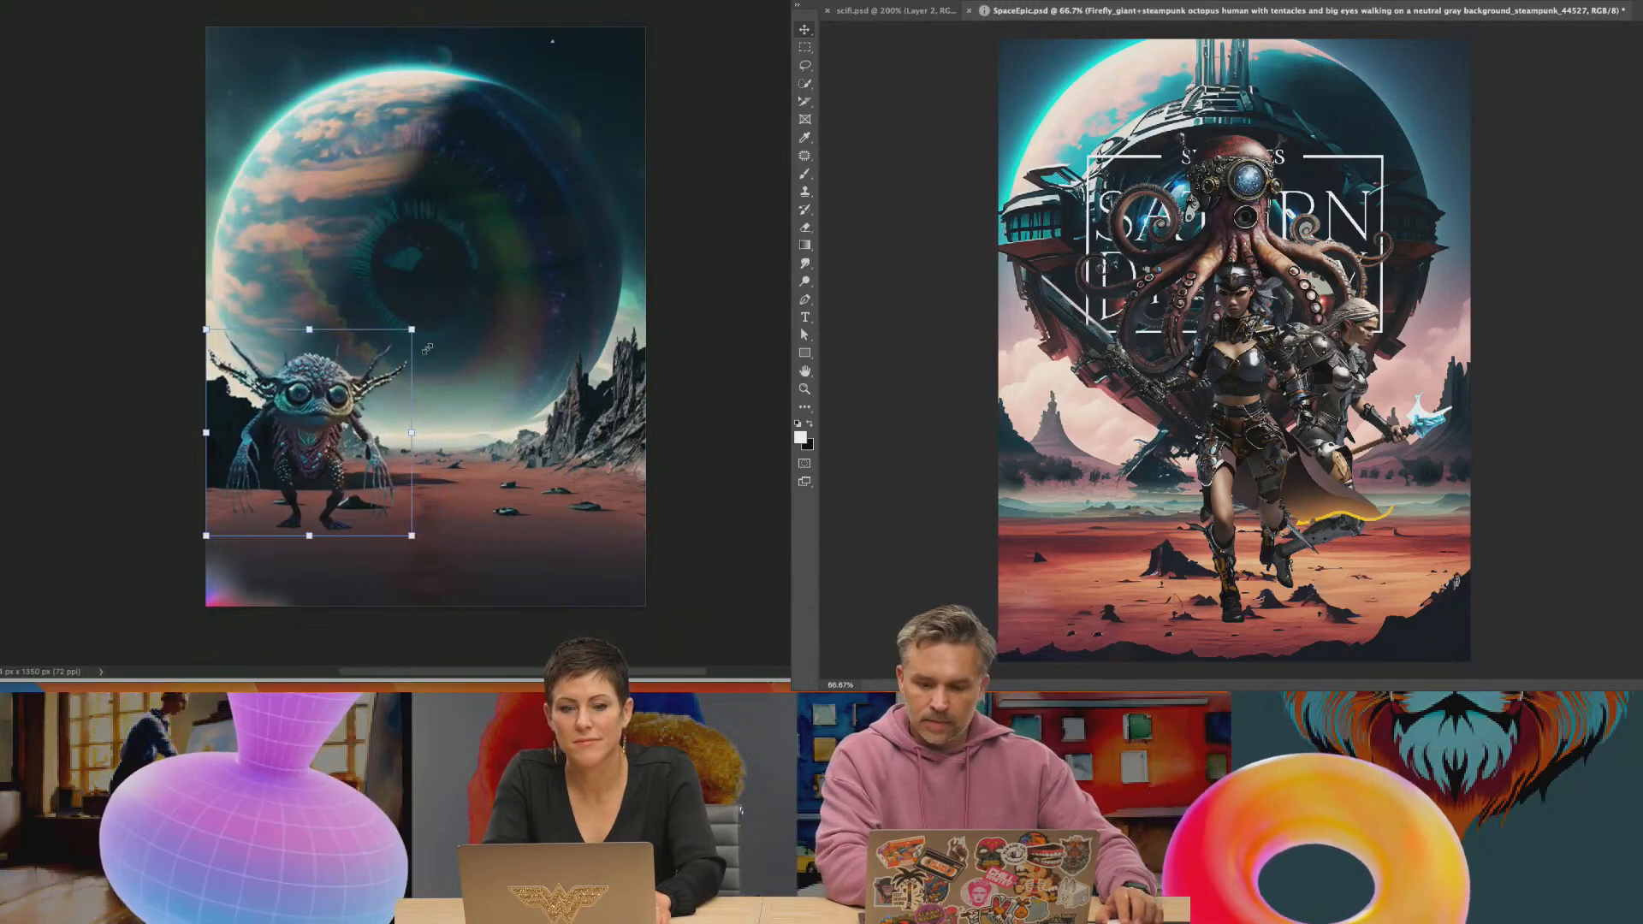
Position the small creature on the desert ground below the planet, and inspect the octopus cutout up close in SpaceEpic.psd
left_click_drag(316, 388, 338, 449)
key("super+plus")
key("super+plus")
left_click_drag(1140, 181, 1160, 495)
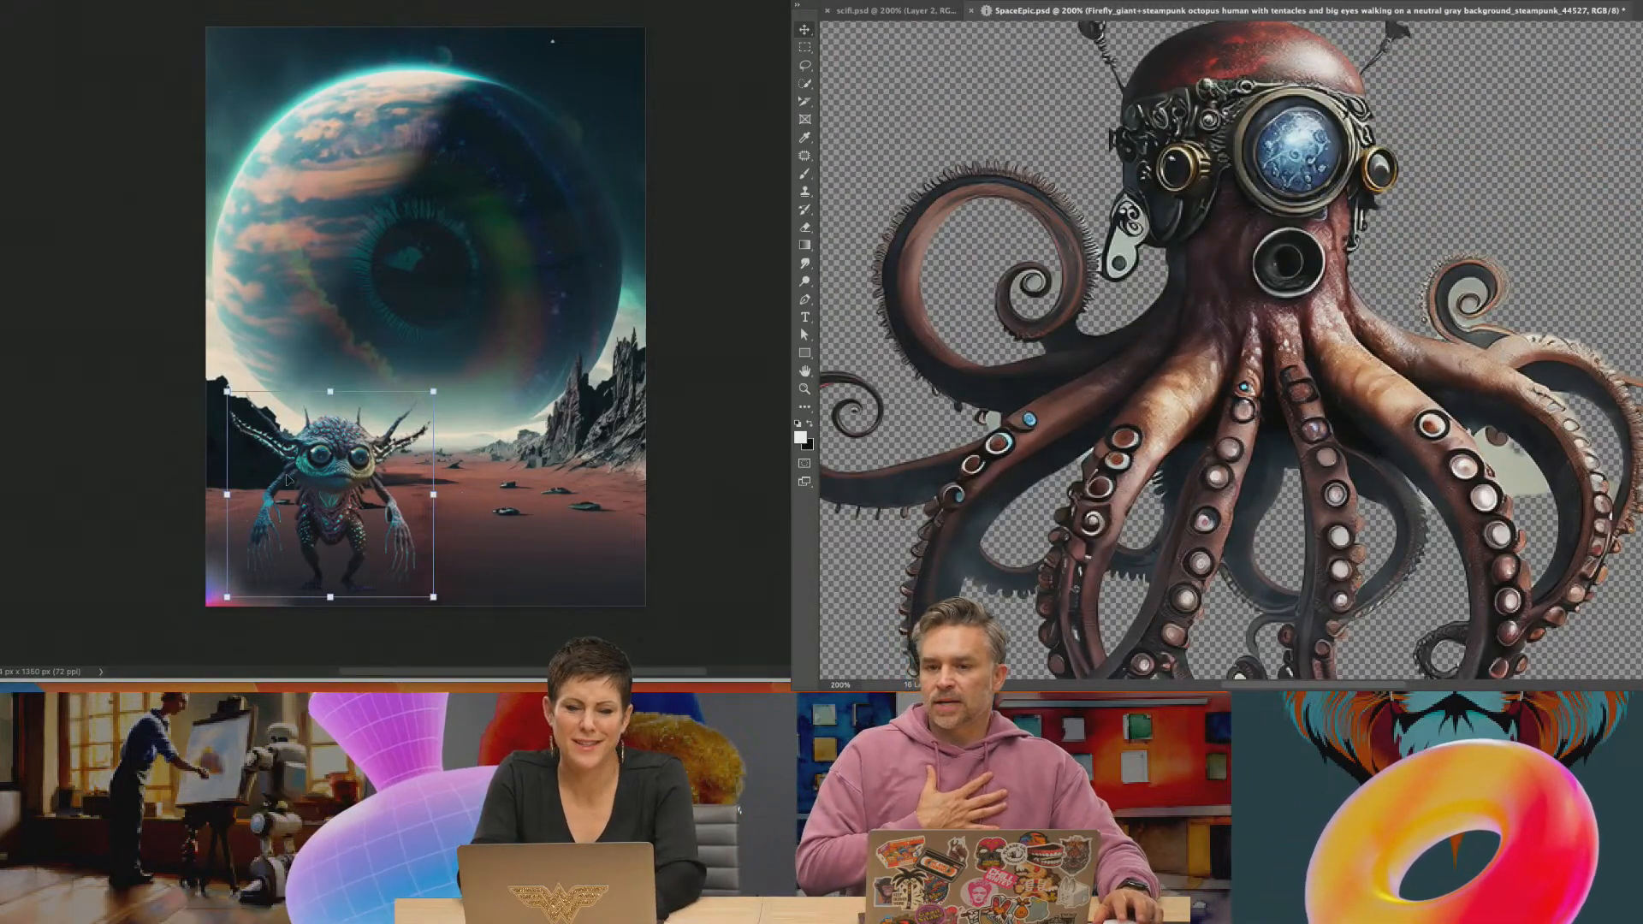
left_click_drag(357, 476, 386, 458)
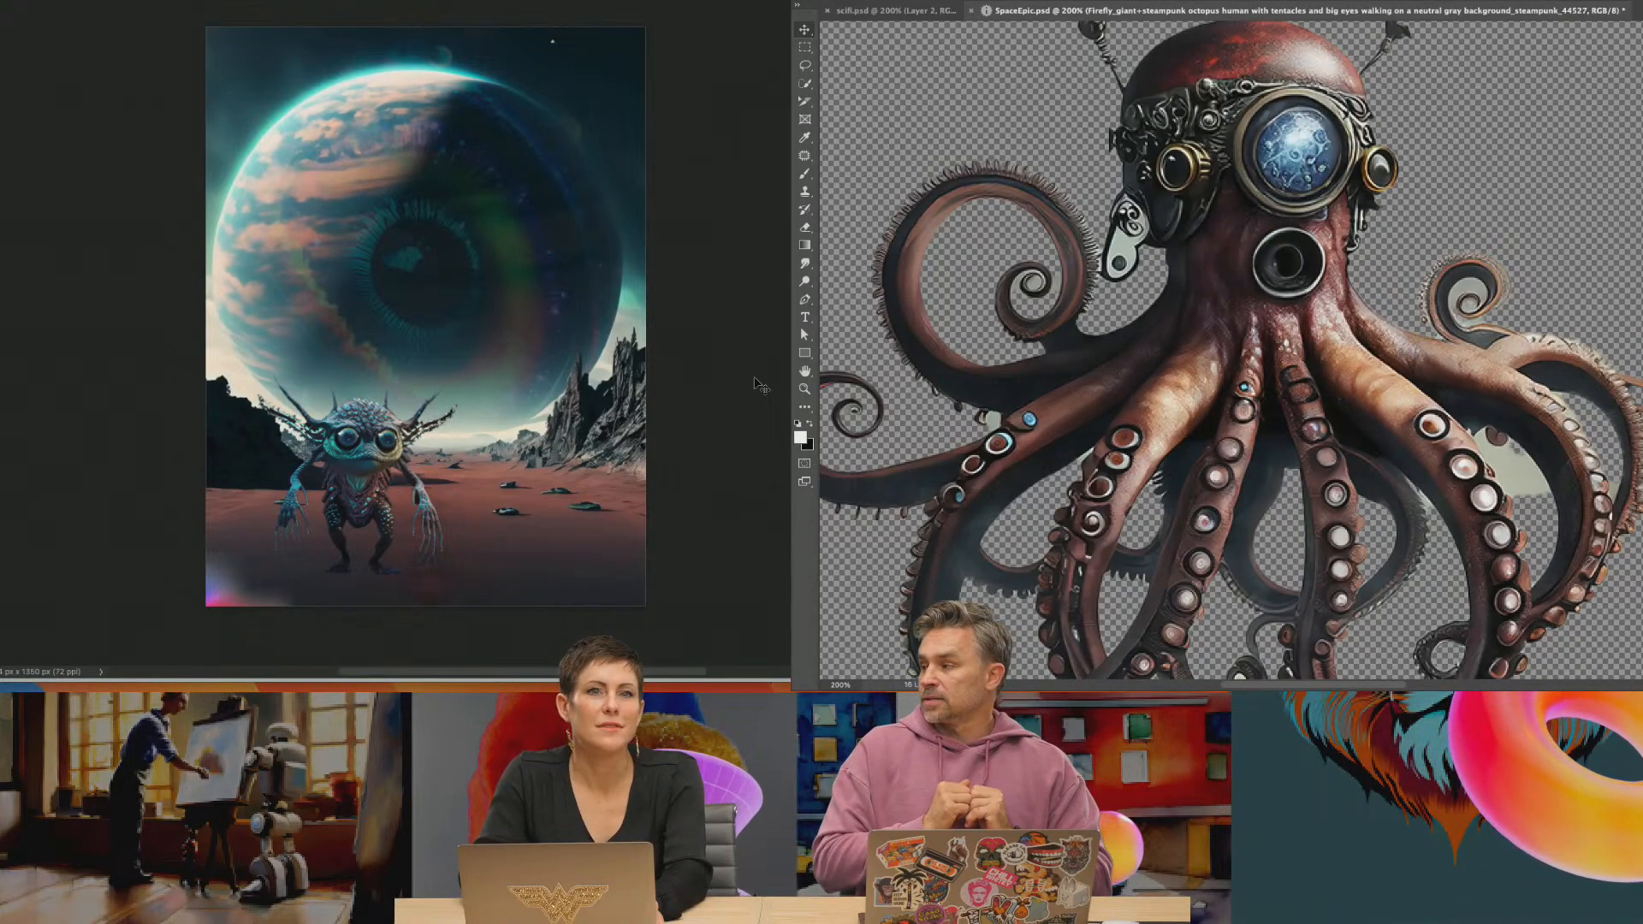
left_click_drag(360, 459, 345, 460)
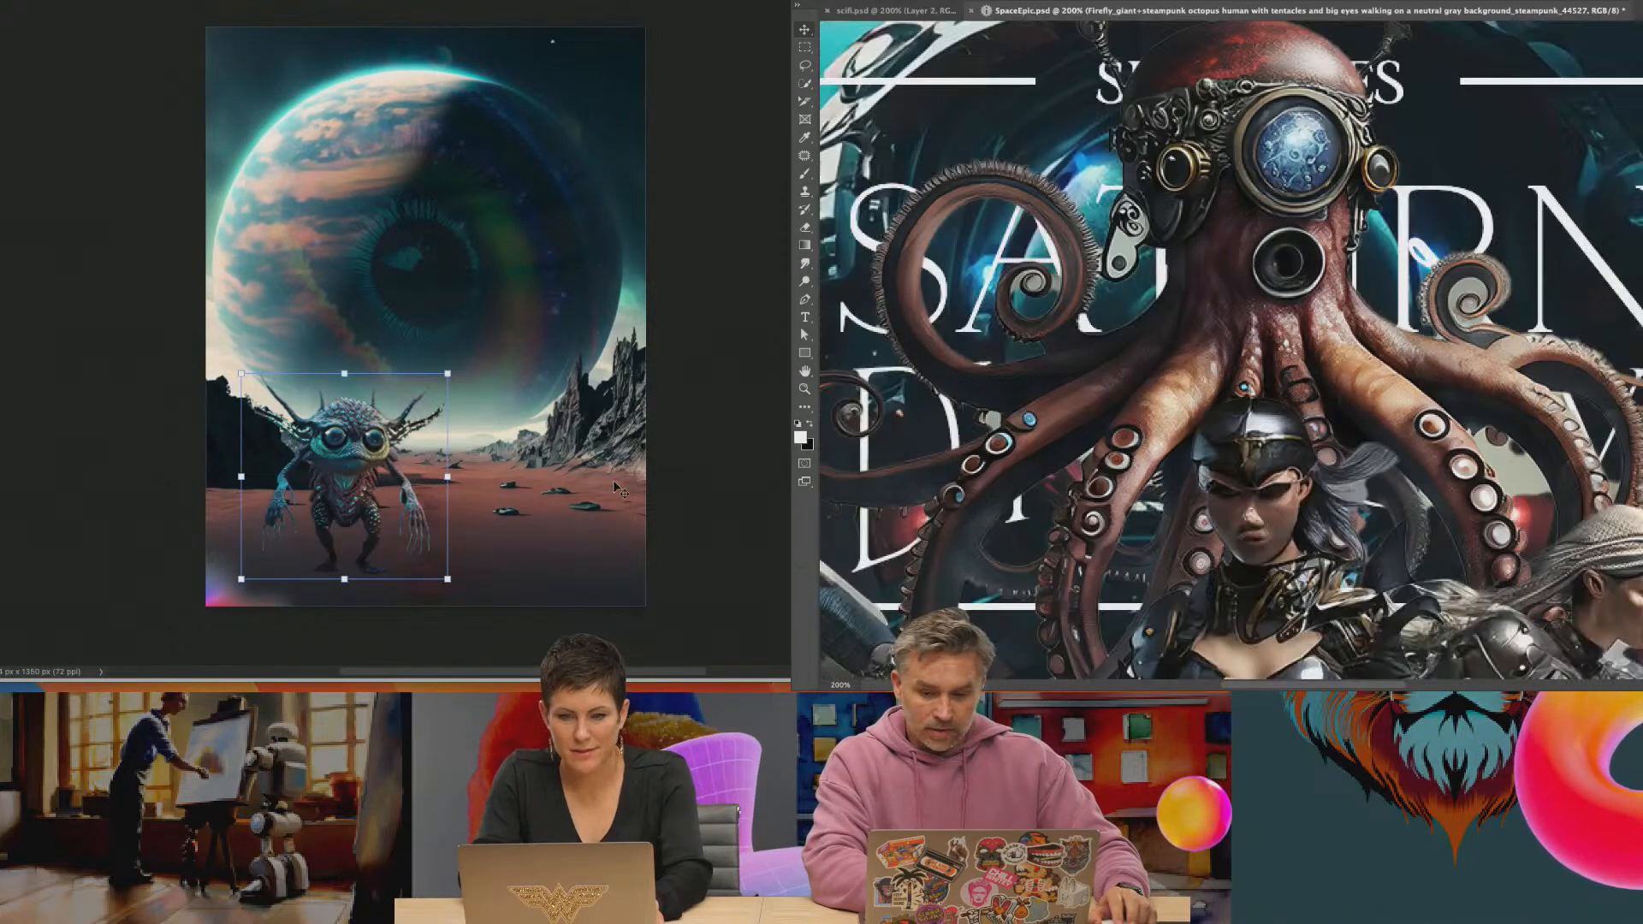
Hide the warrior characters in SpaceEpic.psd and move the octopus down over the title, shifting the creature slightly in the eye poster
key("Return")
key("super+minus")
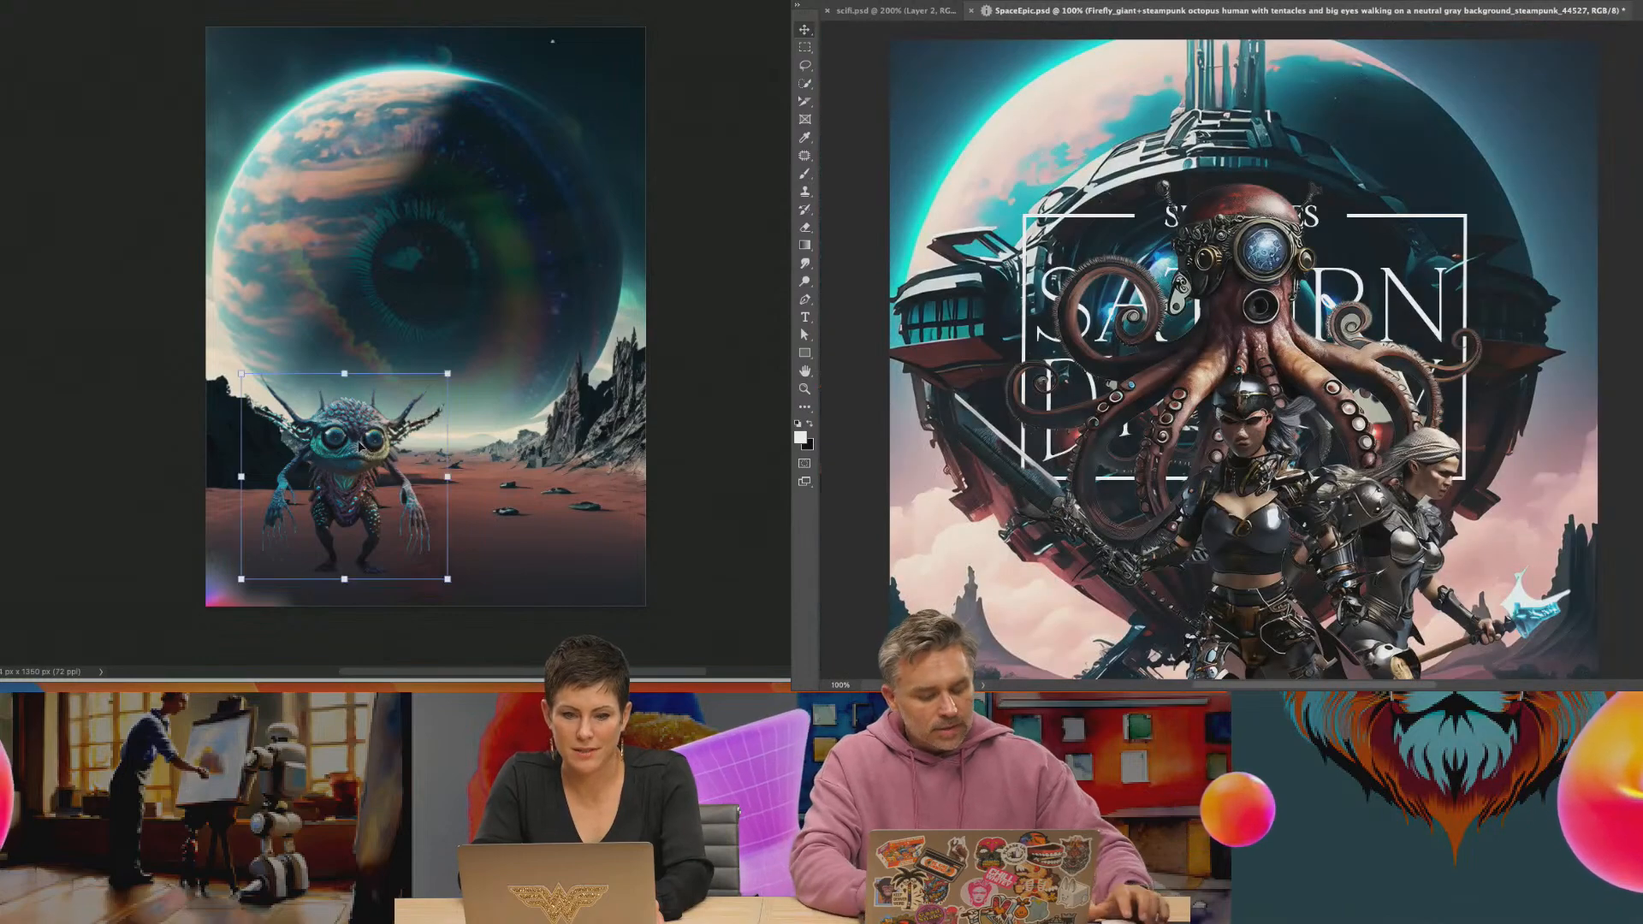
key("super+t")
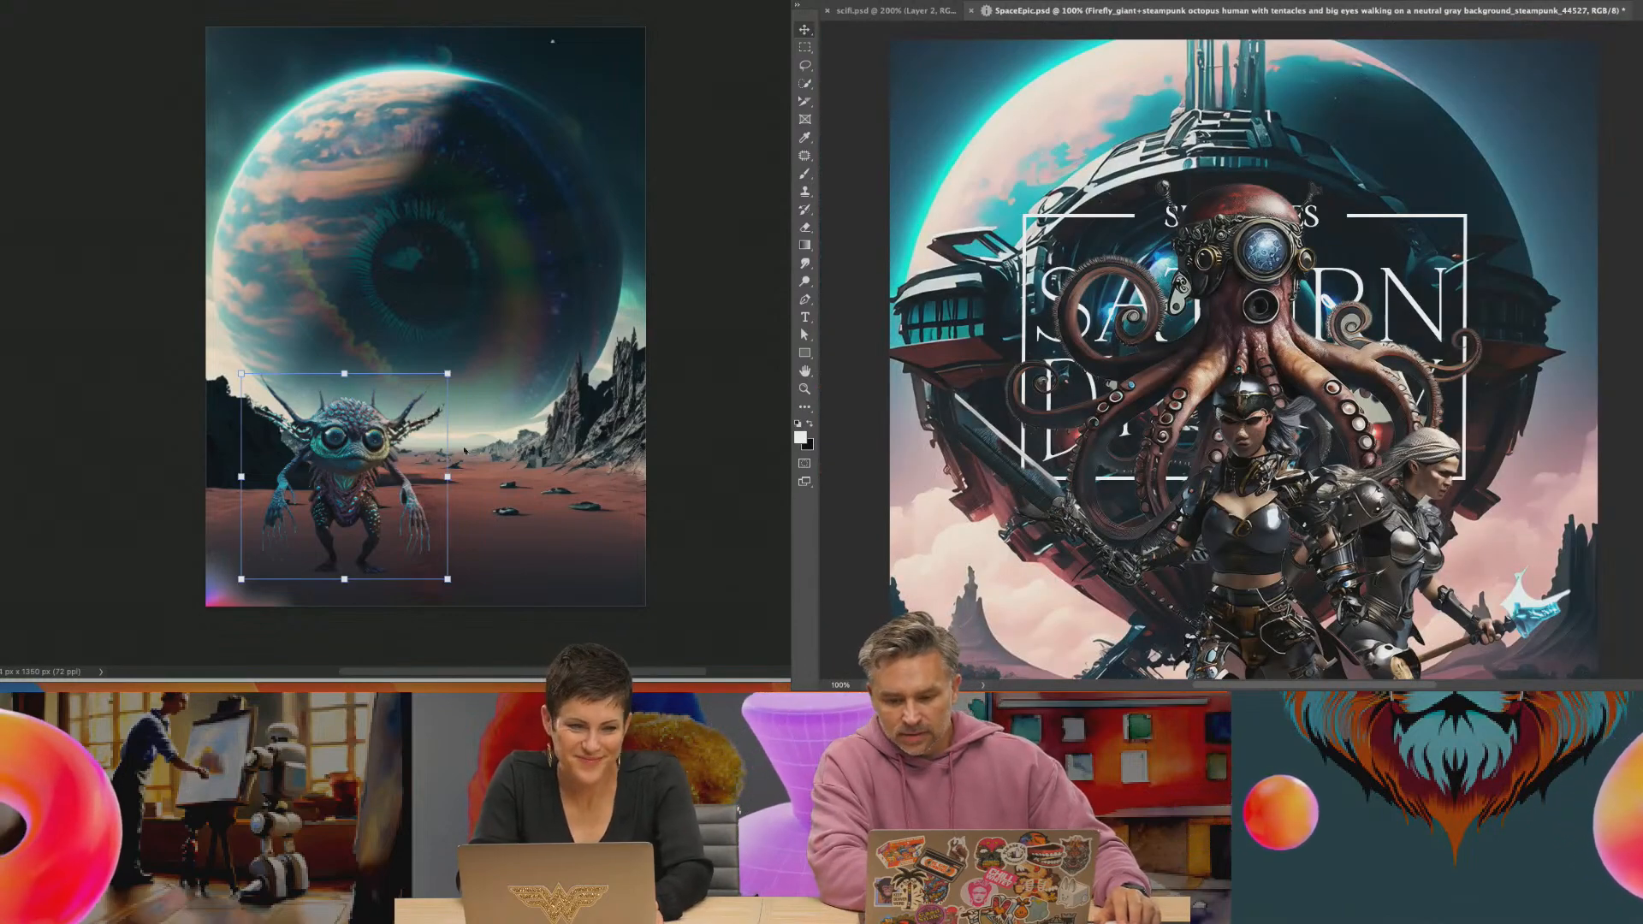
key("Return")
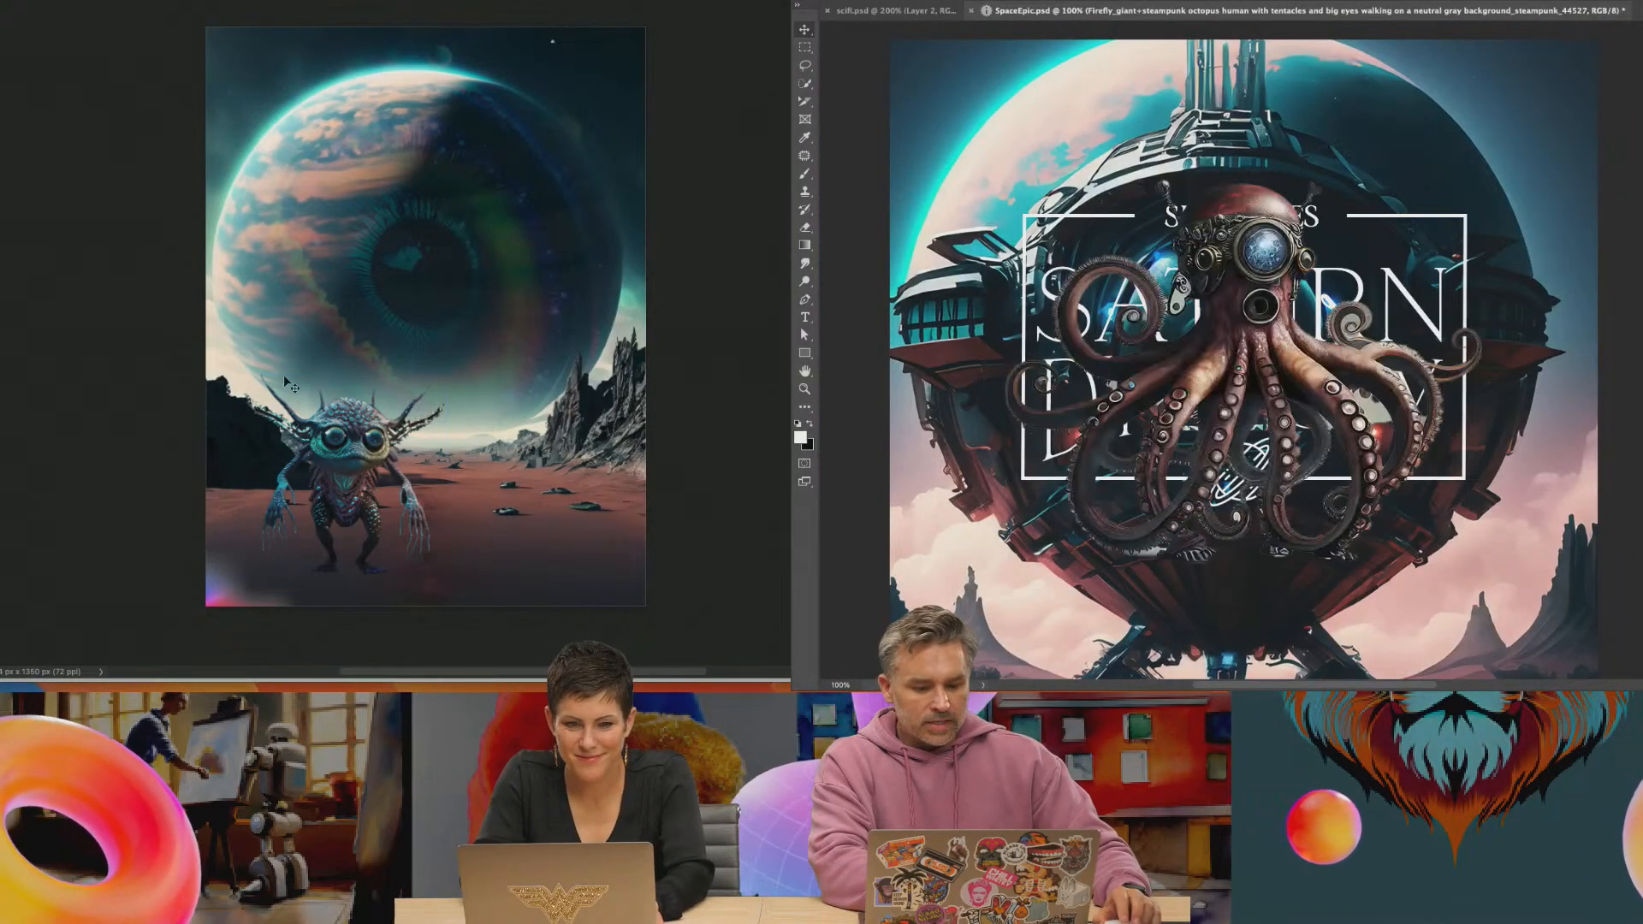
mouse_move(373, 436)
left_mouse_down()
mouse_move(334, 433)
mouse_move(349, 434)
left_mouse_up()
left_click_drag(1192, 359, 1187, 495)
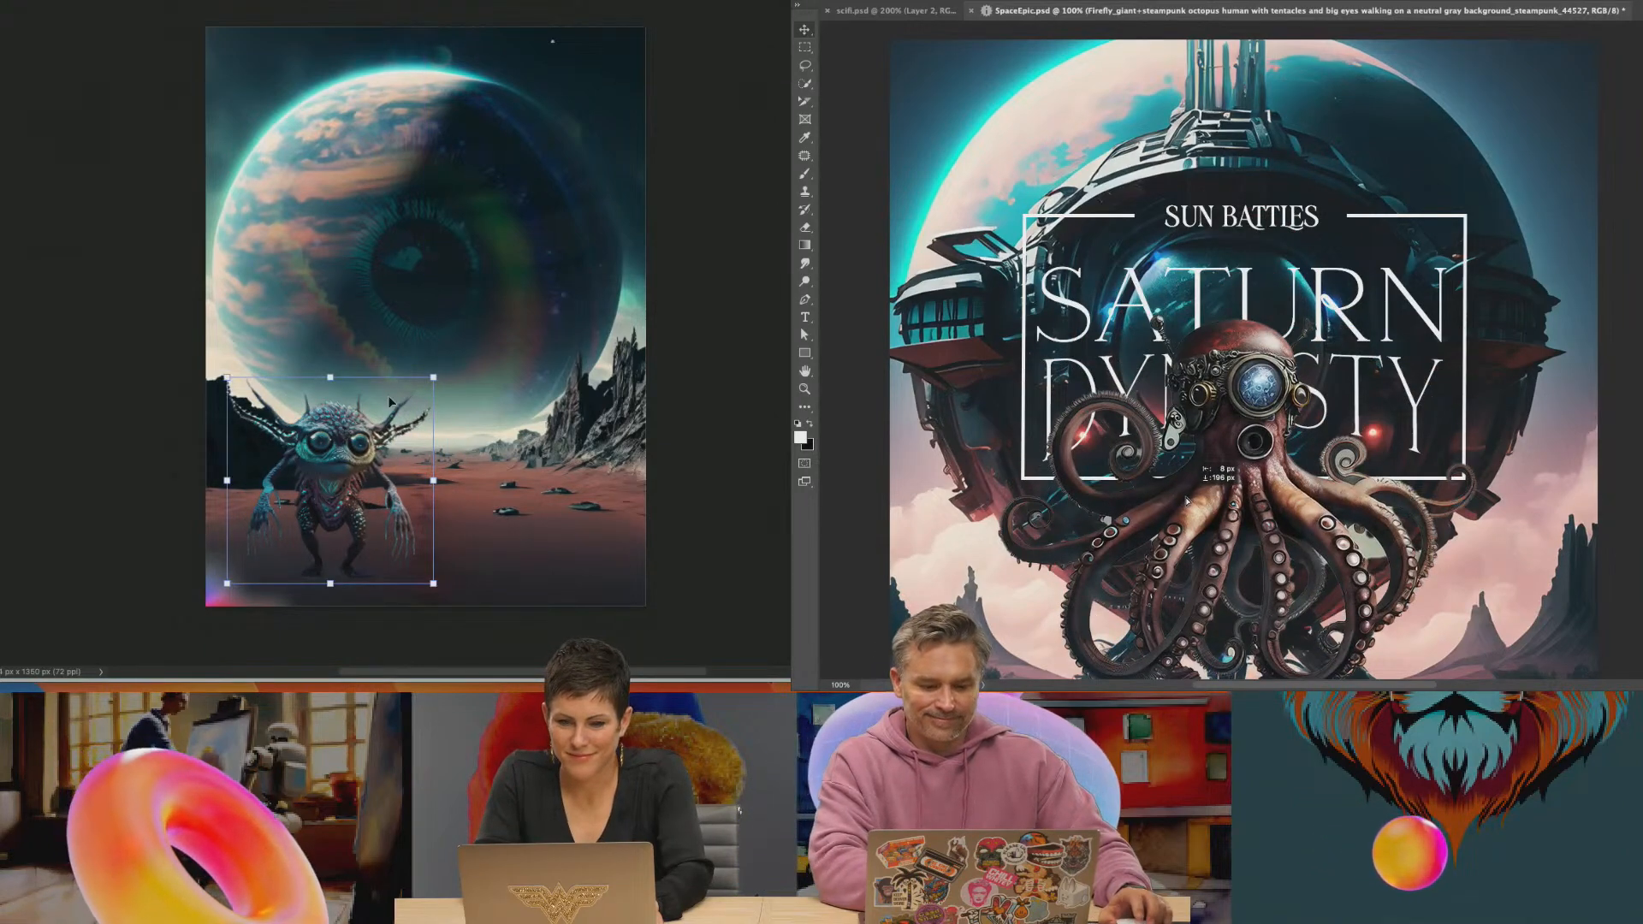
Switch from the eye poster to the Firefly creature results, and replace the planet scenery in SpaceEpic.psd with the galaxy layer
scroll(1187, 494, "down", 4)
key("super+Tab")
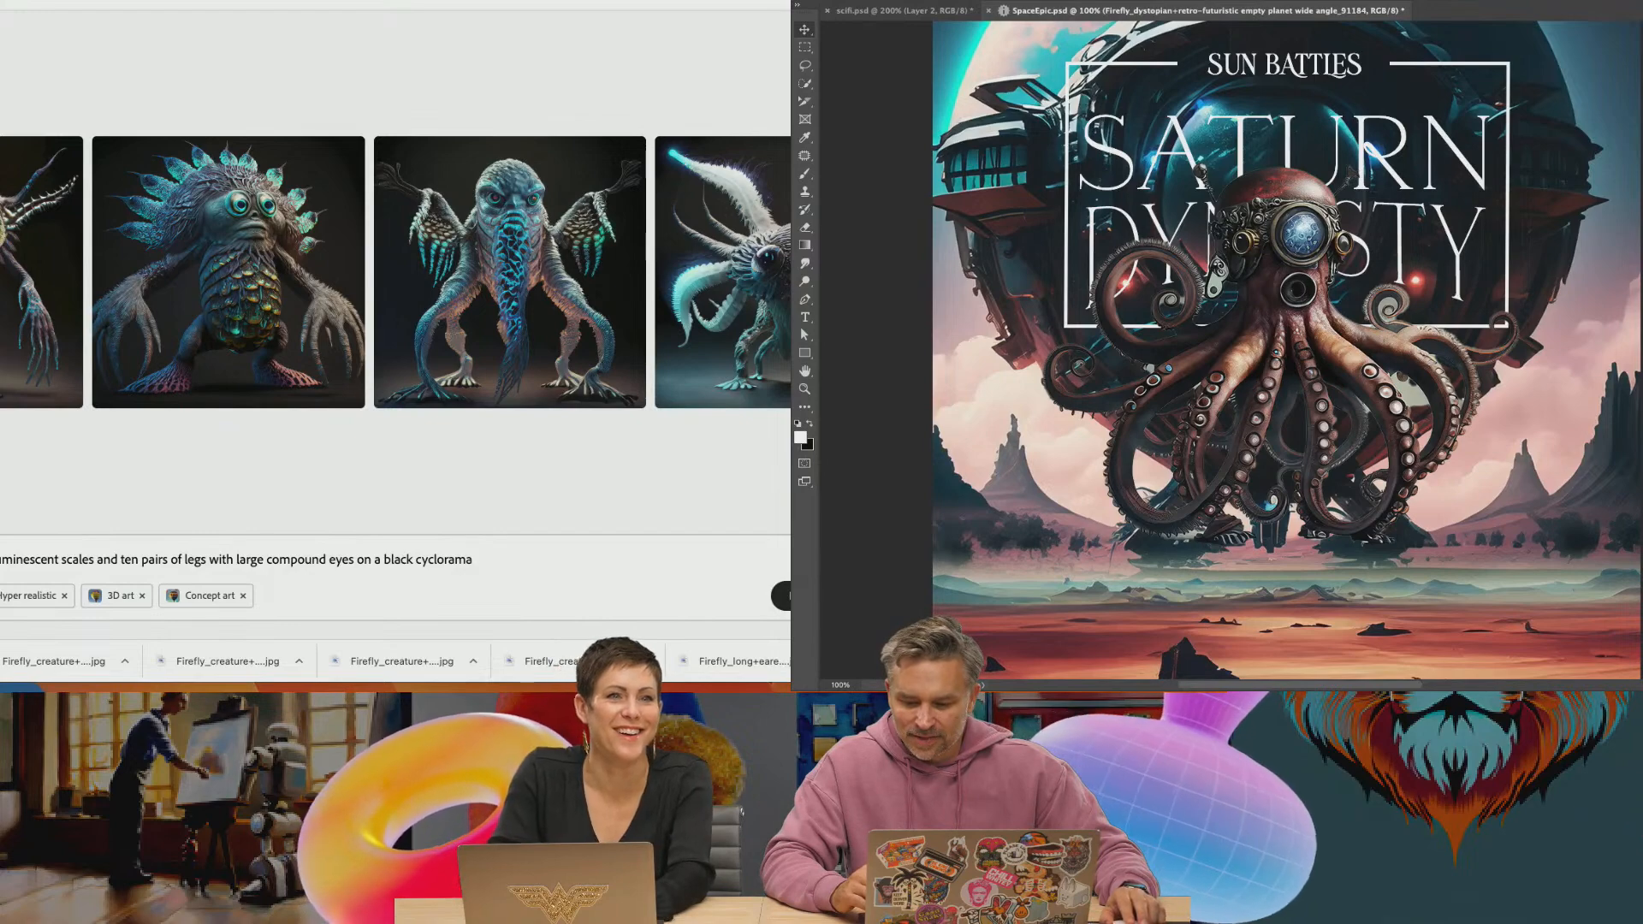
key("super+comma")
key("alt+bracketleft")
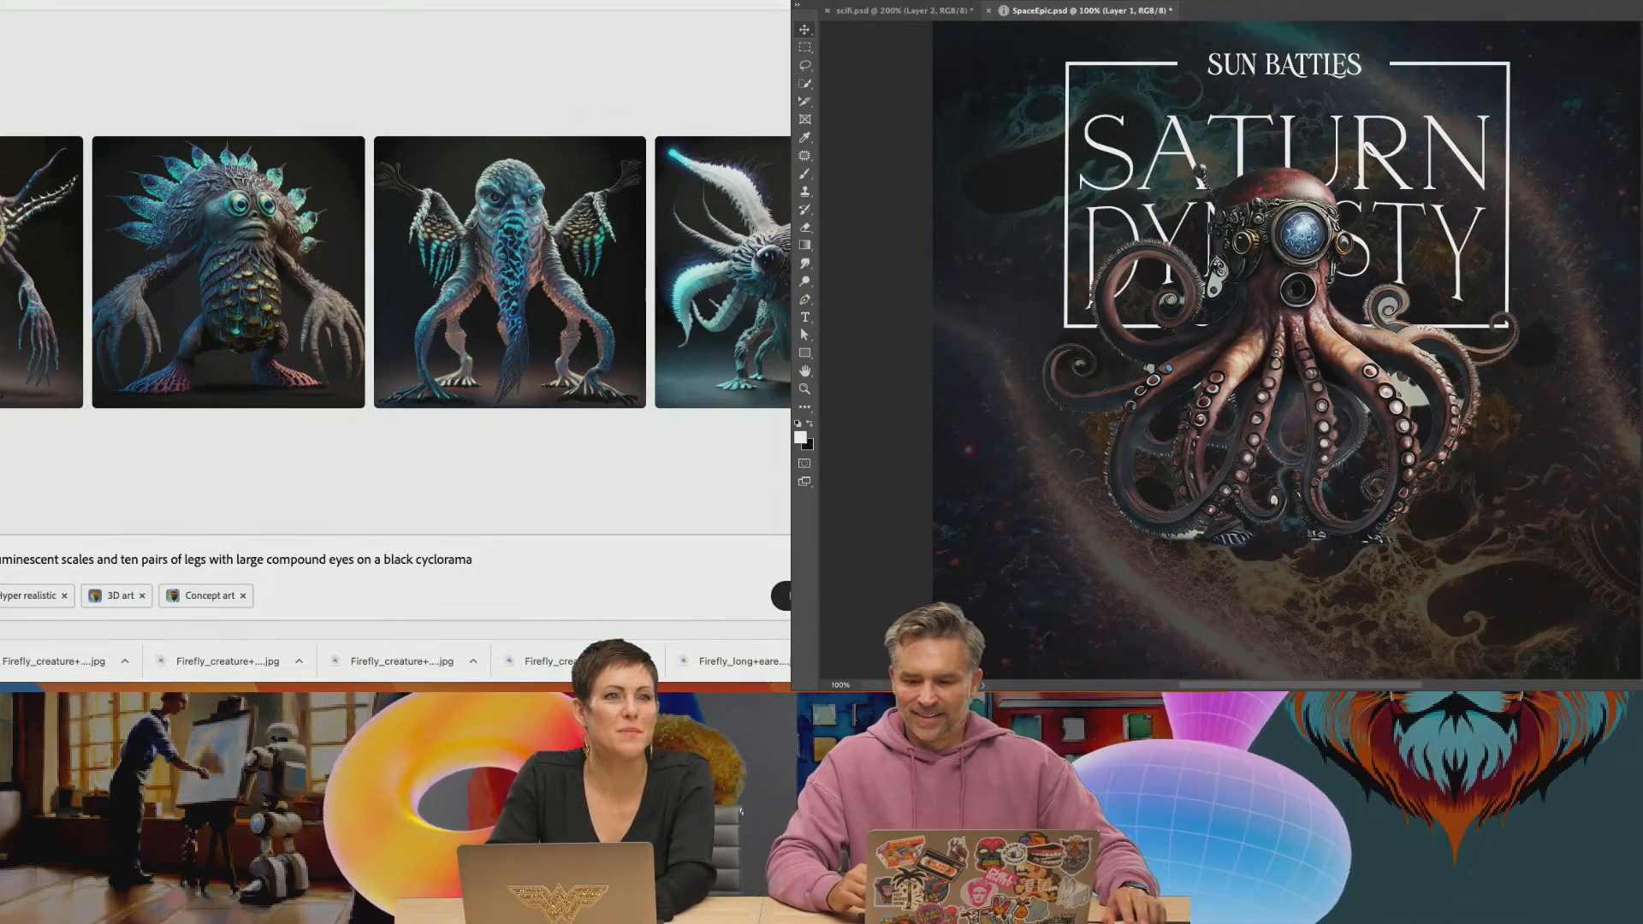
key("super+comma")
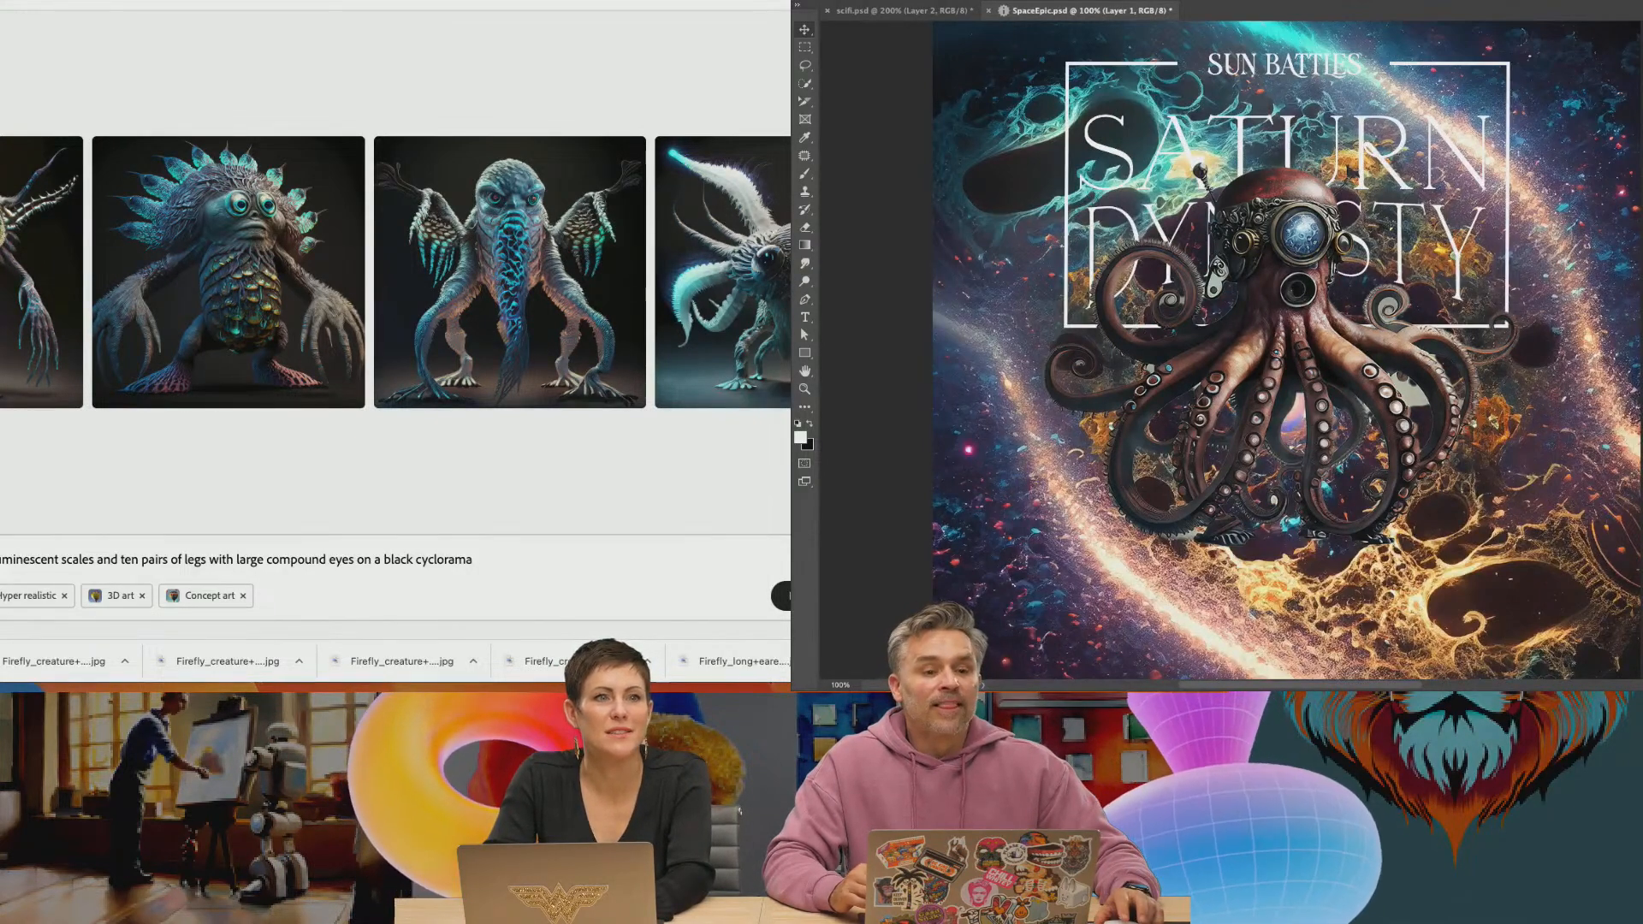
Return to the Firefly gallery and generate images from the prompt "abandoned spaceship on a dark desert"
key("super+bracketleft")
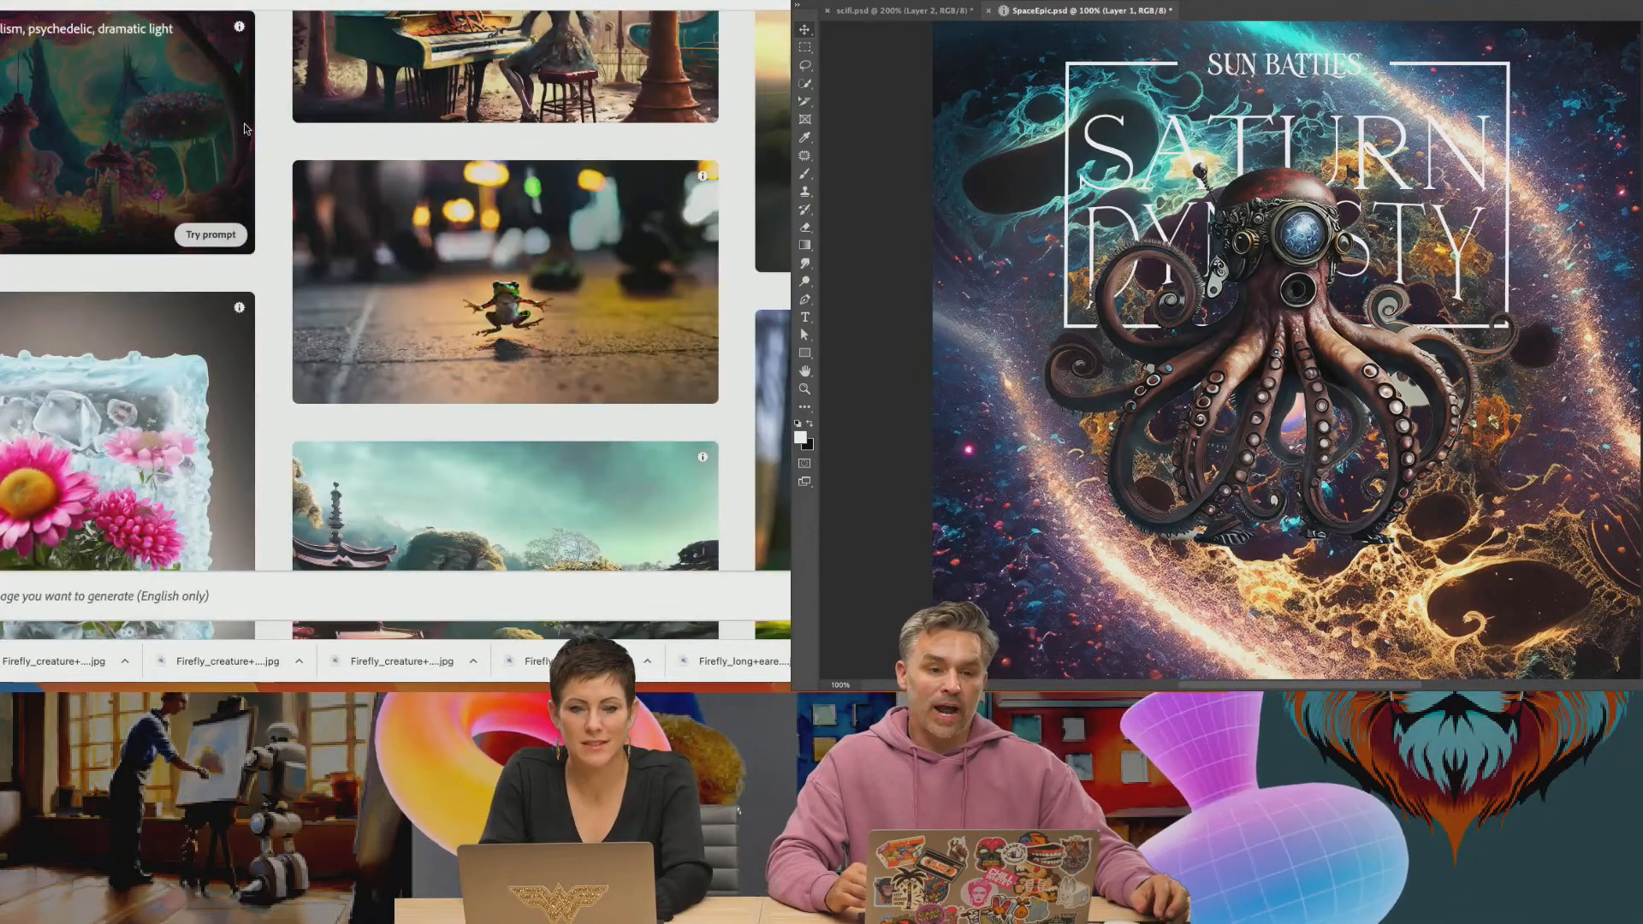
left_click(192, 596)
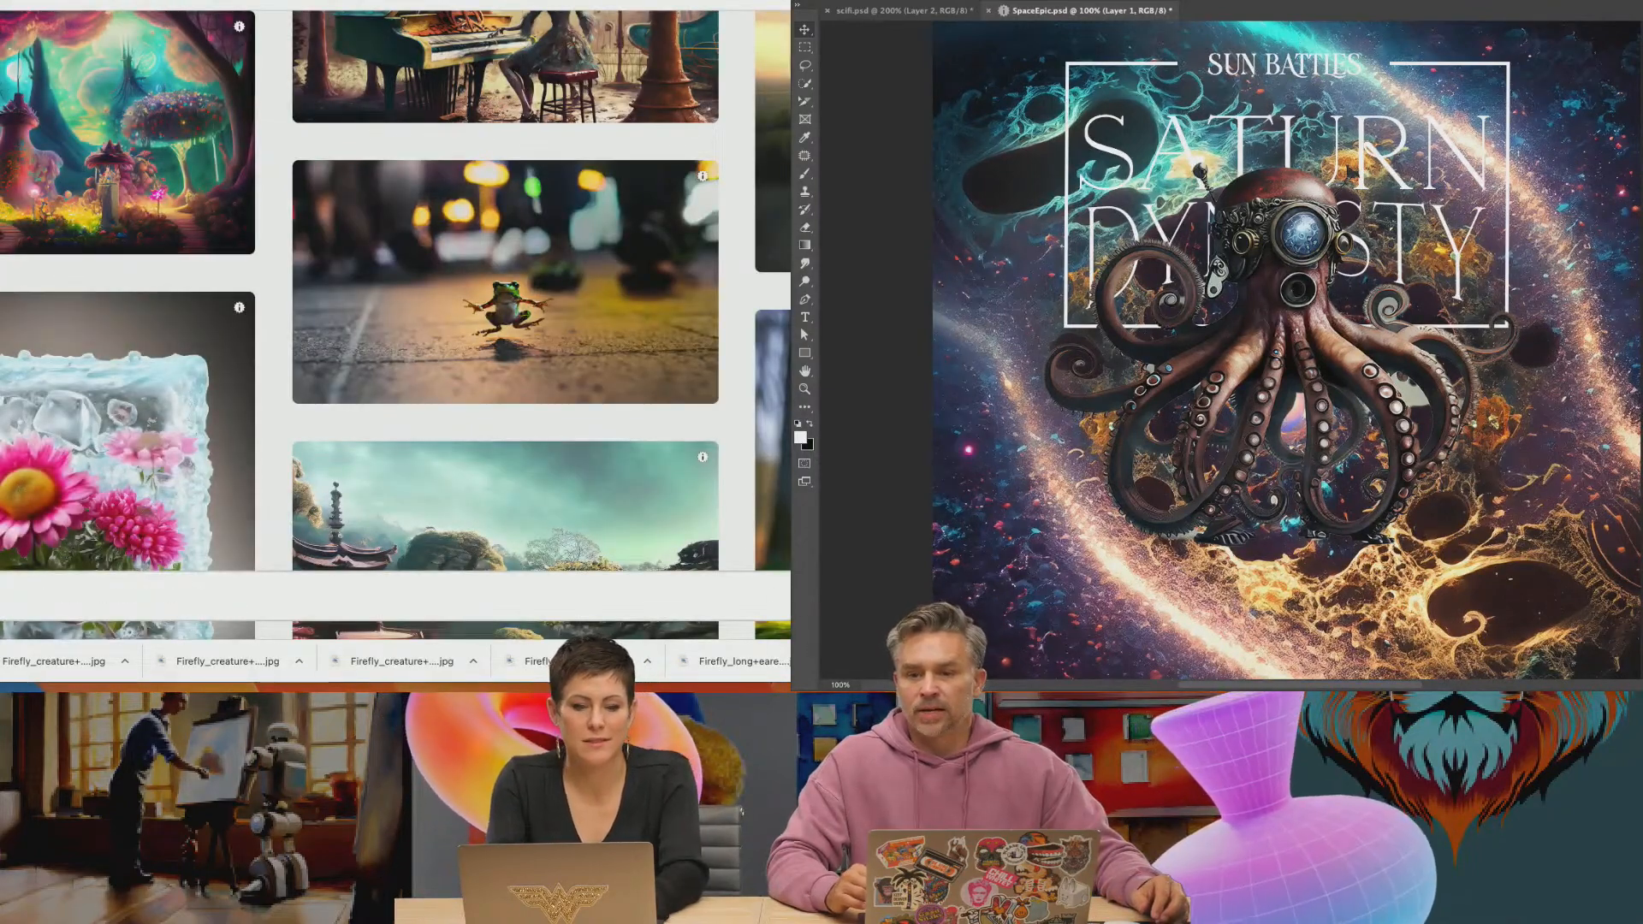
type("ceship on a dar")
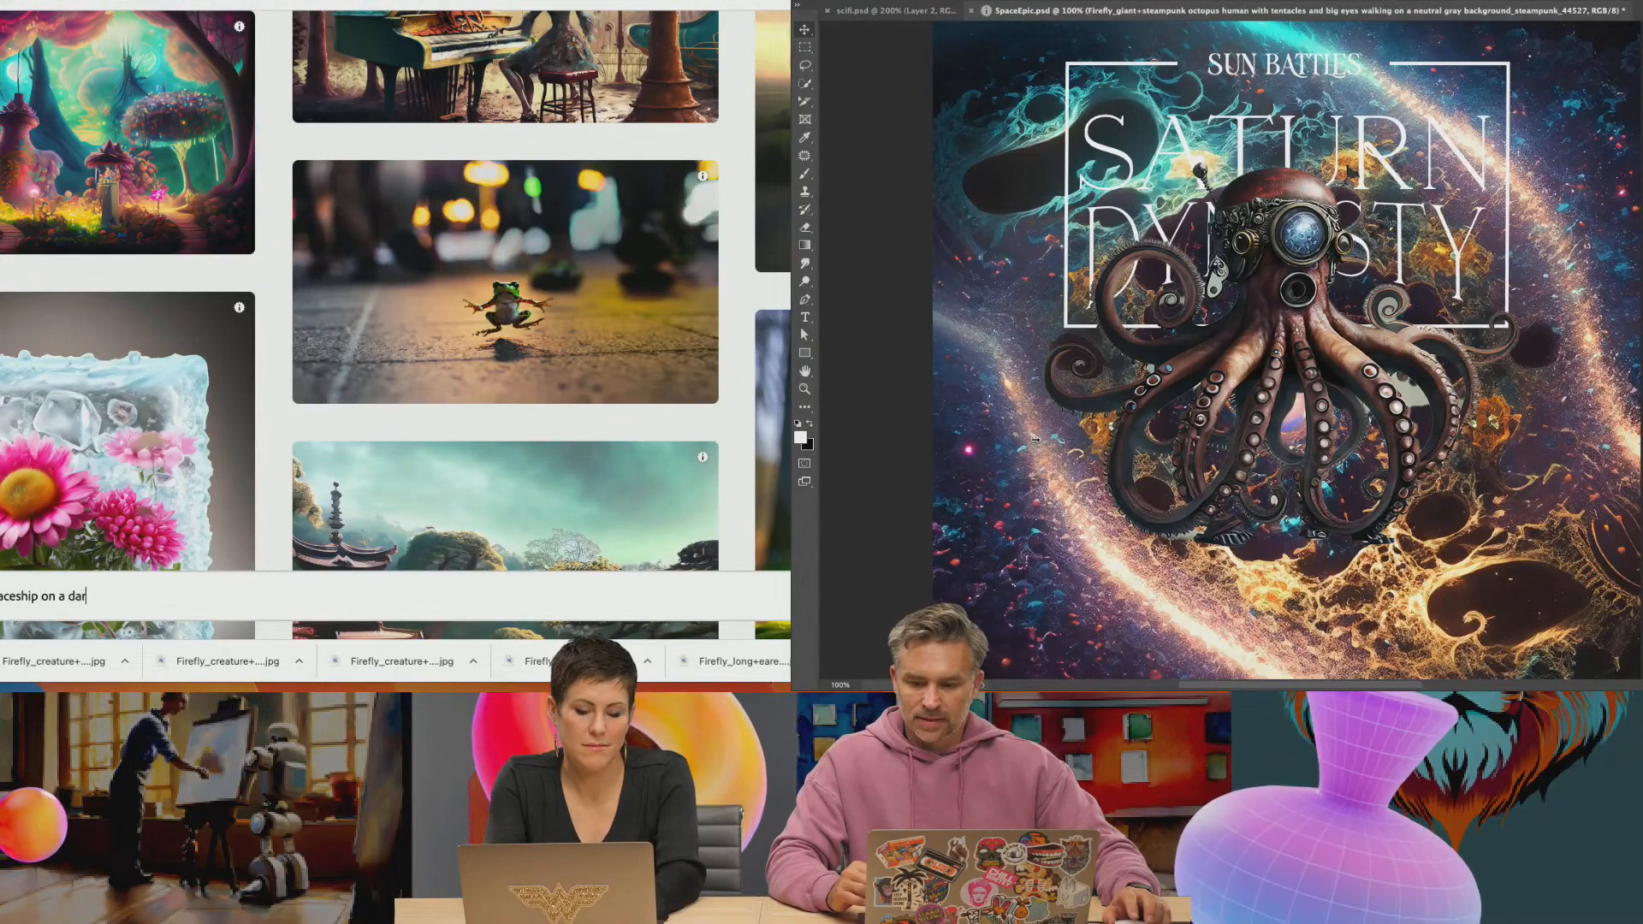
type("k desert")
key("Return")
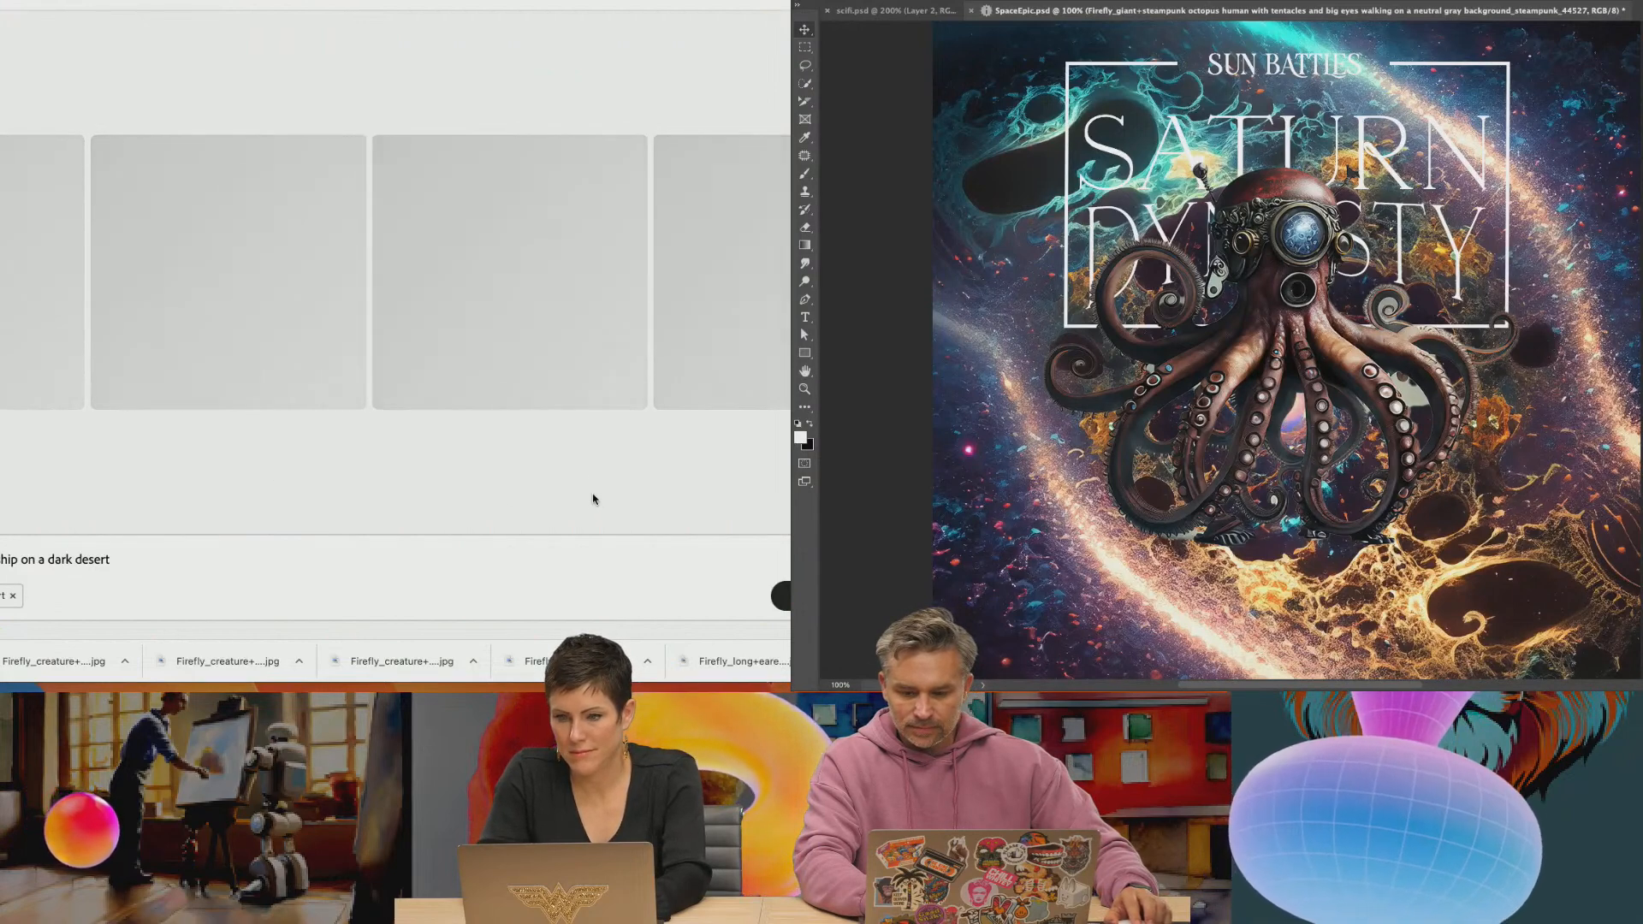
Switch from the galaxy-backed octopus poster to Firefly in the browser and look through the earlier octopus, fractal galaxy and alien planet results
mouse_move(1642, 385)
left_mouse_down()
mouse_move(1548, 384)
mouse_move(1611, 385)
left_mouse_up()
left_click(1641, 514)
mouse_move(921, 671)
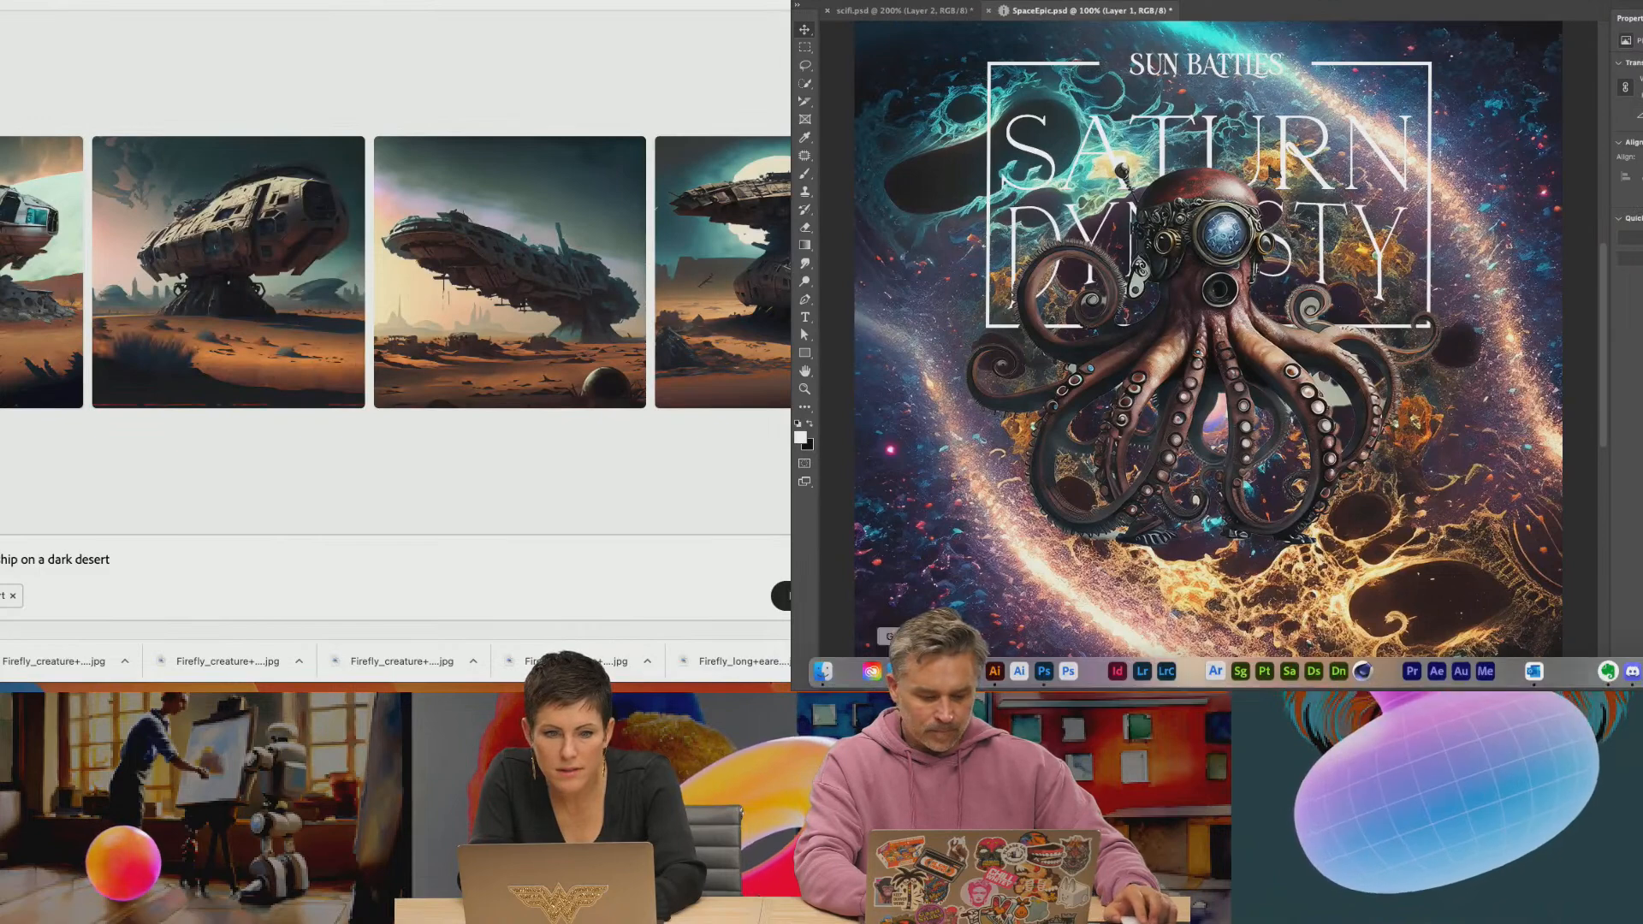
left_click(921, 671)
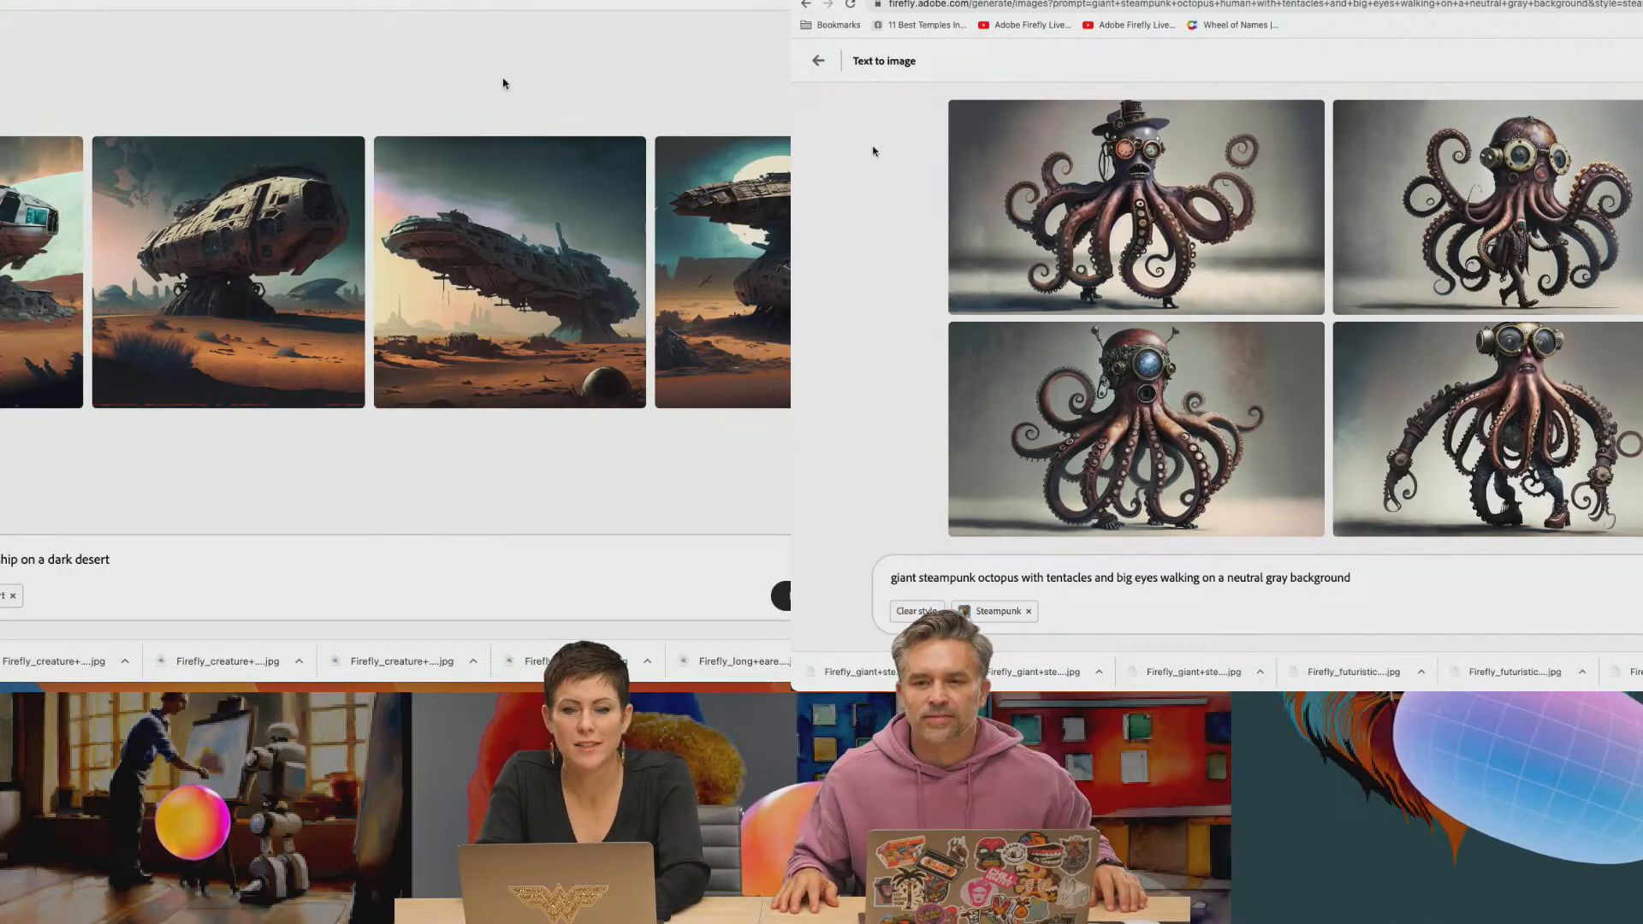
left_click(984, 0)
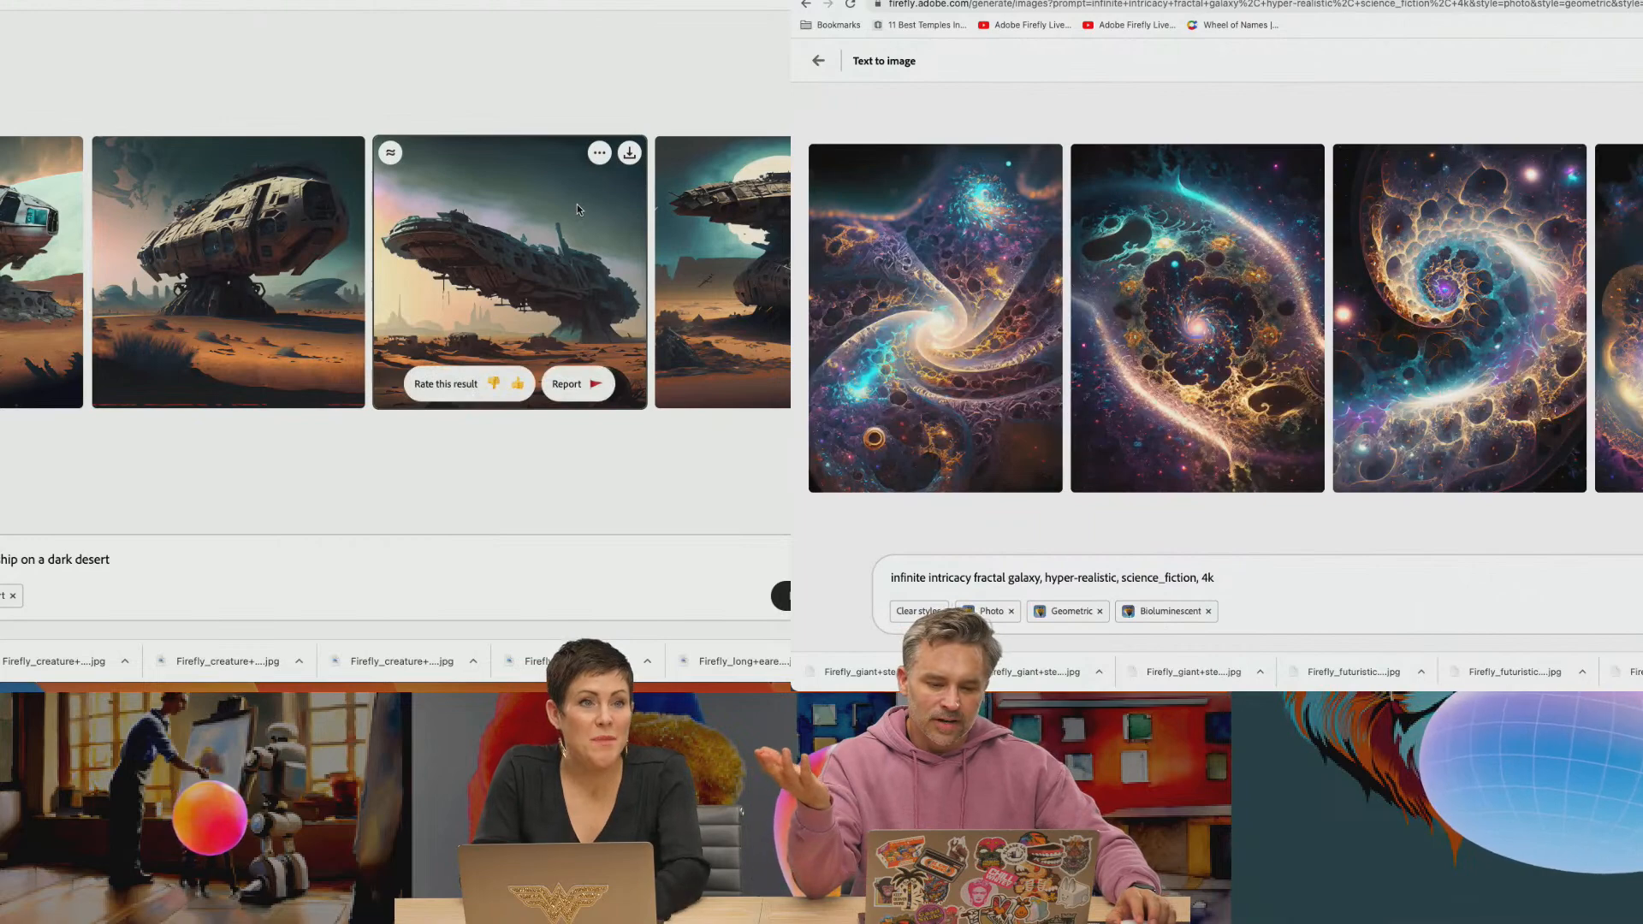
key("ctrl+Tab")
key("ctrl+Tab")
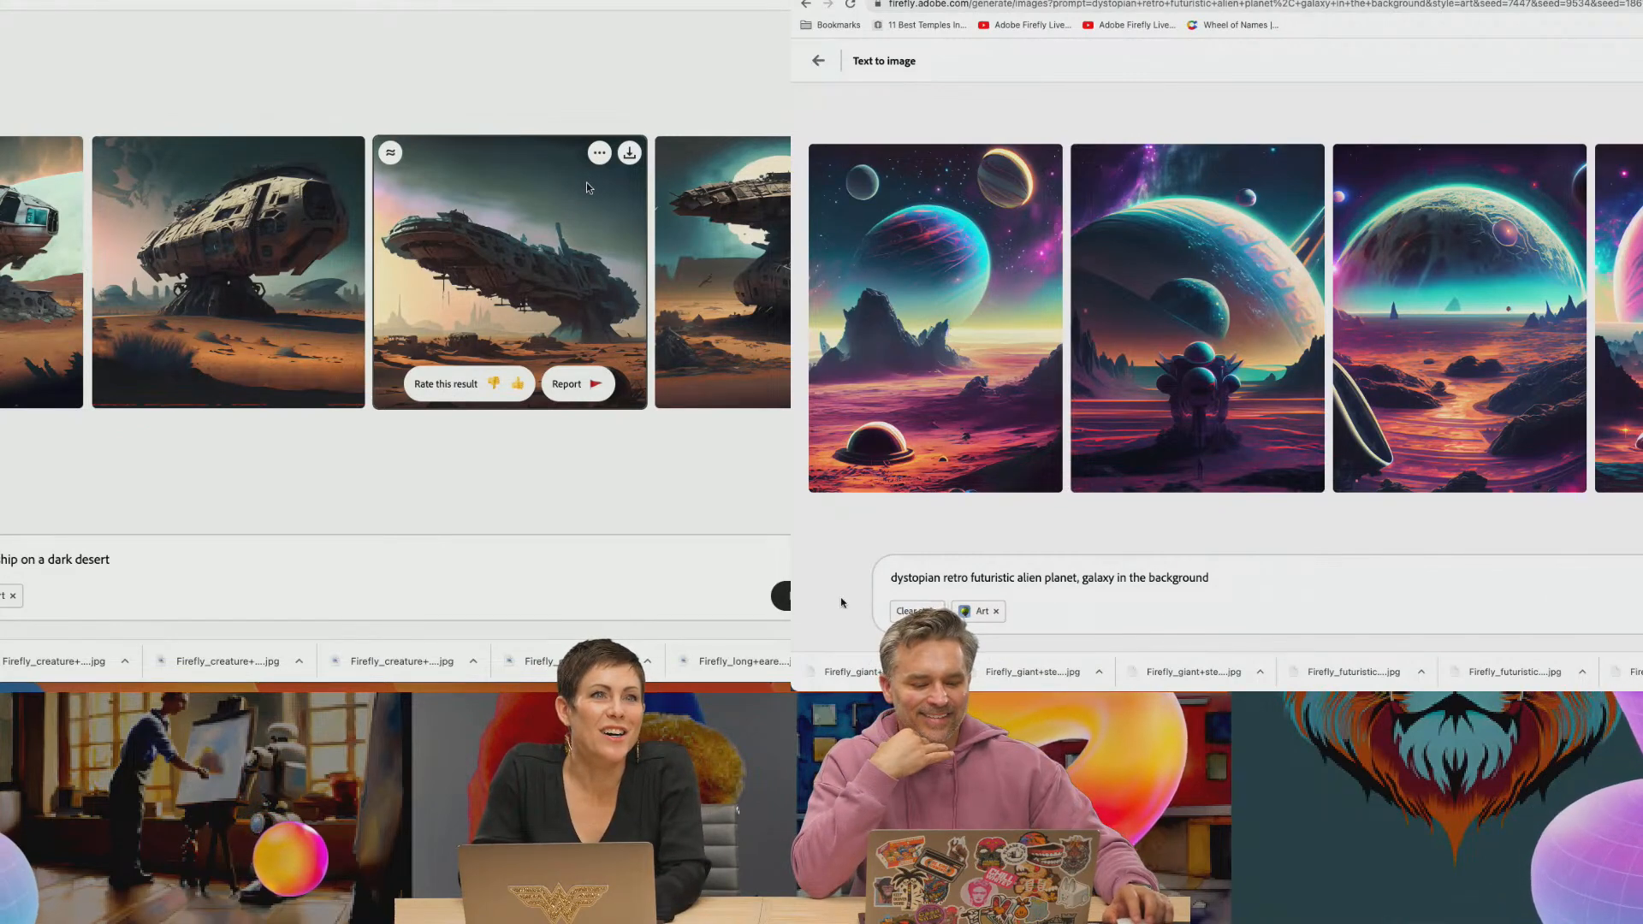
Change the prompt to "dystopian retro futuristic alien landscape, galaxy in the background" and regenerate the images
left_click(1015, 579)
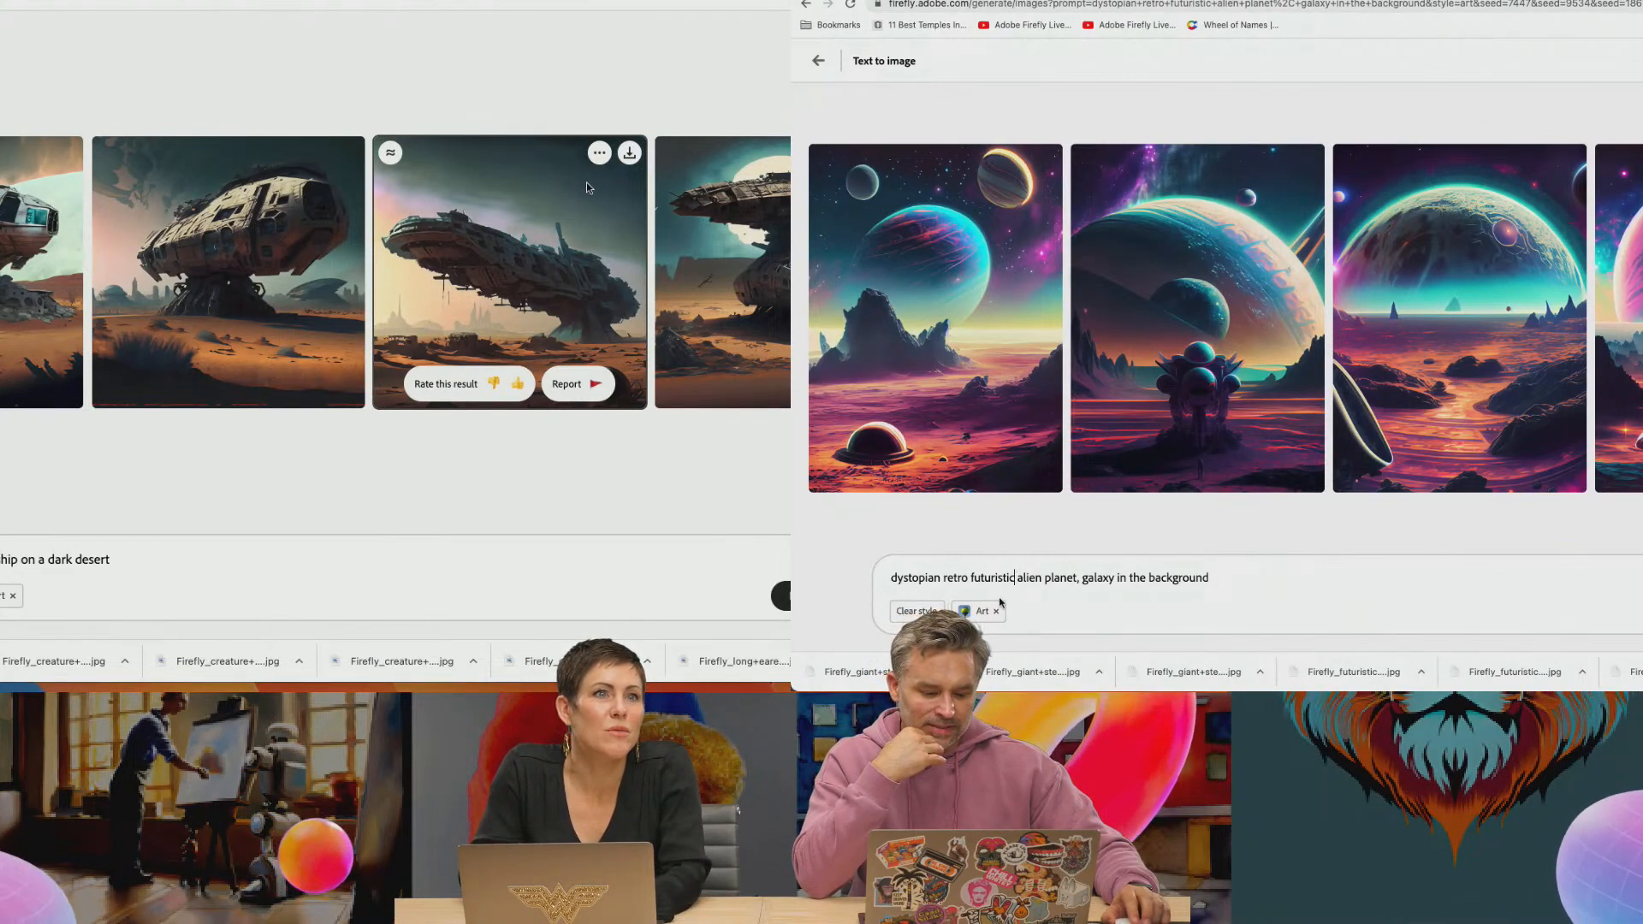
double_click(1059, 578)
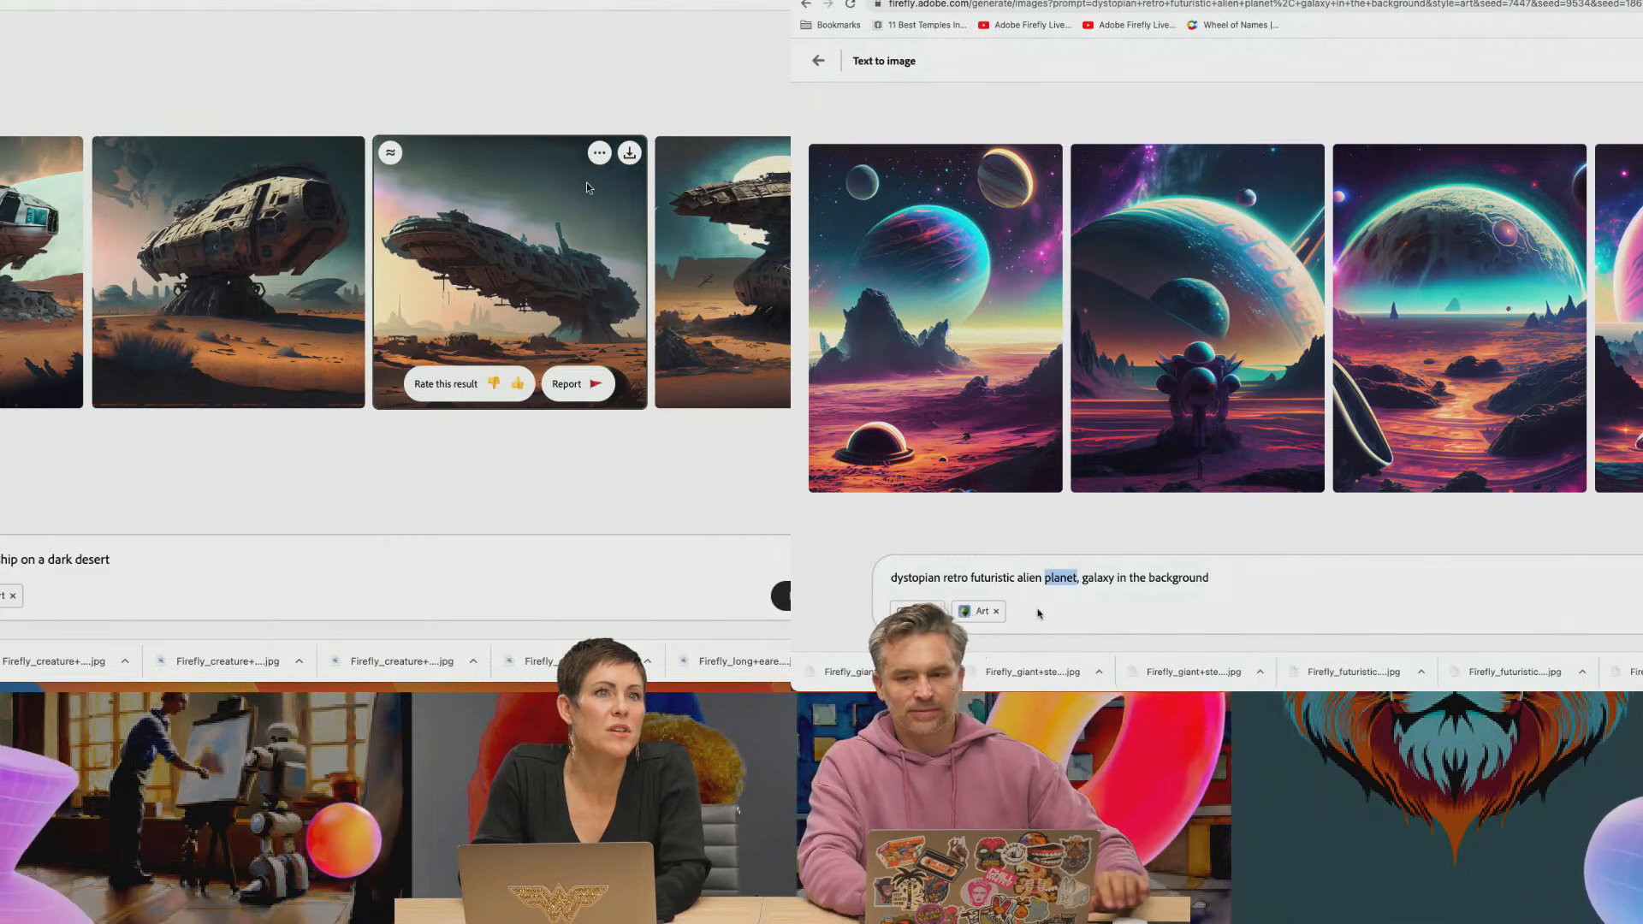
type("land")
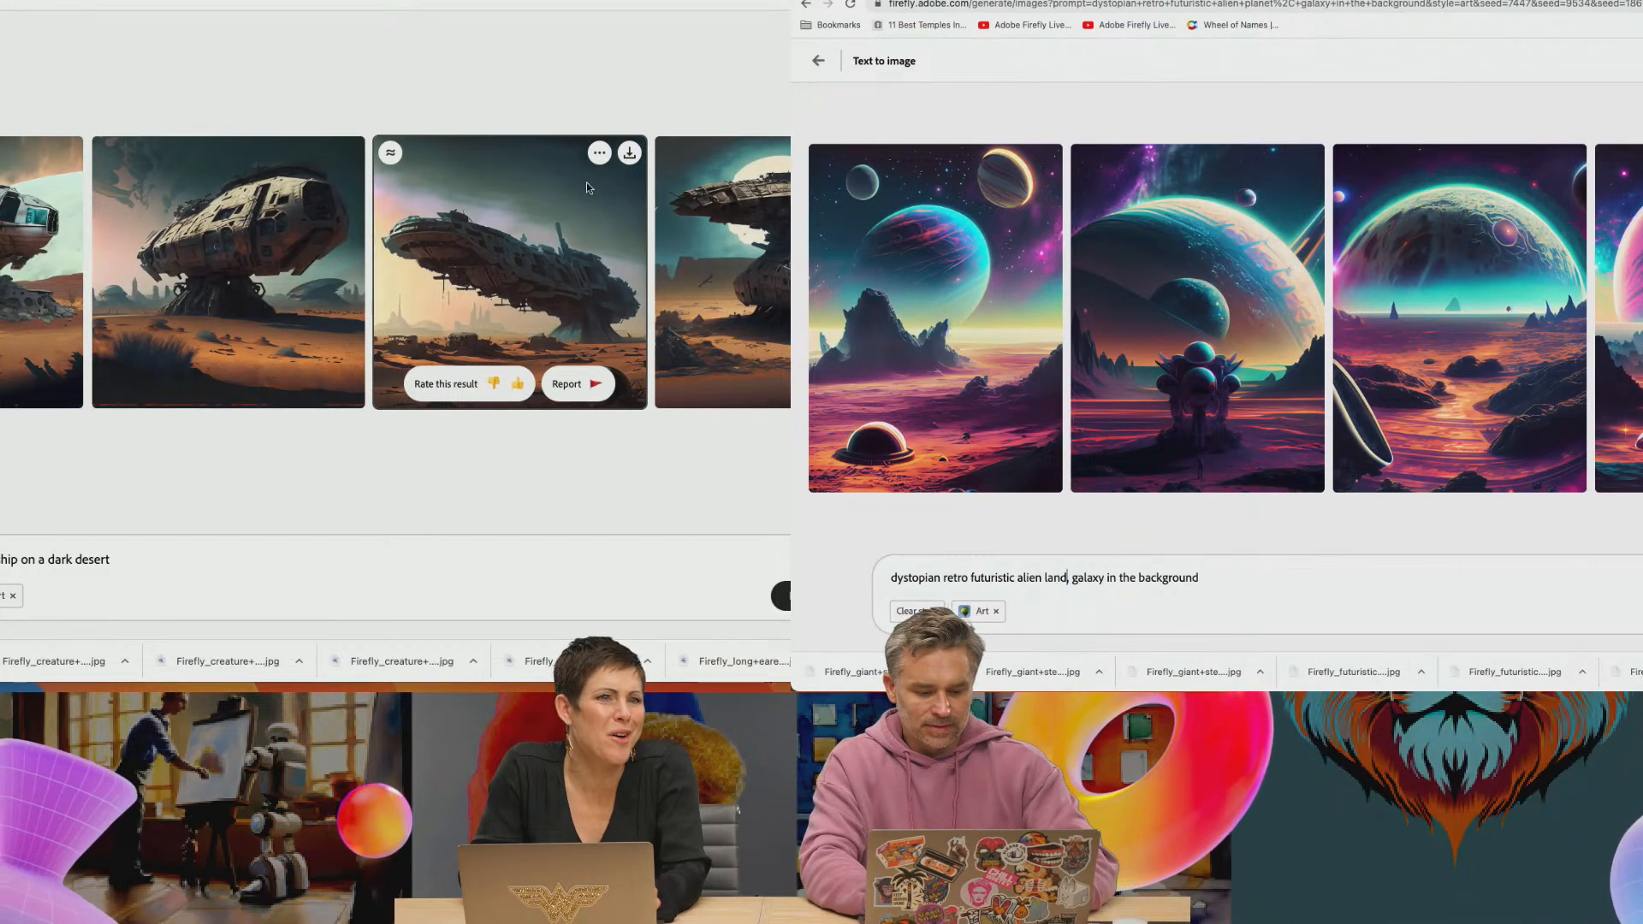
type("scape")
key("Return")
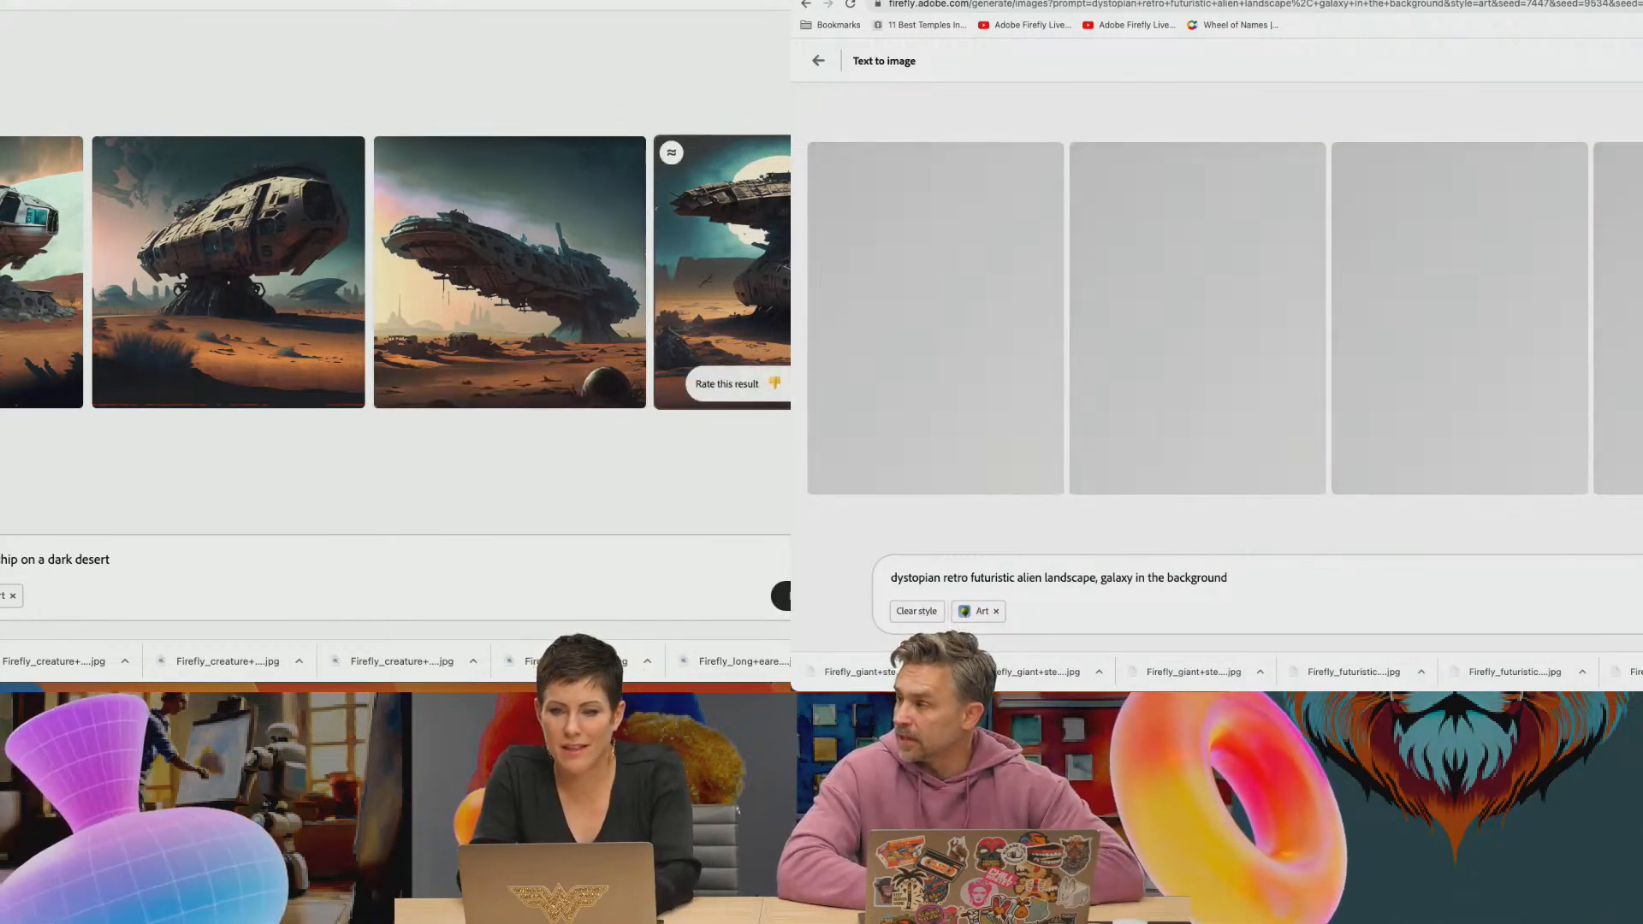
Download the fourth and second abandoned spaceship images, accepting the Content Credentials notice for each
left_click(908, 153)
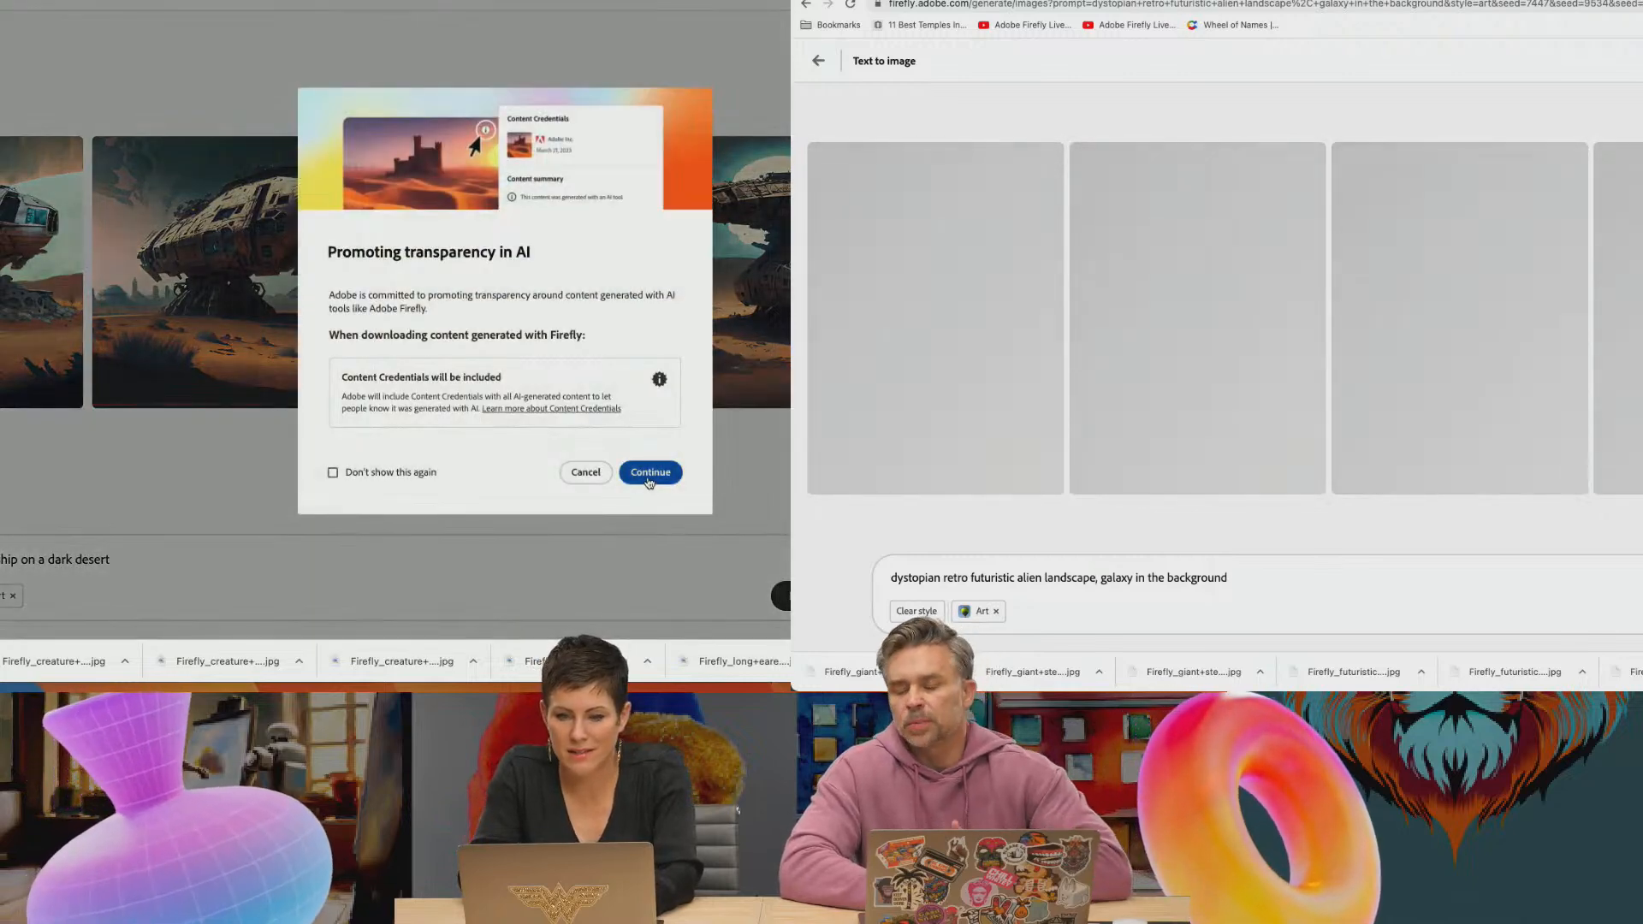
left_click(649, 481)
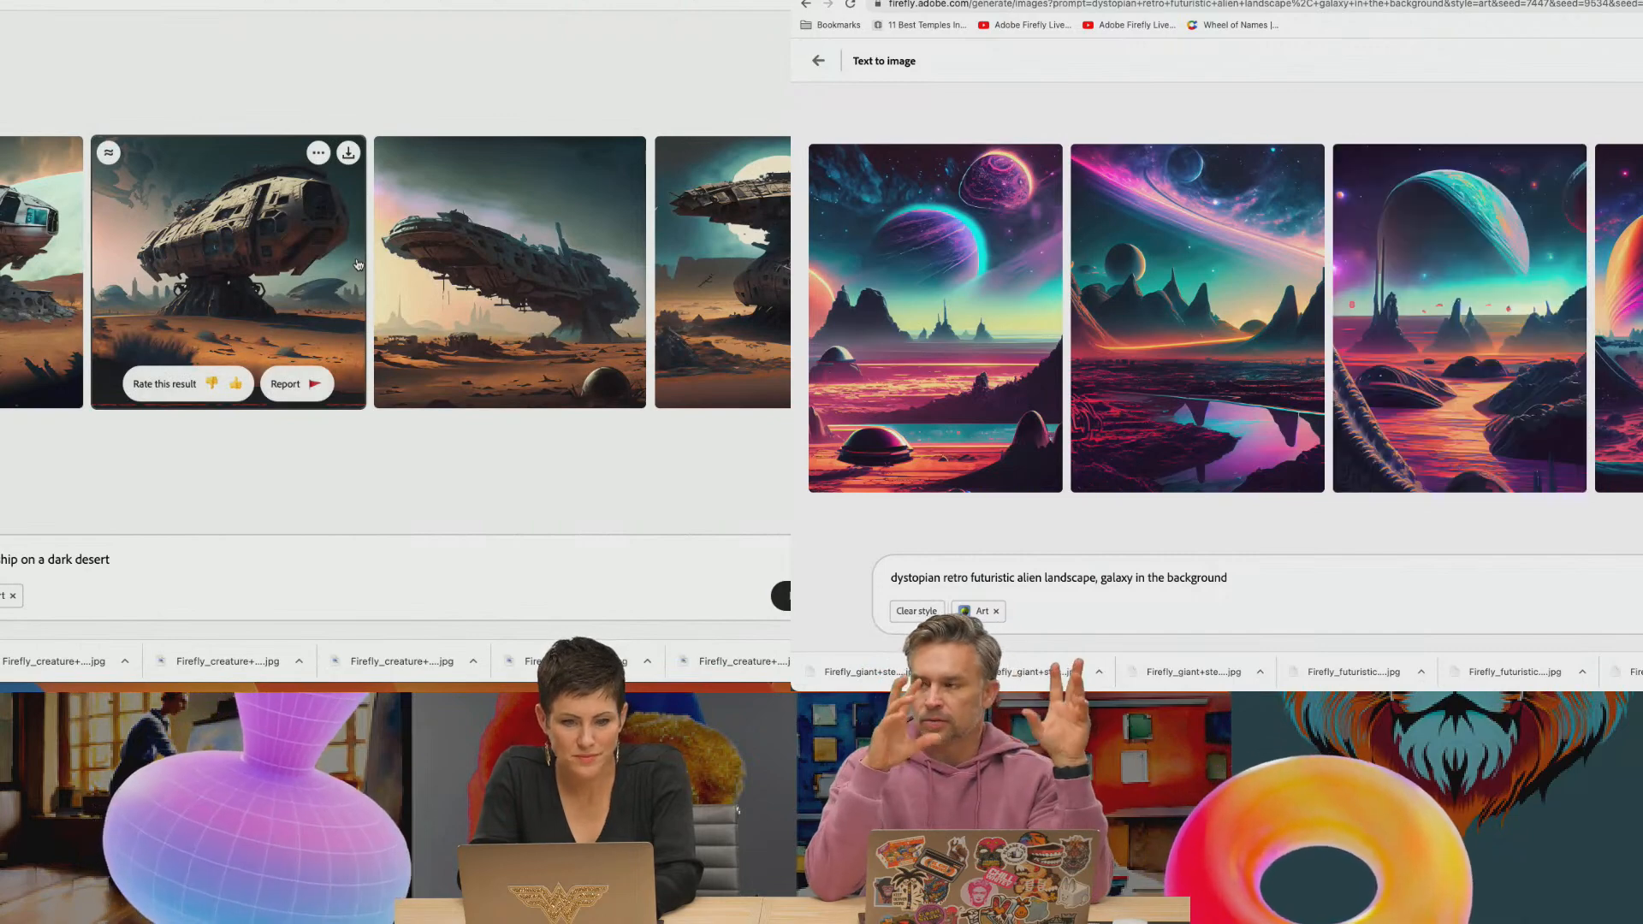
left_click(348, 152)
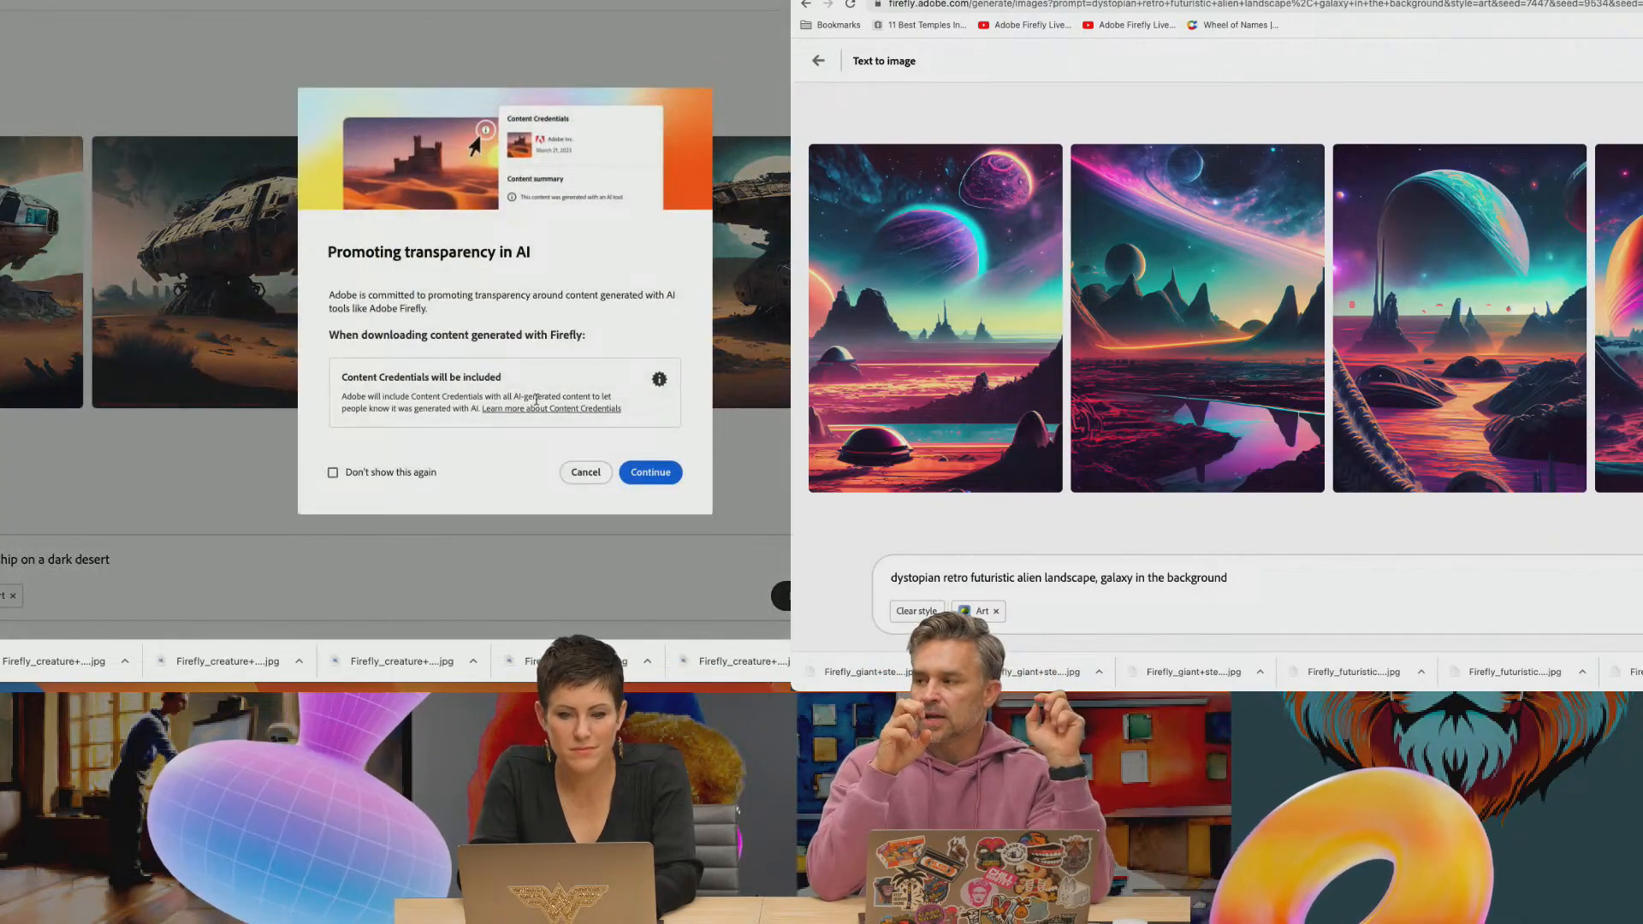
left_click(651, 472)
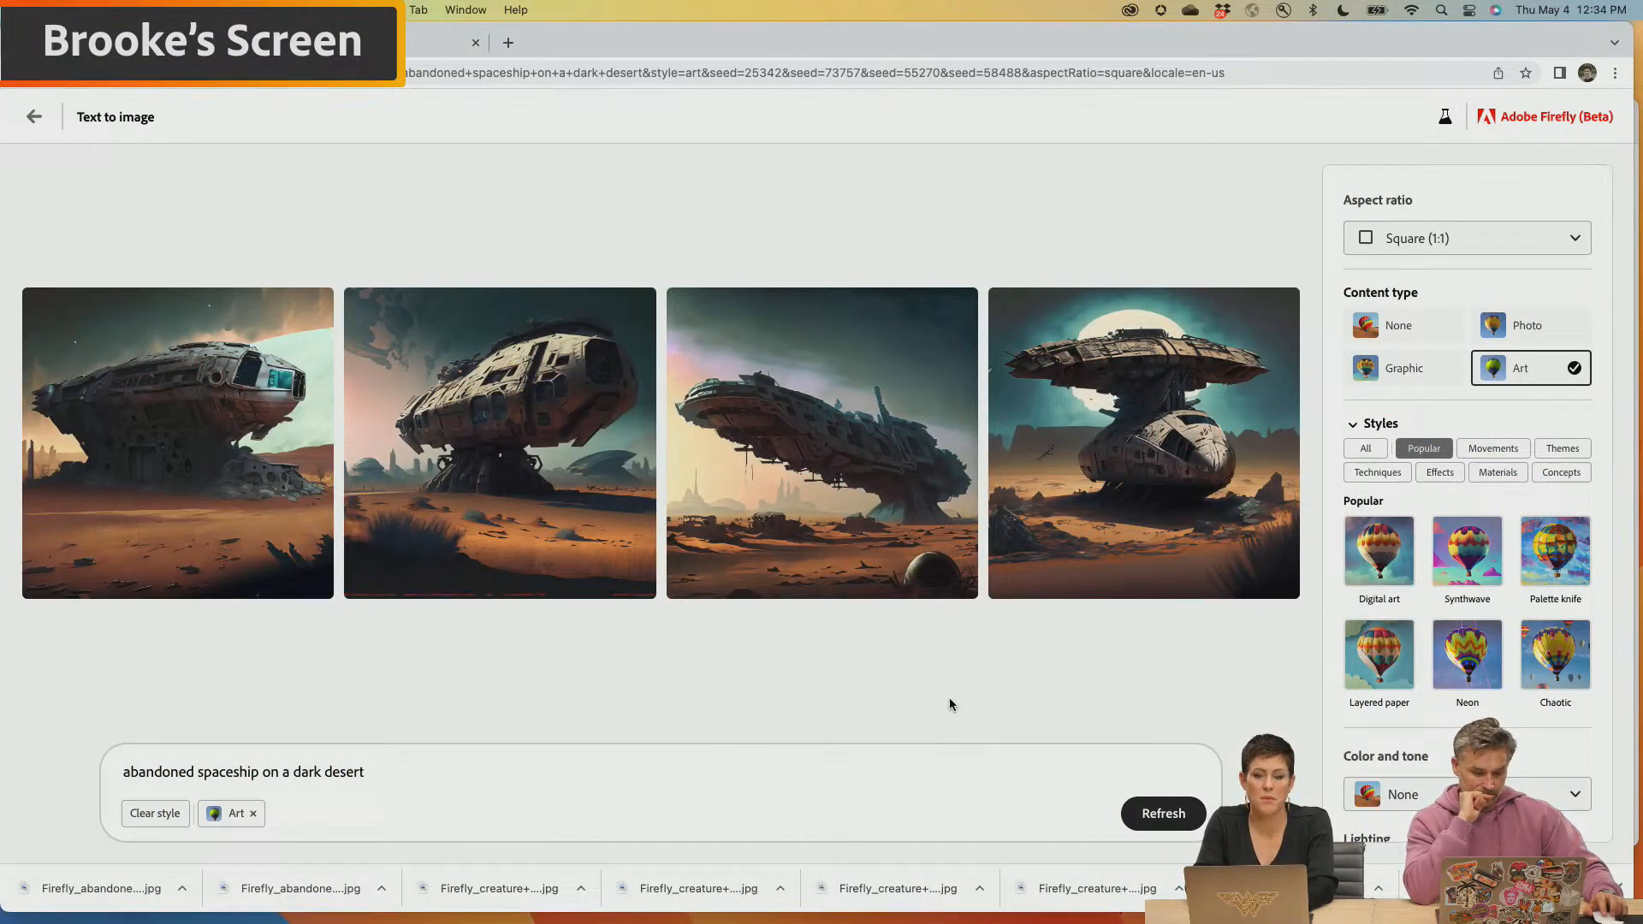
Set the abandoned spaceship images' aspect ratio to Portrait (3:4) and generate new versions
mouse_move(1162, 398)
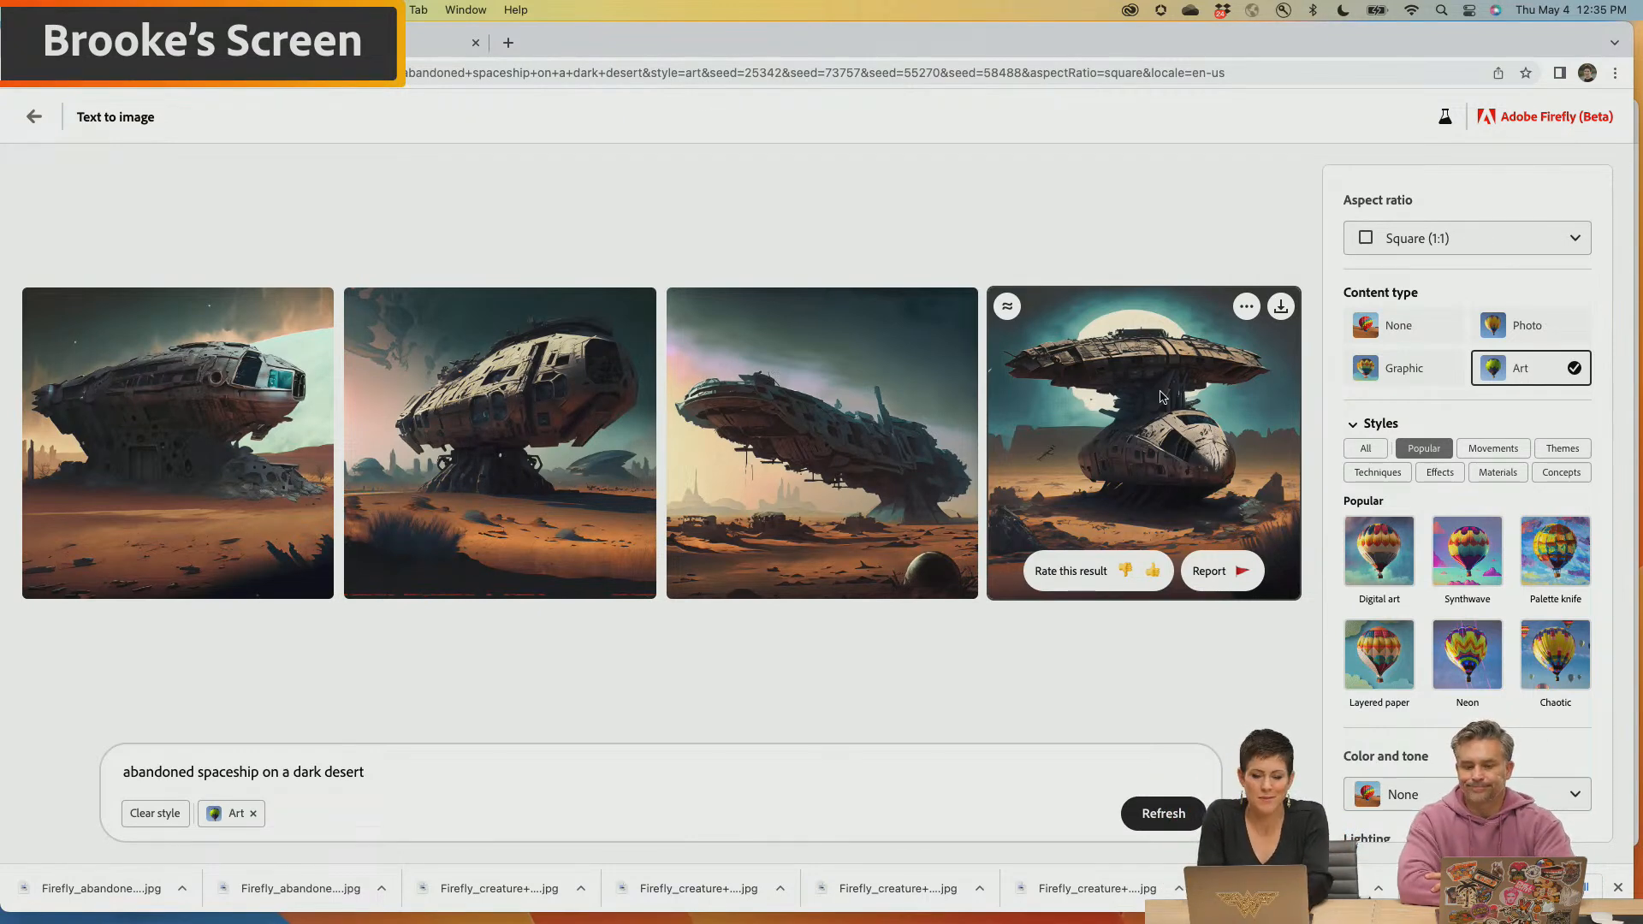
left_click(1424, 241)
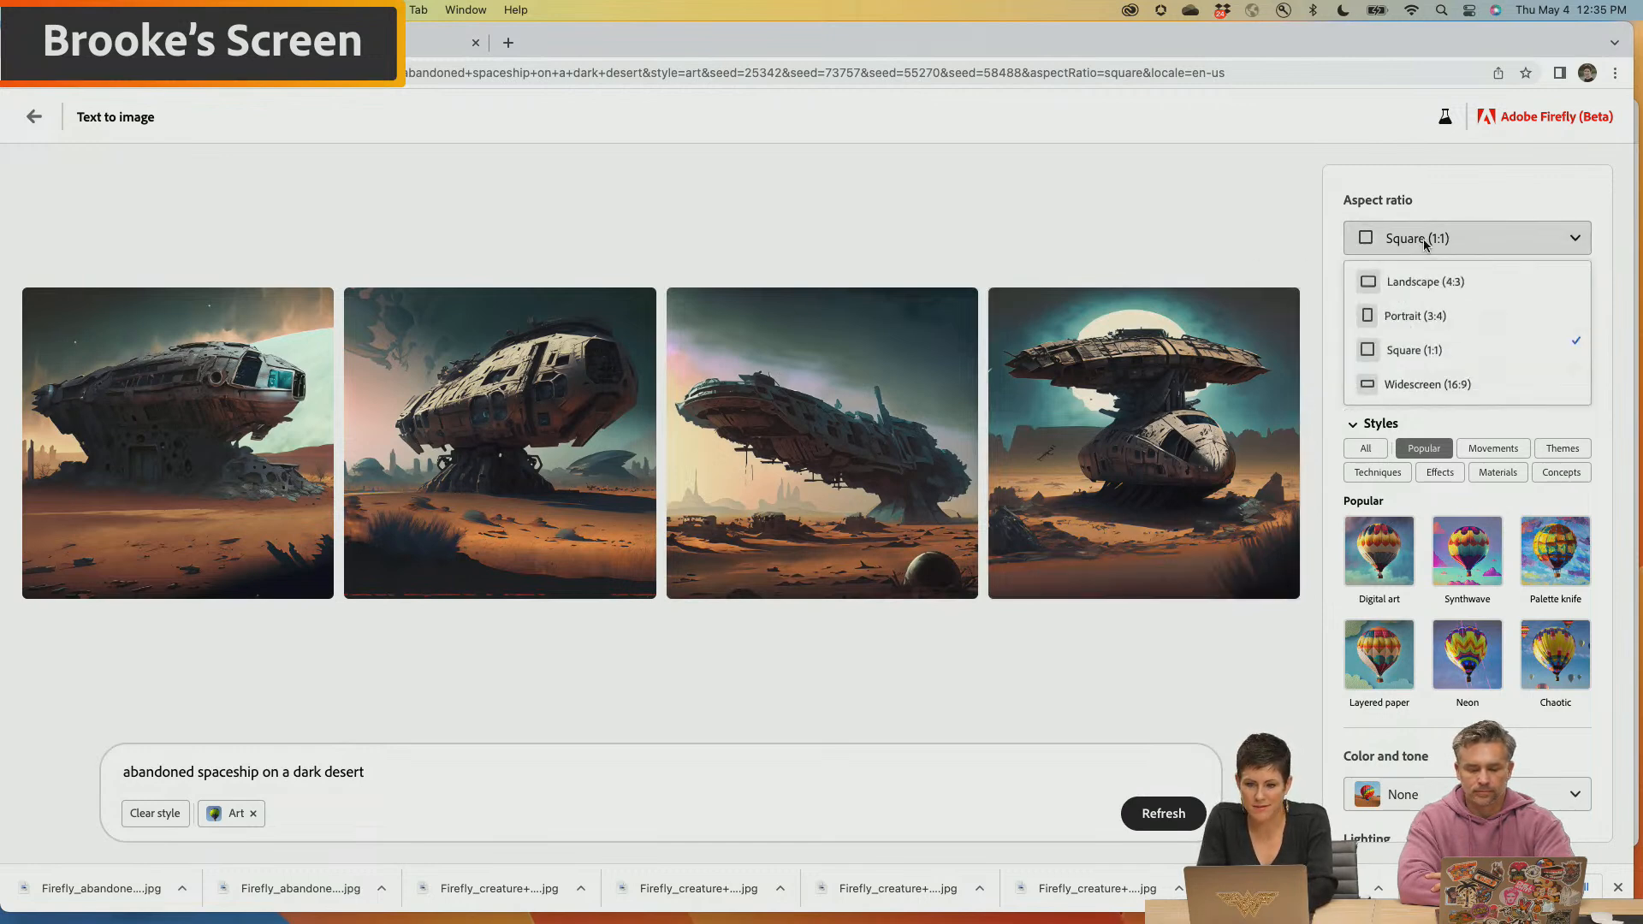
left_click(1415, 317)
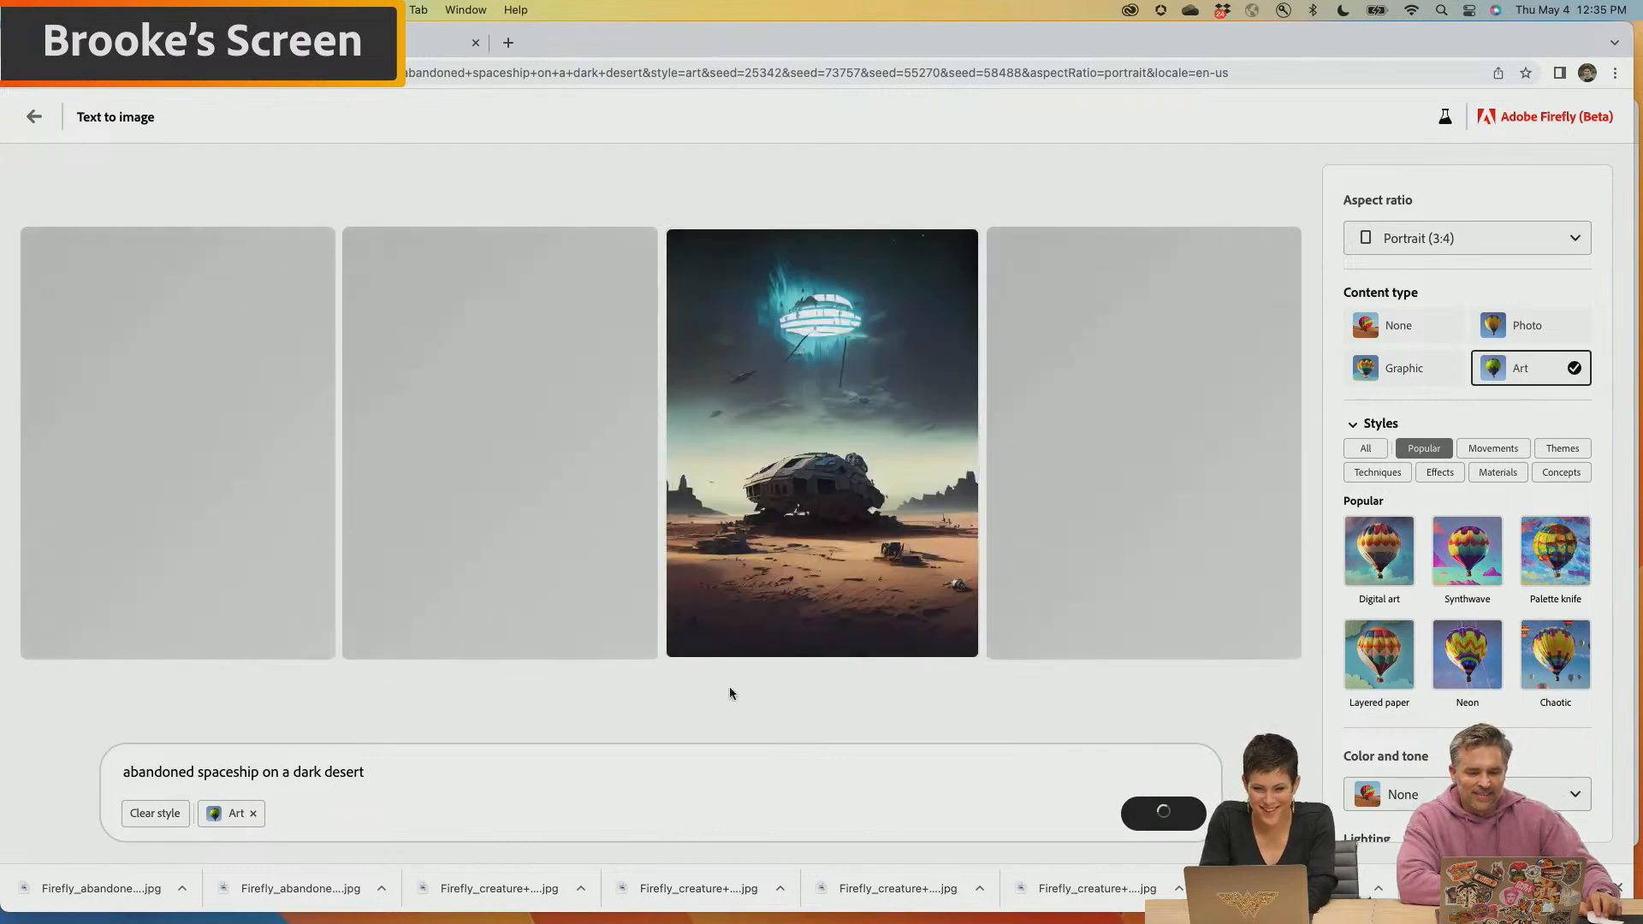
Download the third portrait image of the abandoned spaceship, accepting the Content Credentials notice
mouse_move(815, 654)
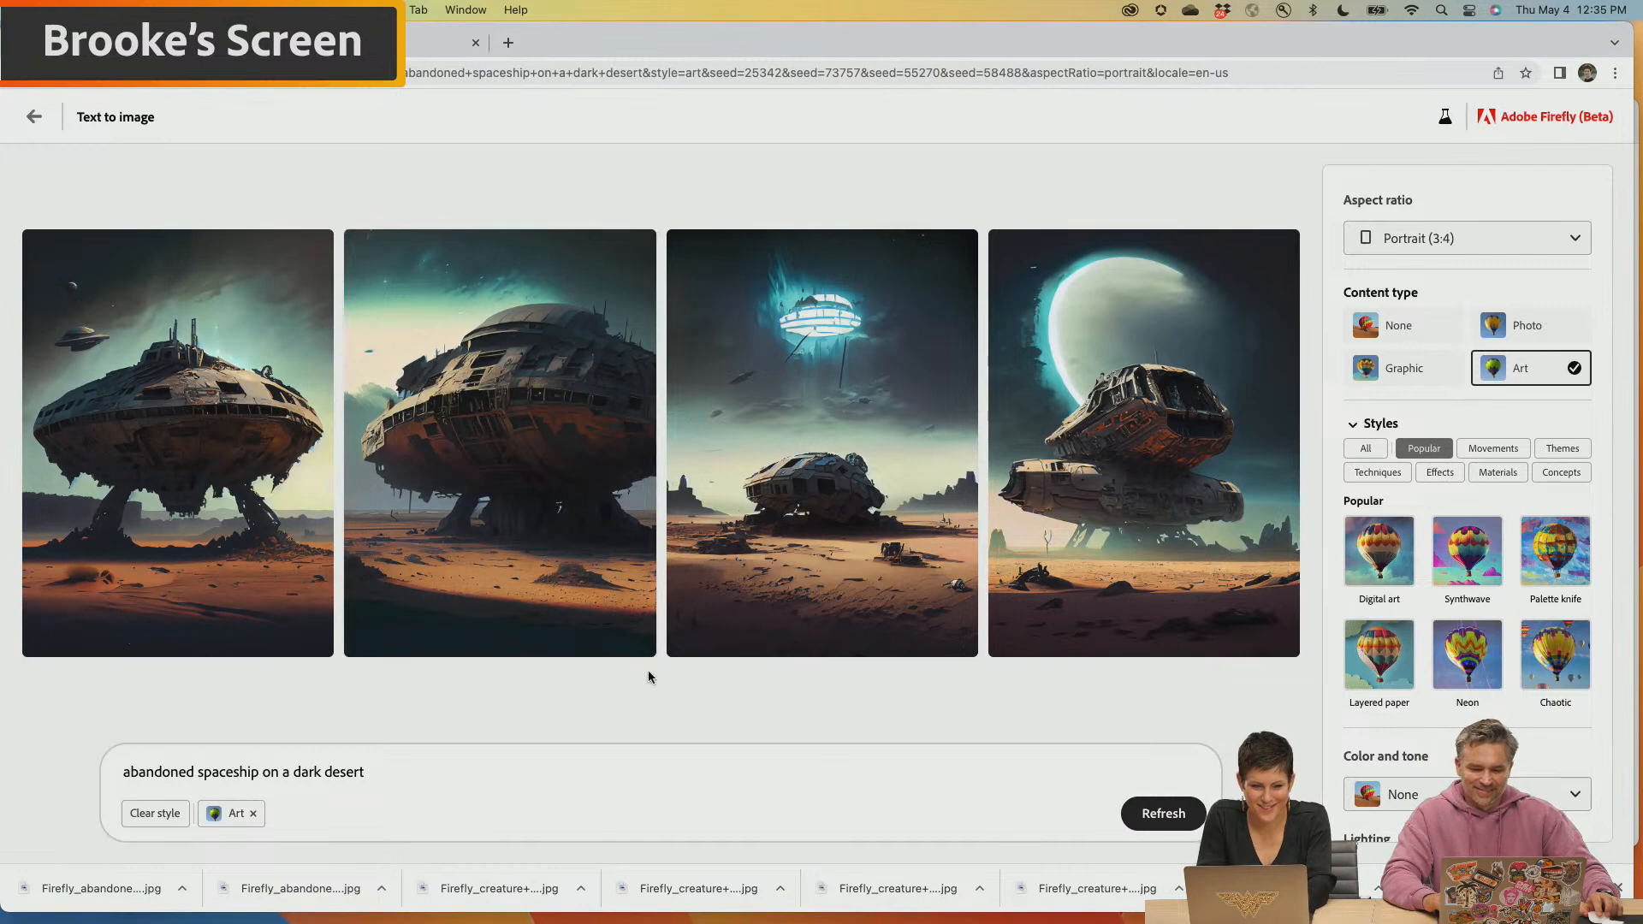
mouse_move(313, 536)
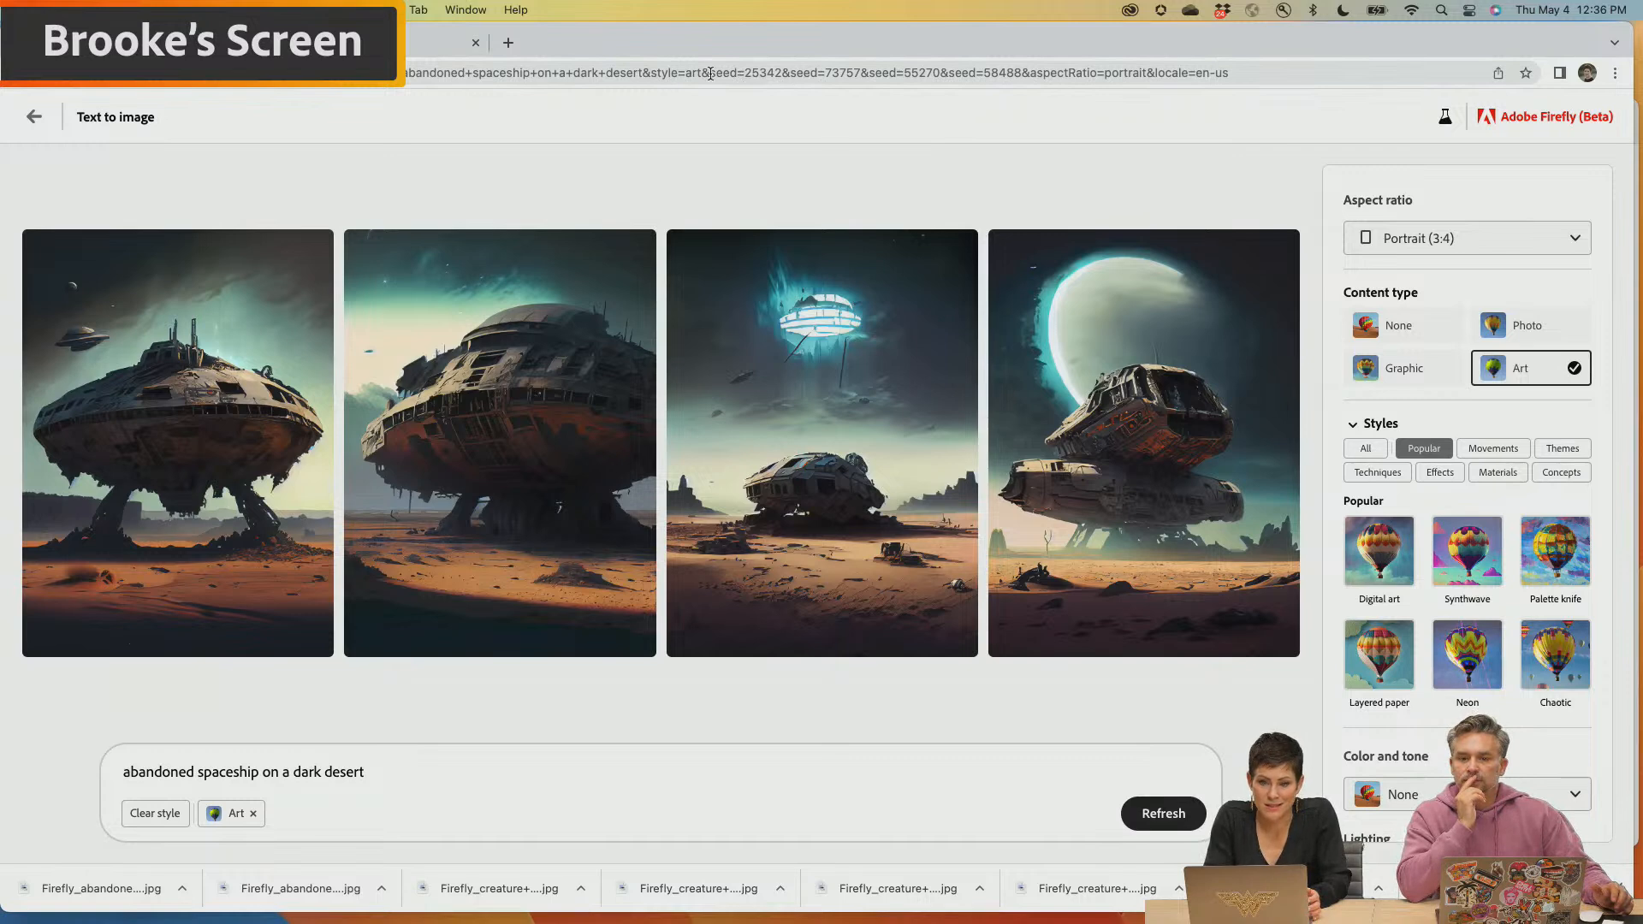
mouse_move(1103, 453)
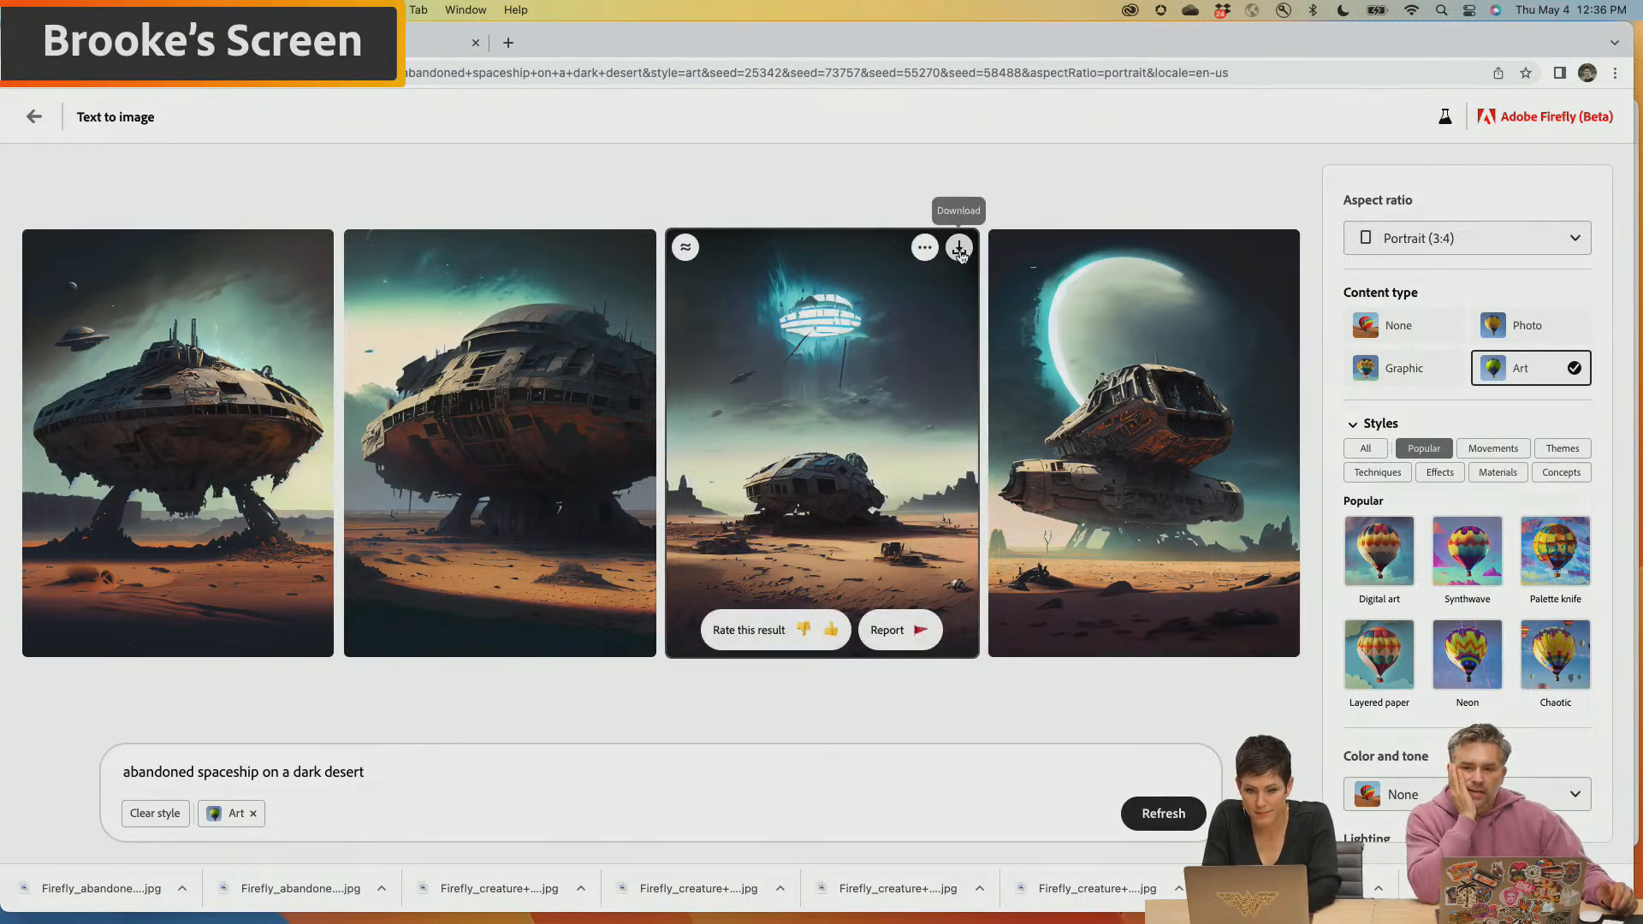
left_click(958, 248)
left_click(980, 674)
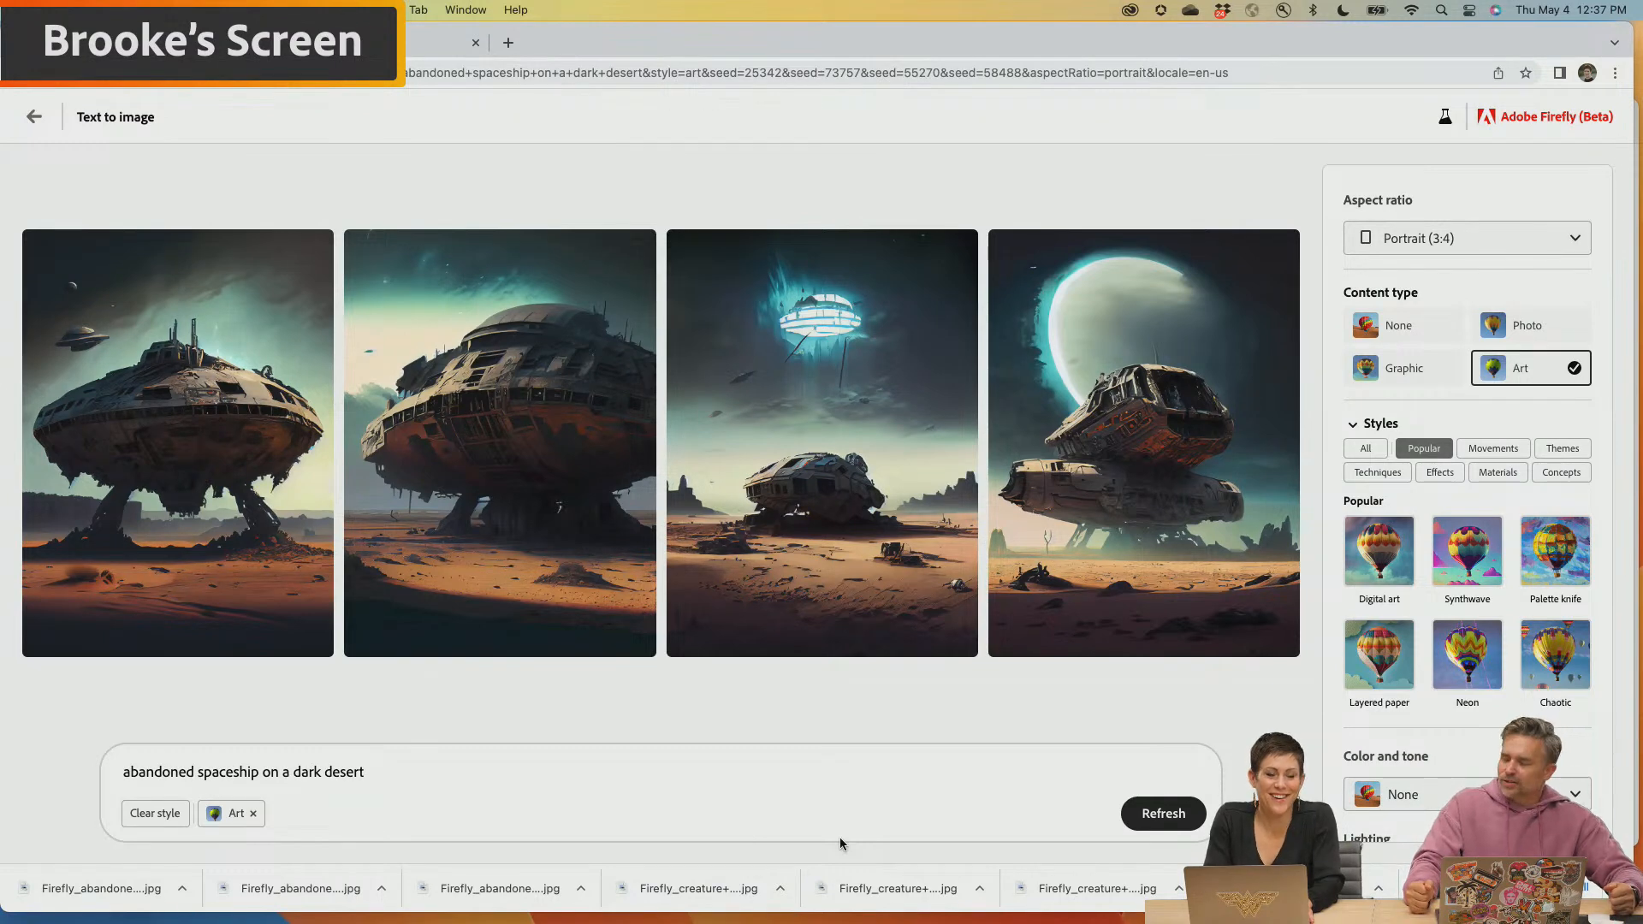
Switch to Photoshop, place the newest downloaded abandoned spaceship image into the creature poster and hide its layer
mouse_move(719, 920)
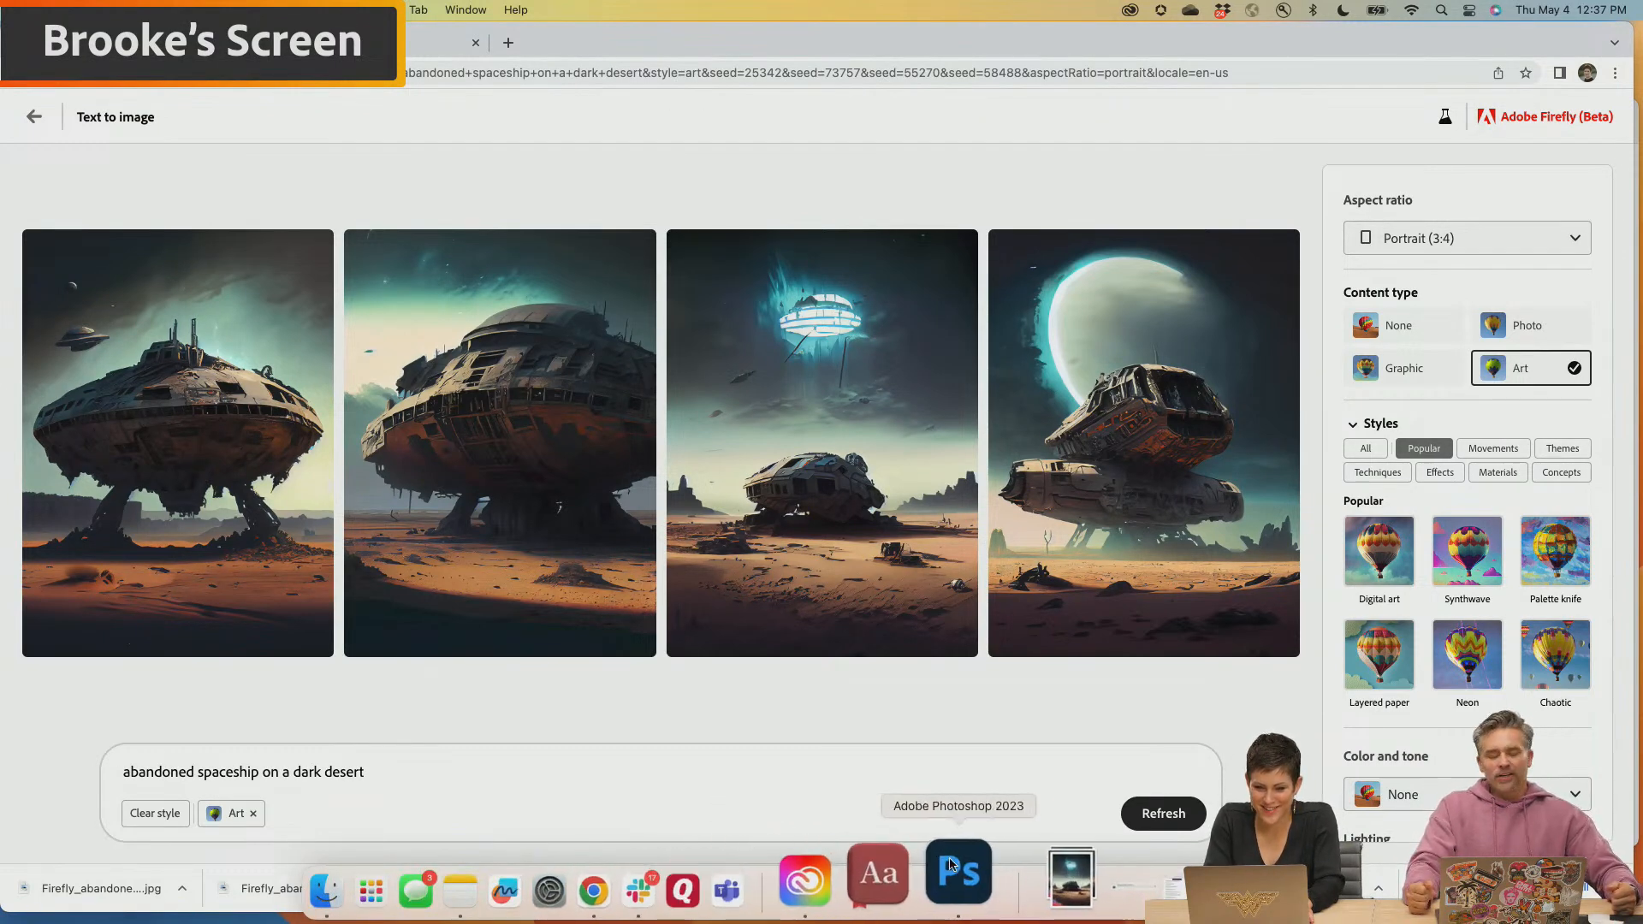
left_click(989, 872)
mouse_move(1018, 915)
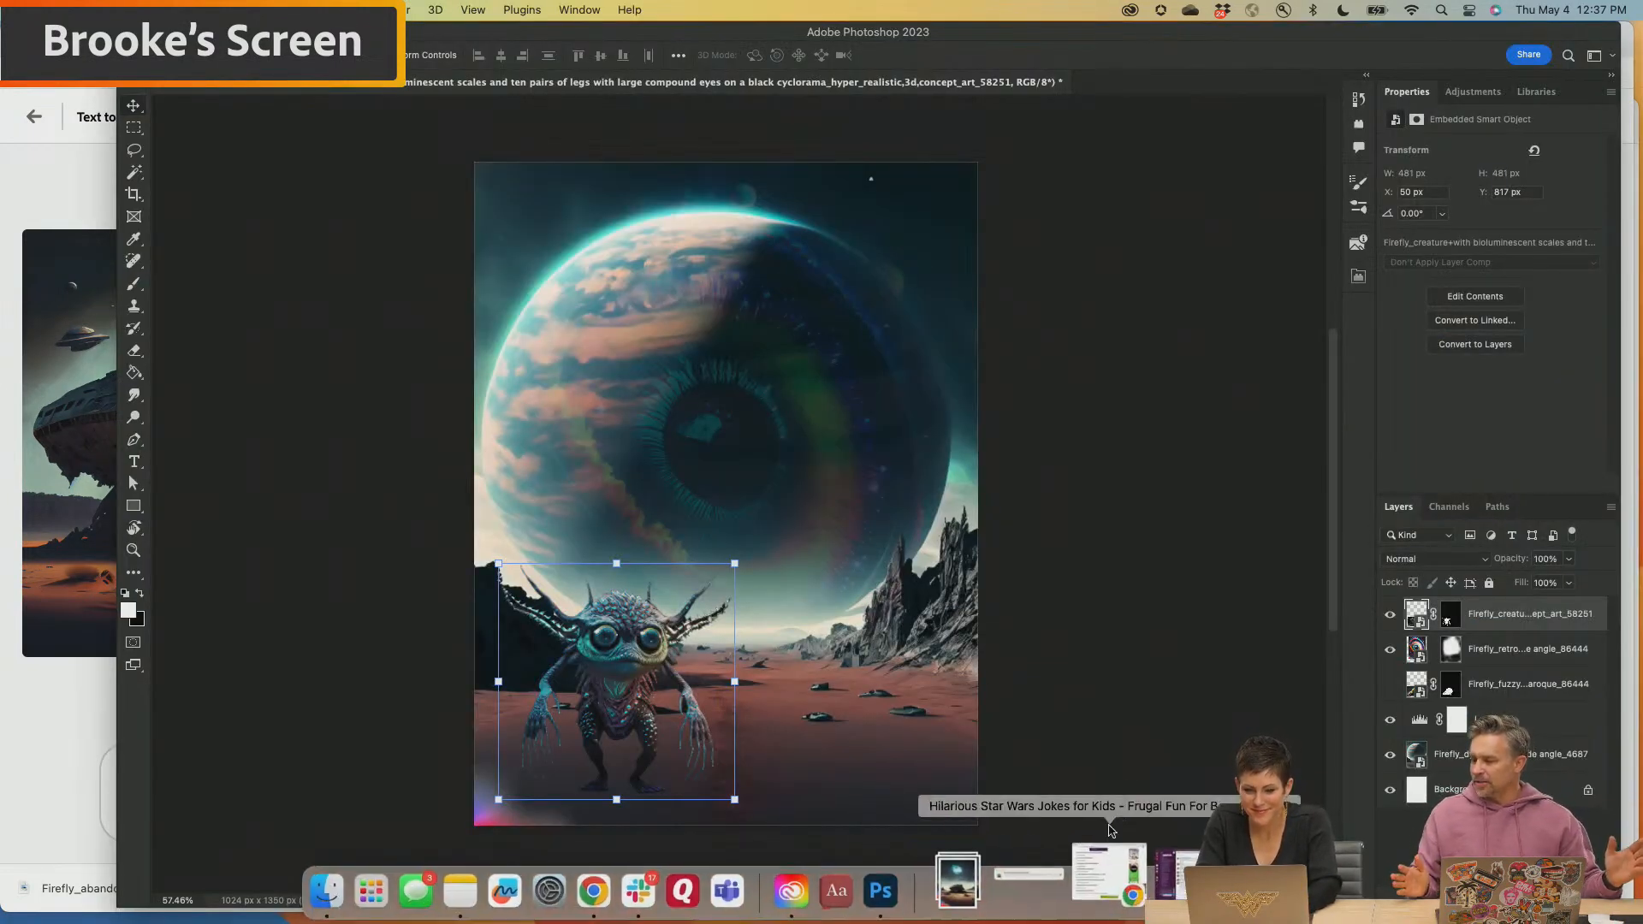
left_click(1020, 894)
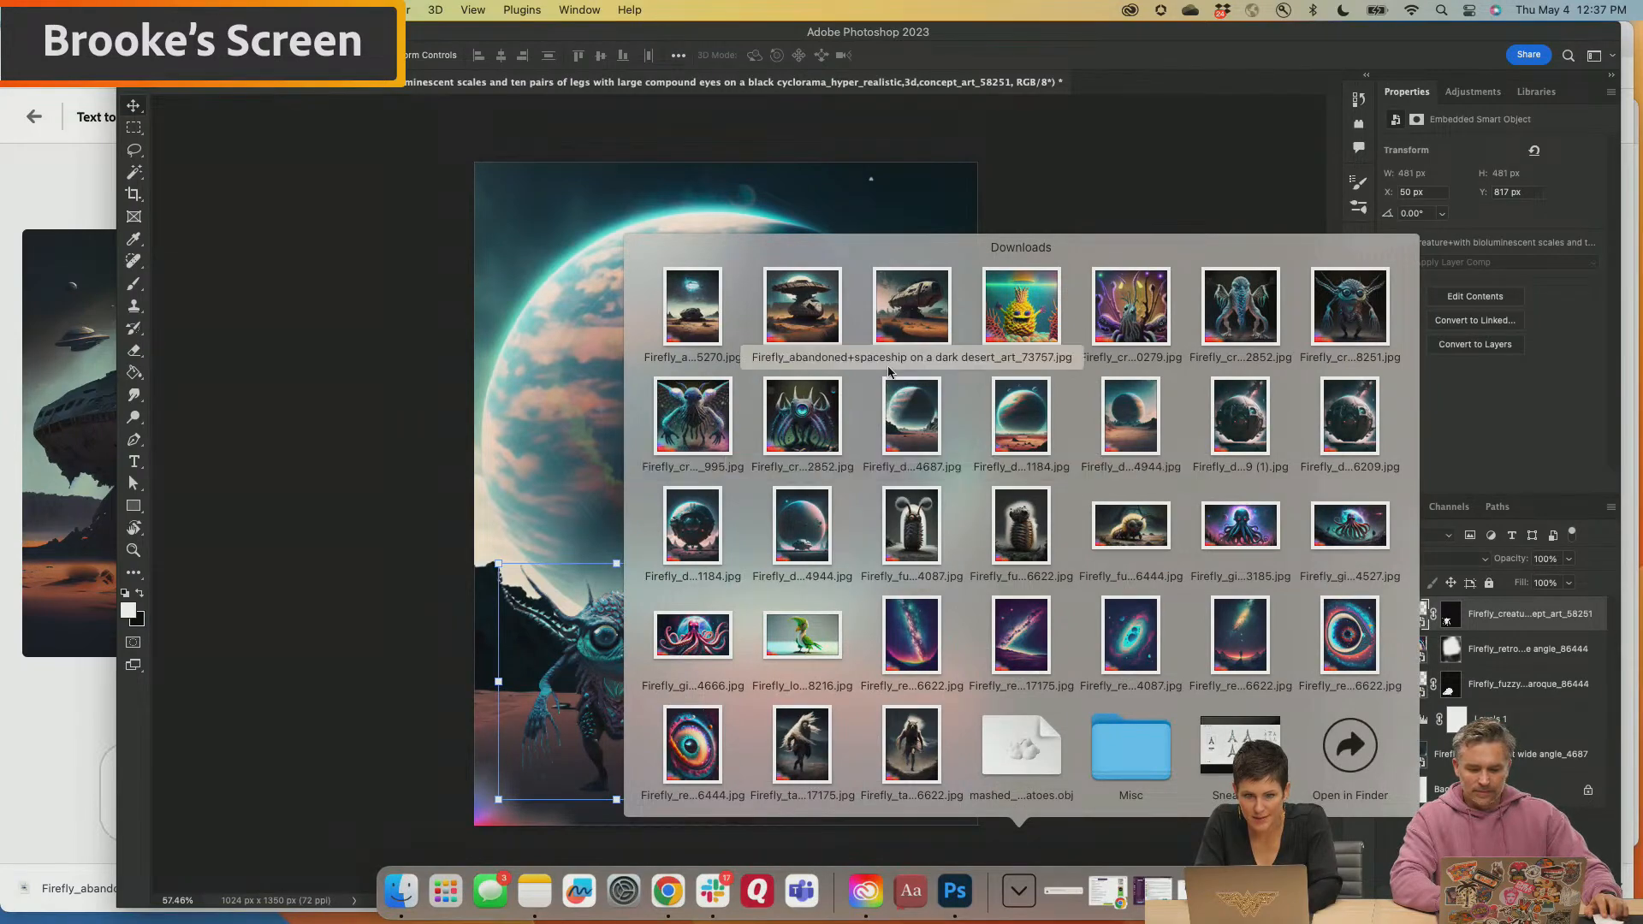
left_click_drag(692, 305, 791, 405)
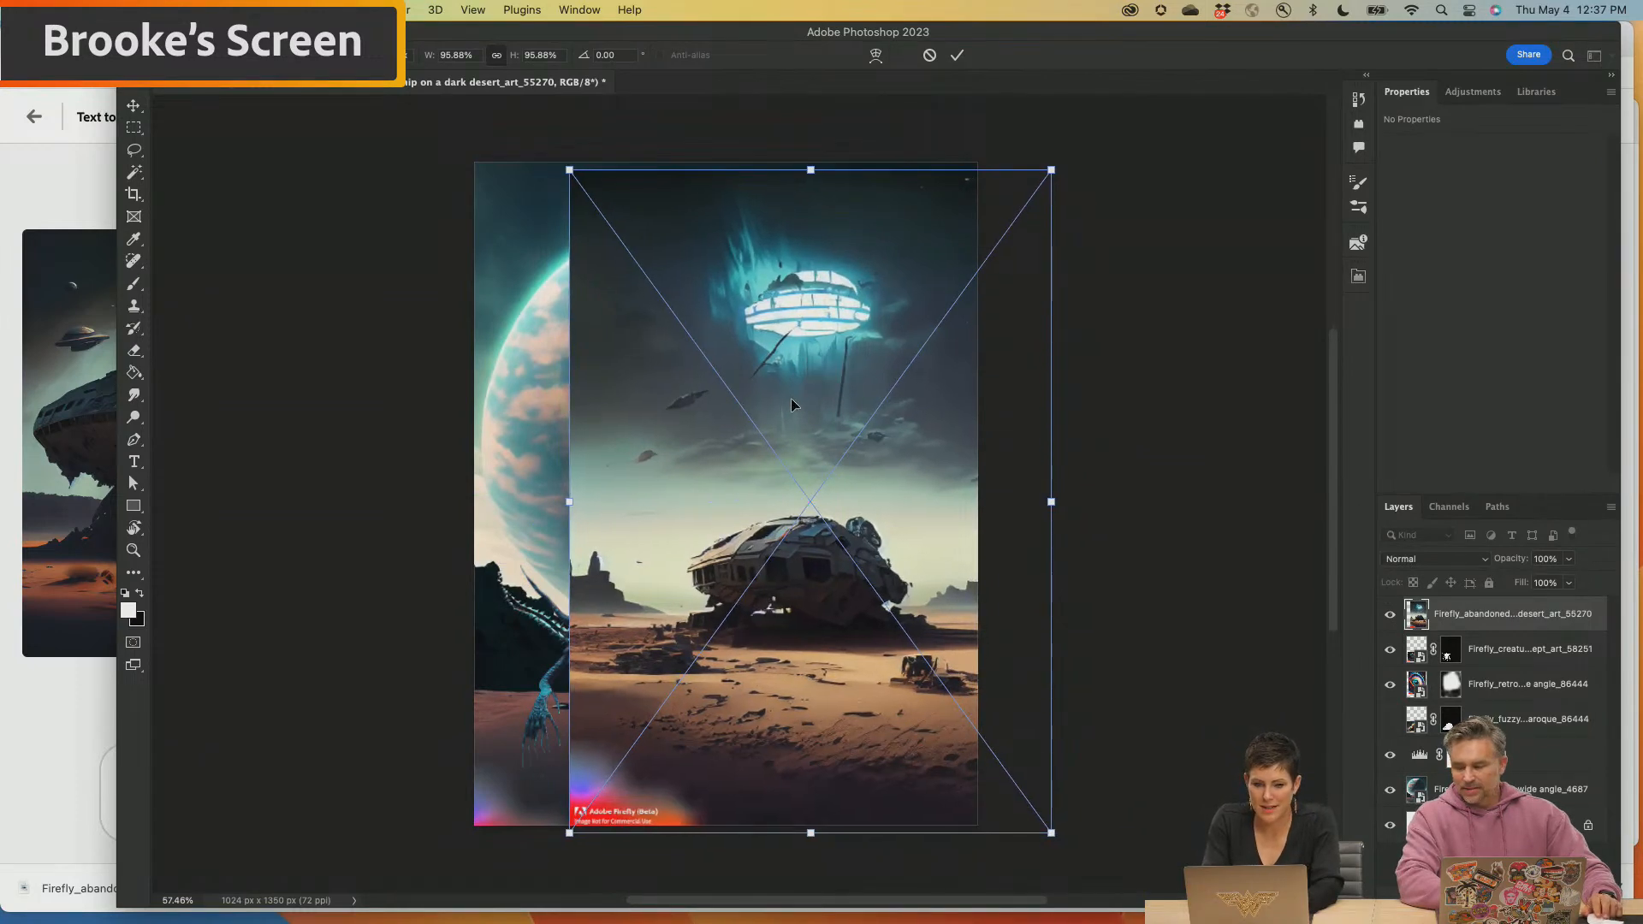
key("Return")
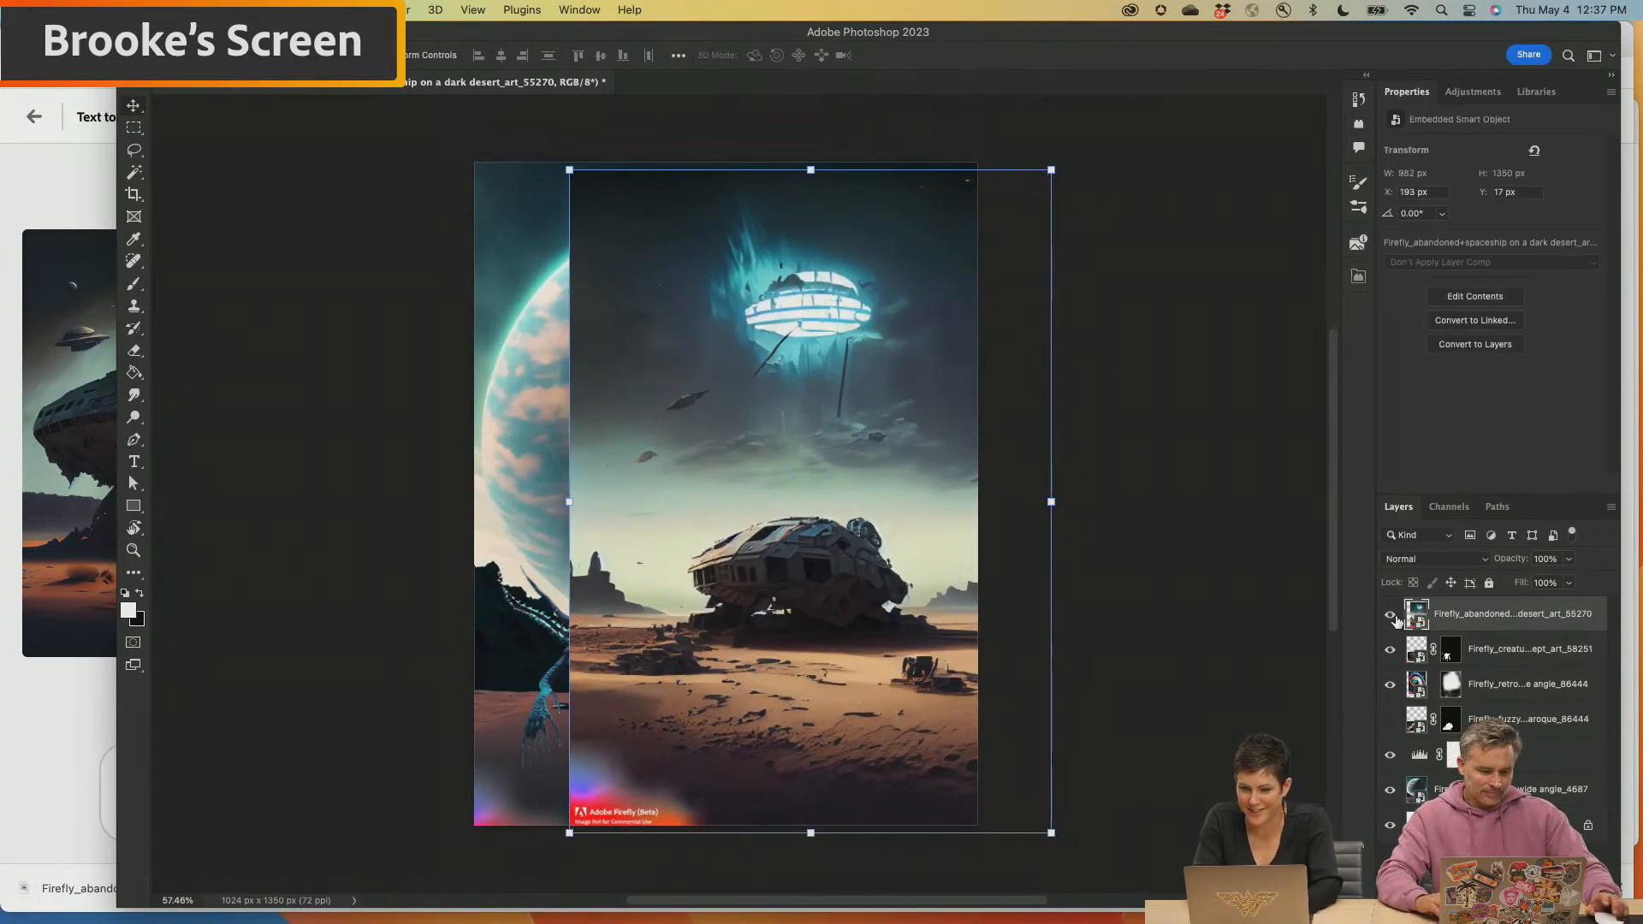
left_click(1391, 616)
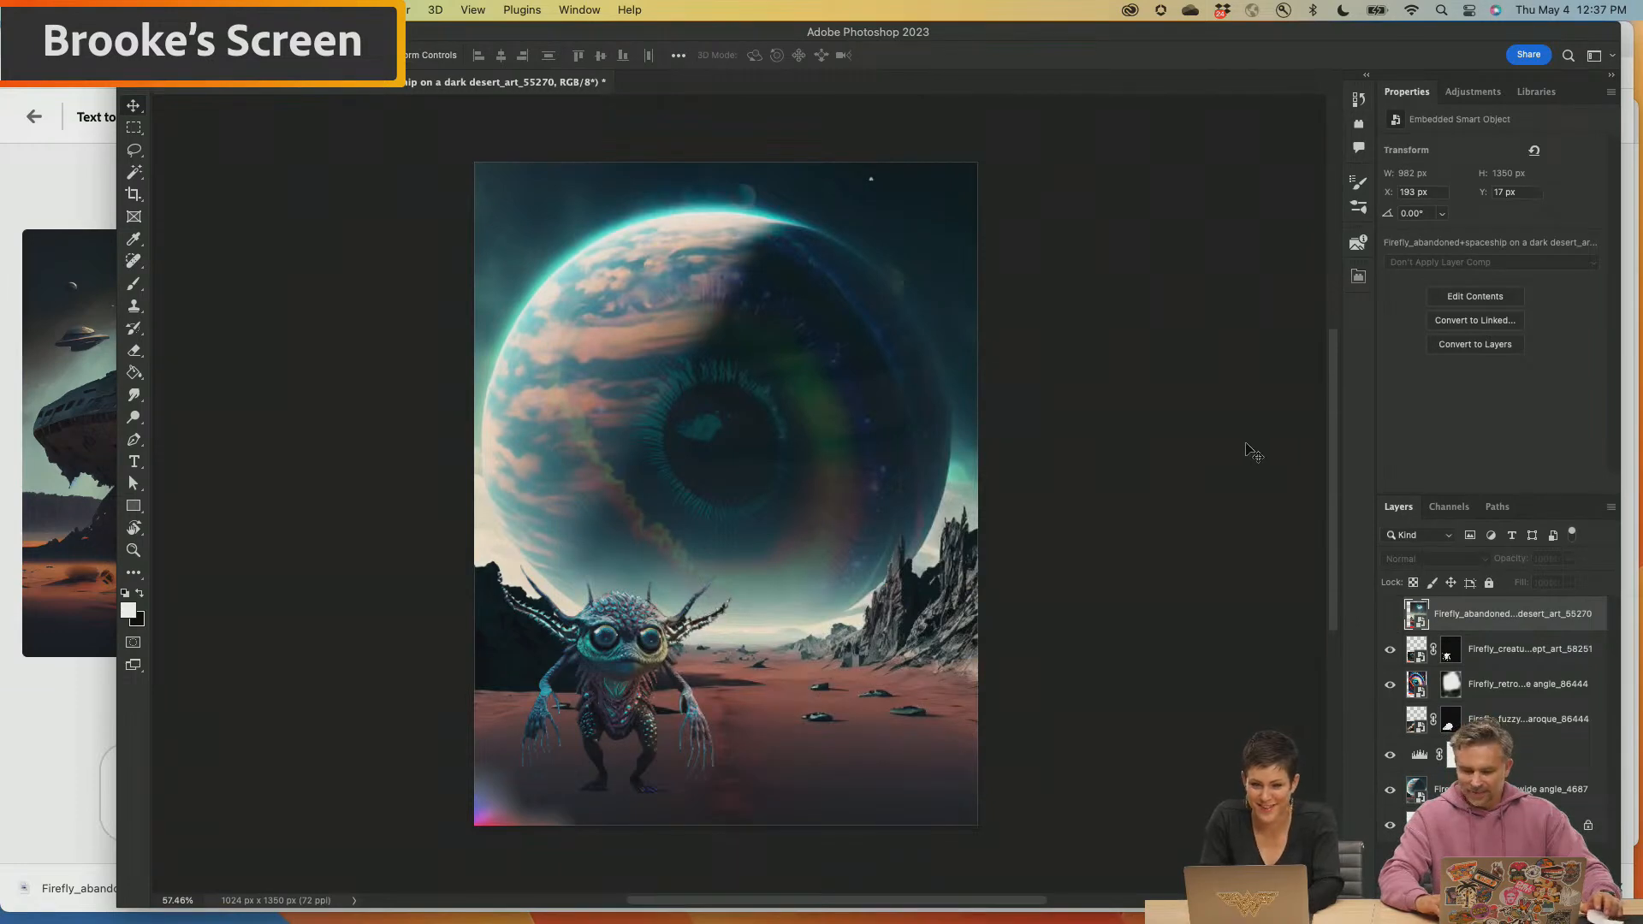
Scale the creature down to about 387 px square and shift it slightly up and right on the red desert
mouse_move(1018, 907)
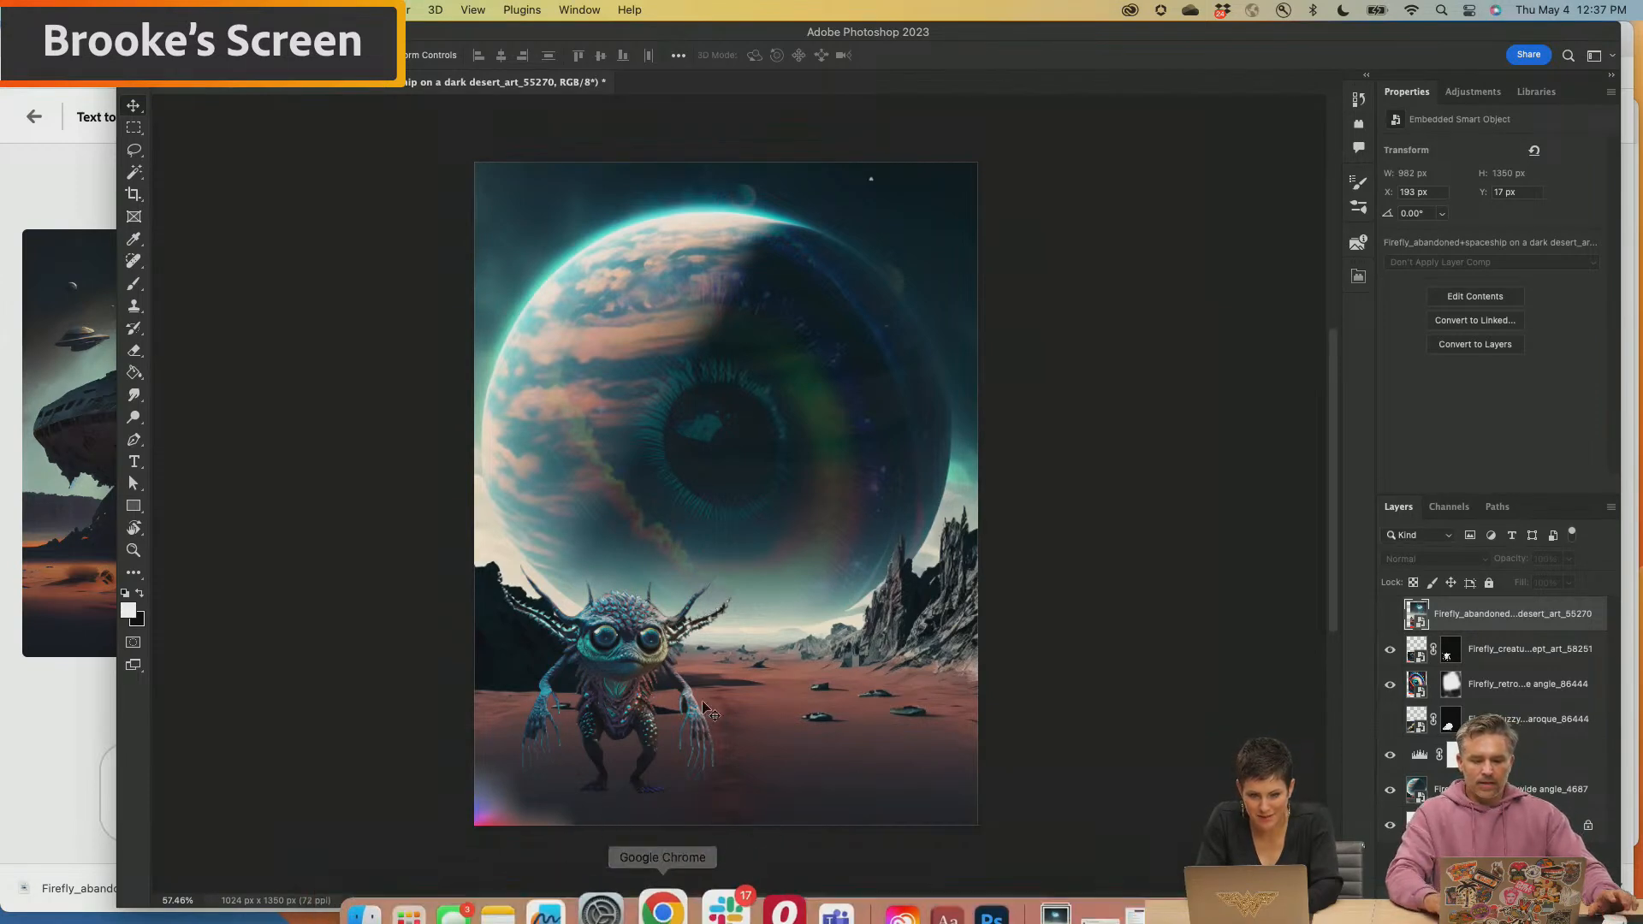
left_click(637, 652)
left_click_drag(734, 563, 687, 606)
key("Return")
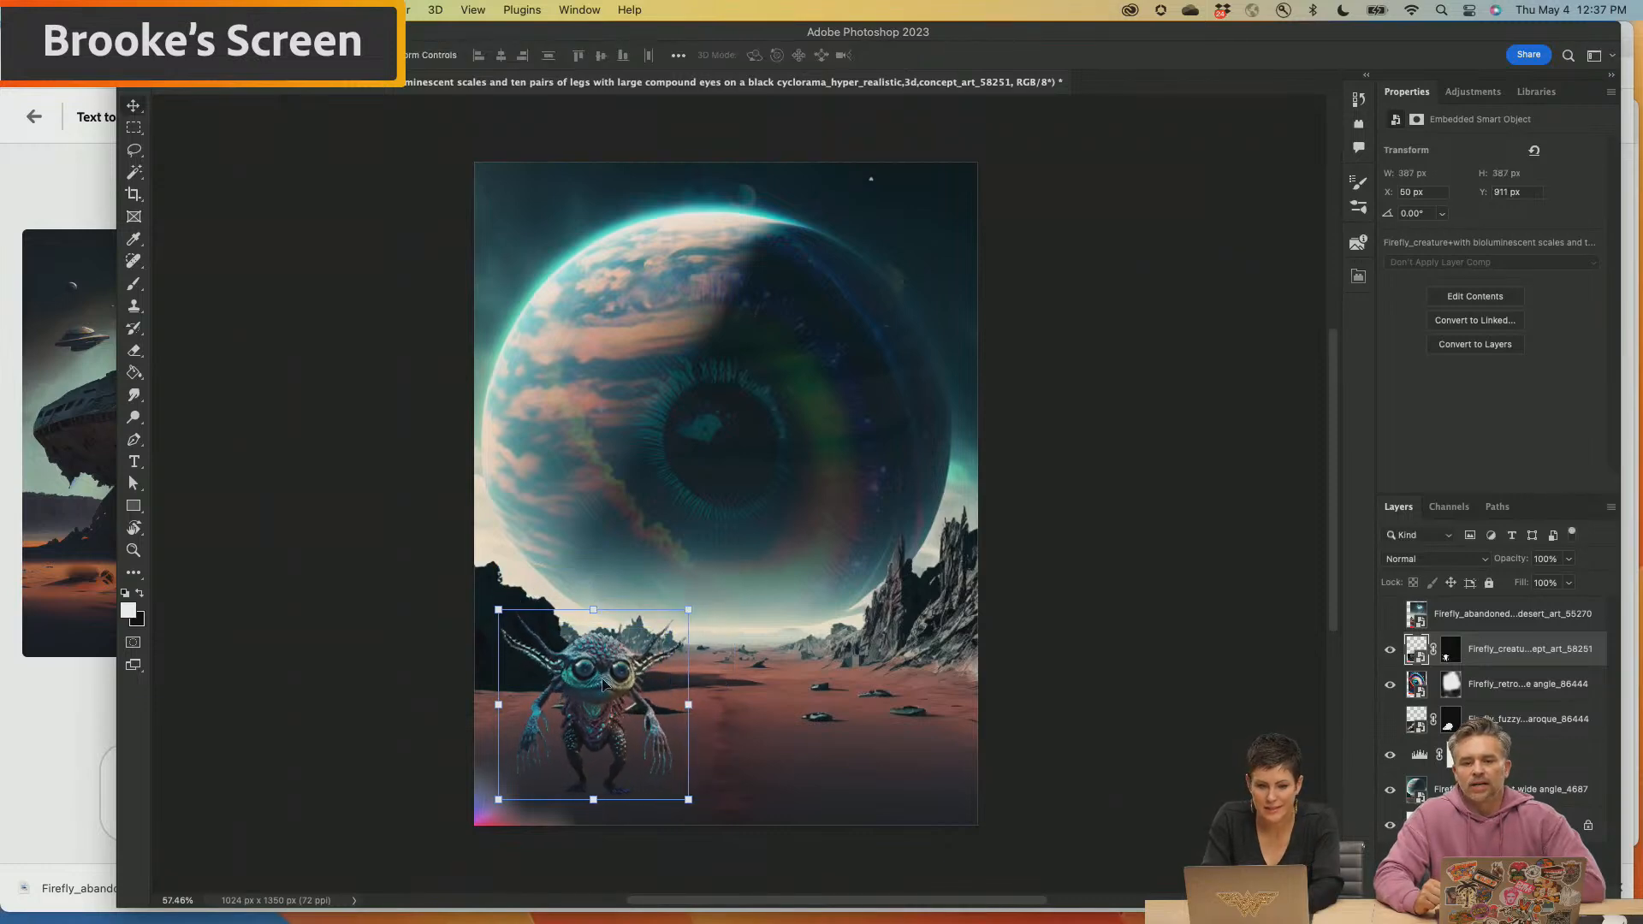
left_click_drag(589, 693, 596, 685)
left_click(1150, 666)
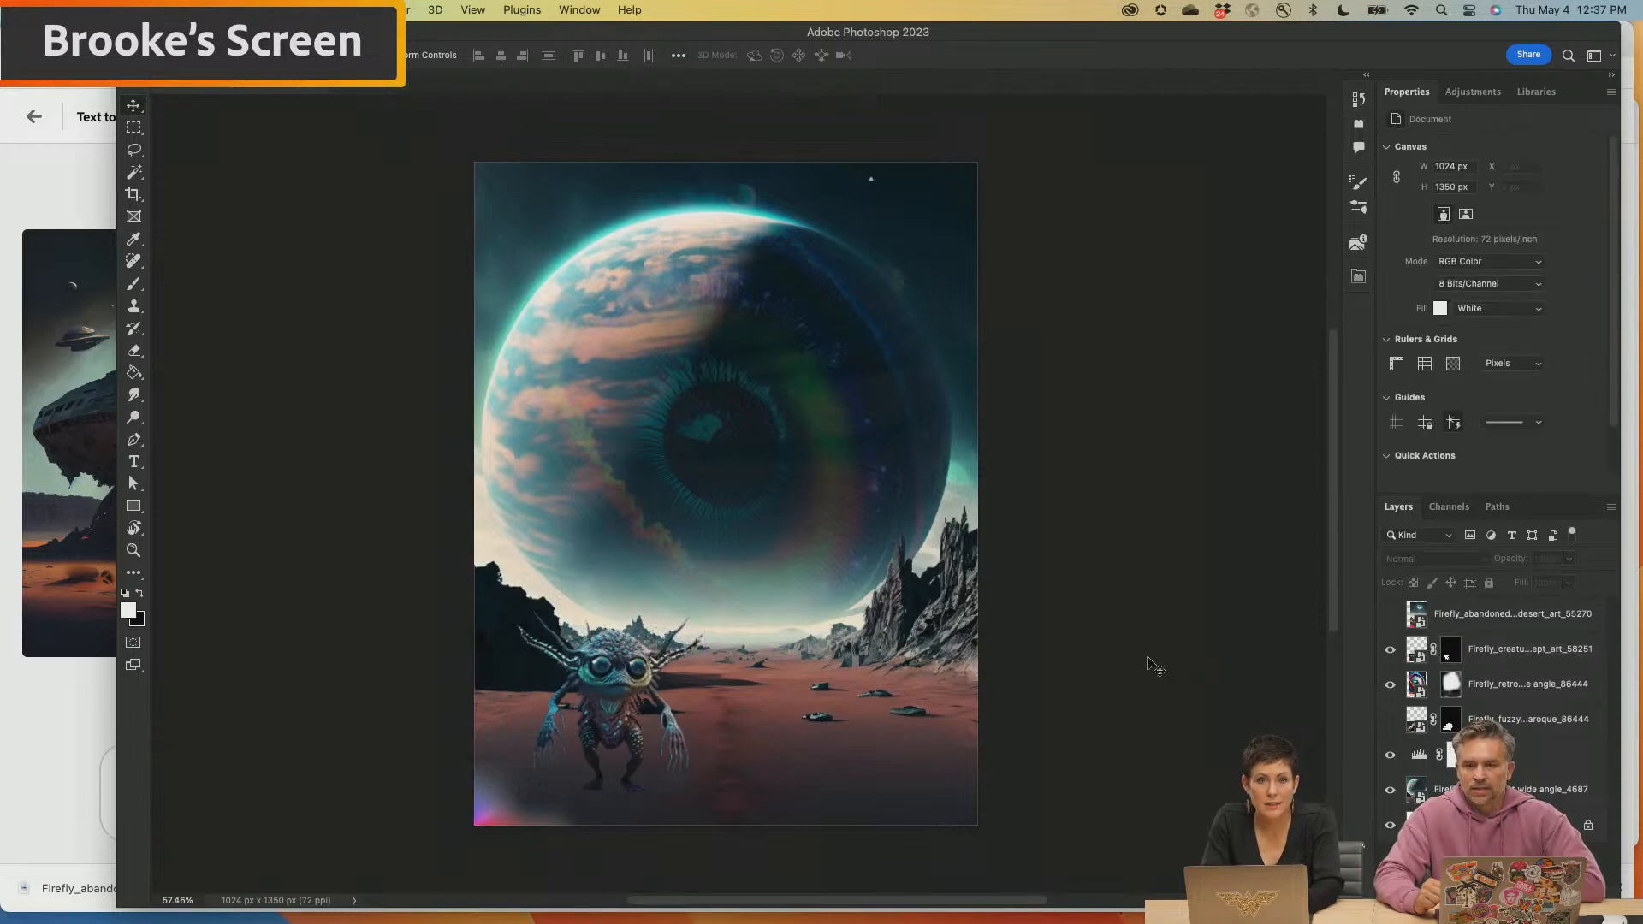
Switch to Firefly in Chrome, start a new text-to-image prompt and generate "menacing furry space antagonist"
mouse_move(902, 898)
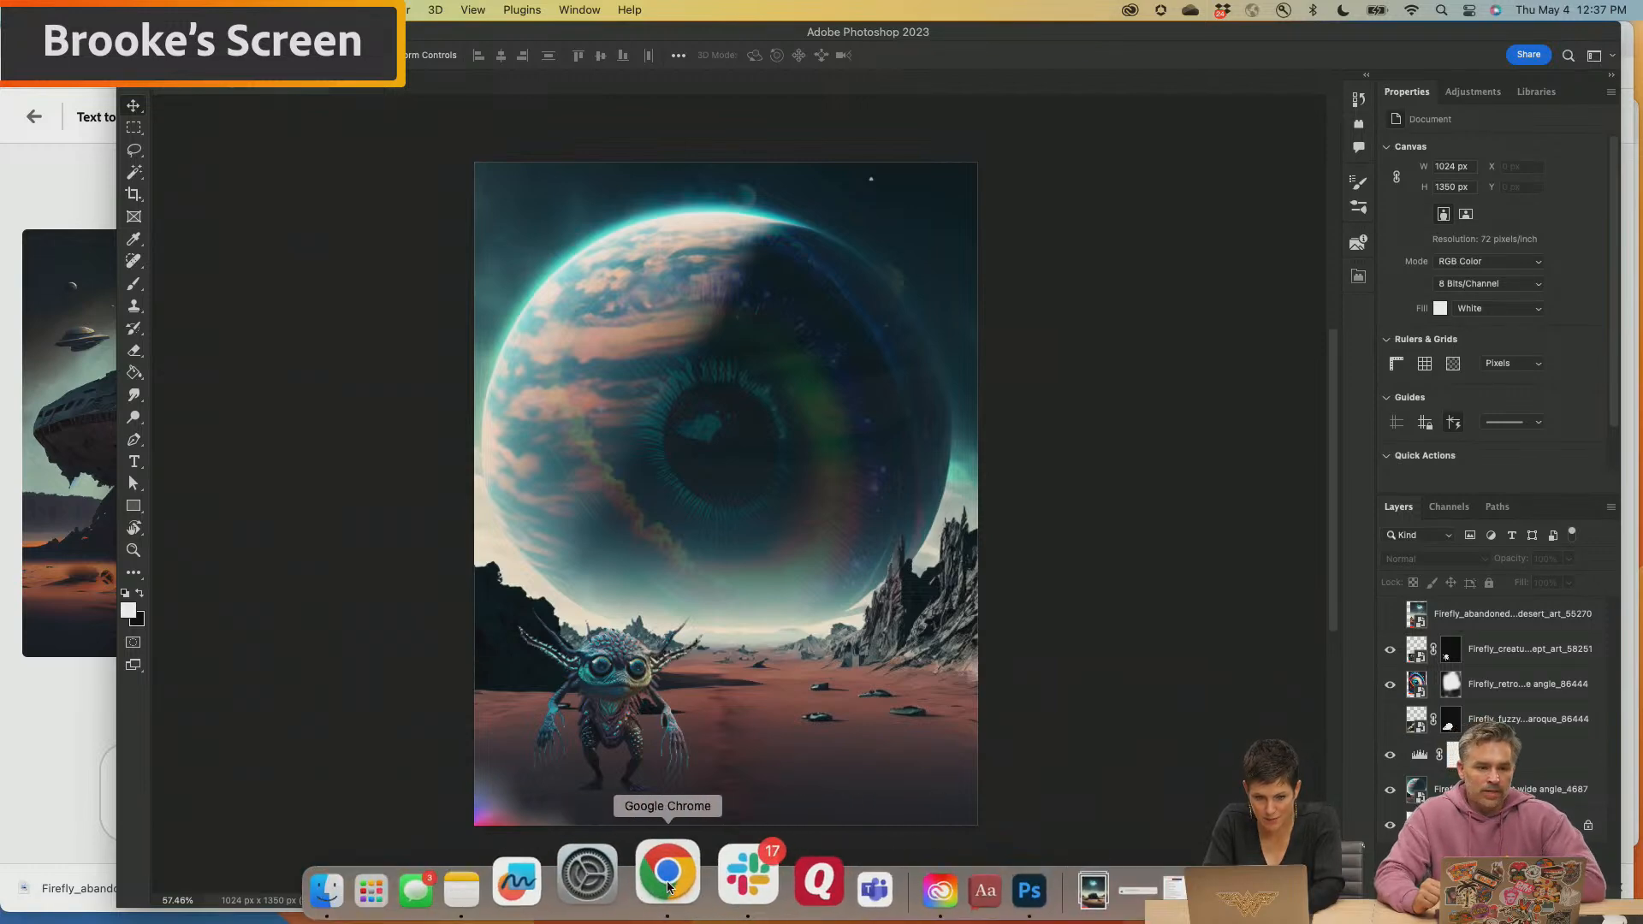
left_click(668, 888)
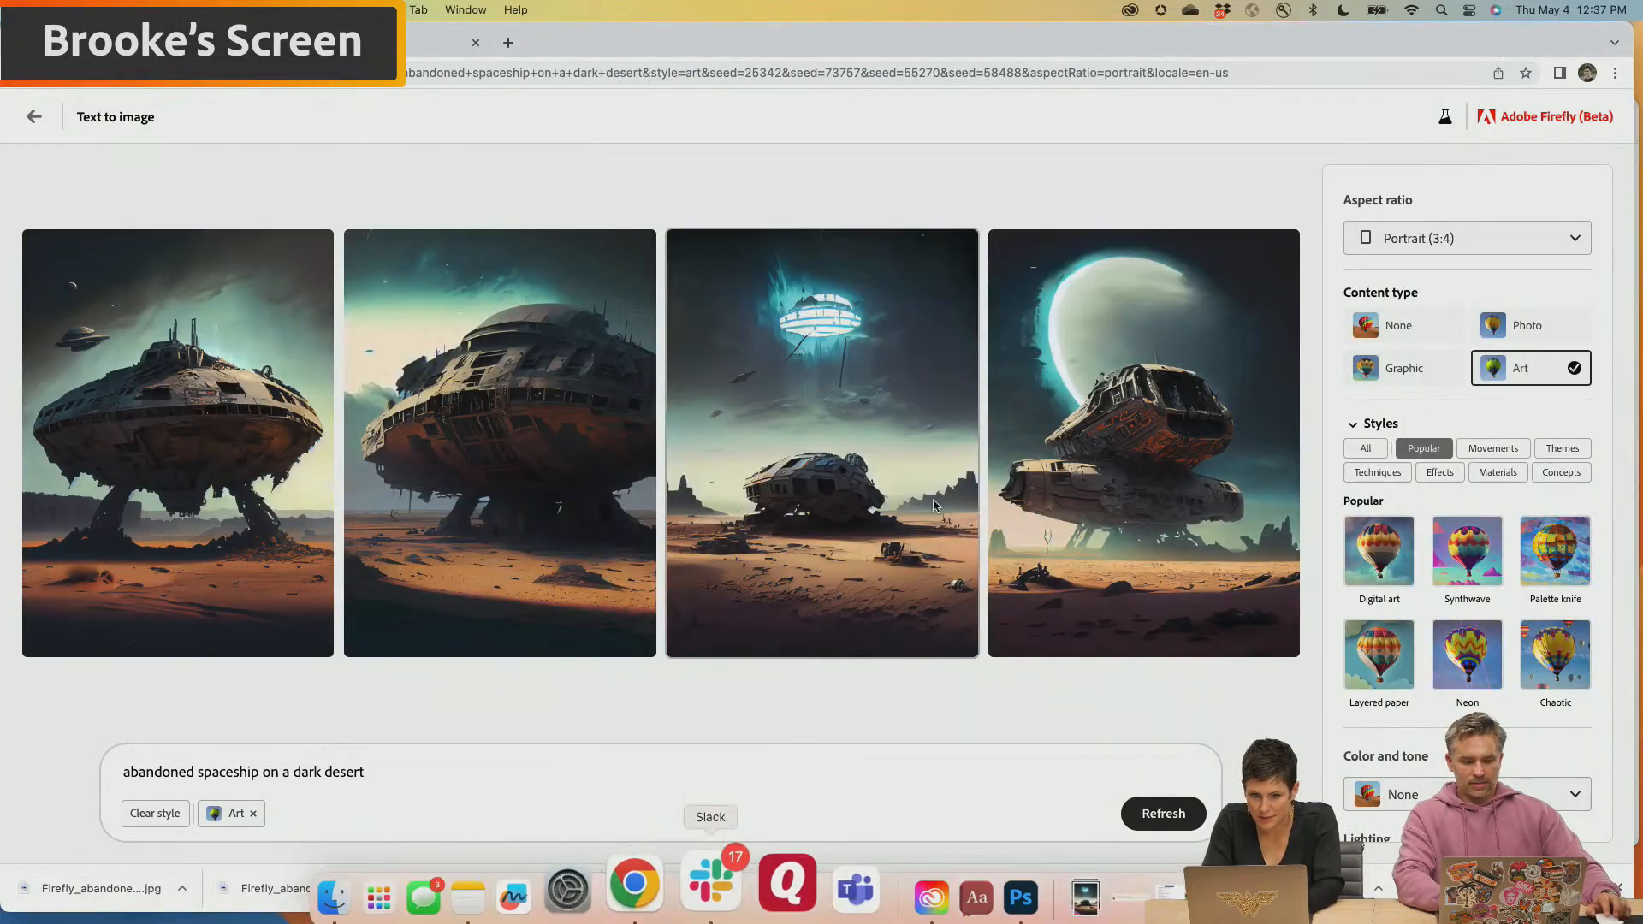
left_click(34, 117)
mouse_move(248, 336)
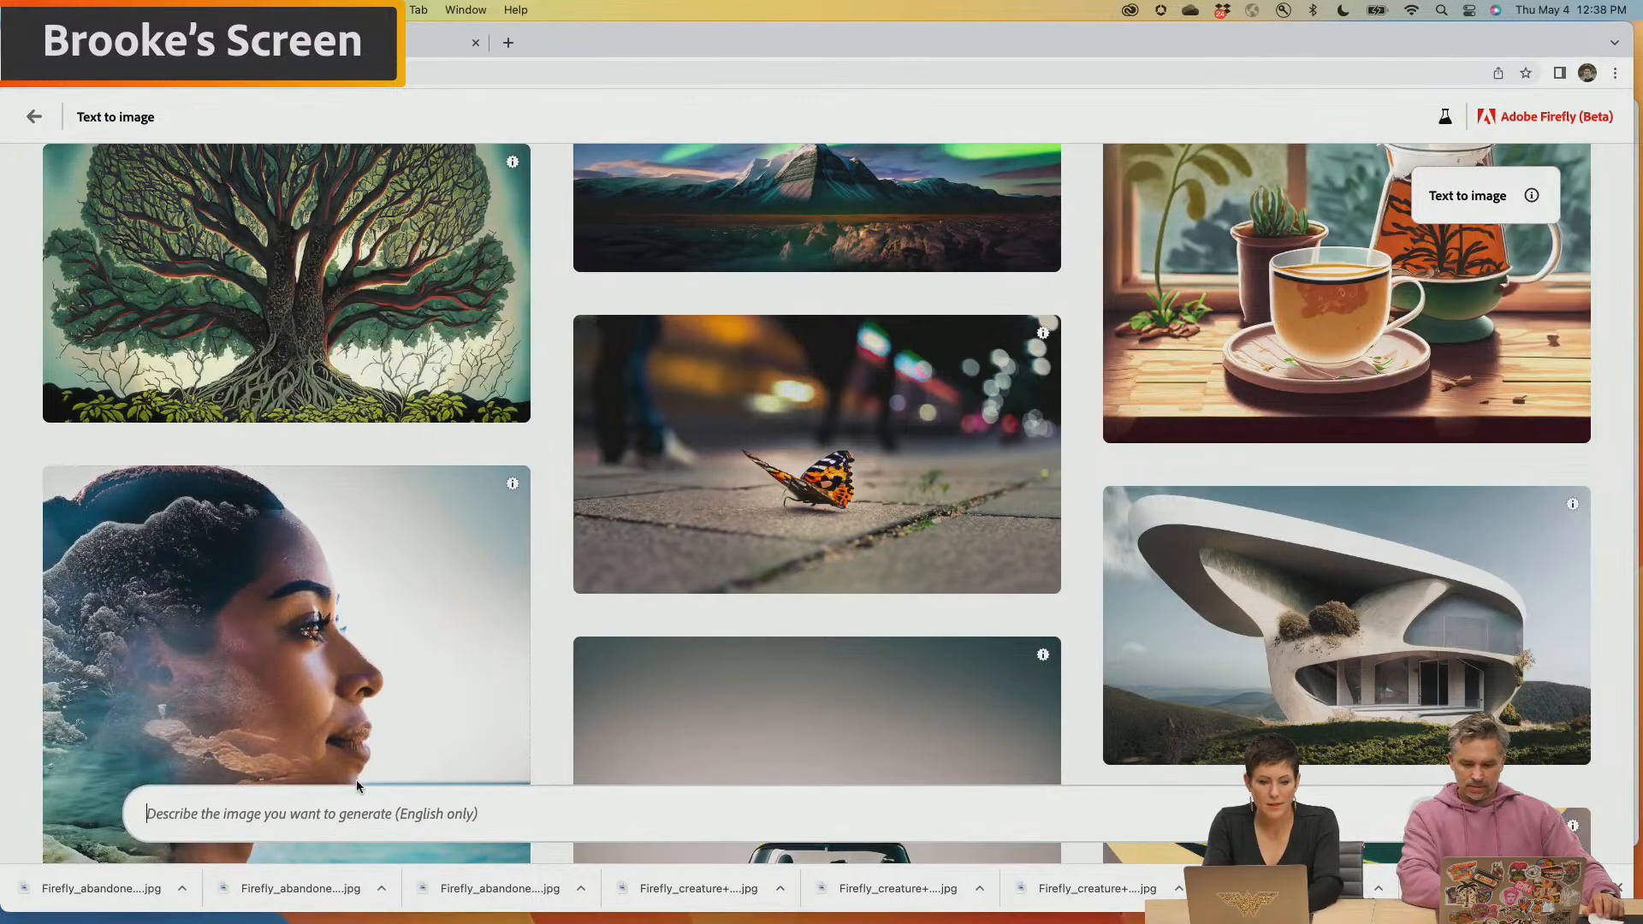
left_click(332, 815)
type("men")
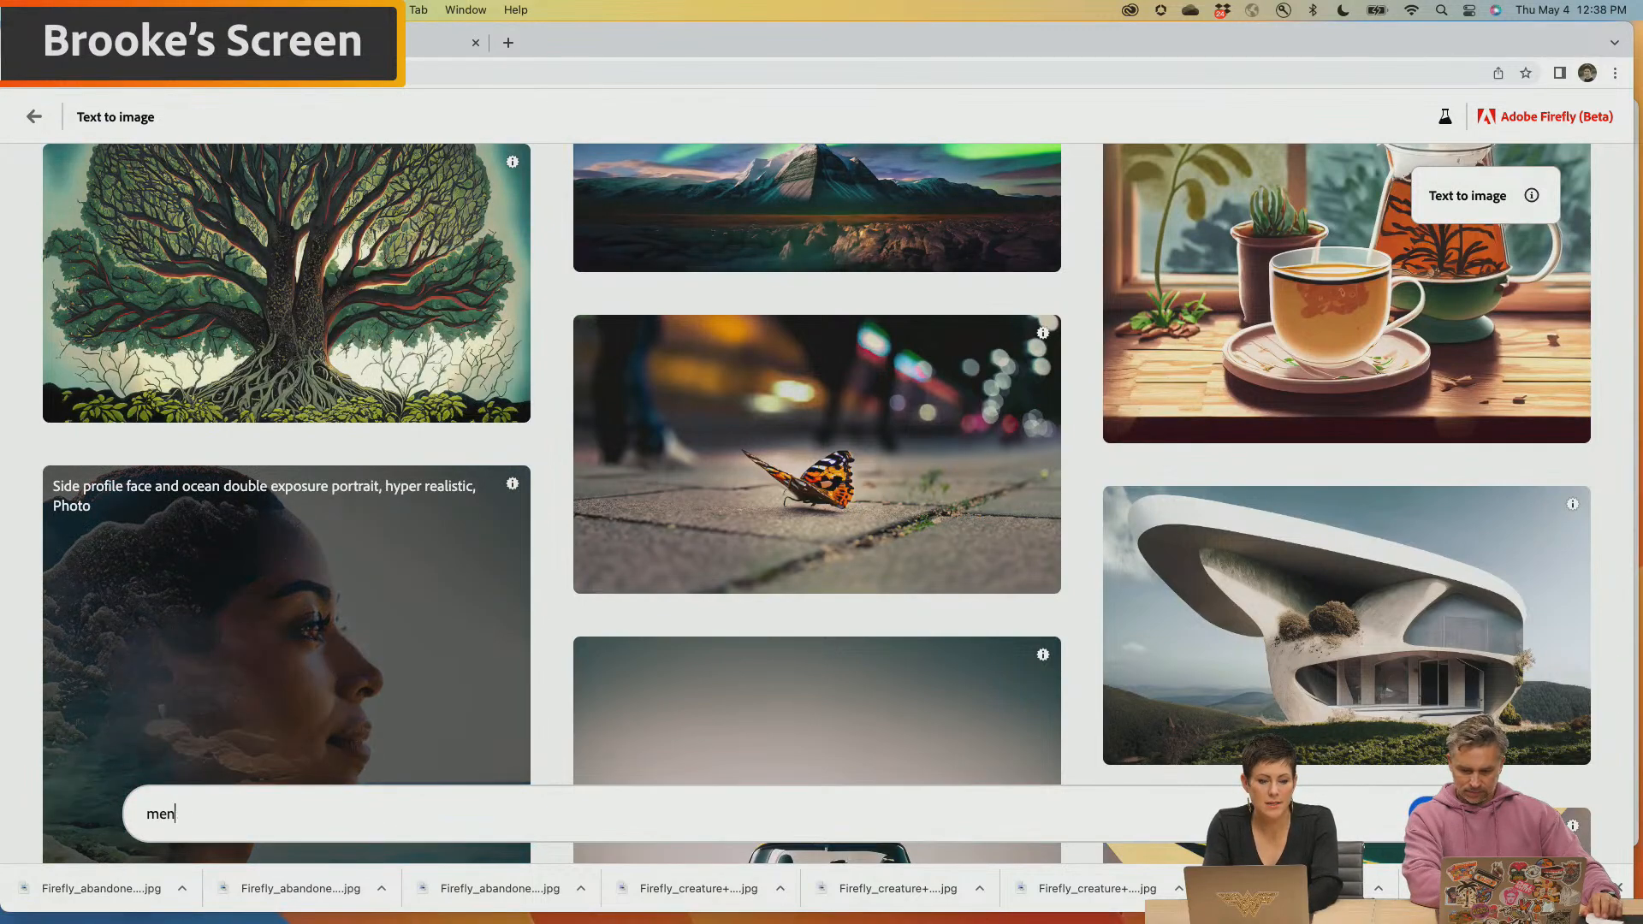
type("acing ")
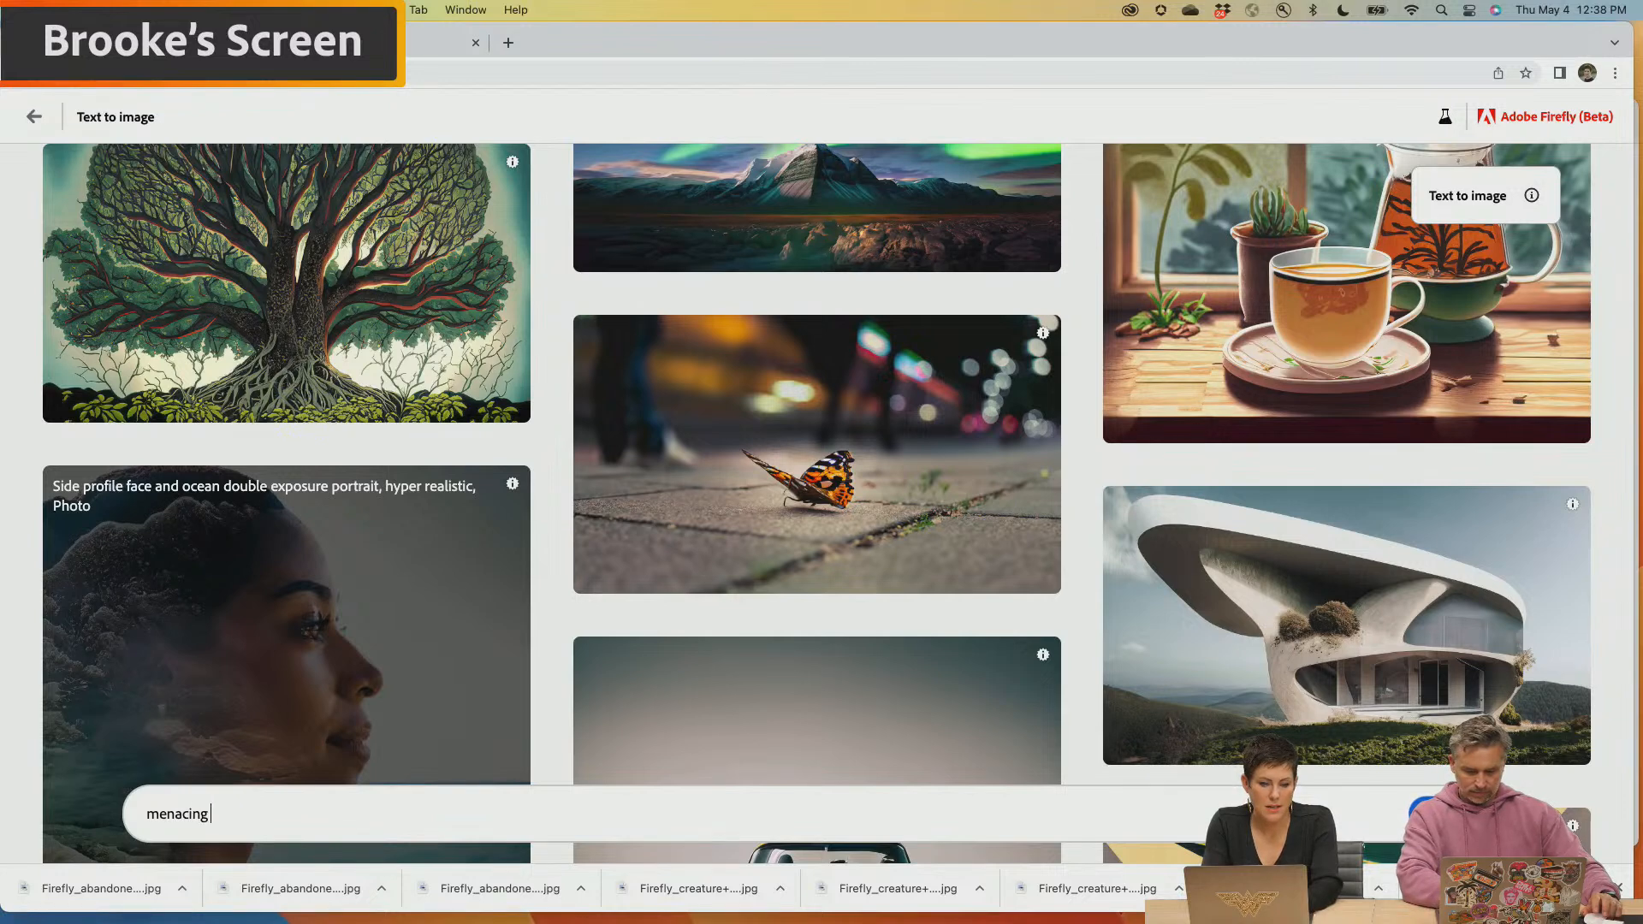
type("furry an")
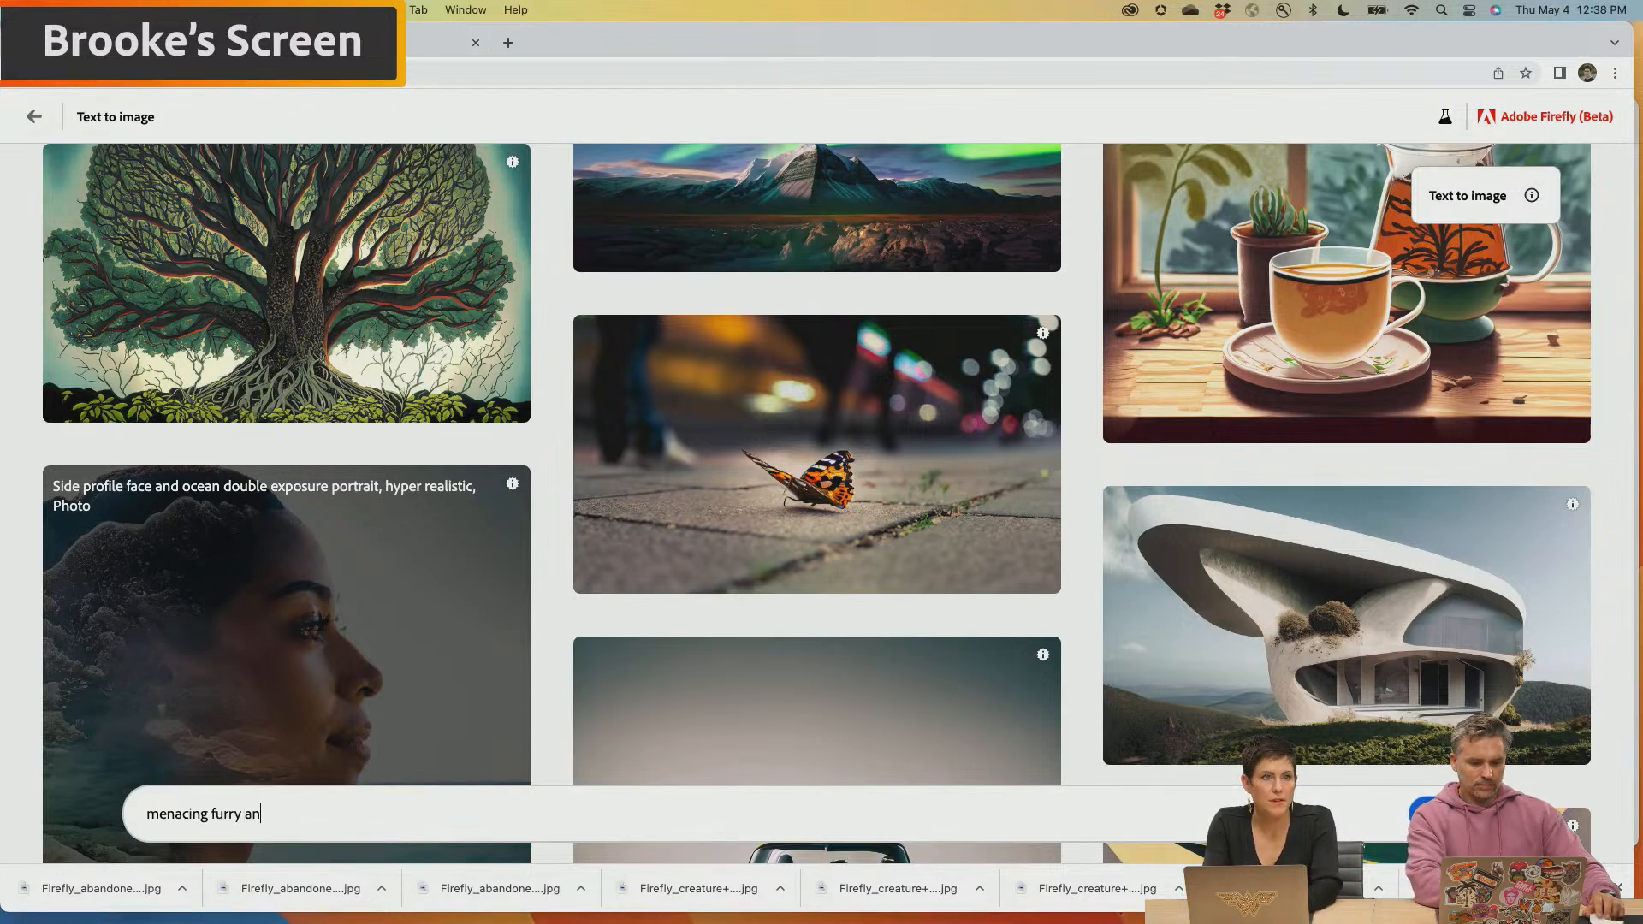
key("BackSpace")
key("BackSpace")
type("space anta")
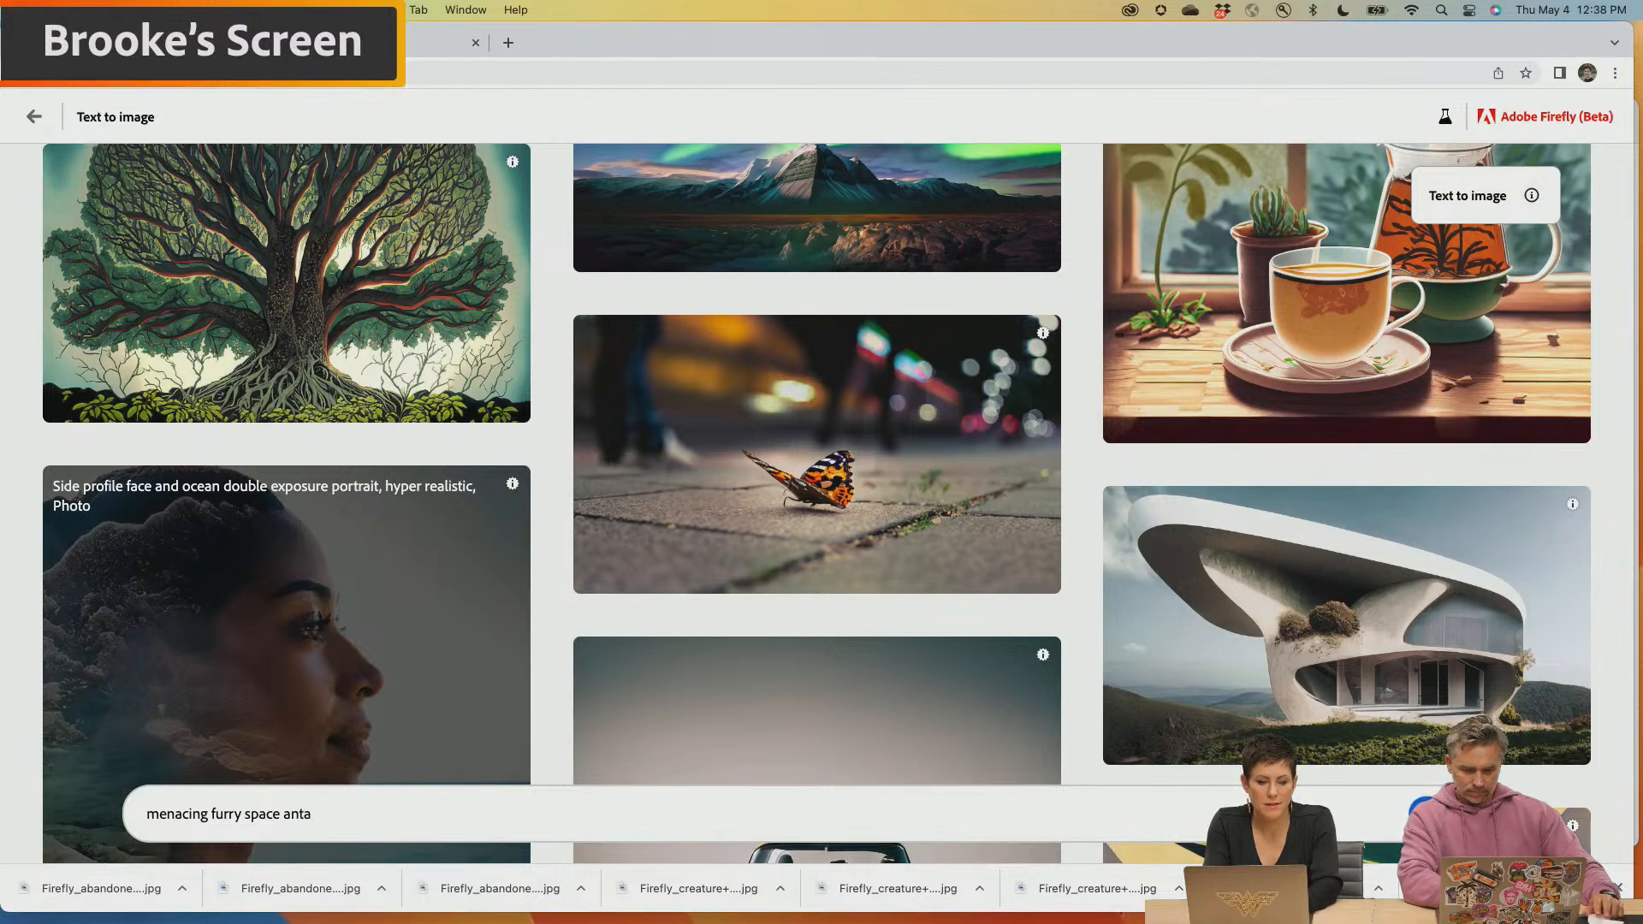
type("gonist")
key("Return")
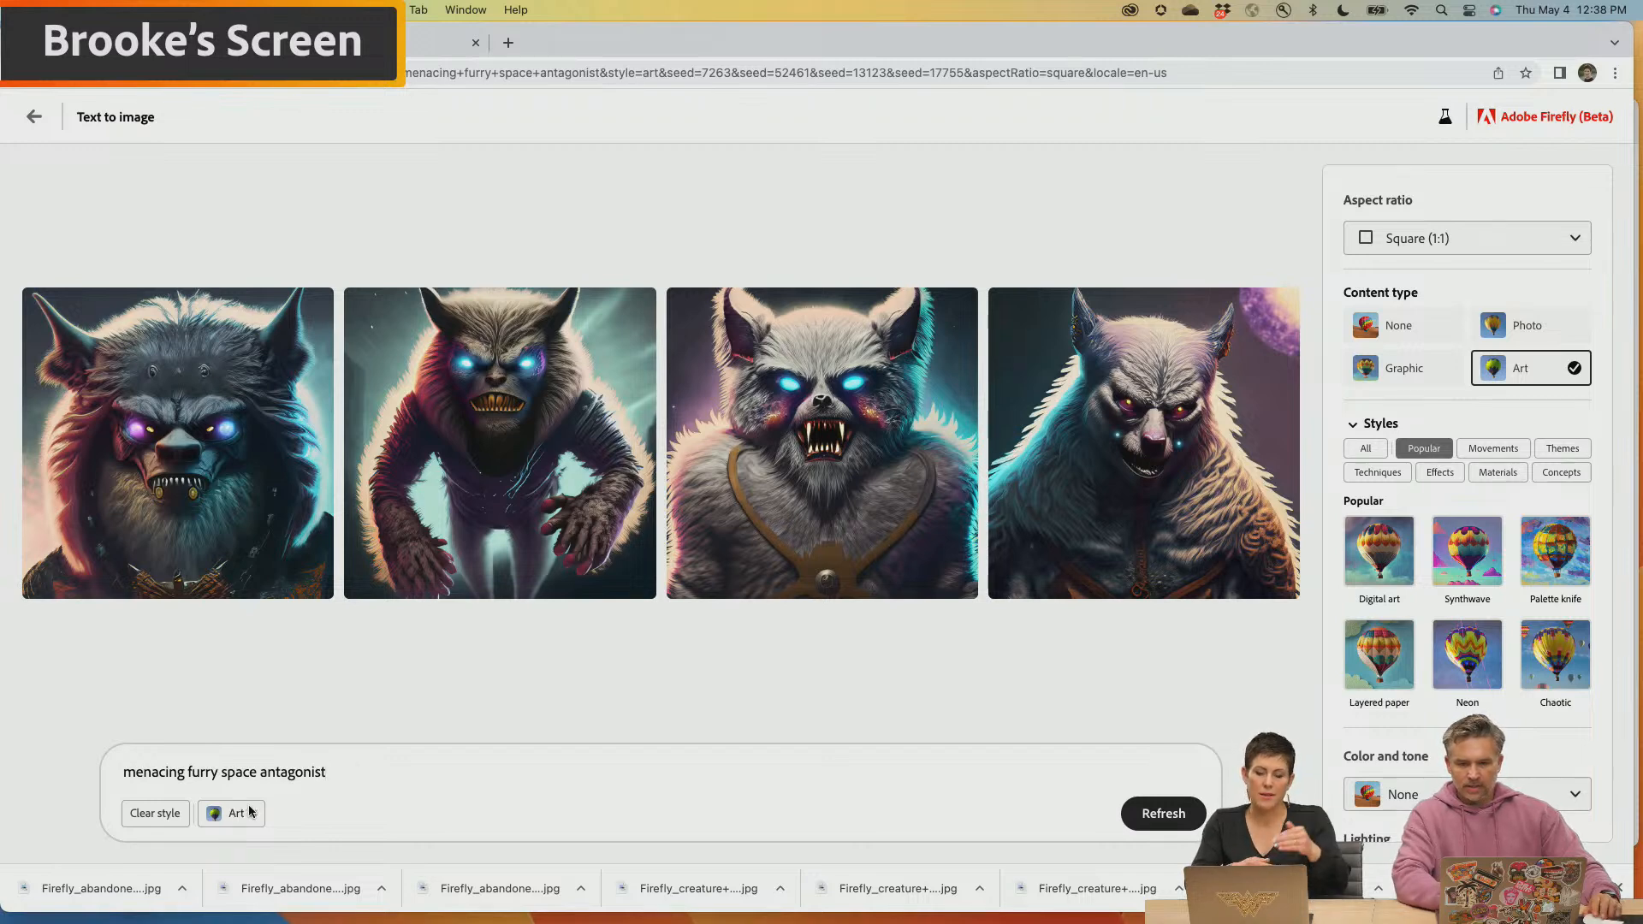
Set the furry antagonist's aspect ratio to Portrait (3:4), add "full body" to the prompt and regenerate
left_click(1426, 240)
left_click(1420, 320)
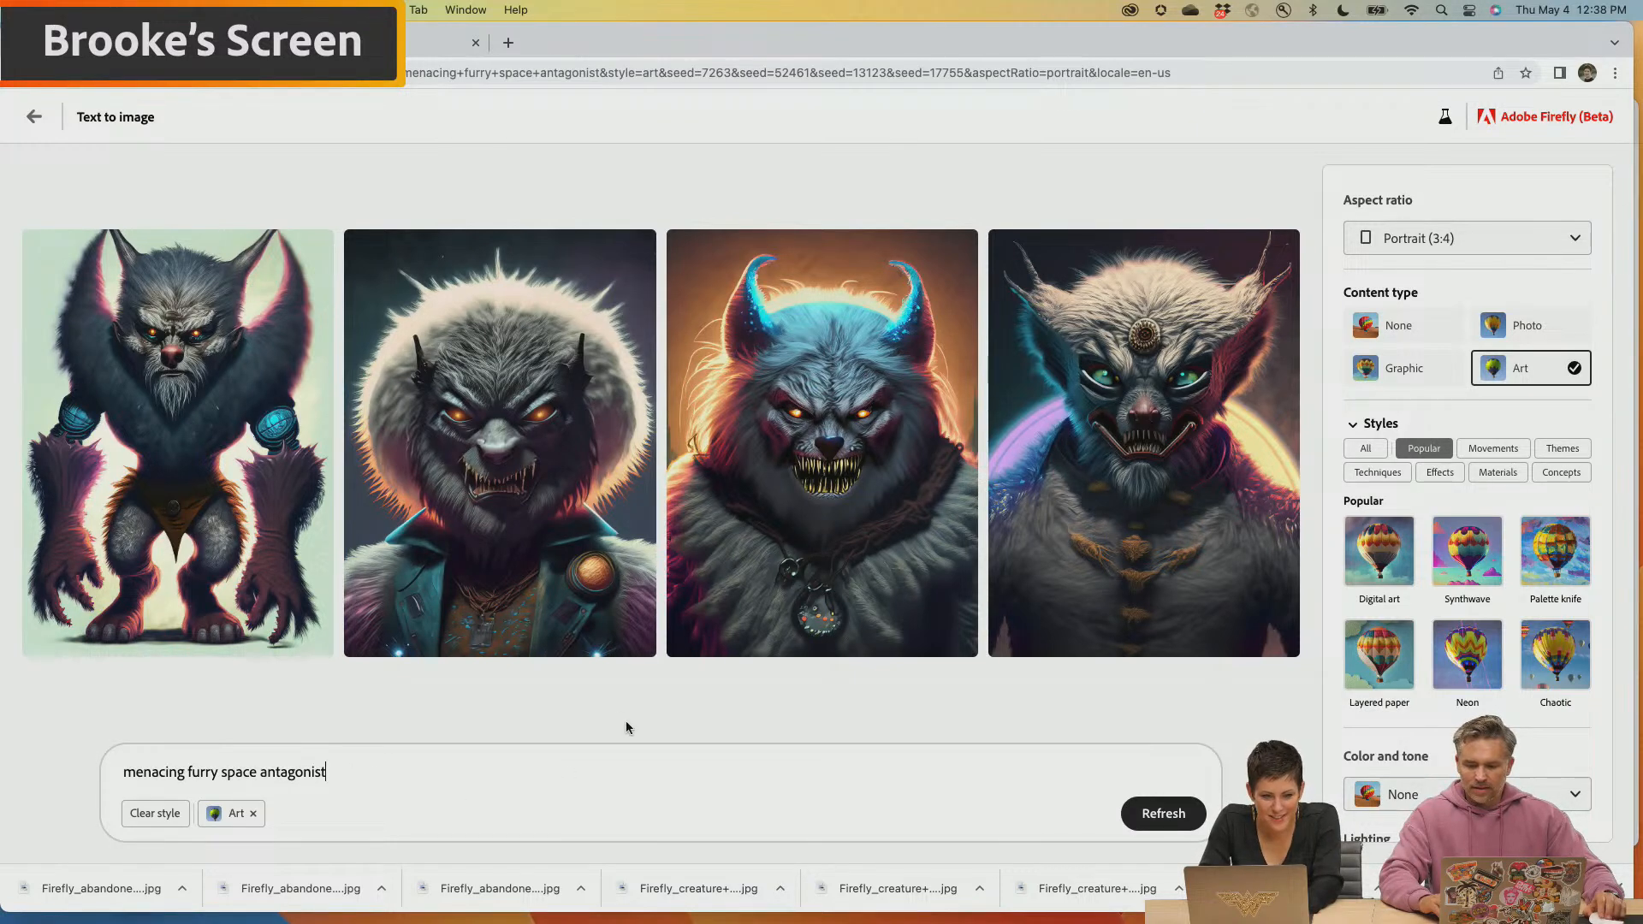
type("full body")
key("Return")
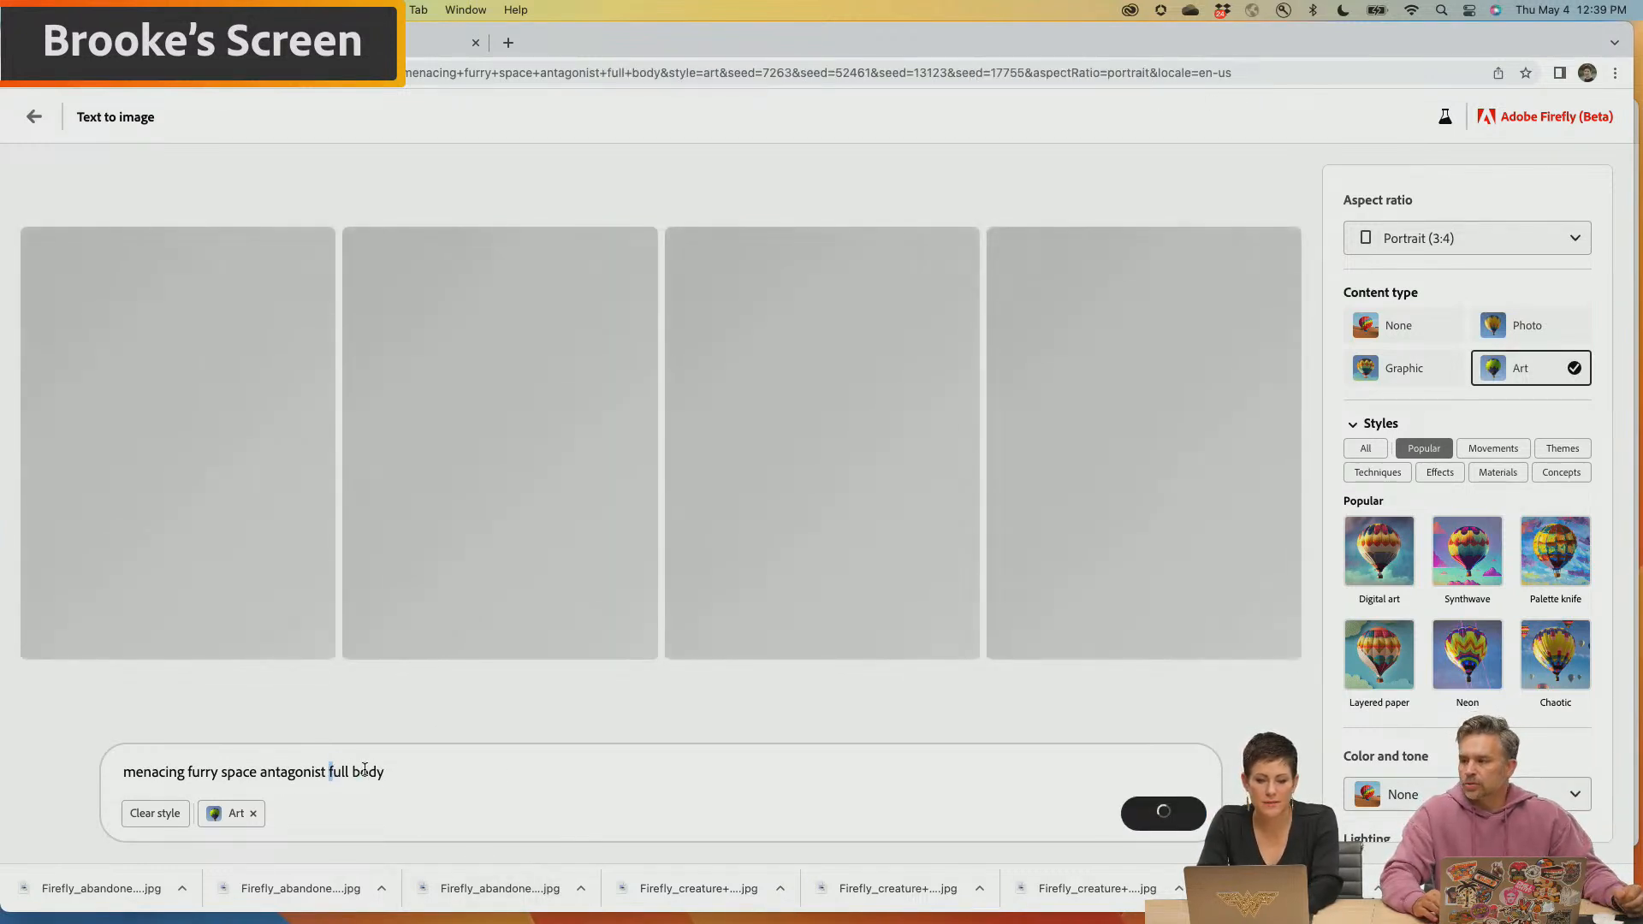
Replace "full body" so the prompt reads "menacing furry space antagonist running" and generate new images
left_click_drag(328, 772, 537, 776)
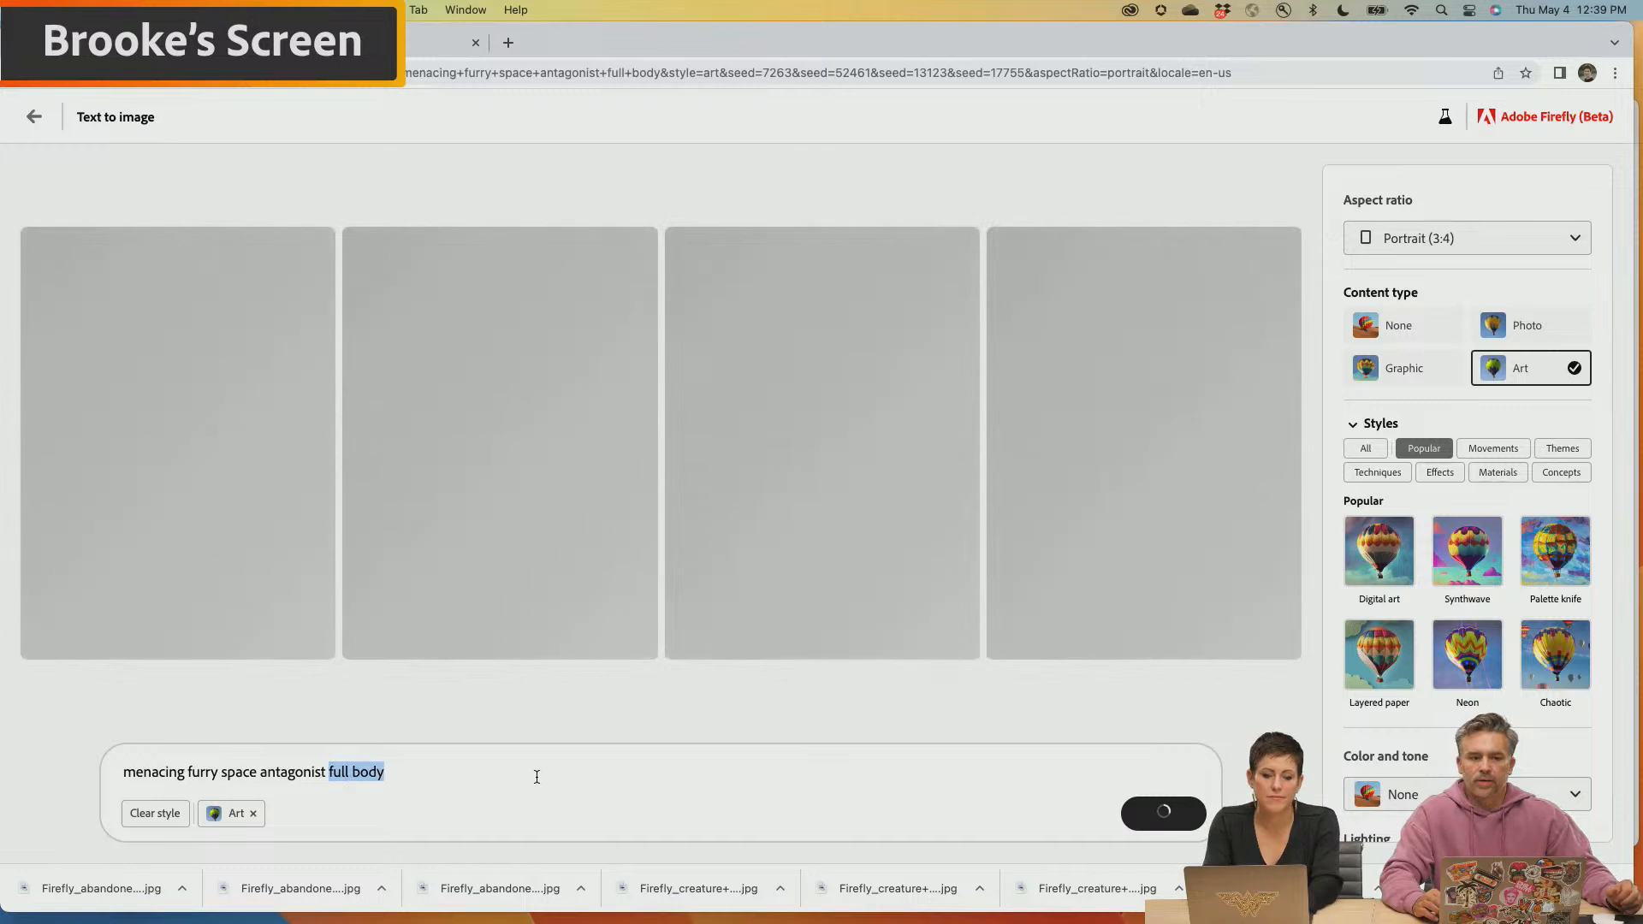
type("standing on a")
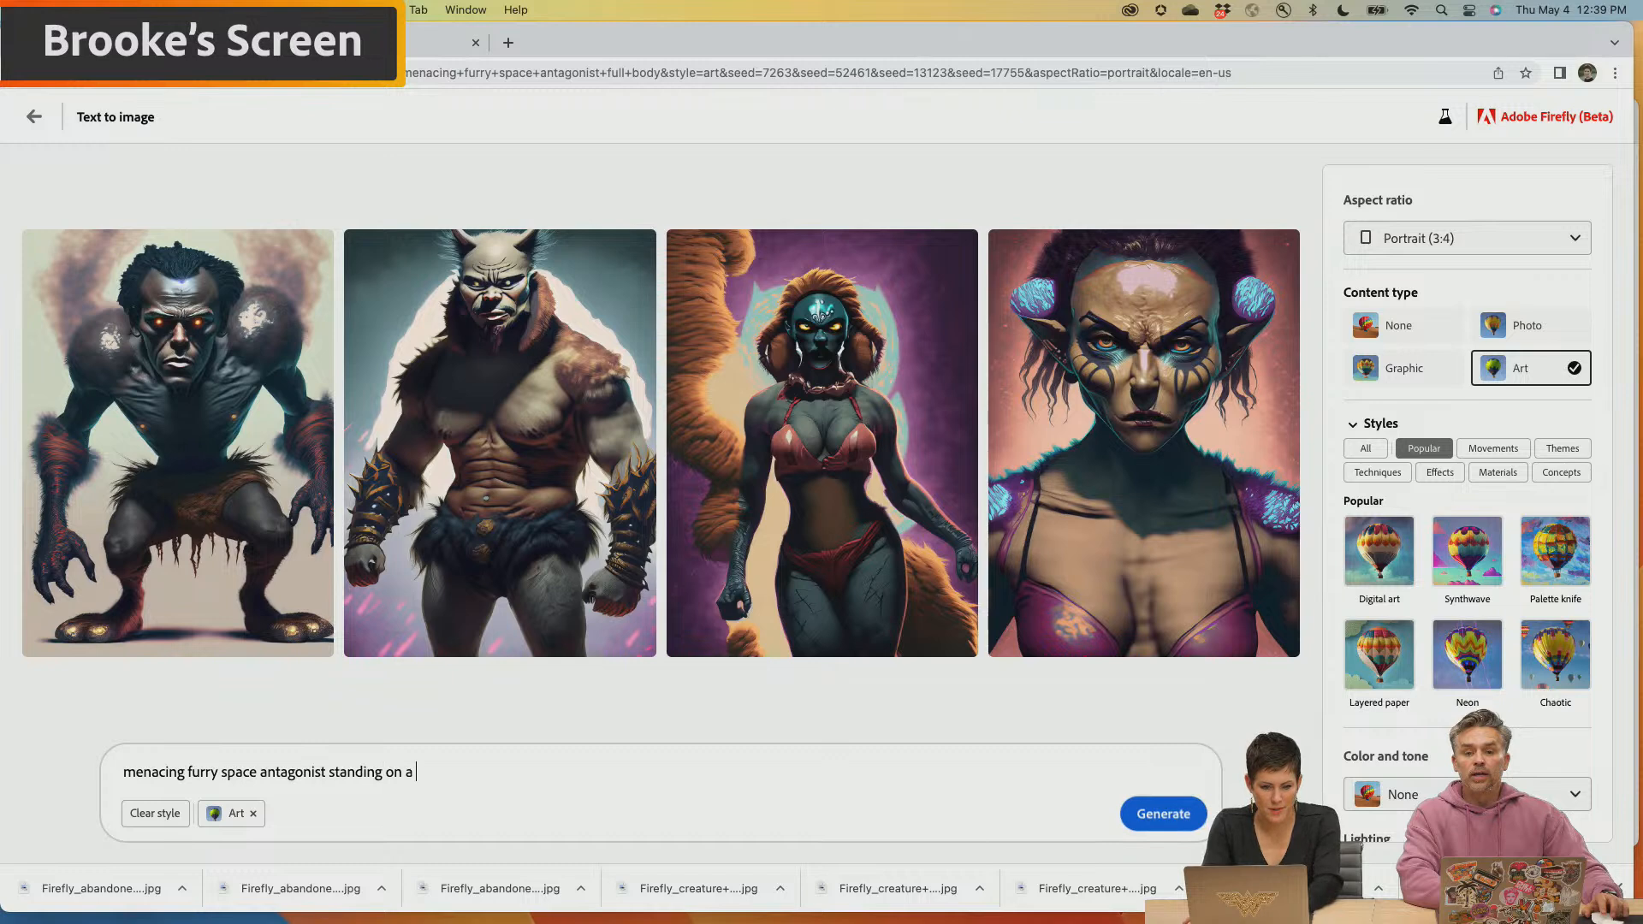
key("BackSpace")
key("BackSpace")
key("BackSpace")
key("BackSpace")
key("BackSpace")
key("BackSpace")
key("BackSpace")
key("BackSpace")
key("BackSpace")
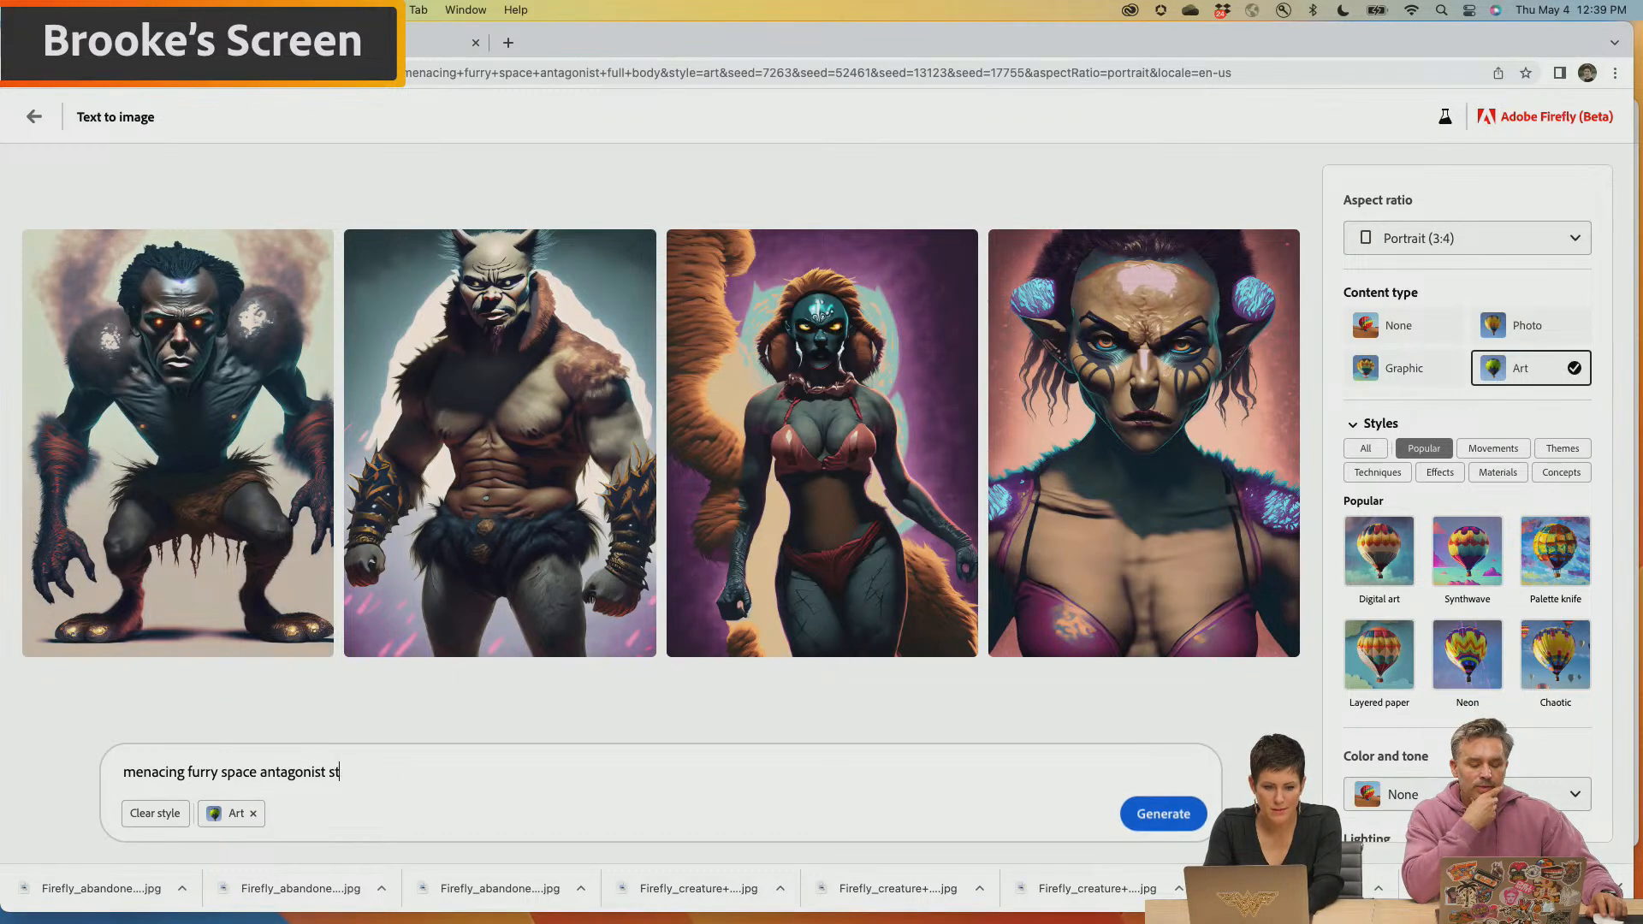
type("running")
key("Return")
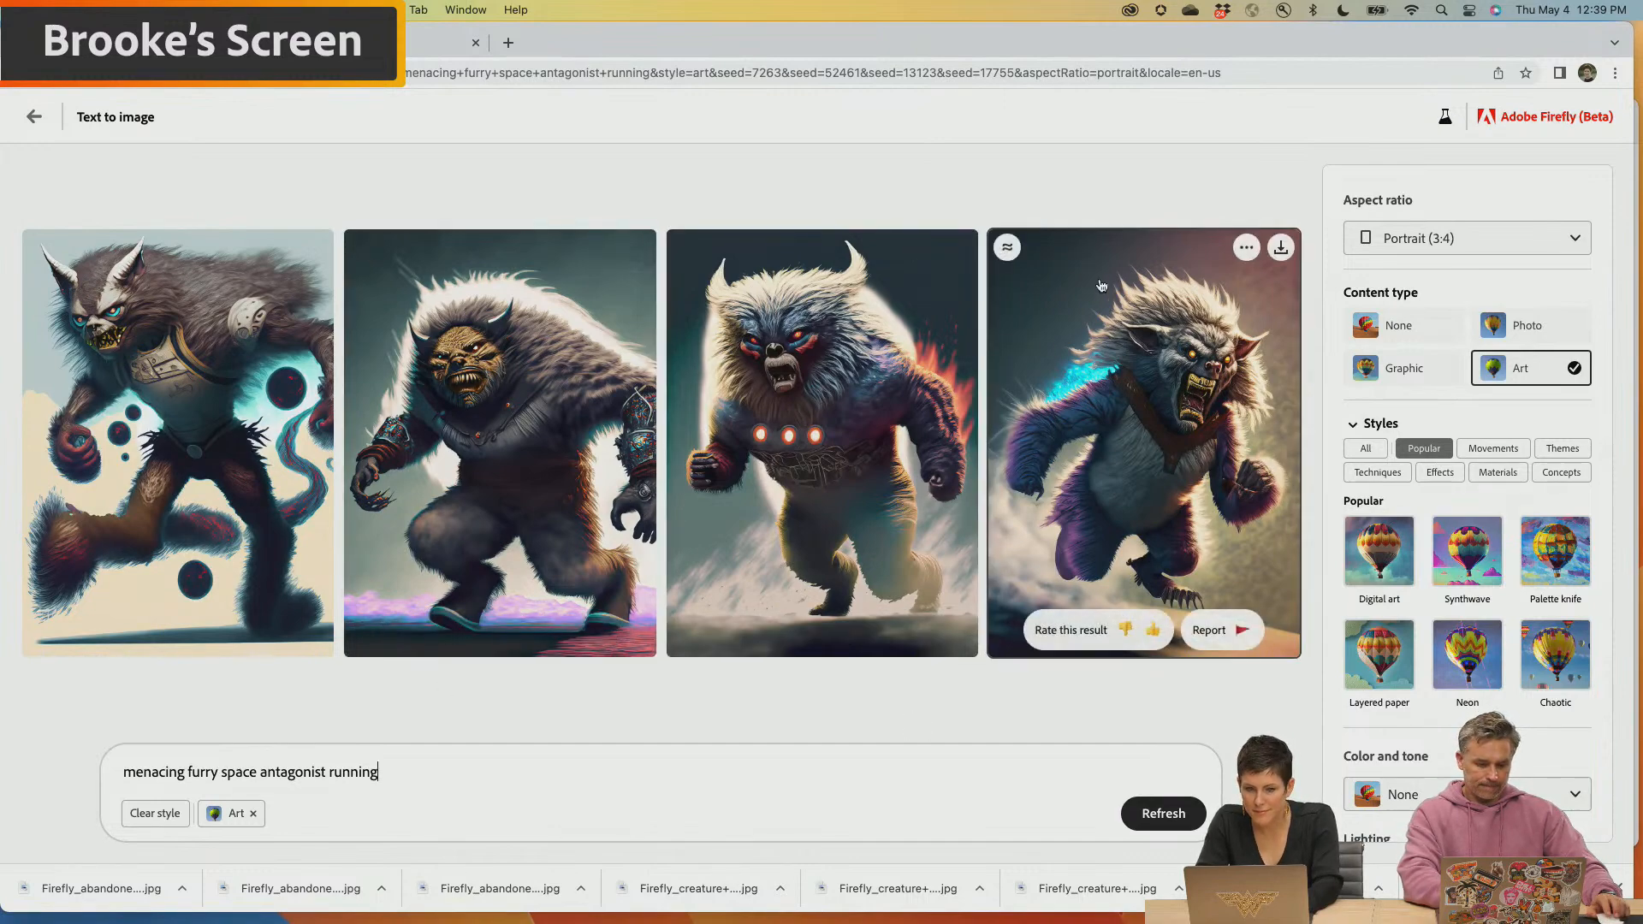
Download the third running antagonist image, accepting the Content Credentials notice
left_click(959, 248)
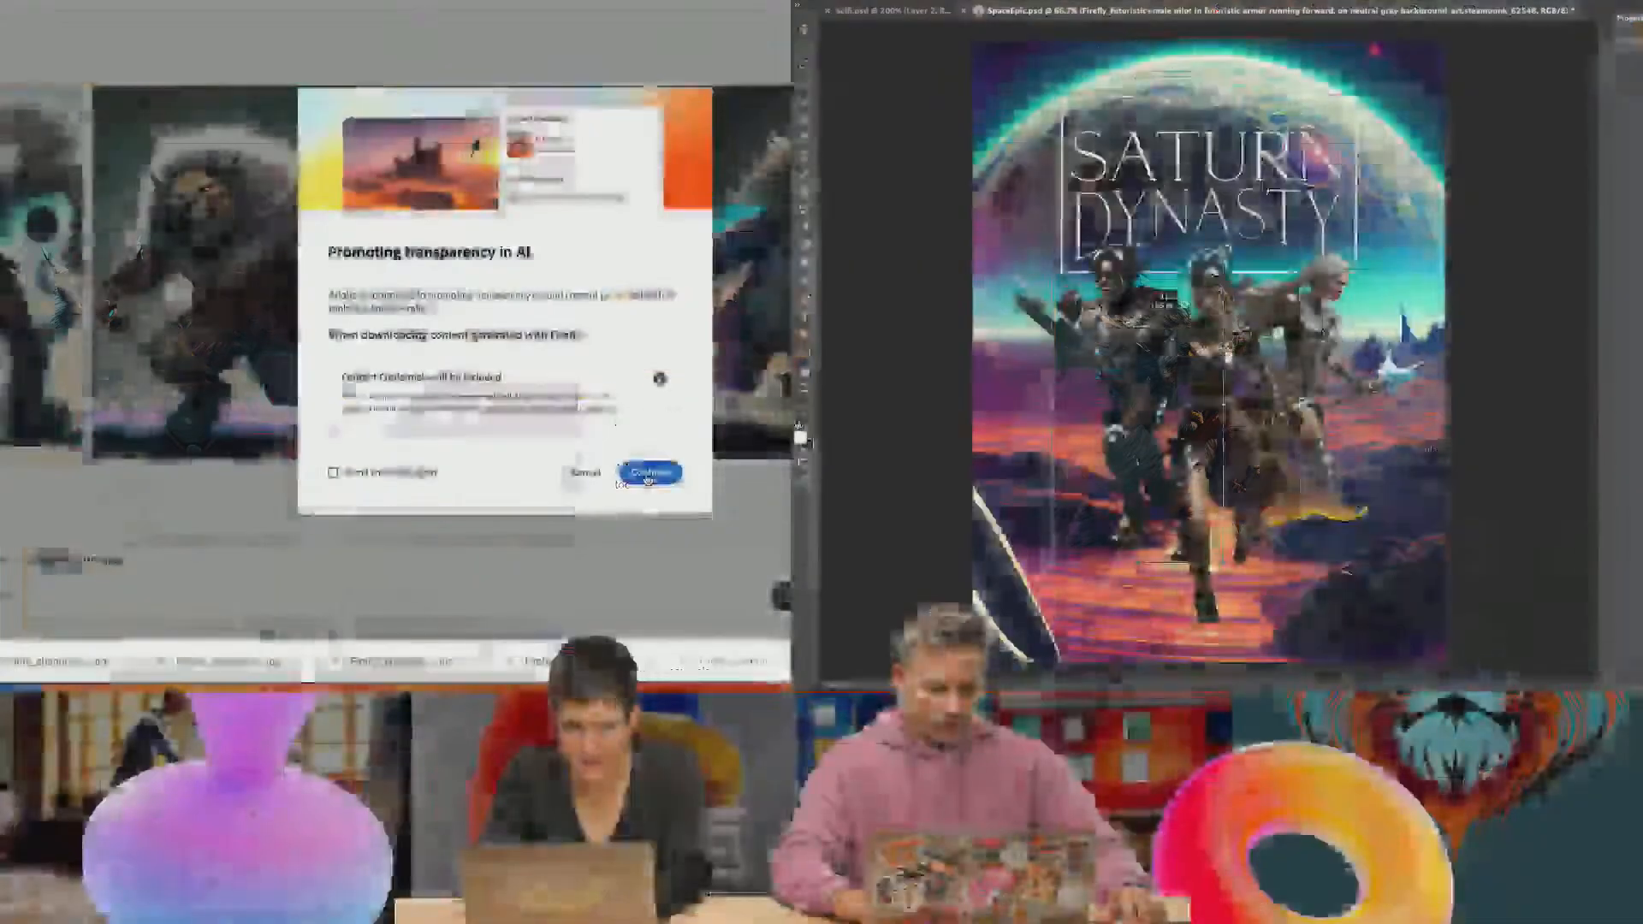
left_click(978, 669)
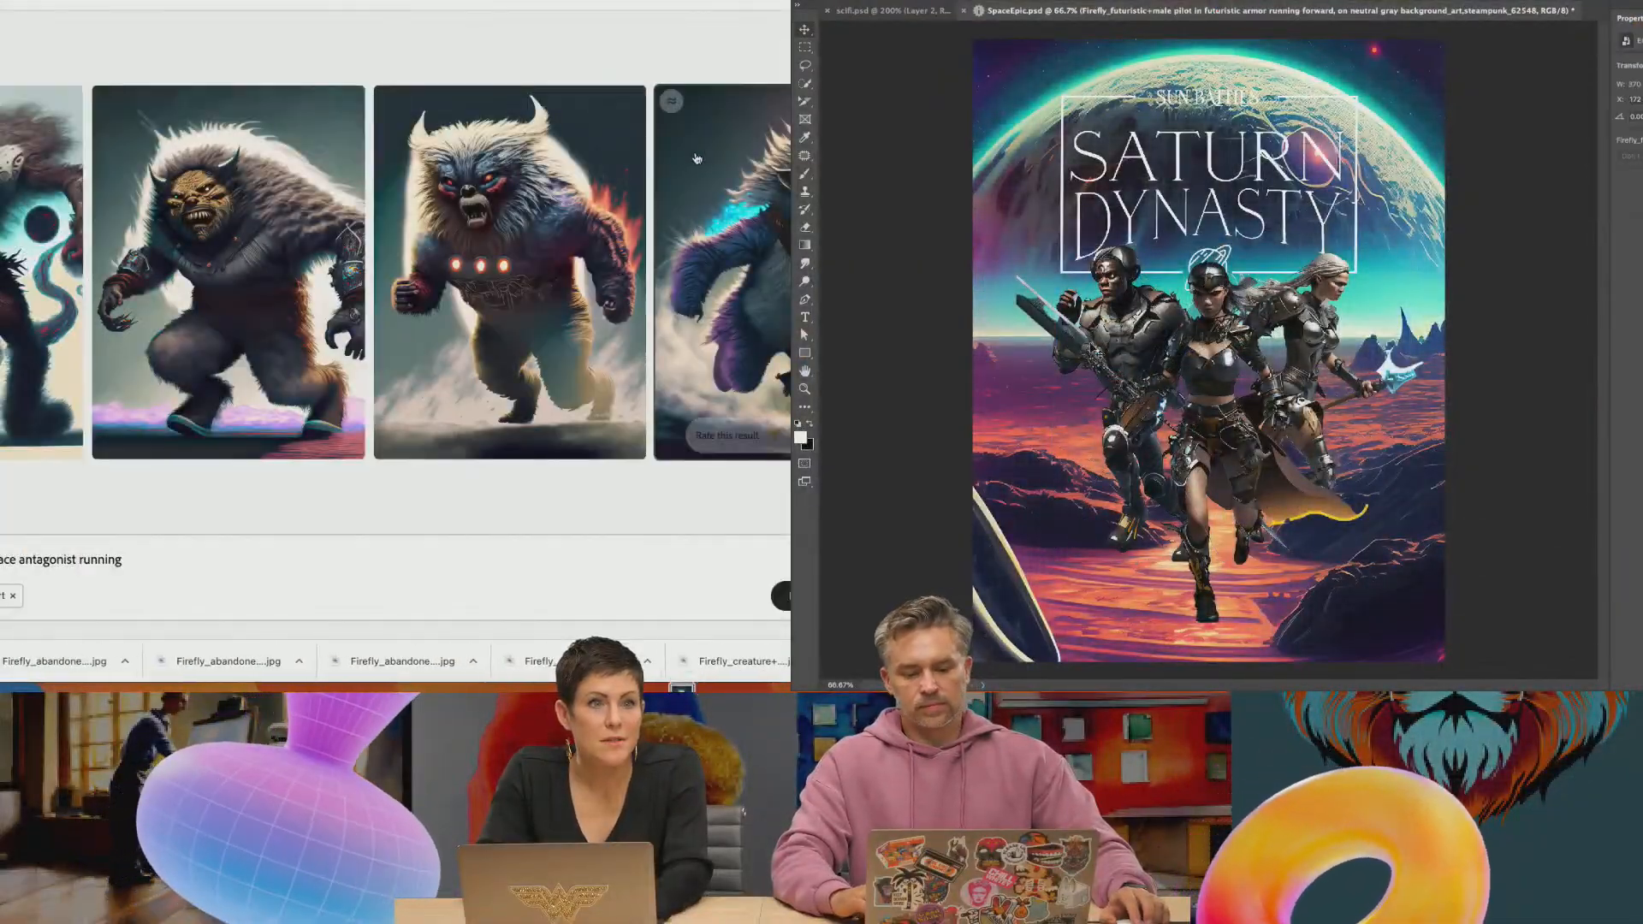
mouse_move(302, 172)
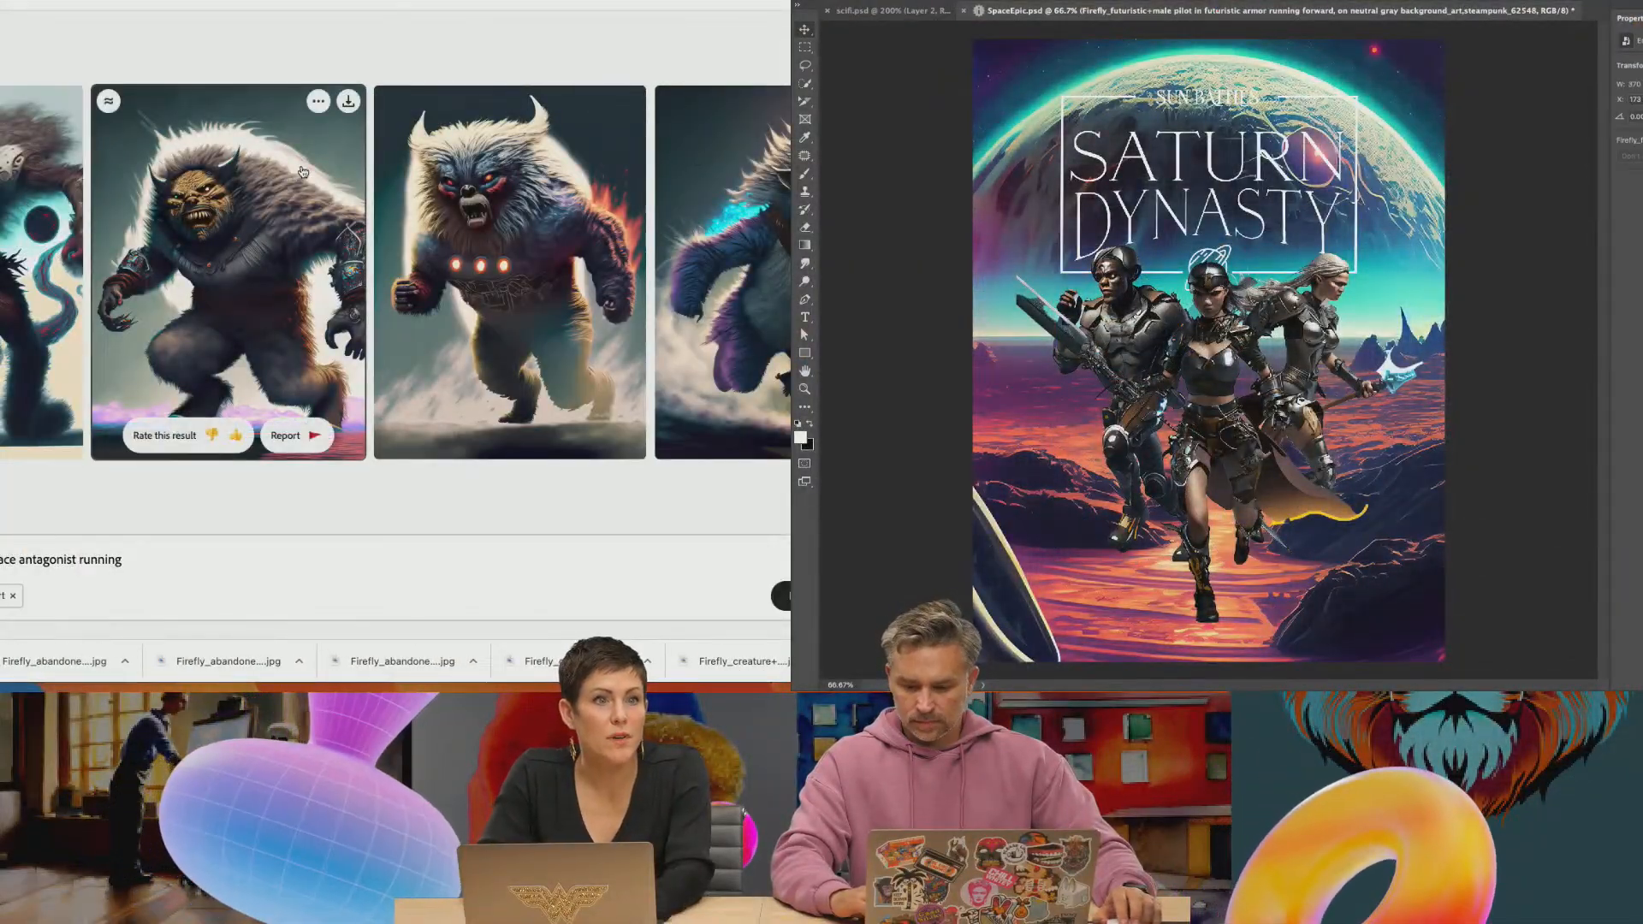
Switch from the Saturn Dynasty poster to Firefly, change the prompt to "dystopian galaxy expanse with stars" and generate the images
mouse_move(612, 199)
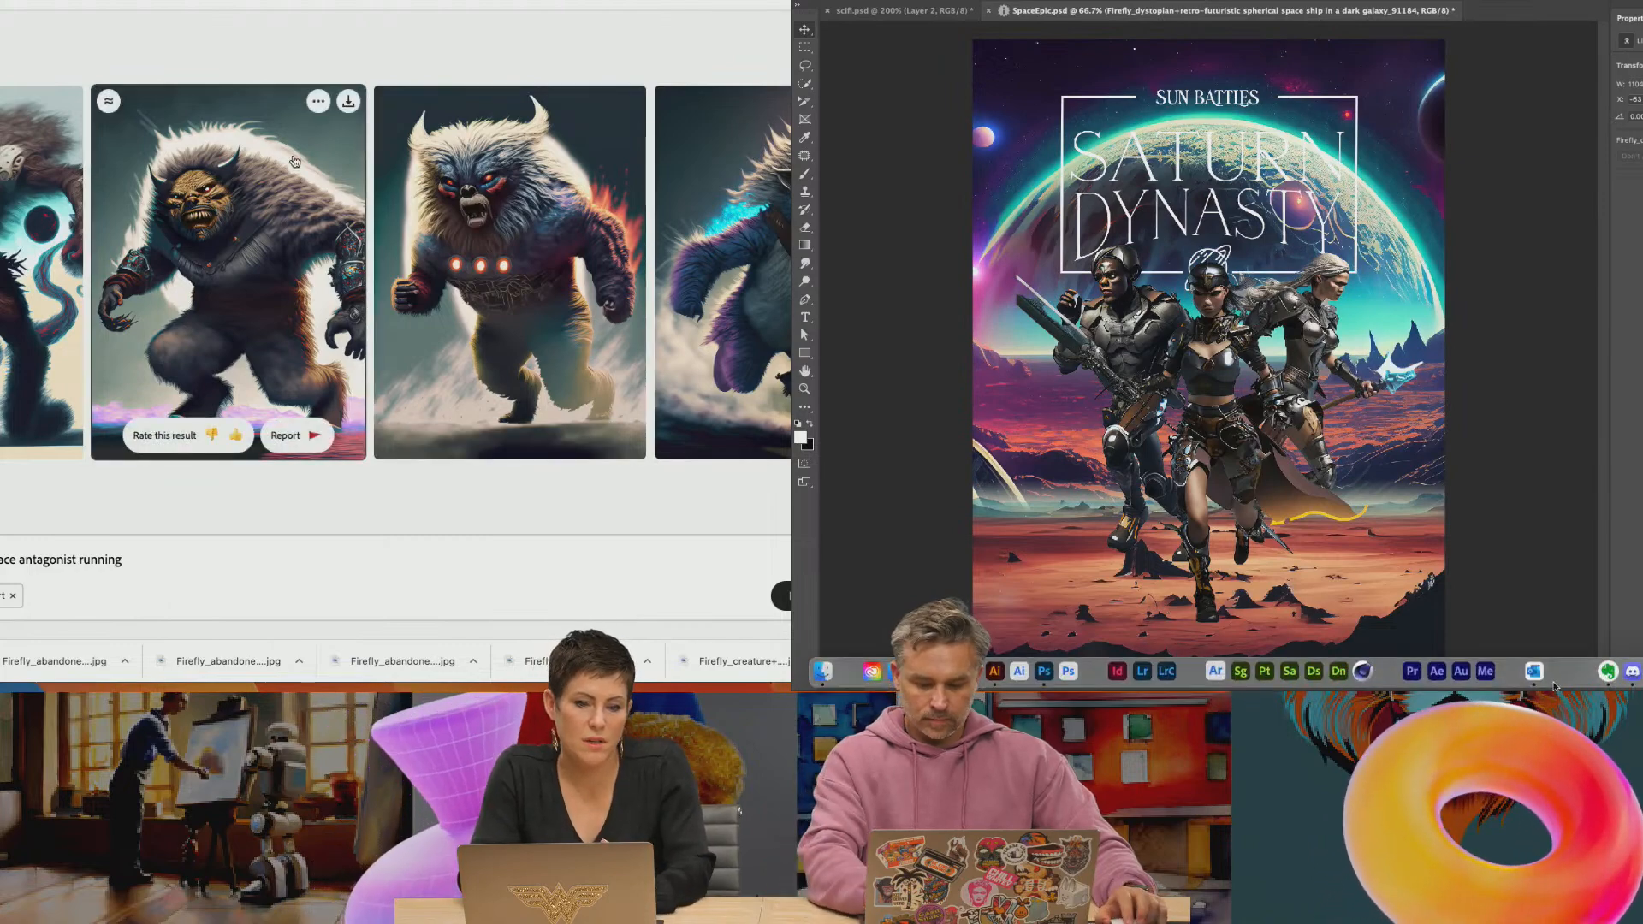
left_click(923, 672)
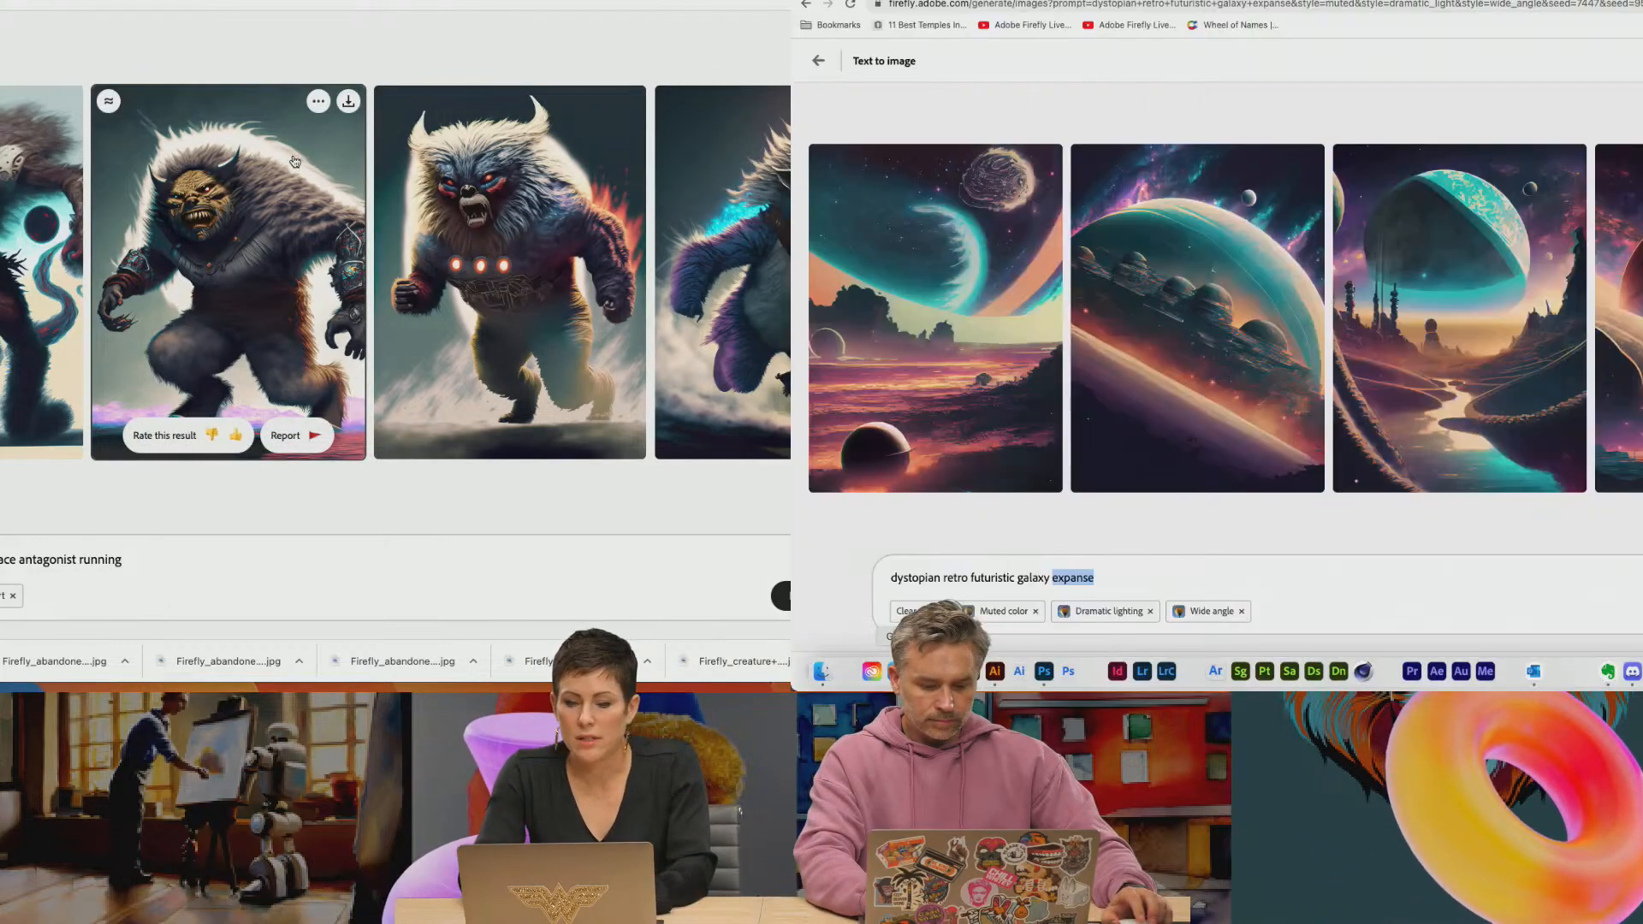
left_click(902, 572)
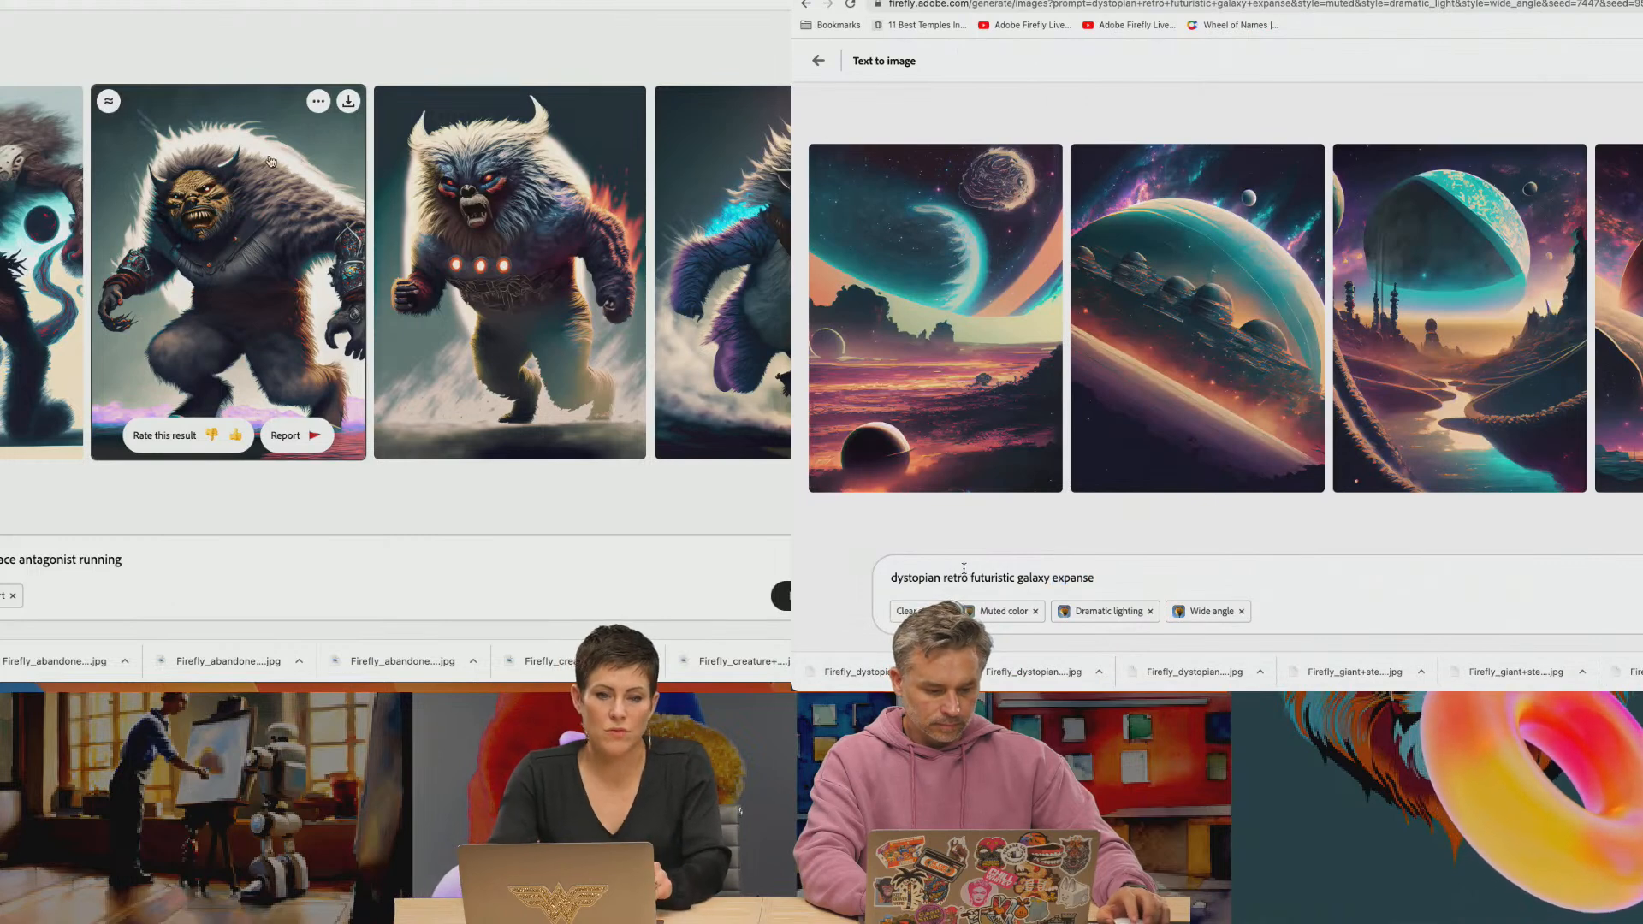
left_click(318, 102)
double_click(946, 577)
key("BackSpace")
double_click(971, 579)
key("BackSpace")
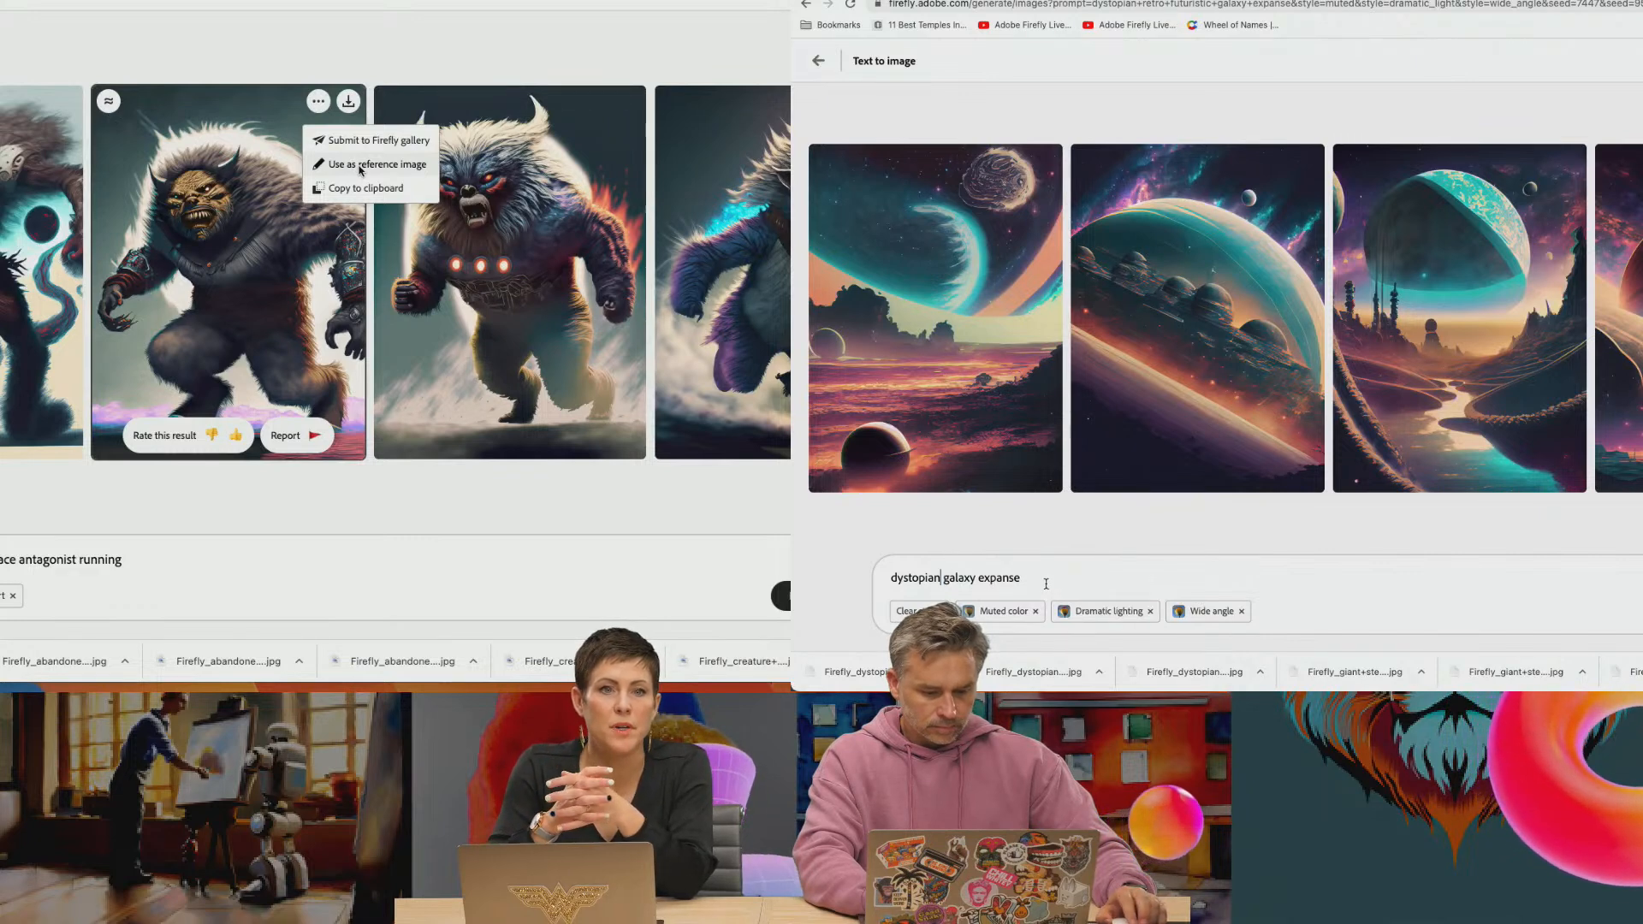
type("with stars")
key("Return")
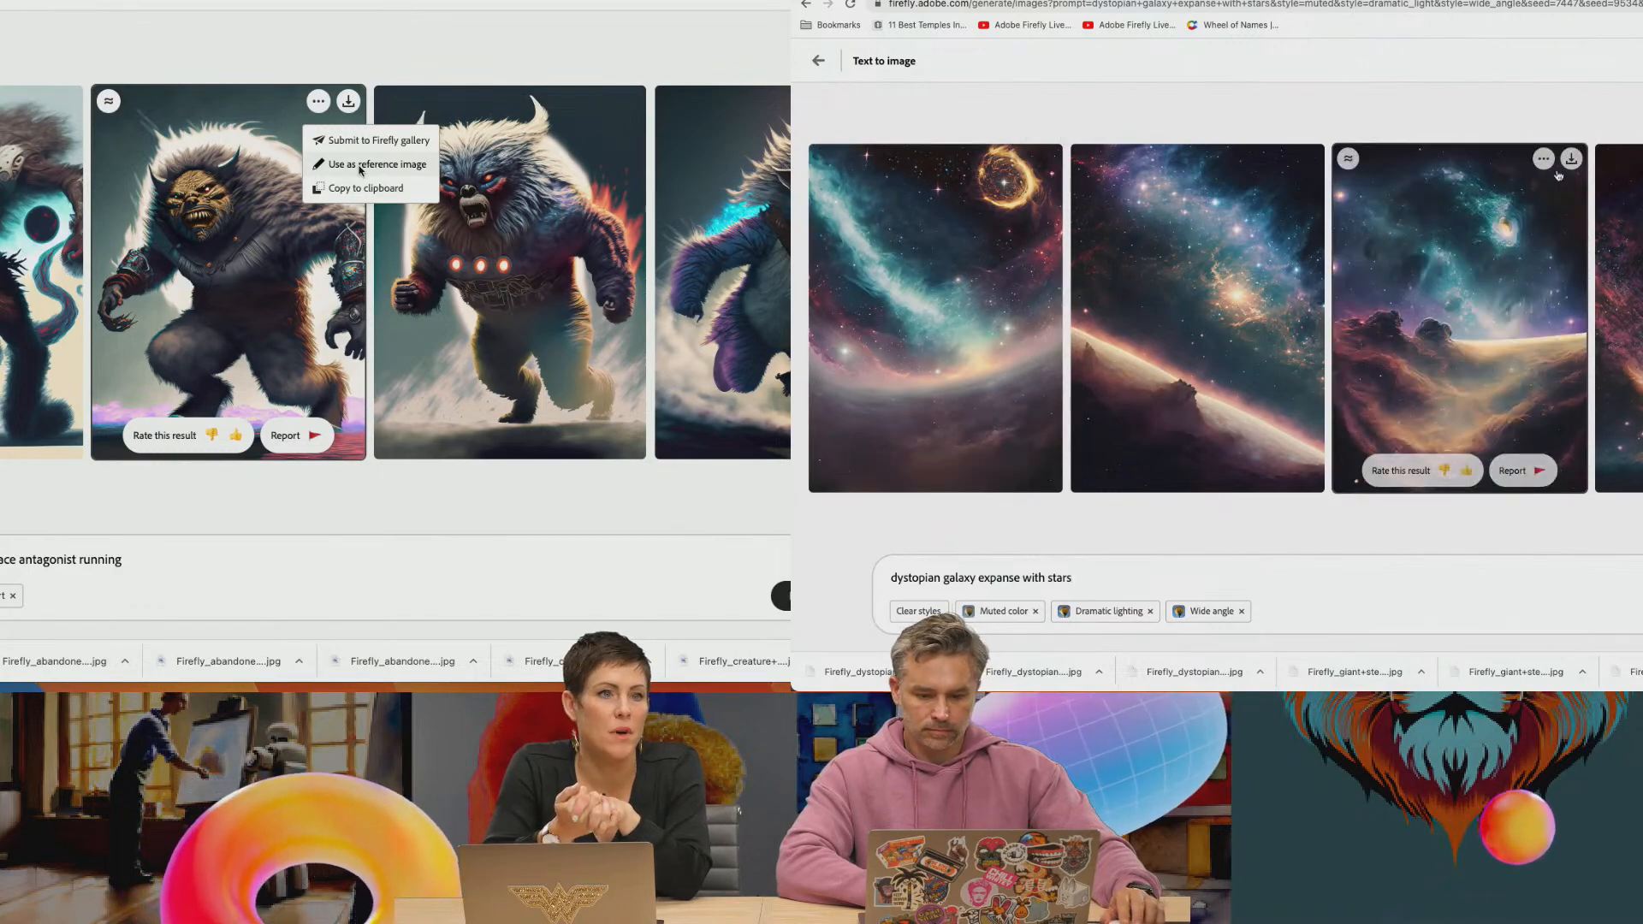
Download the third and second dystopian galaxy images from Firefly, accepting the Content Credentials notice for each
left_click(1571, 159)
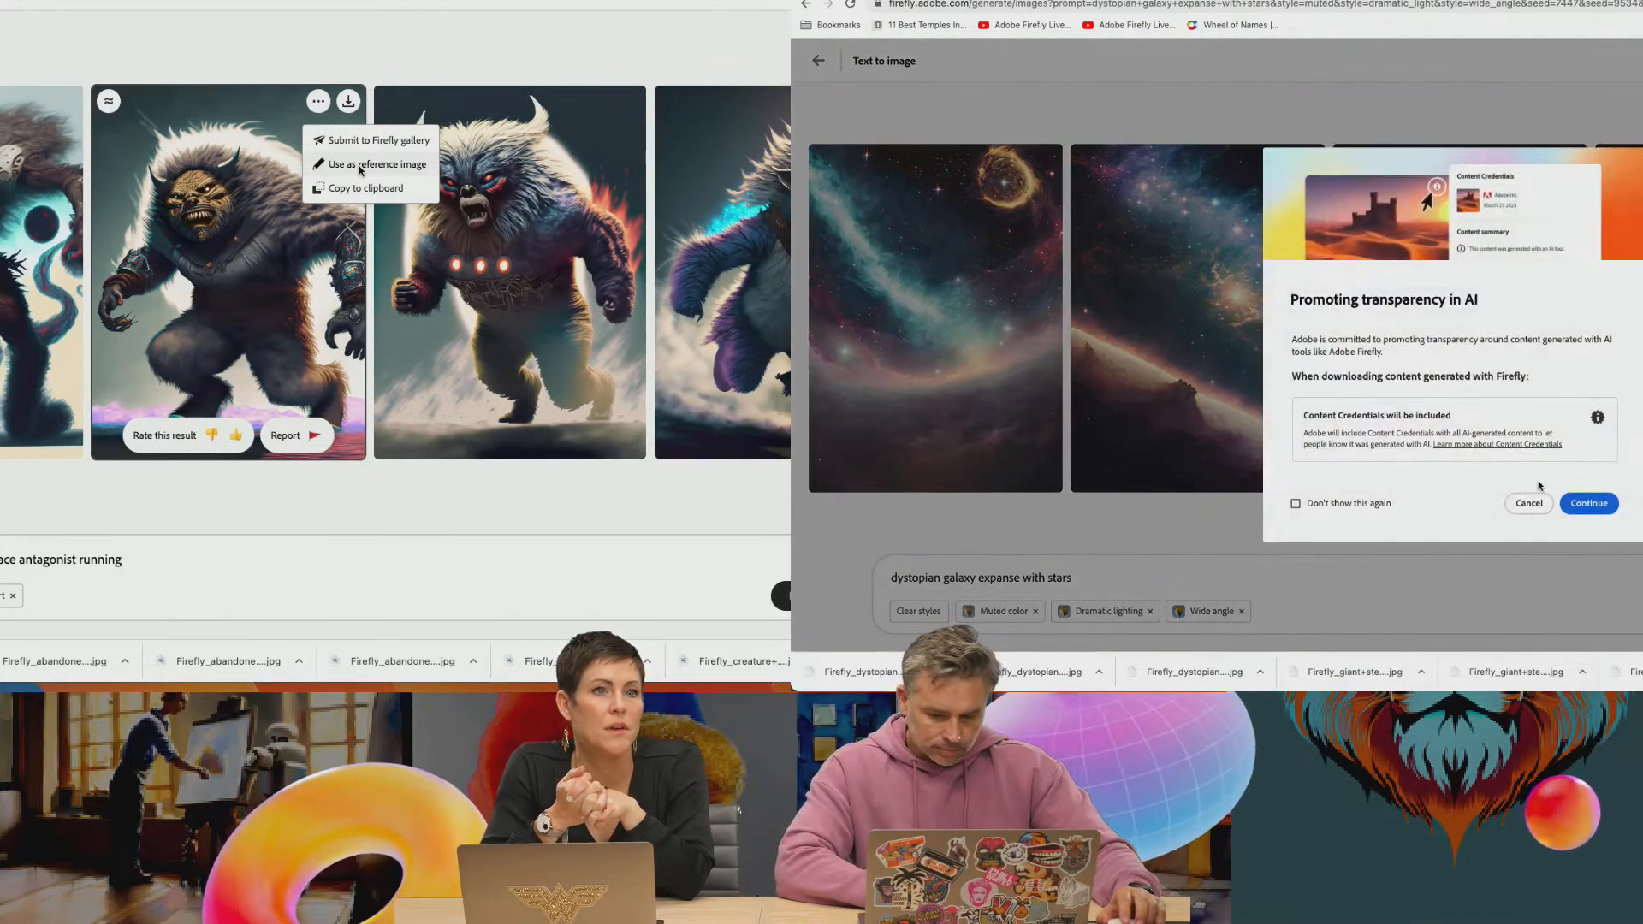
left_click(1579, 500)
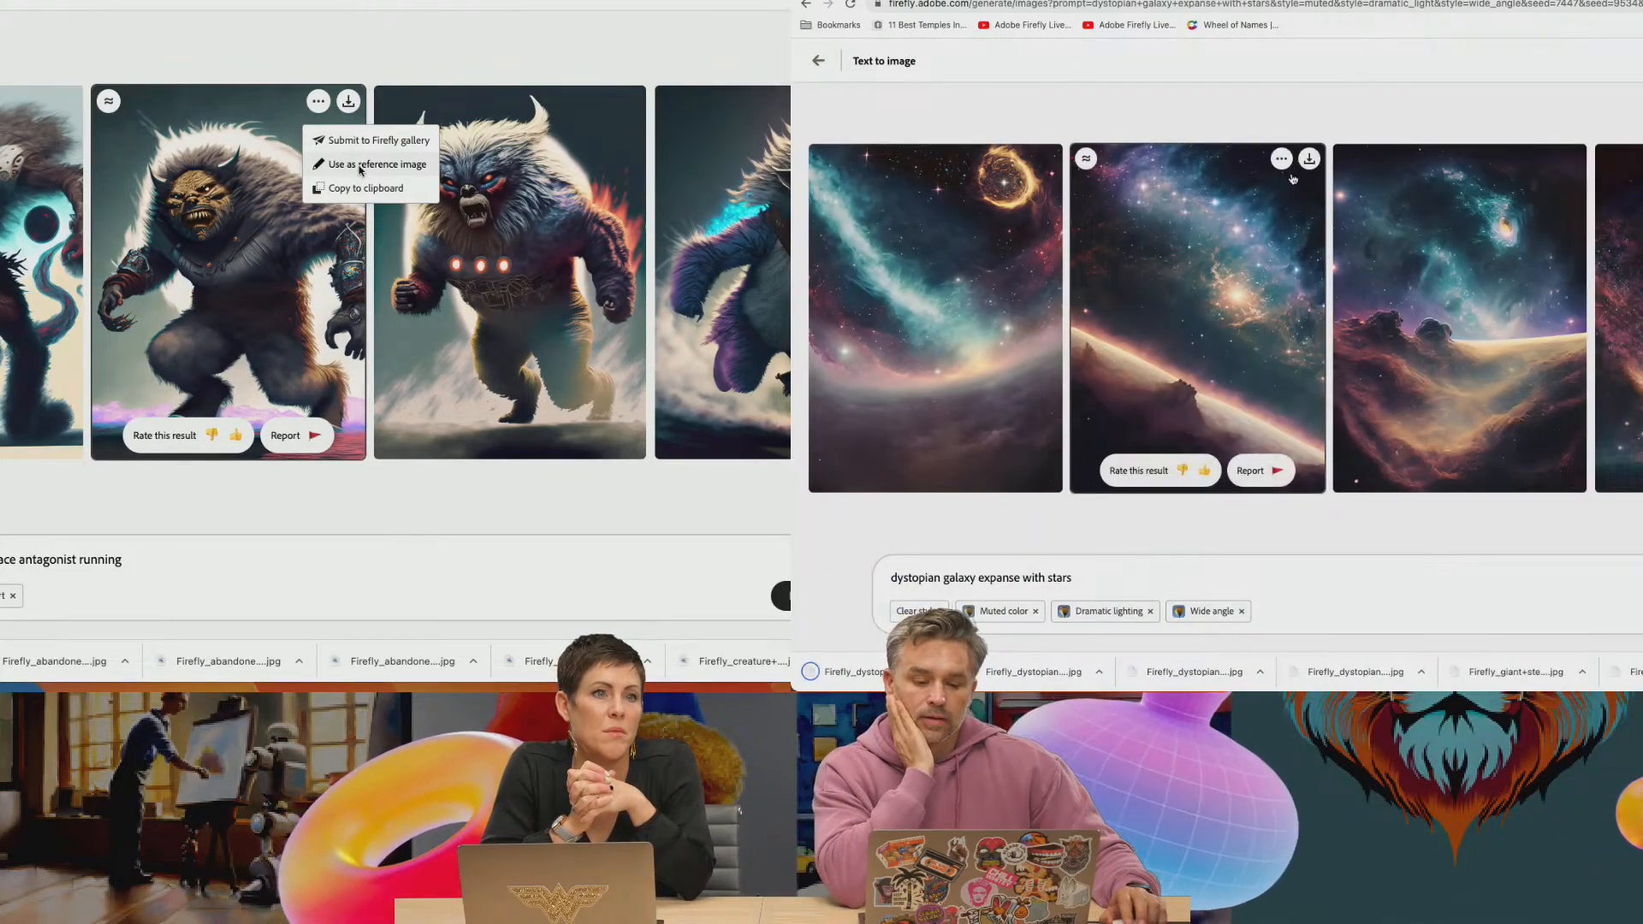
left_click(1309, 160)
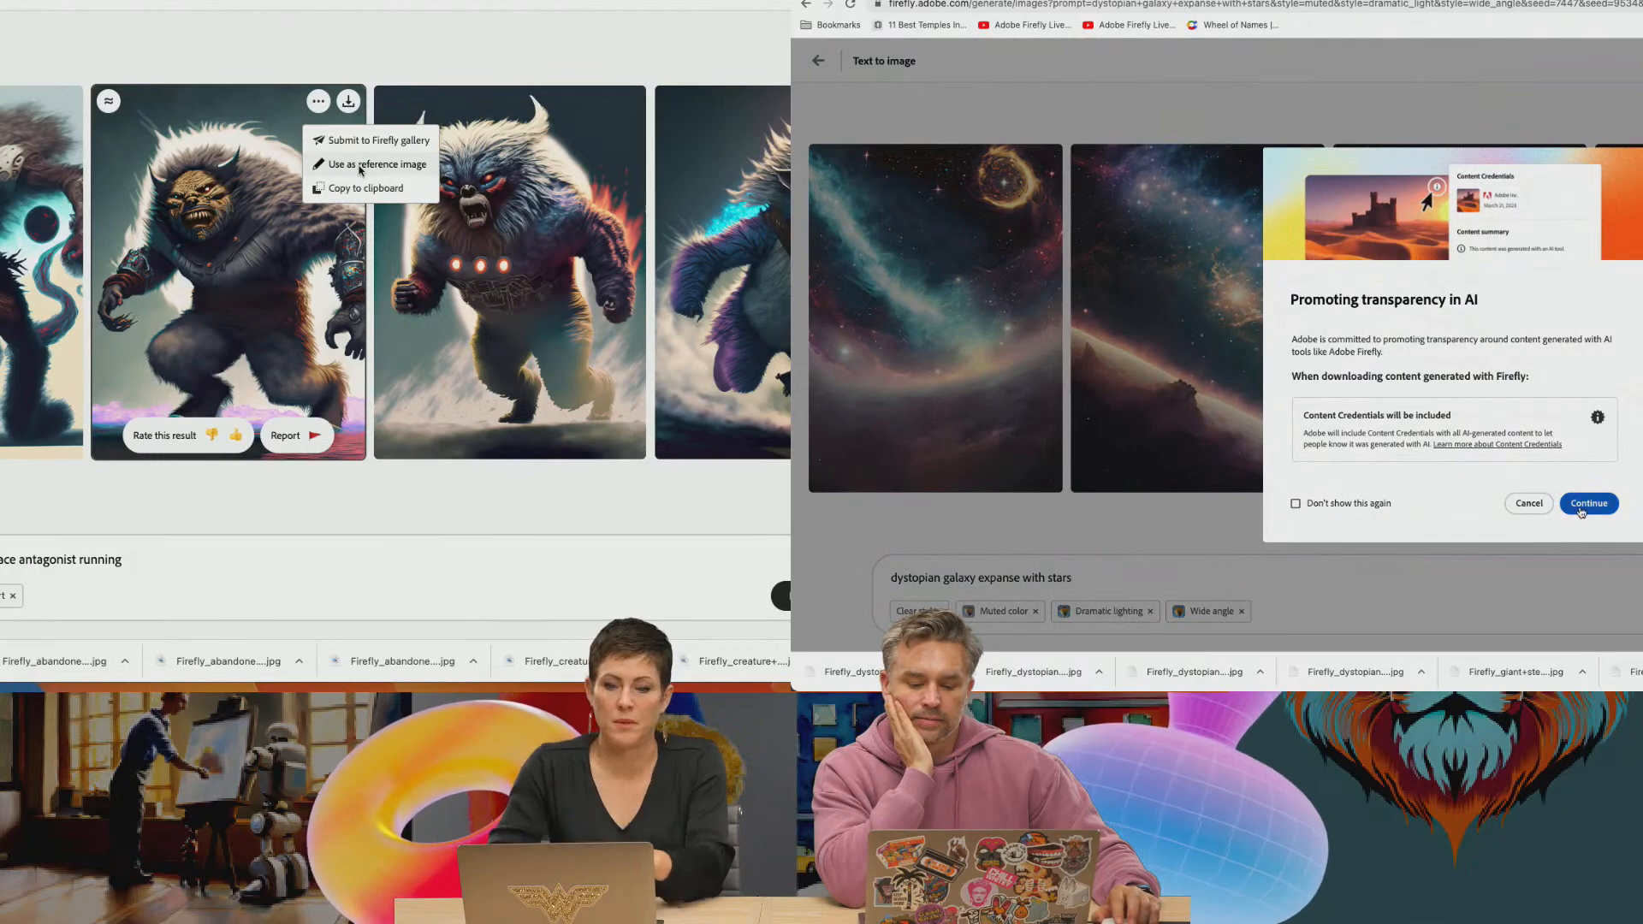
left_click(1580, 507)
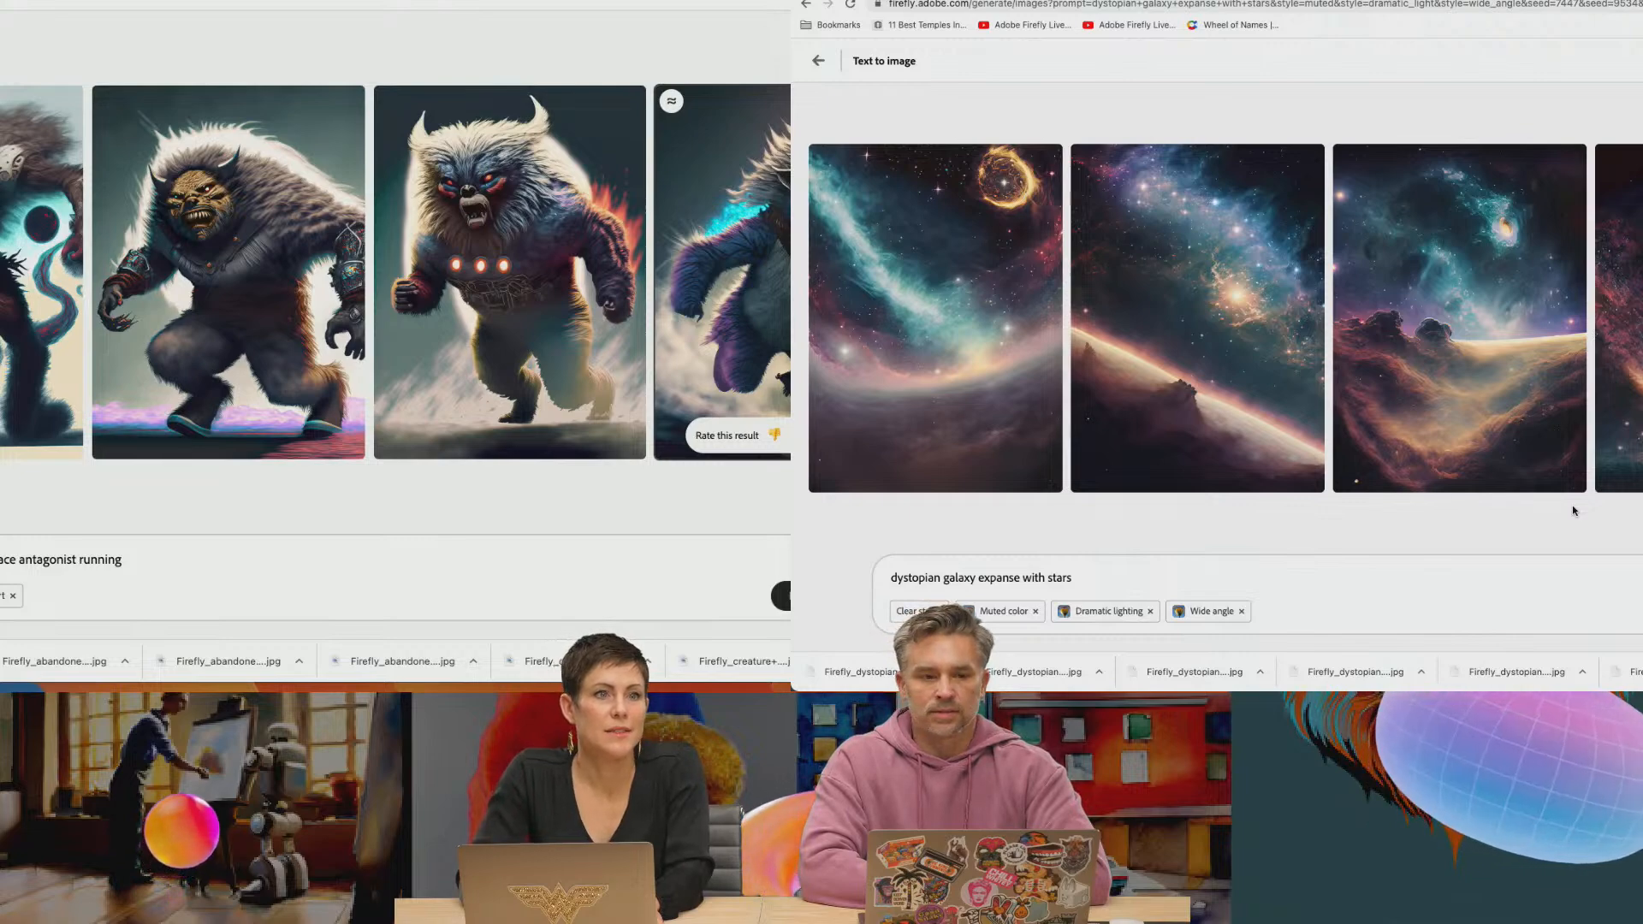
Switch to Finder's Downloads folder, select the three dystopian galaxy images, and open the Downloads stack over the planet poster in Photoshop
key("super+Tab")
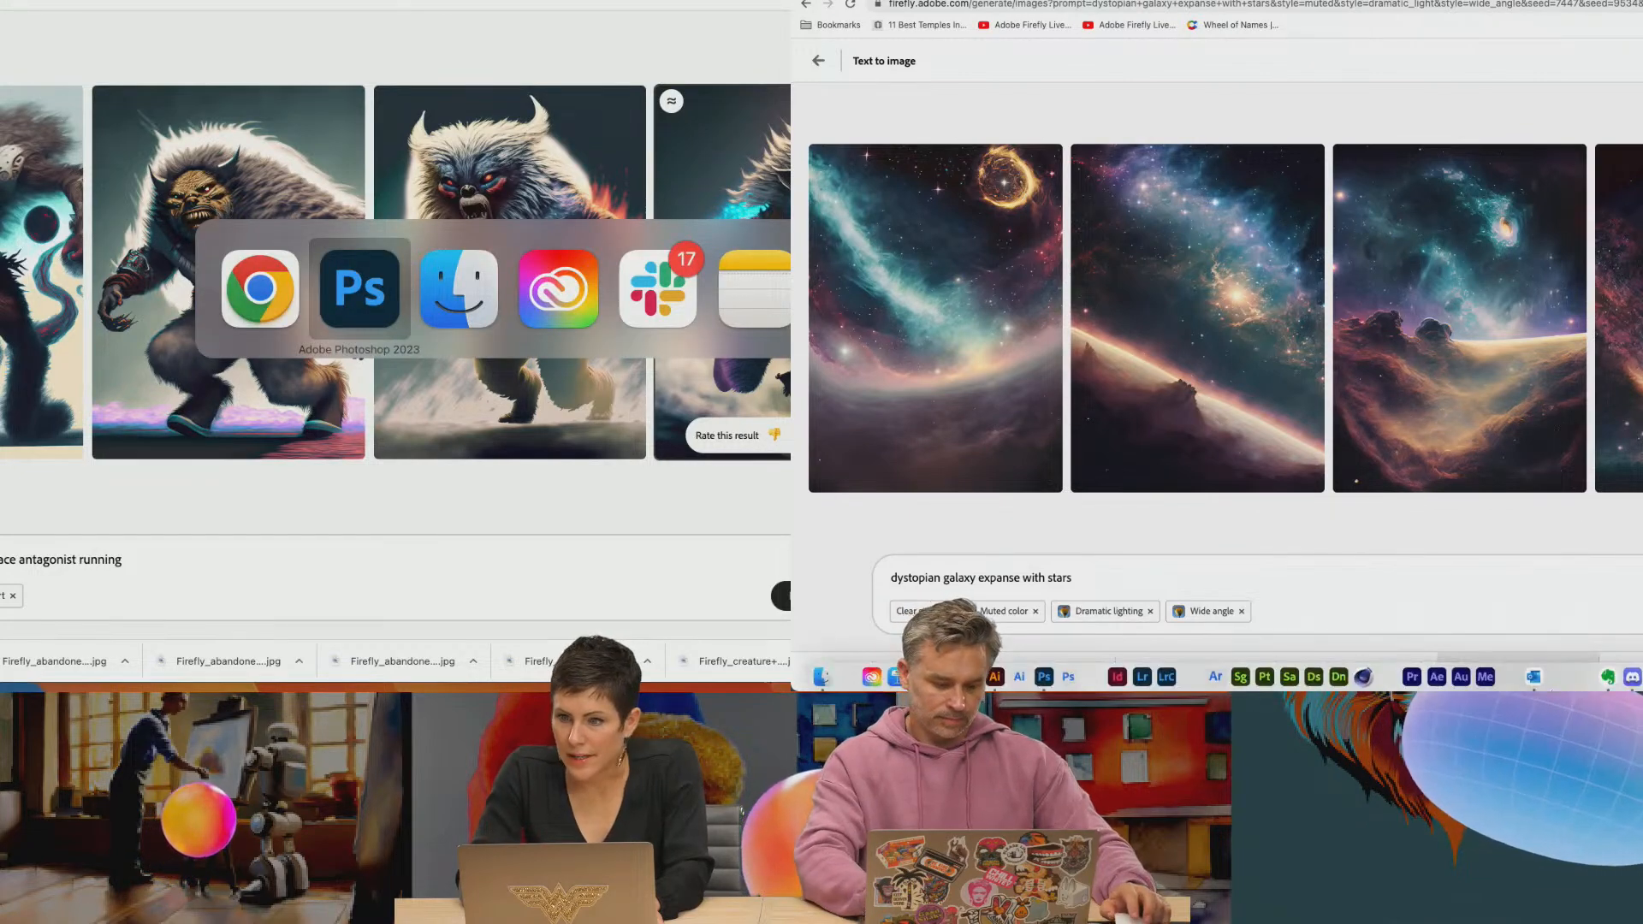
left_click(822, 676)
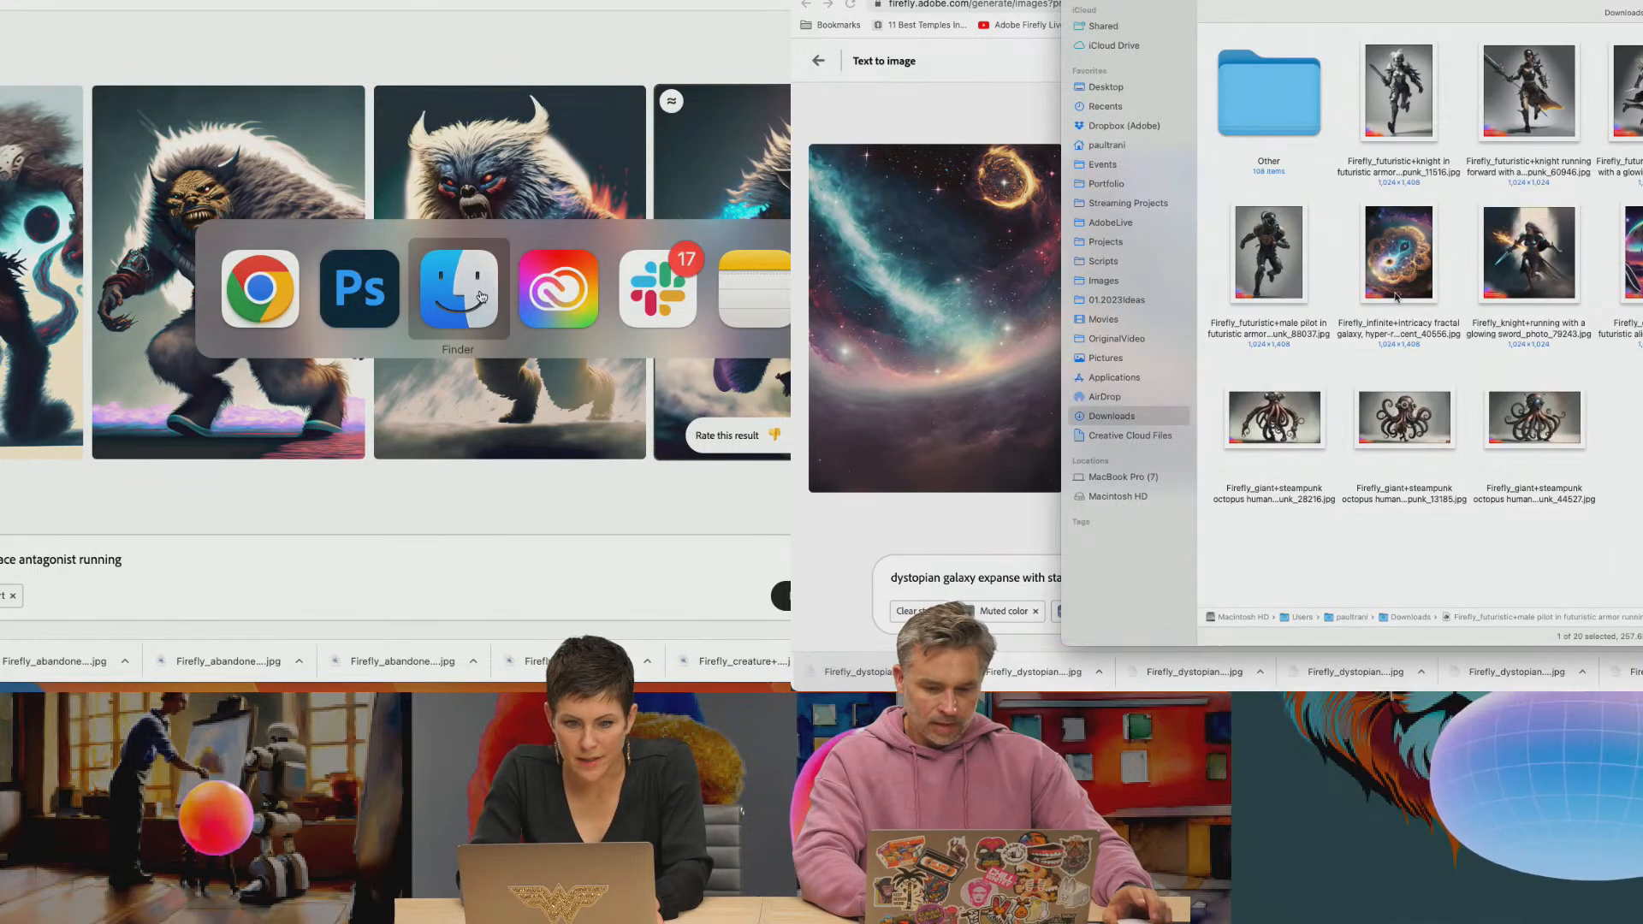
scroll(1589, 364, "down", 3)
mouse_move(720, 678)
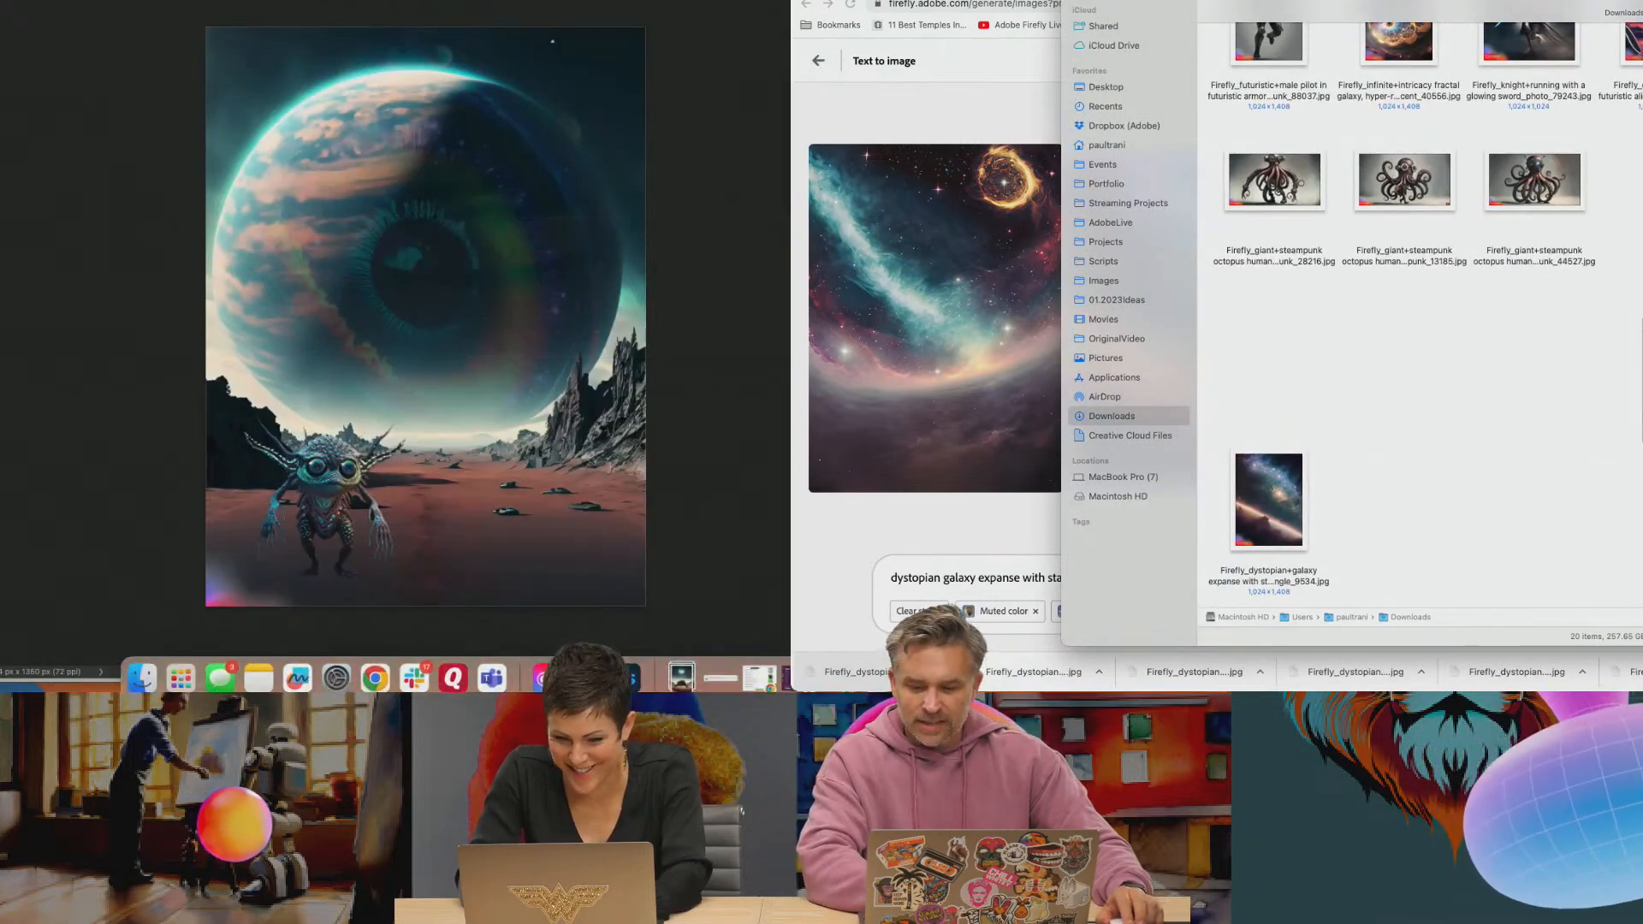
left_click_drag(1636, 401, 1414, 520)
left_click(680, 664)
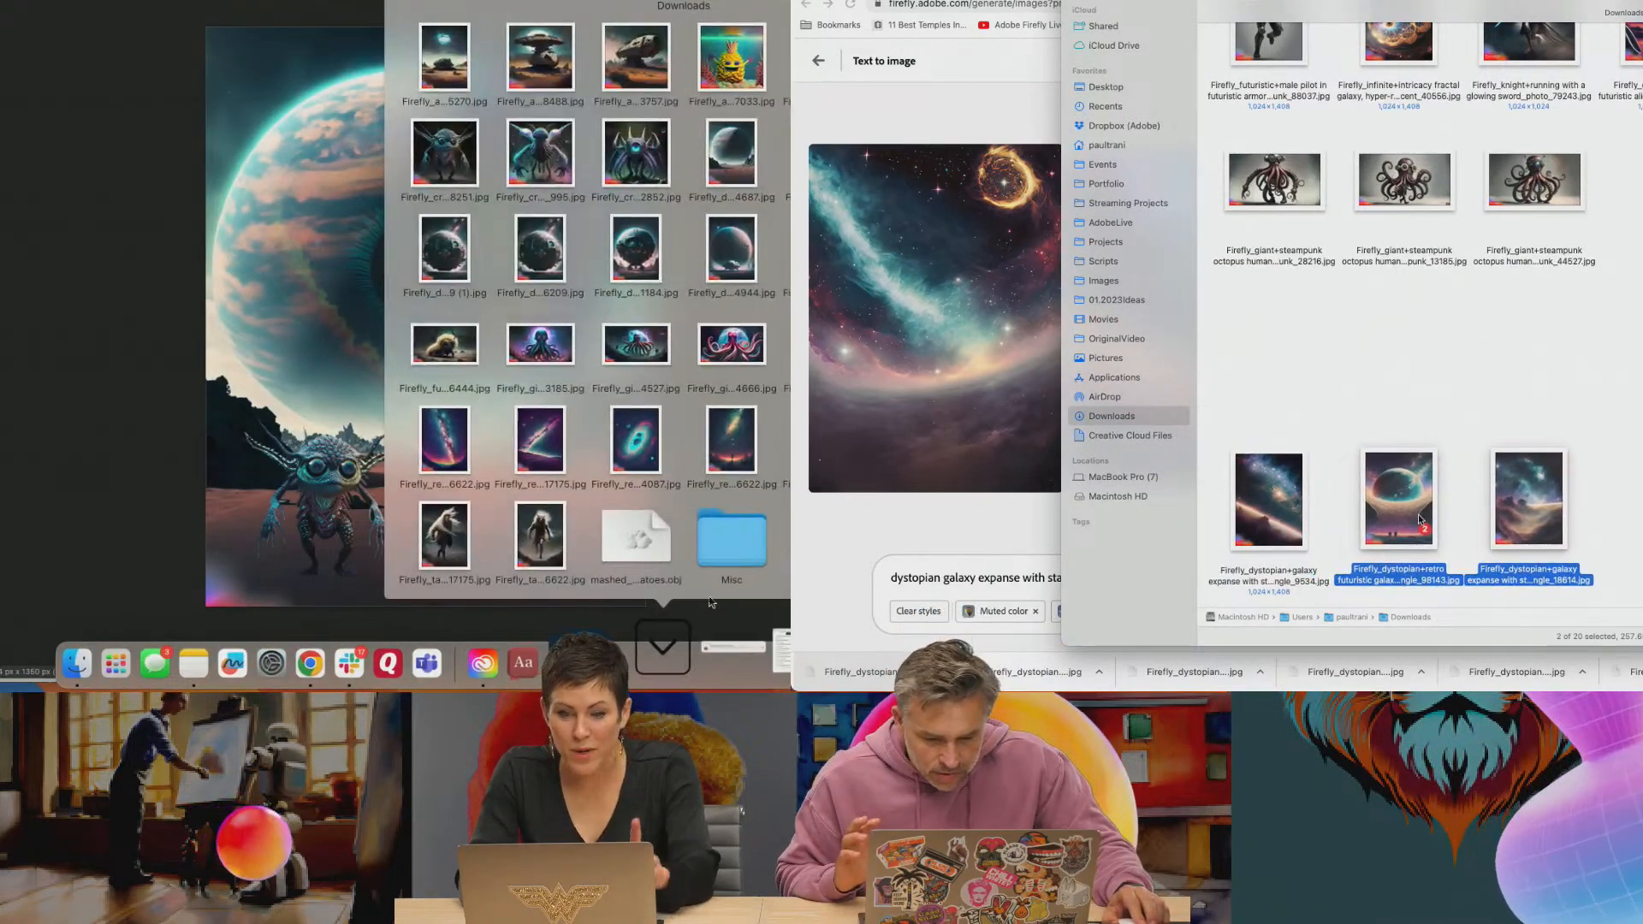
left_click_drag(1636, 405, 1280, 399)
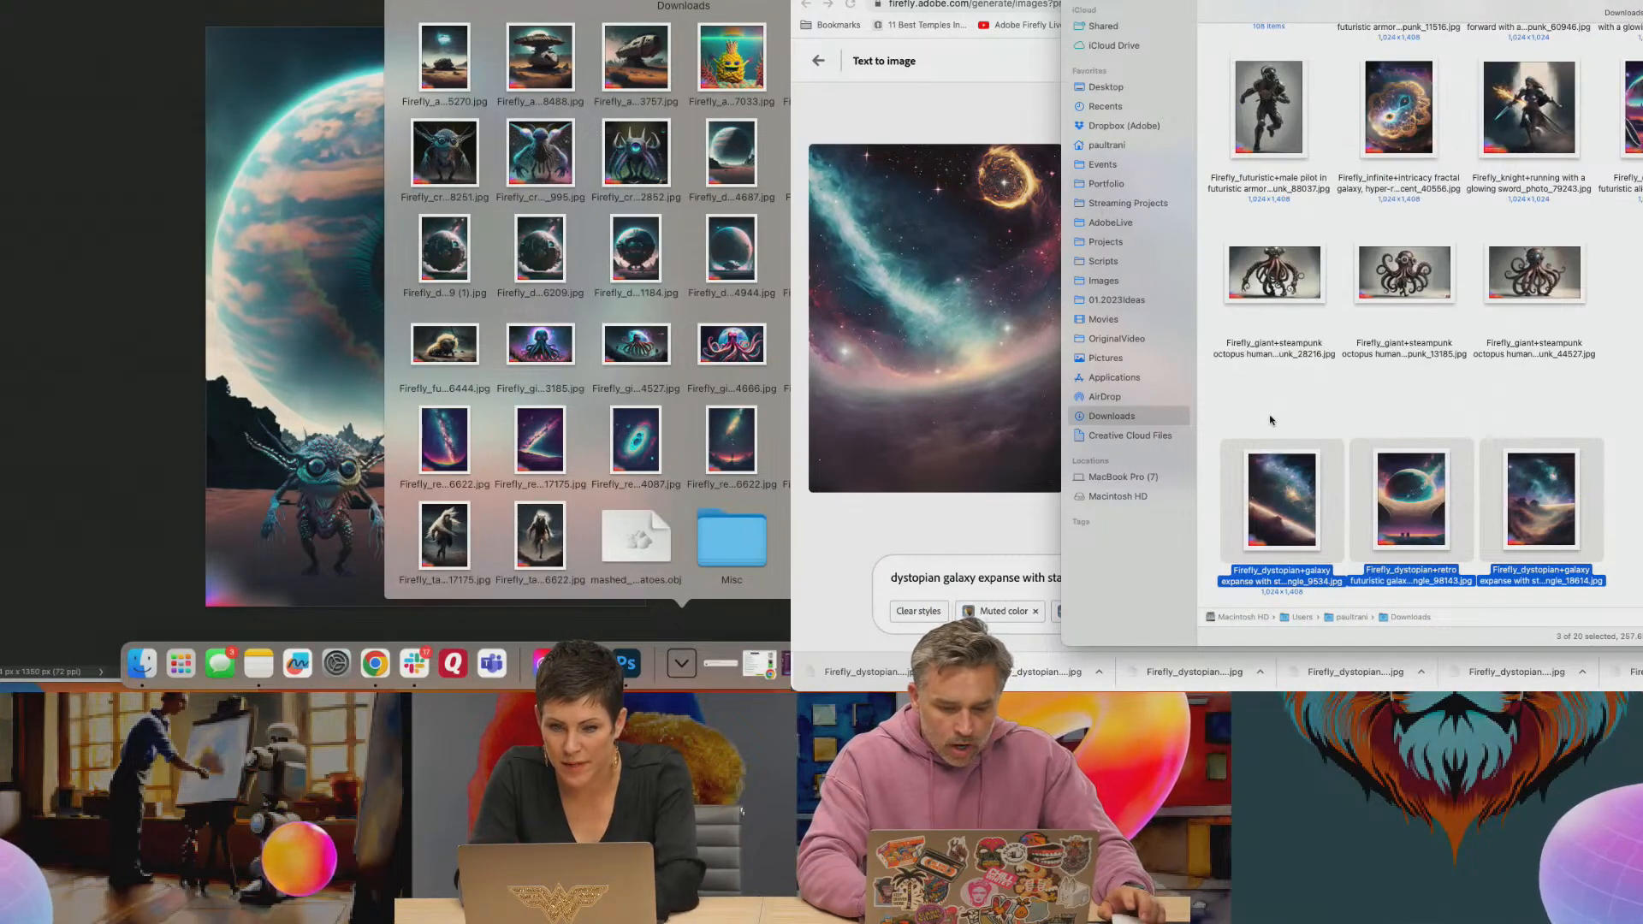
mouse_move(817, 677)
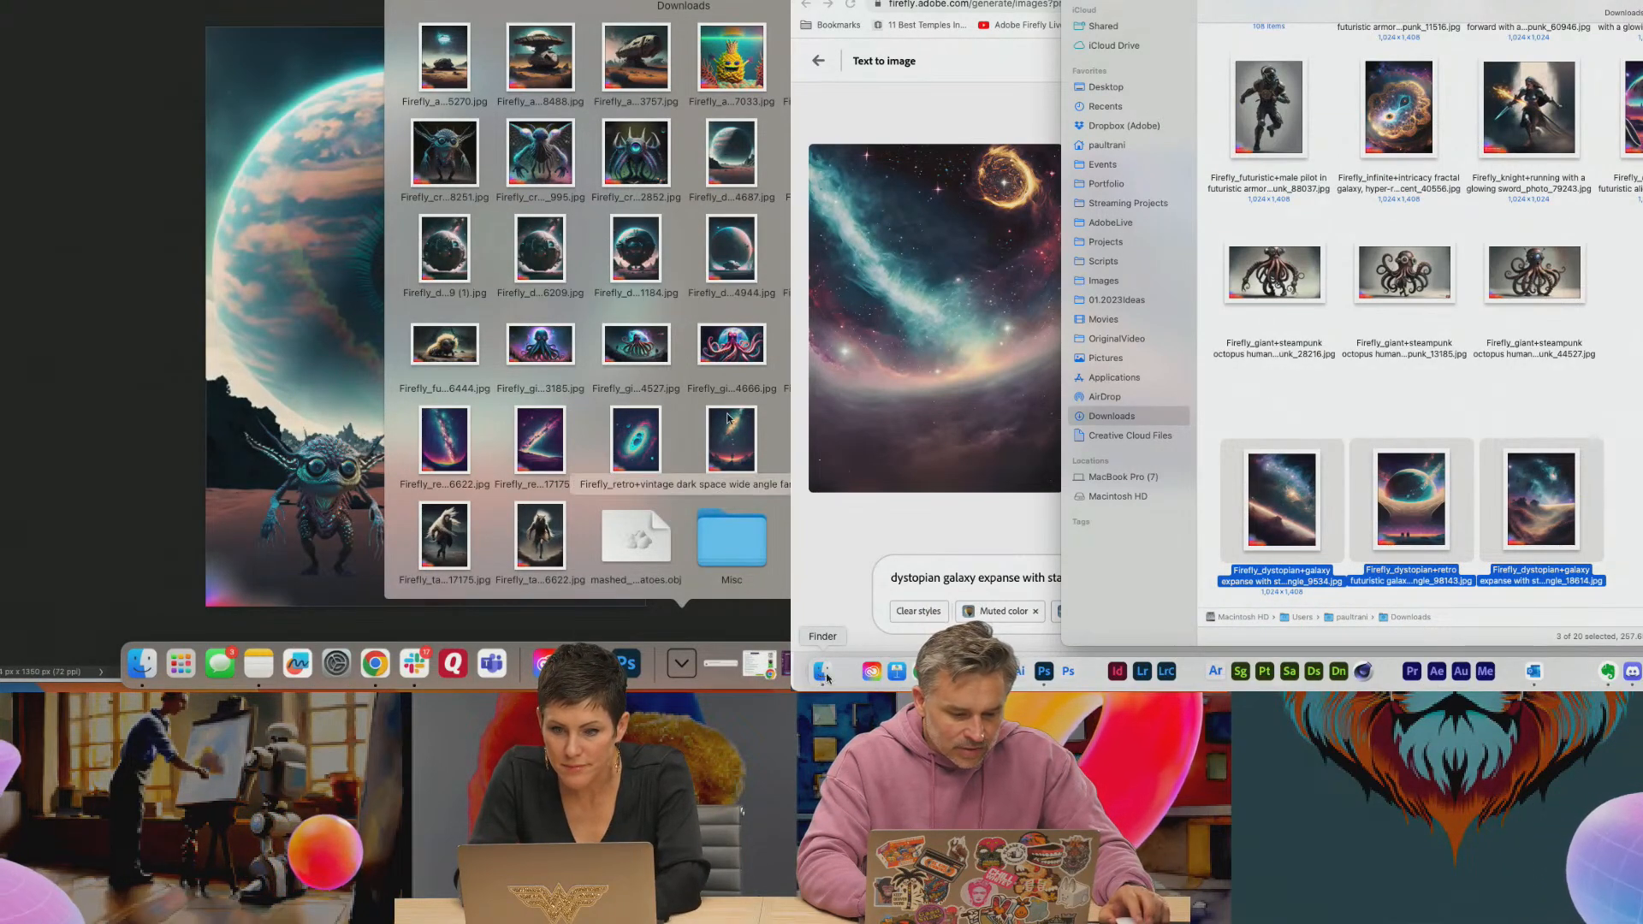
Place the horned running antagonist image in the planet poster and the three dystopian galaxy images in the Saturn Dynasty poster
left_click_drag(788, 344, 526, 306)
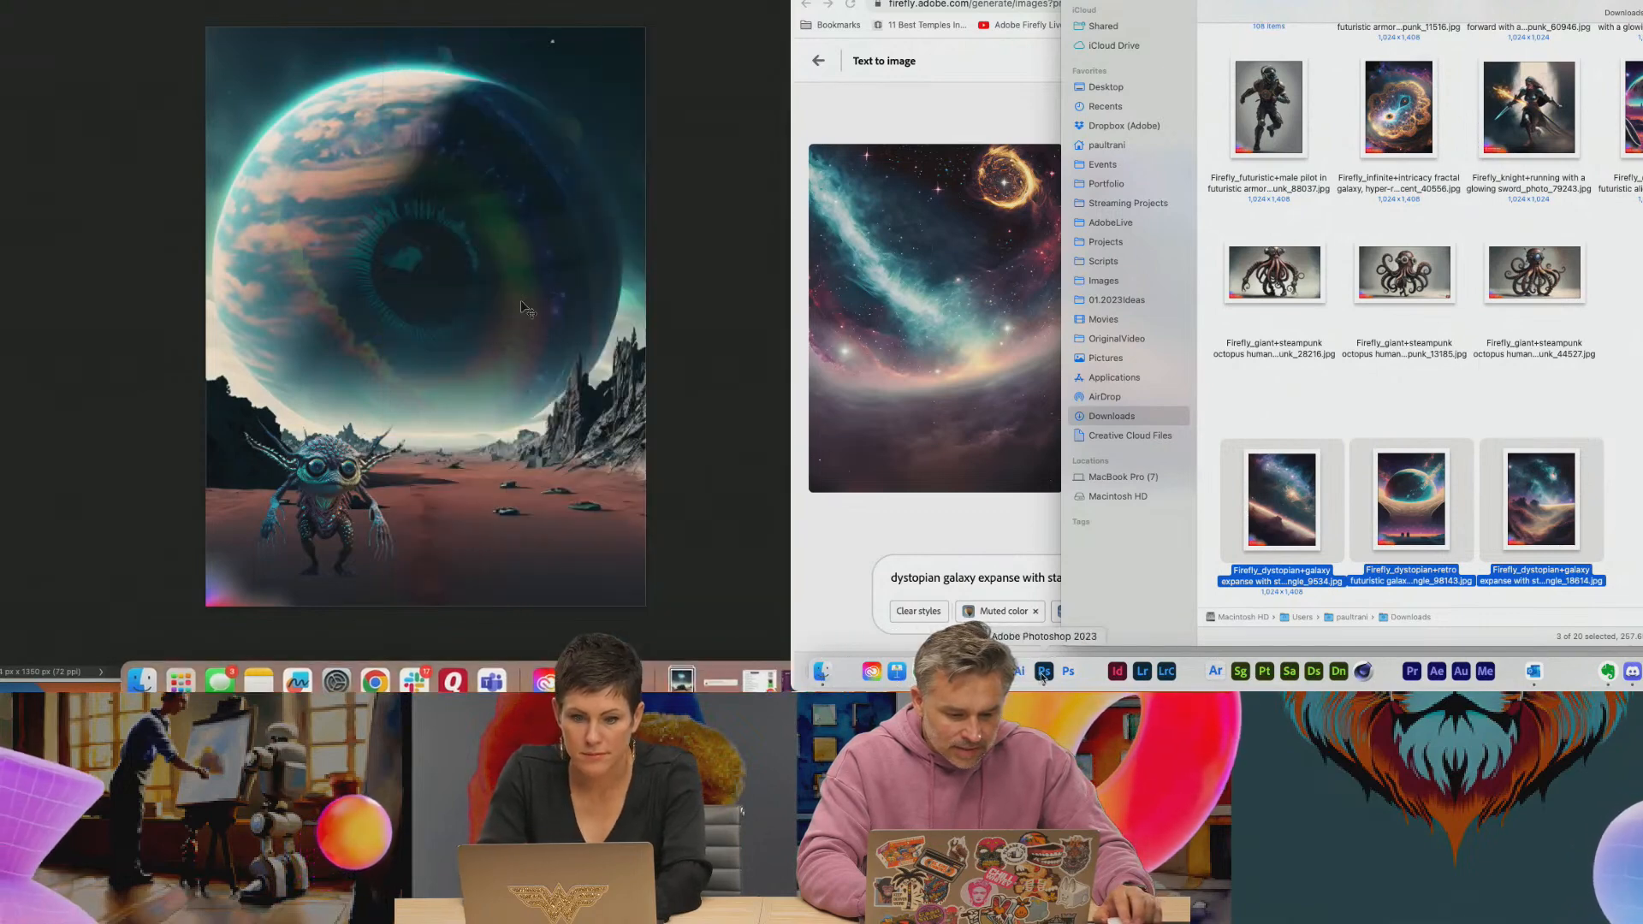
left_click(1044, 672)
left_click(822, 672)
left_click_drag(1288, 495, 990, 390)
left_click_drag(423, 210, 410, 176)
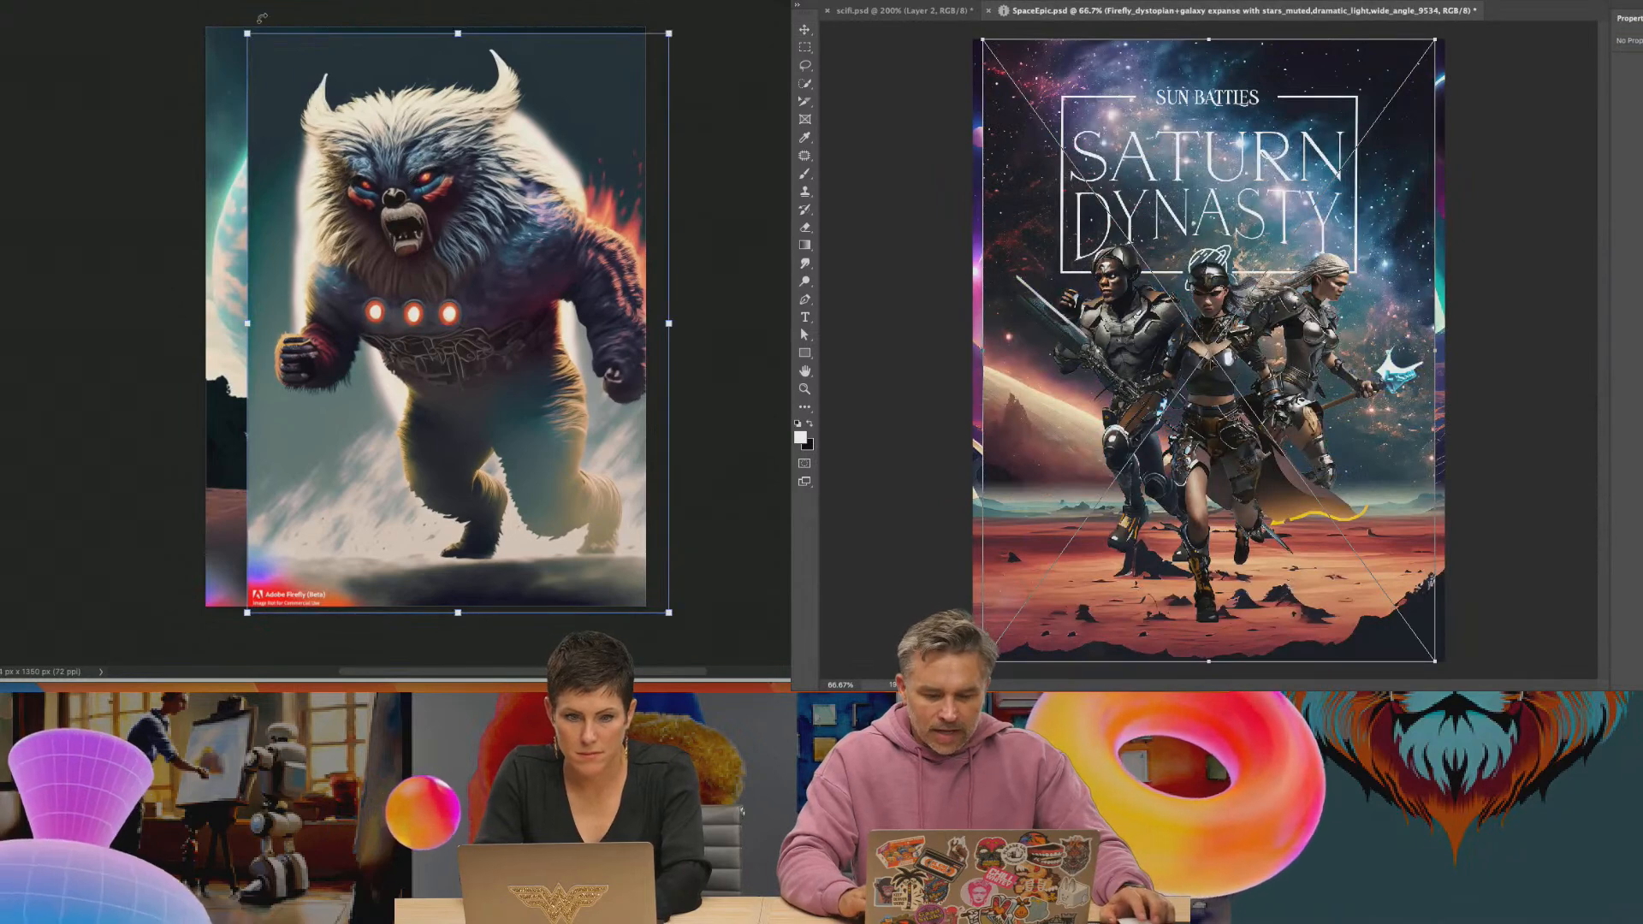
key("Return")
key("Return")
Scale the antagonist image to about 611 × 841 px beside the small creature, and enlarge and raise the Saturn Dynasty poster's galaxy background
left_click_drag(249, 33, 426, 275)
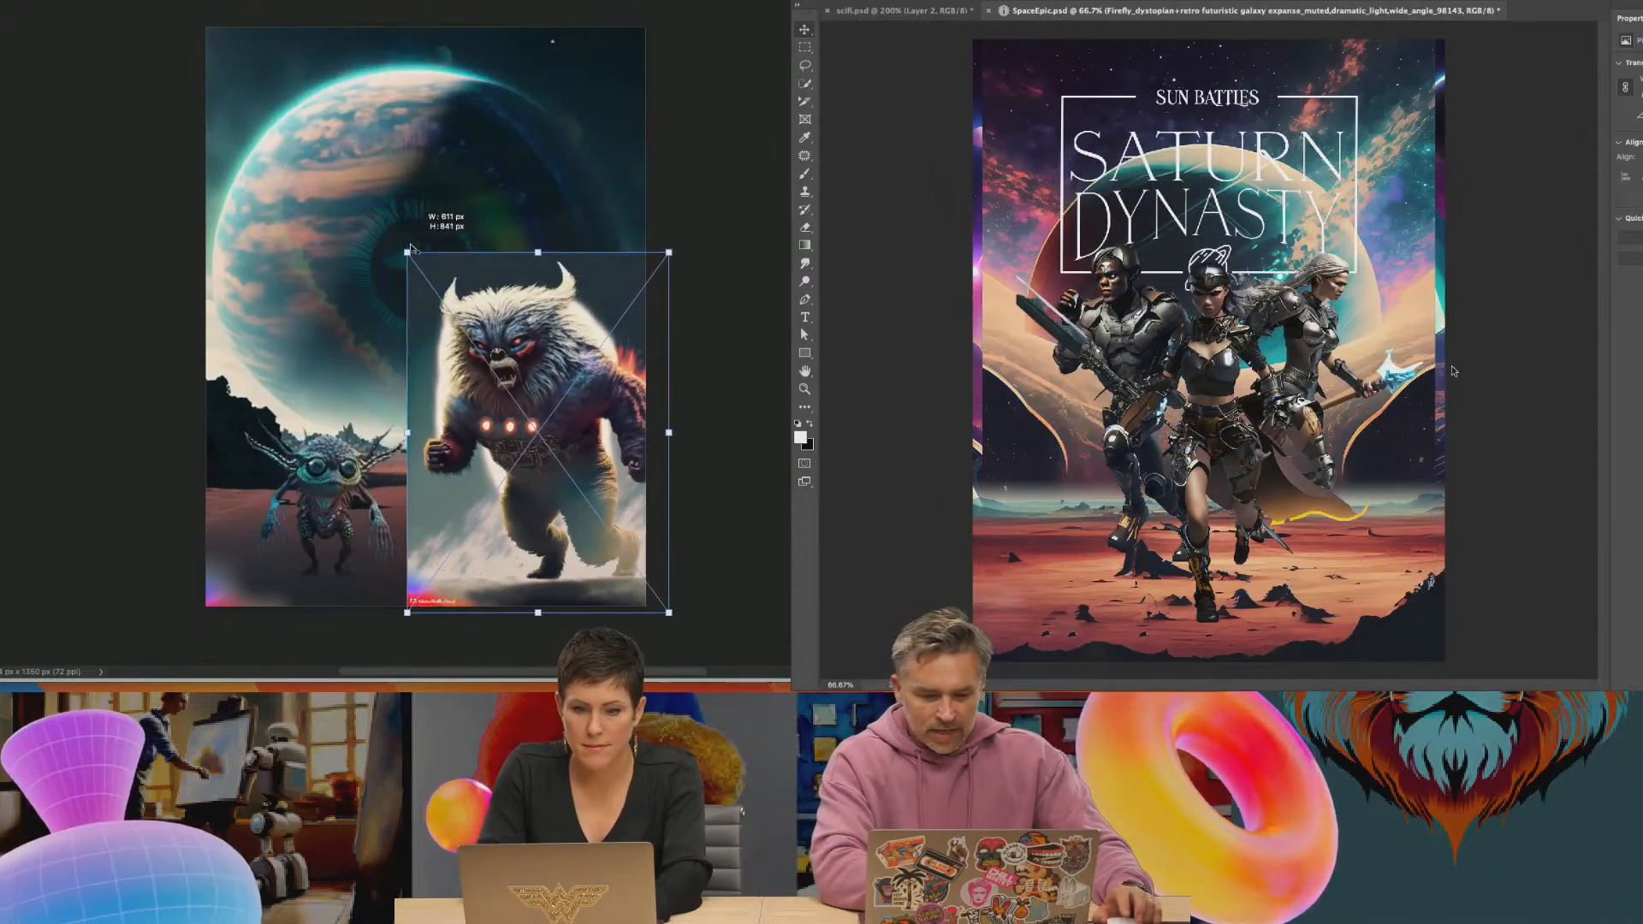
key("Return")
left_click_drag(526, 479, 457, 447)
left_click_drag(983, 39, 909, 1)
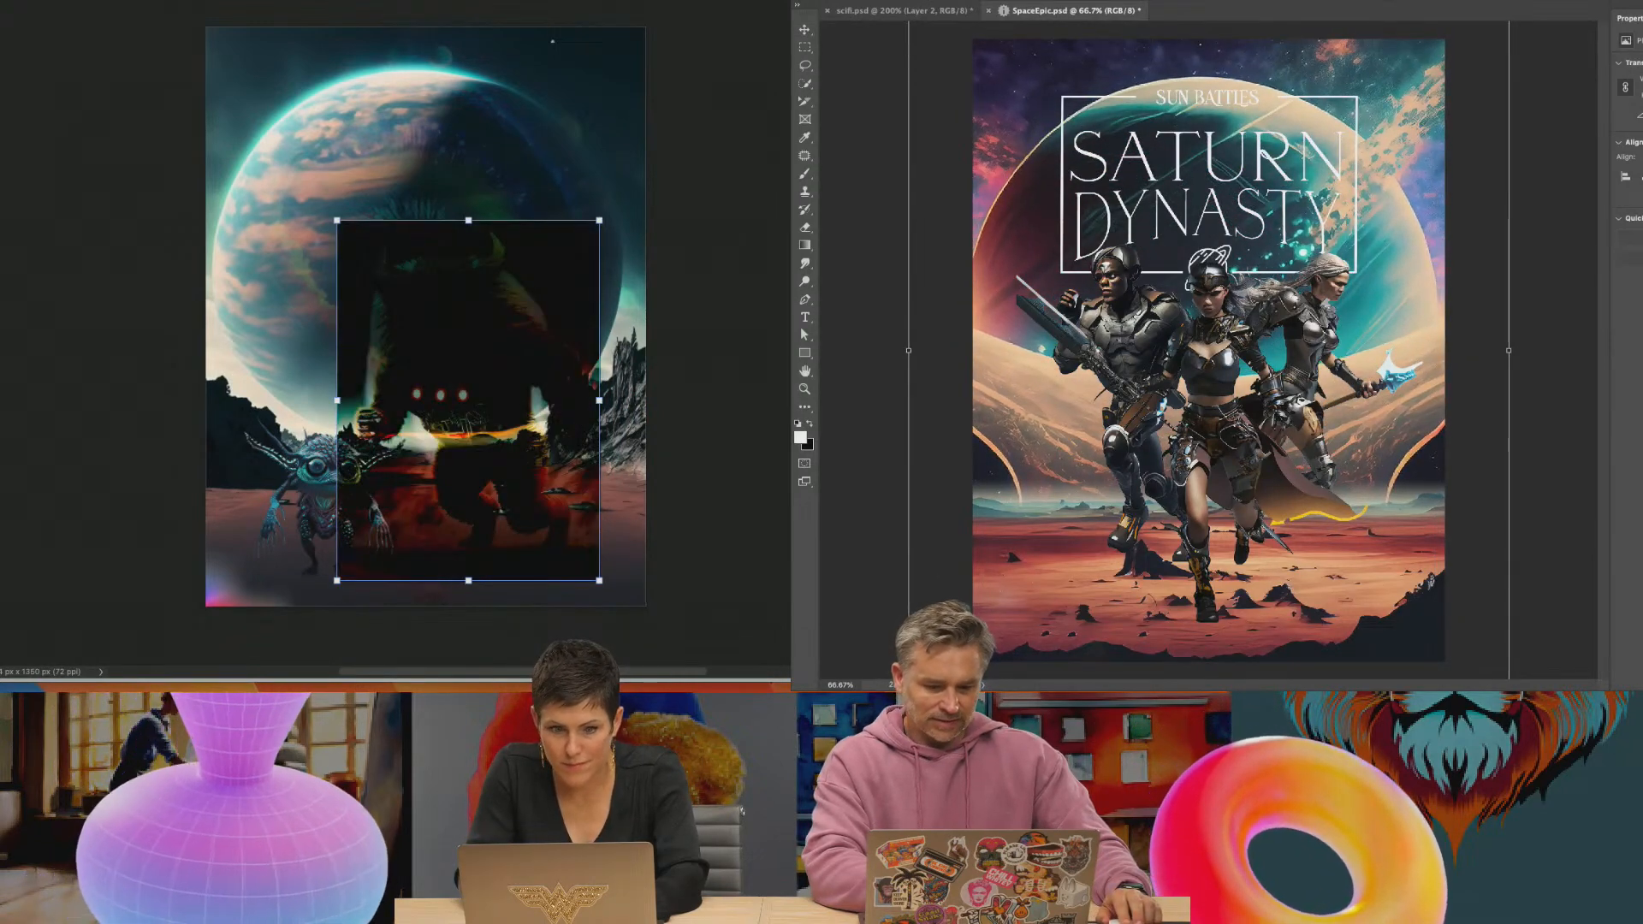
key("Return")
left_click_drag(1069, 317, 1076, 290)
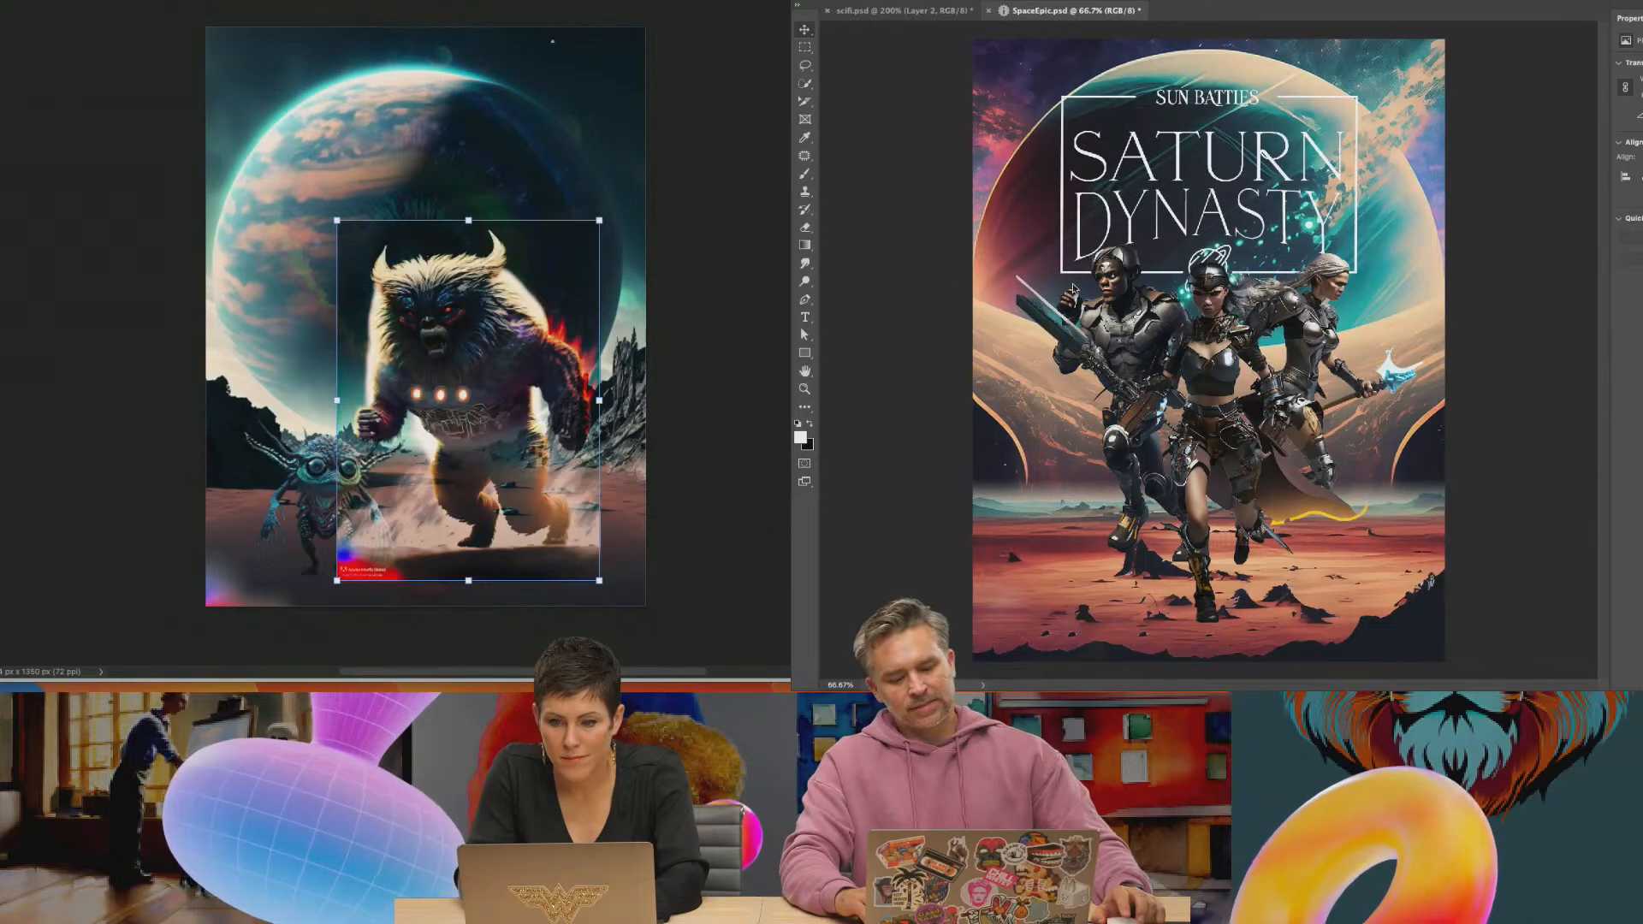
Enlarge the empty planet landscape layer behind the Saturn Dynasty heroes and shift it up, and select the furry antagonist's outline in the planet poster
left_click(975, 85)
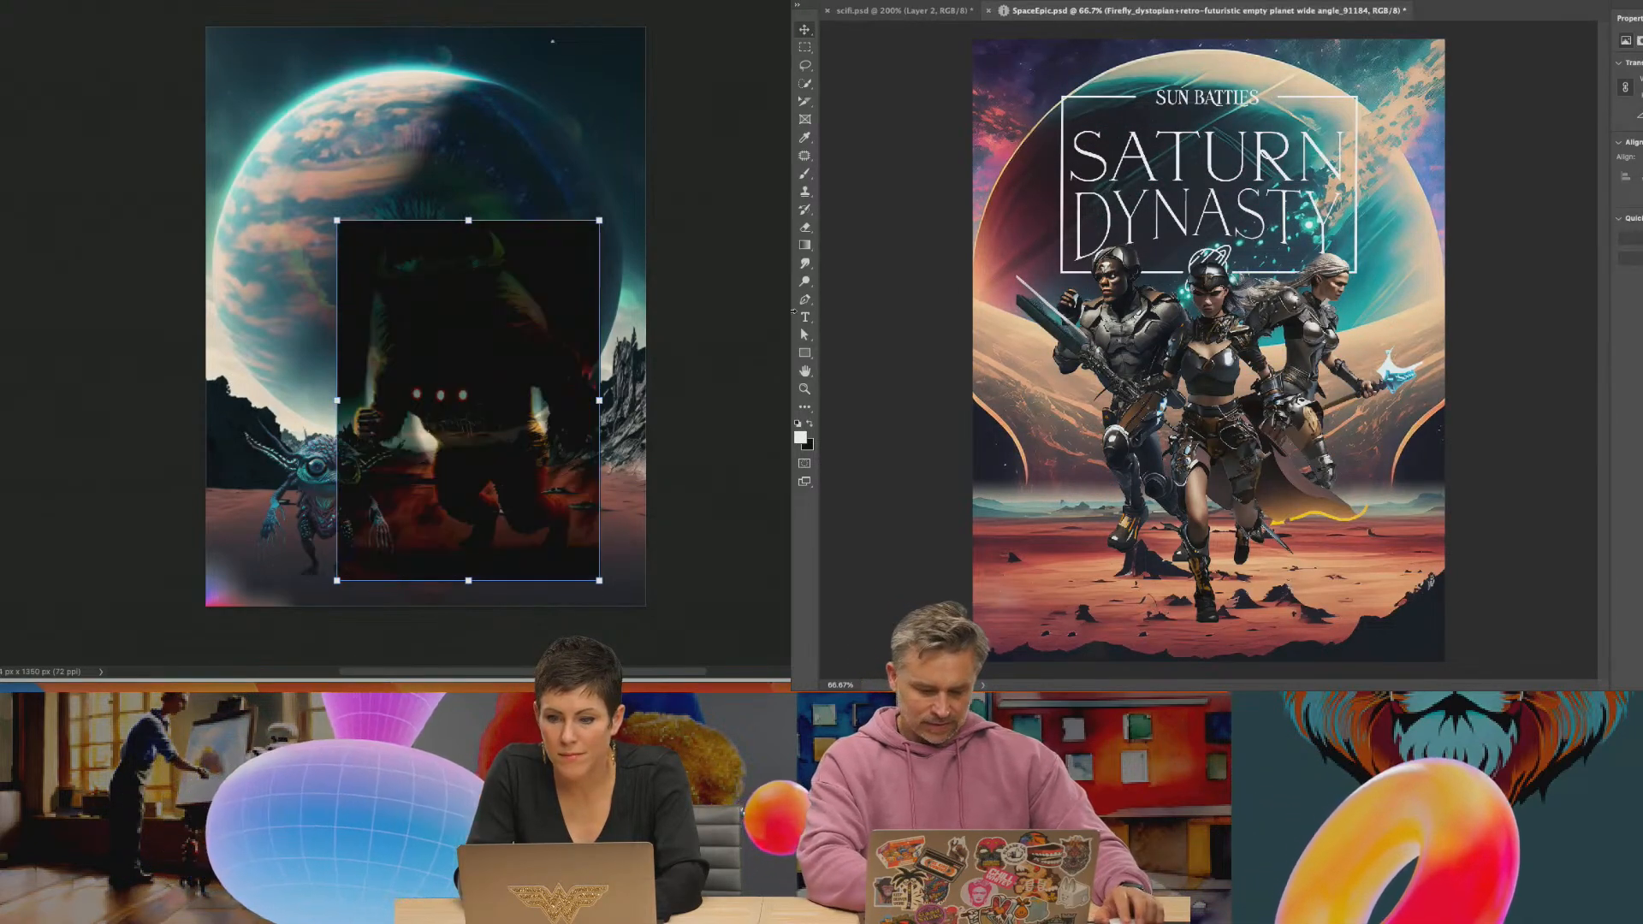
key("super+minus")
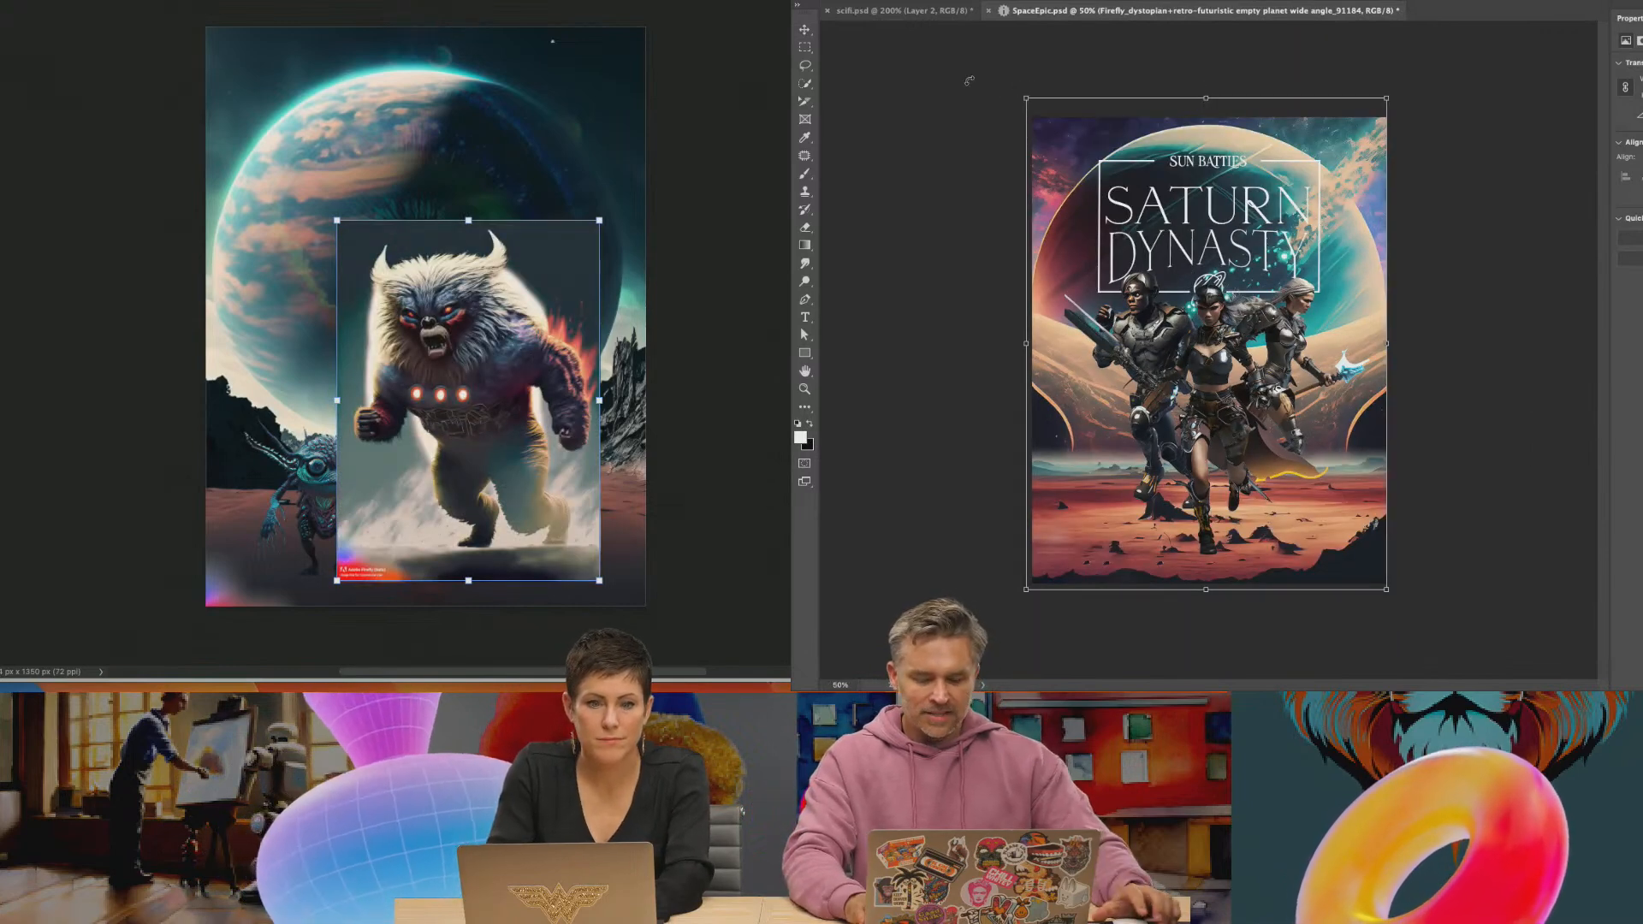
left_click(93, 1)
left_click_drag(1025, 97, 858, 49)
left_click(144, 68)
left_click_drag(1066, 471, 1068, 373)
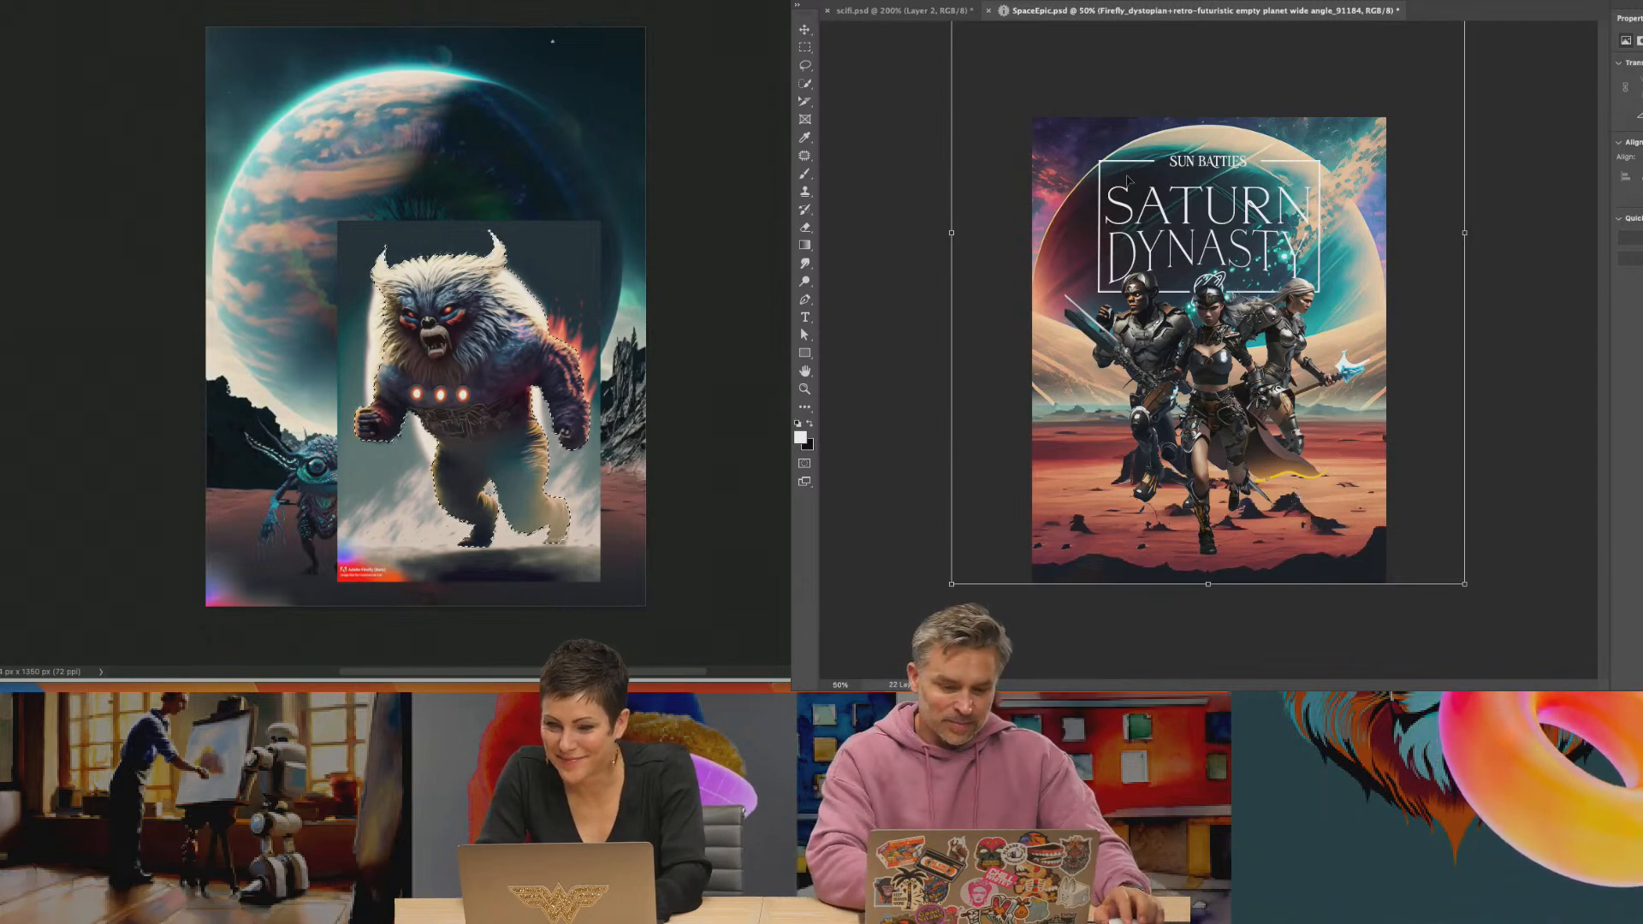
Stretch the empty planet landscape taller in the Saturn Dynasty poster, and mask out the background around the furry antagonist
key("ctrl+minus")
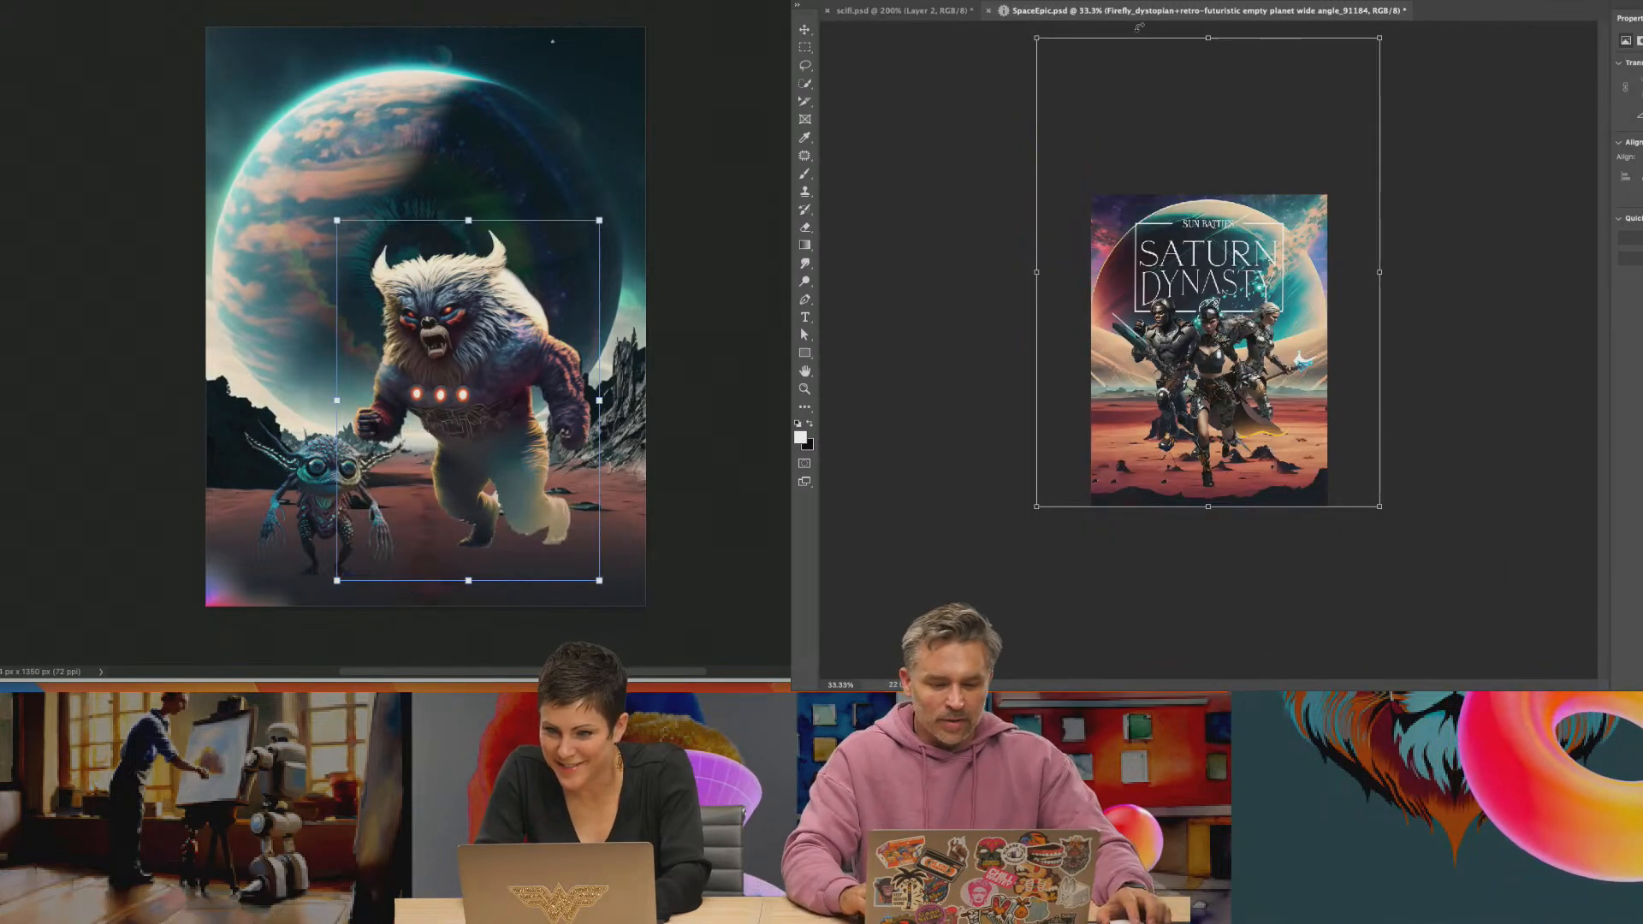
left_click_drag(1207, 37, 1207, 0)
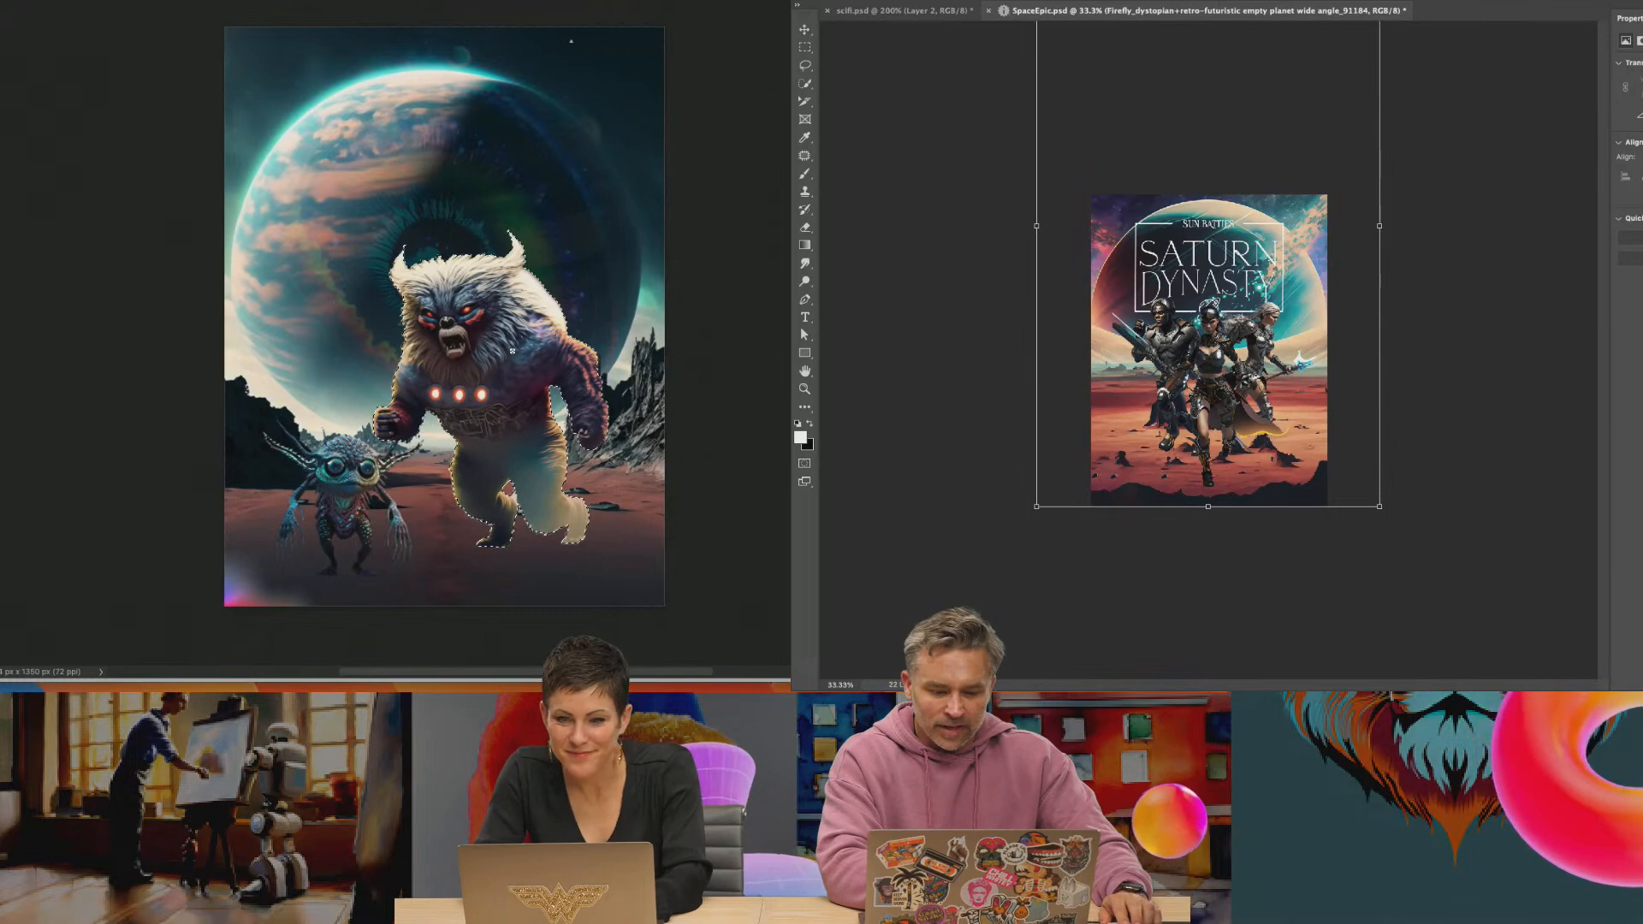
key("Return")
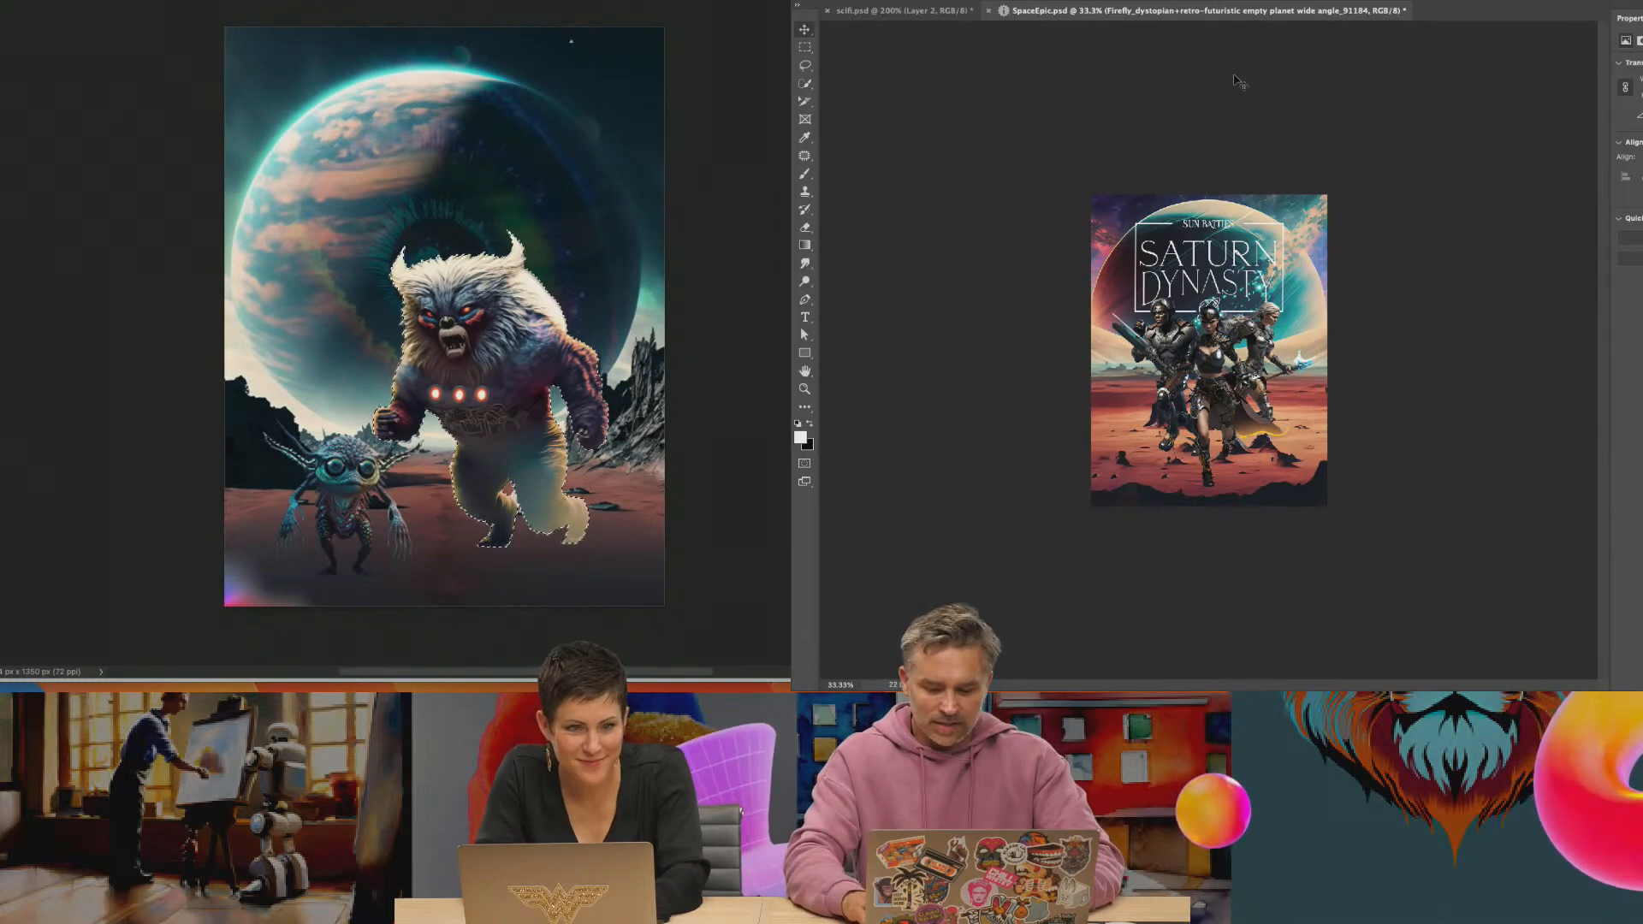
key("ctrl+plus")
key("ctrl+plus")
scroll(443, 326, "up", 2)
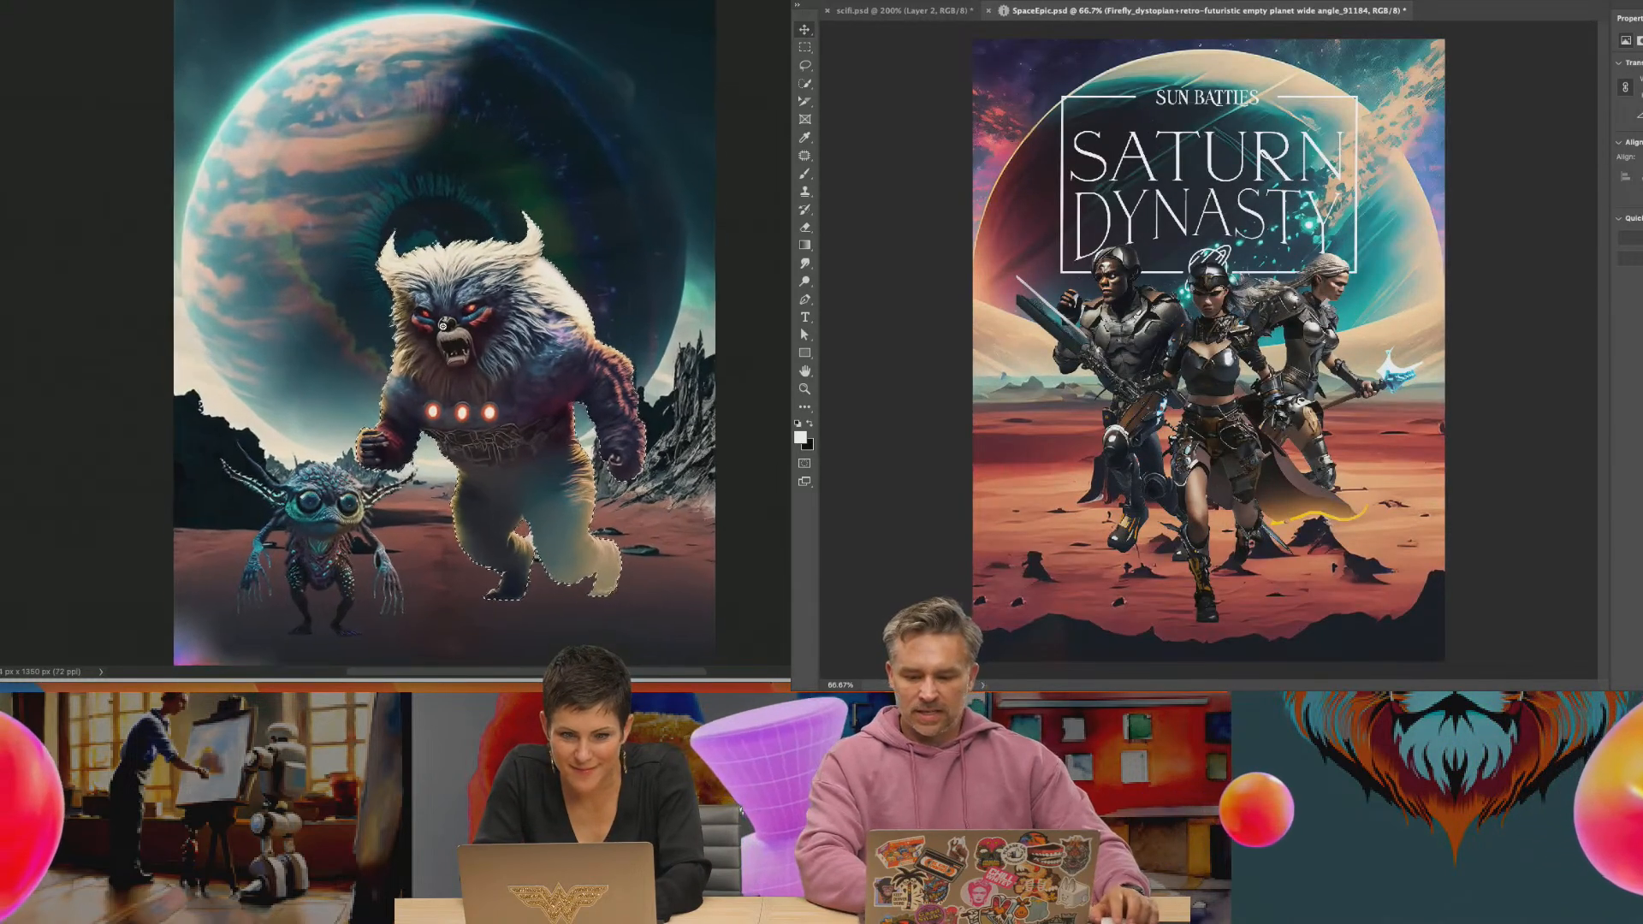
scroll(443, 326, "up", 5)
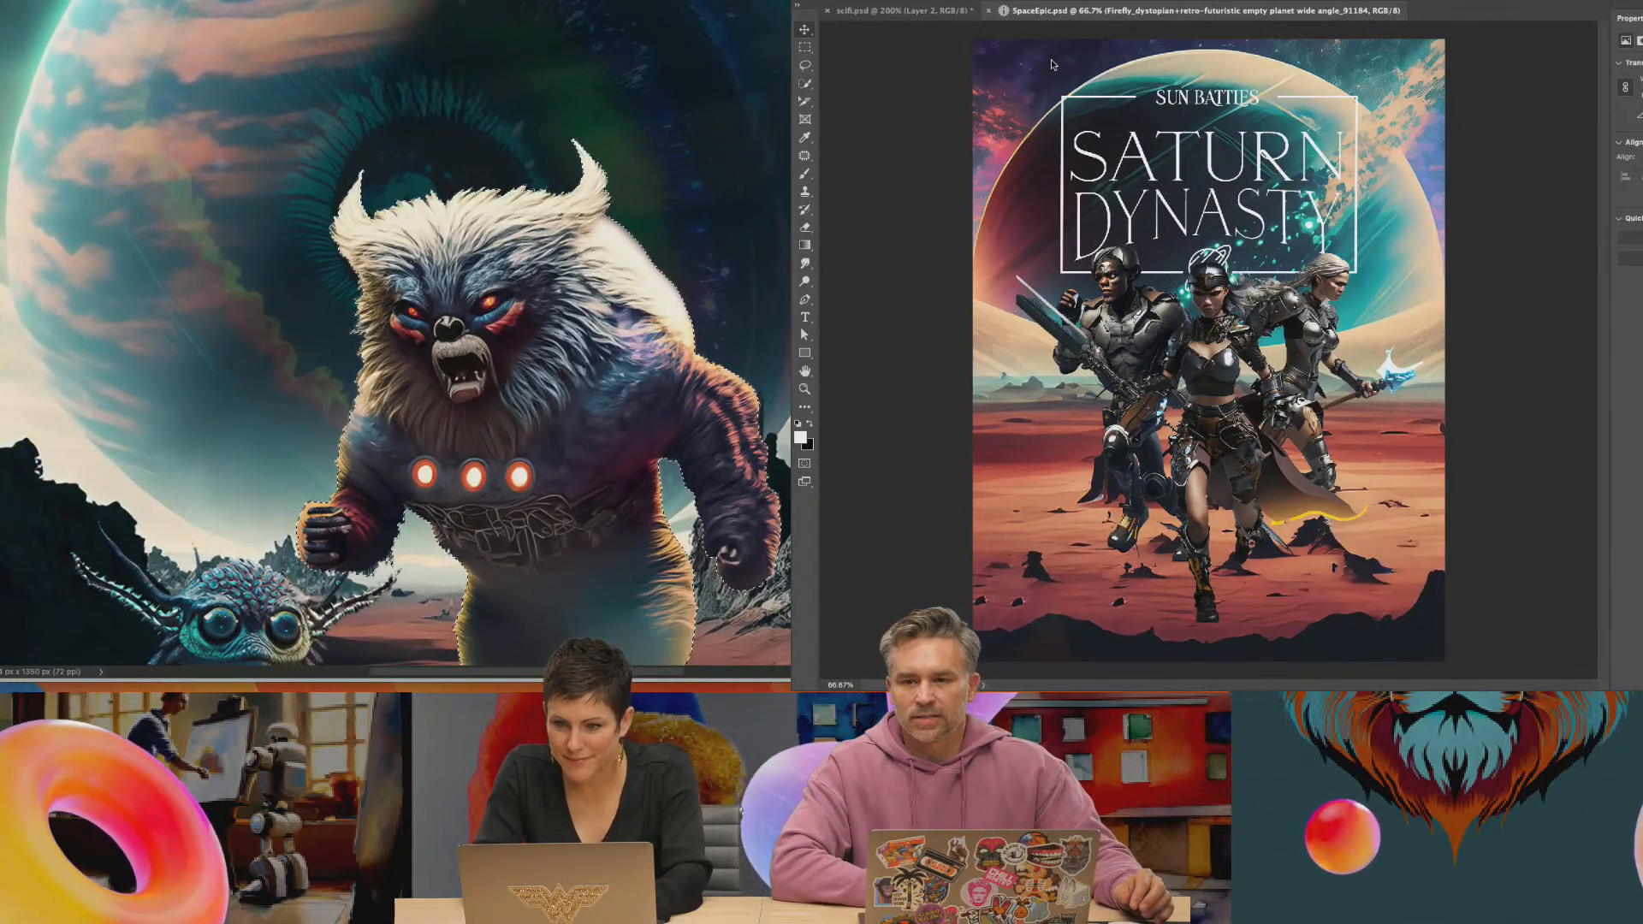
key("super+t")
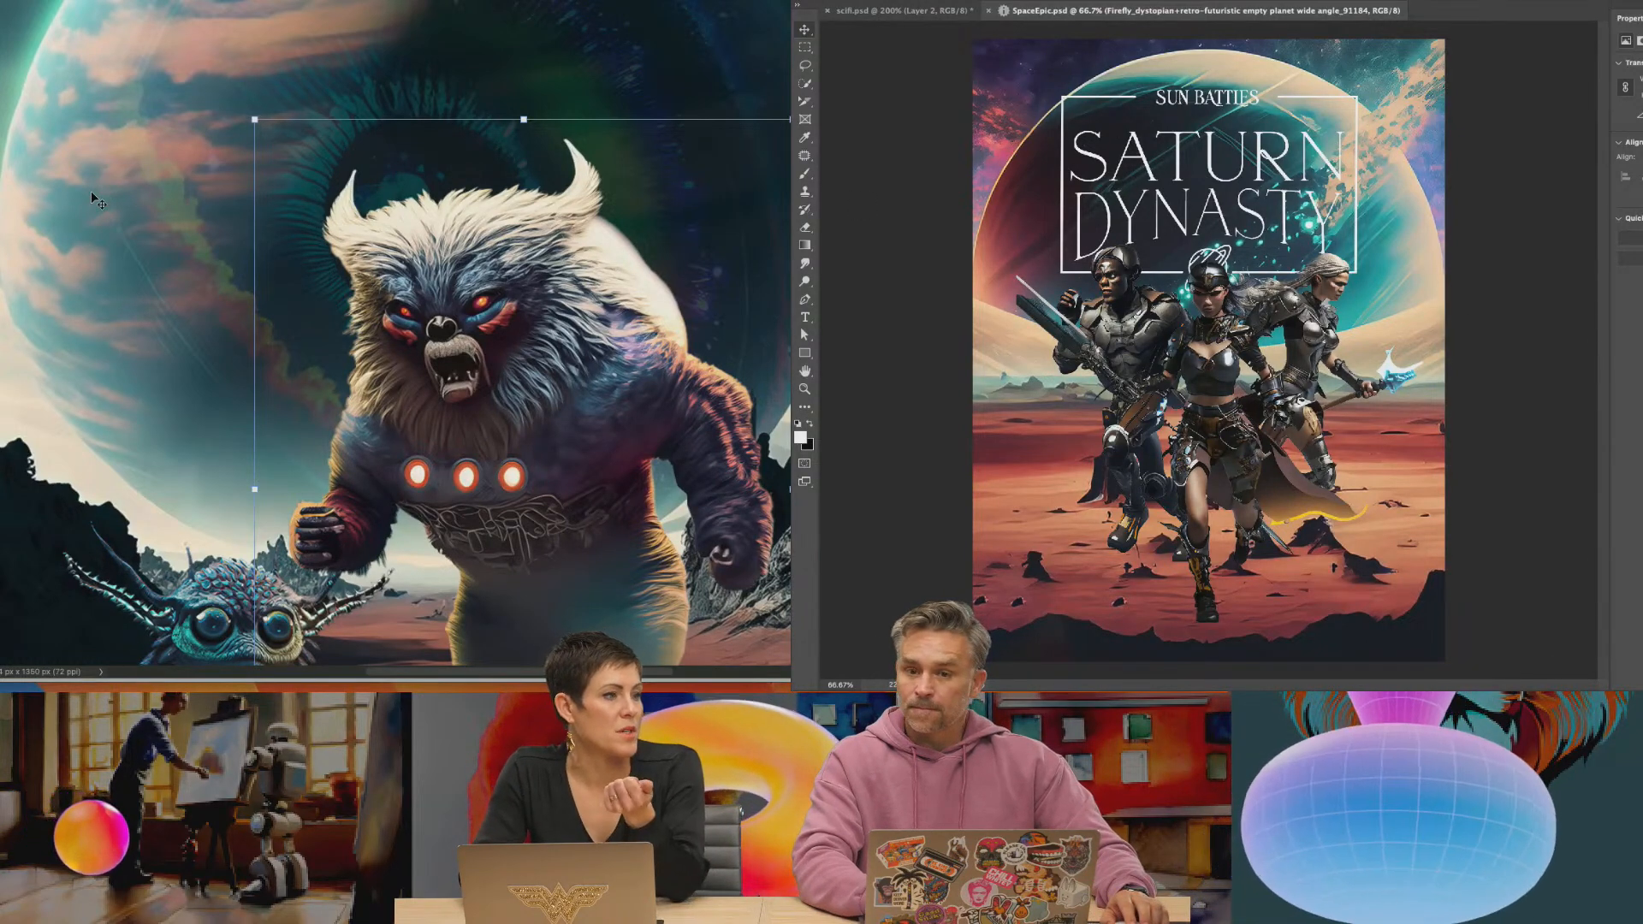
left_click(892, 1)
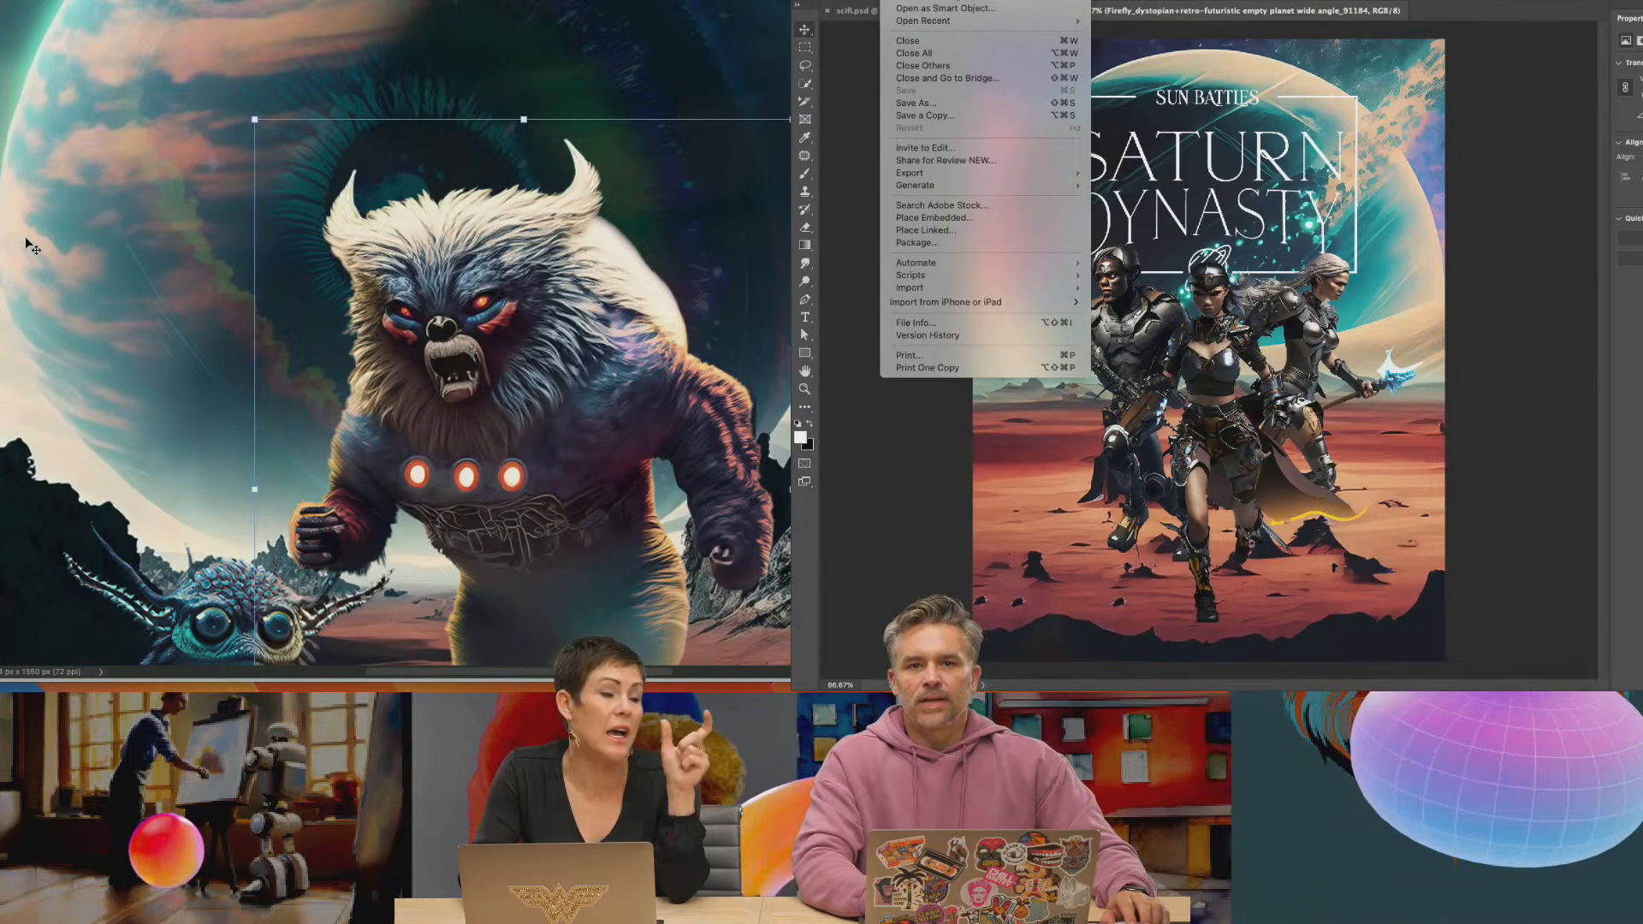
key("Escape")
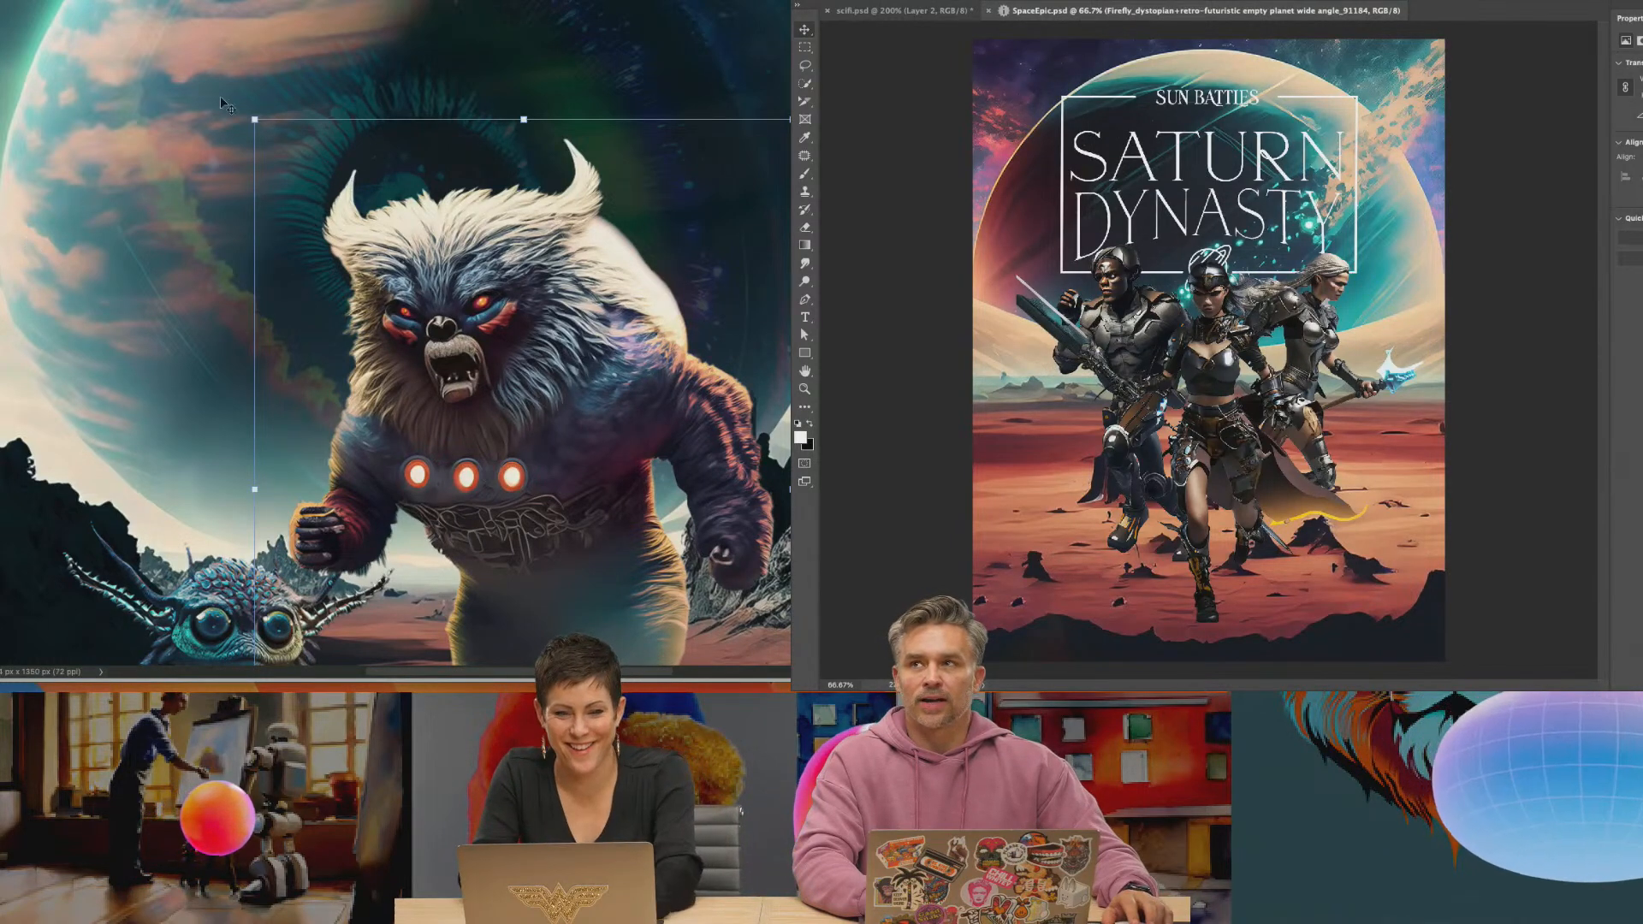
Export the Saturn Dynasty poster as SpaceEpic.jpg to the Desktop
key("super+Tab")
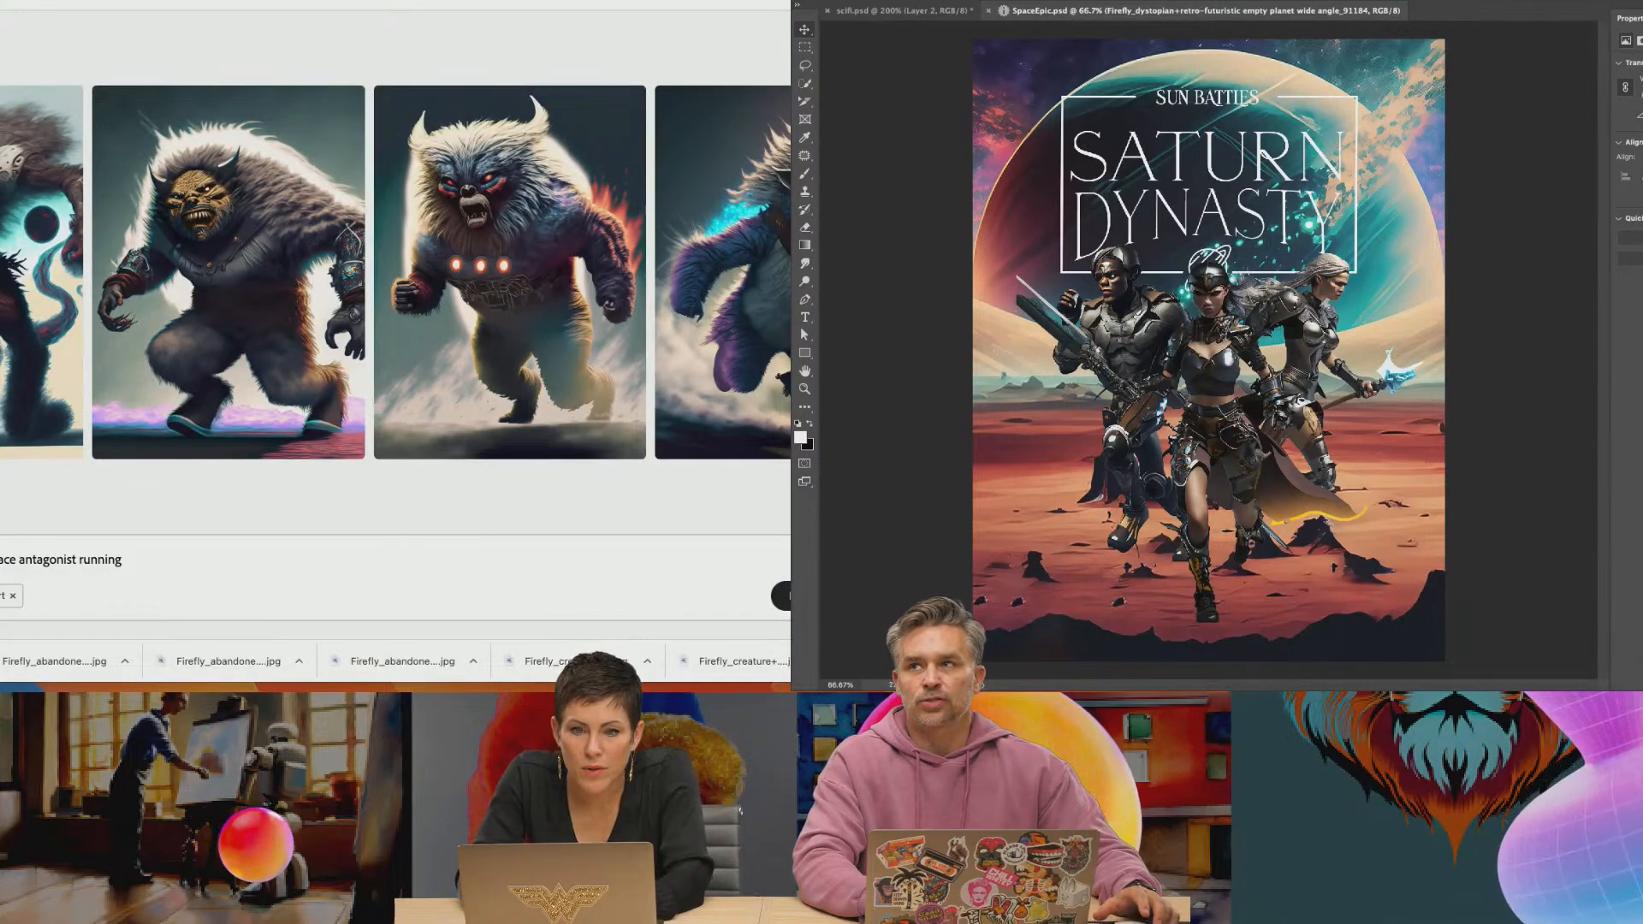
left_click(894, 0)
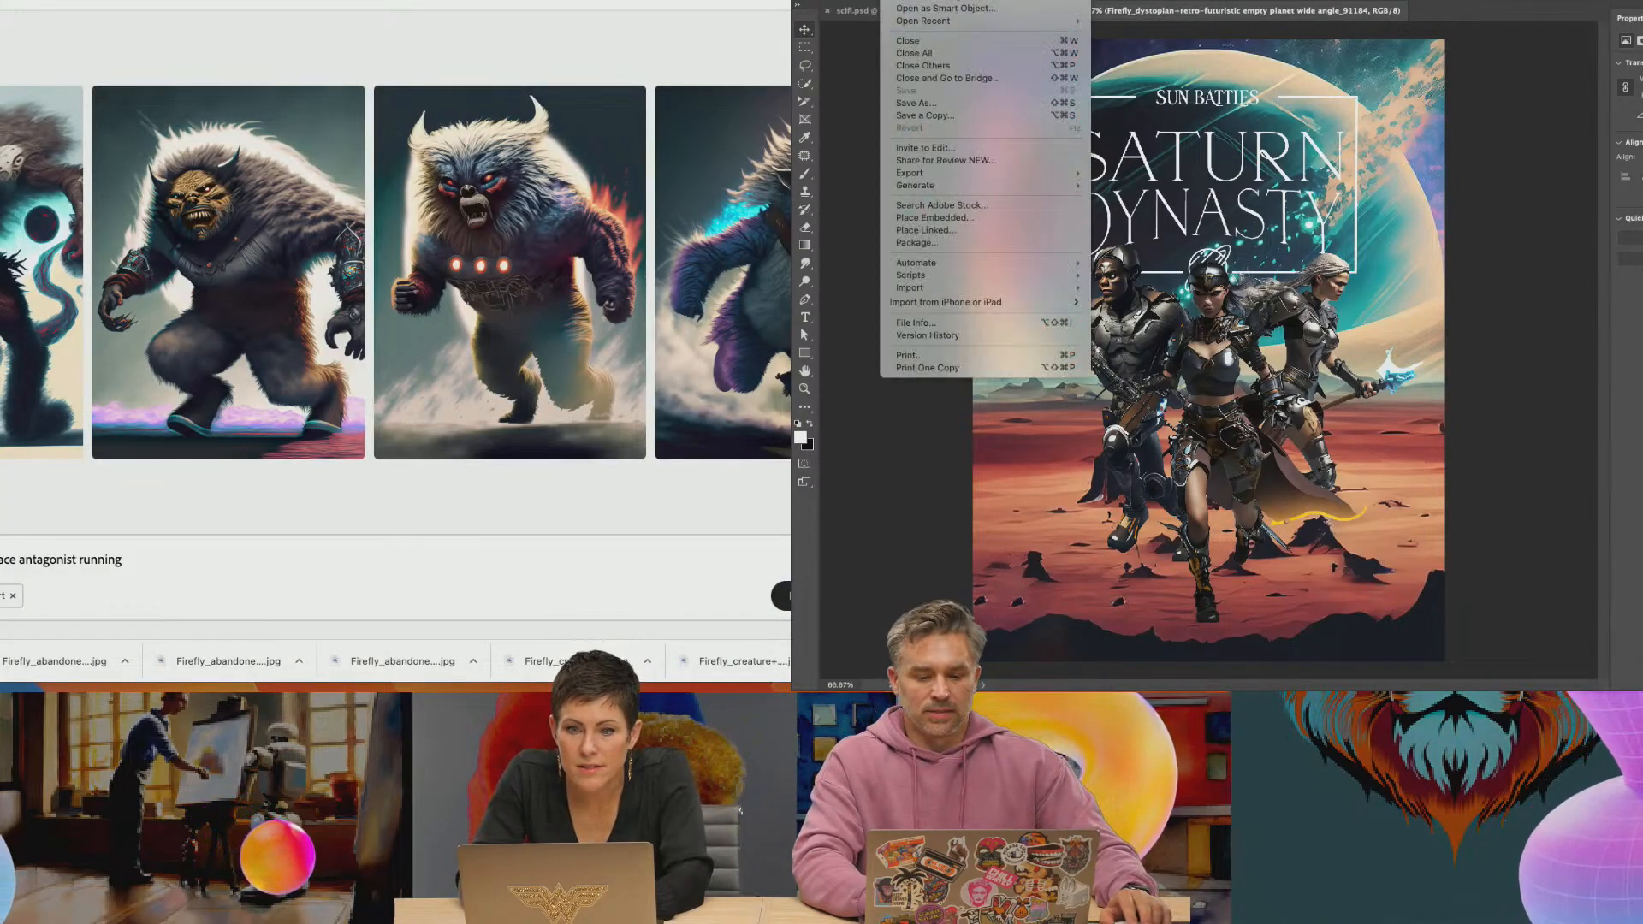
mouse_move(919, 176)
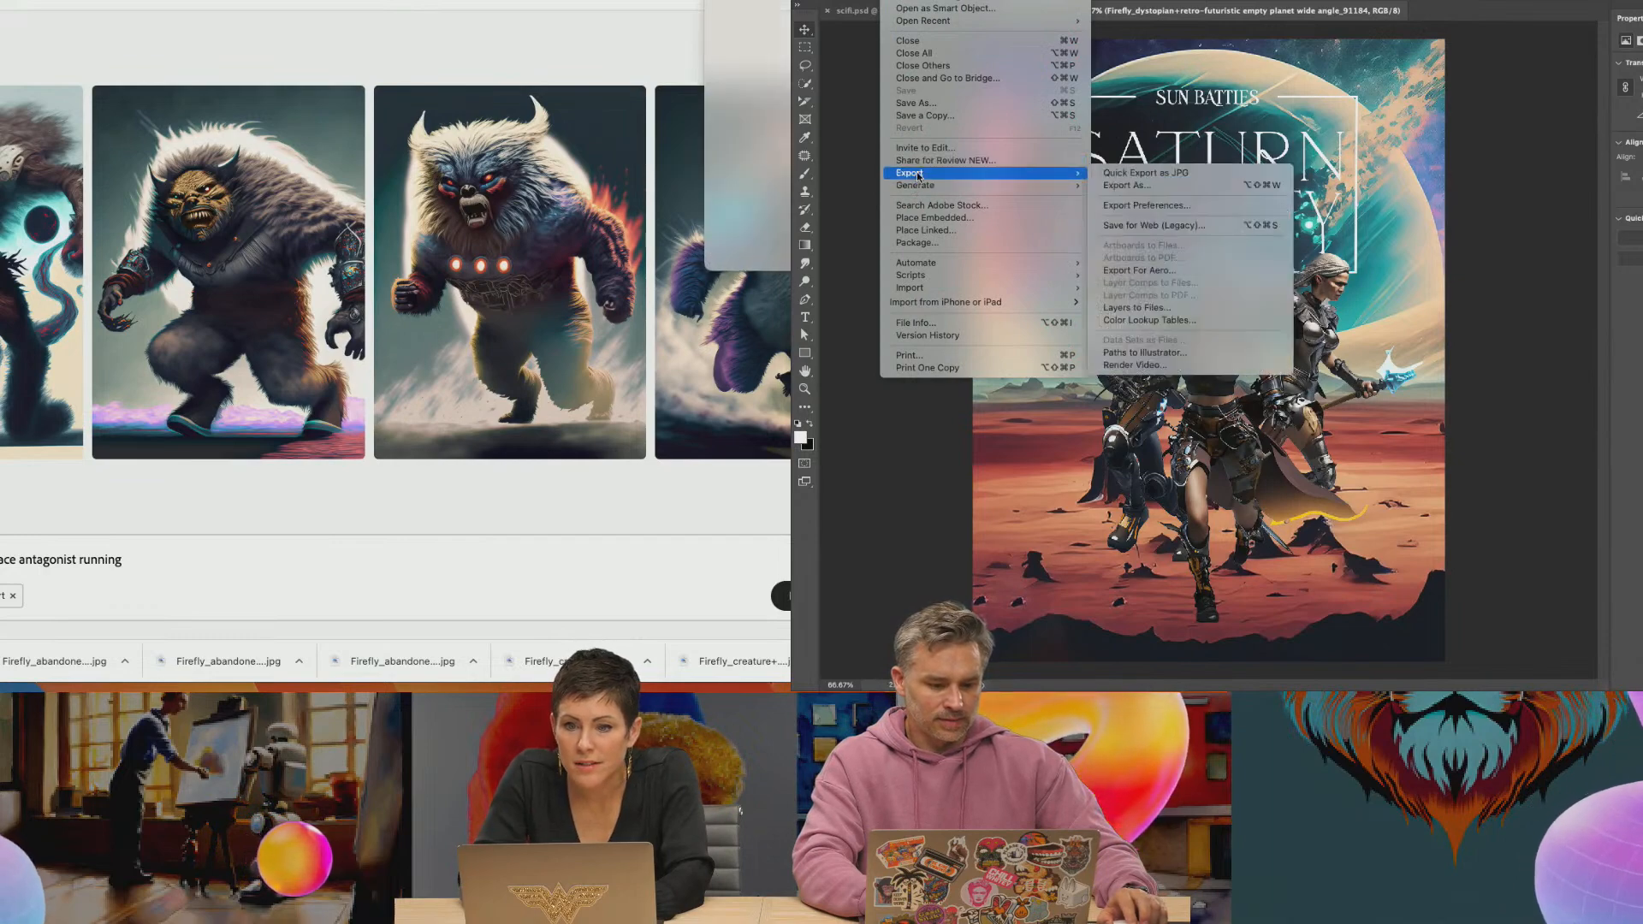
left_click(1129, 186)
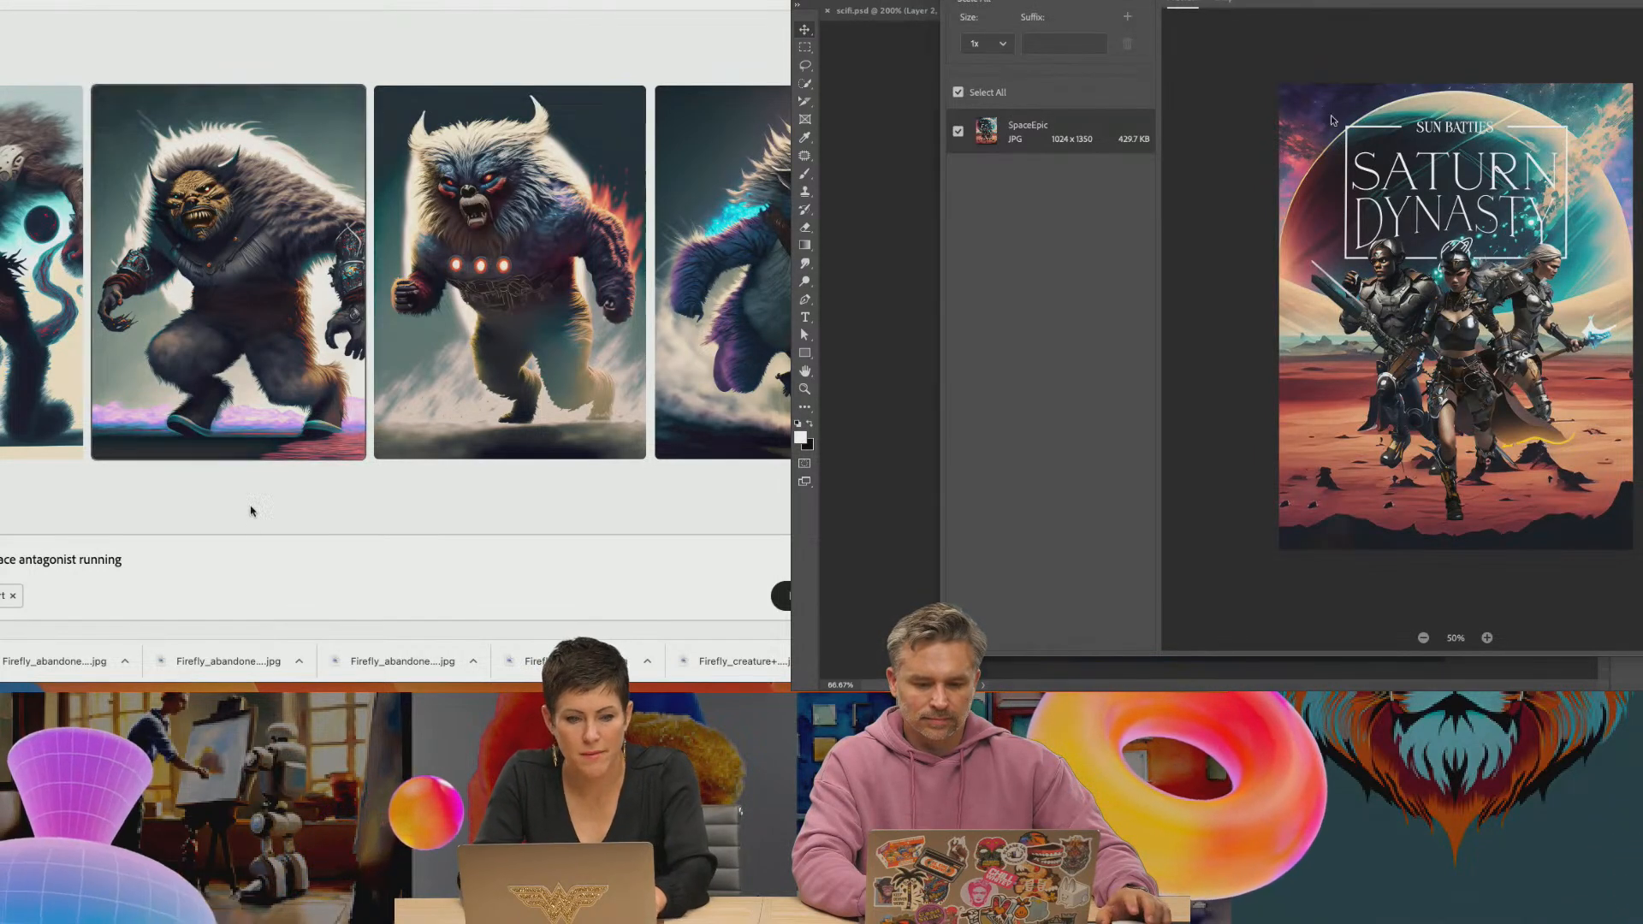
left_click(1059, 114)
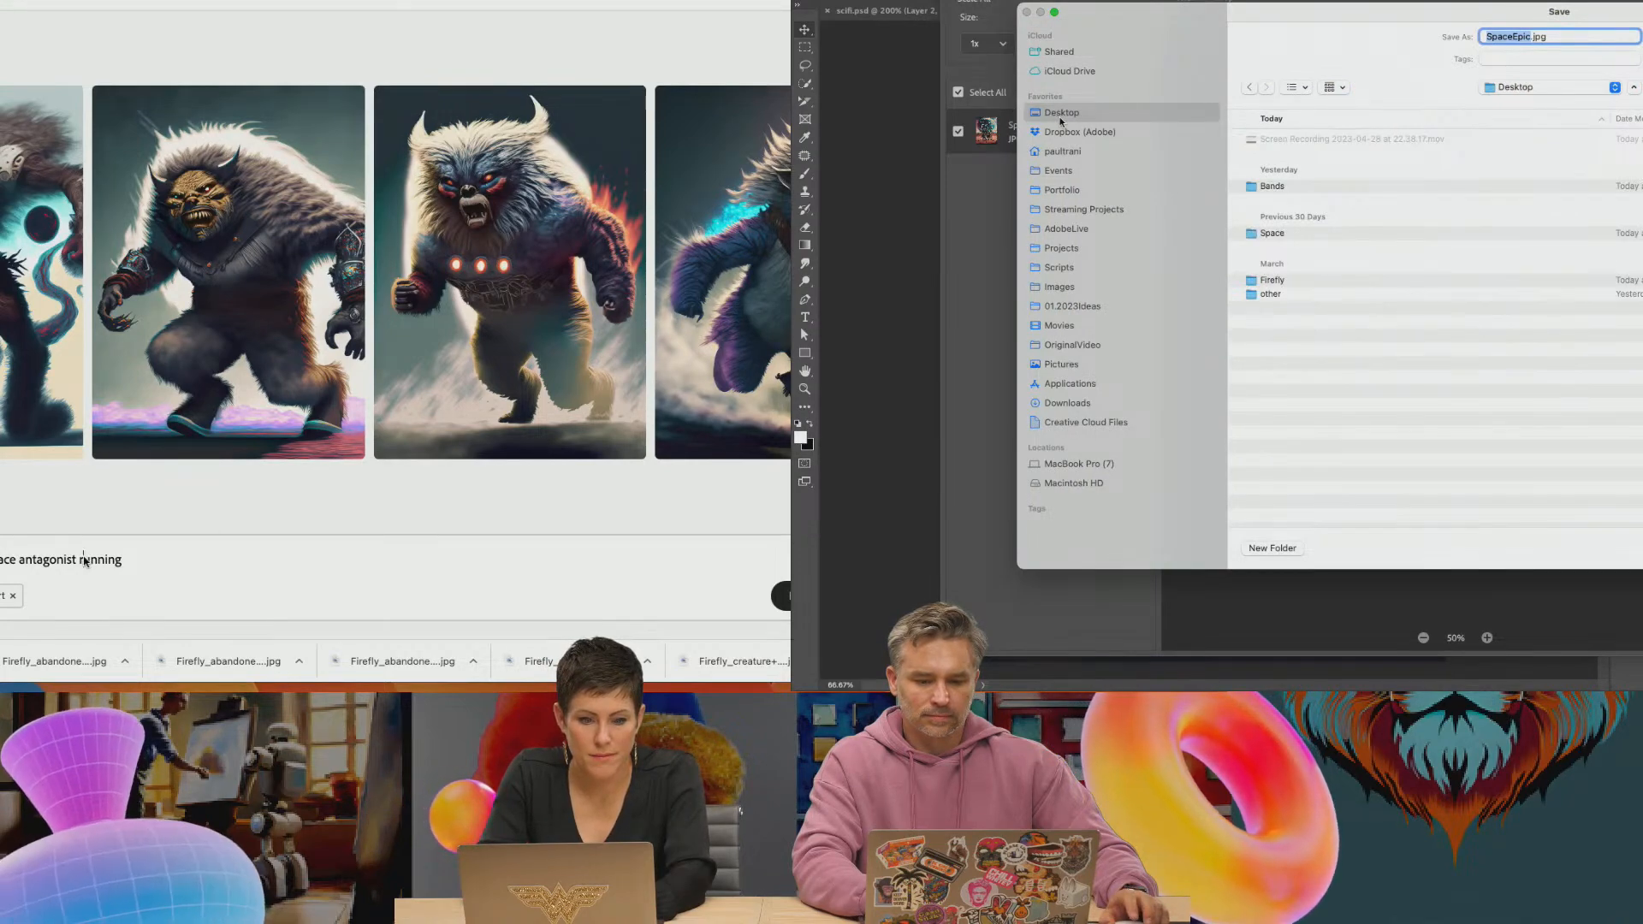
key("Return")
Replace "running" with "sitting" in the antagonist prompt and generate new images, and bring the browser forward in place of the exported poster
double_click(96, 560)
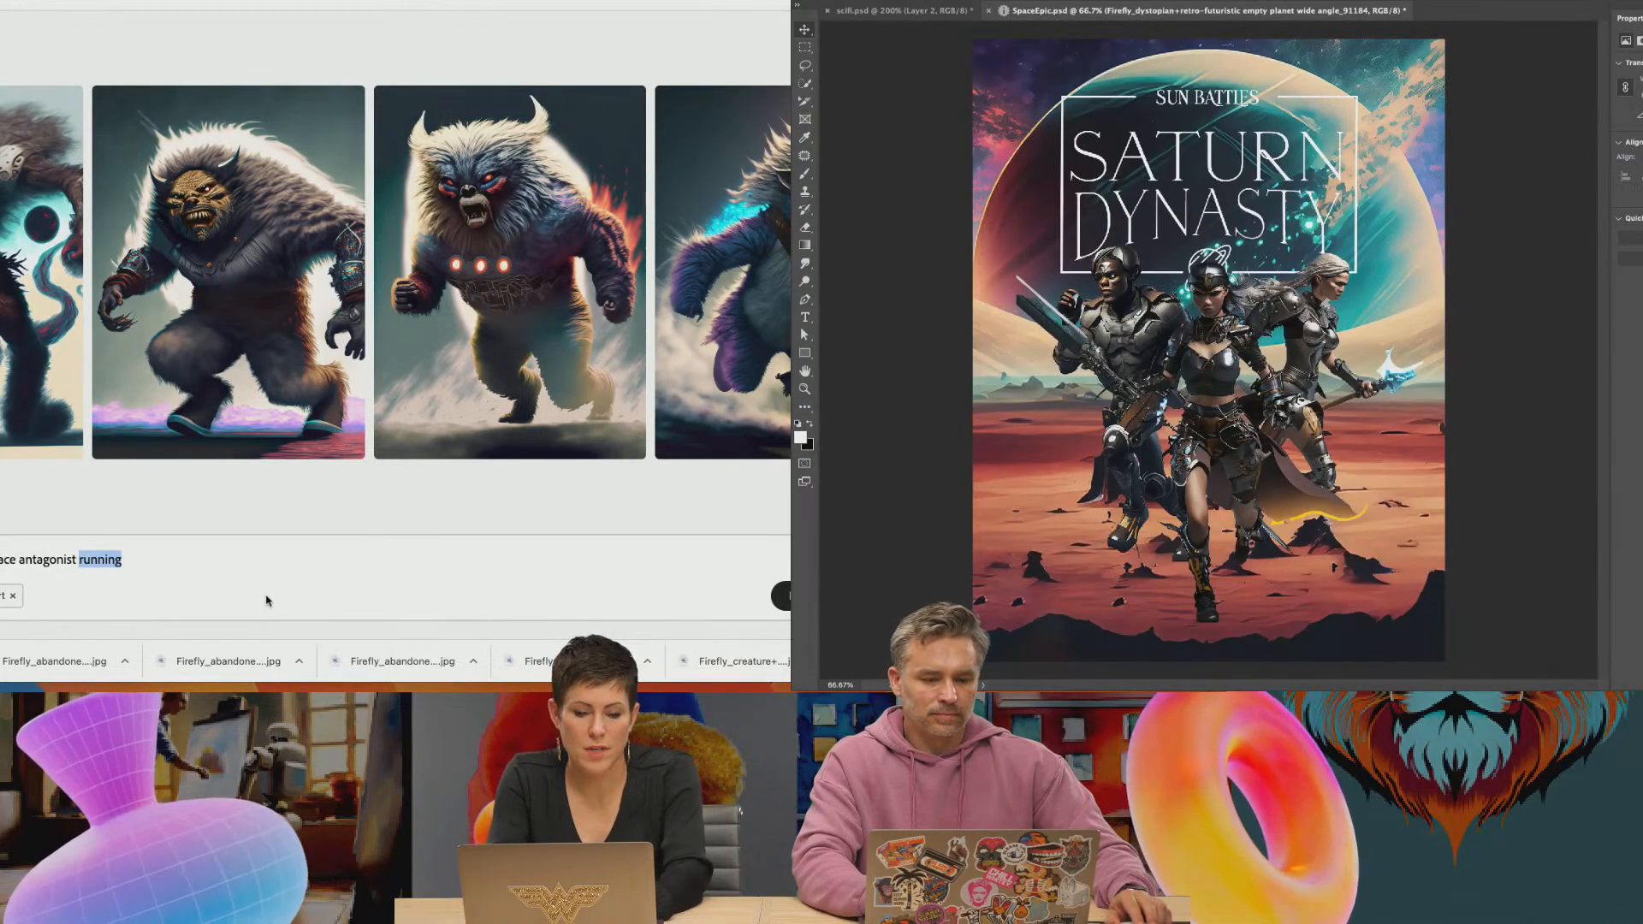
key("super+m")
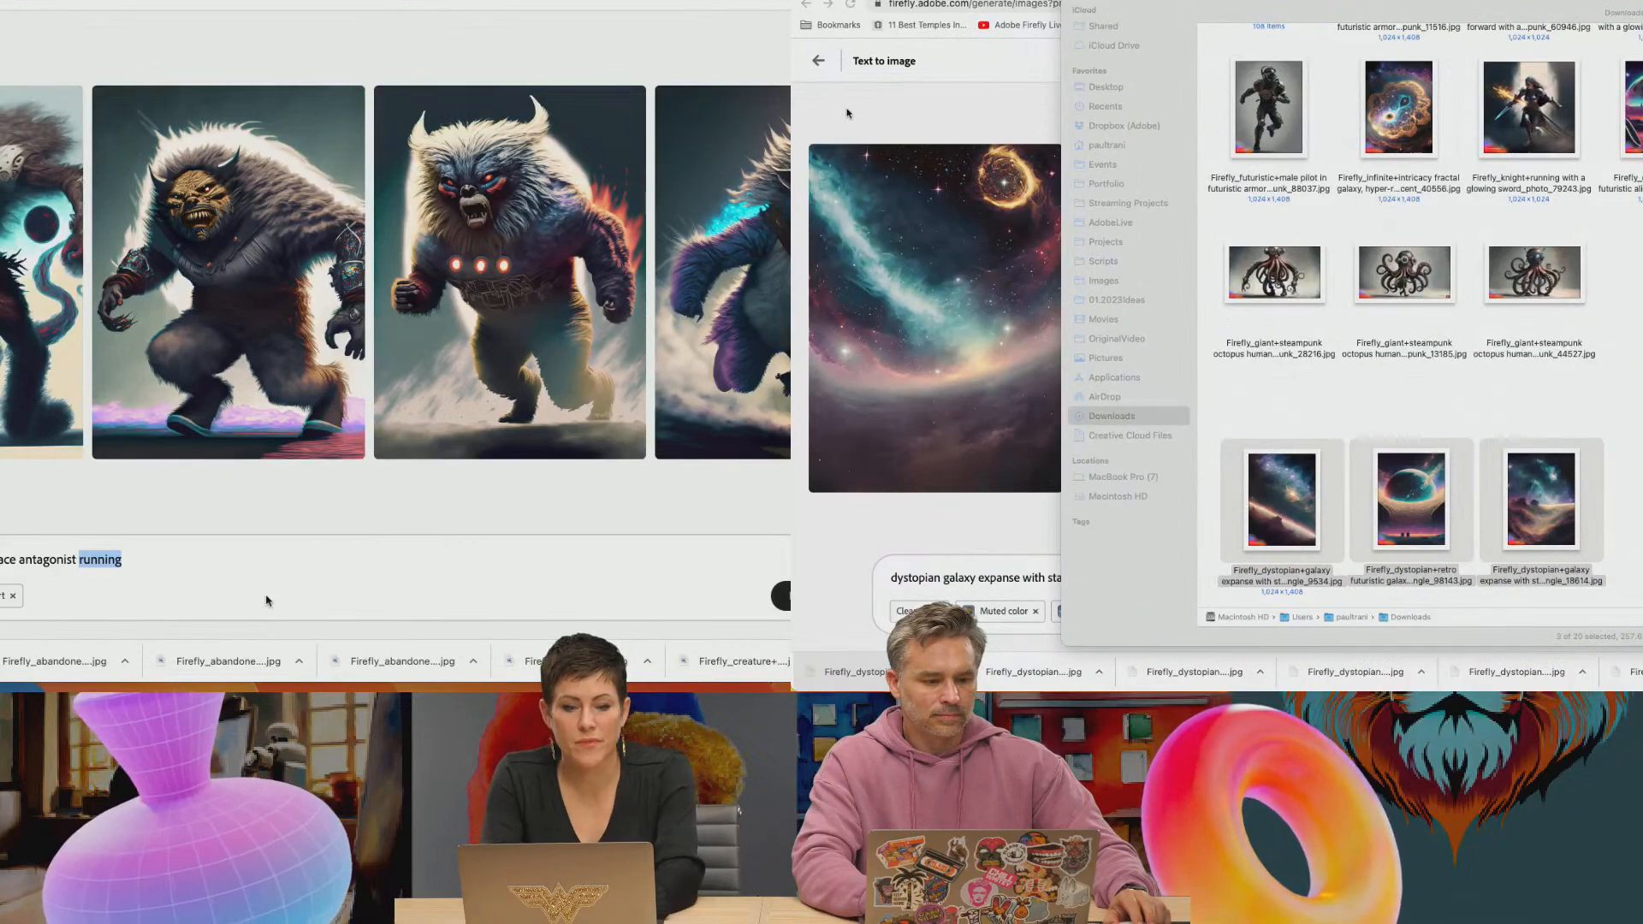
left_click(846, 53)
type("sitting")
key("Return")
Load SpaceEpic.jpg into the Content Authenticity Verify site and inspect its list of content ingredients
key("super+t")
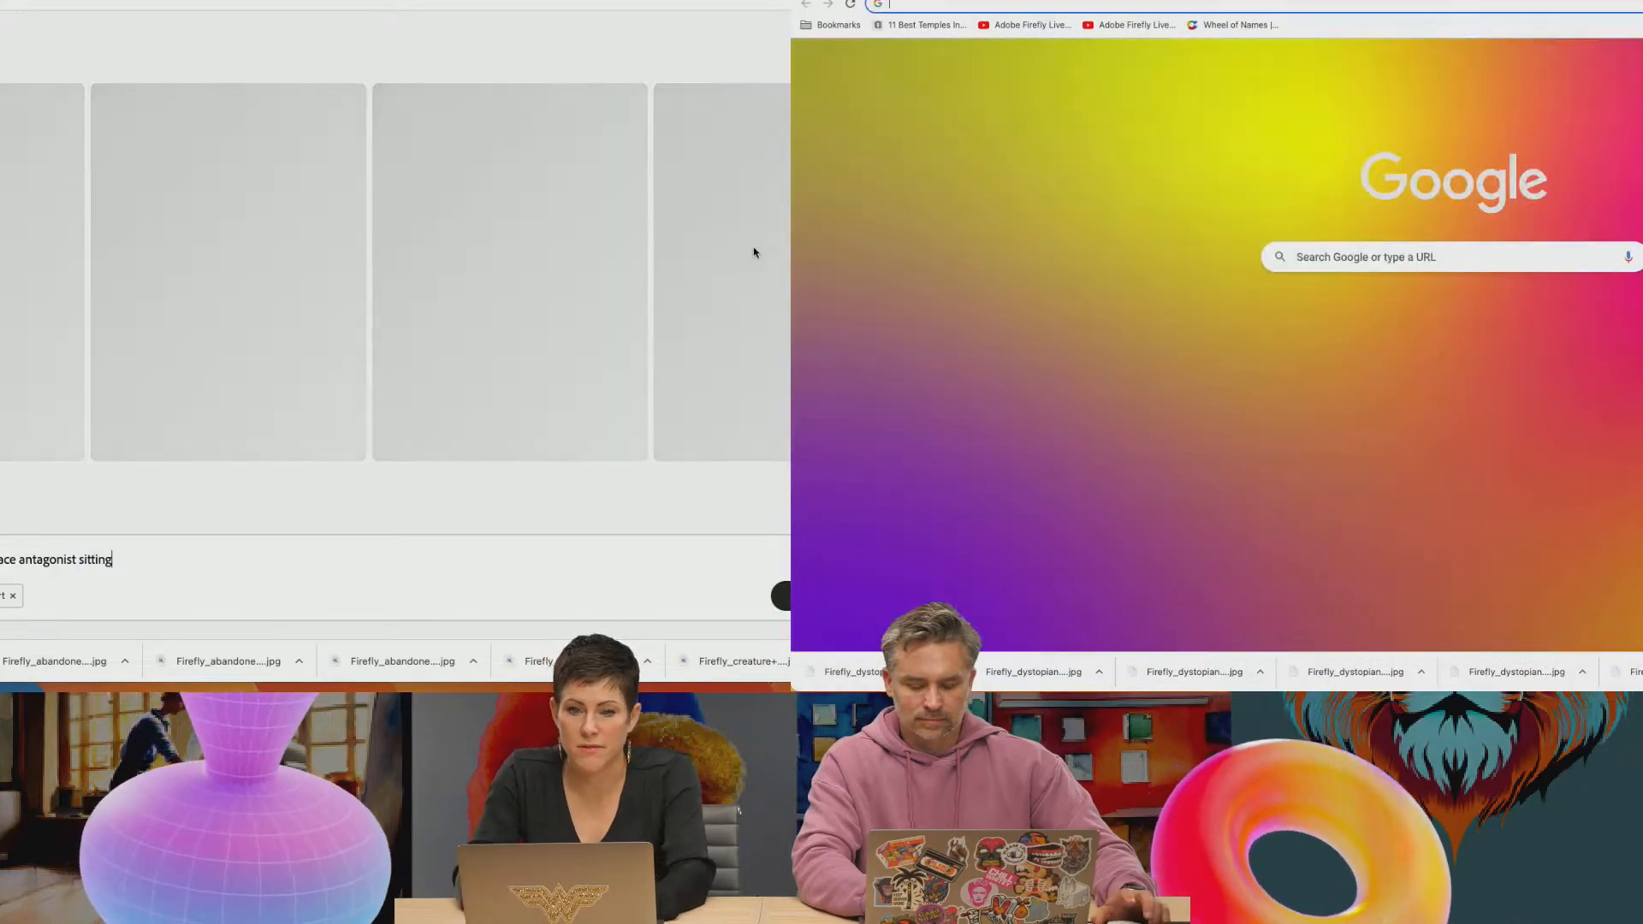
type("content")
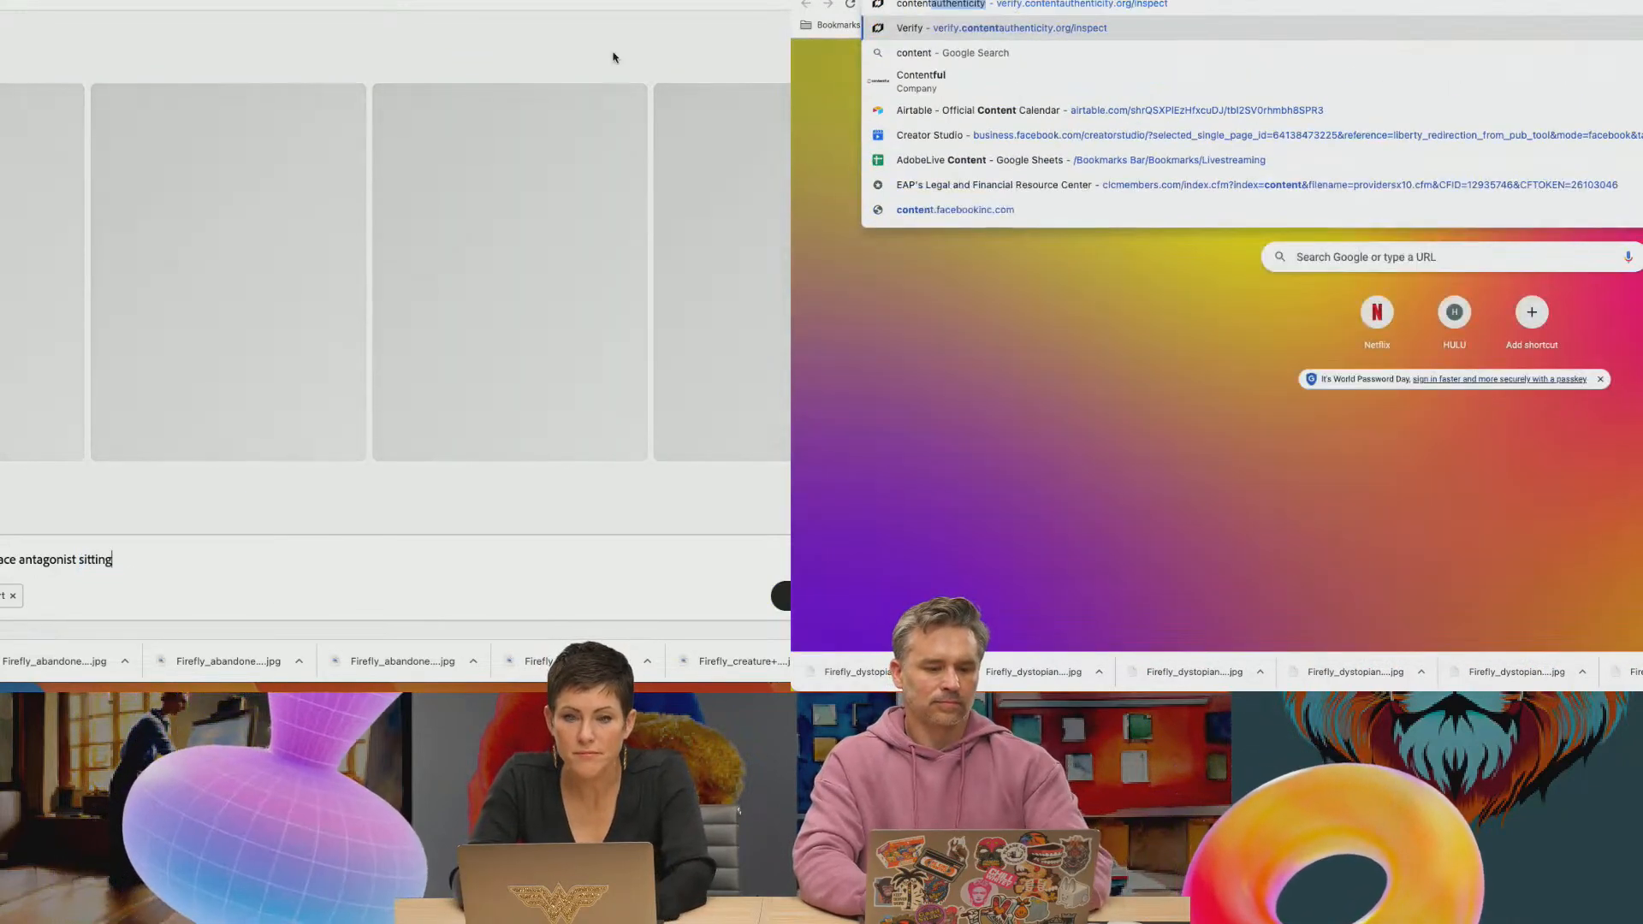
key("Return")
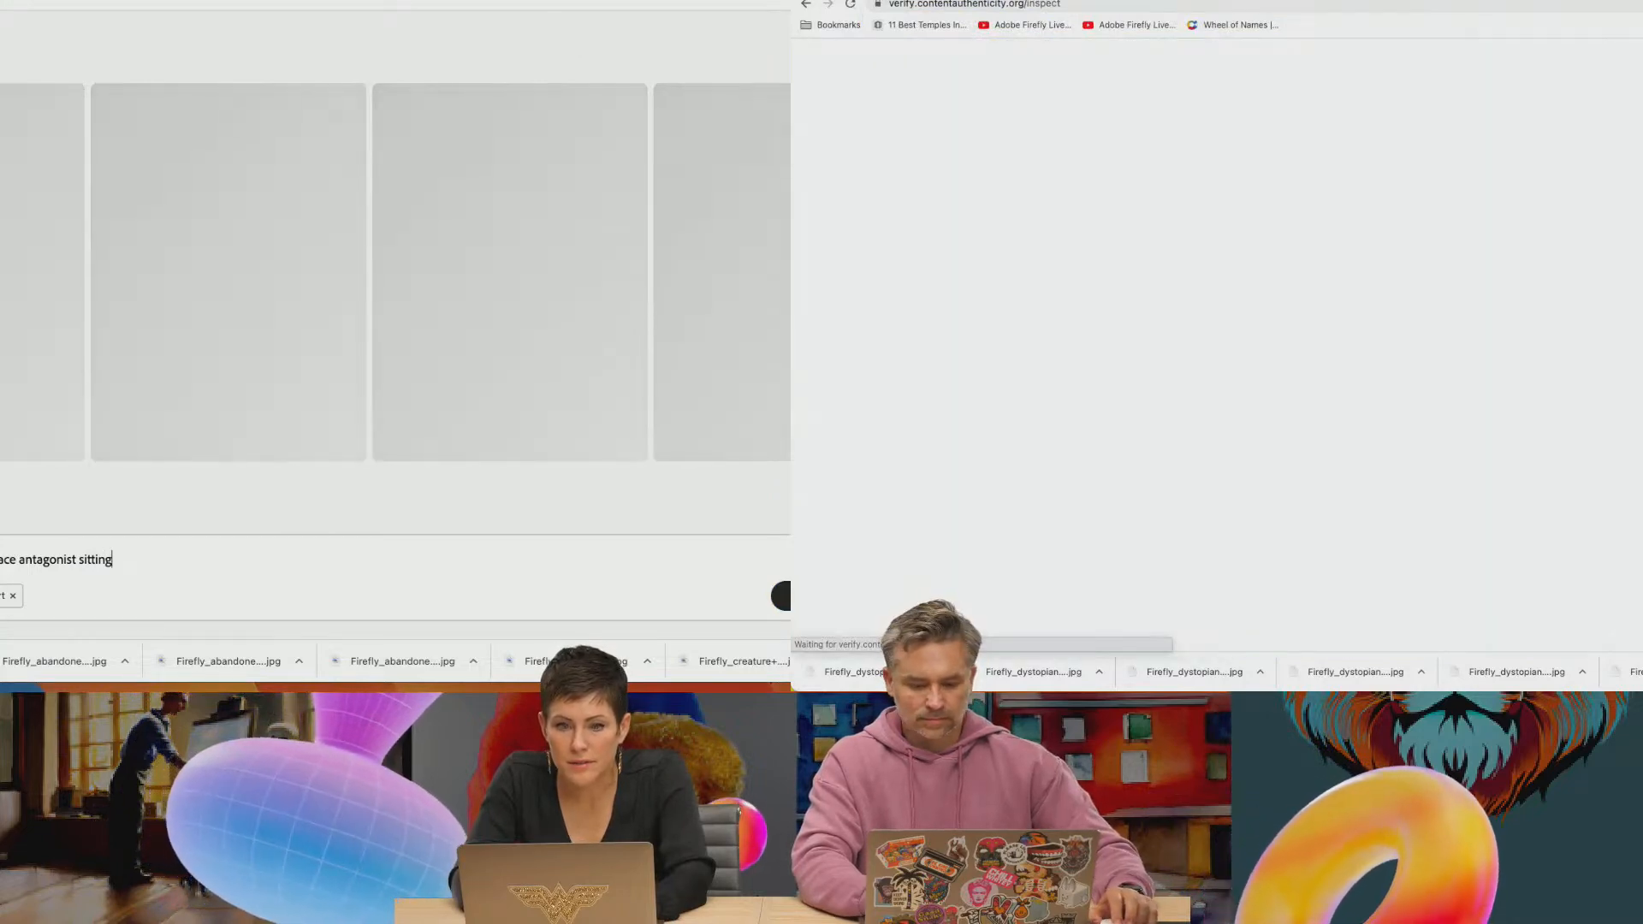
key("super+Tab")
key("super+Tab")
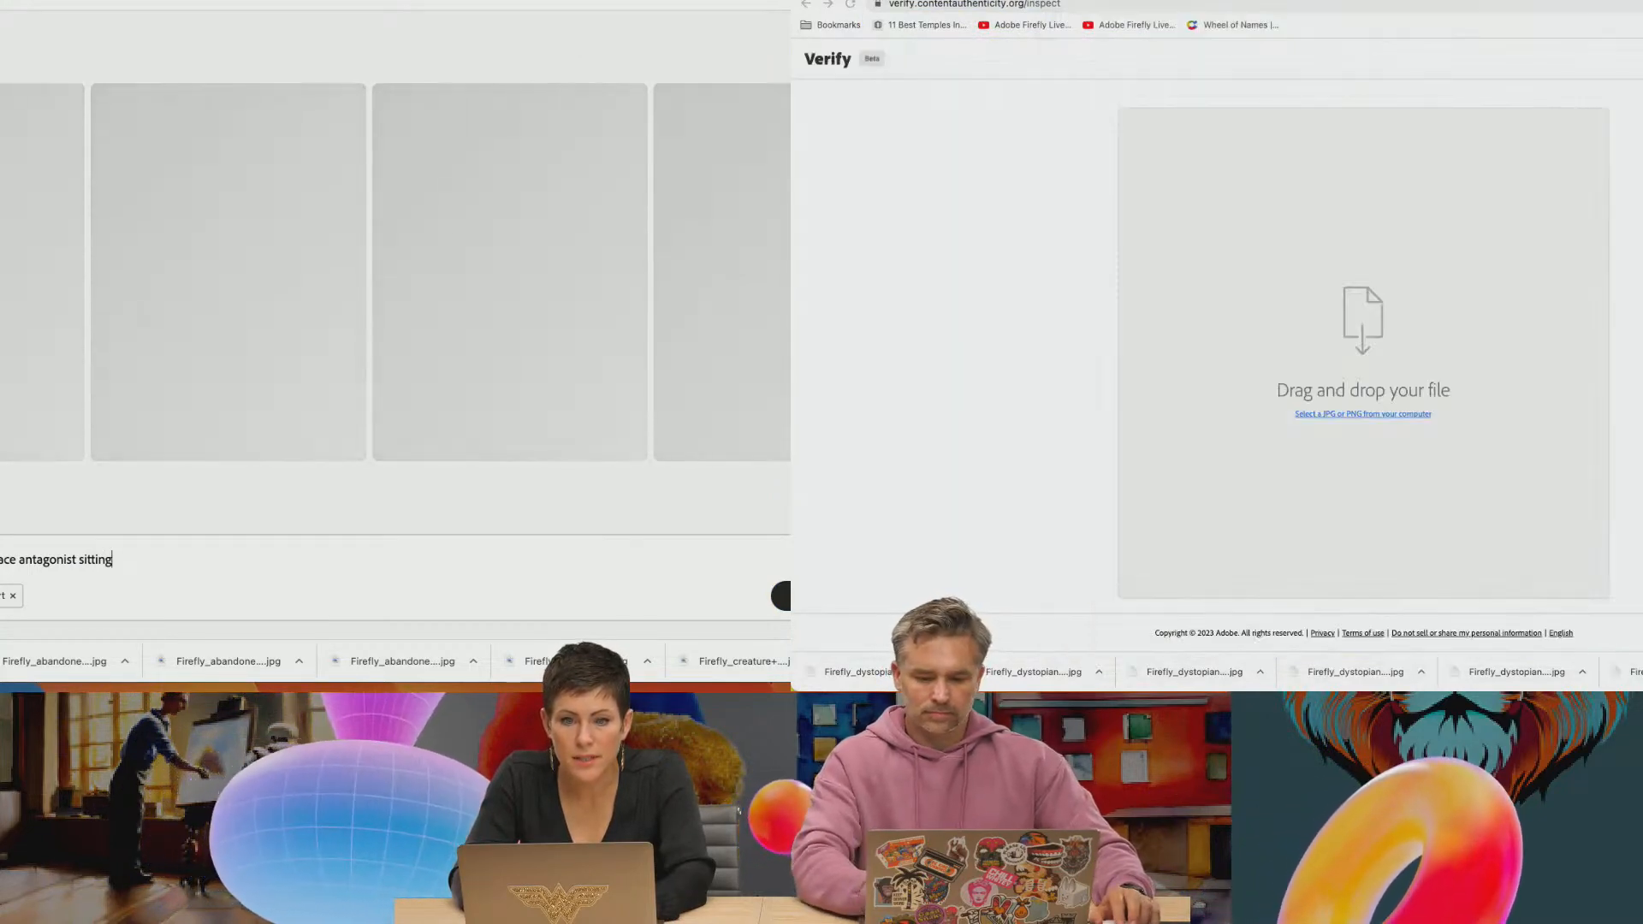
left_click_drag(1625, 384, 1365, 264)
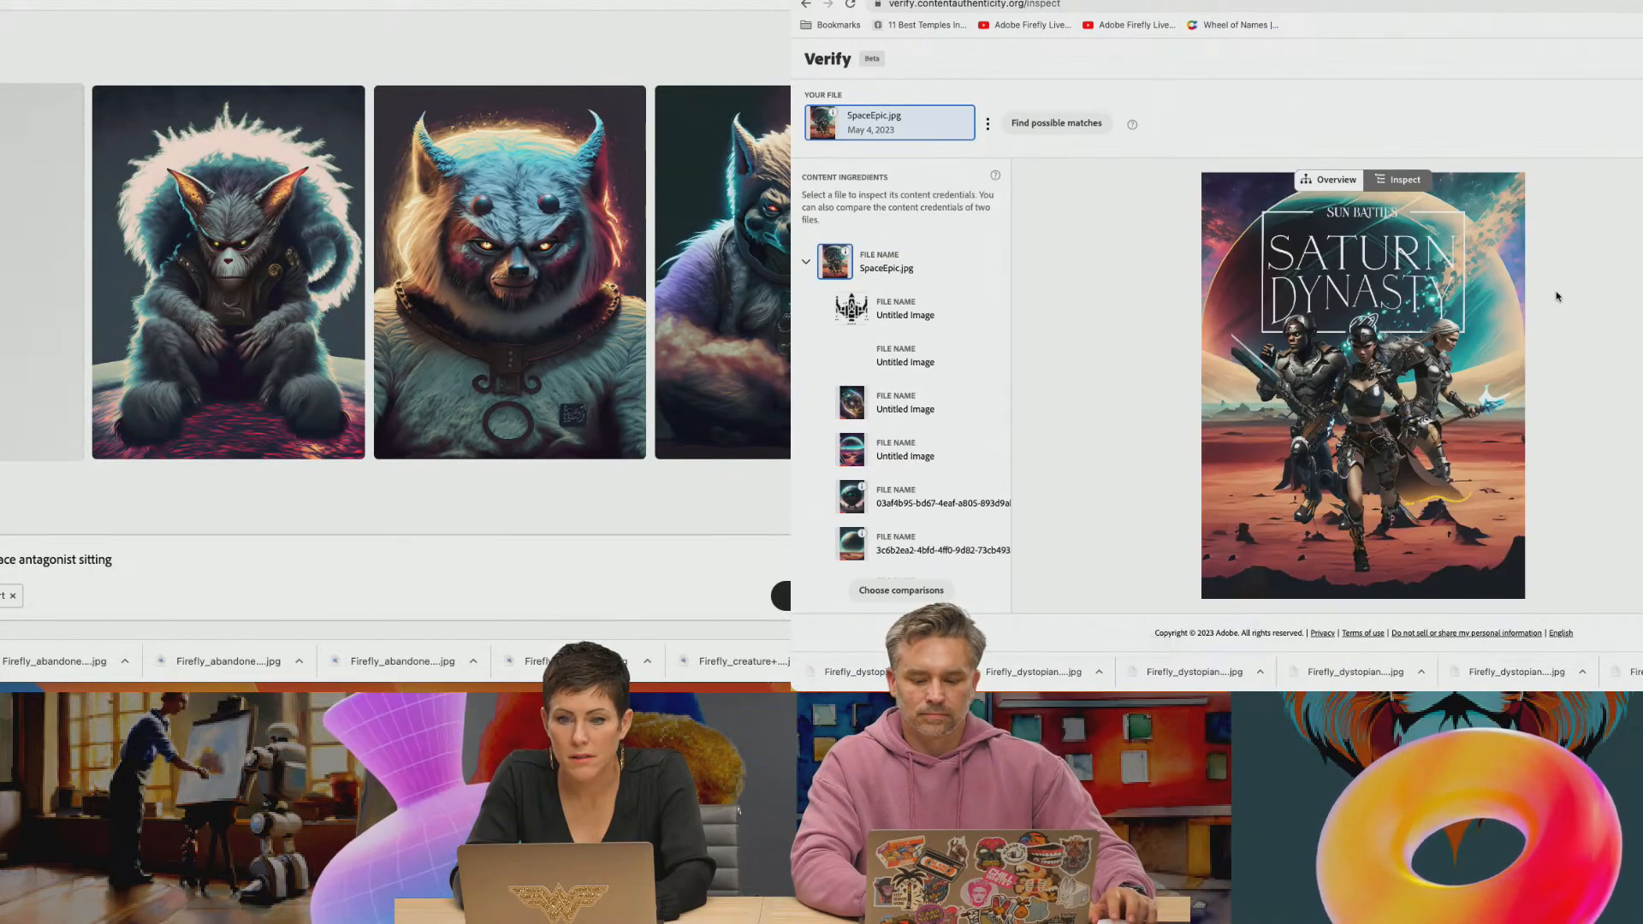
scroll(903, 385, "down", 3)
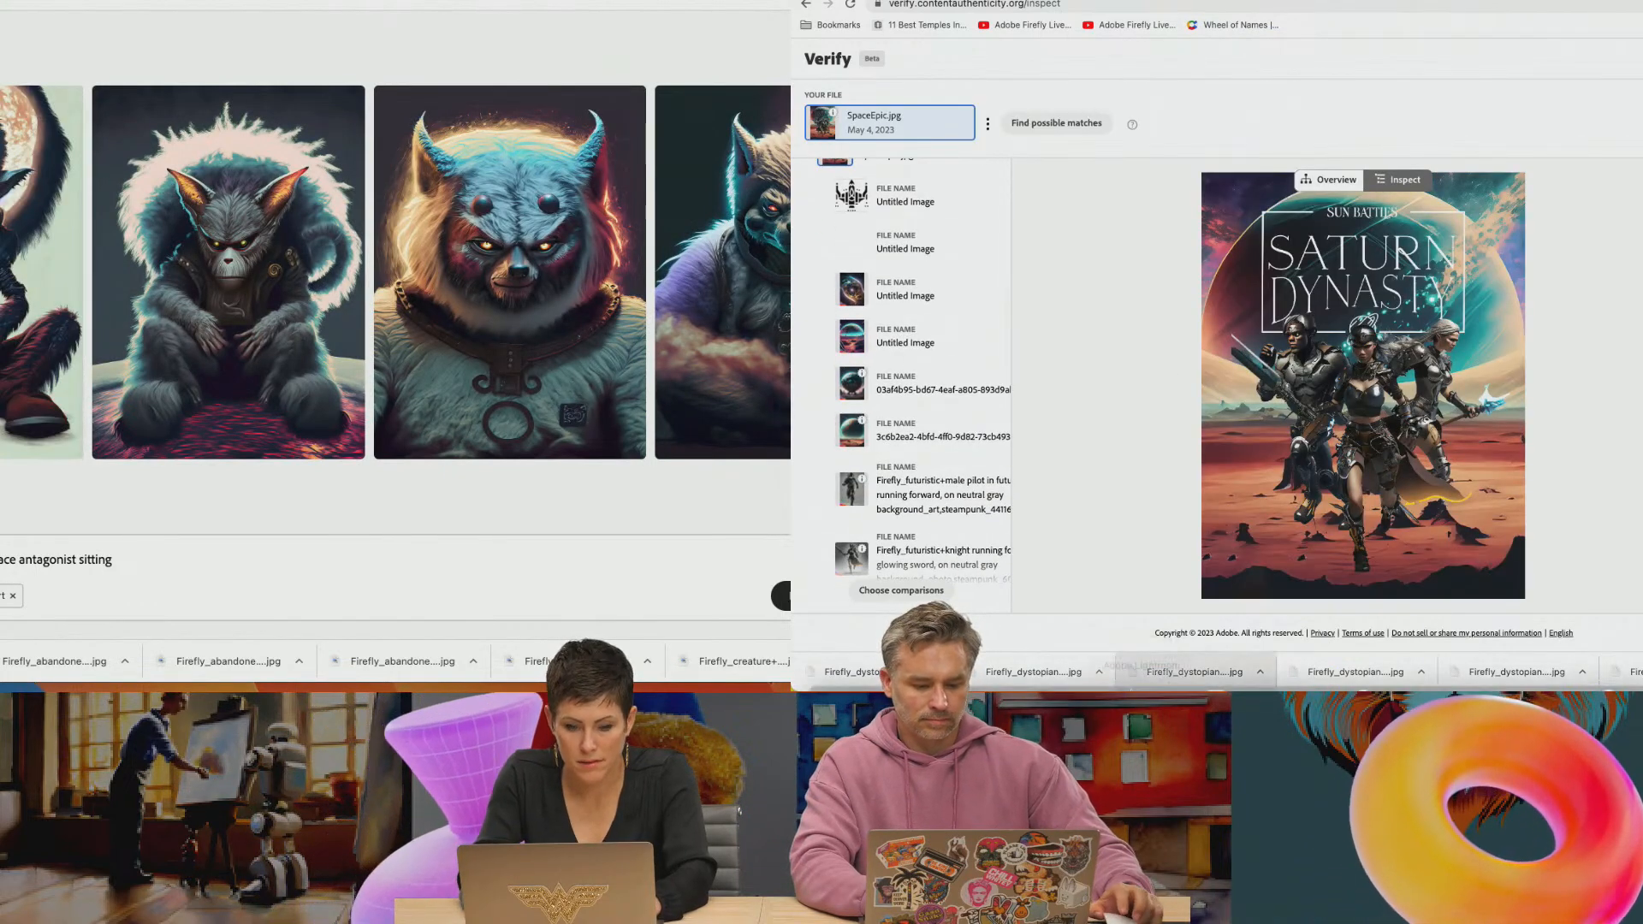
Switch to Photoshop, save the Saturn Dynasty poster, and save it again as SpaceEpic2.psd in the Space folder
mouse_move(1131, 690)
left_click(1047, 669)
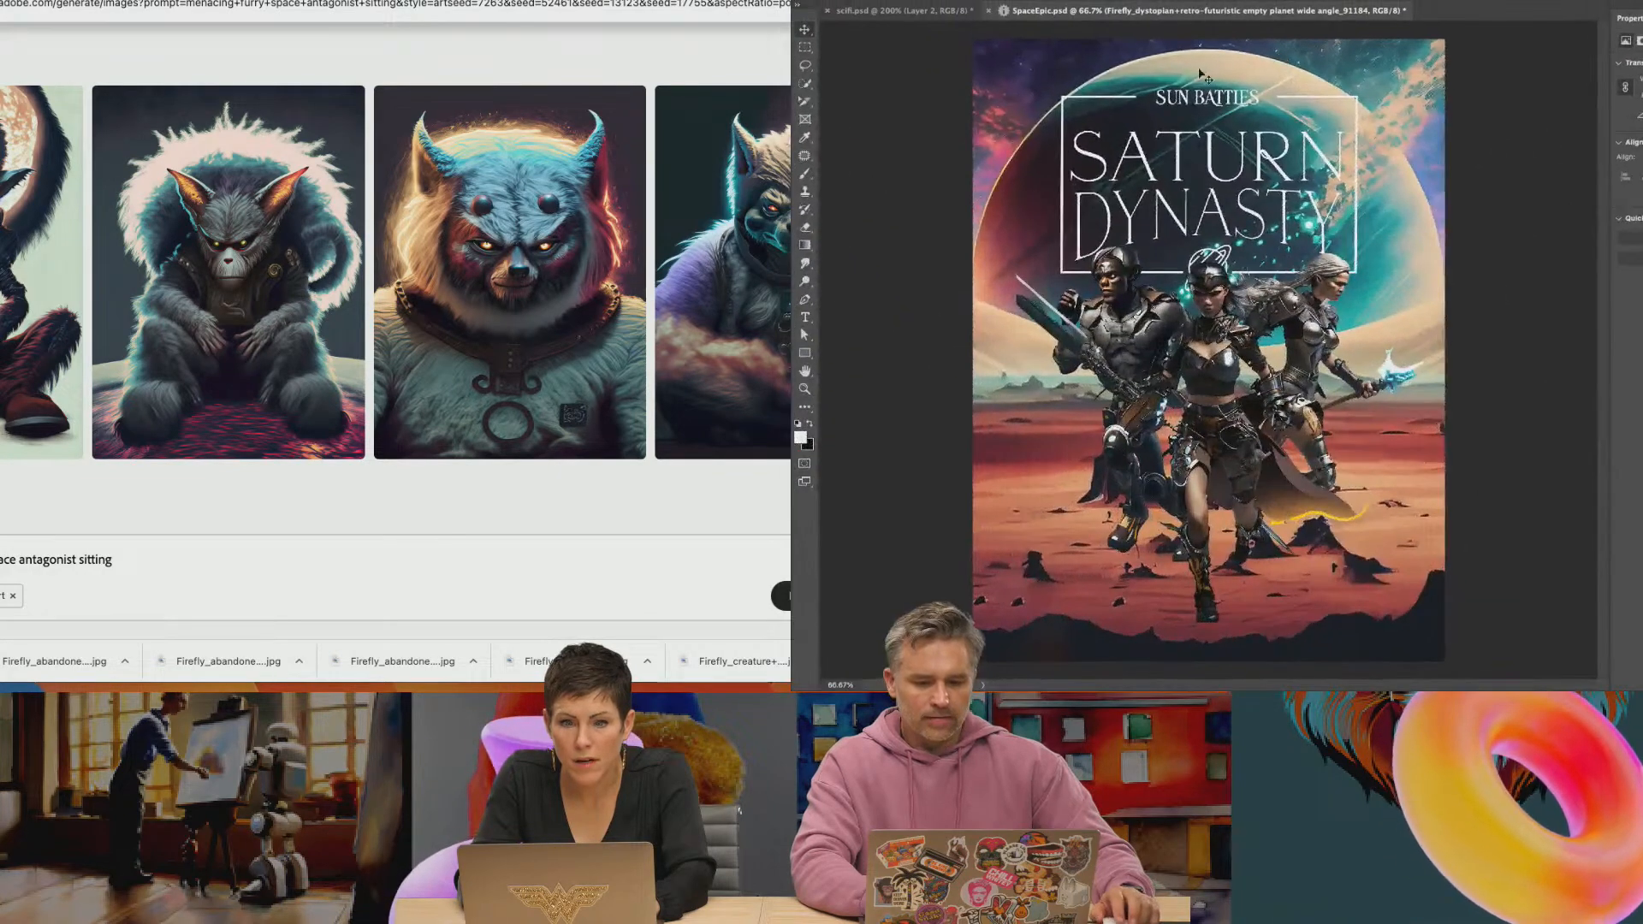
key("super+s")
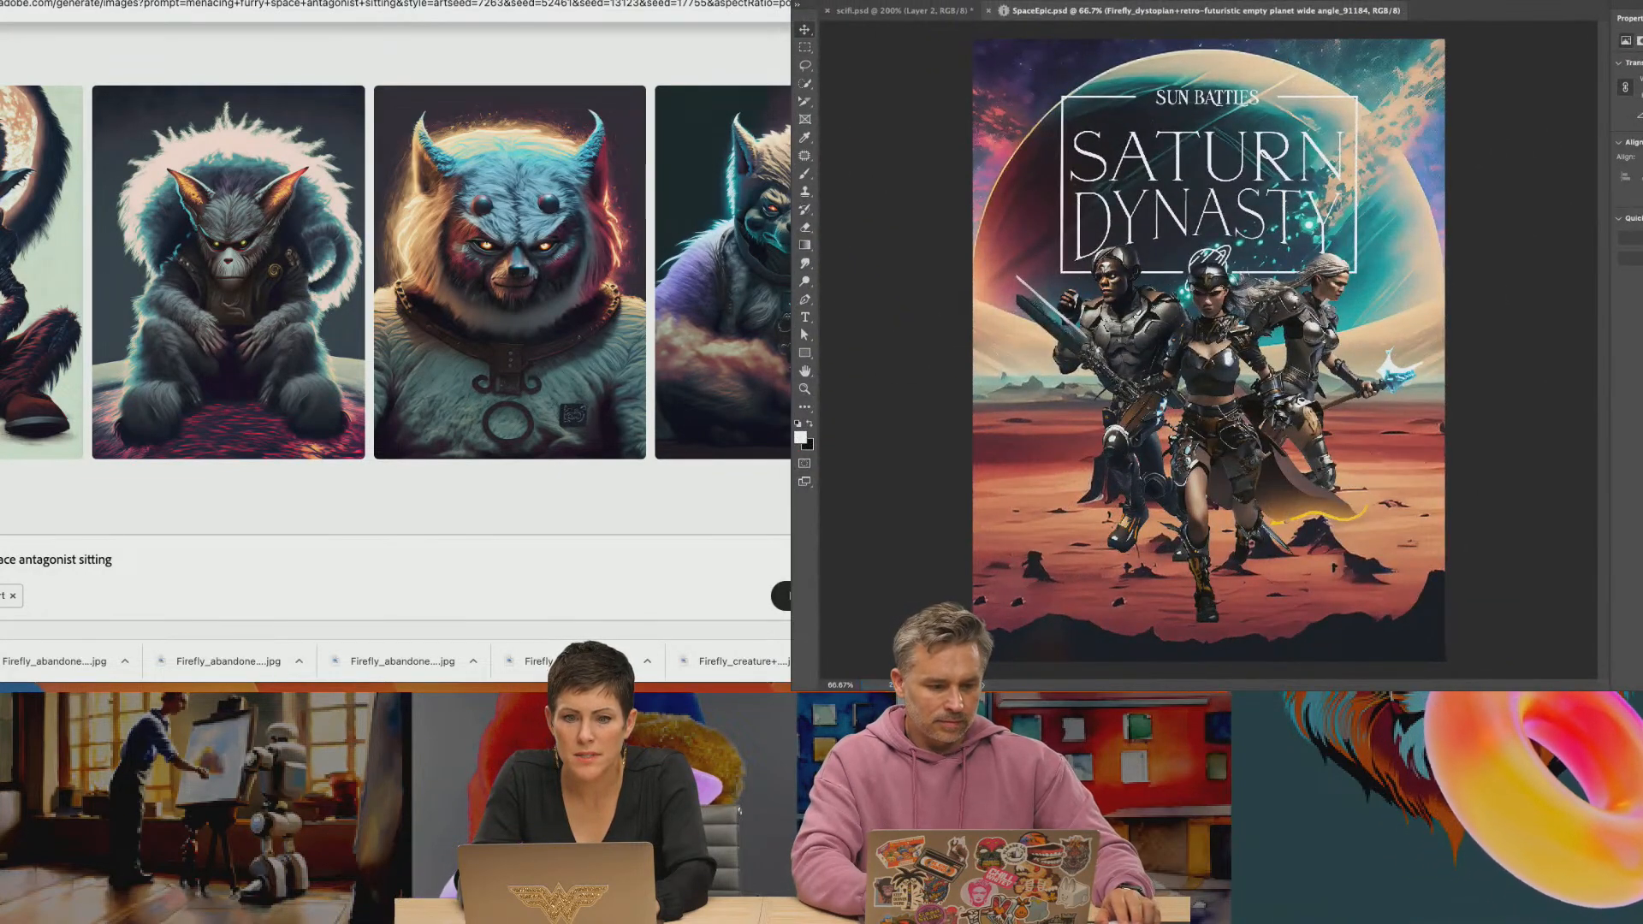
left_click(894, 0)
left_click(928, 103)
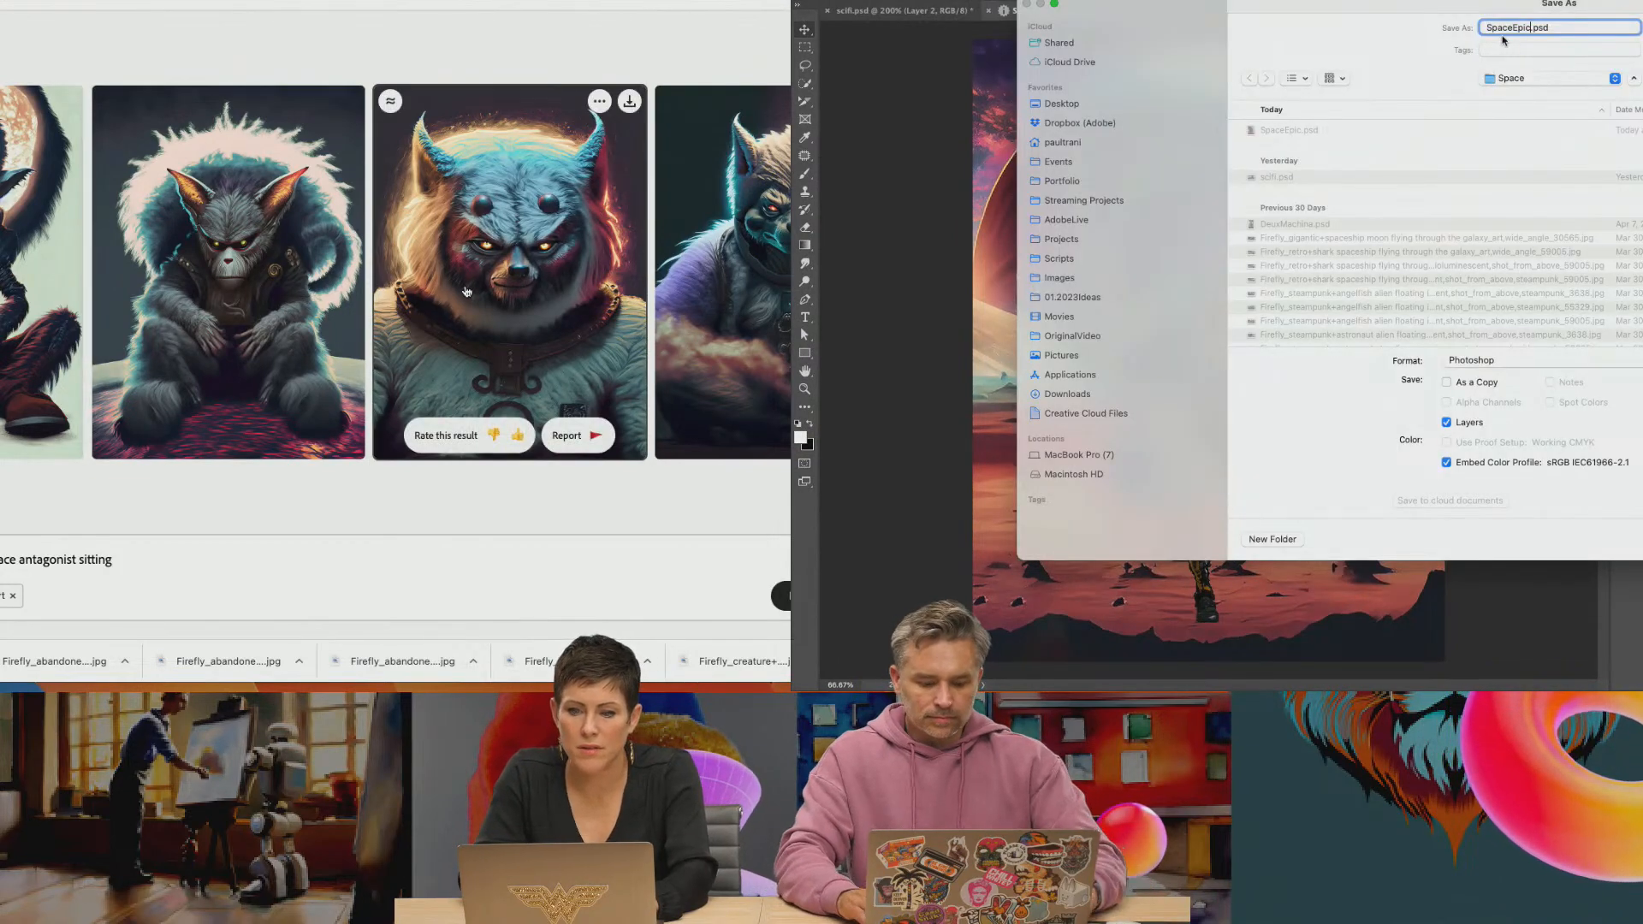
type("2")
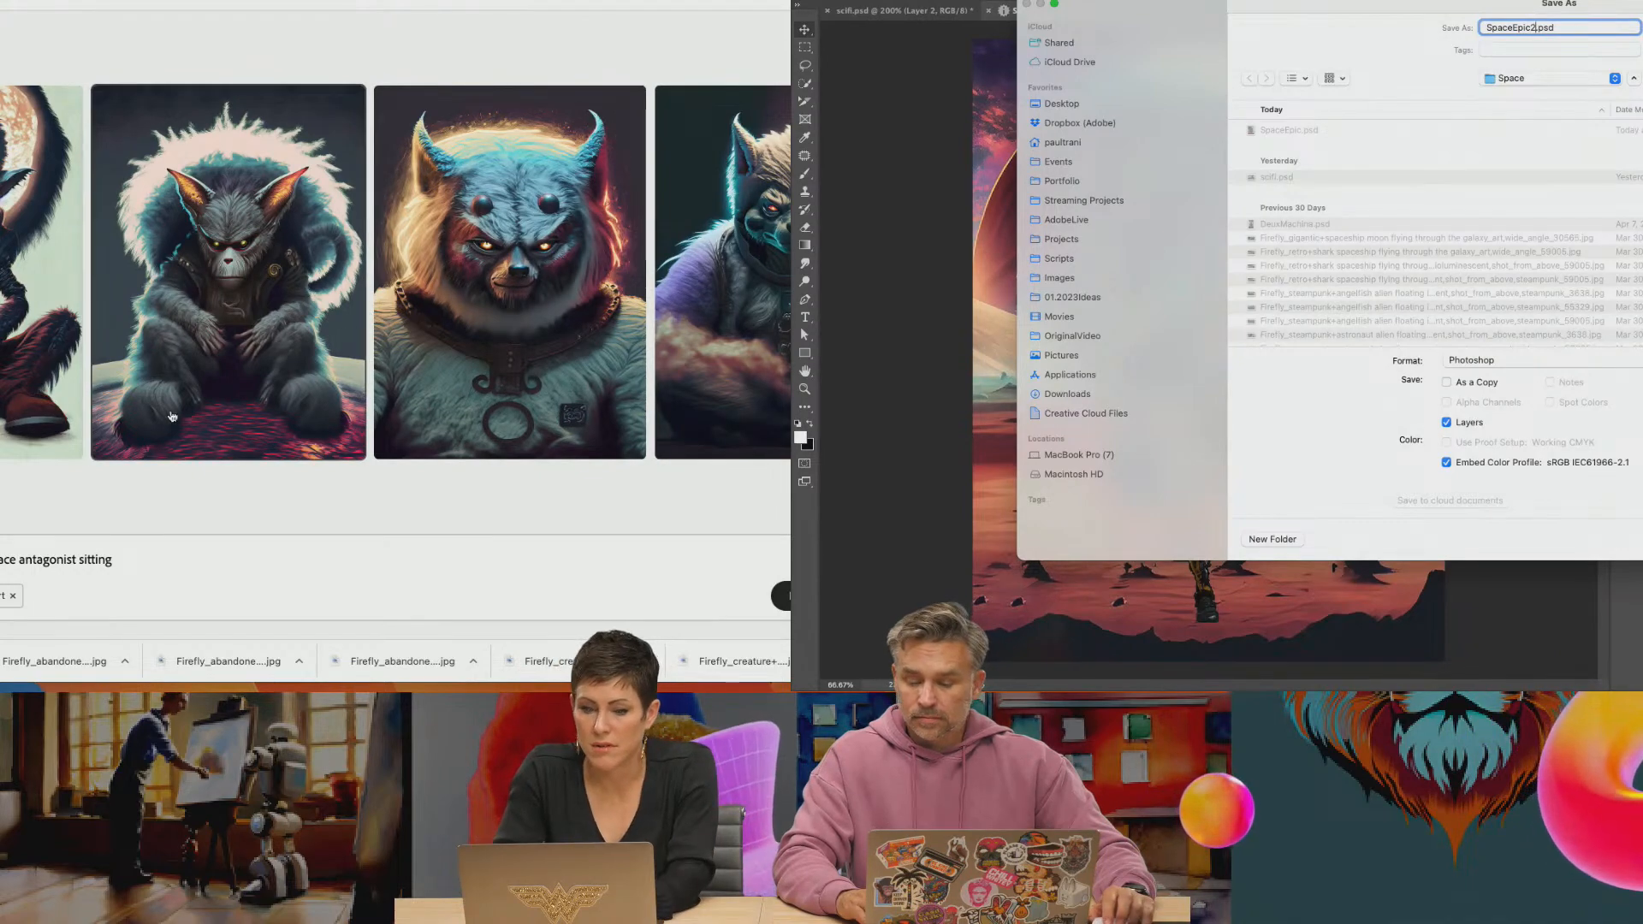
key("Return")
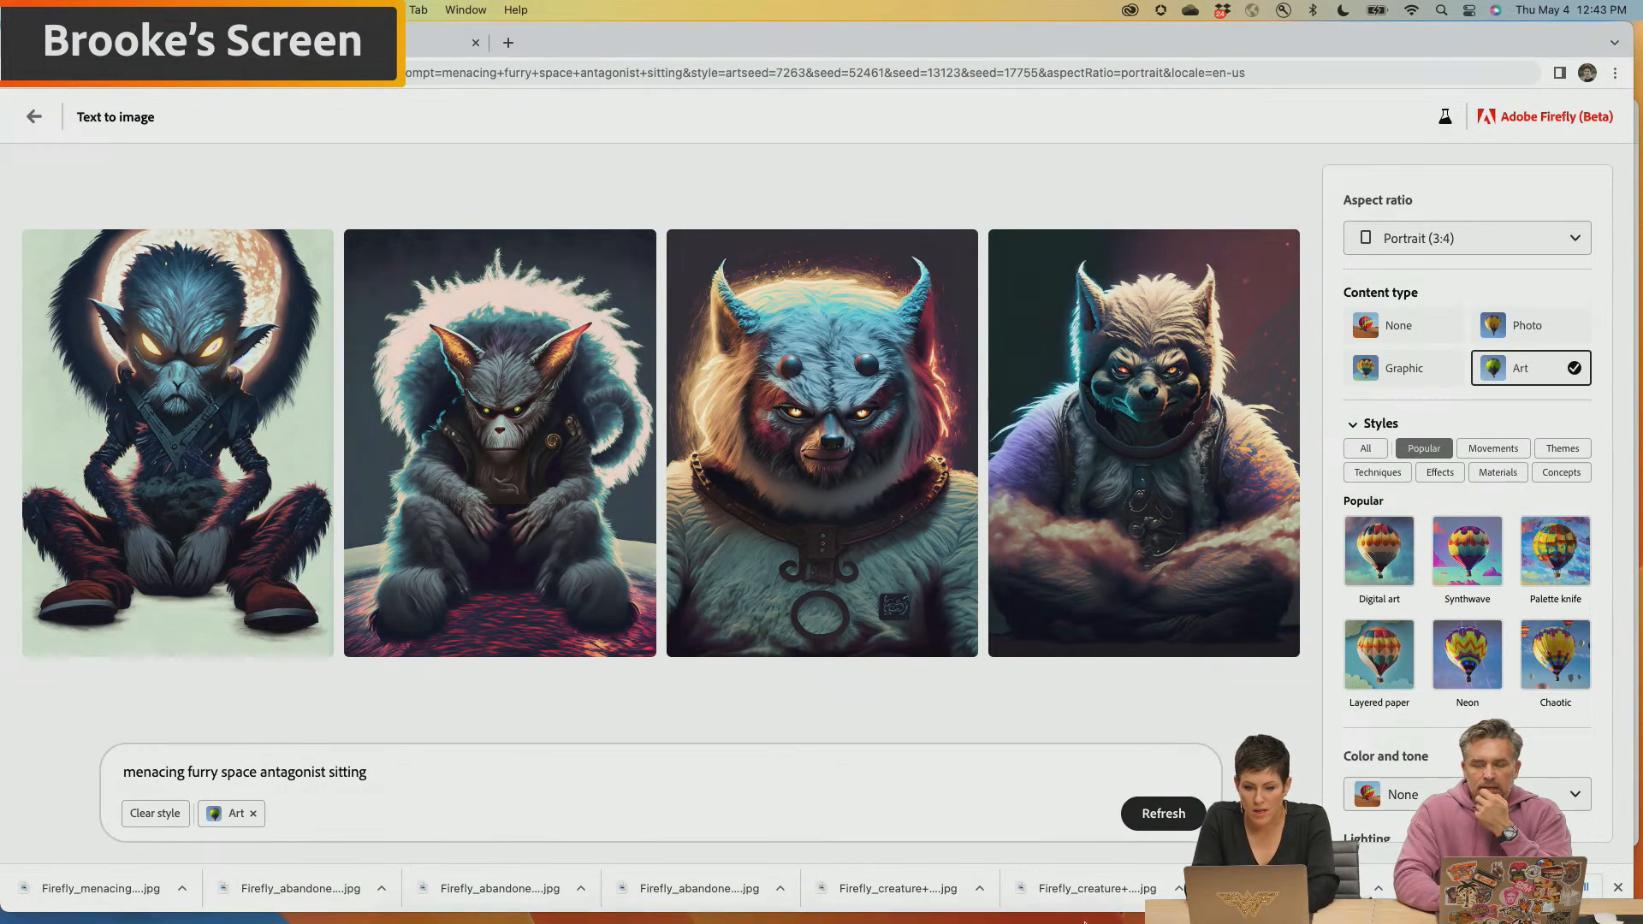
Open the Downloads folder to reach the newly generated sitting antagonist image
mouse_move(1048, 907)
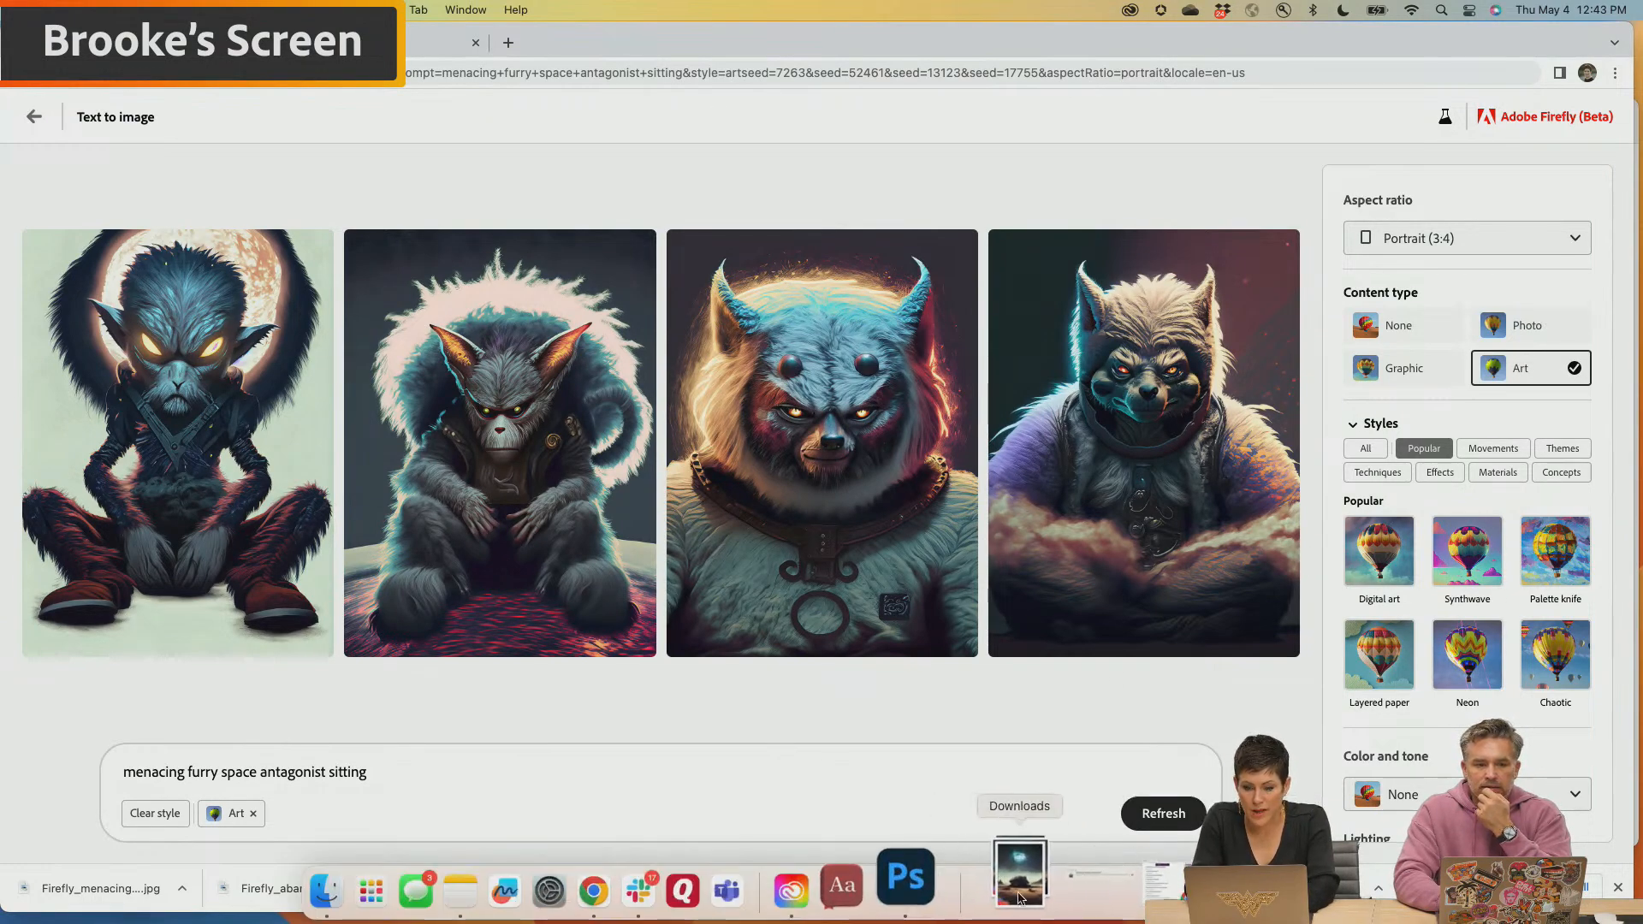
left_click(1018, 899)
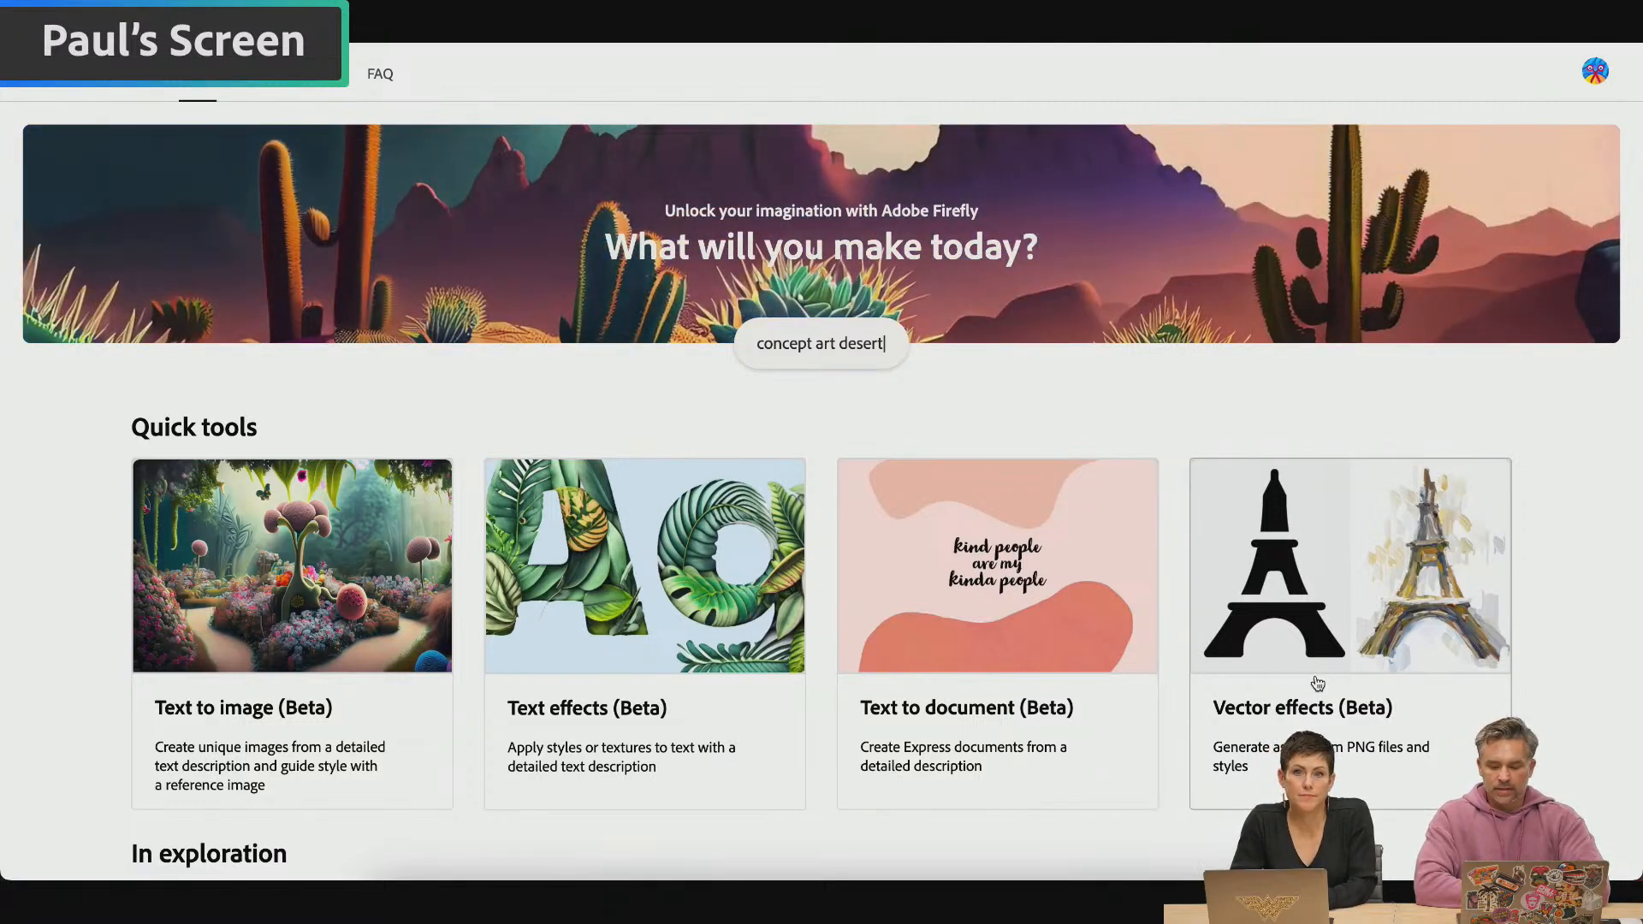
Open Vector effects with the Eiffel tower shape and generate it in Watercolor, Oil, Drawing, Illustration and Digital Art styles
left_click(1316, 682)
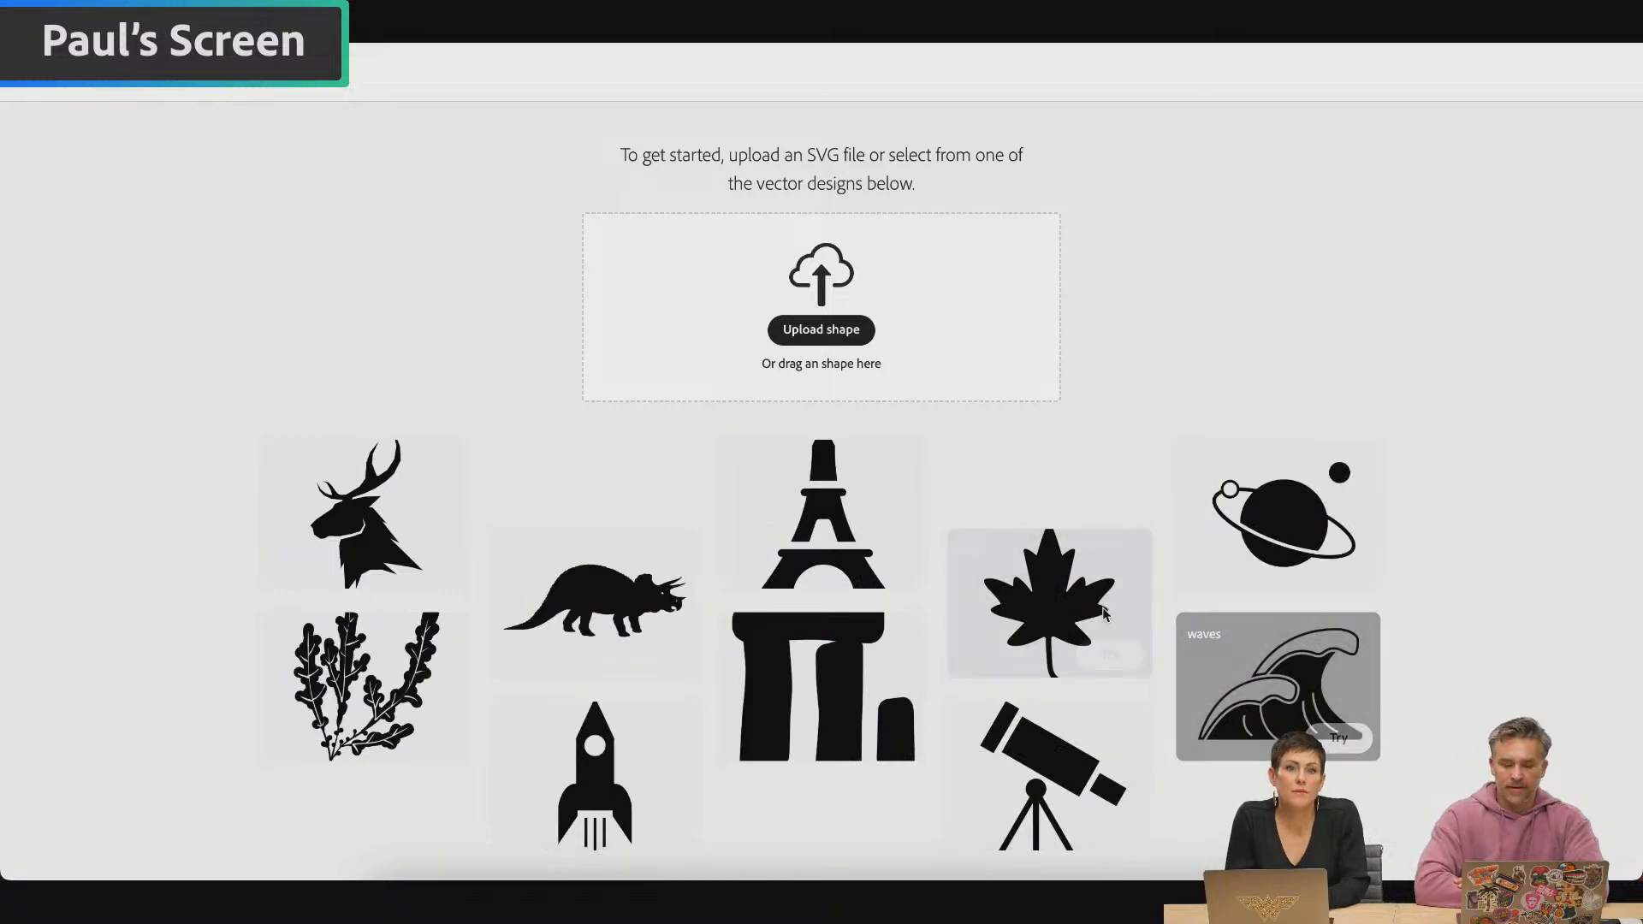
left_click(878, 568)
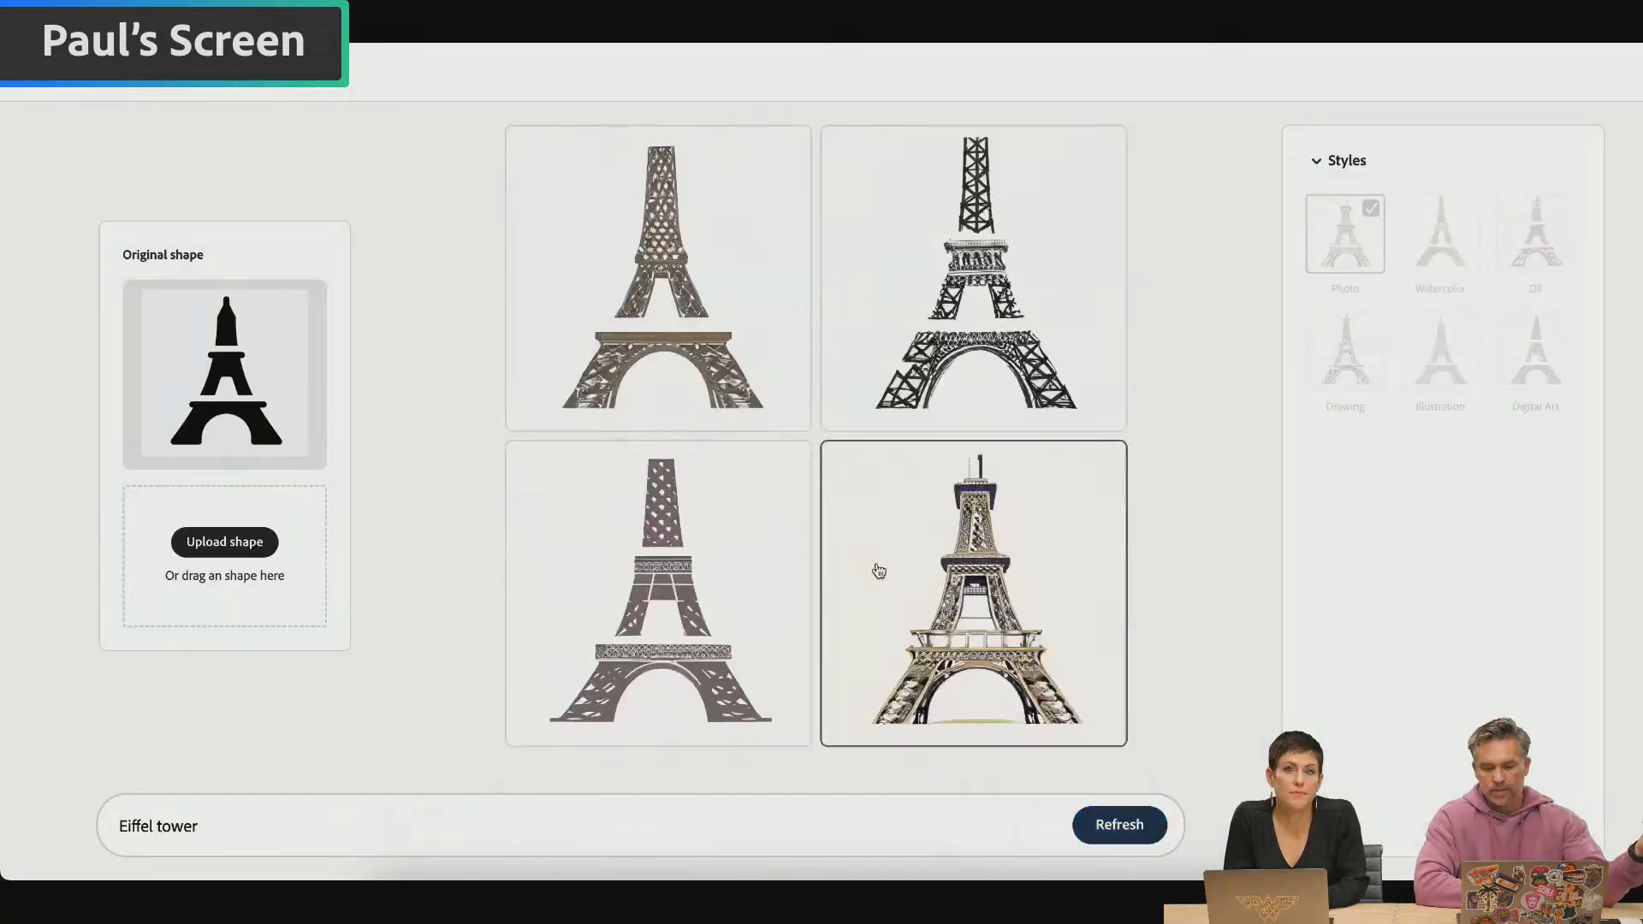
left_click(1455, 261)
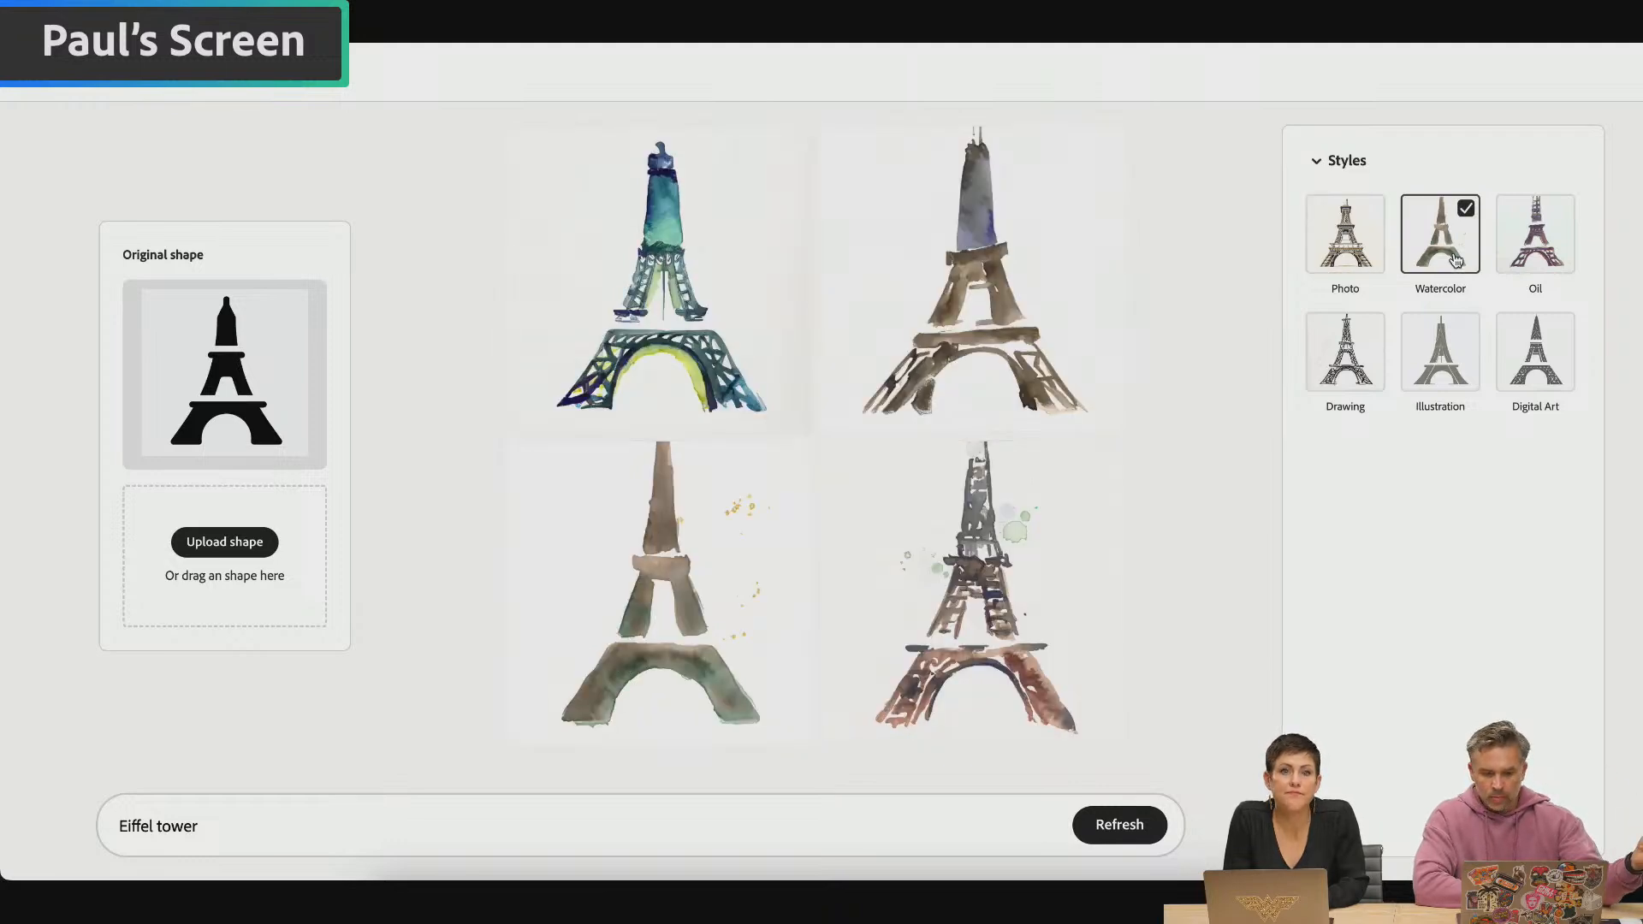
left_click(1554, 254)
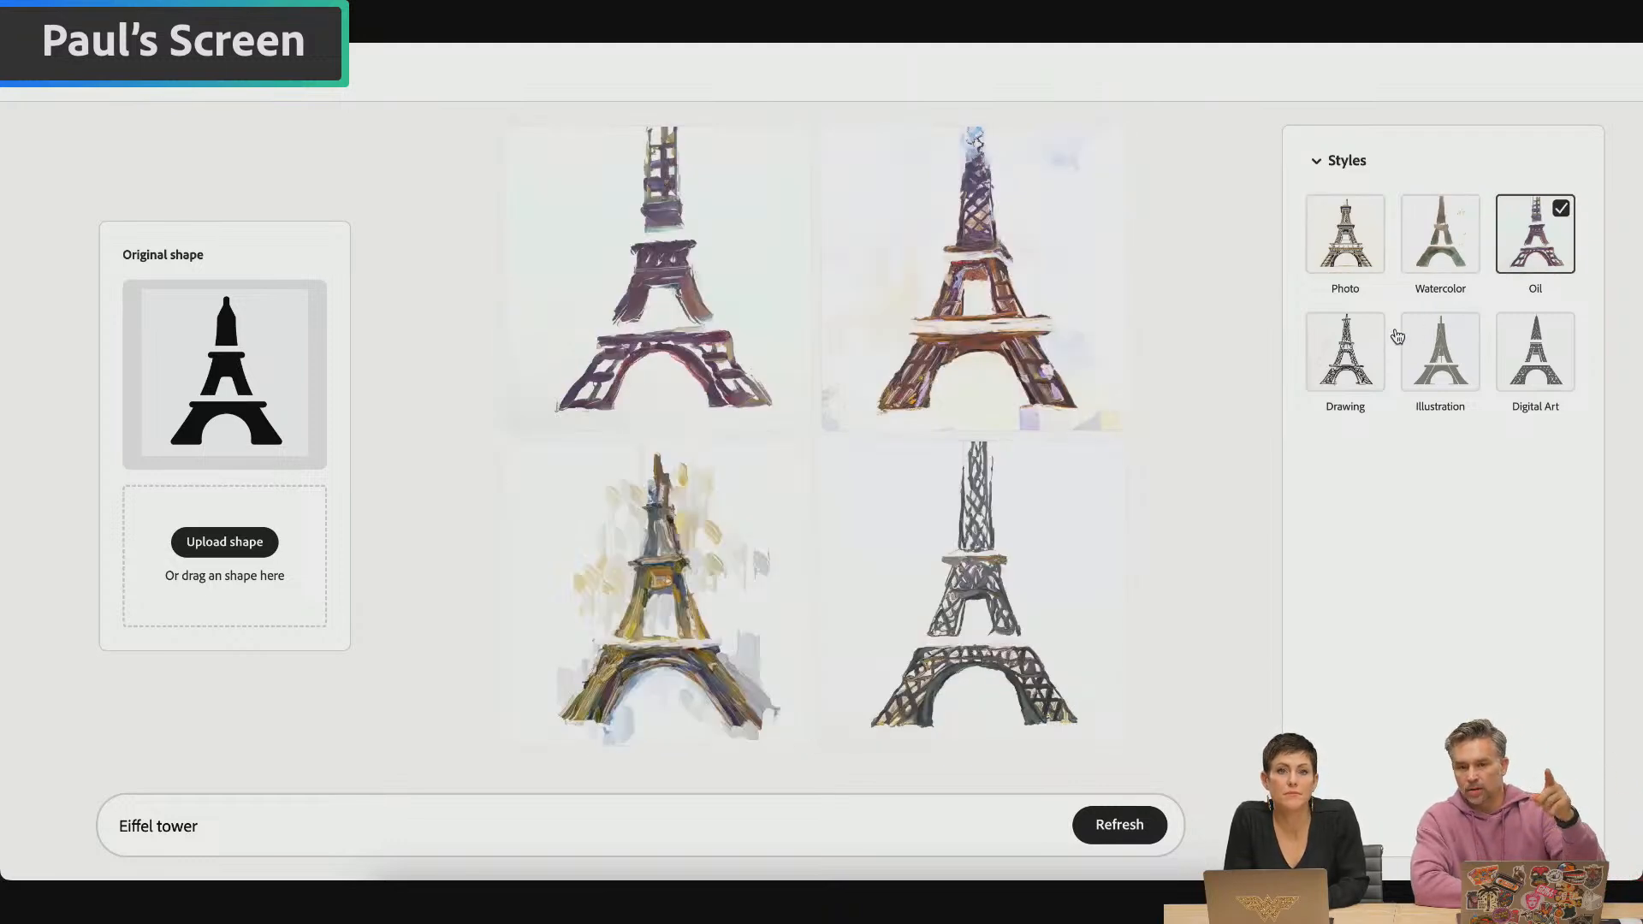
left_click(1337, 368)
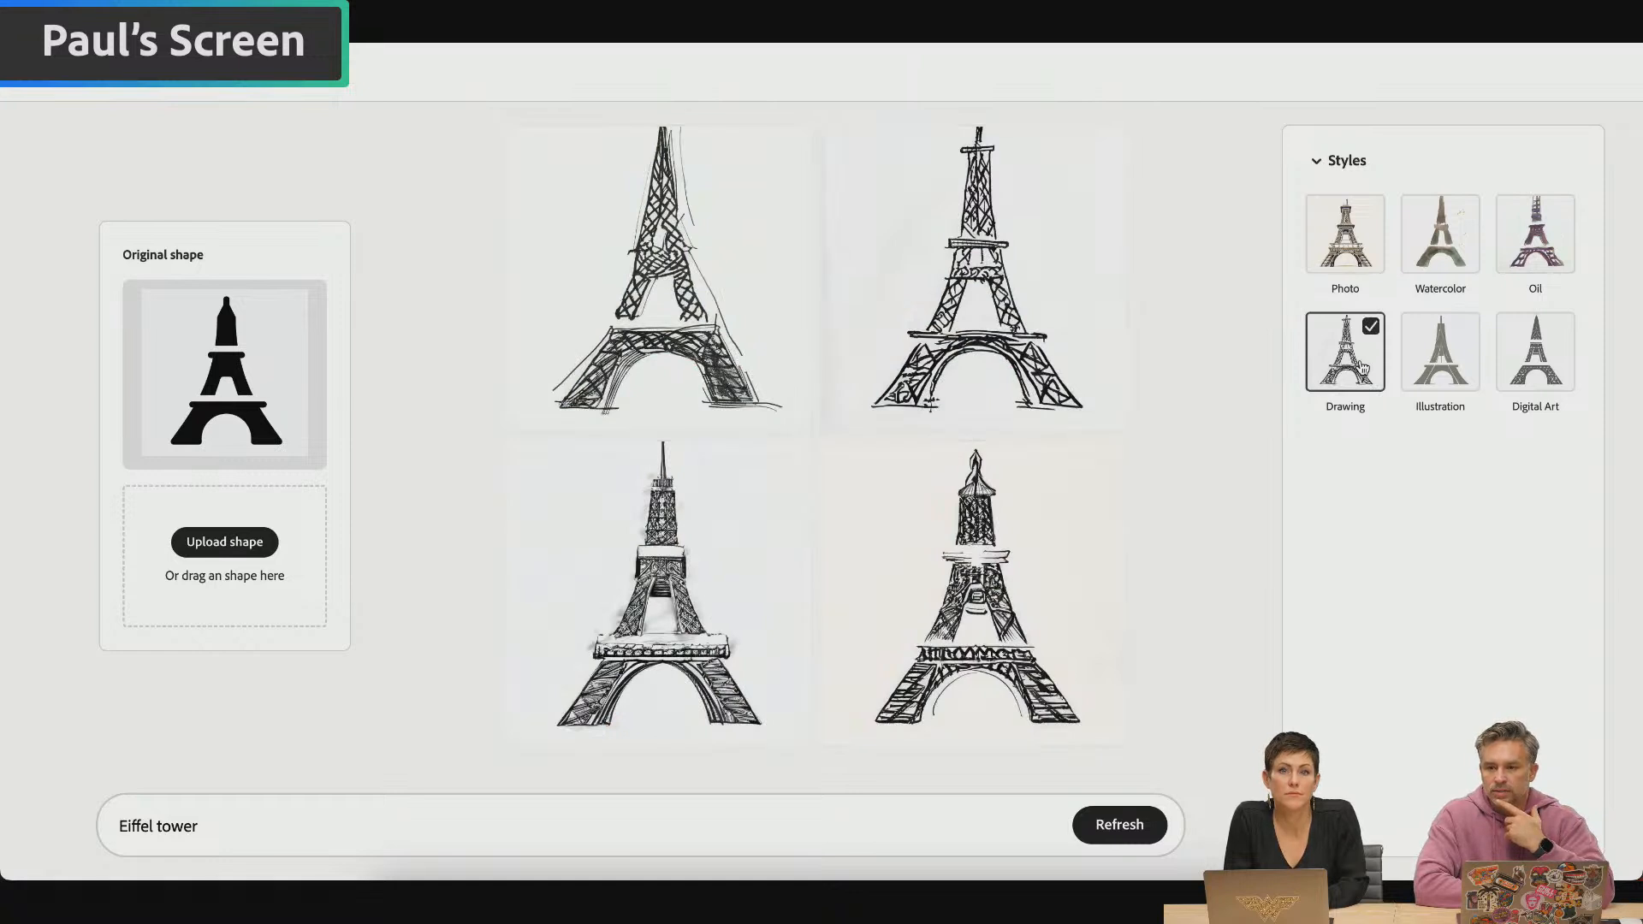
left_click(1444, 359)
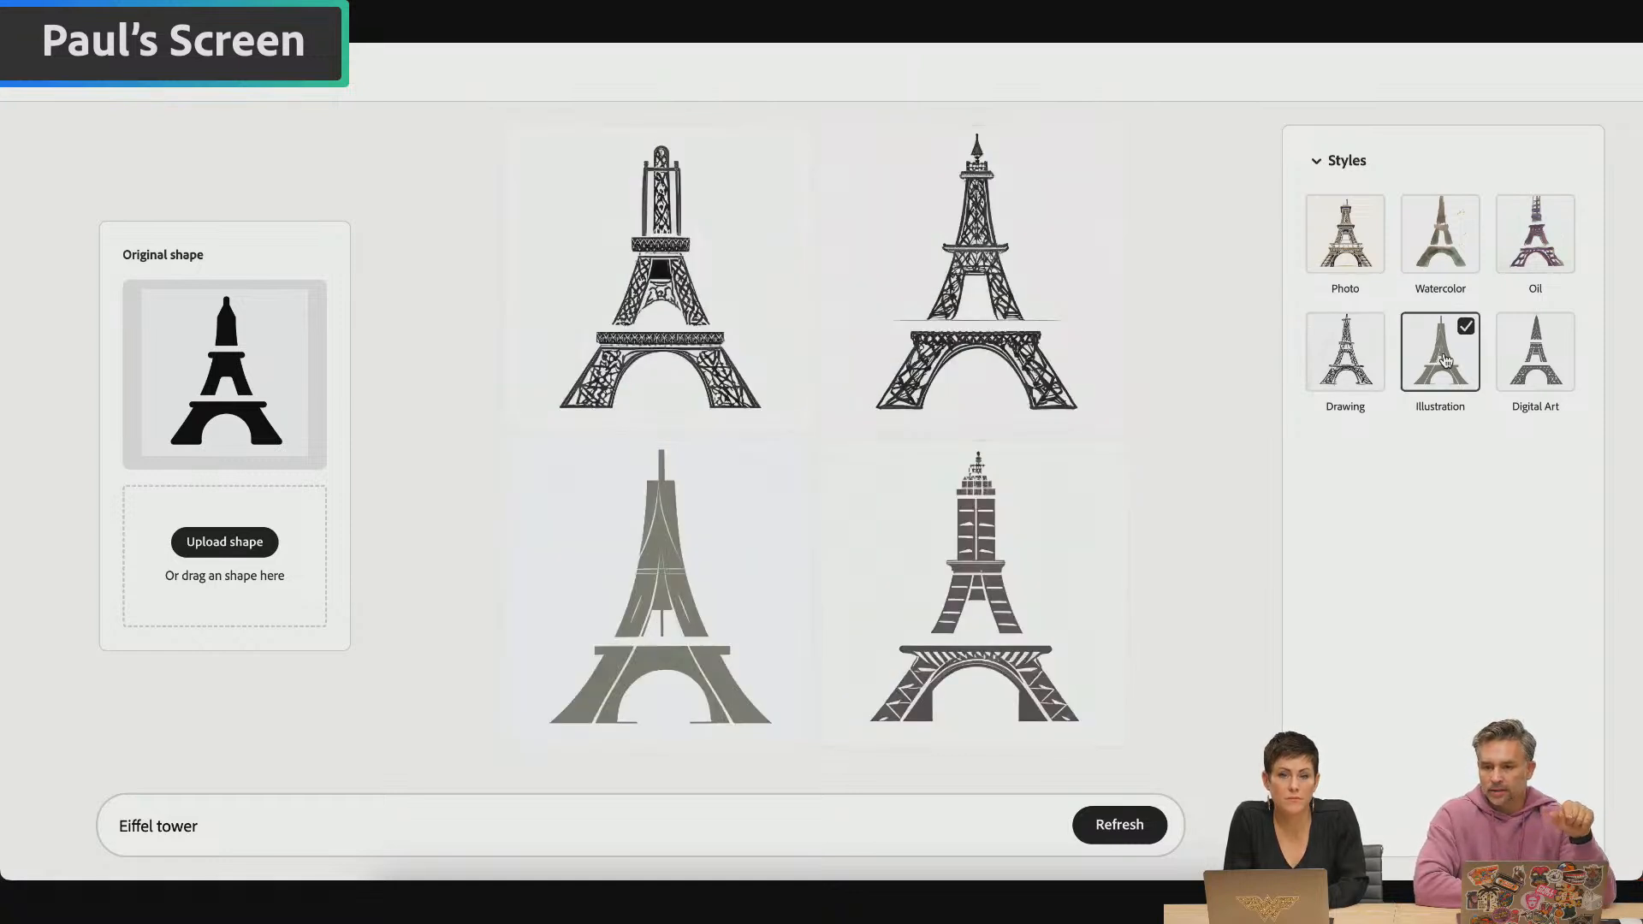
left_click(1548, 359)
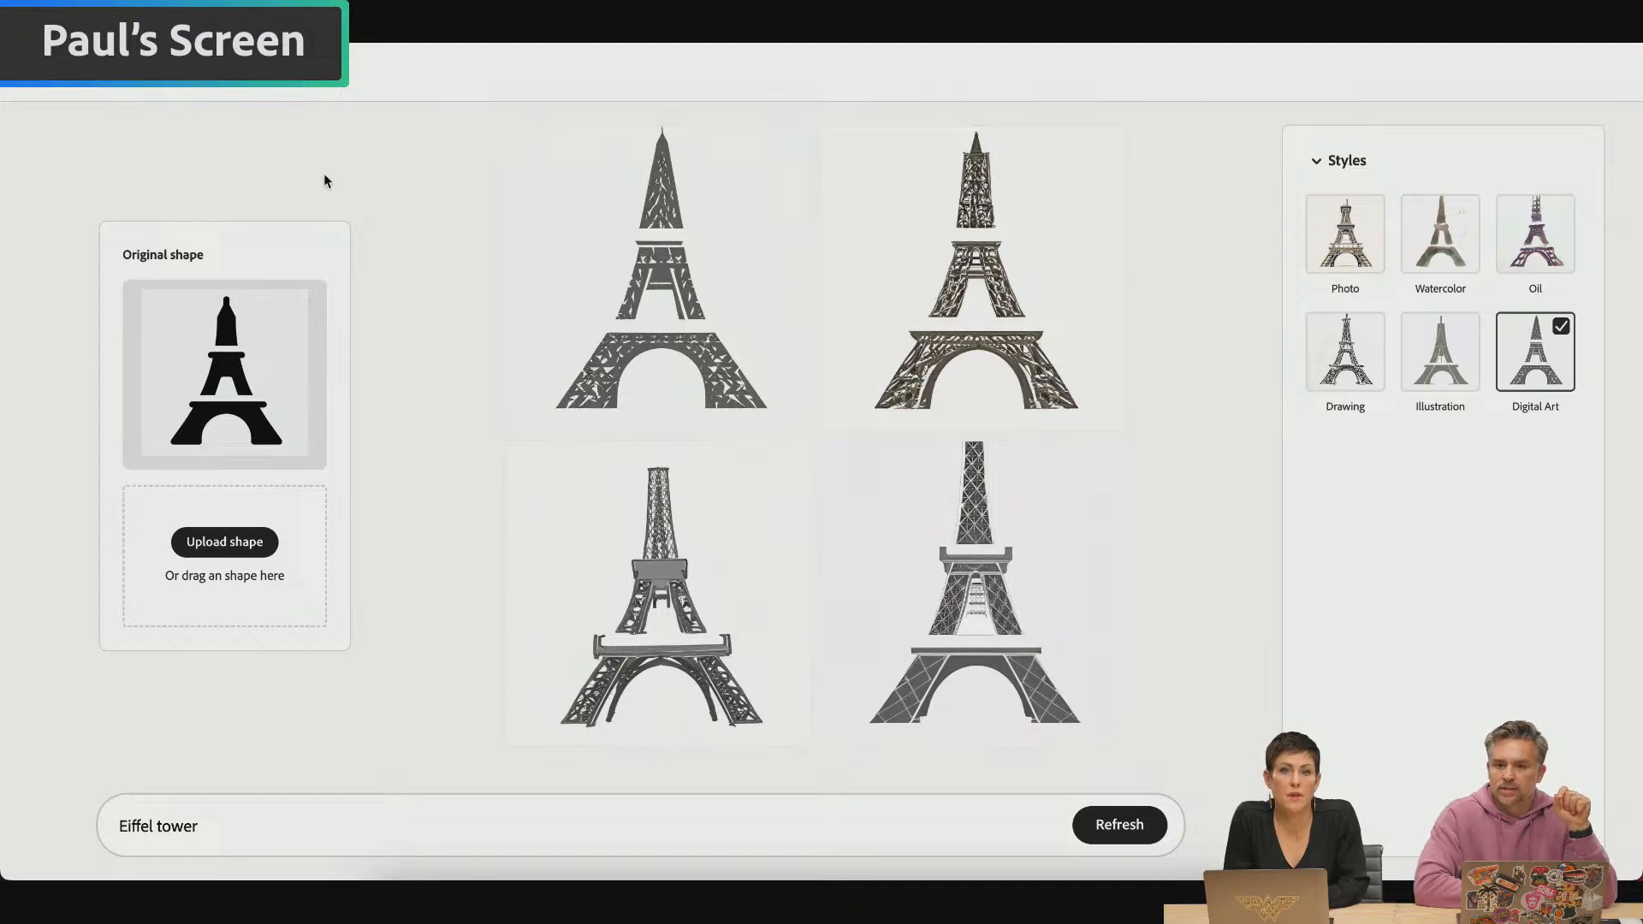
Replace the shape with the deer design and generate it in Watercolor, Oil, Drawing, Illustration and Digital Art styles
left_click(37, 100)
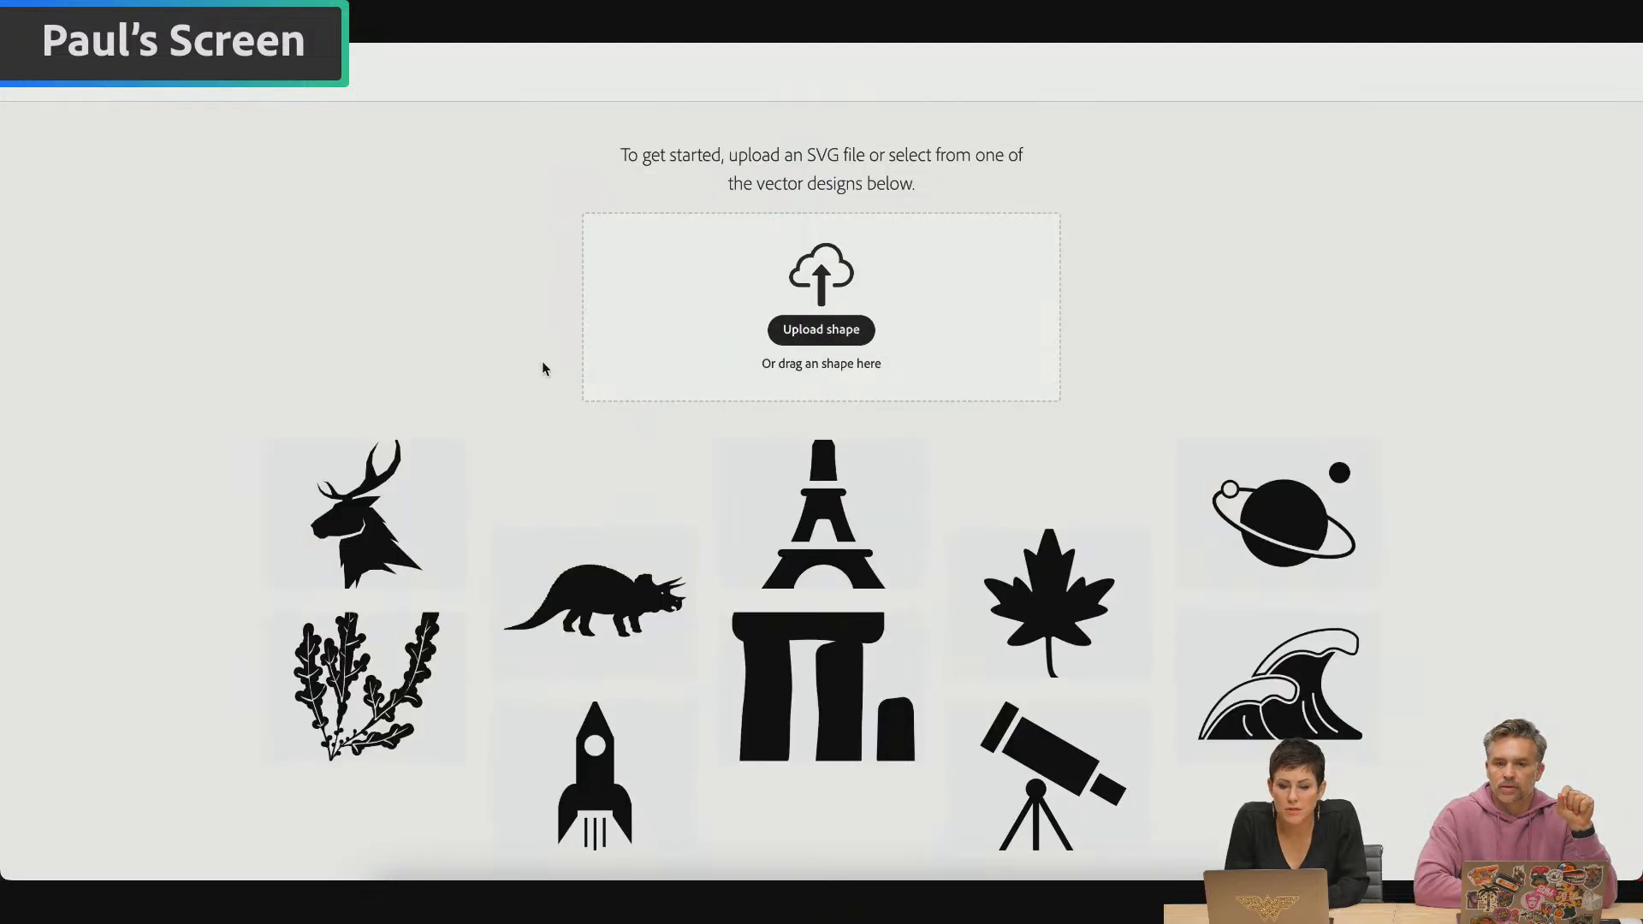
left_click(423, 562)
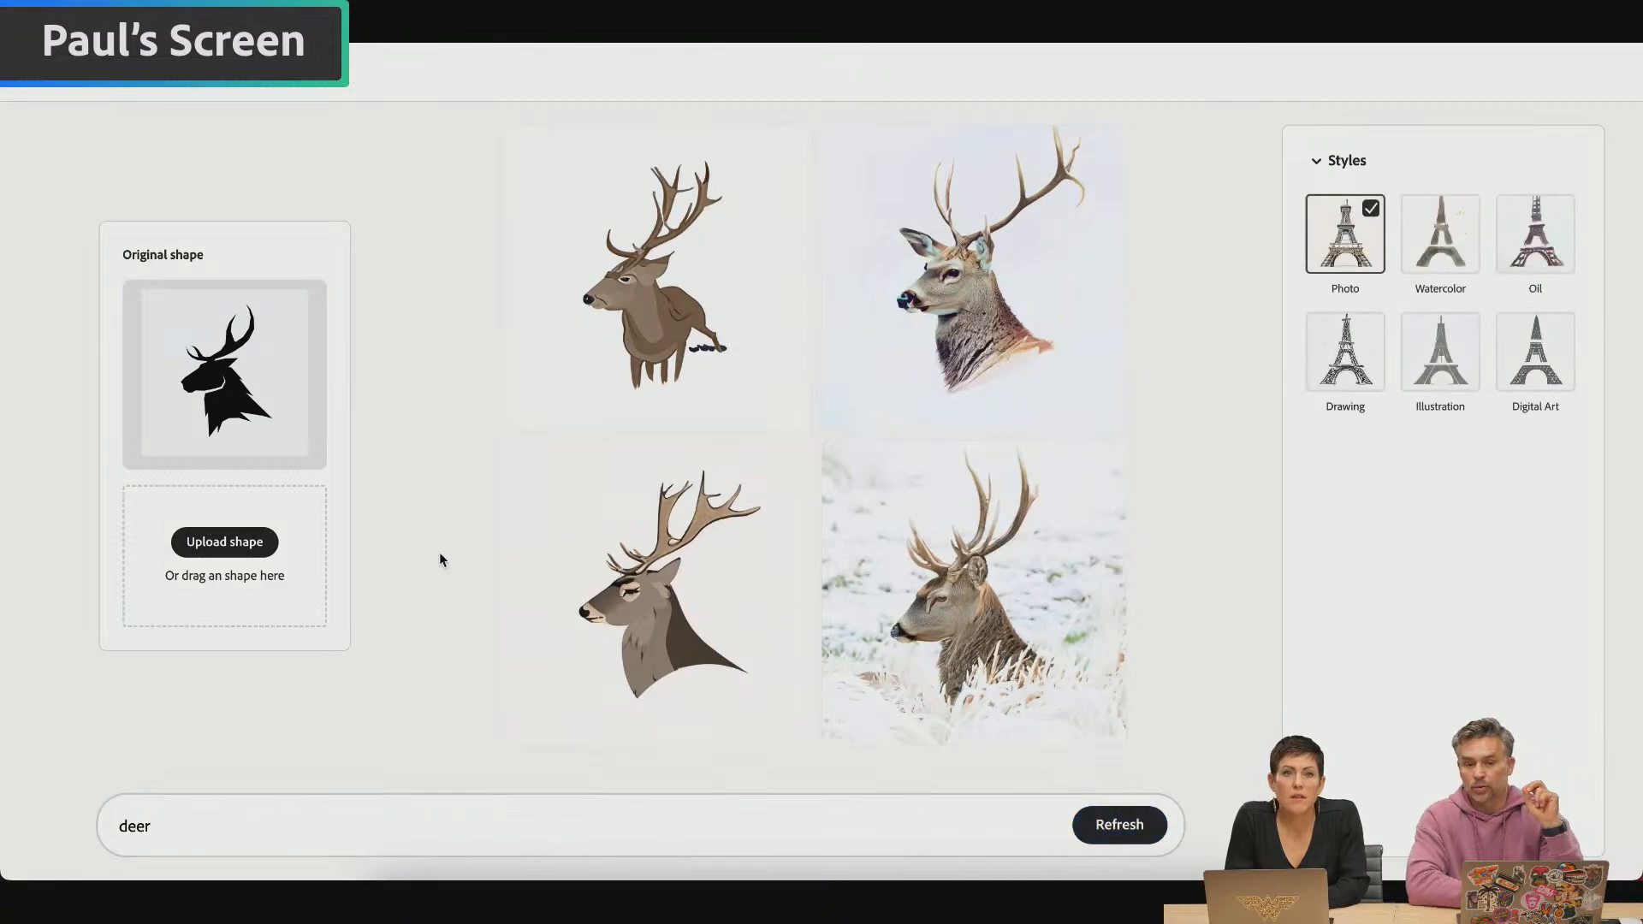
left_click(1445, 263)
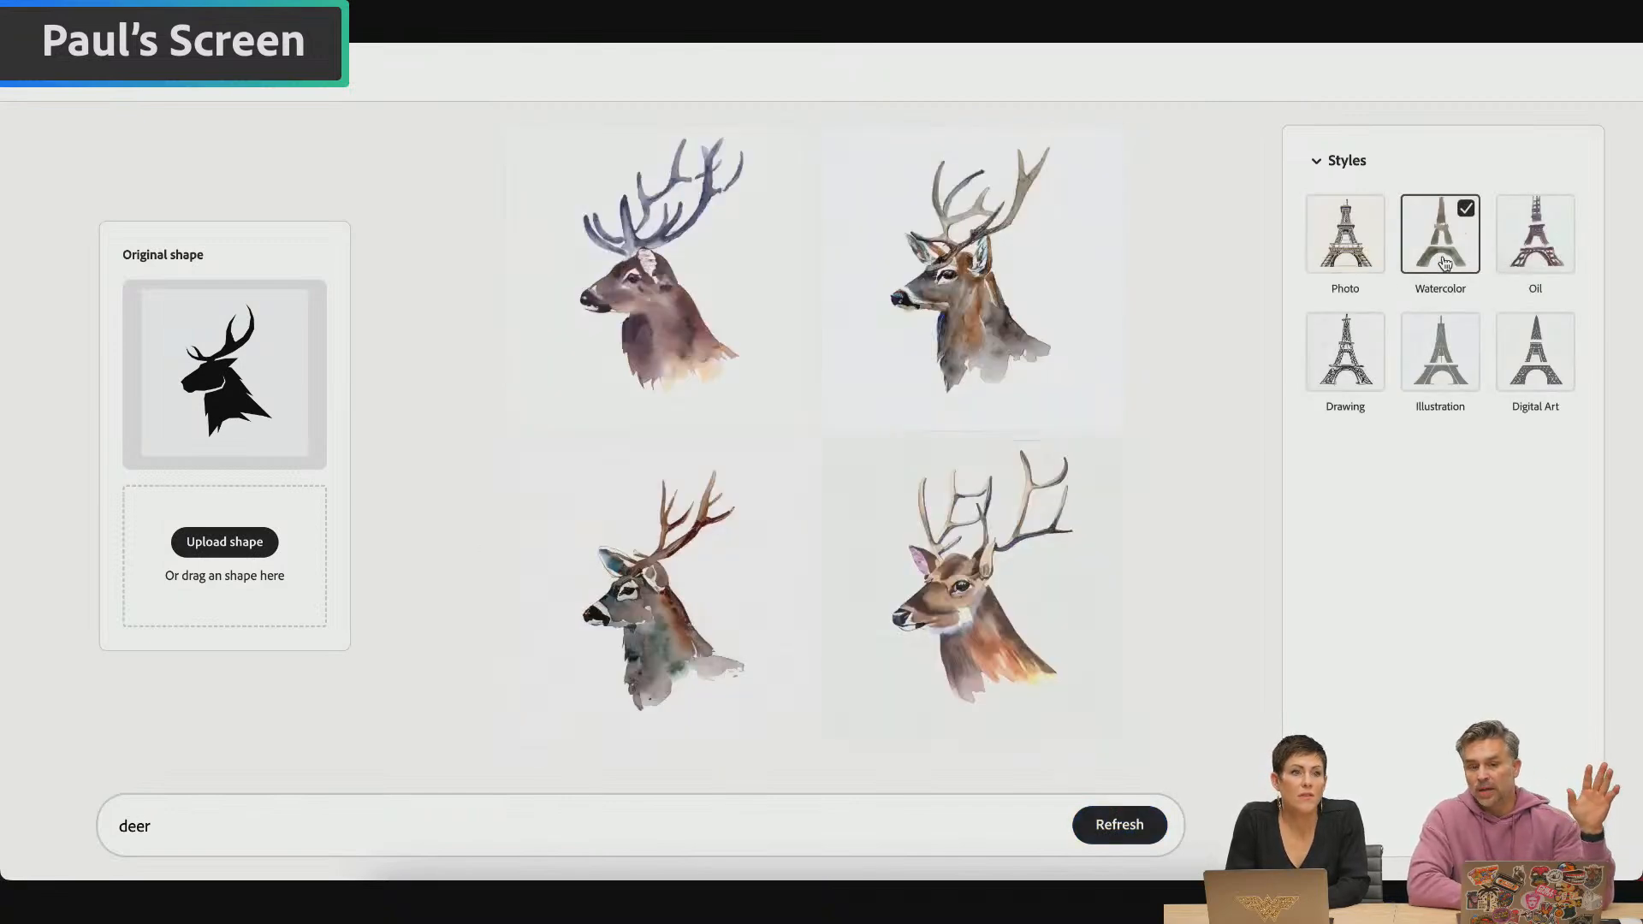
left_click(1541, 266)
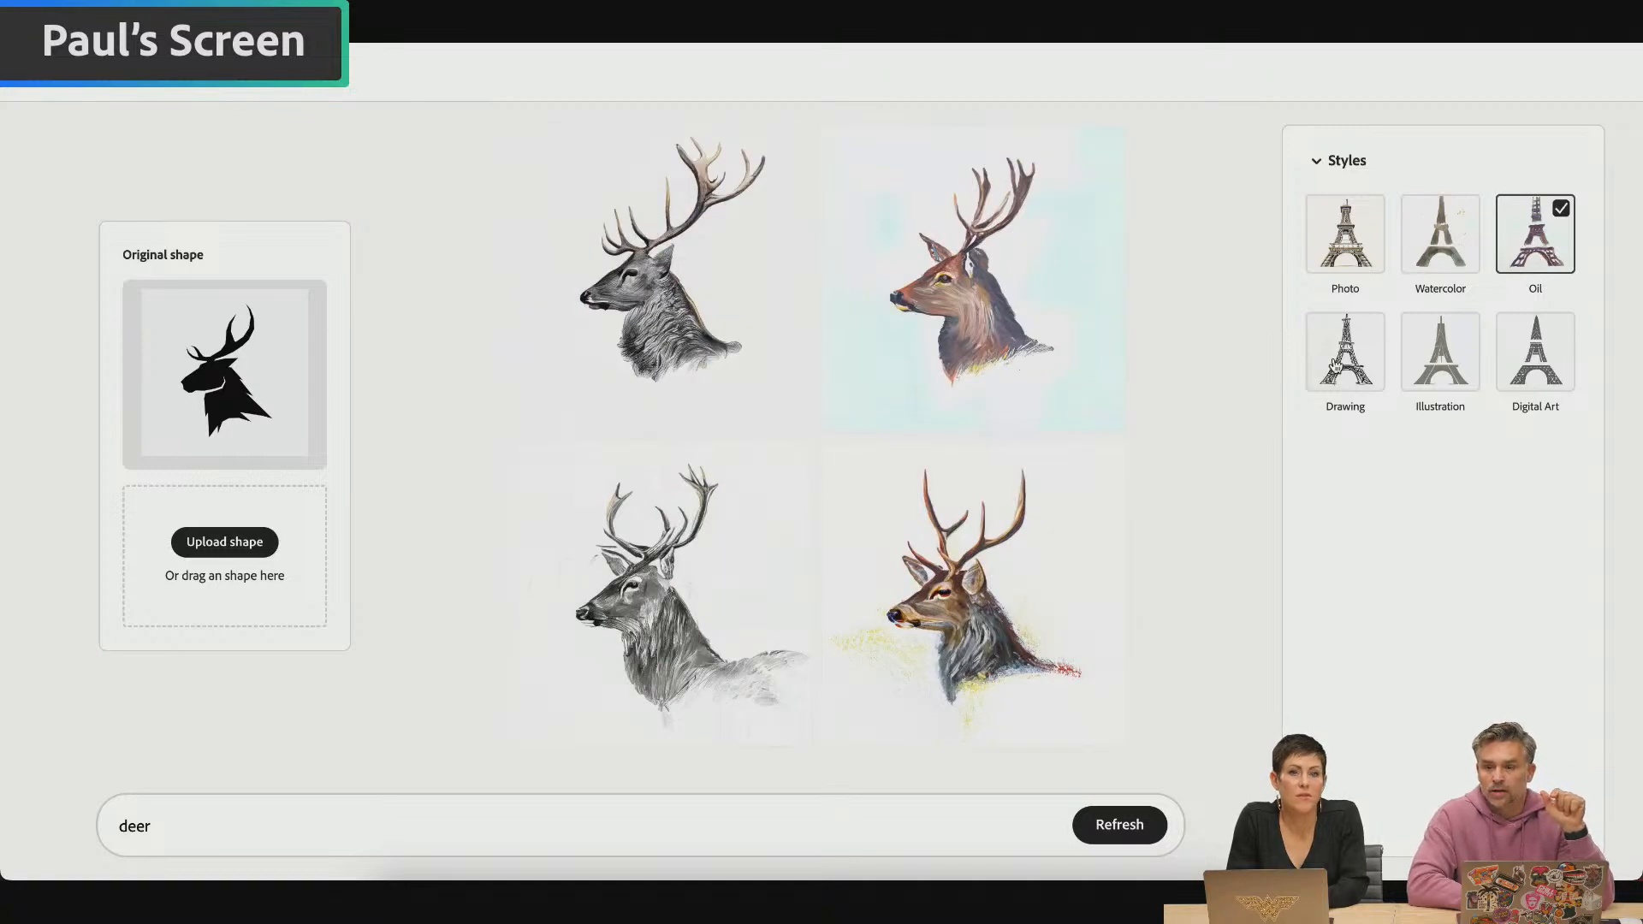
left_click(1334, 368)
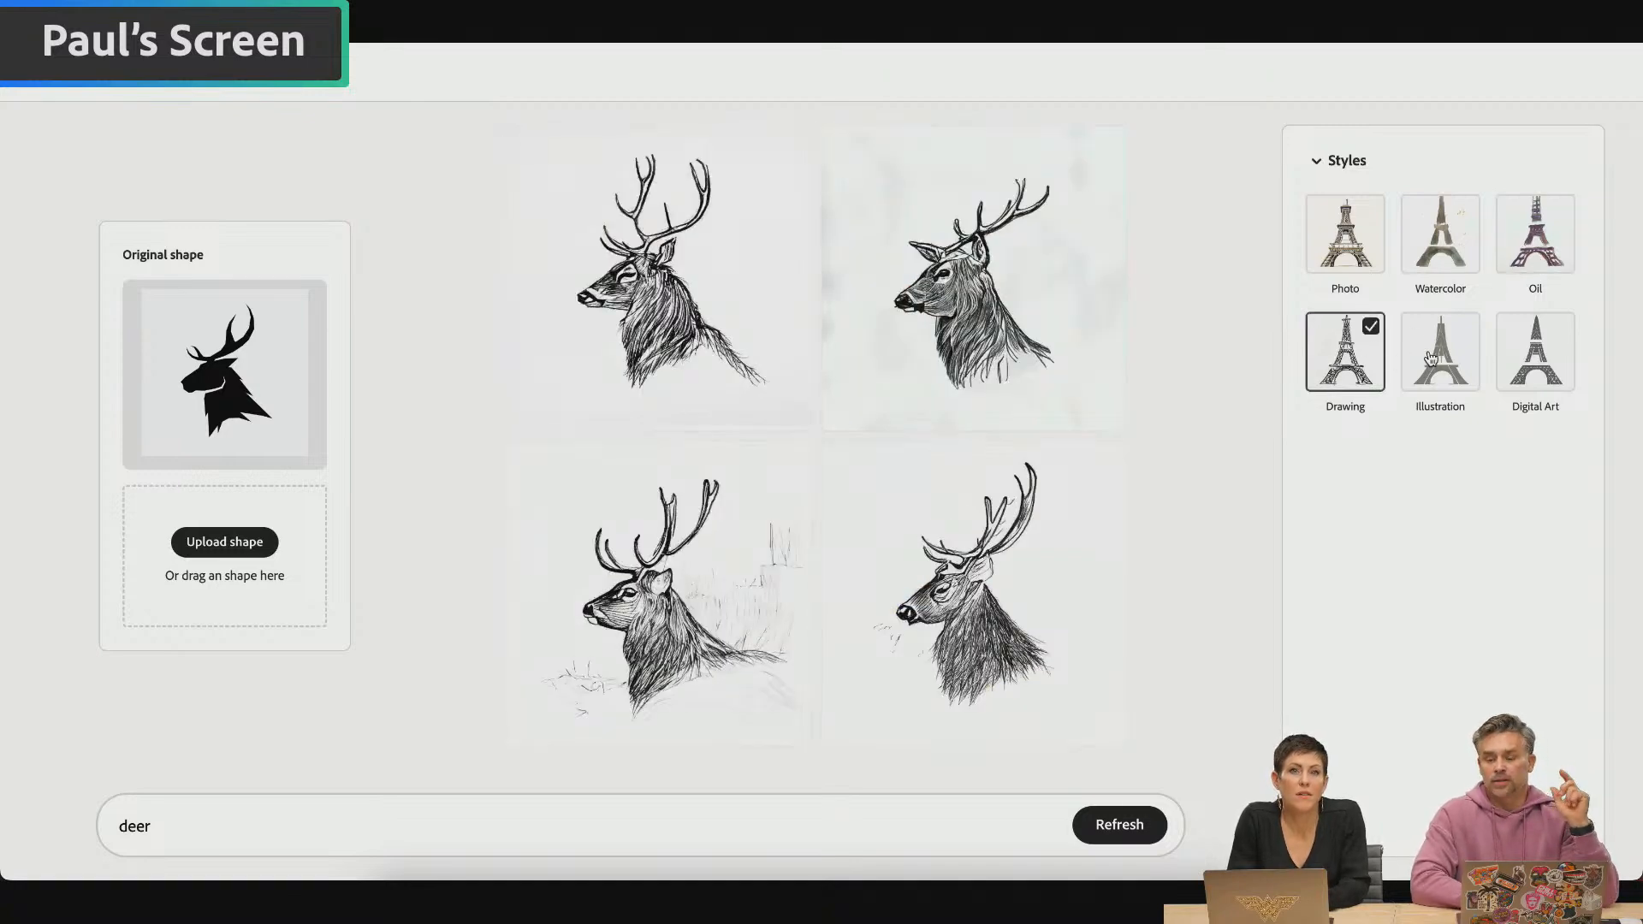
left_click(1430, 358)
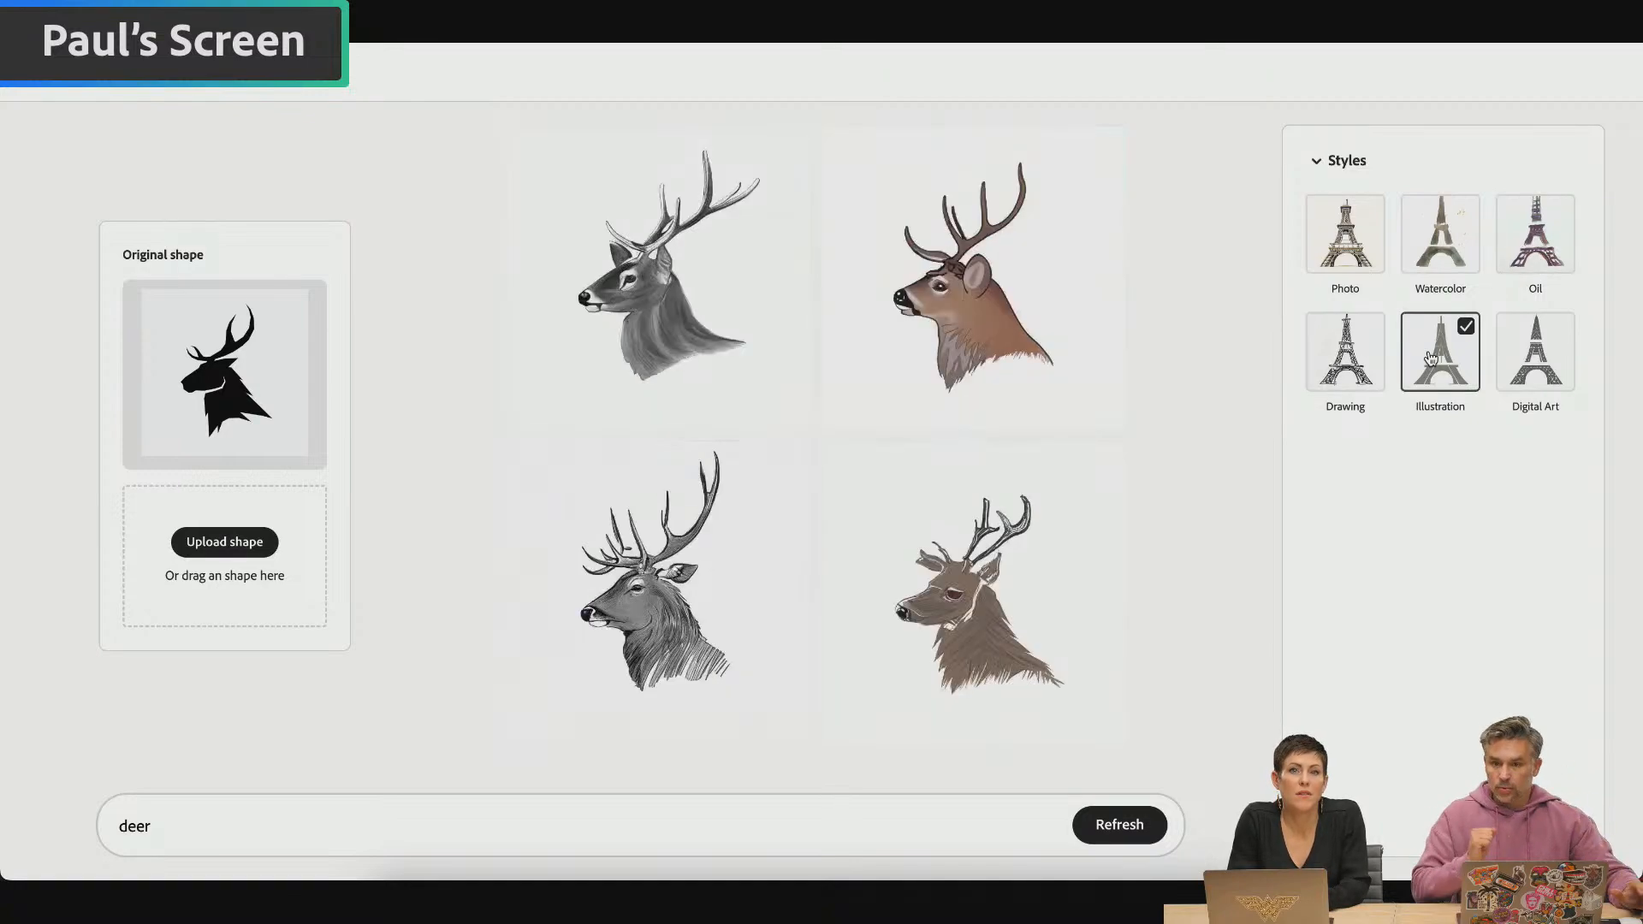
left_click(1514, 363)
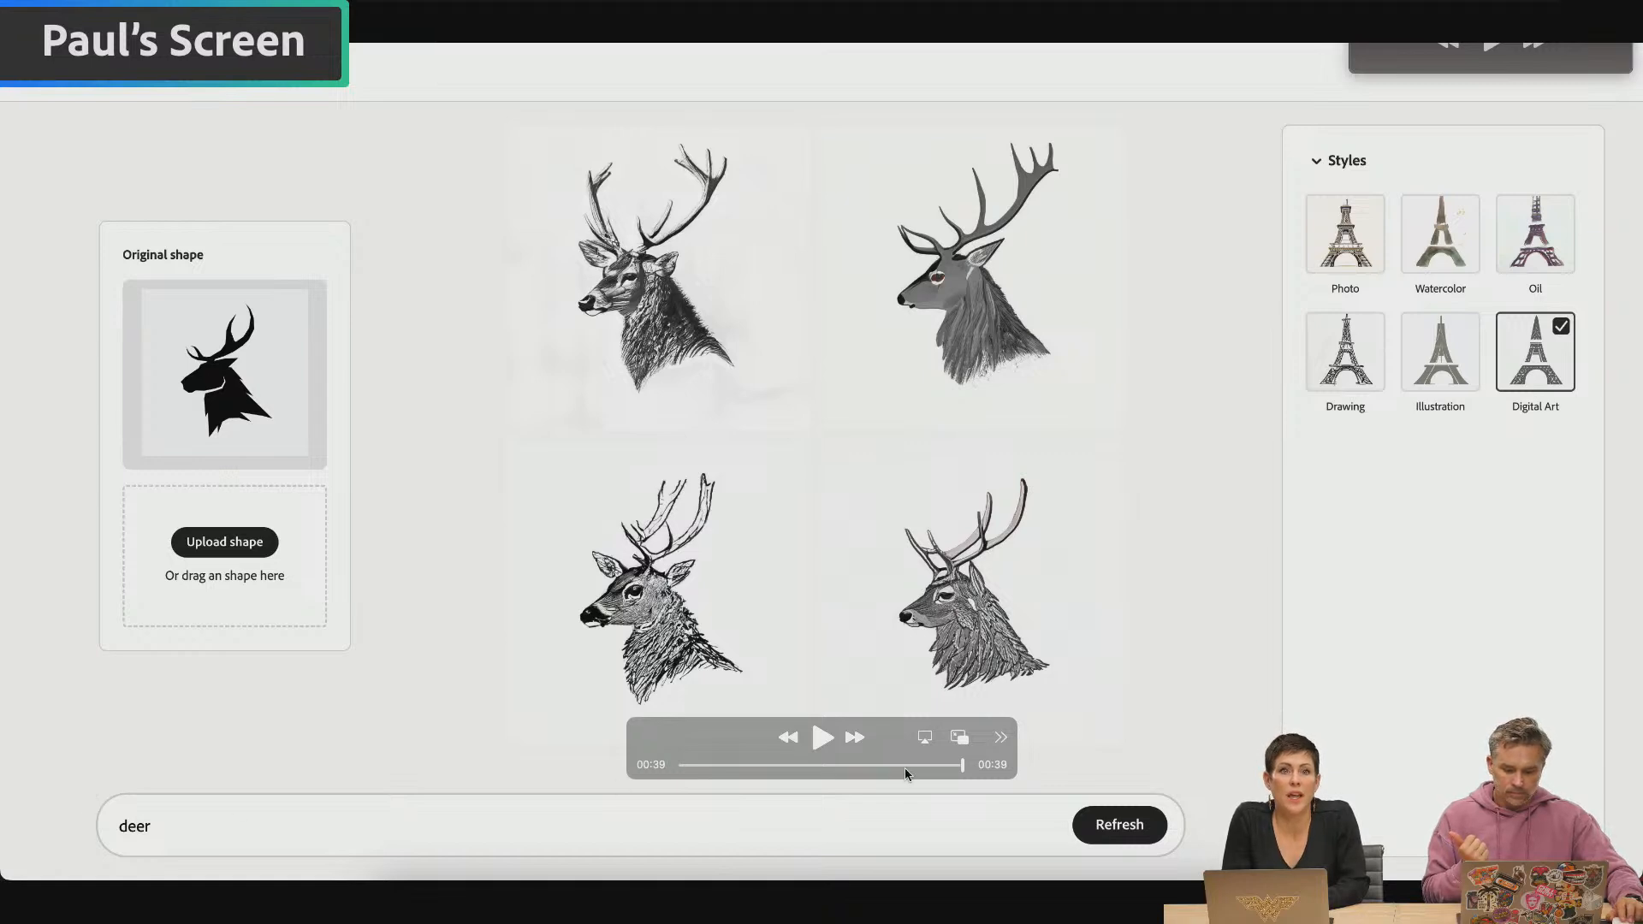
Rewind the Vector effects screen recording to 00:23 and move the playback controls away from the deer images
left_click_drag(905, 768, 845, 769)
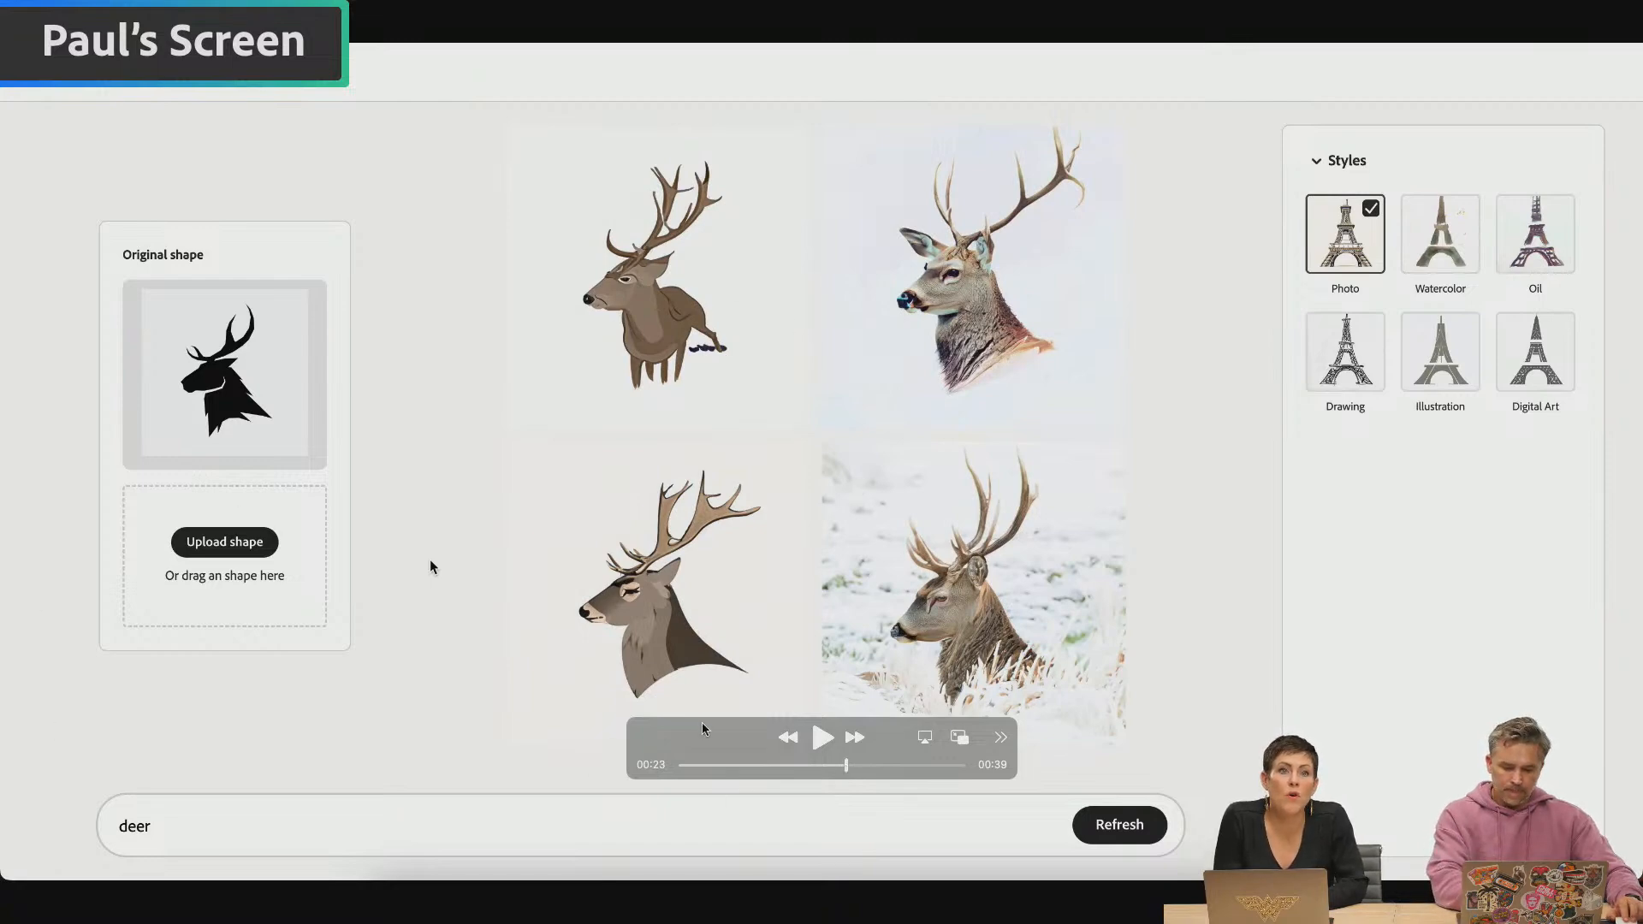
left_click_drag(700, 721, 1406, 802)
scroll(37, 777, "up", 3)
scroll(31, 783, "up", 3)
scroll(29, 785, "down", 2)
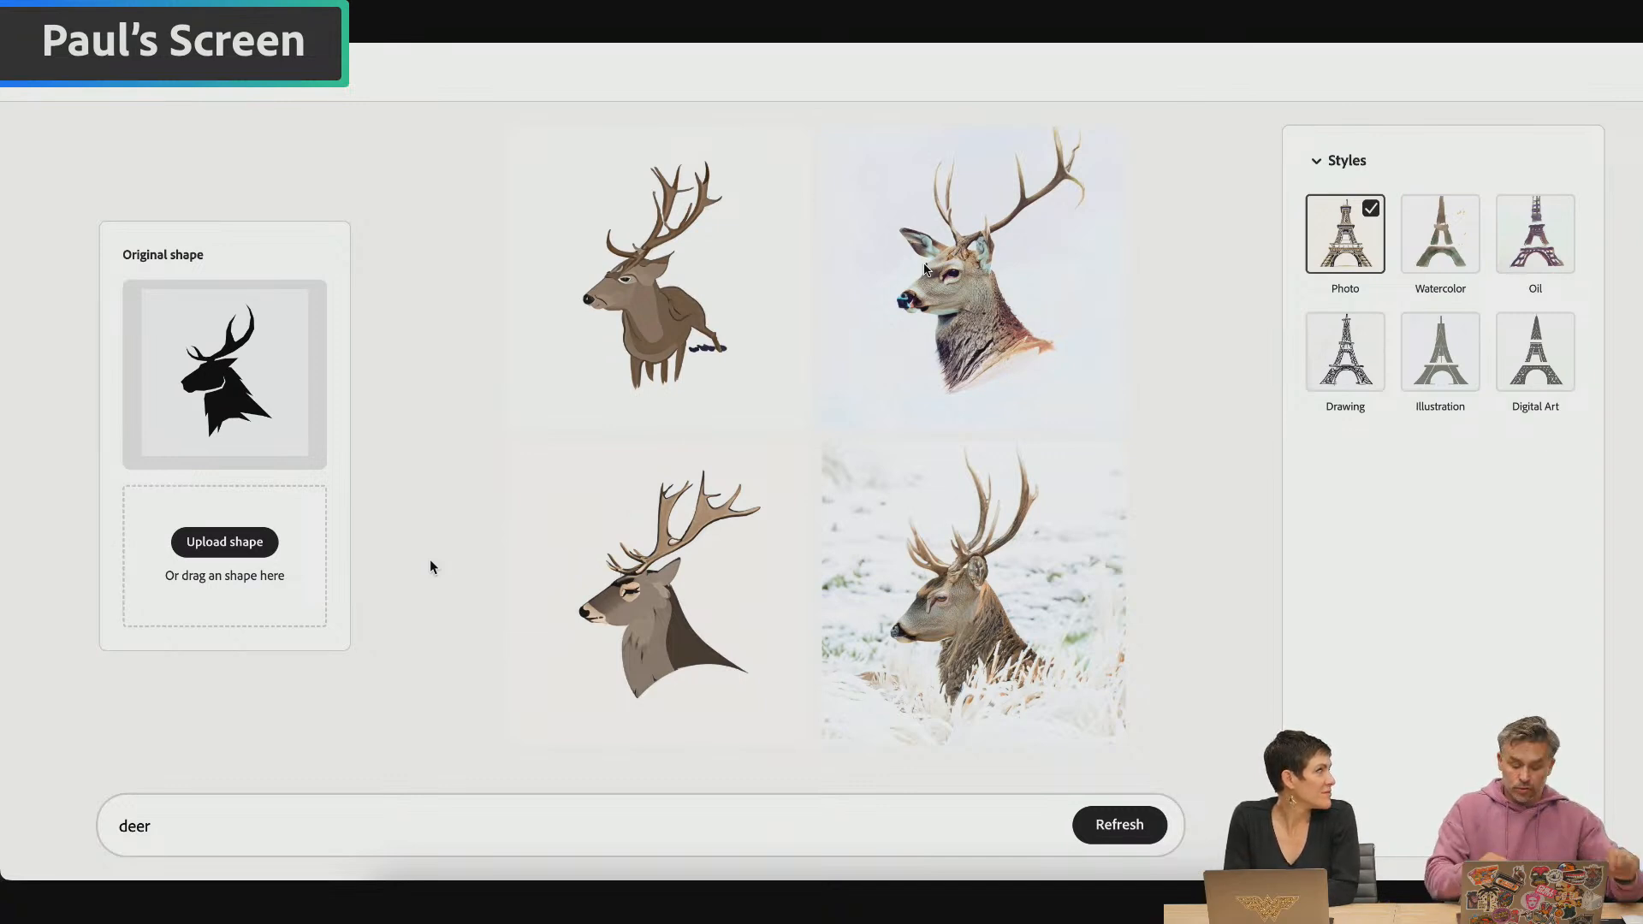
Switch to Photoshop, minimize the Saturn Dynasty poster window, and switch to Google Chrome
key("super+Tab")
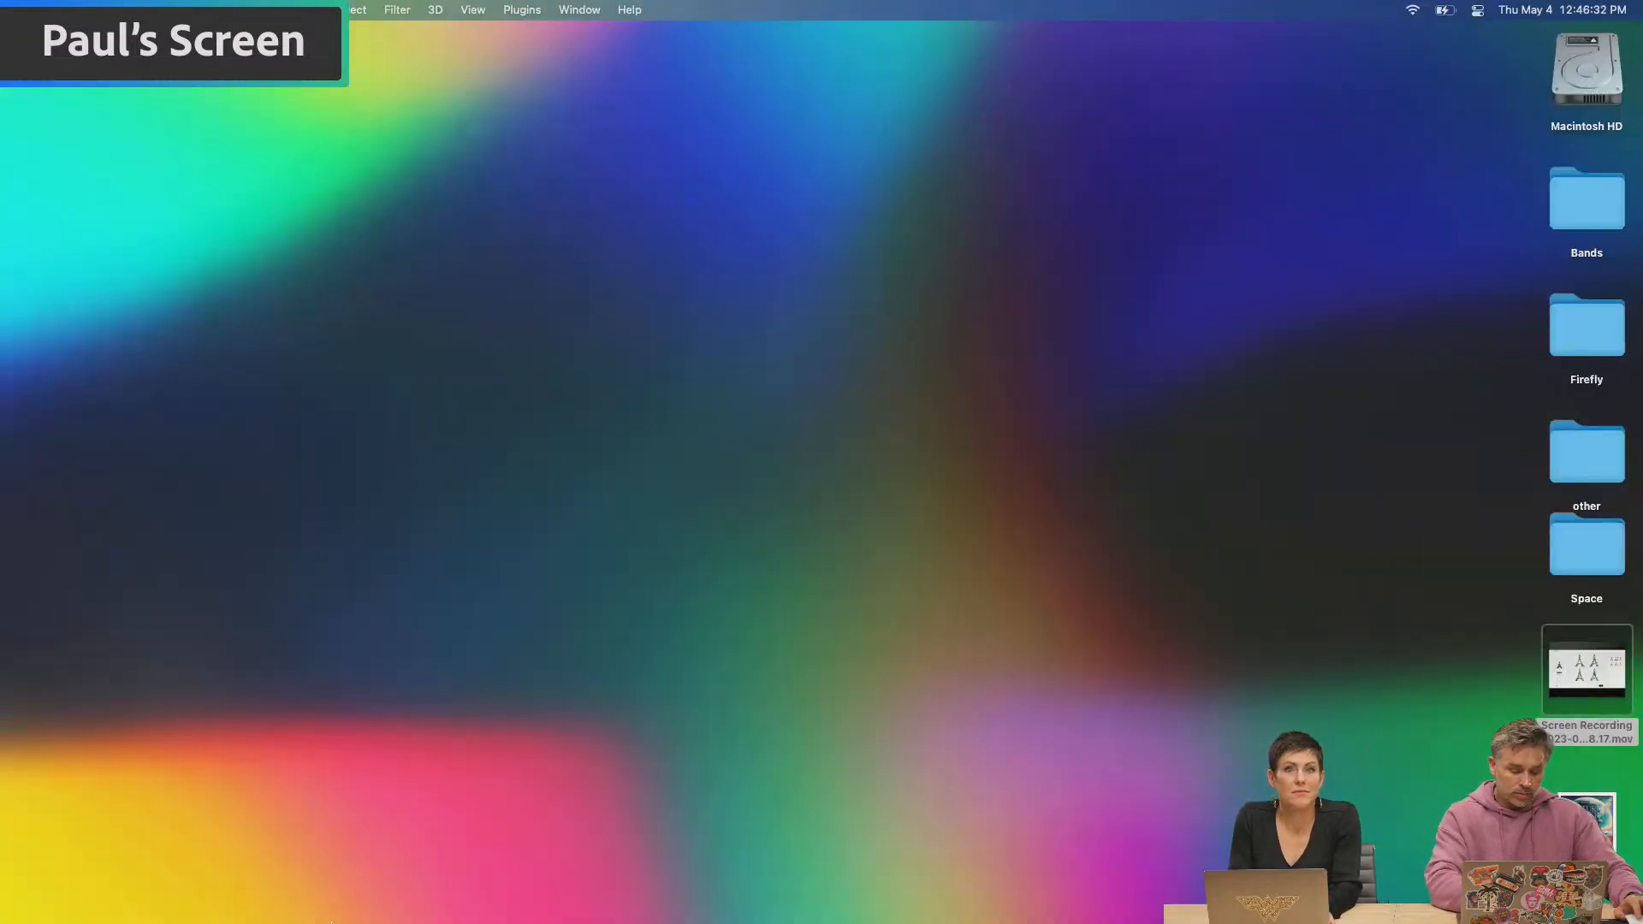
left_click(313, 901)
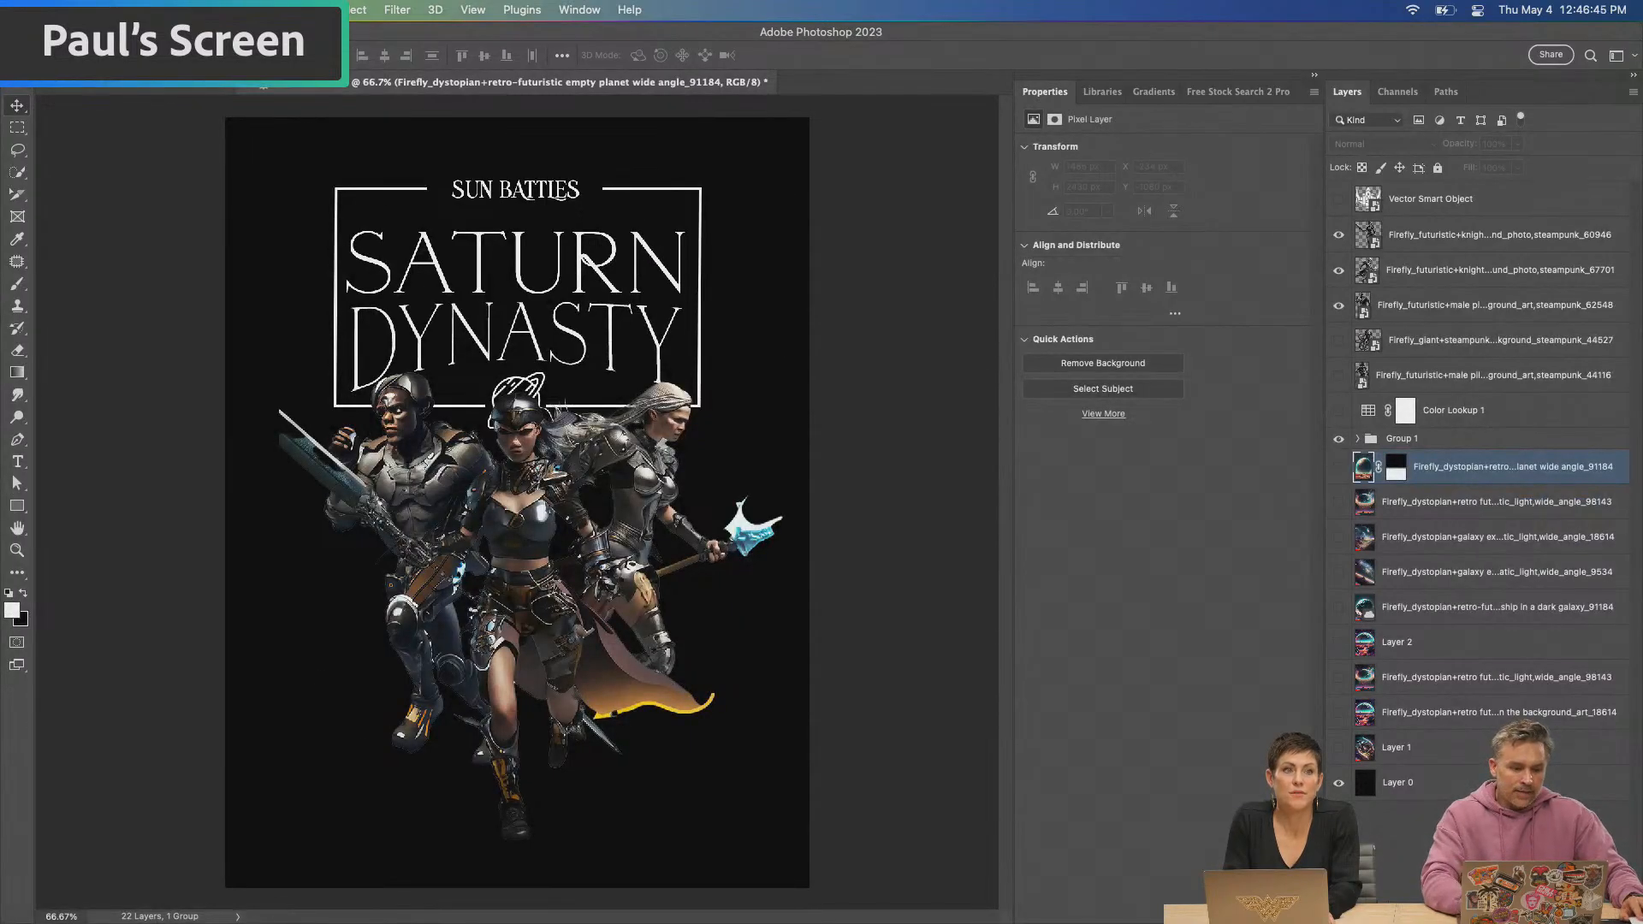
key("super+m")
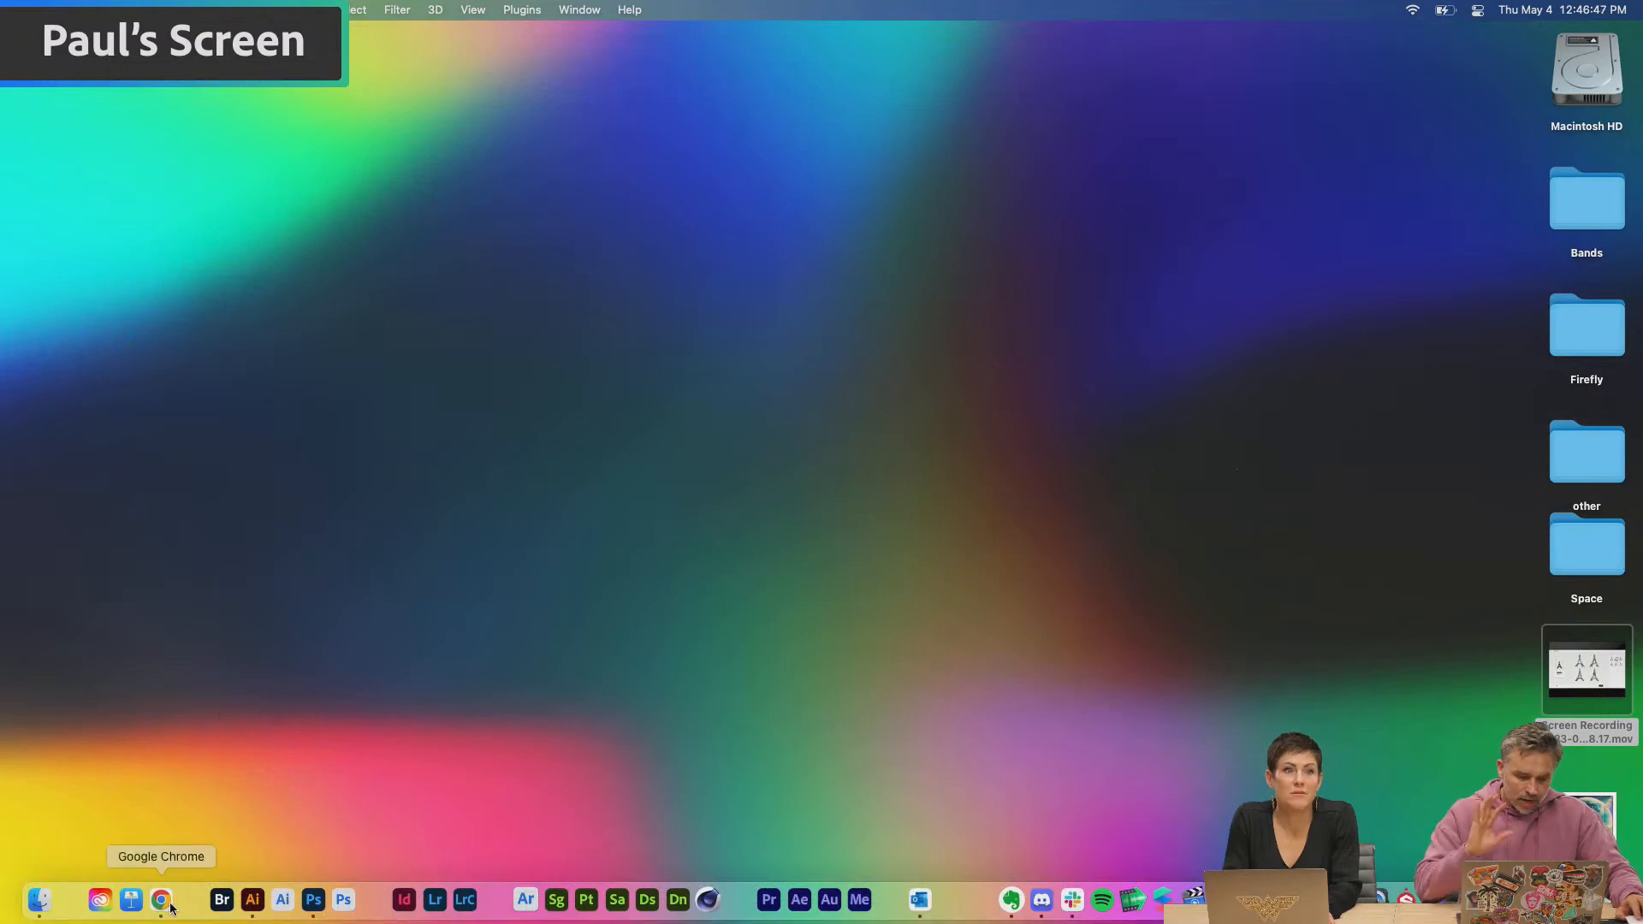
left_click(162, 900)
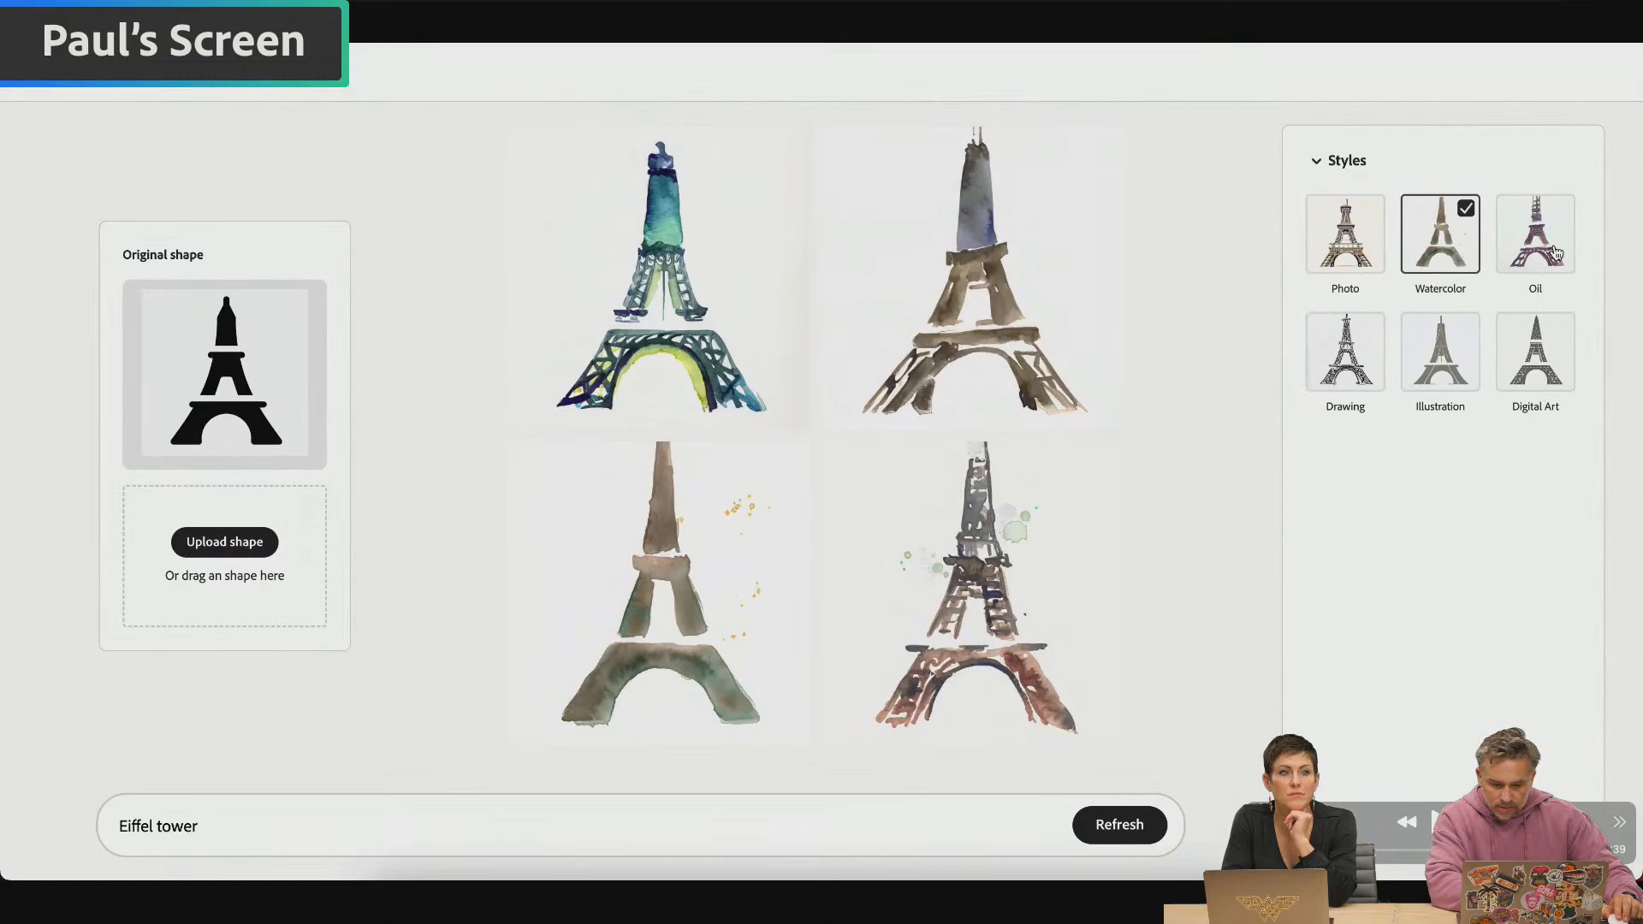
View the Eiffel tower shape in the Oil and Drawing styles, and return the Text to image browser to the Firefly home page
left_click(1553, 253)
left_click(1345, 350)
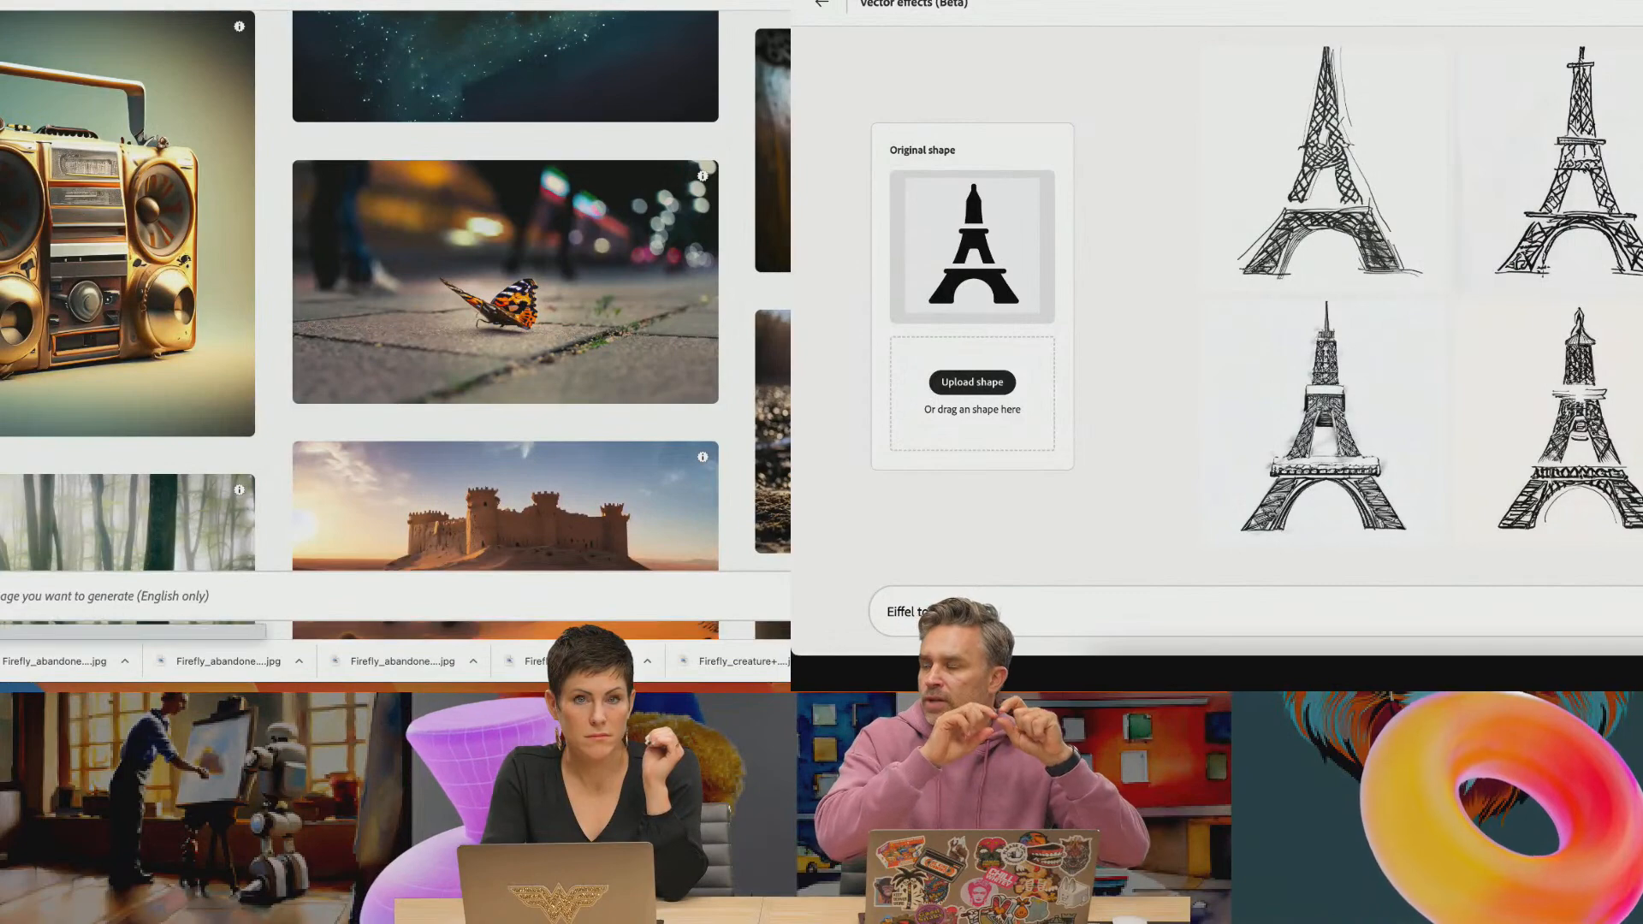
key("super+Left")
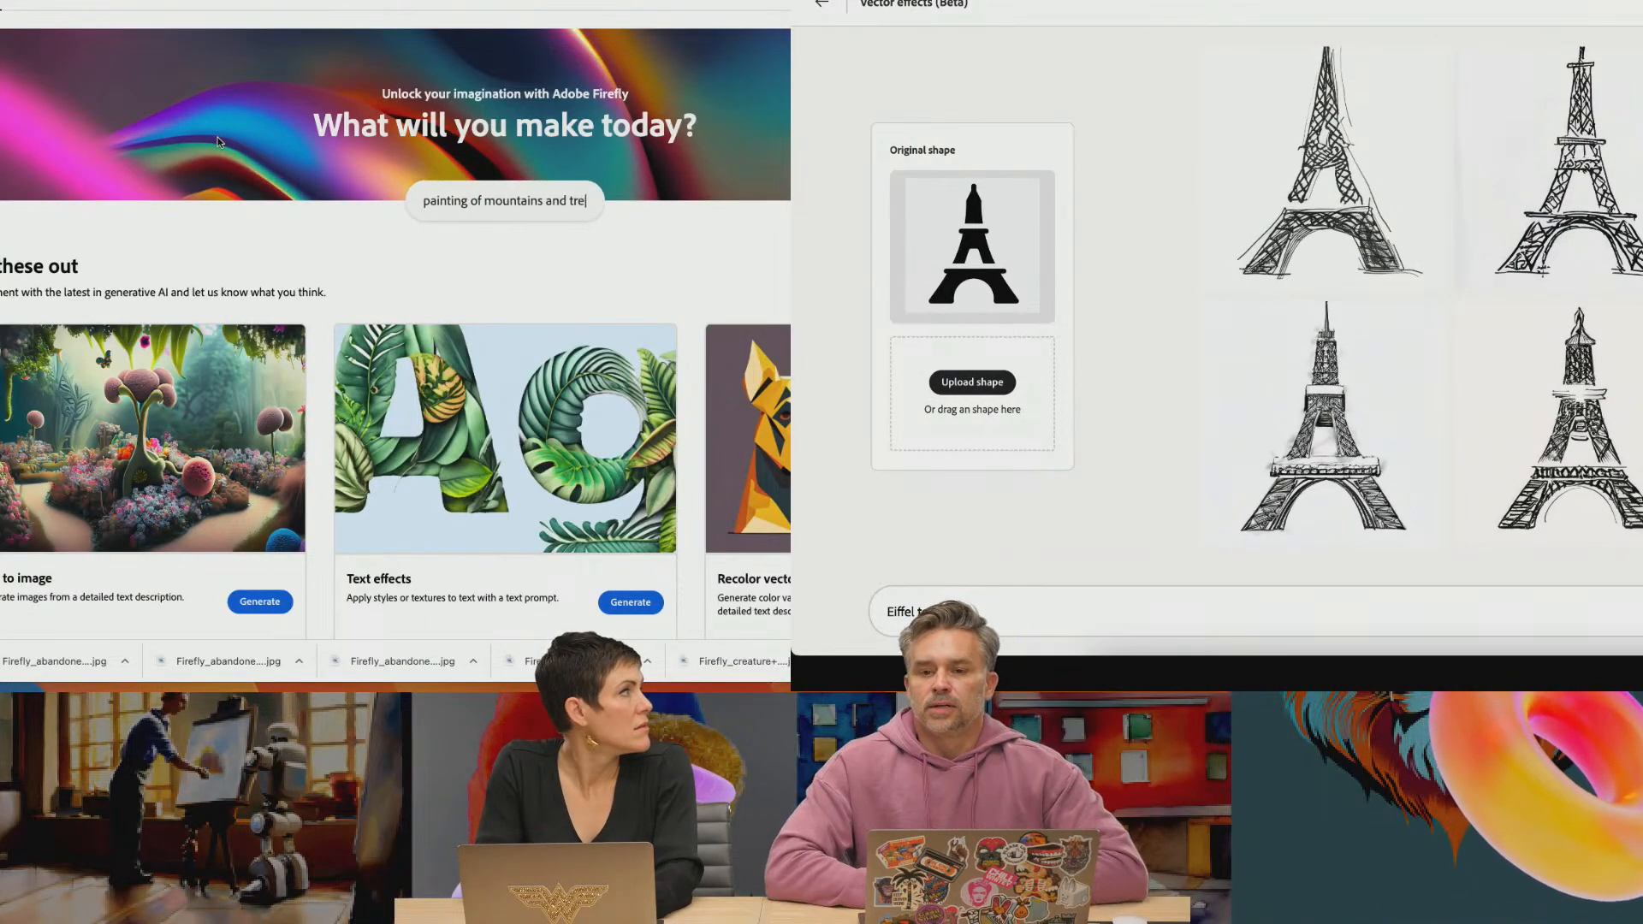
Open Firefly's Text effects generator and enter DYNASTY in capitals as the text
scroll(513, 493, "down", 2)
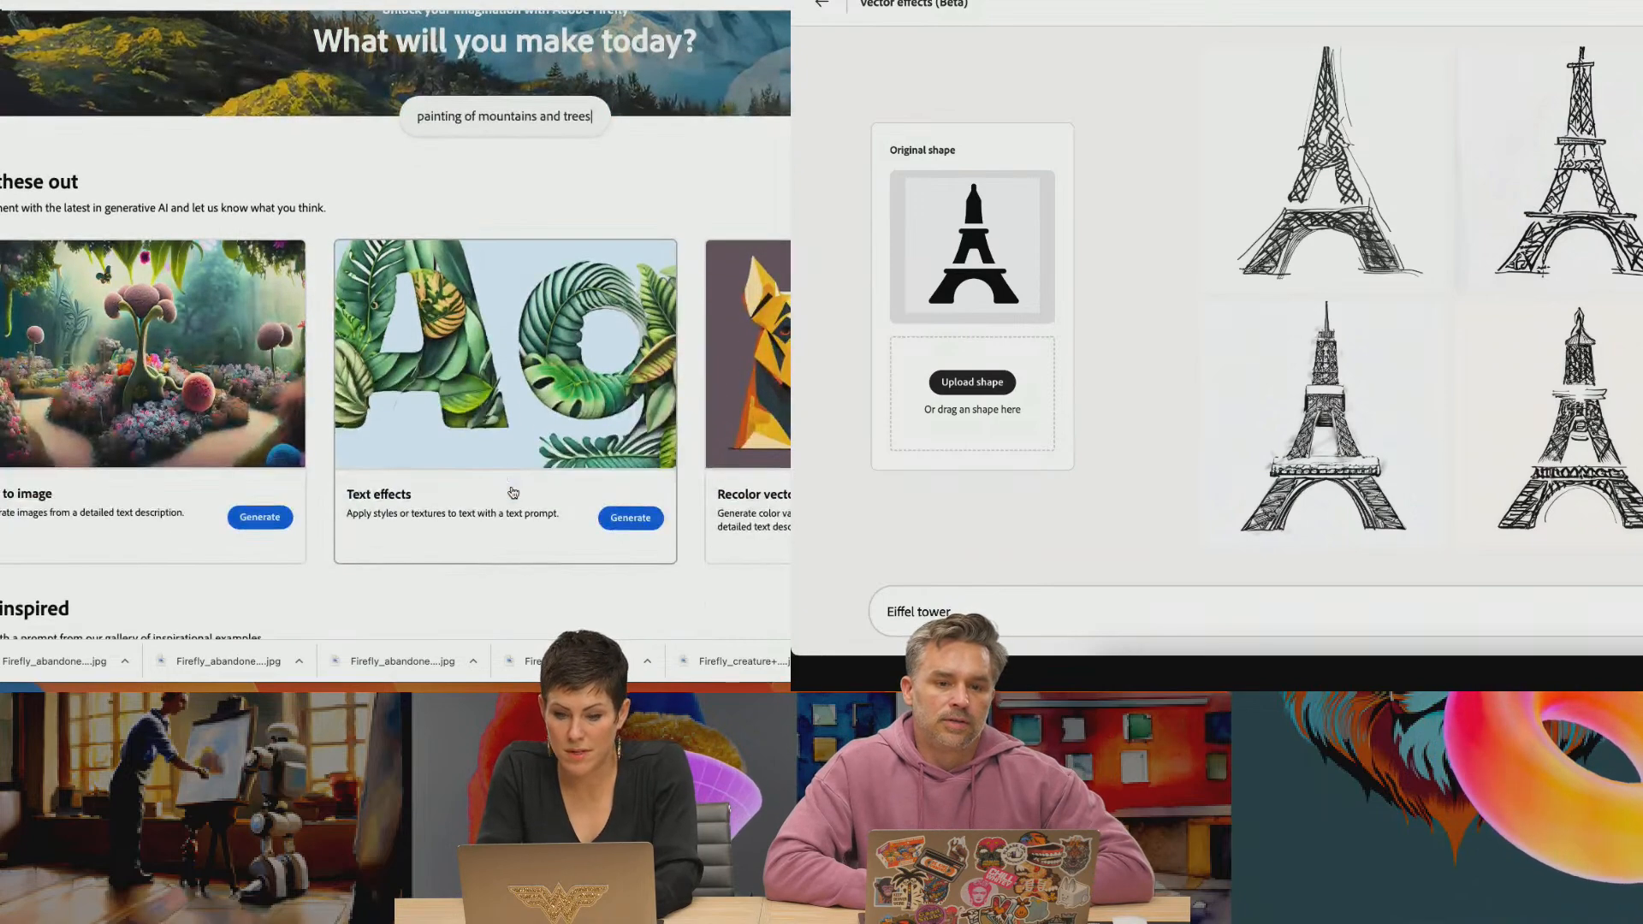
left_click(630, 516)
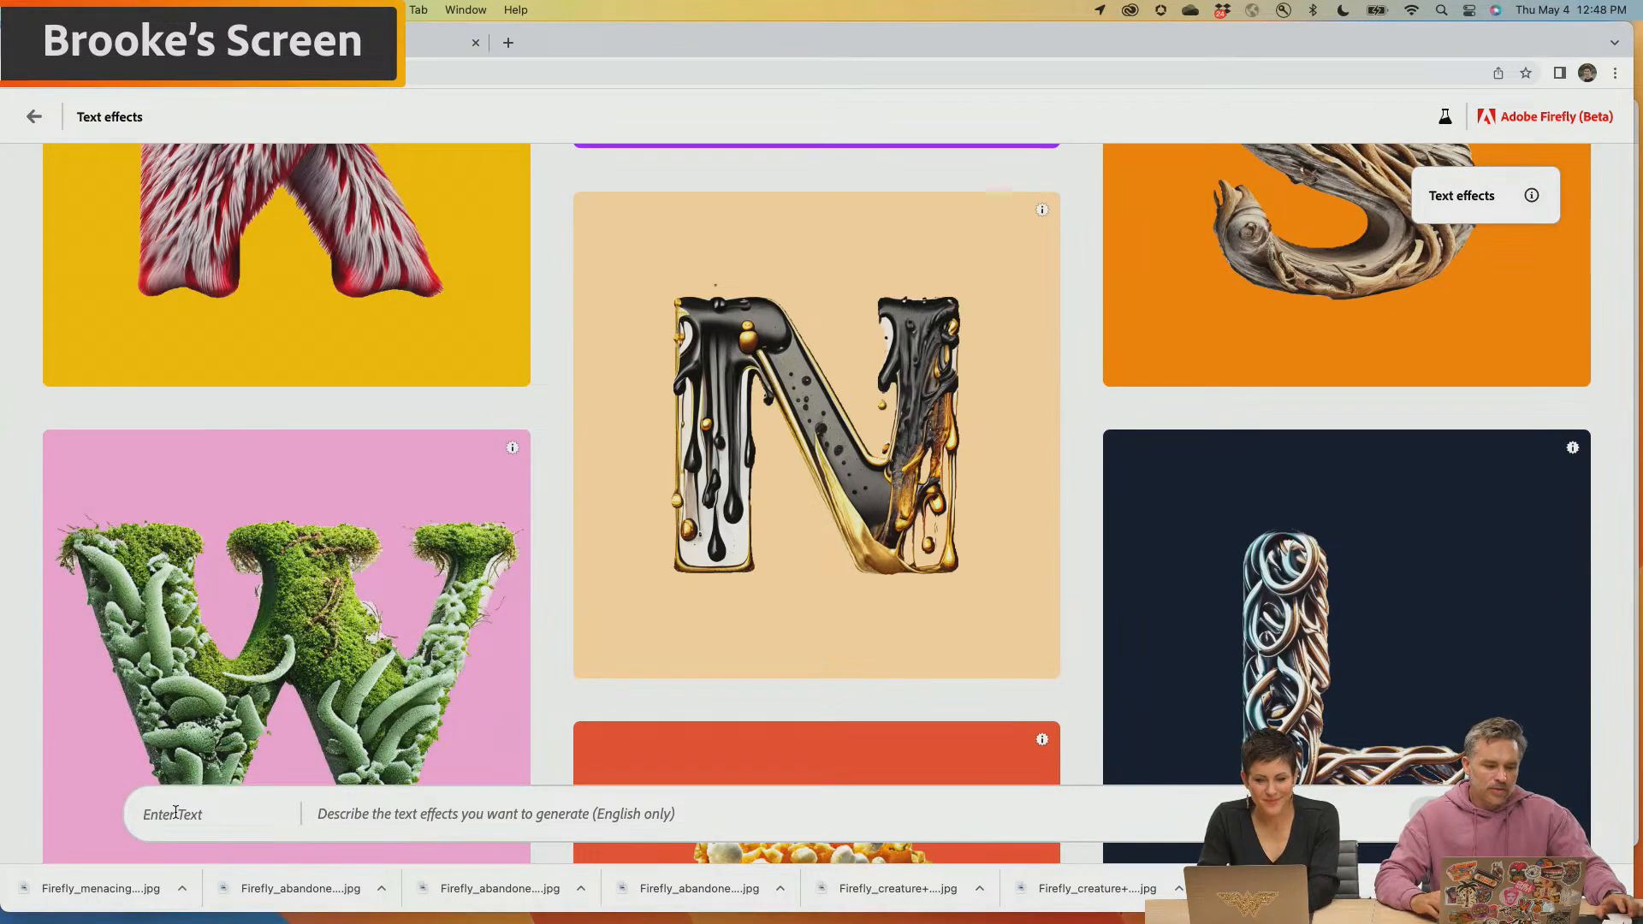
type("S")
key("BackSpace")
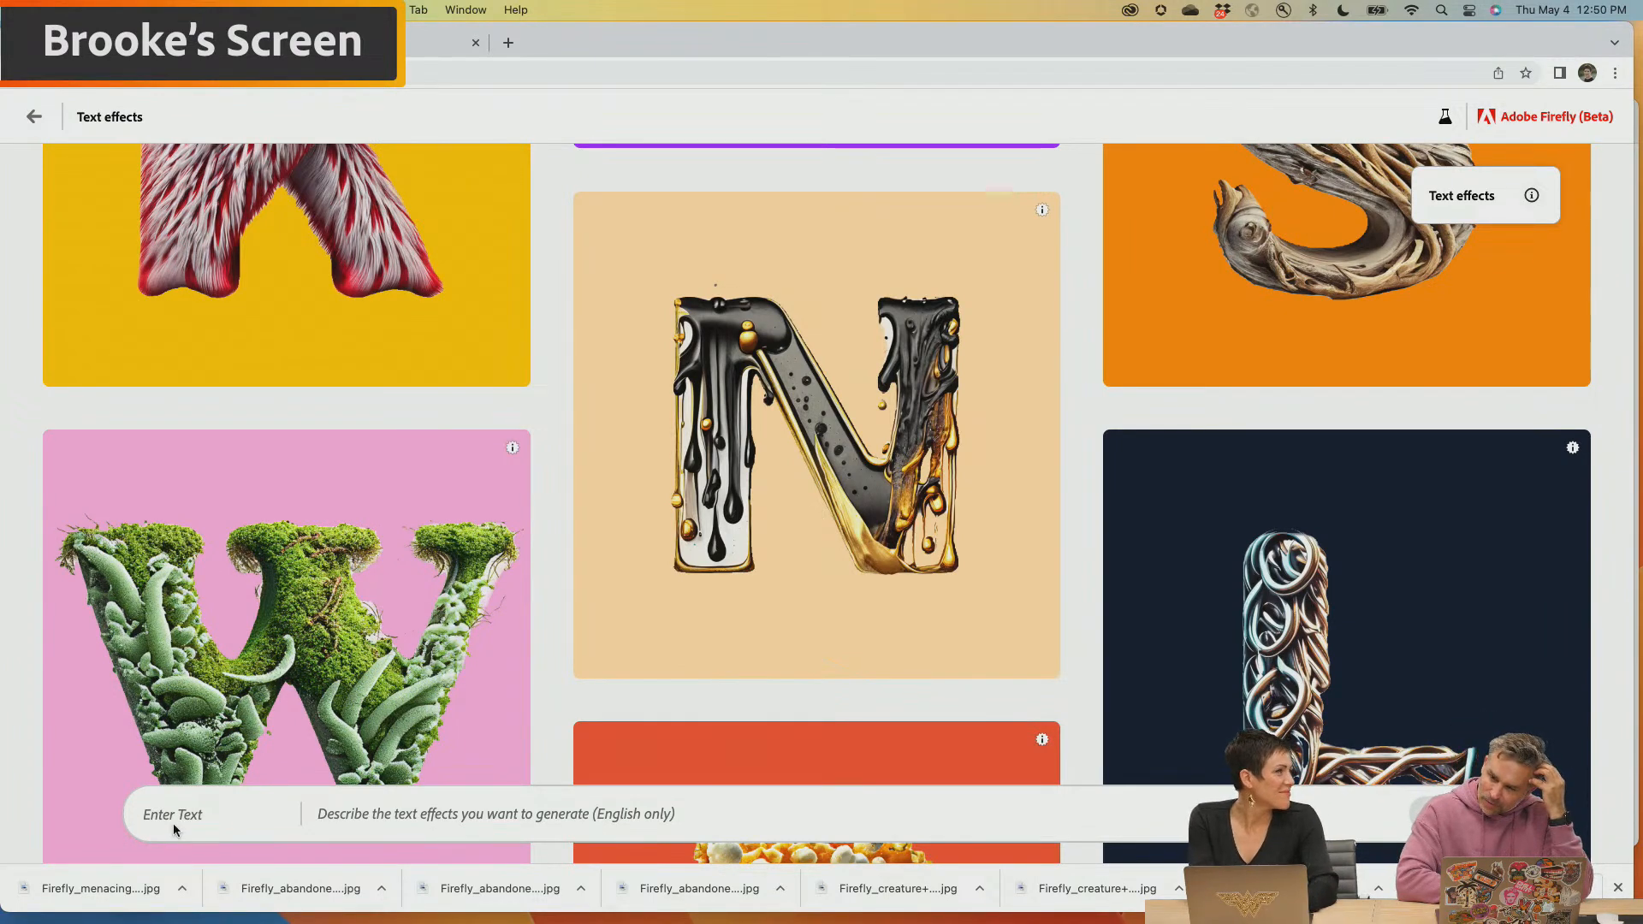
type("Dynasty")
key("Tab")
key("shift+Tab")
key("BackSpace")
type("dynast")
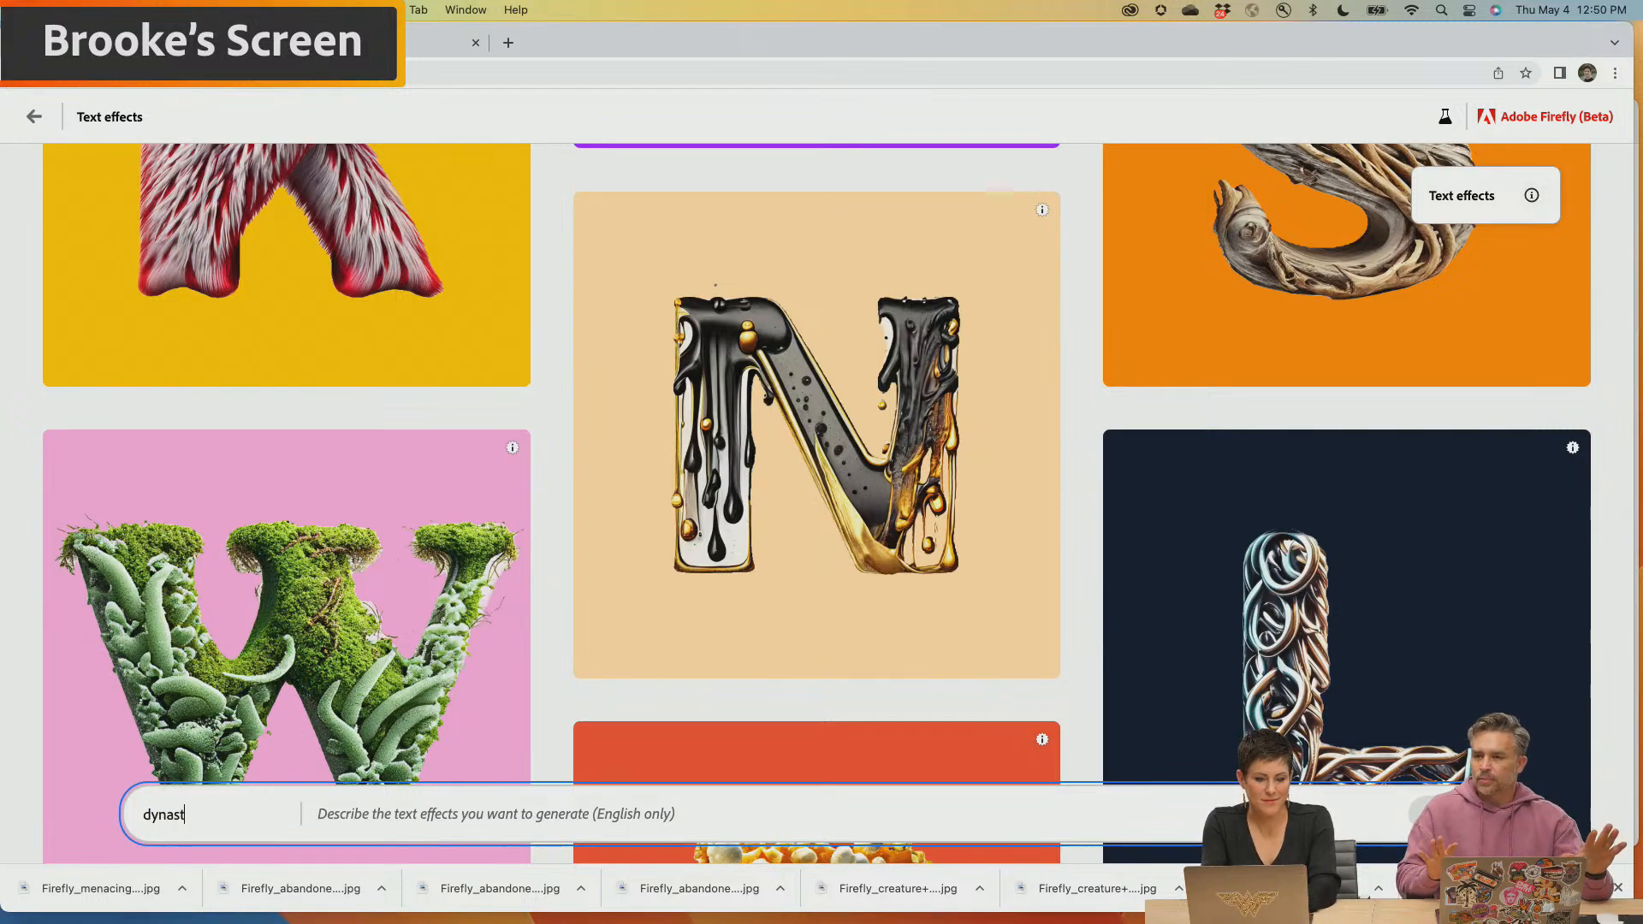
key("BackSpace")
key("BackSpace")
key("BackSpace")
type("DYNASTY")
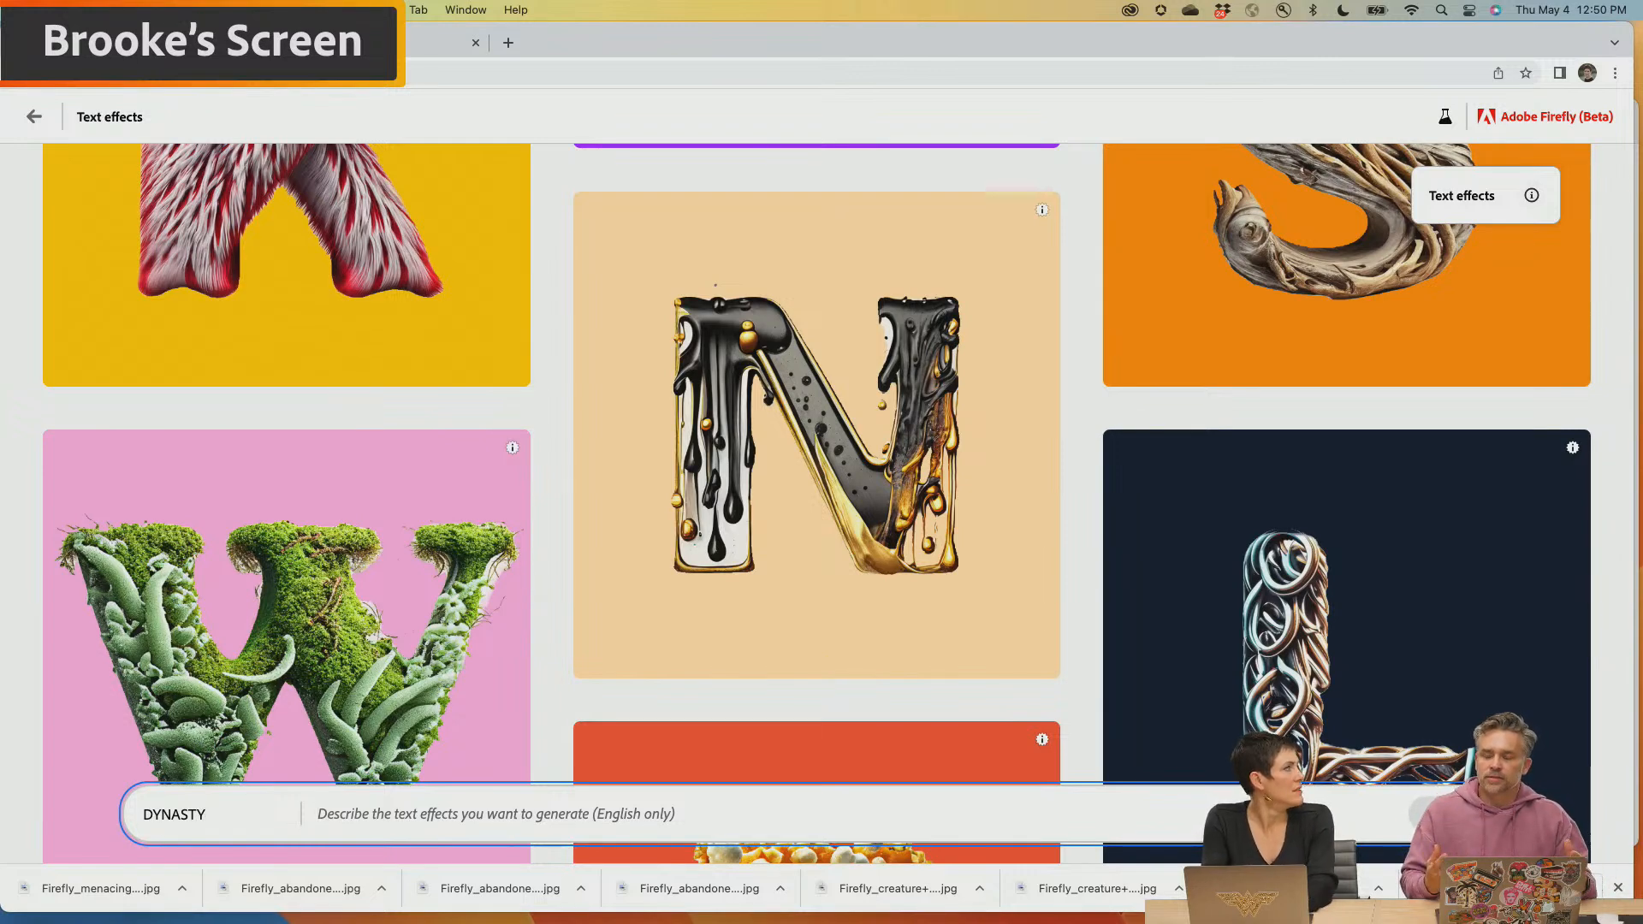
Generate the text effect from the prompt "GALAXY OF STARS" and change the lettering to a narrower, rounded heavy font
type("GA")
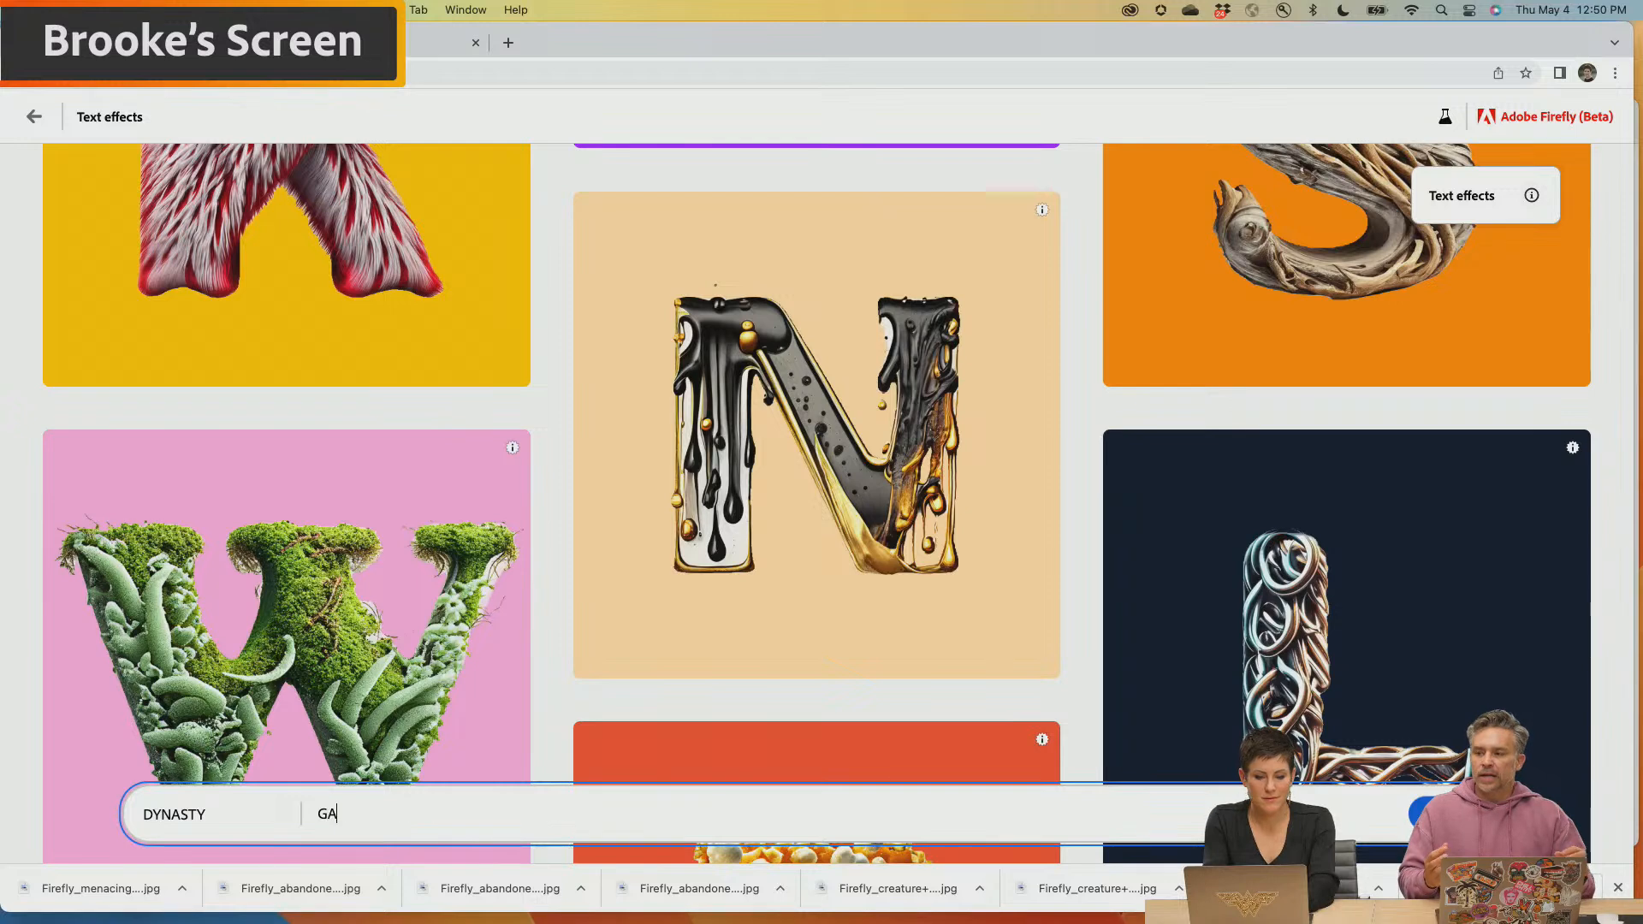
type("LAXY OF STARS")
key("Return")
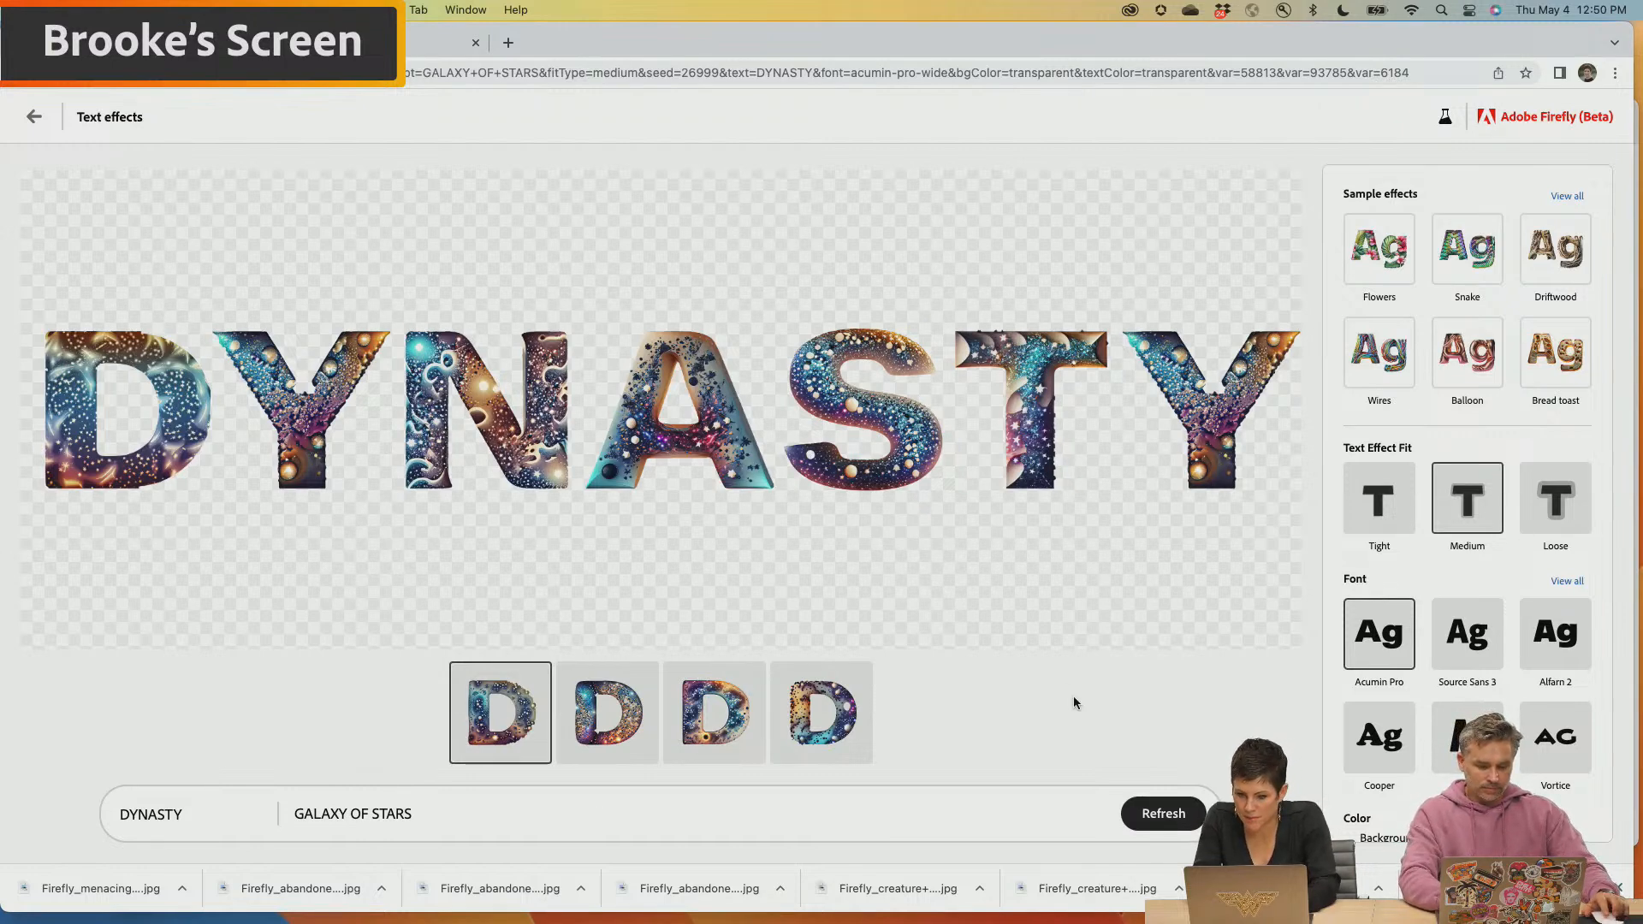
left_click(1466, 736)
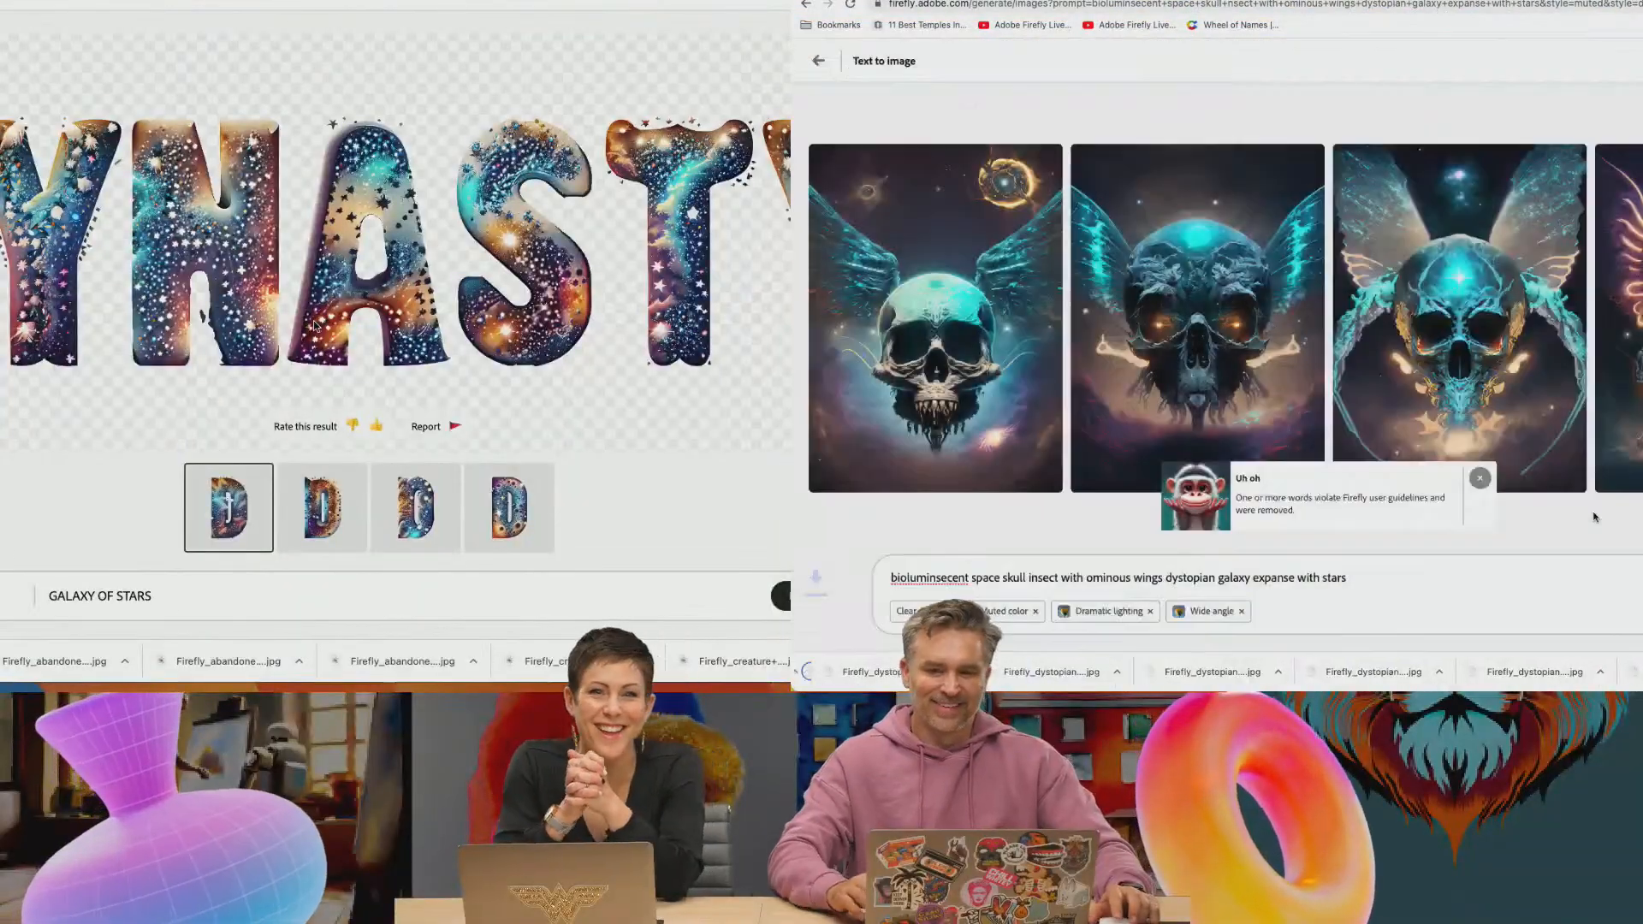
Download the winged-skull images from Text to image and open the Downloads folder in Finder
left_click(1638, 161)
left_click(1588, 503)
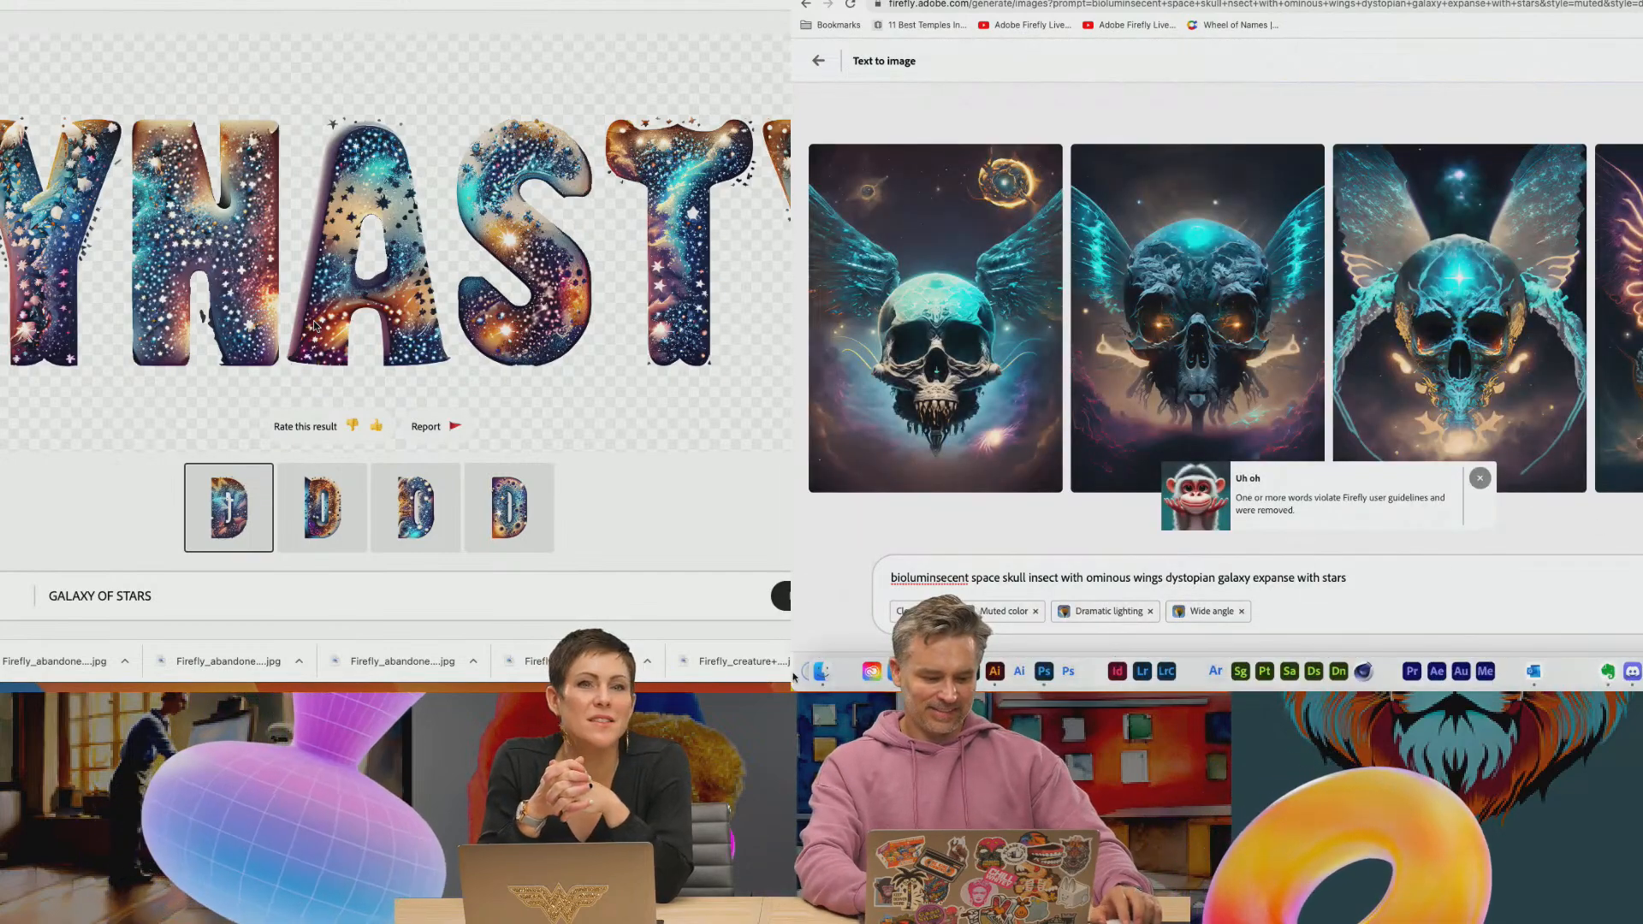
left_click(823, 670)
left_click_drag(1035, 0, 1178, 29)
left_click(1562, 520)
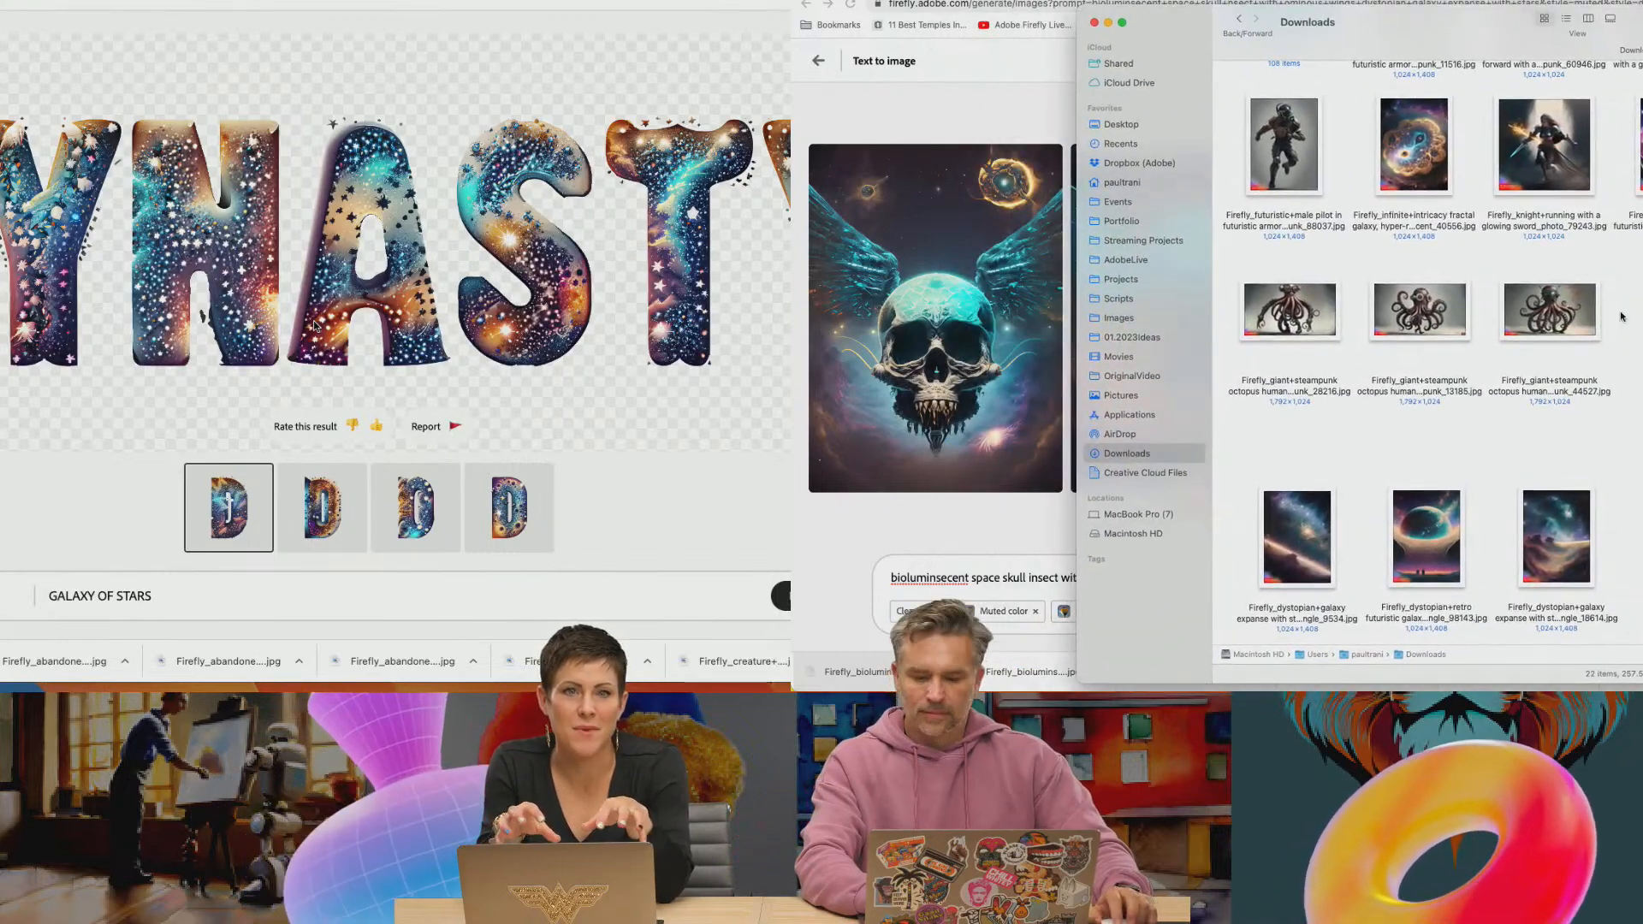
Place the two downloaded winged-skull images in SpaceEpic2.psd so they fill the poster behind the title
mouse_move(969, 674)
left_click(1043, 674)
left_click(834, 676)
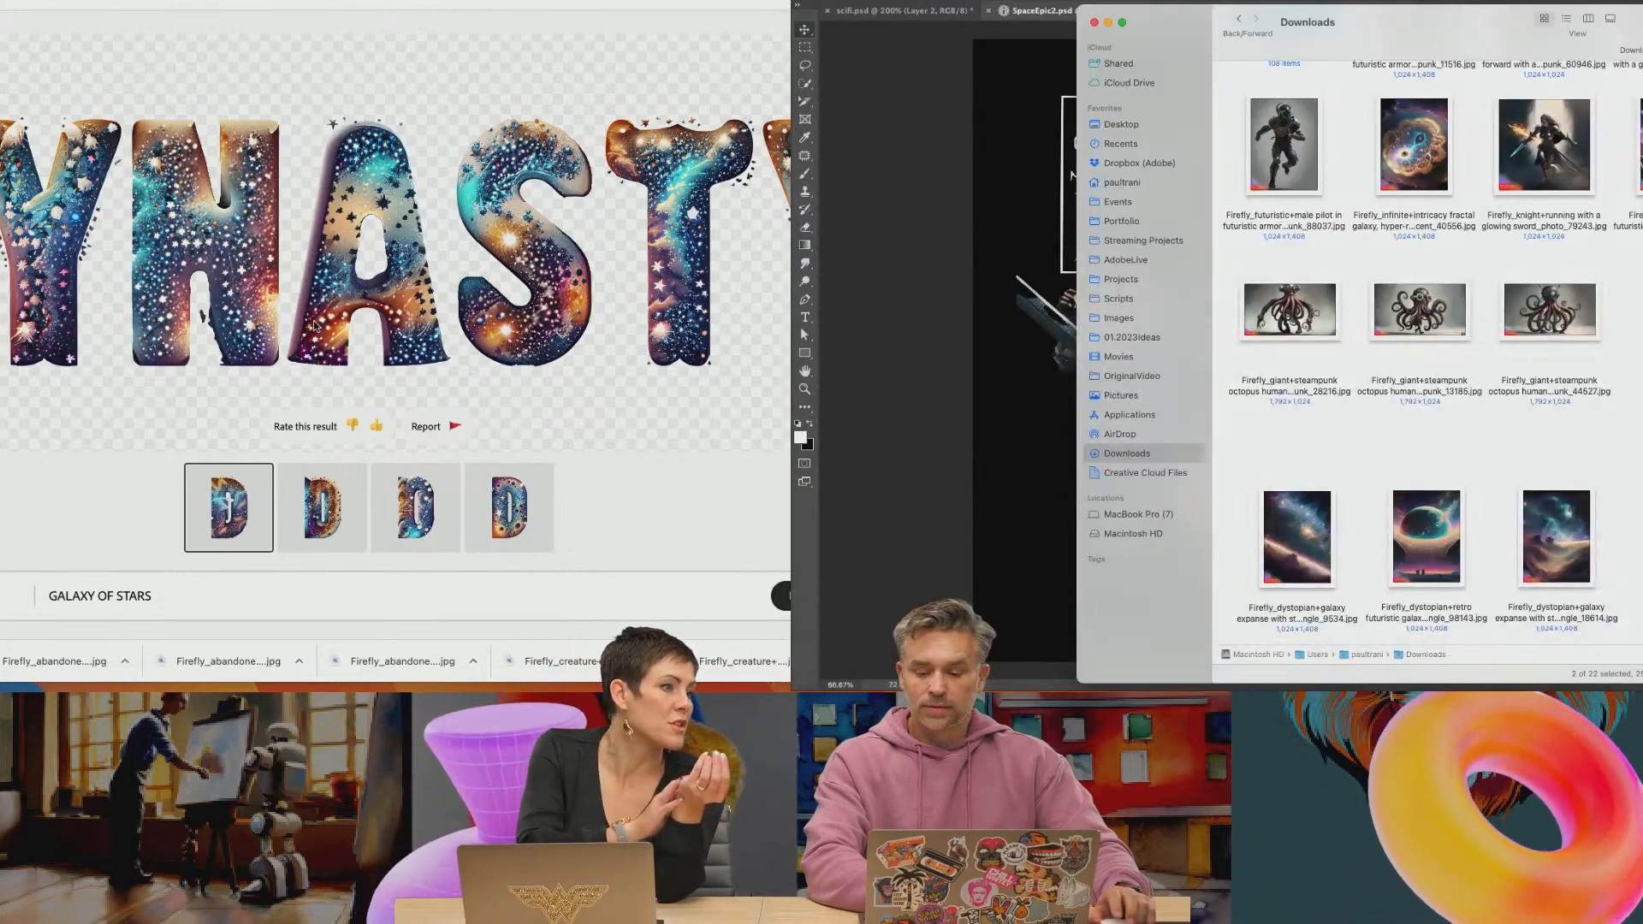
left_click_drag(1283, 311, 983, 308)
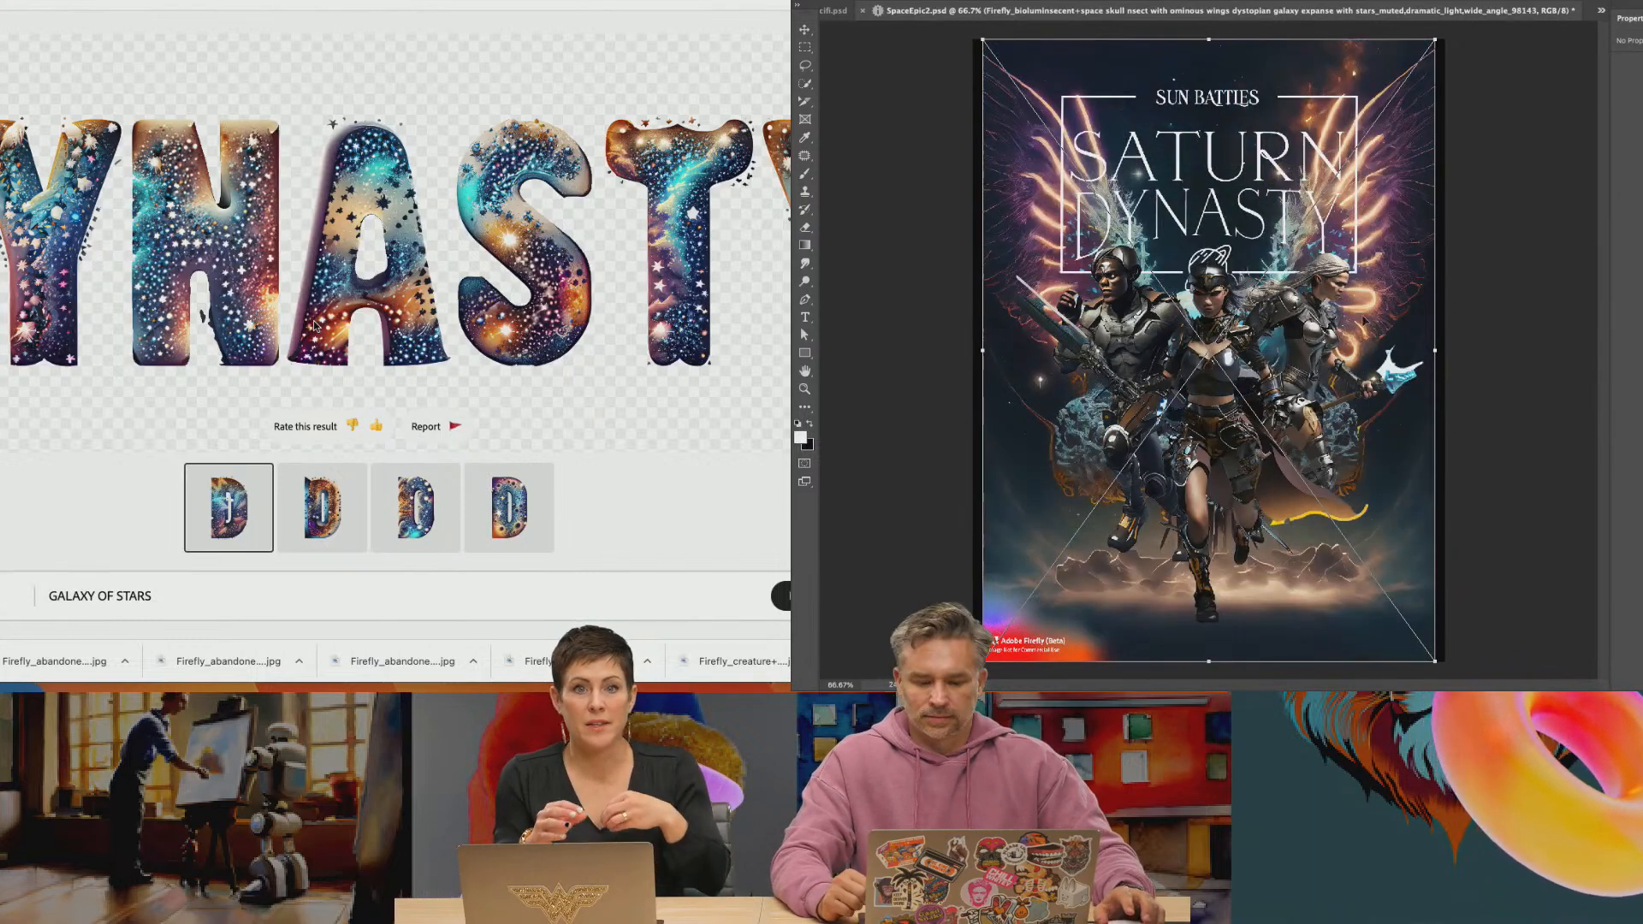
key("Return")
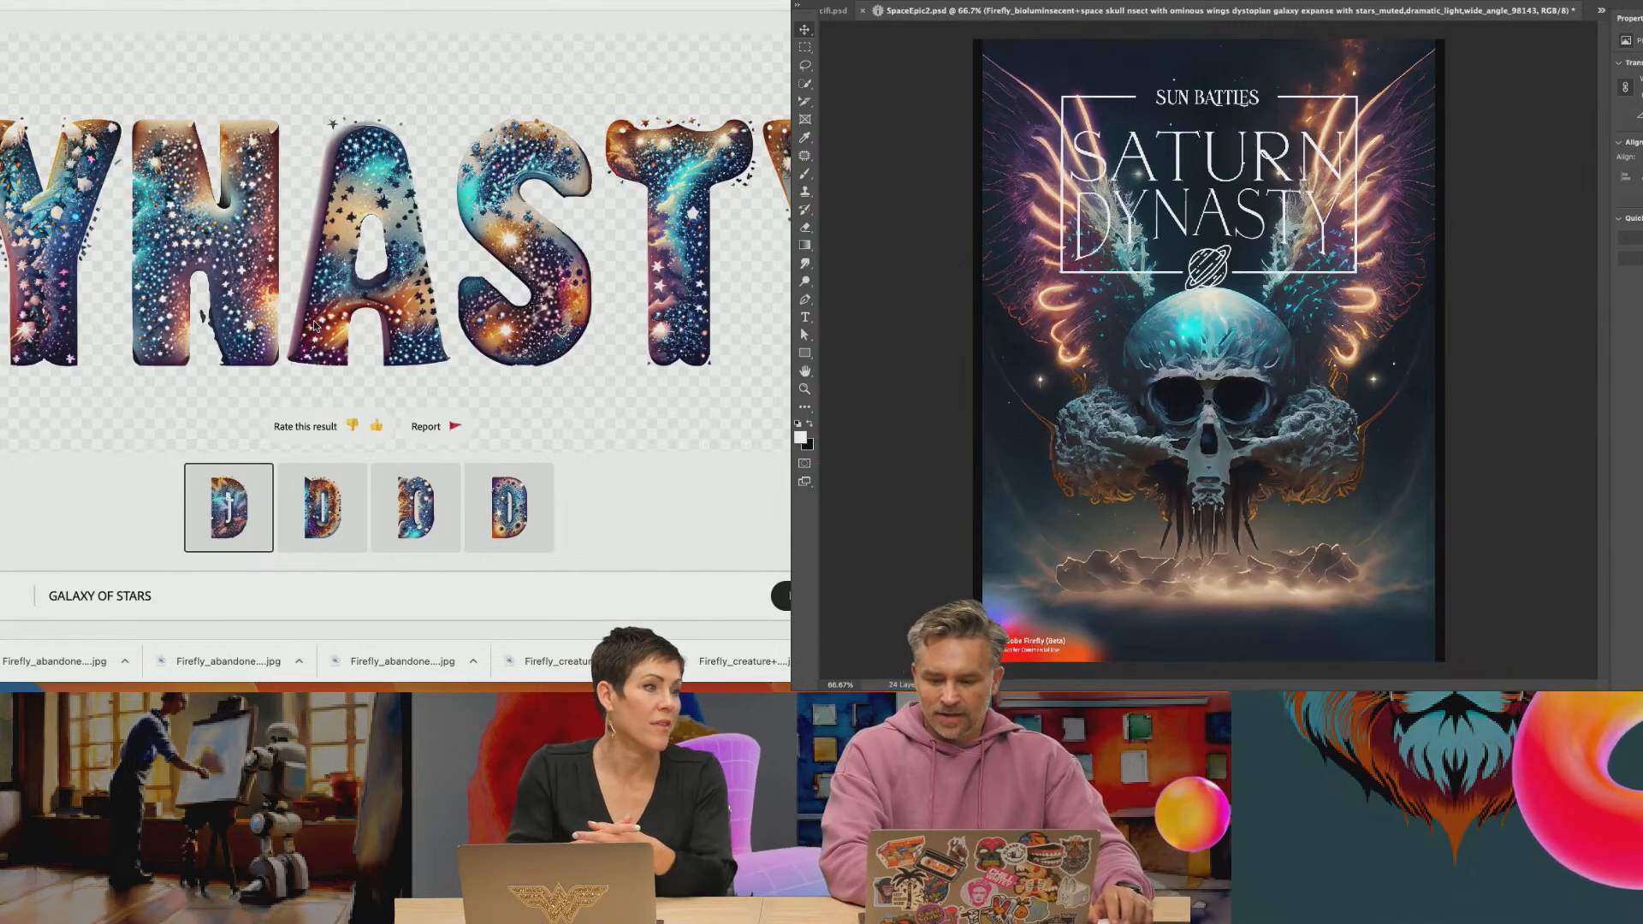
key("ctrl+t")
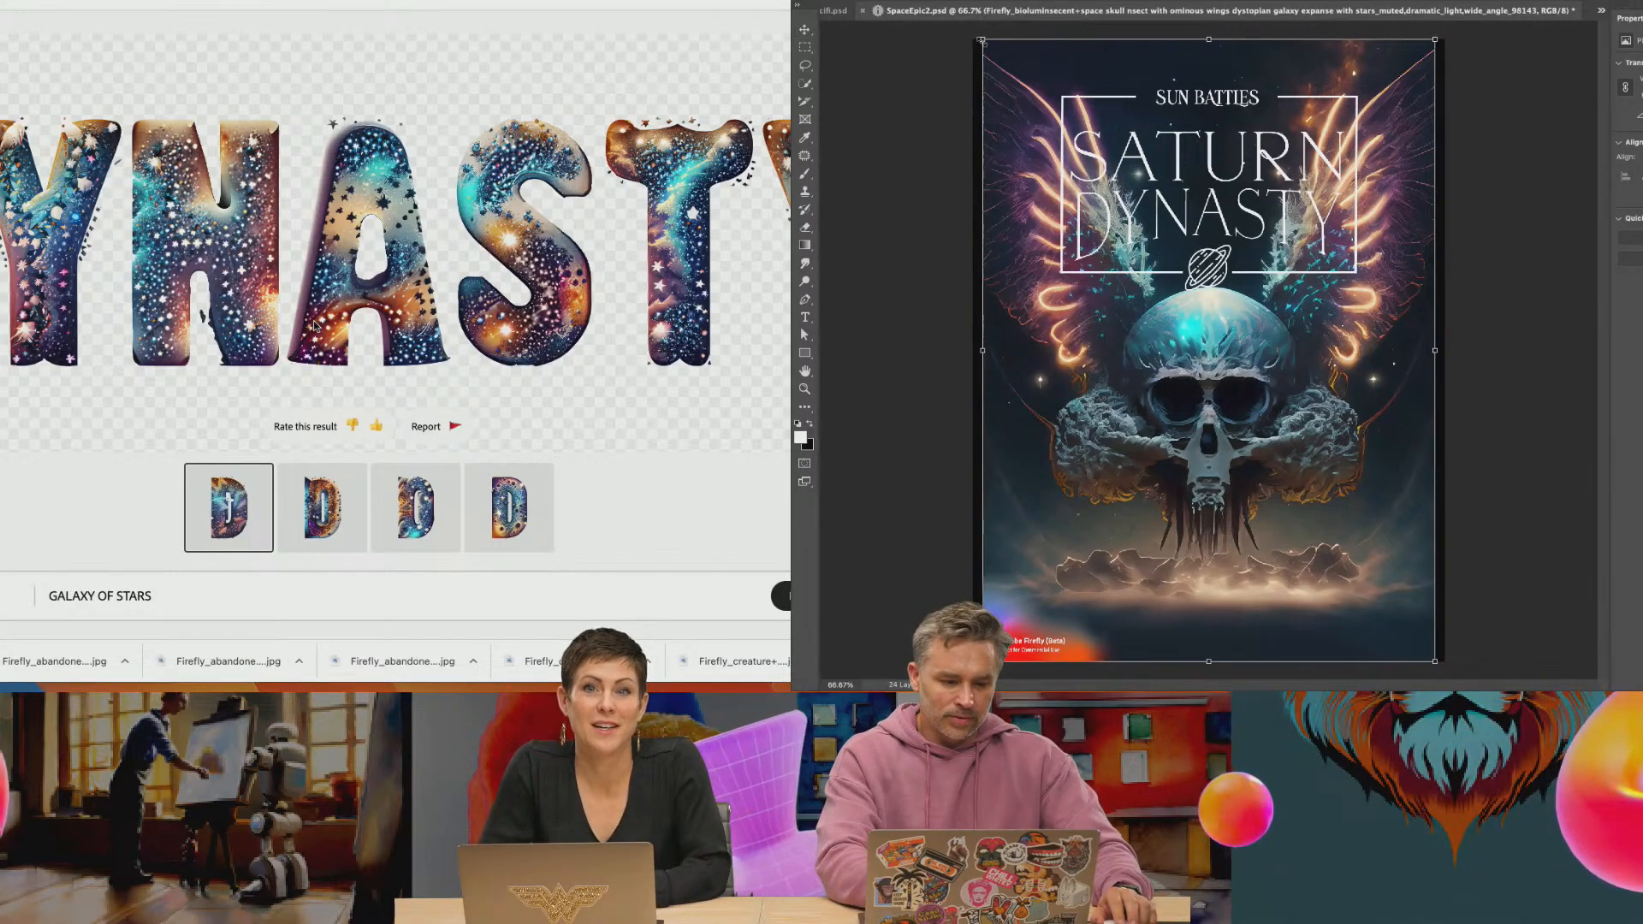
key("Return")
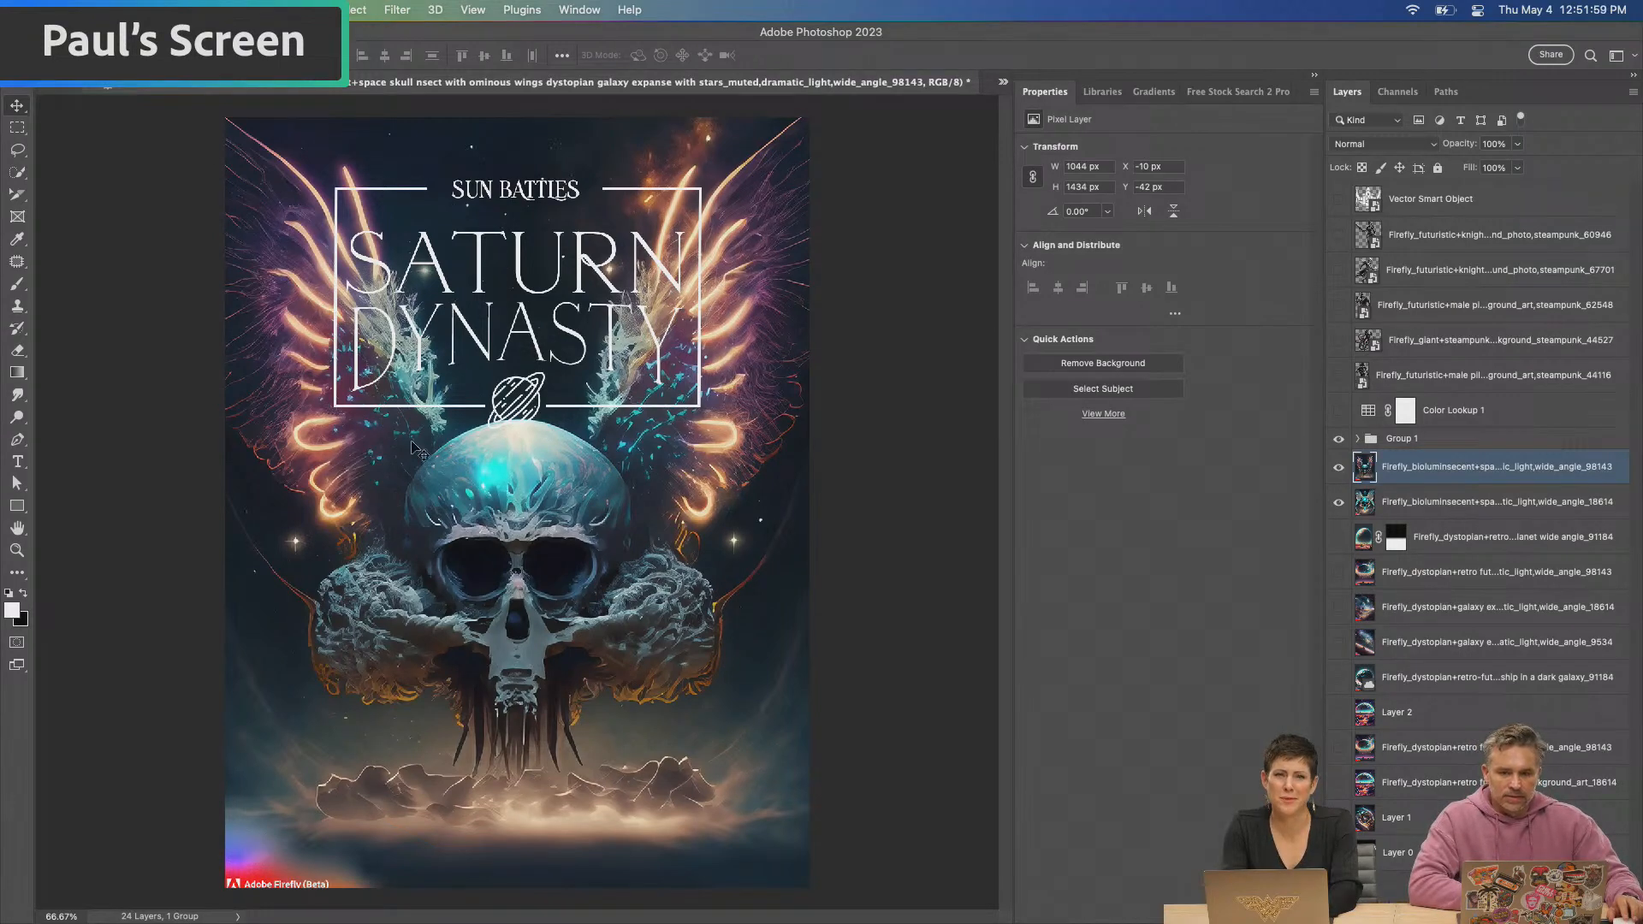
Change the word "Sun" to "Sparkle" in the small heading above the Saturn Dynasty title
mouse_move(829, 921)
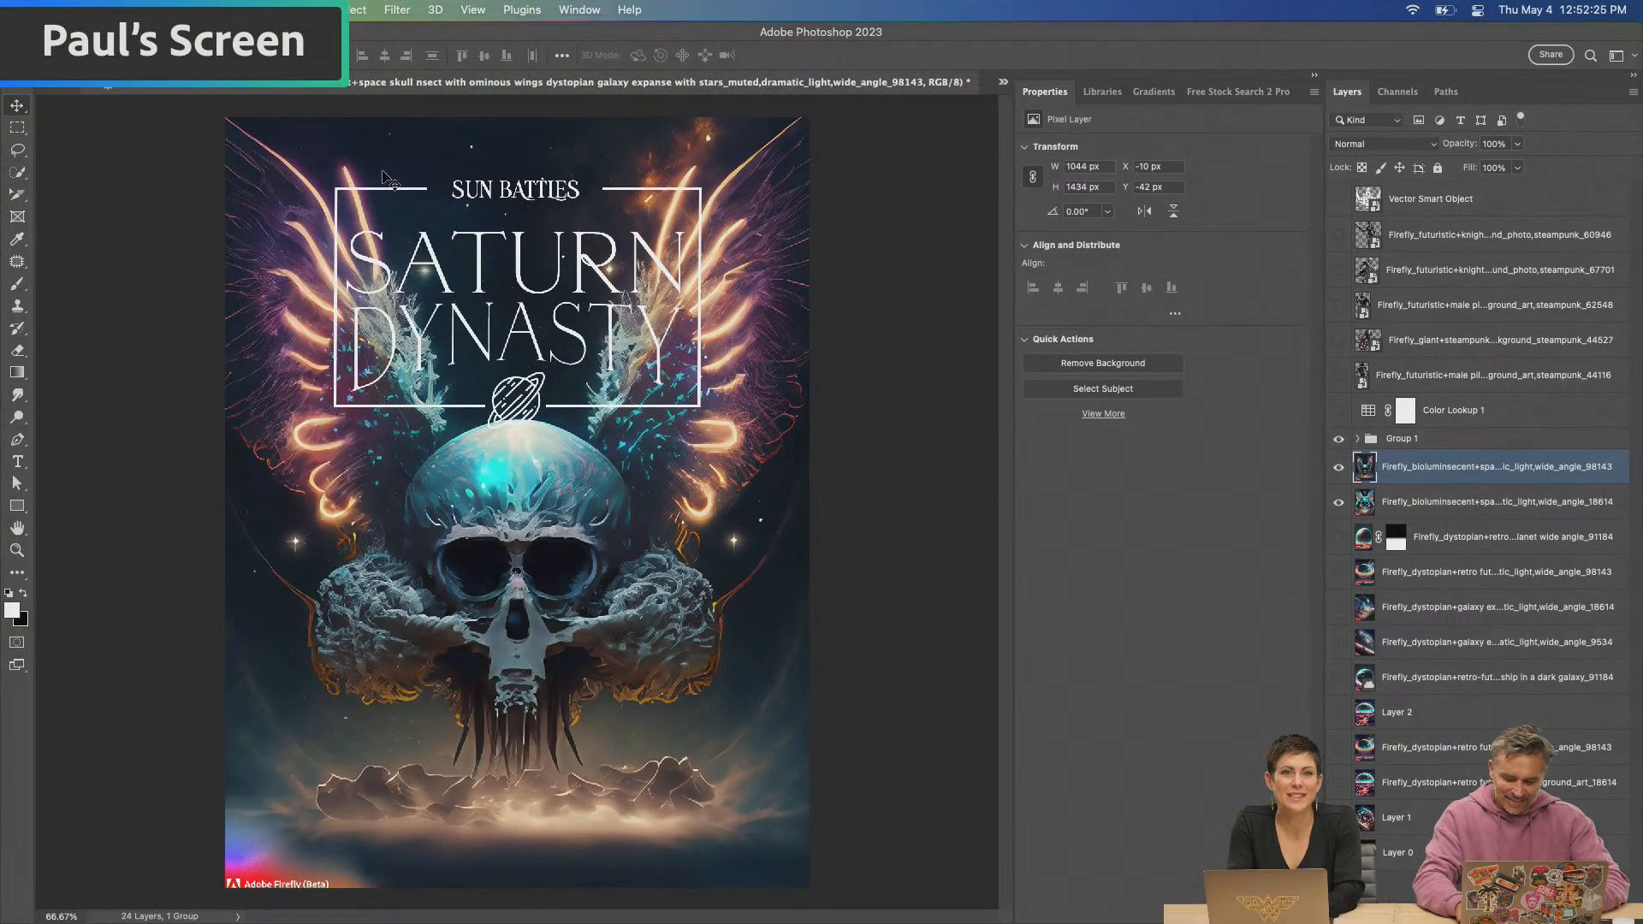
key("super+plus")
scroll(393, 377, "up", 5)
key("t")
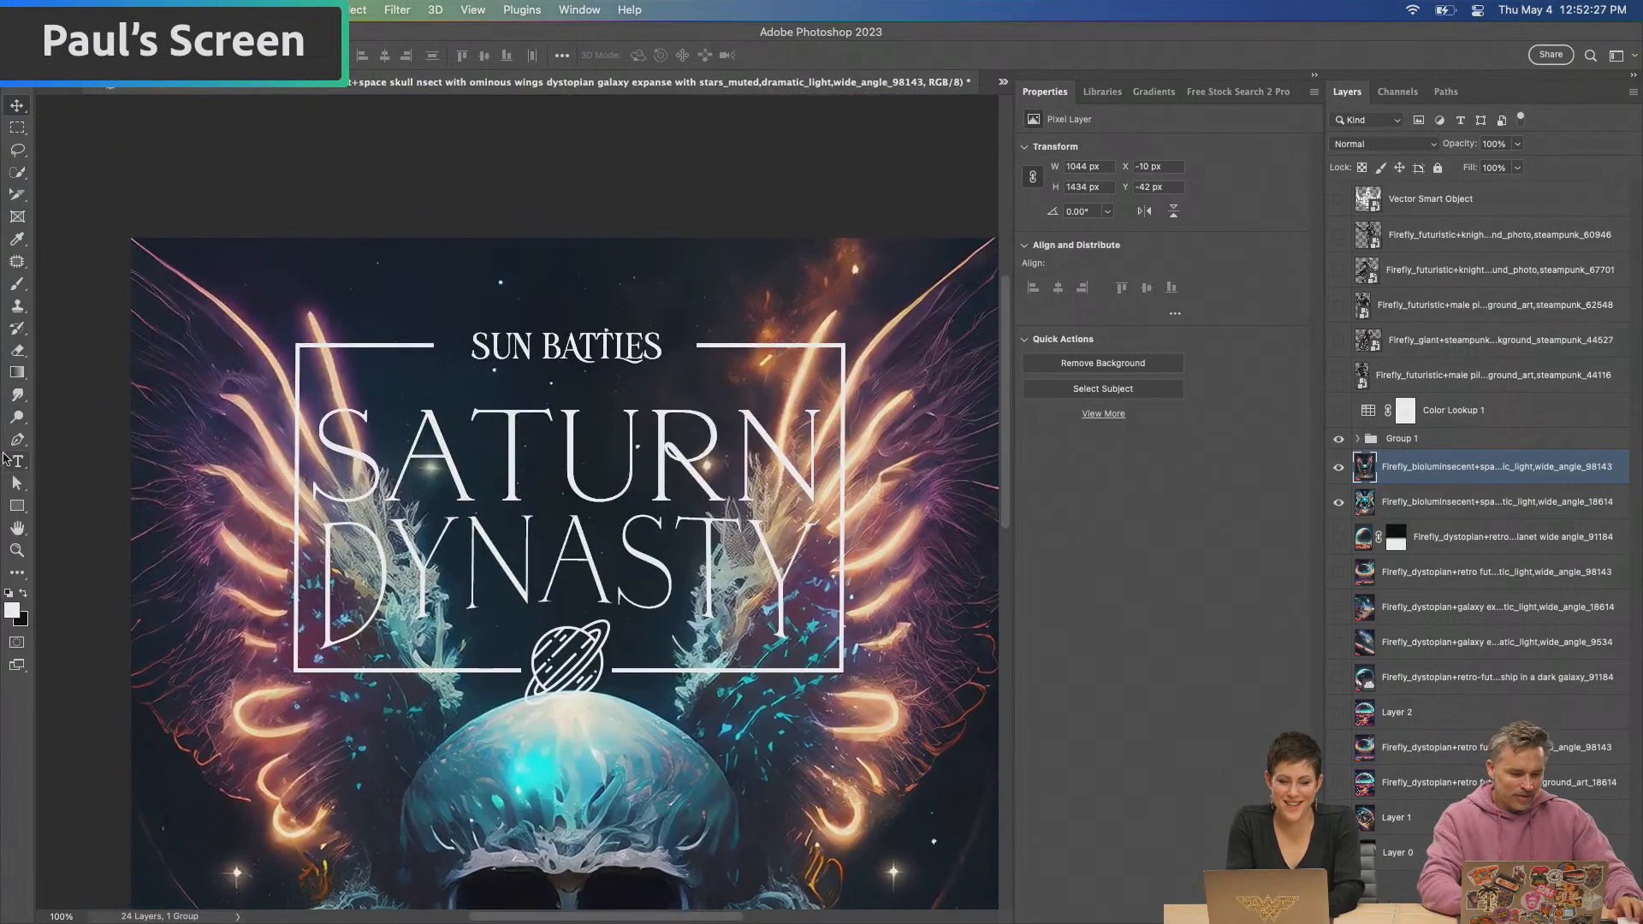
left_click(490, 339)
double_click(490, 339)
type("sparkie")
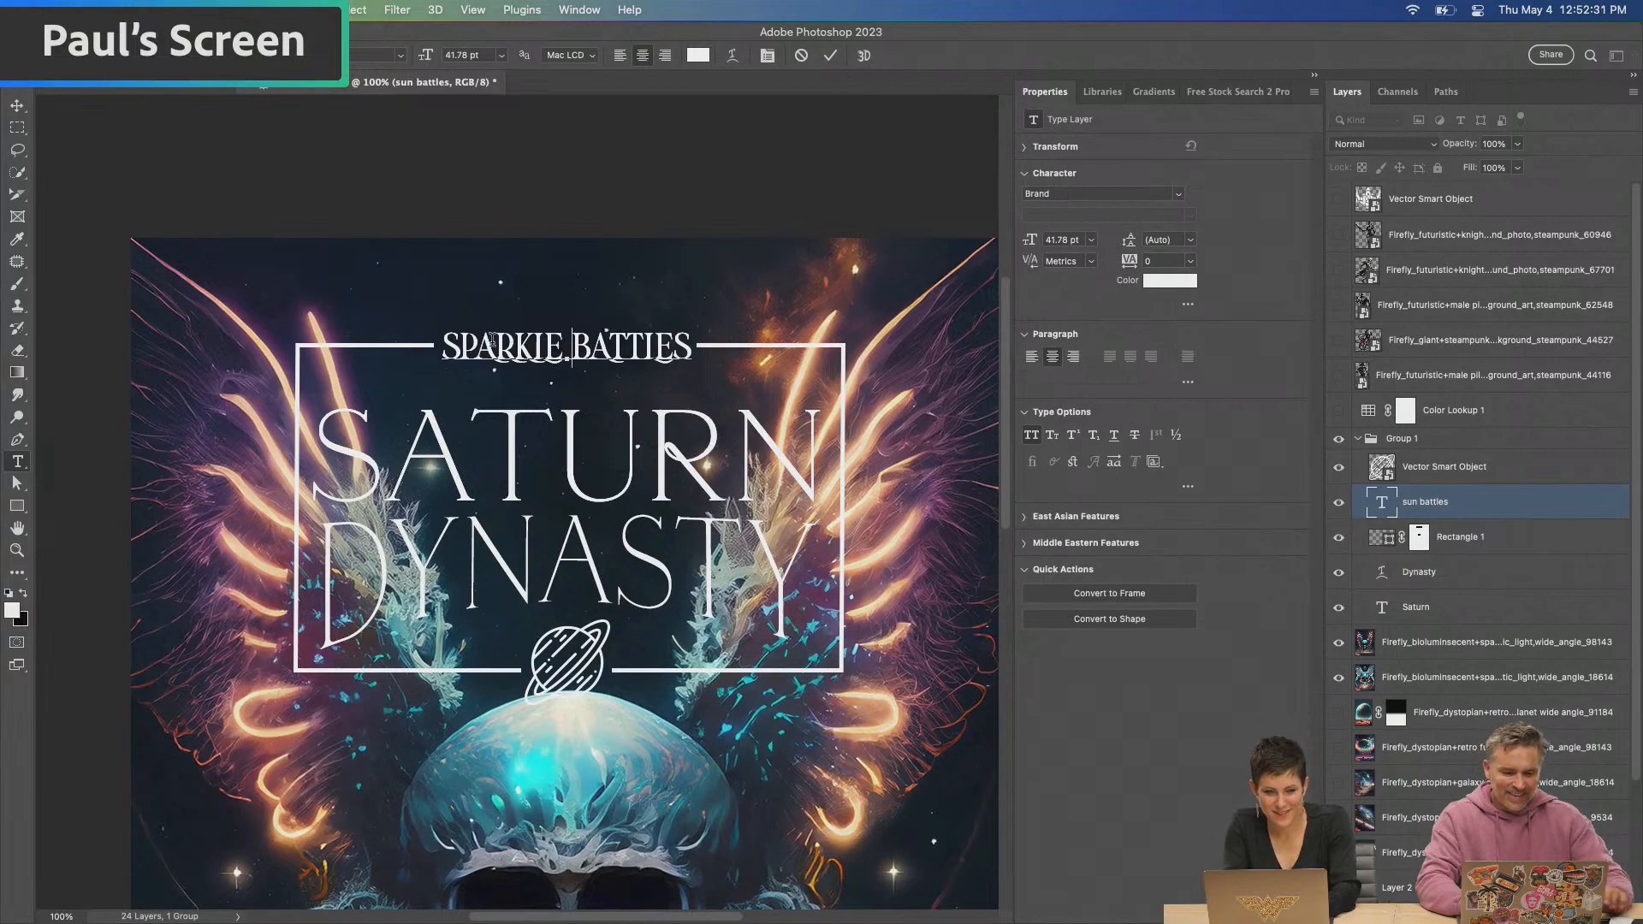
left_click(21, 126)
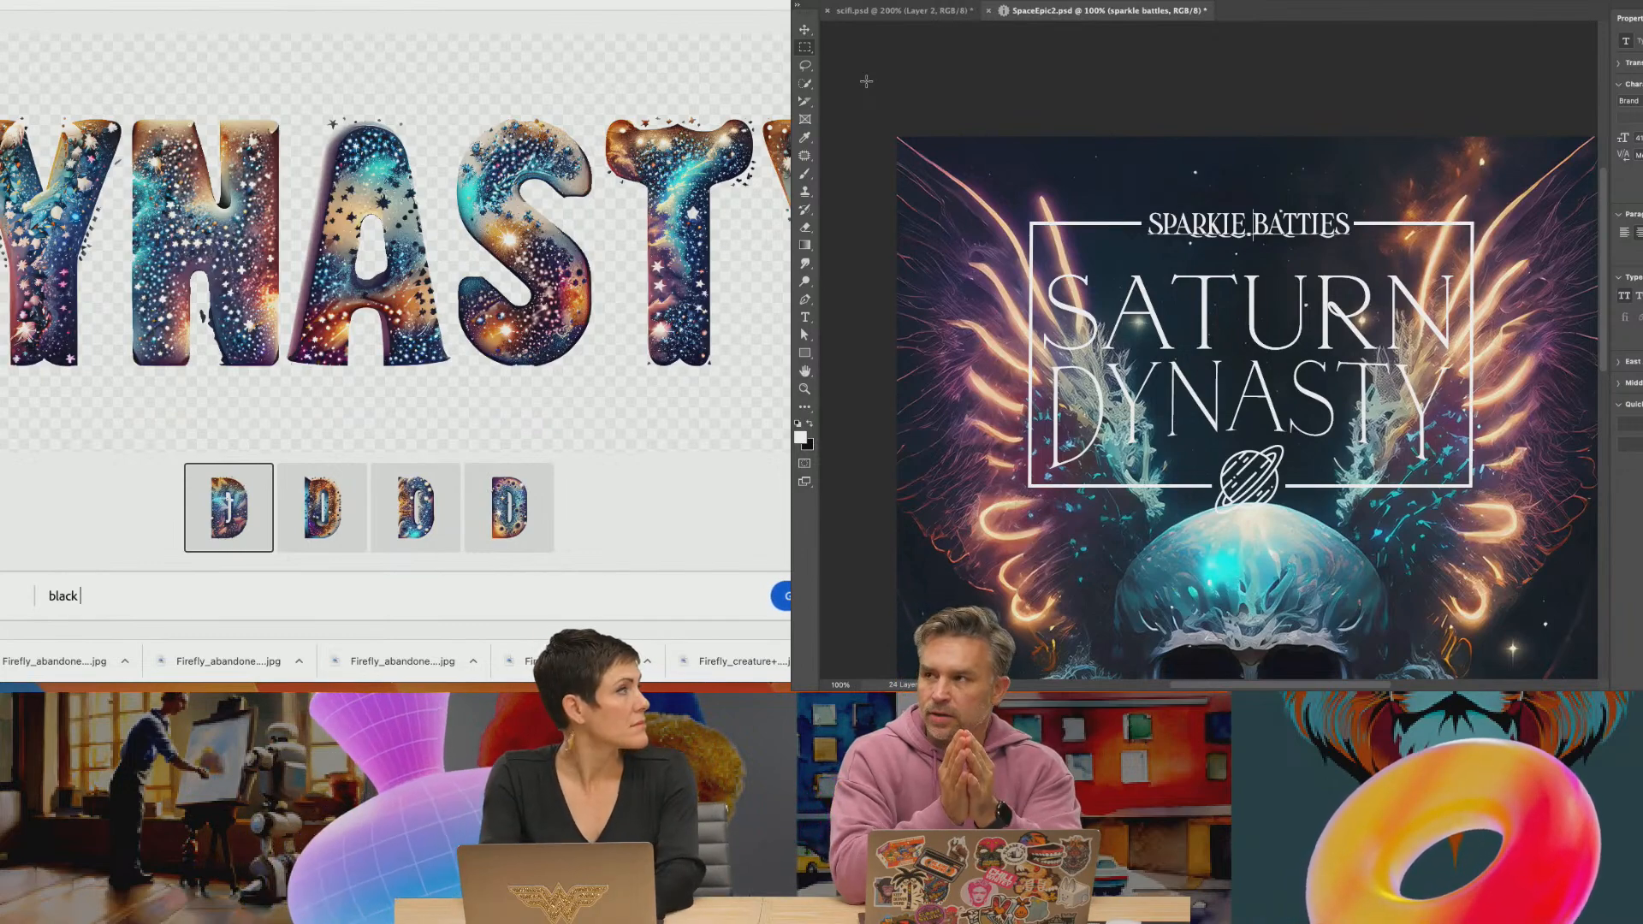
Generate the DYNASTY text effect from the prompt "black sky of stars" and fit the whole Photoshop poster in view
type("sk")
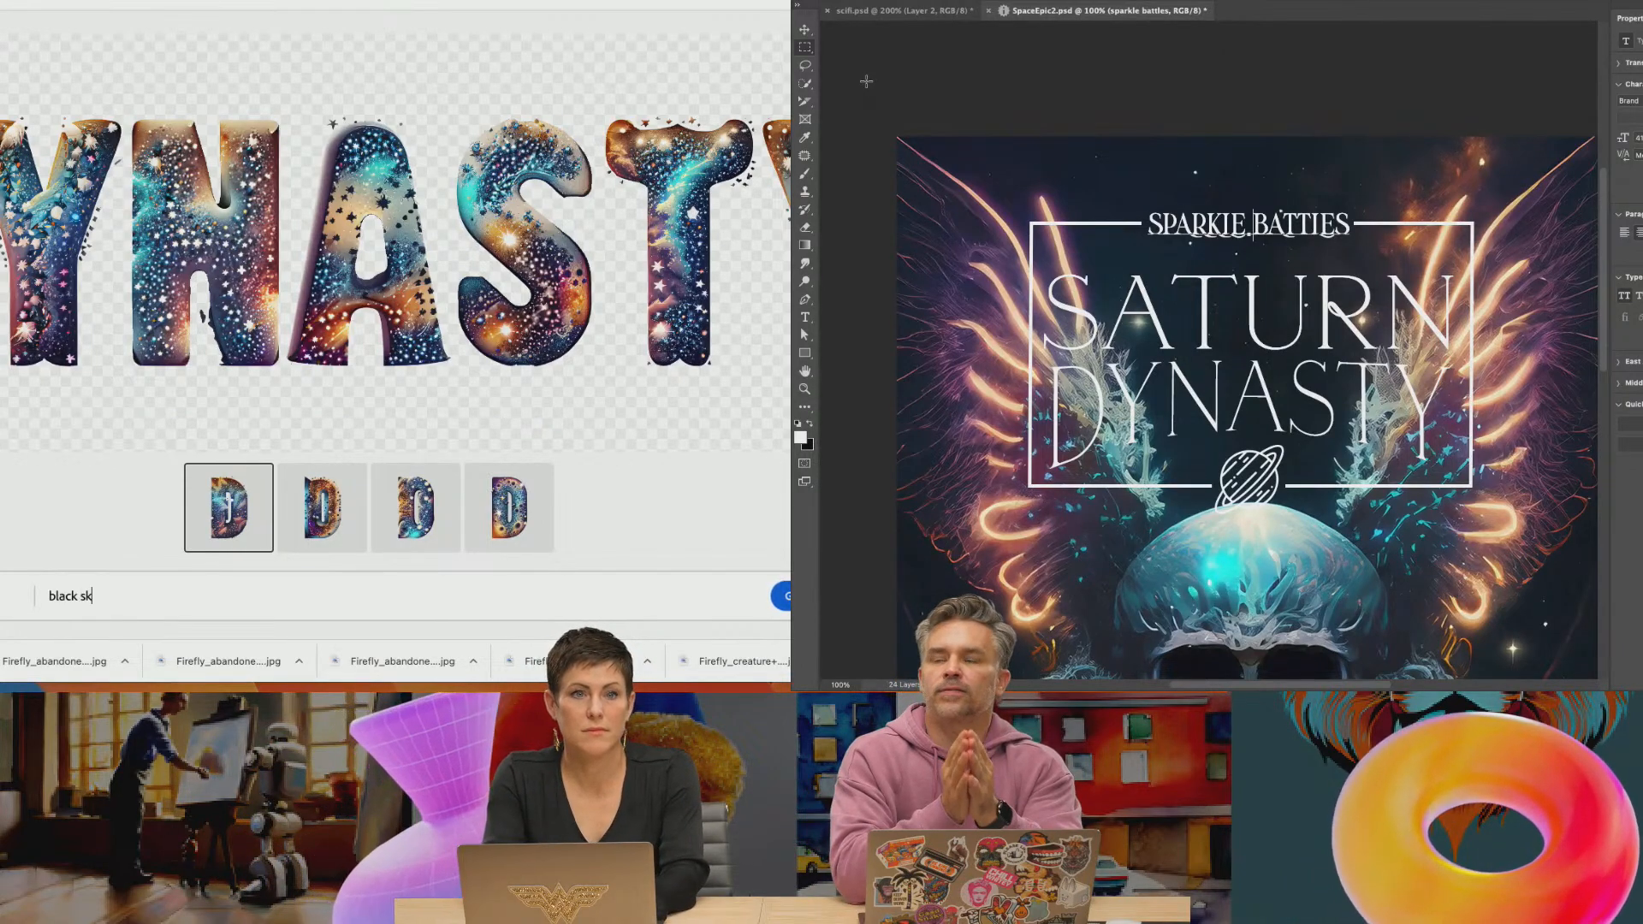
type("y of stars")
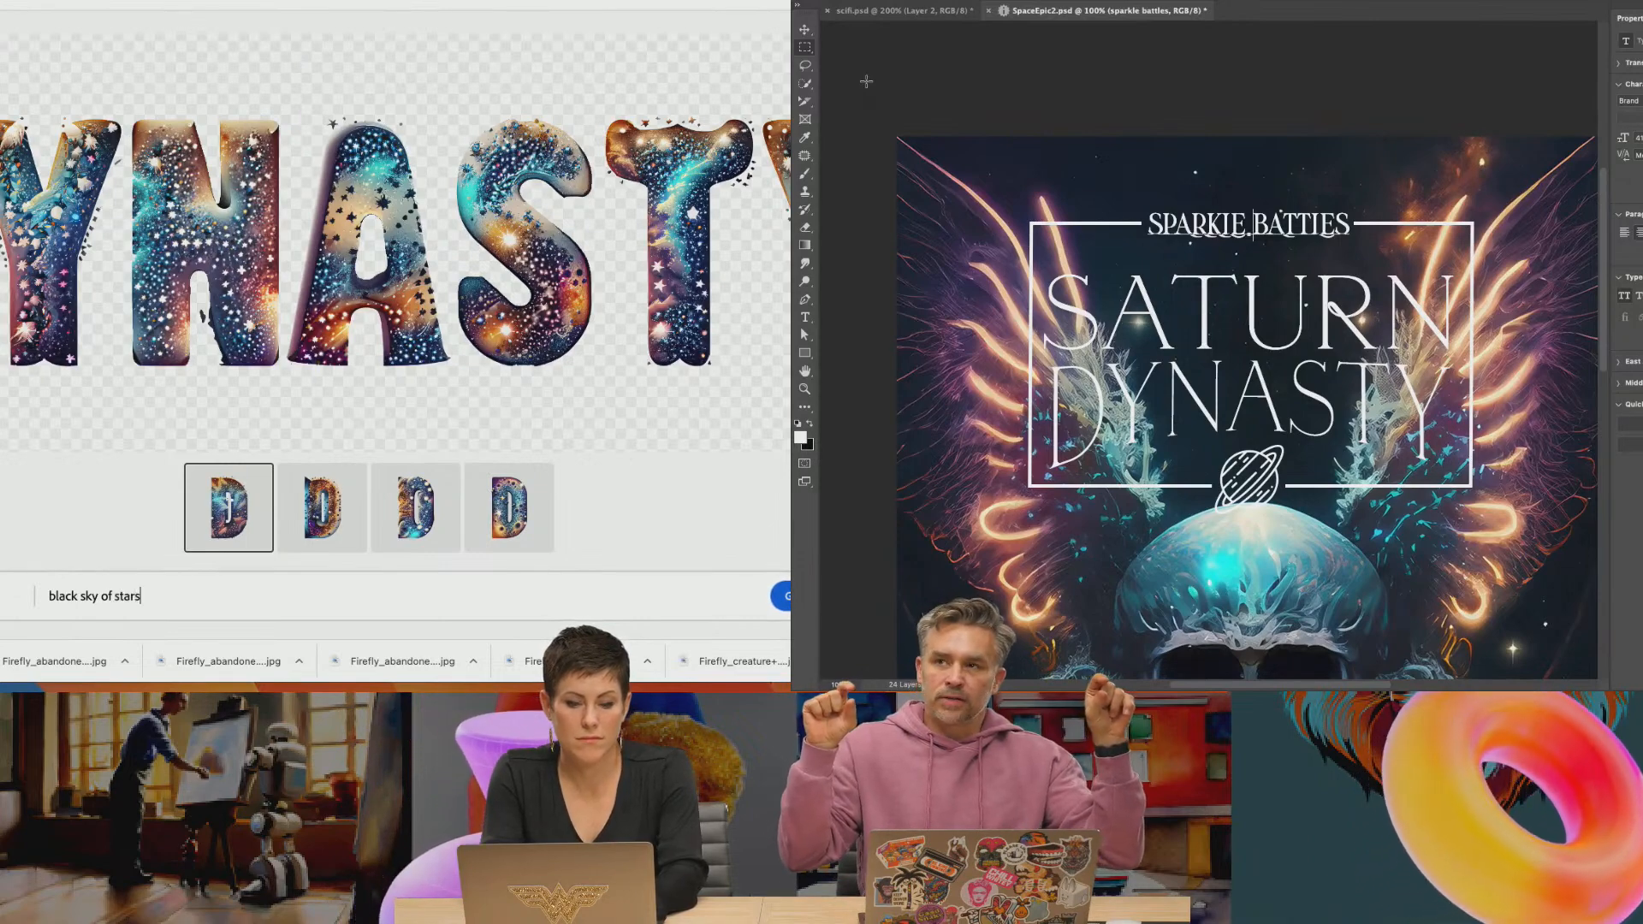
key("Return")
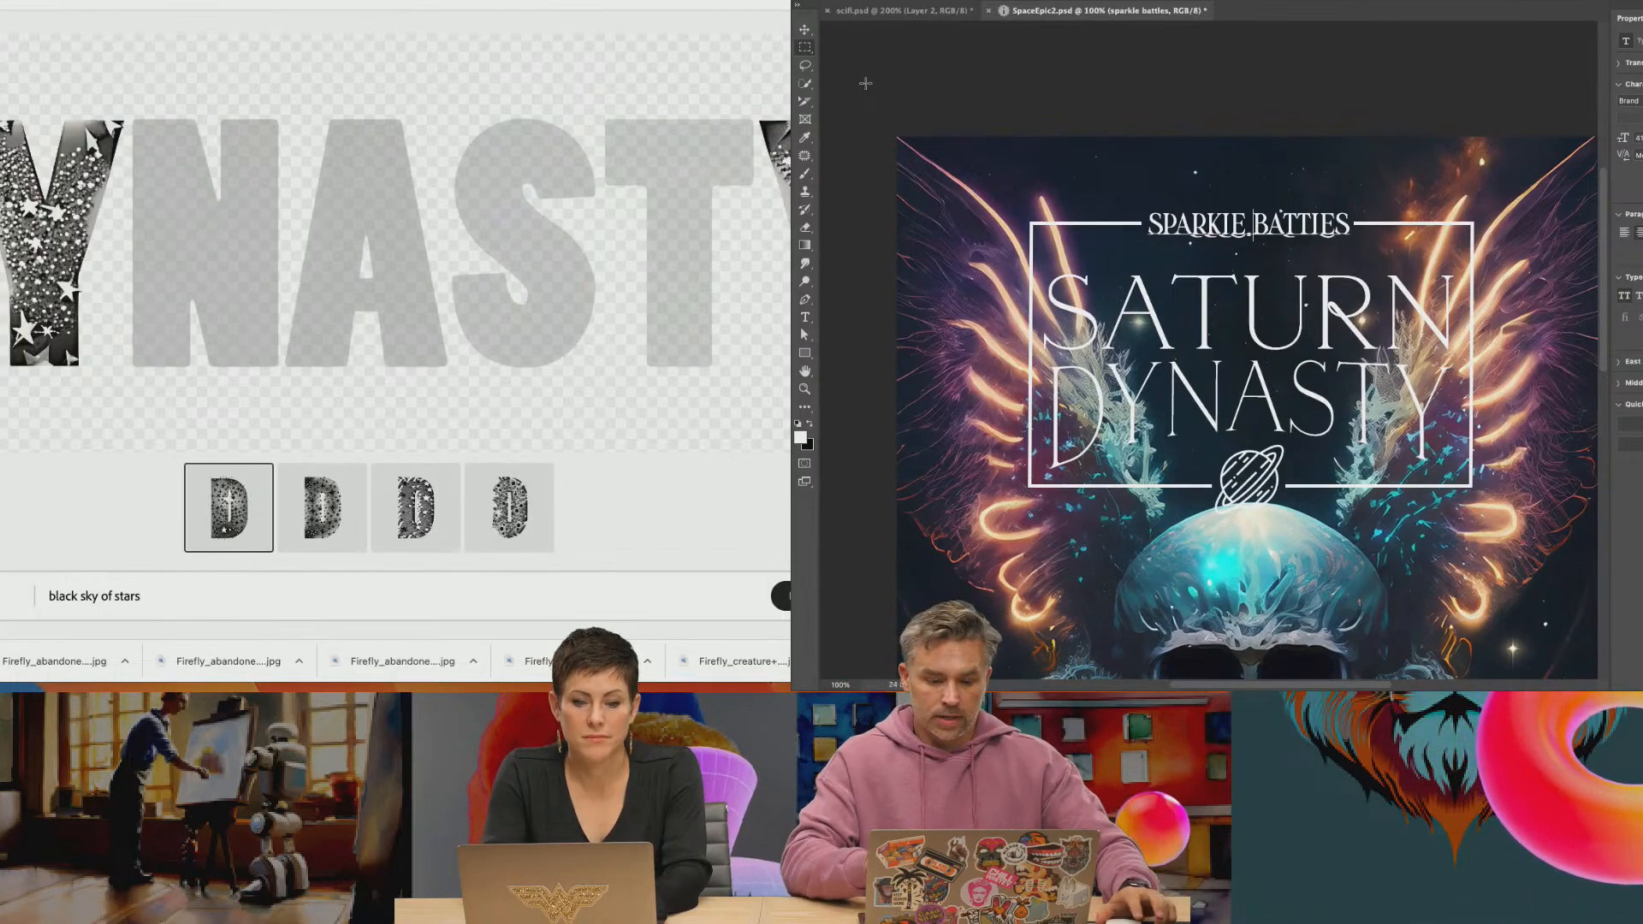
key("super+0")
Shorten the text effect prompt to "black sky" and regenerate the DYNASTY lettering
left_click_drag(49, 597, 142, 597)
left_click(146, 603)
key("BackSpace")
key("Return")
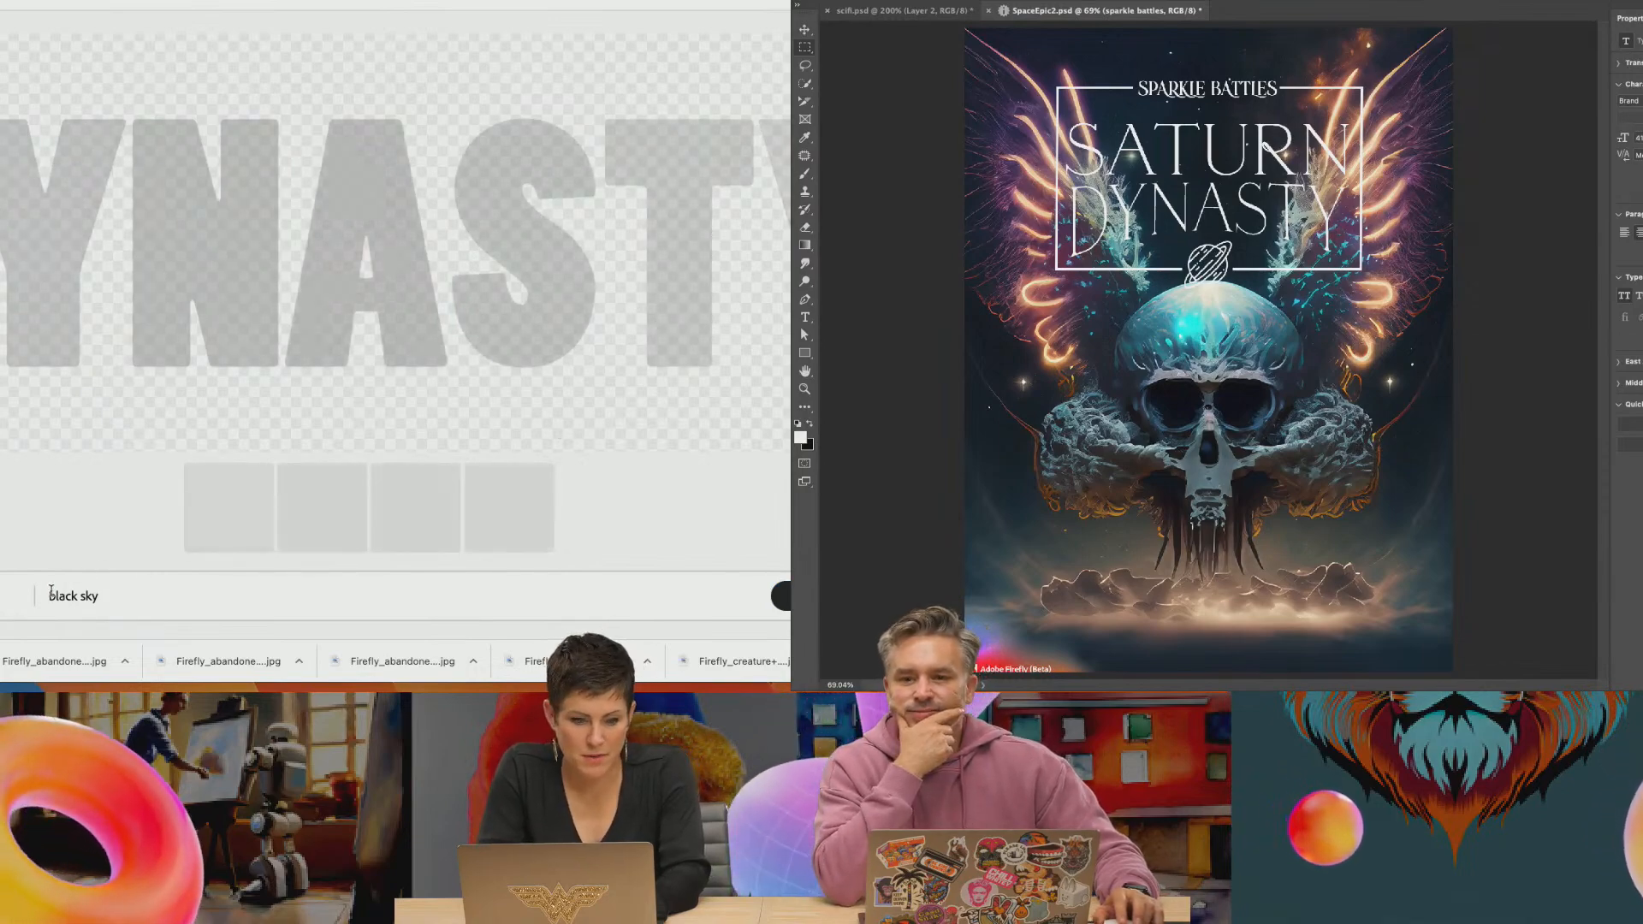
Replace the text effect prompt with "spaceship", minimize the Photoshop poster, and bring up the Verify page for SpaceEpic.jpg
left_click_drag(49, 596, 311, 630)
key("super+m")
type("spa")
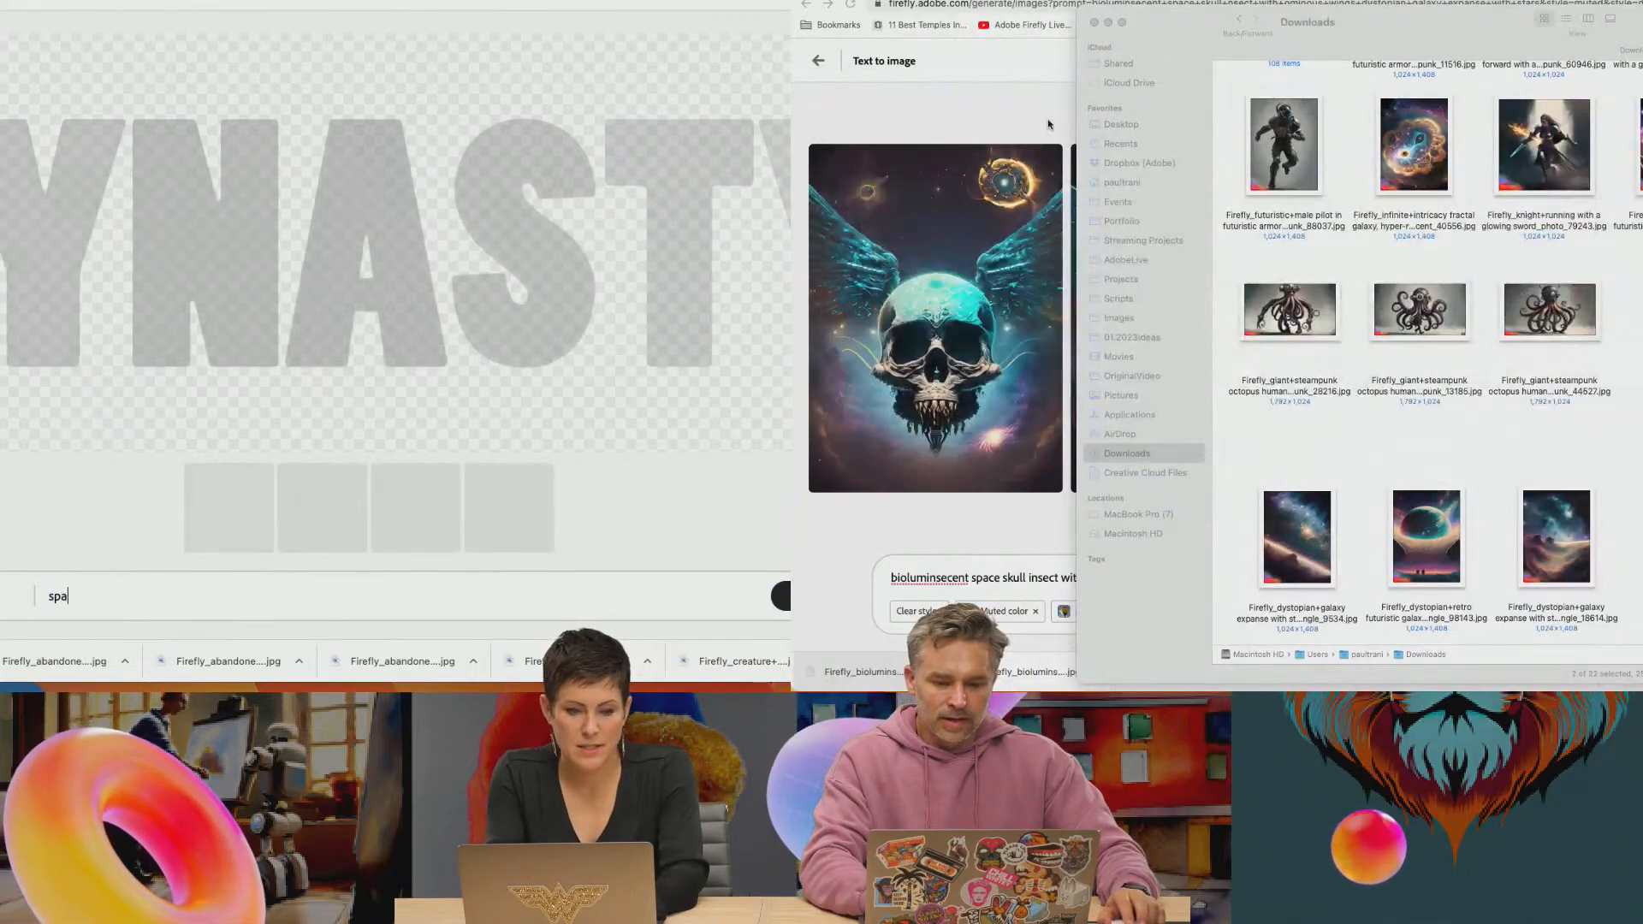
type("ceship")
left_click(961, 114)
key("ctrl+Tab")
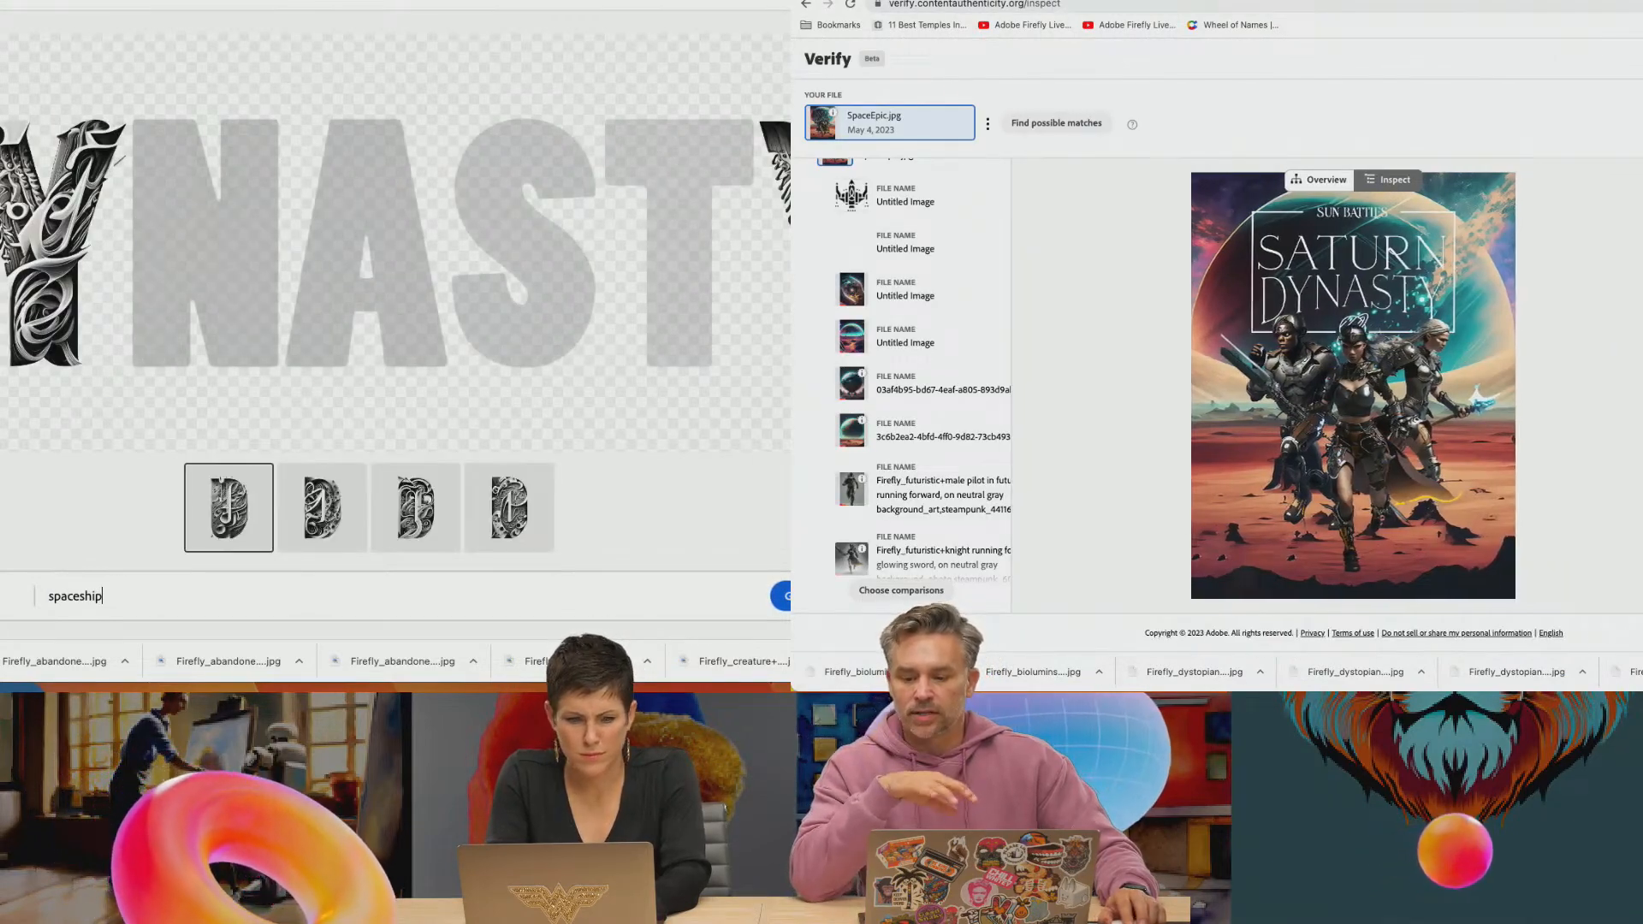
key("BackSpace")
key("BackSpace")
key("BackSpace")
left_click(1095, 24)
type("hip")
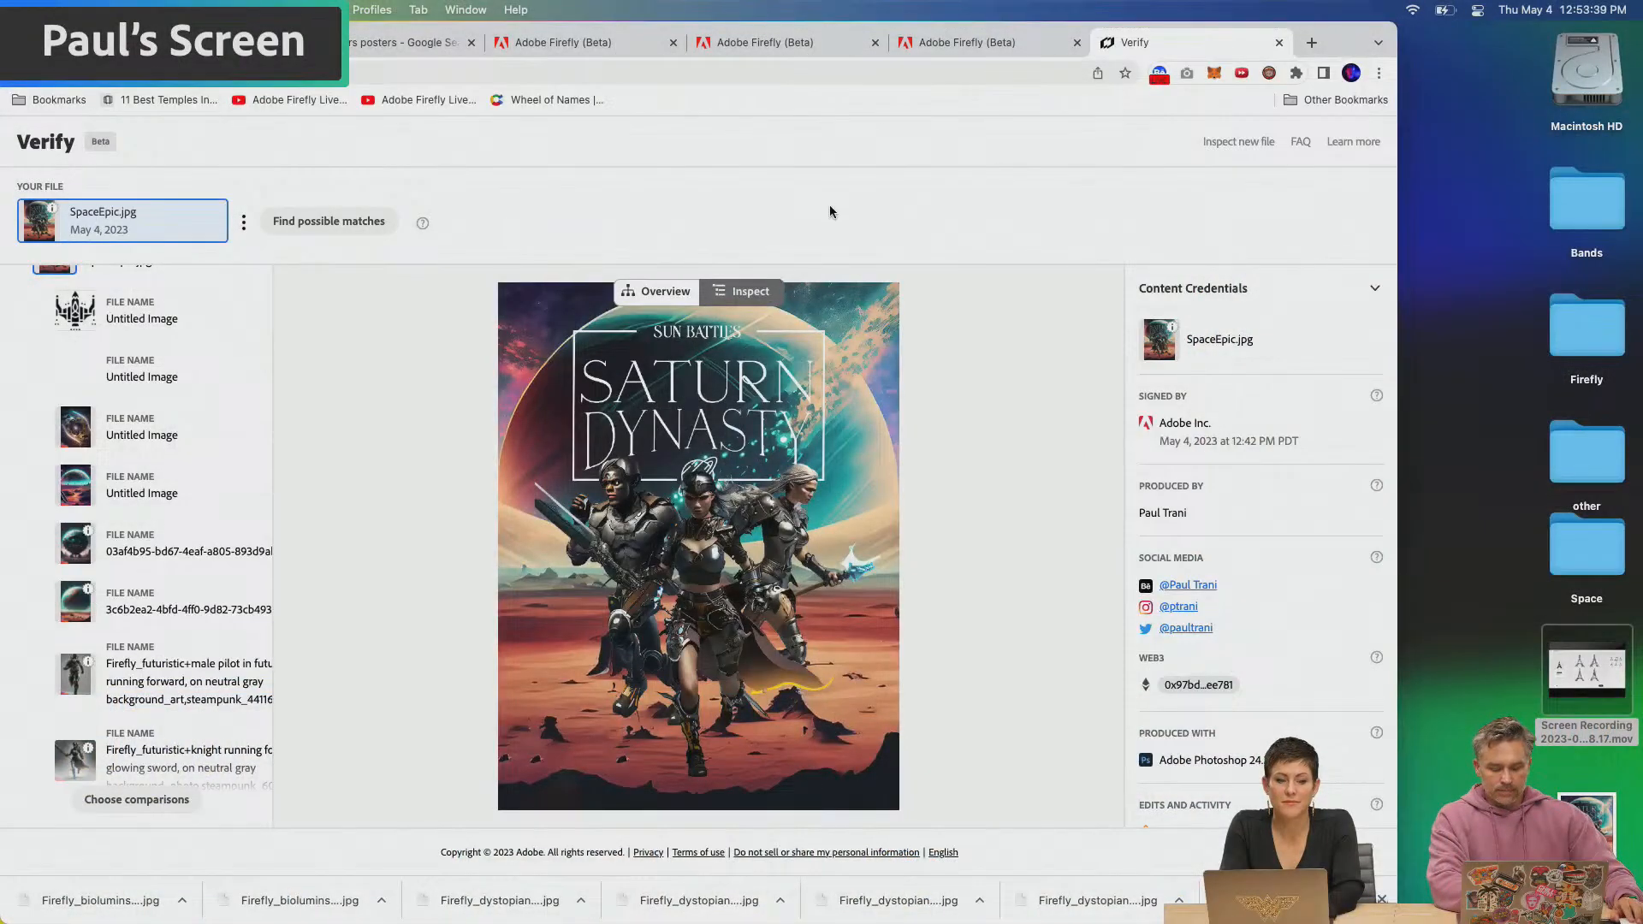
View the Attach to file (JPG & PNG) Content Credentials option in Photoshop's Export As settings, and return to the Verify page
scroll(1641, 837, "up", 5)
scroll(1641, 836, "down", 5)
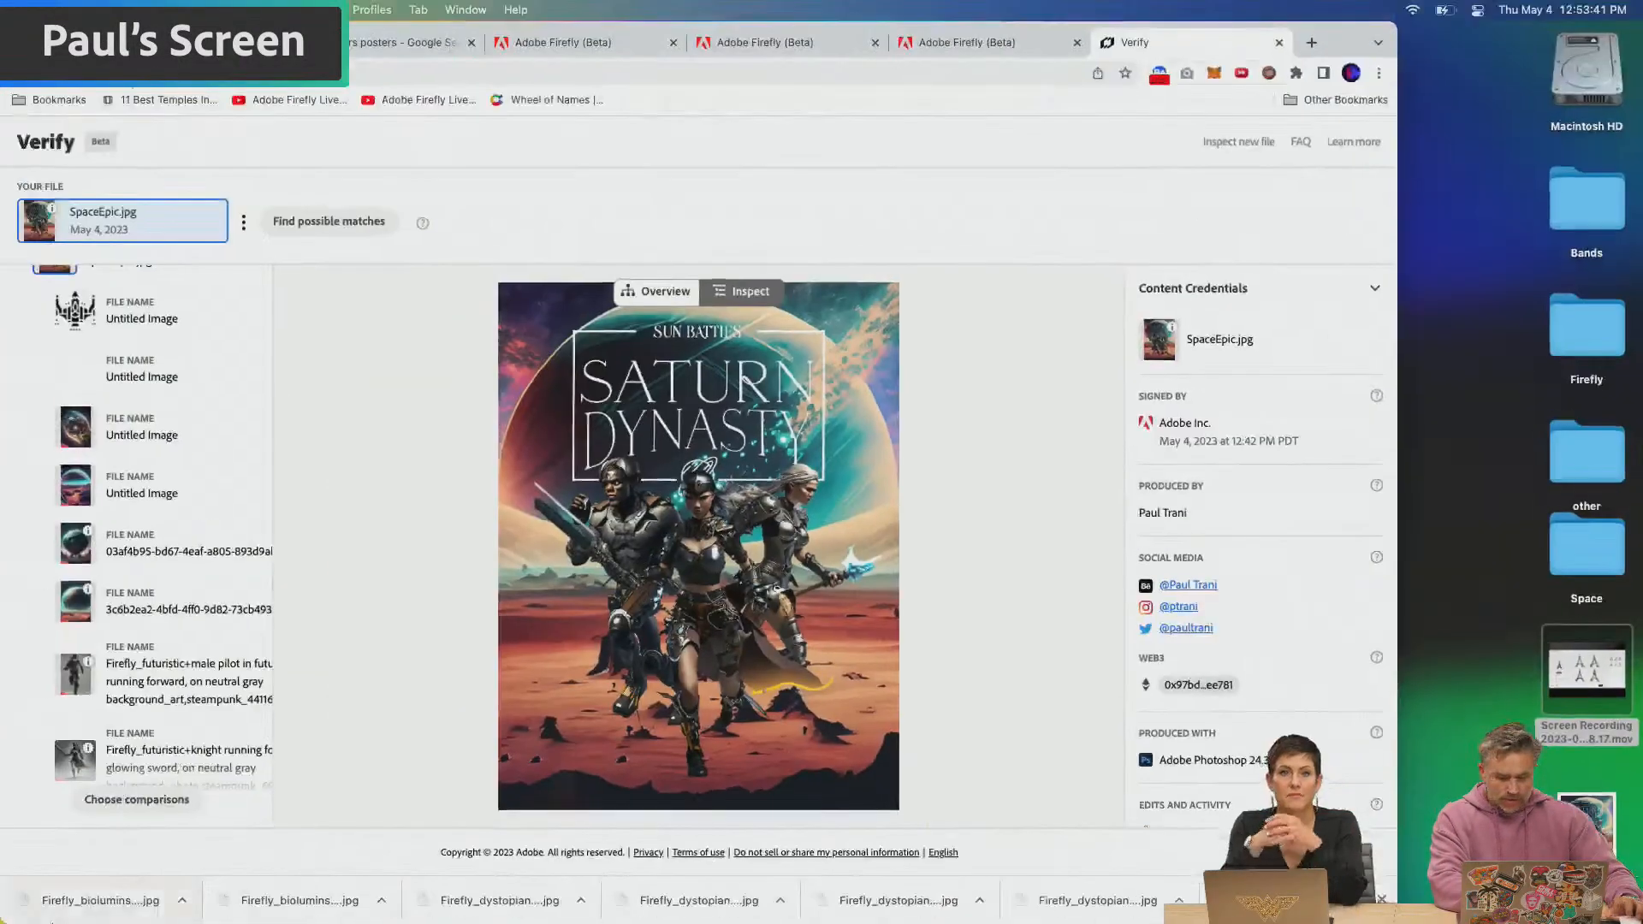
mouse_move(4, 914)
left_click(314, 900)
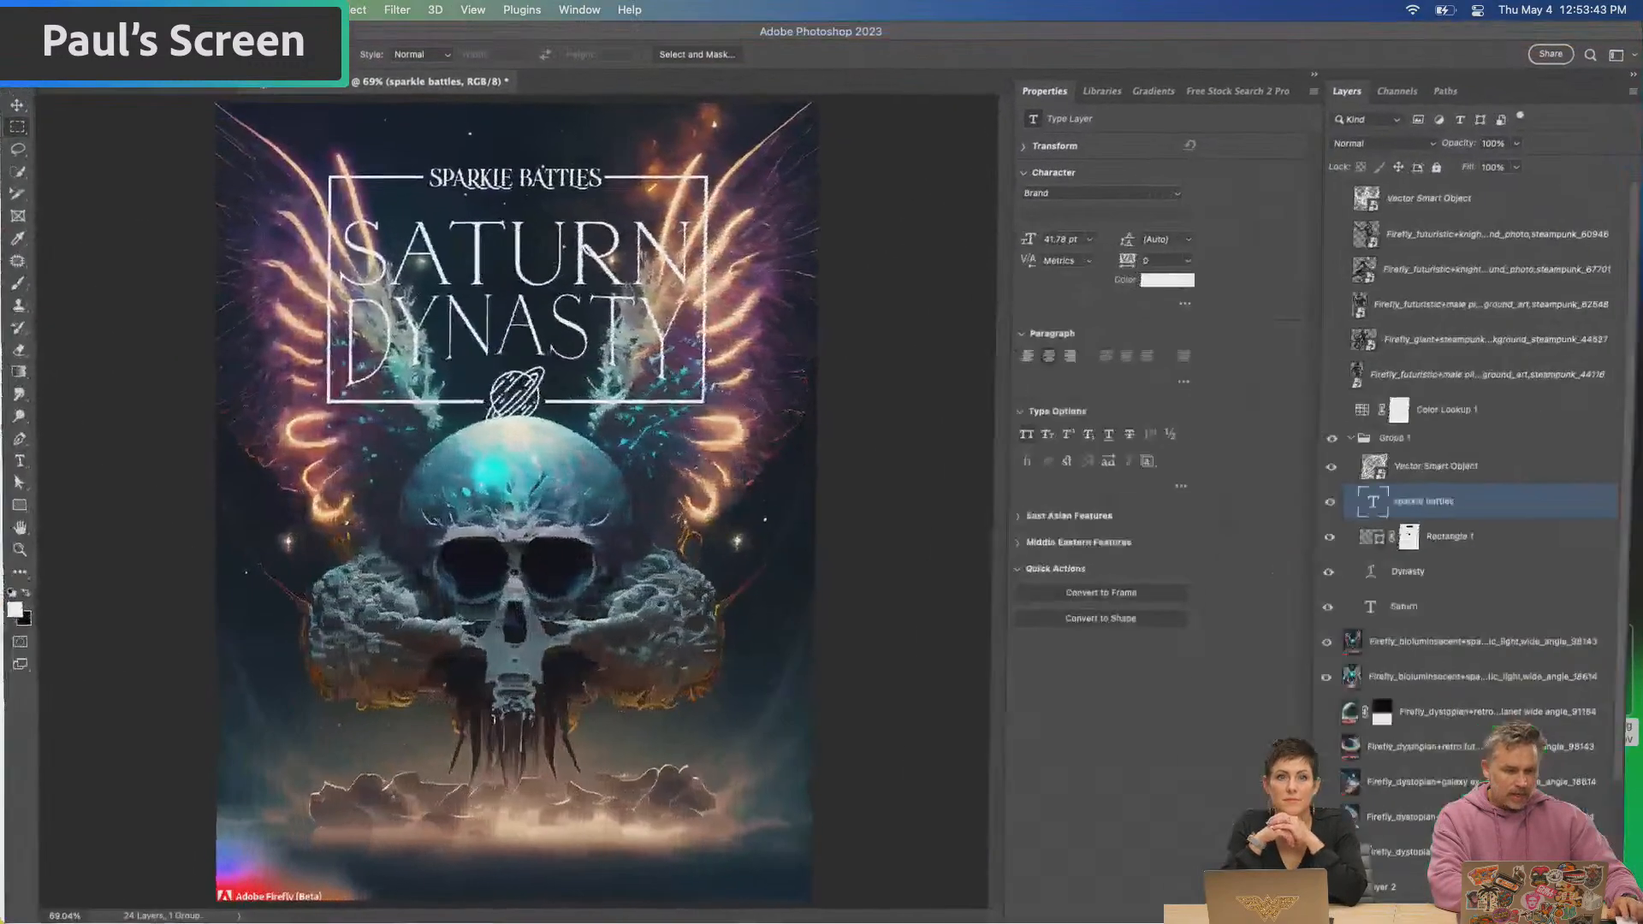
left_click(137, 9)
mouse_move(194, 300)
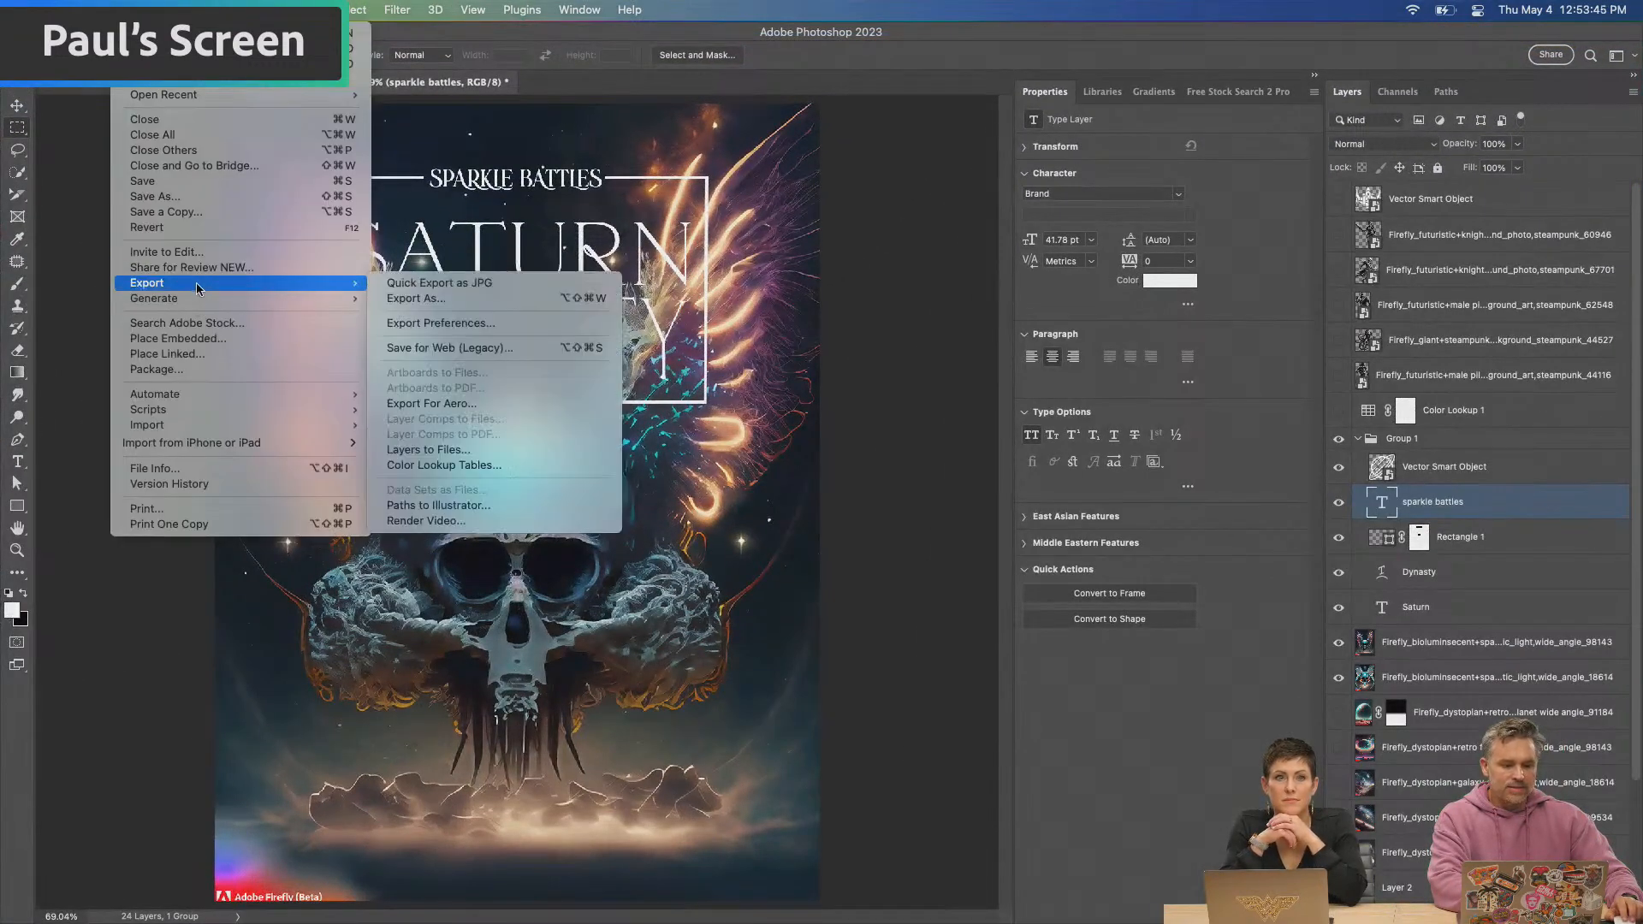
left_click(415, 298)
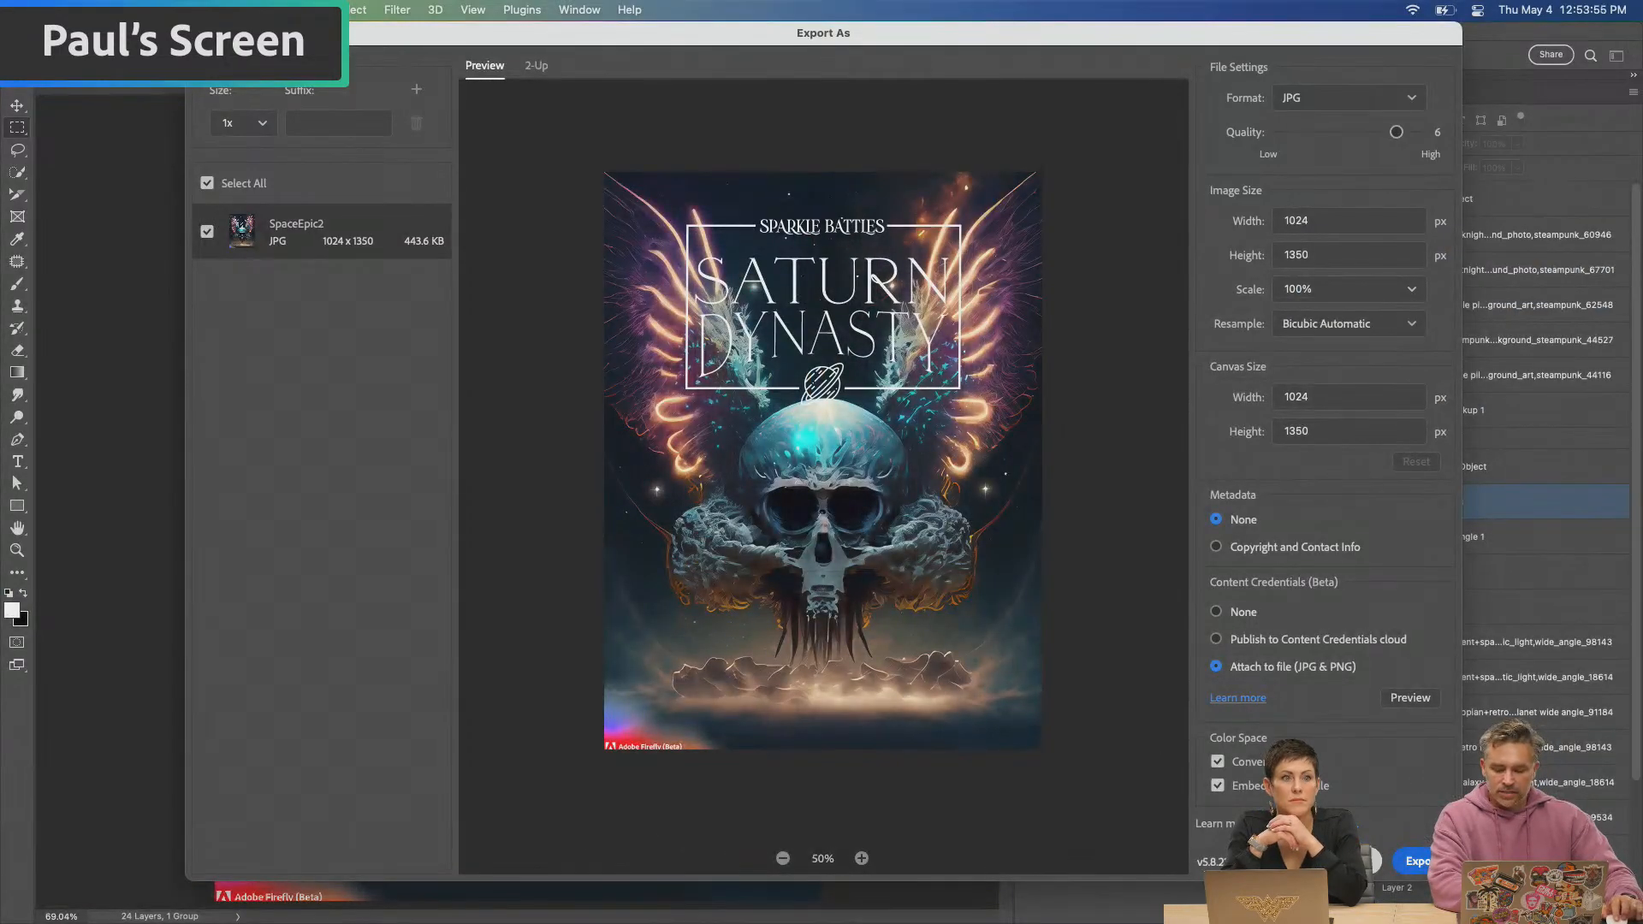
left_click(1352, 861)
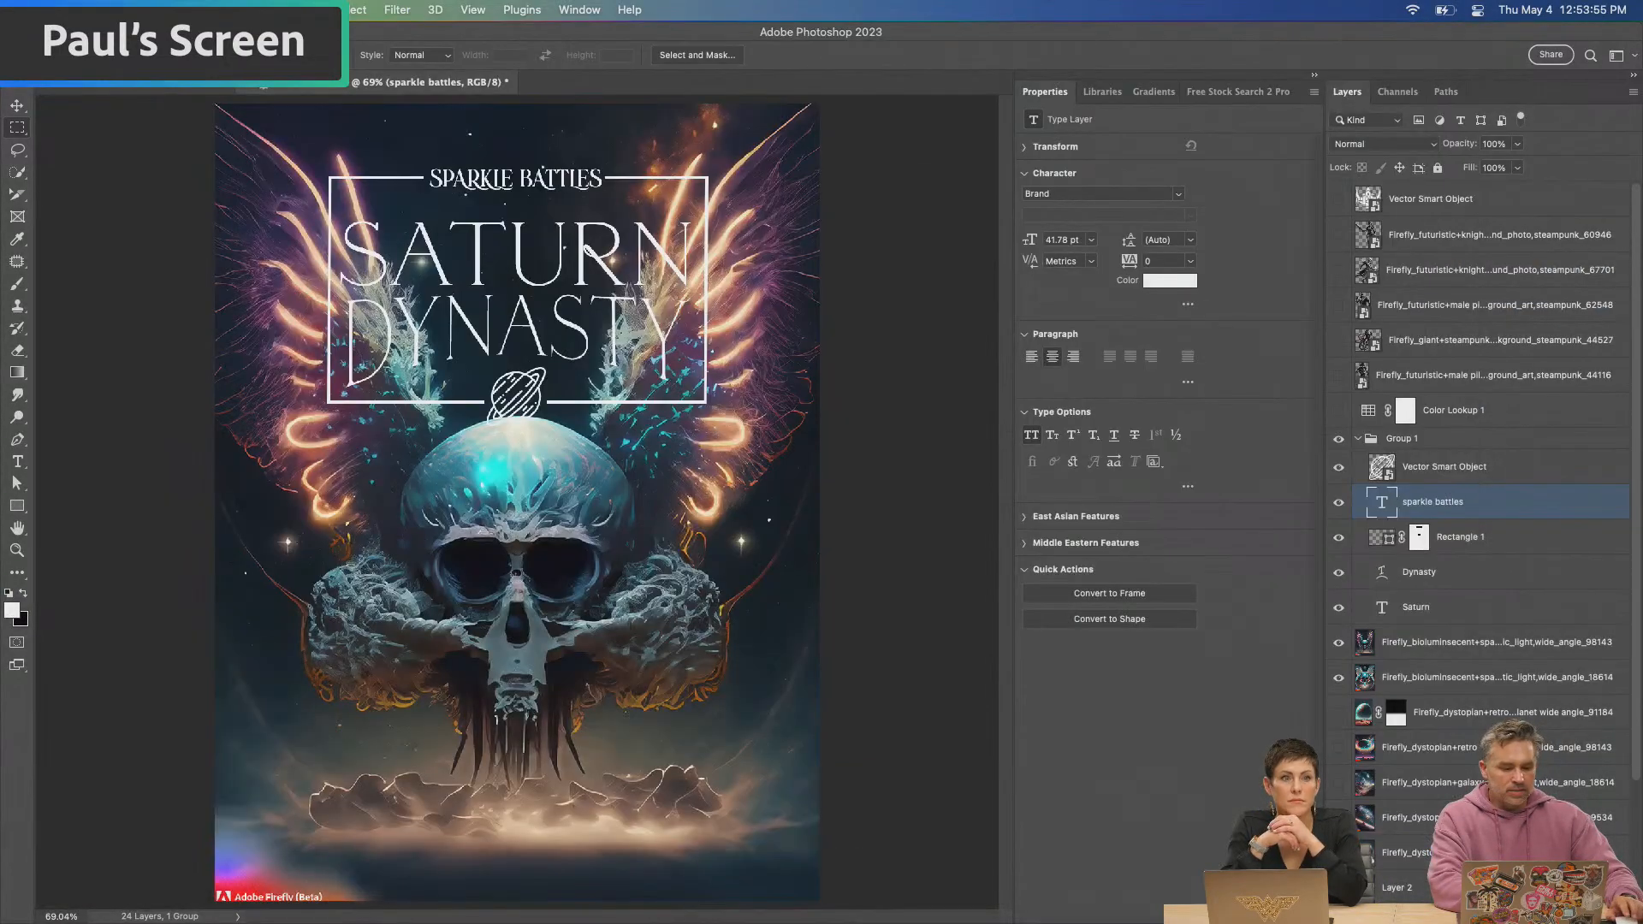
left_click(29, 31)
left_click(743, 261)
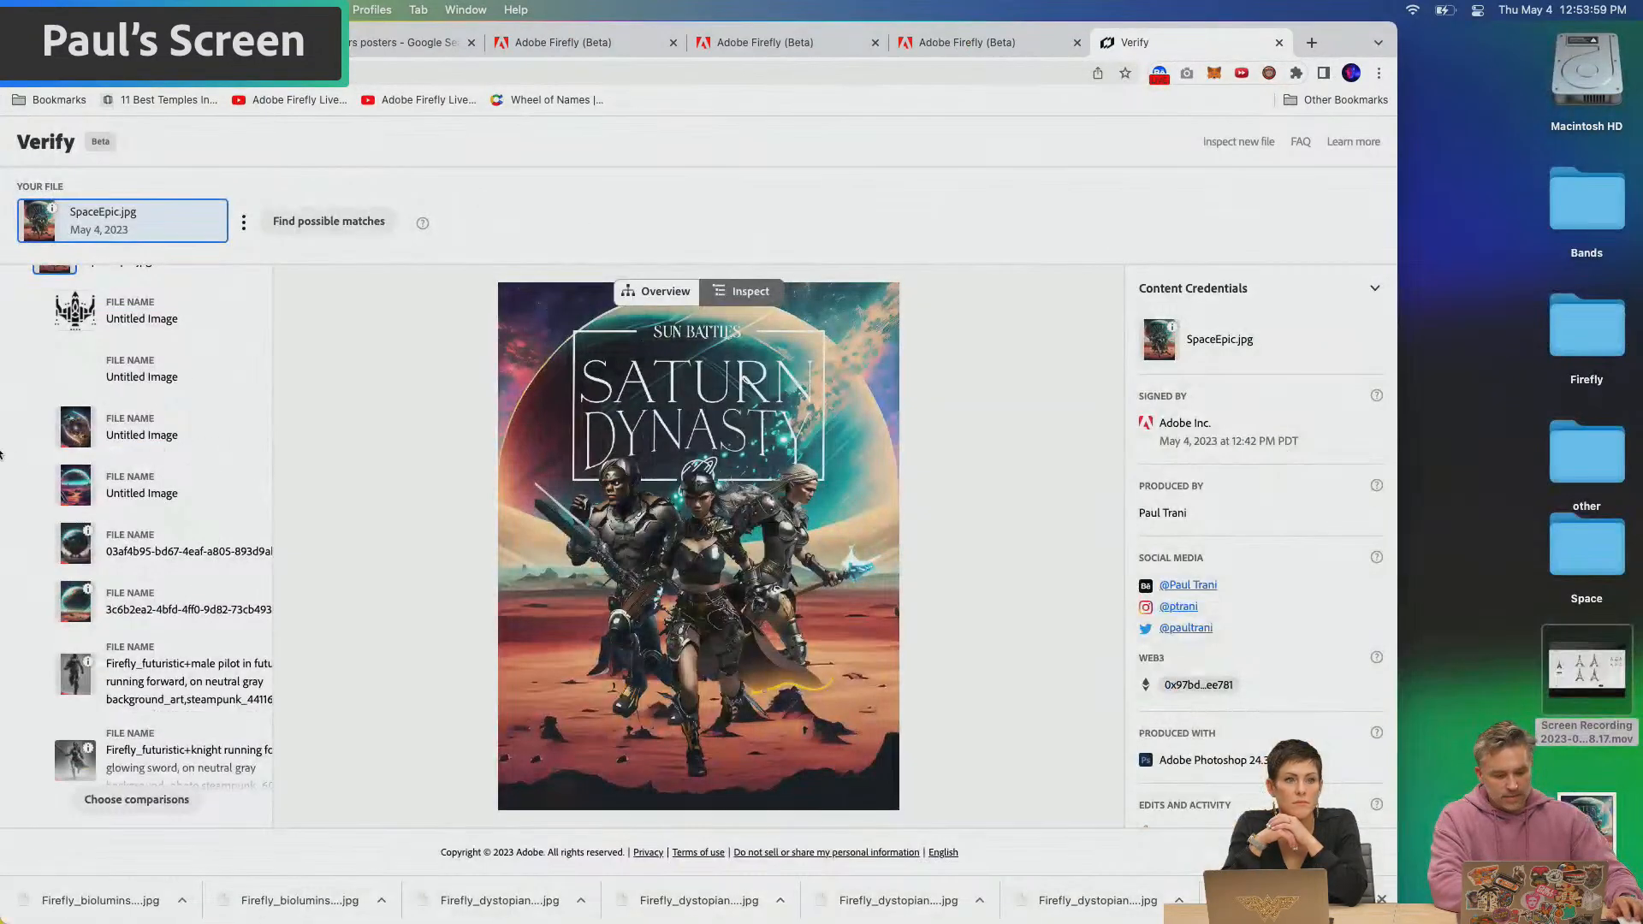
Inspect the Content Credentials of the male pilot, steampunk octopus and glowing-sword knight images used in SpaceEpic.jpg
scroll(47, 472, "down", 1)
left_click(75, 412)
left_click(75, 327)
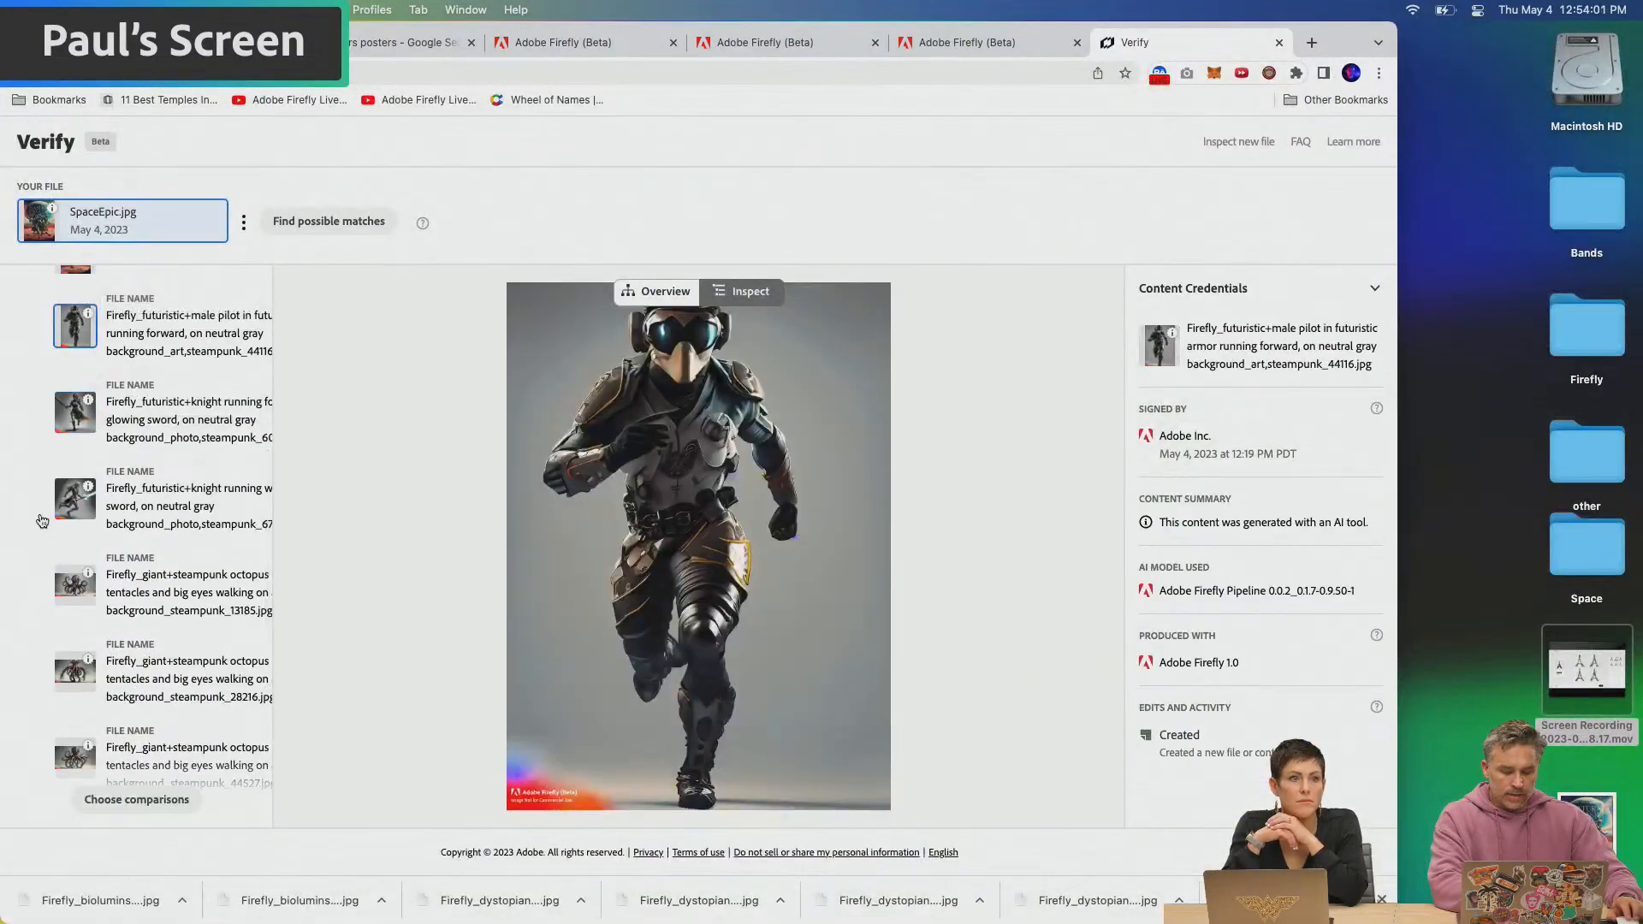
left_click(76, 500)
left_click(75, 585)
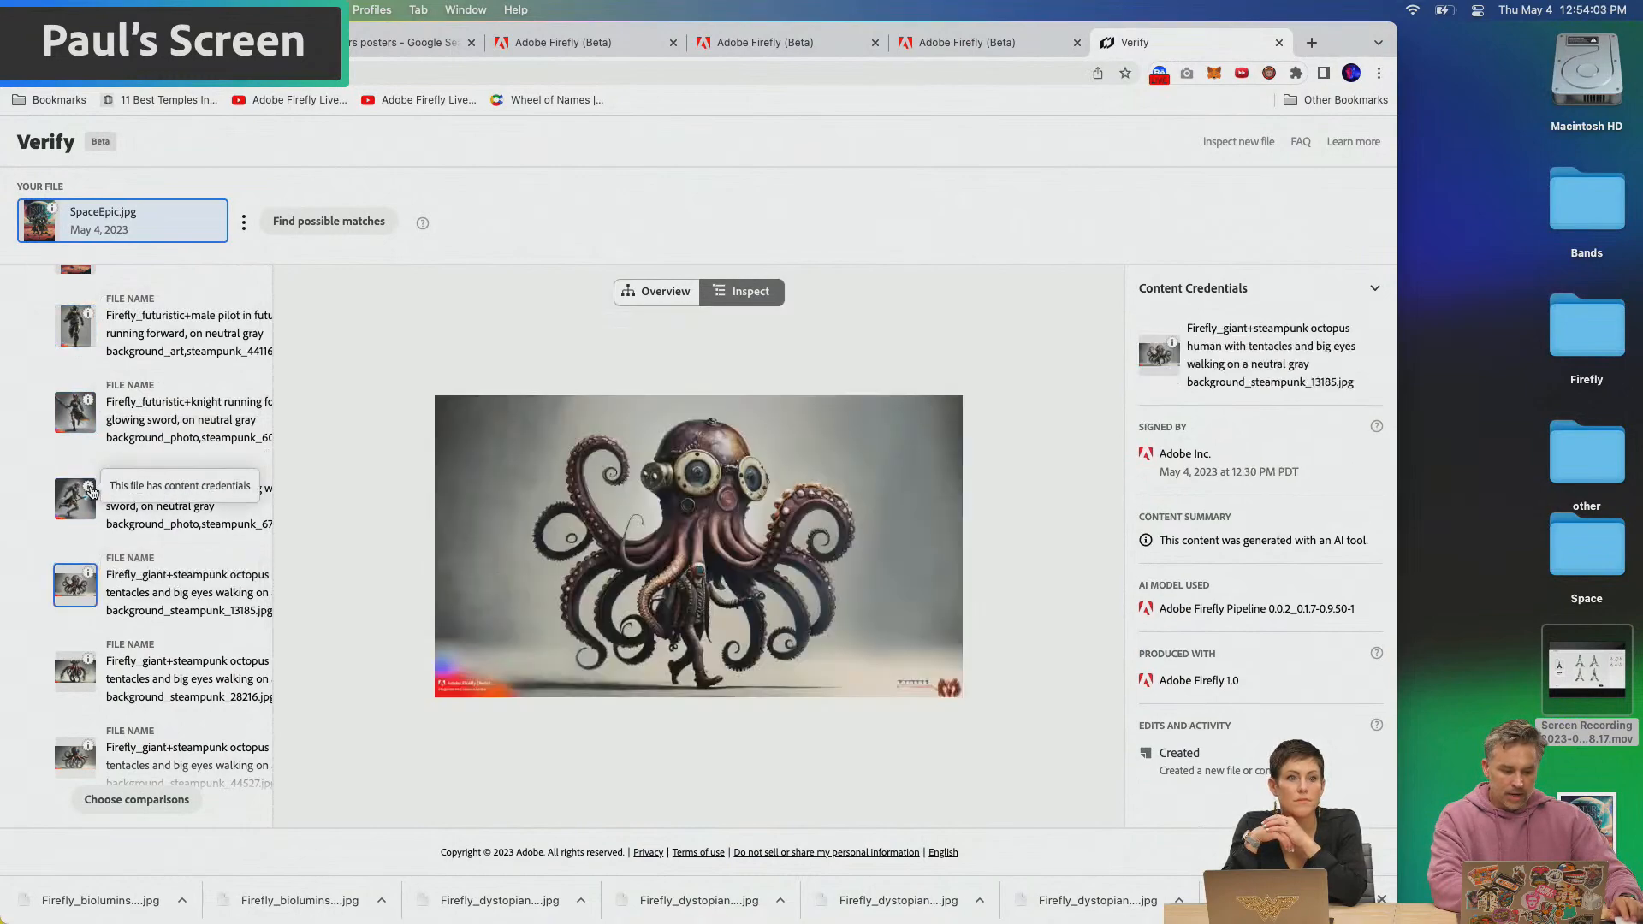
left_click(92, 492)
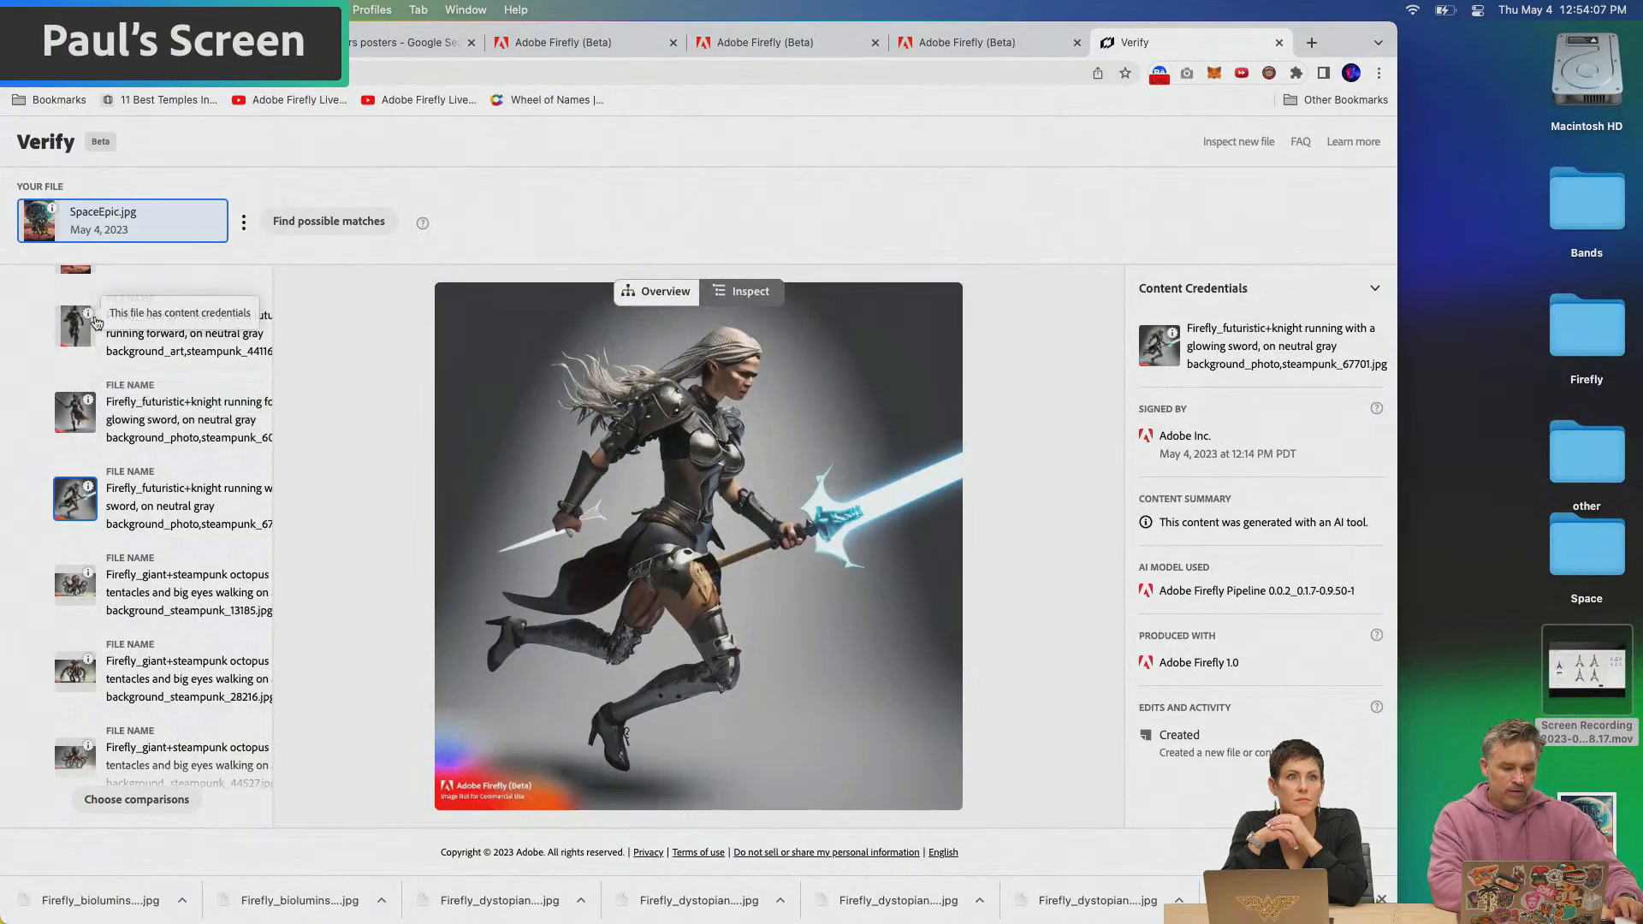
Select the SpaceEpic.jpg poster on the Verify page and search for its possible matches
scroll(85, 320, "up", 10)
left_click(56, 396)
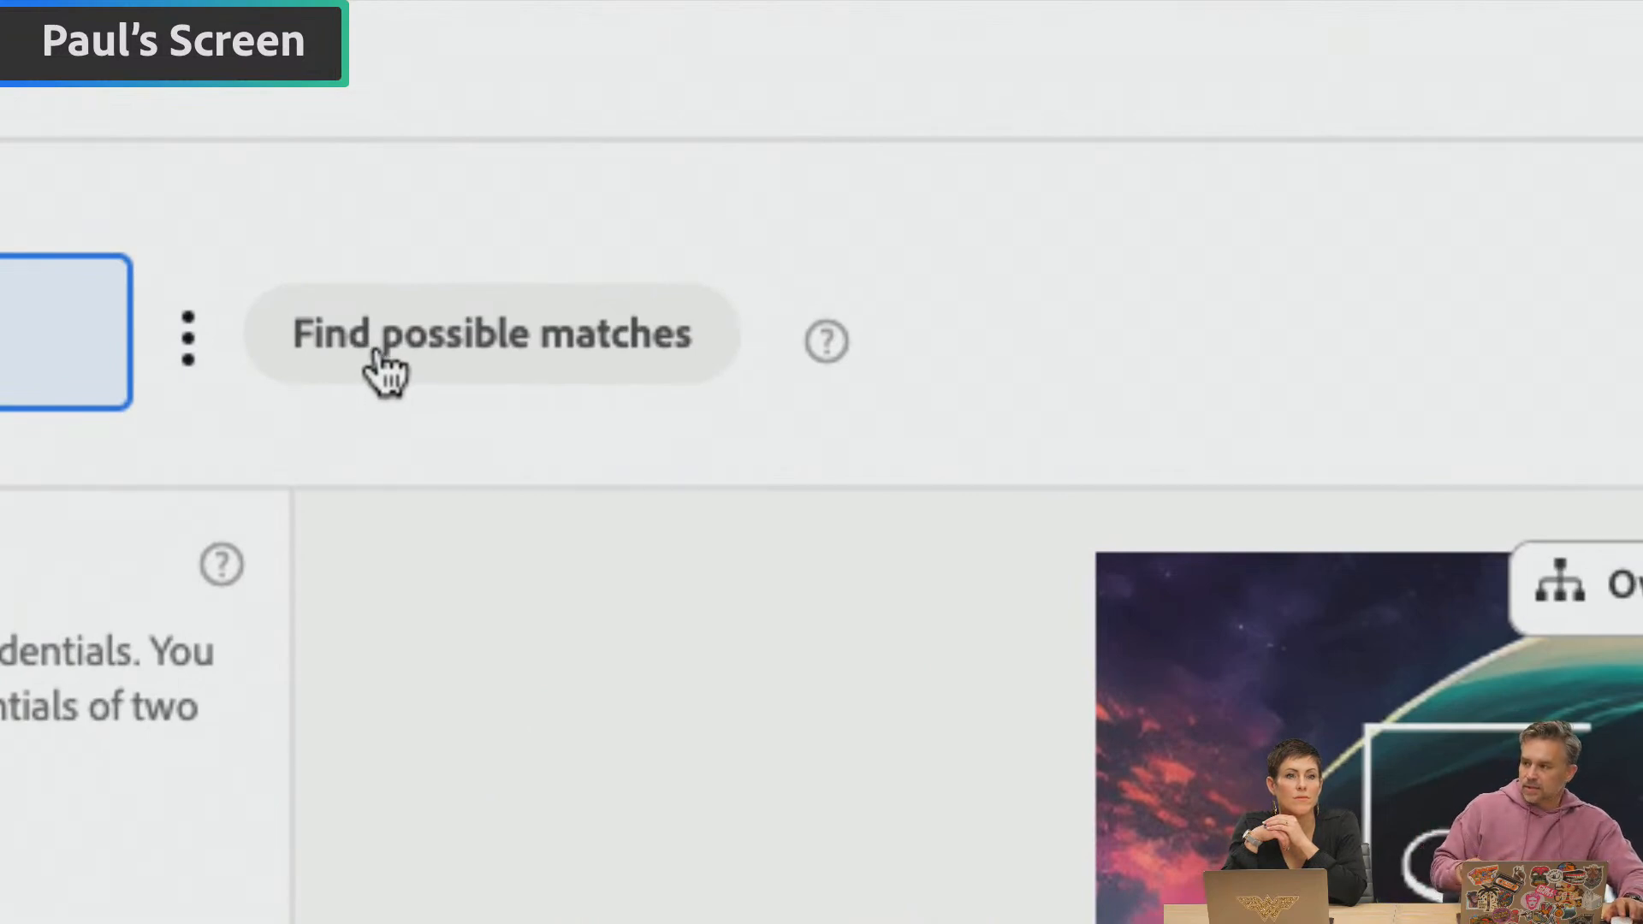
left_click(469, 364)
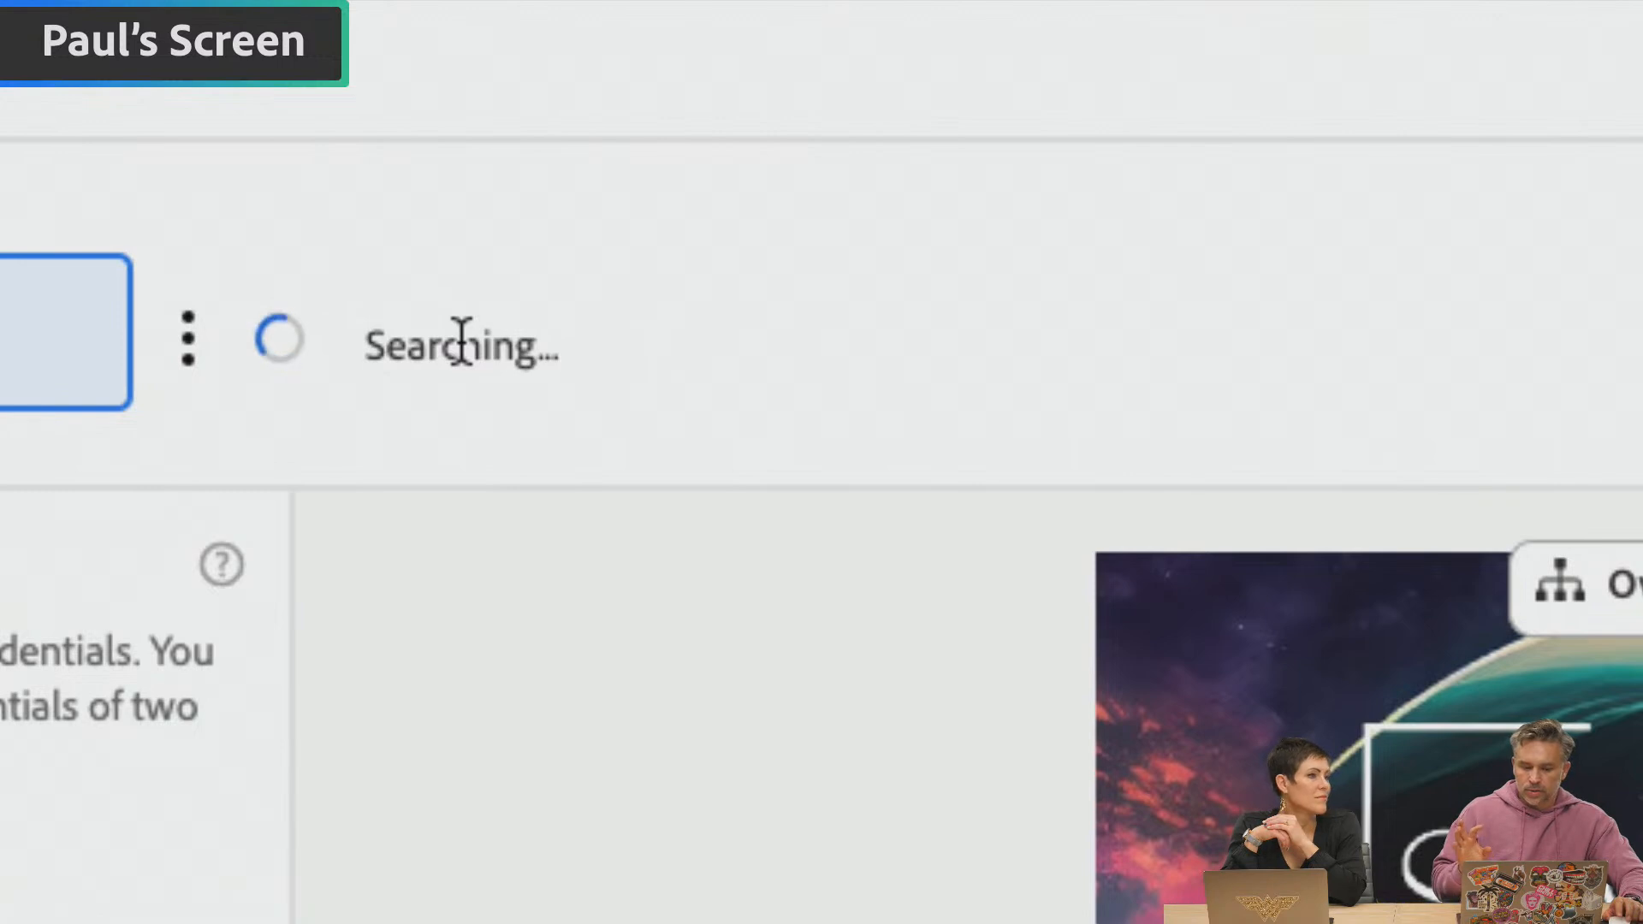